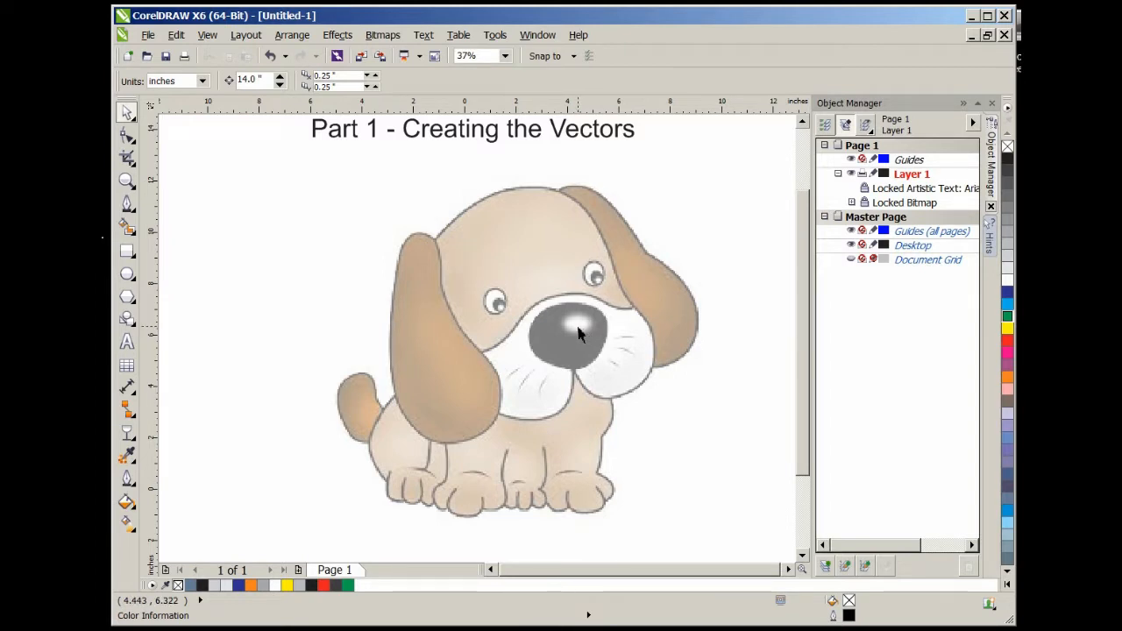
Draw an ellipse about 1.06 by 0.86 inches around the white highlight on the dog's nose
scroll(578, 333, up, 3)
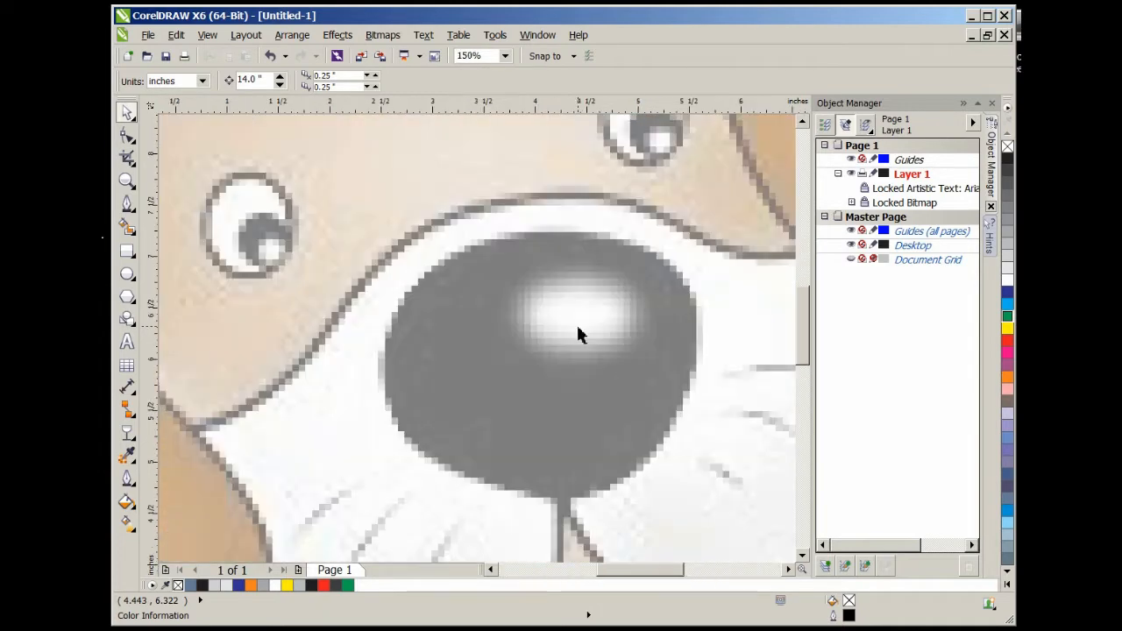
scroll(577, 334, down, 1)
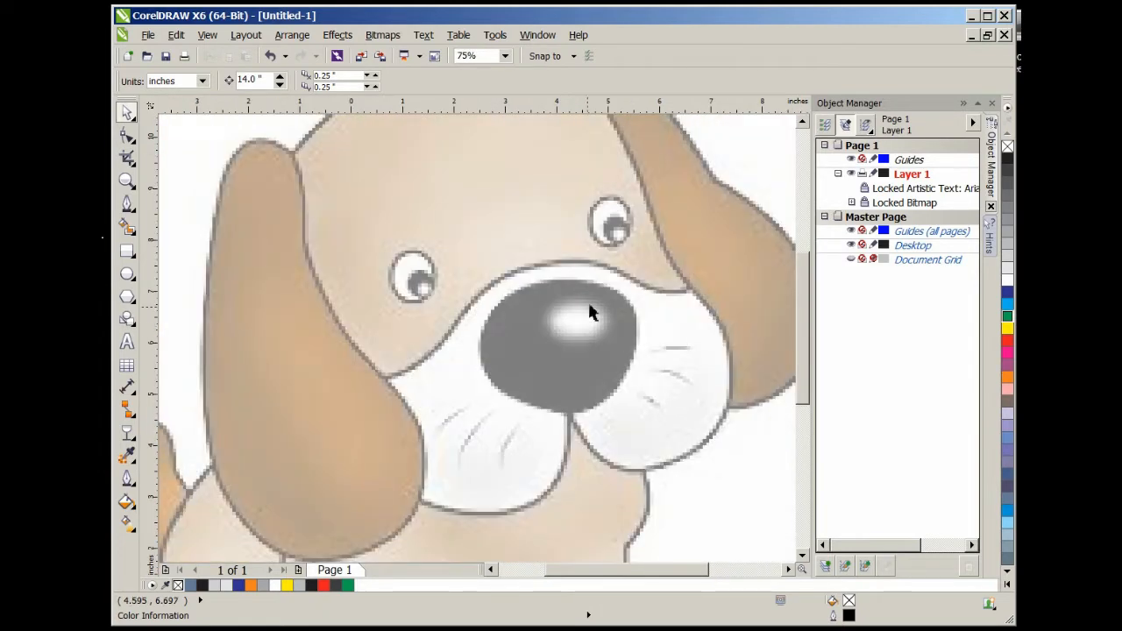
click(128, 203)
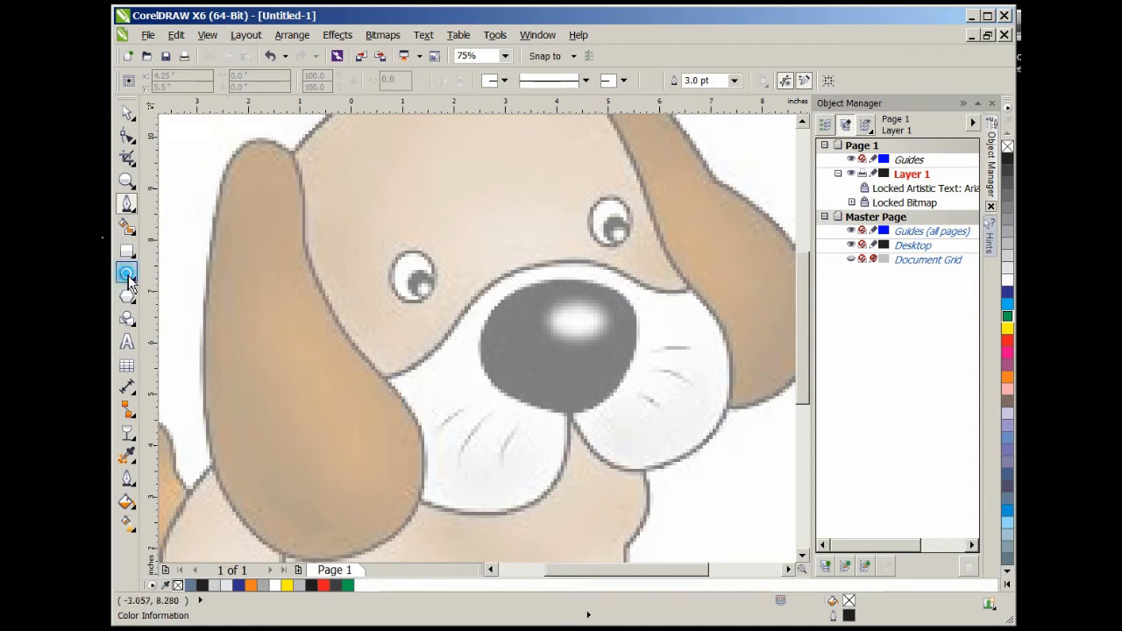
click(127, 273)
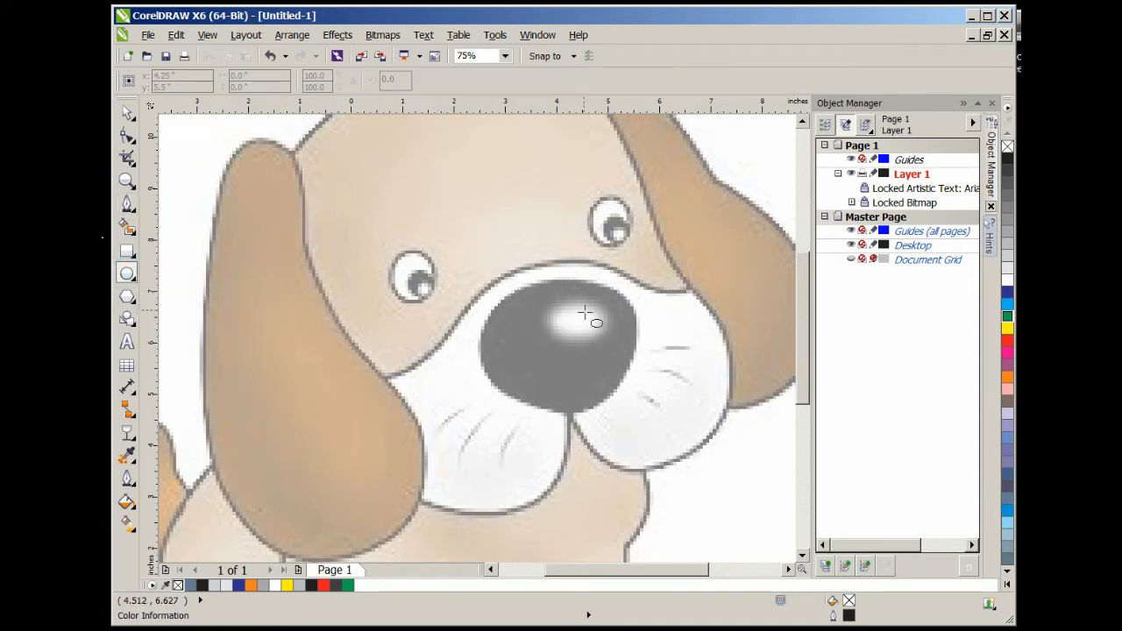
drag(578, 323, 605, 345)
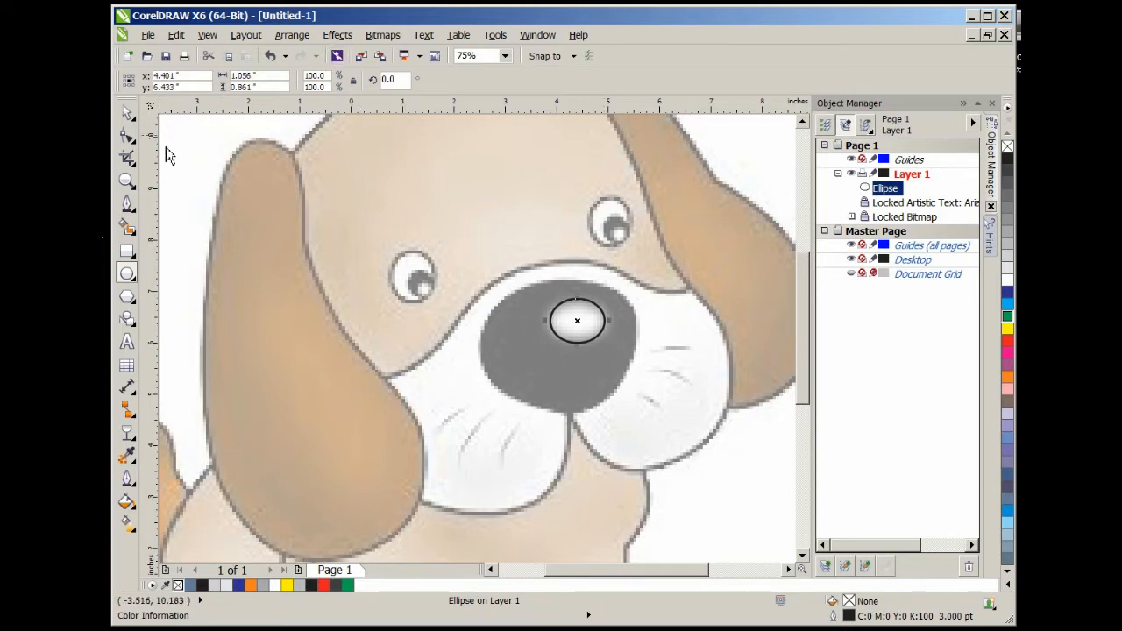
Trace the dog's nose with a closed seven-node straight-line outline about 2.9 by 2.4 inches, using the Pen tool
click(127, 203)
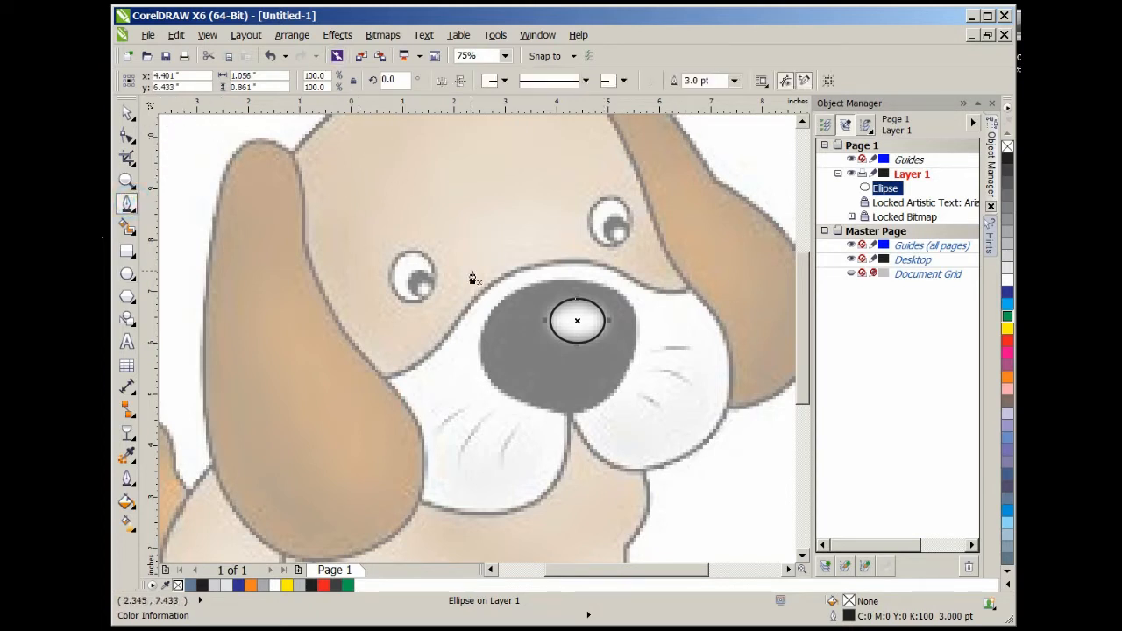
click(516, 300)
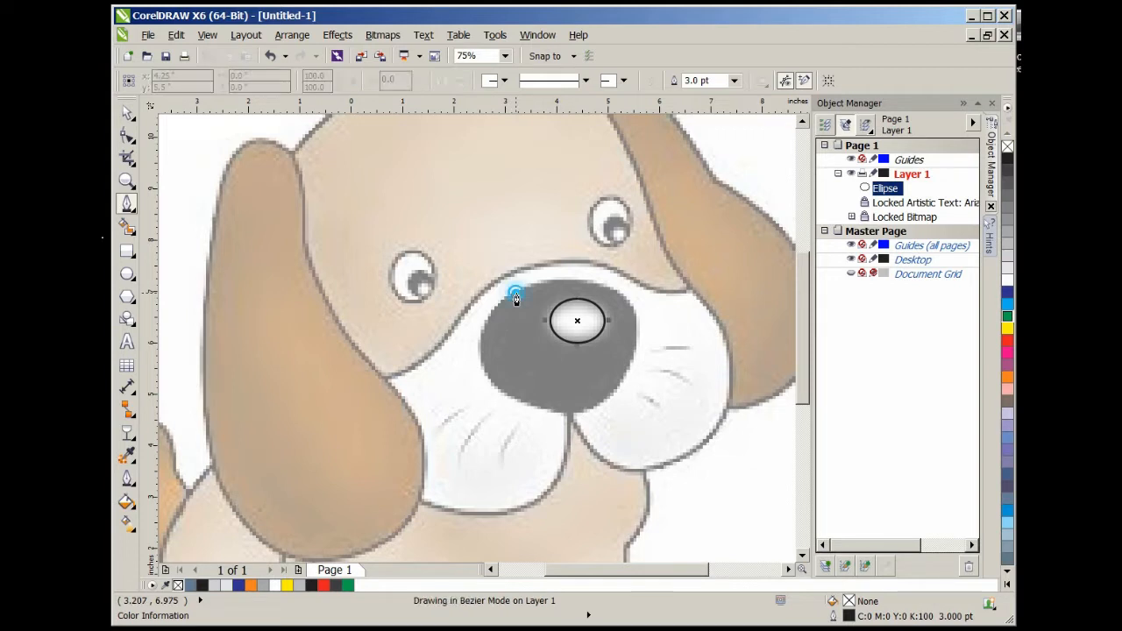
click(602, 290)
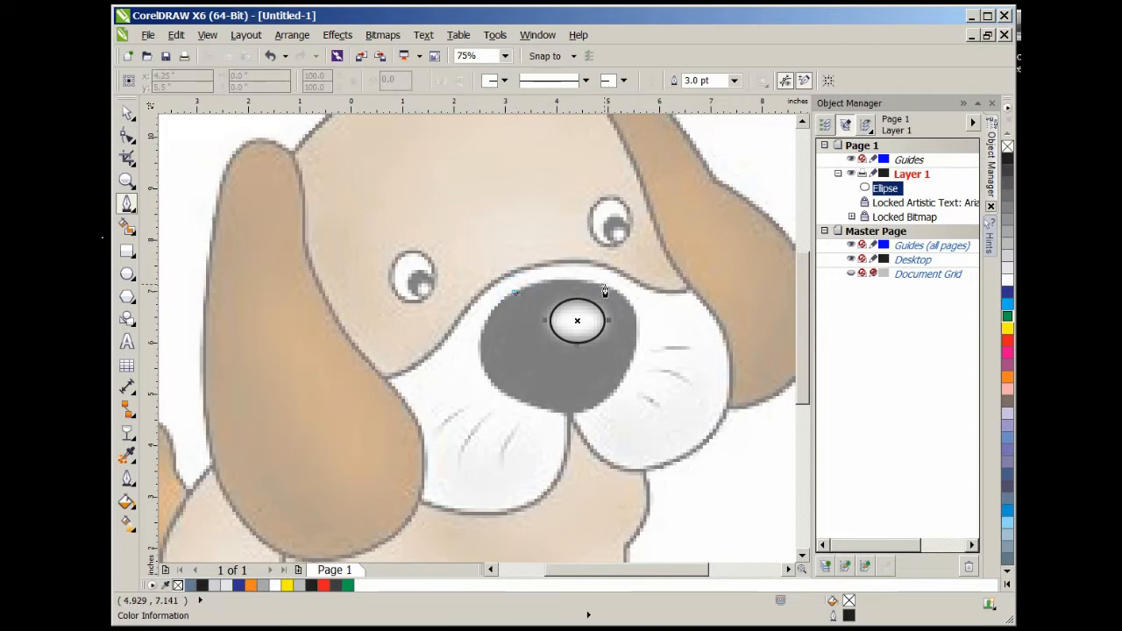
click(607, 283)
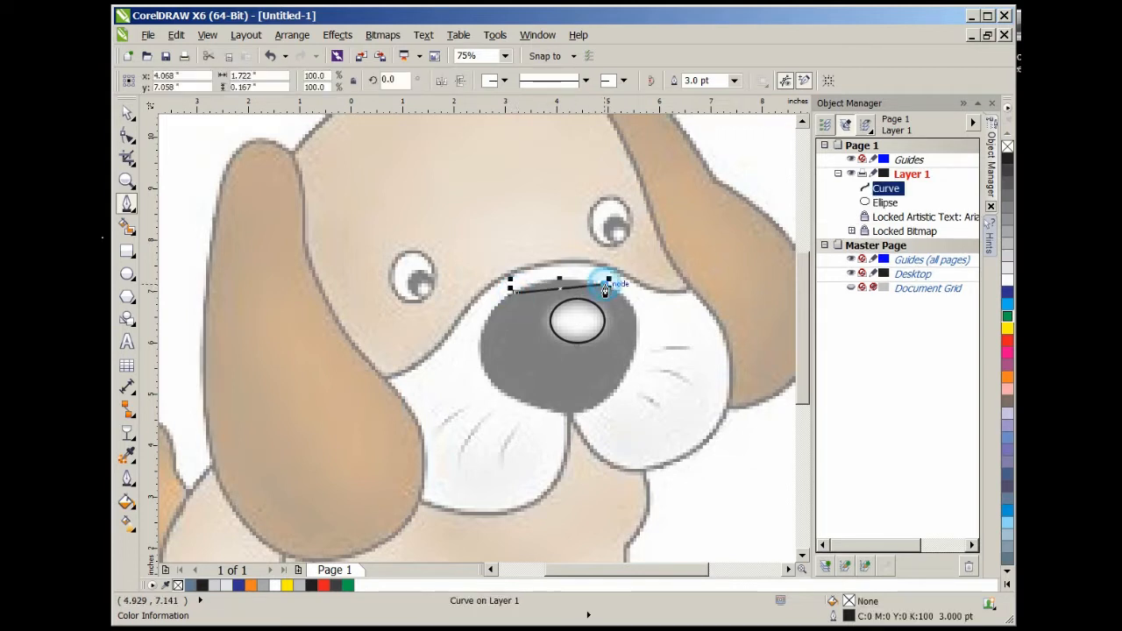
click(640, 331)
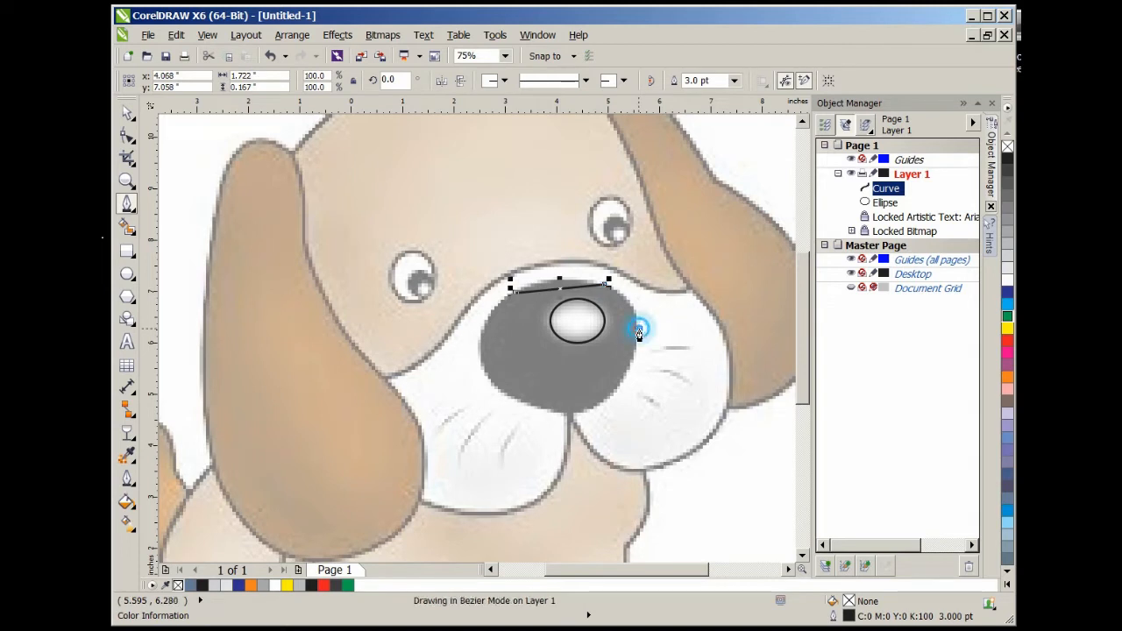
click(592, 410)
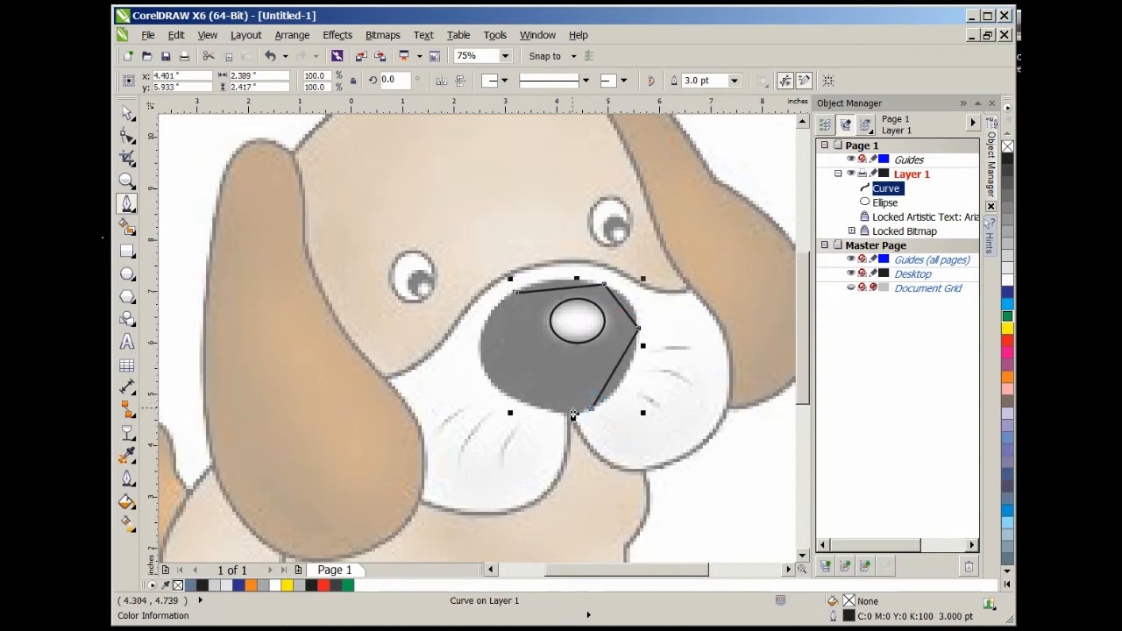
click(538, 409)
click(496, 389)
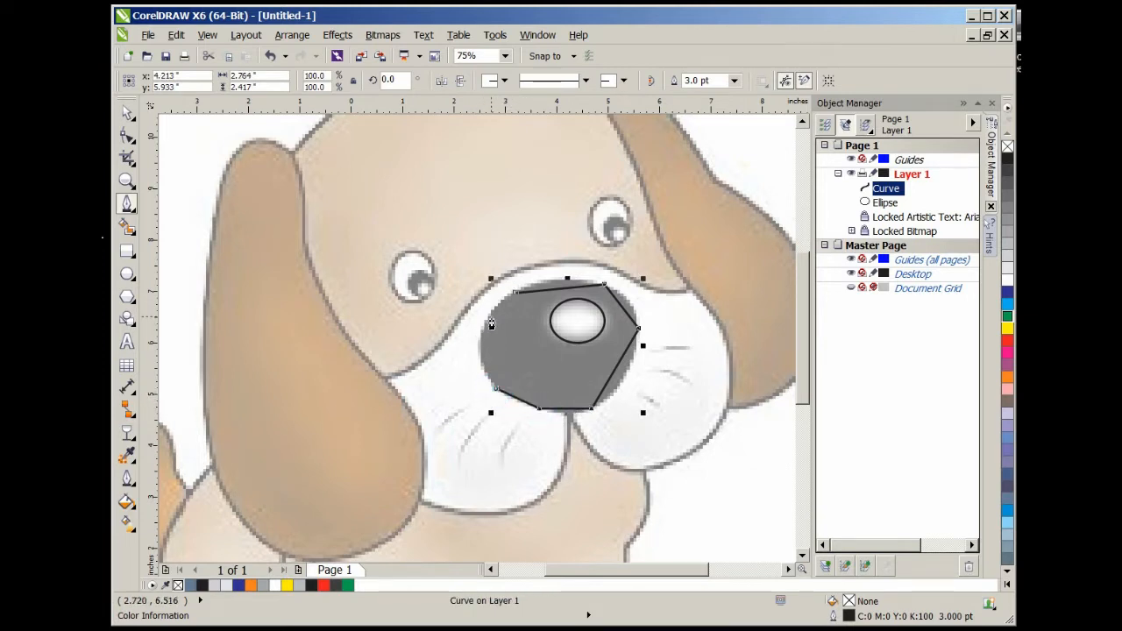
click(491, 319)
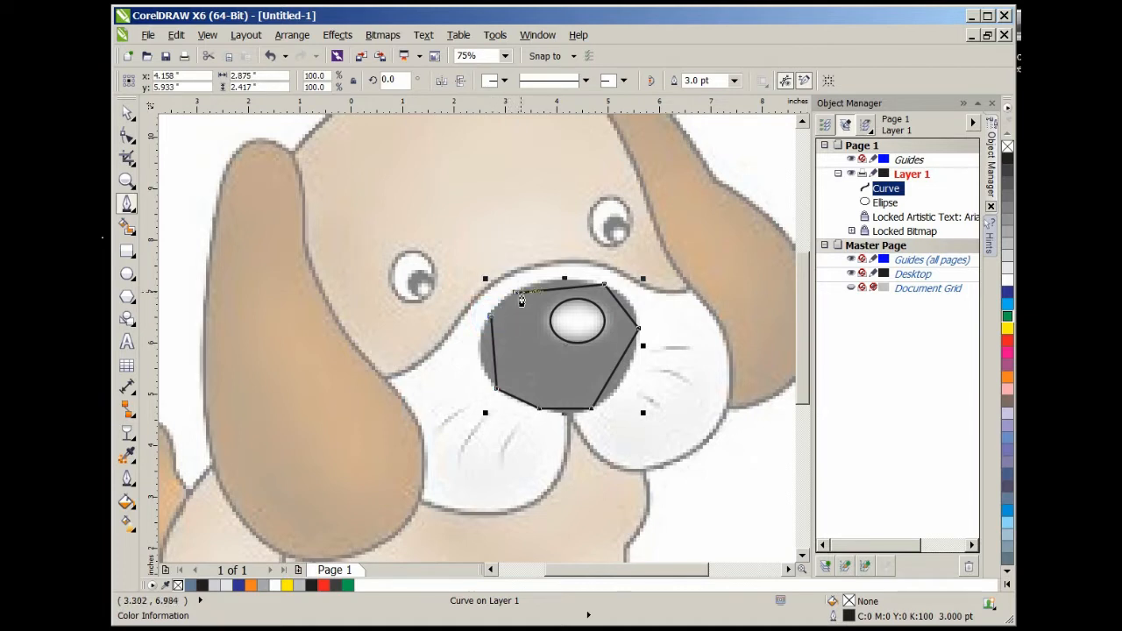
click(519, 293)
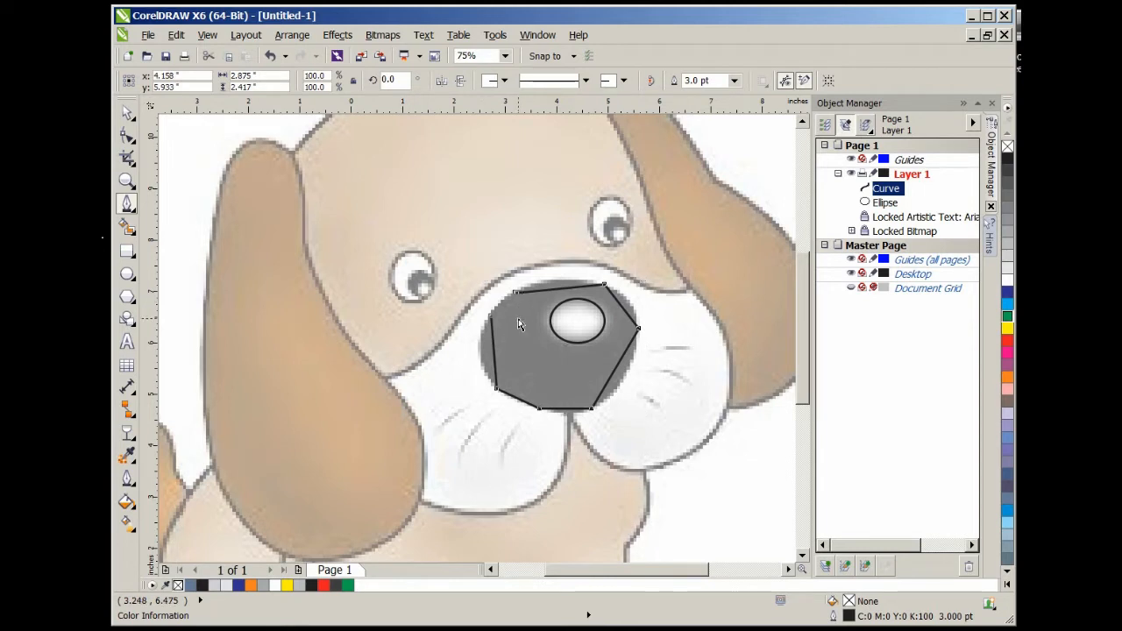
key(ctrl+z)
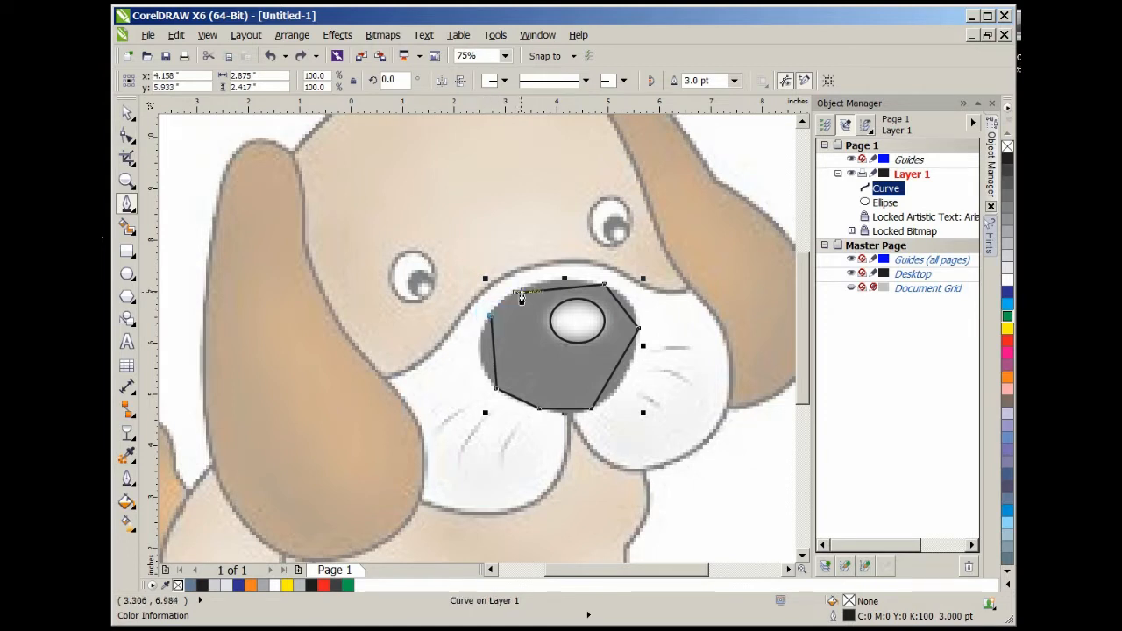
click(517, 293)
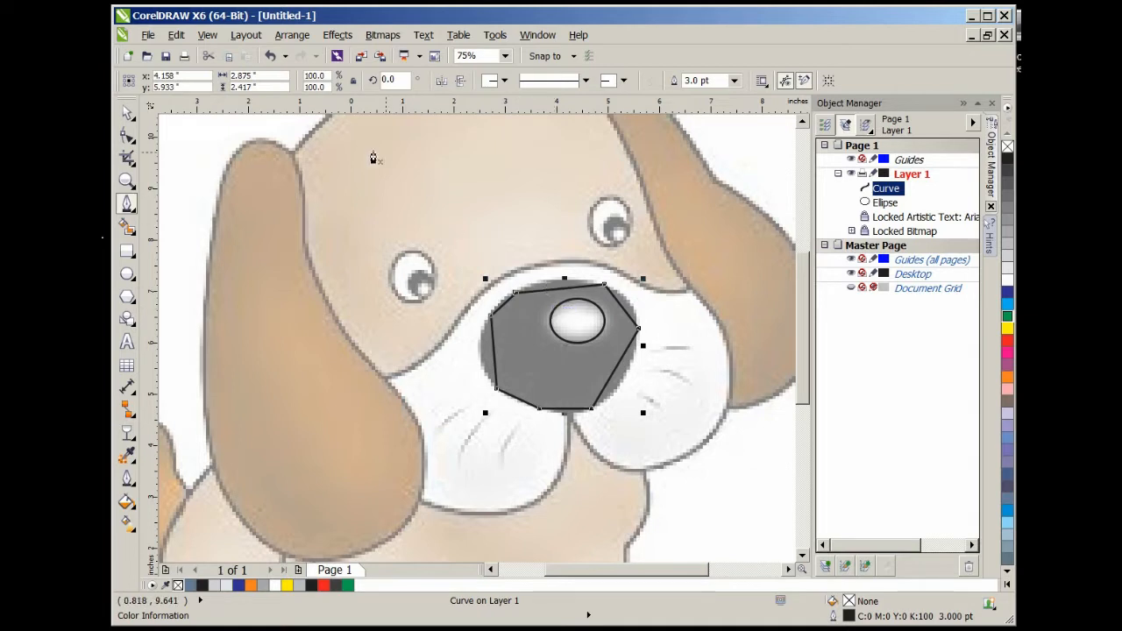
Convert all segments of the nose outline to curves and make all its nodes smooth
click(127, 136)
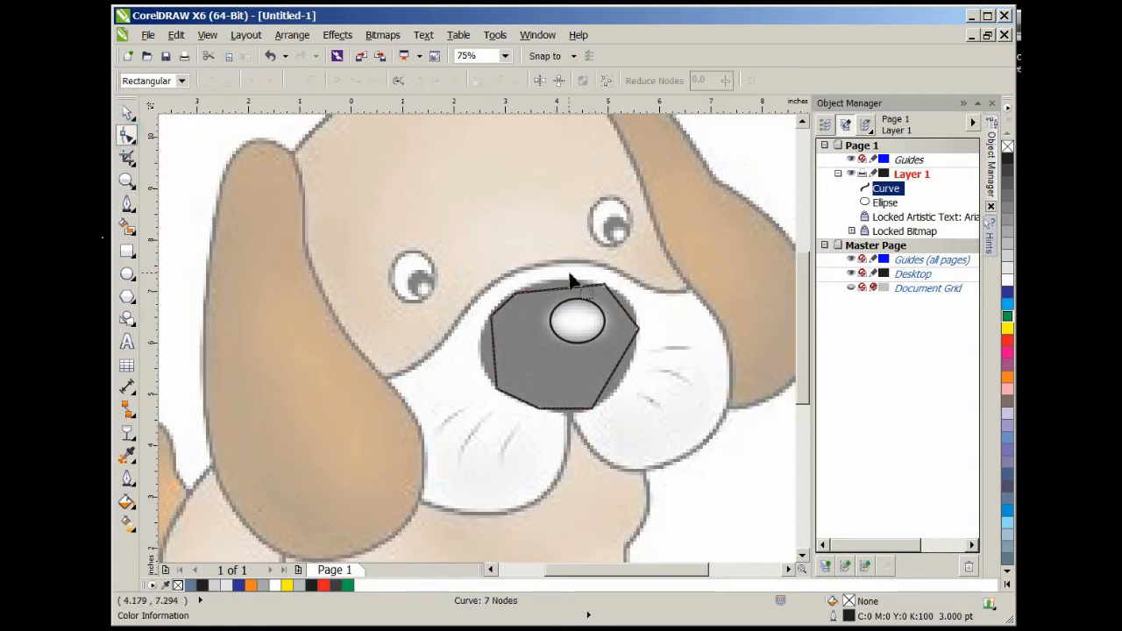
drag(672, 243, 471, 456)
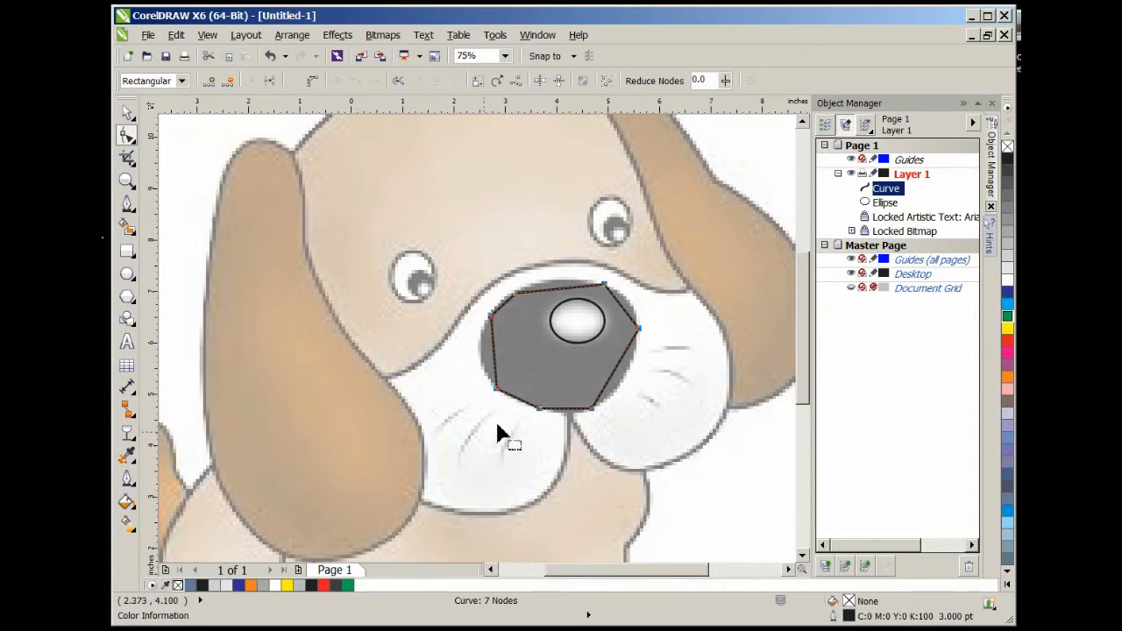
right_click(606, 289)
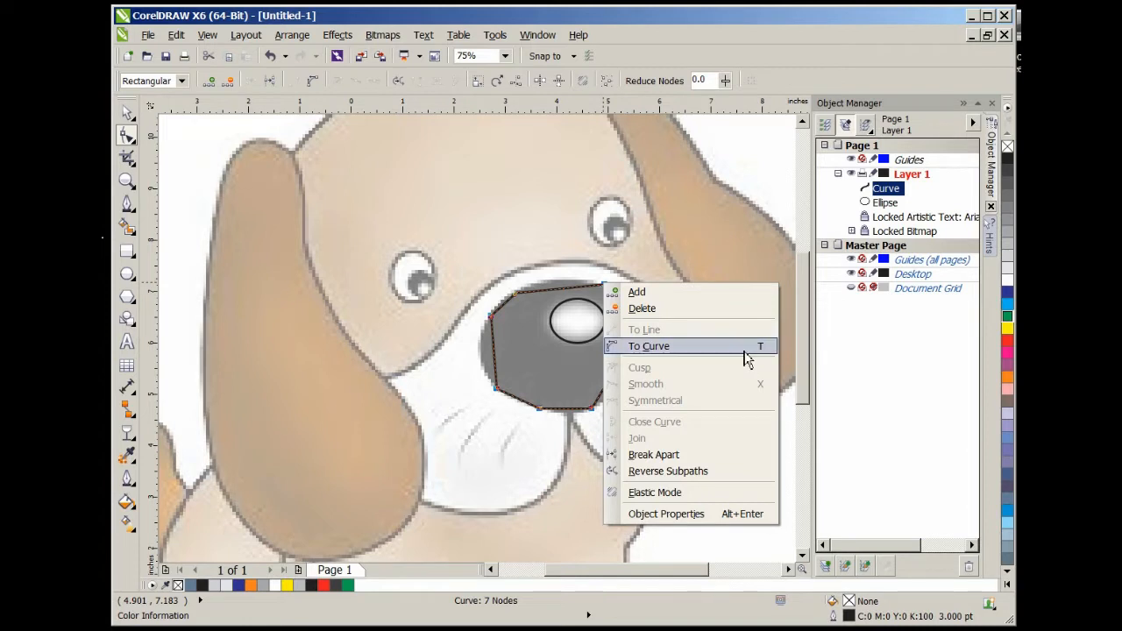
click(649, 346)
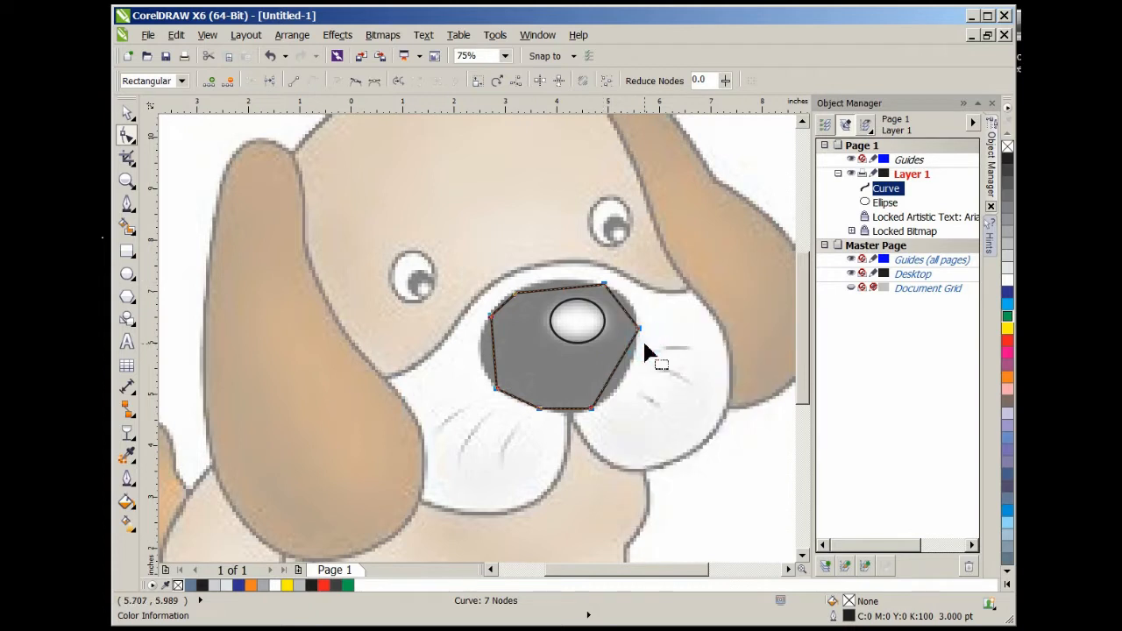
right_click(635, 324)
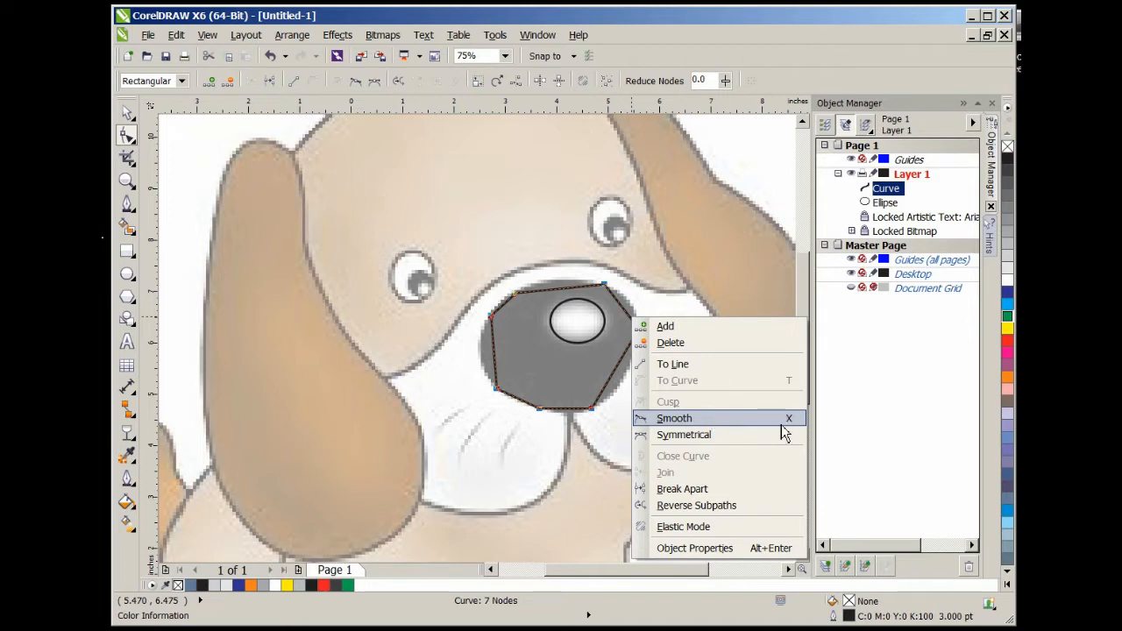
click(676, 421)
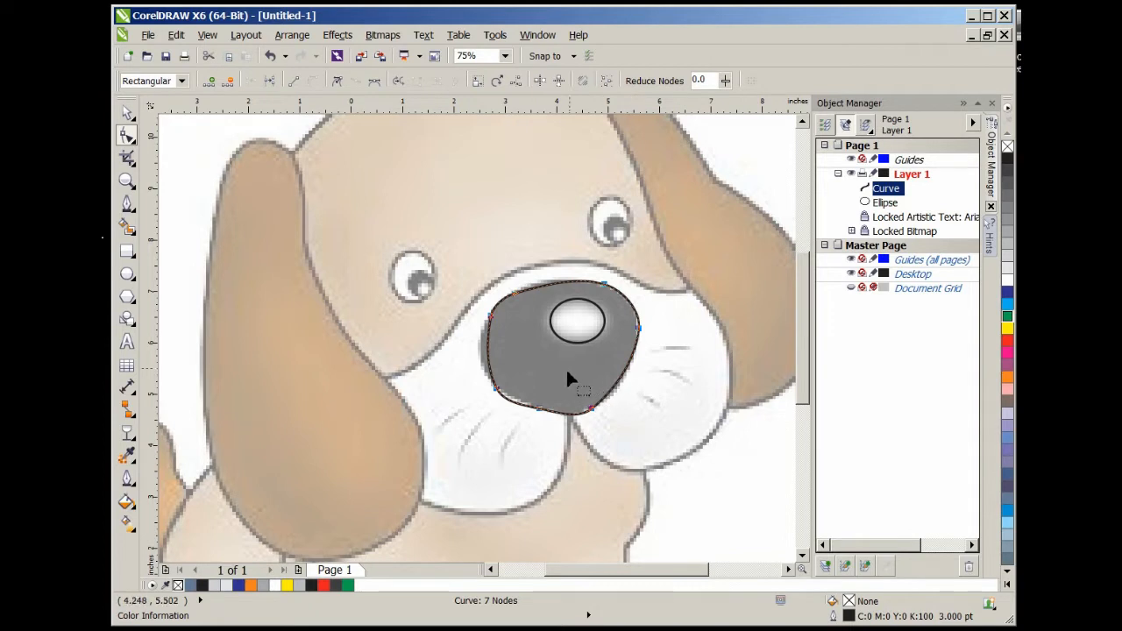
Bend the left and upper segments of the nose outline outward to match the edge of the nose in the bitmap
scroll(524, 354, up, 2)
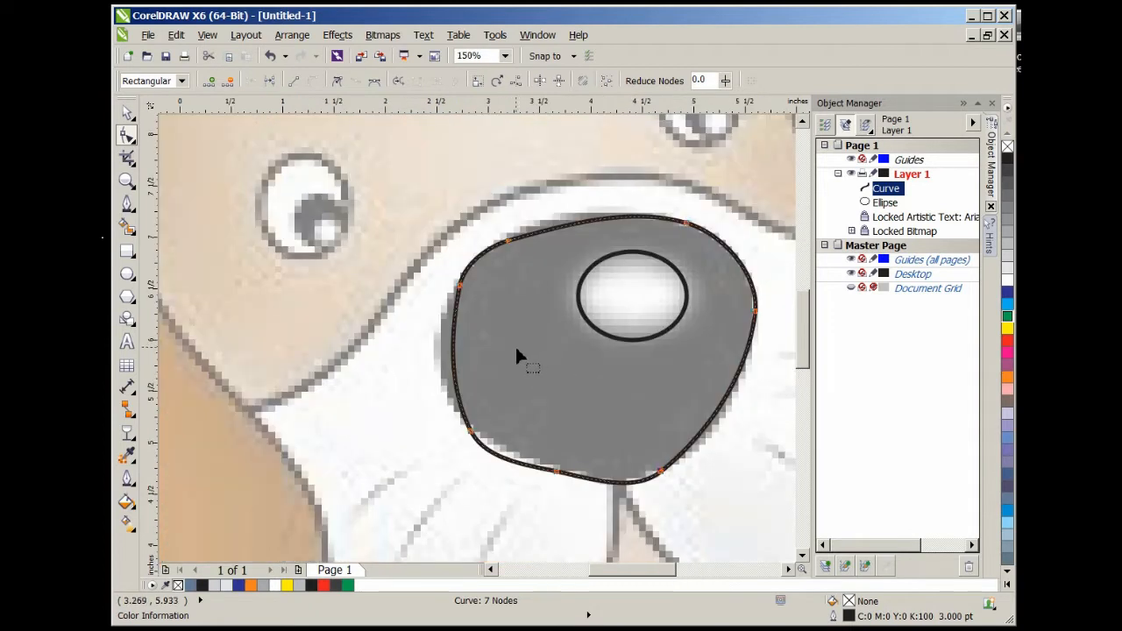
click(469, 327)
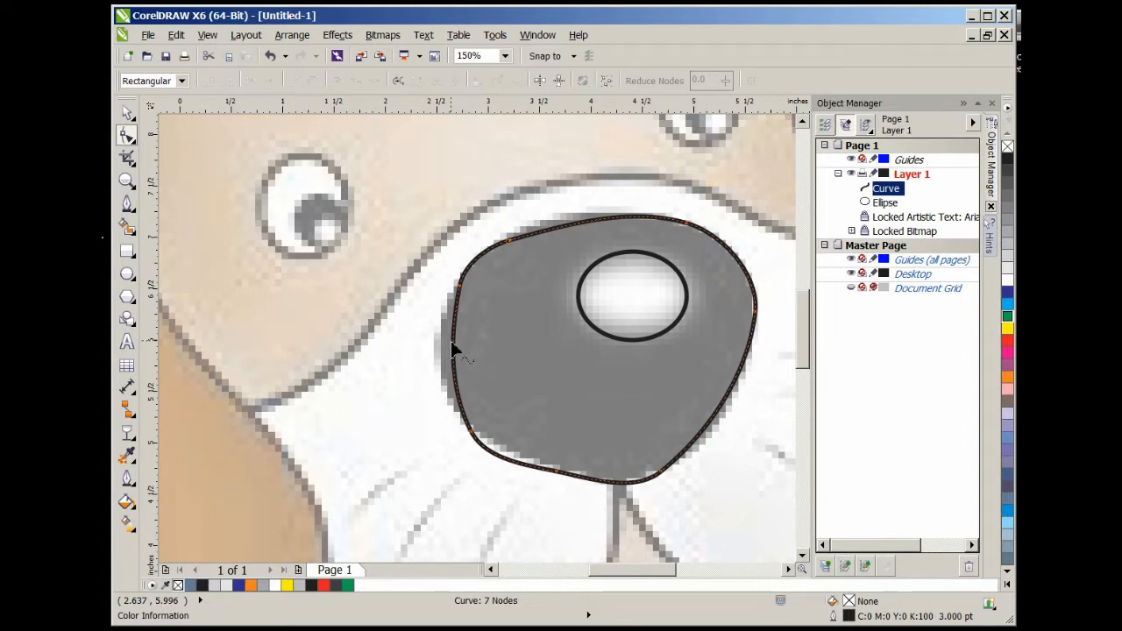
drag(454, 343, 445, 332)
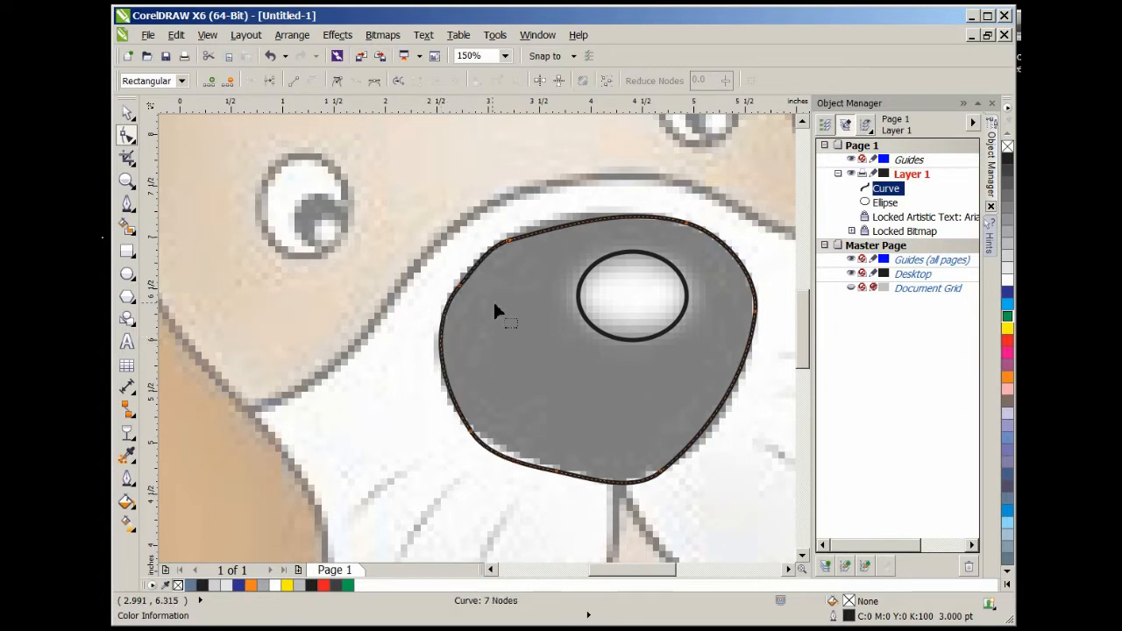
drag(590, 220, 576, 220)
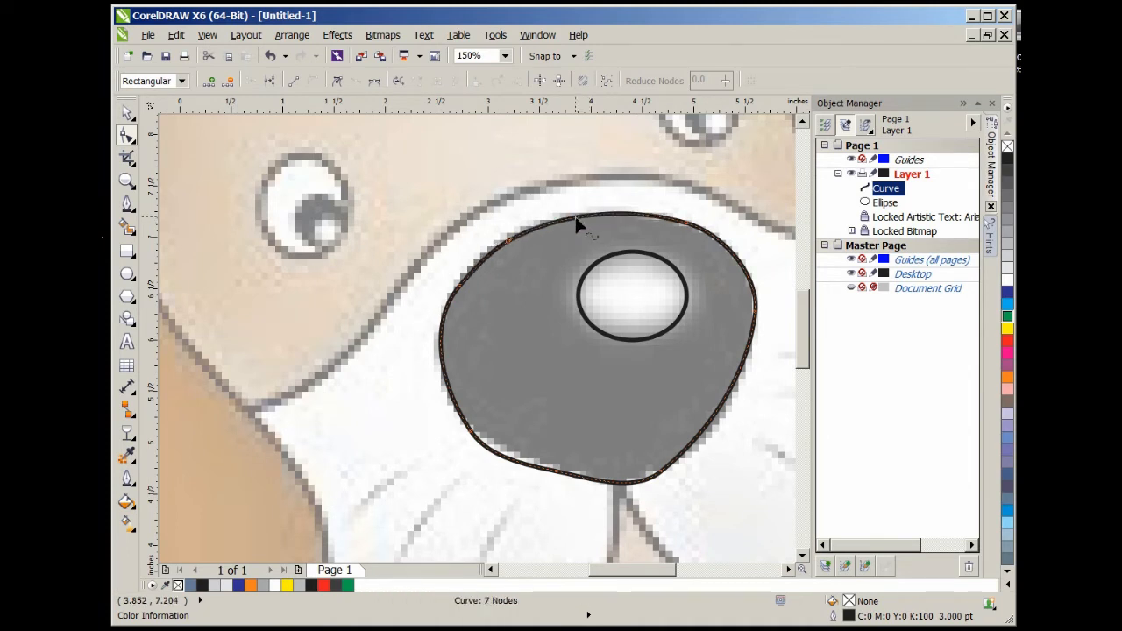
Delete the lower-left and lower-right nodes of the nose outline to round off its underside
click(470, 431)
key(Delete)
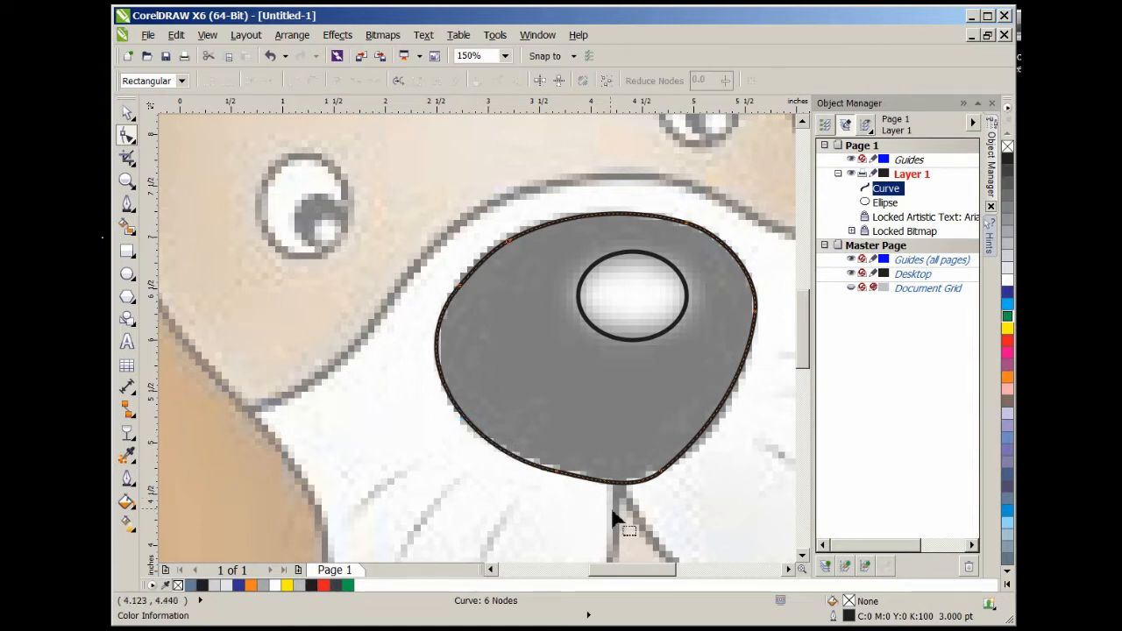
click(659, 476)
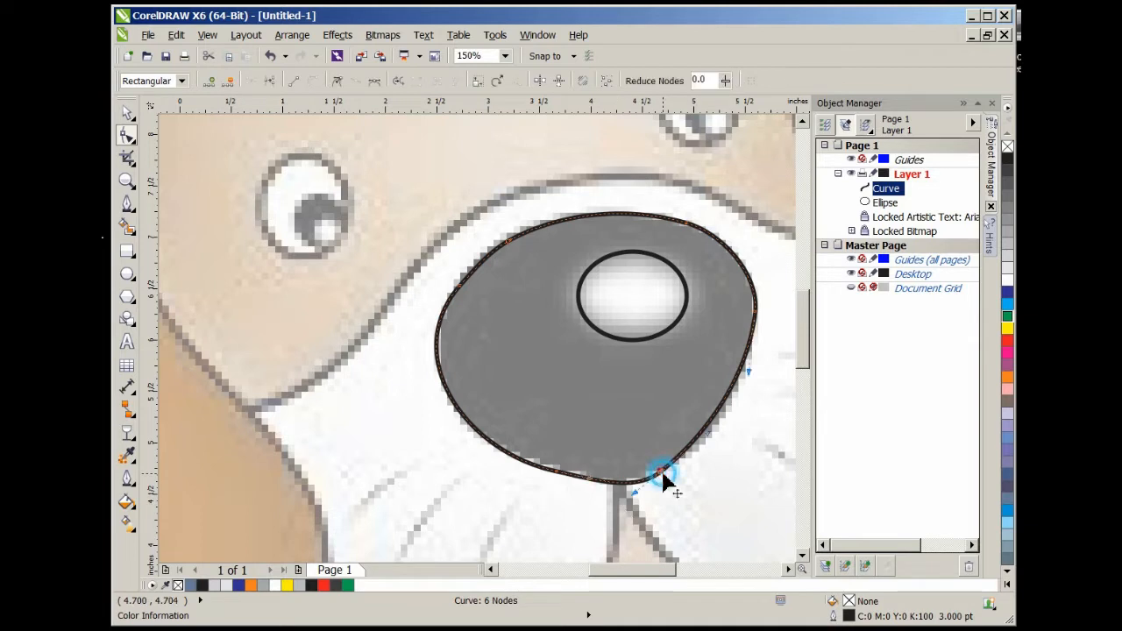
key(Delete)
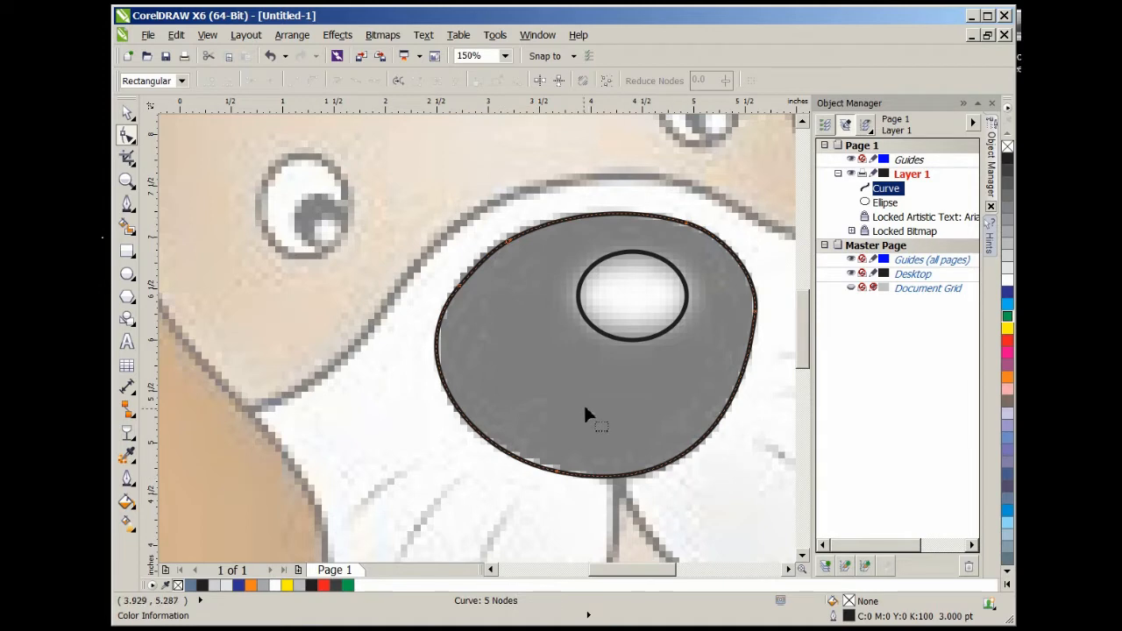
Trace the dog's left ear with a closed eleven-node straight-line outline about 4.25 by 7.7 inches, using the Pen tool
scroll(584, 401, down, 4)
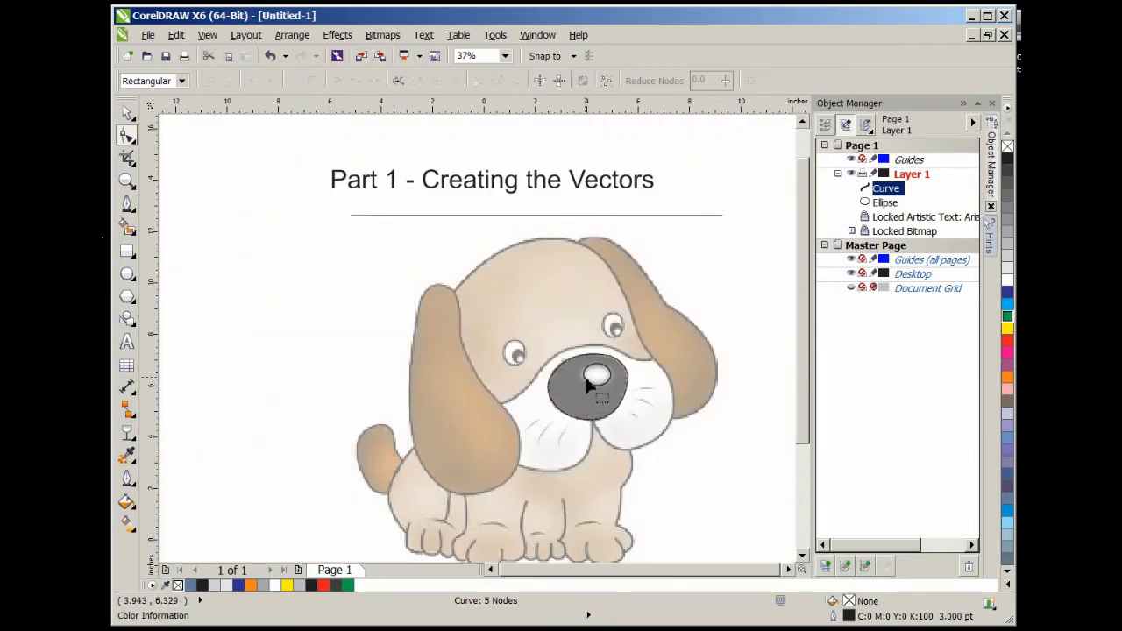
scroll(432, 469, up, 2)
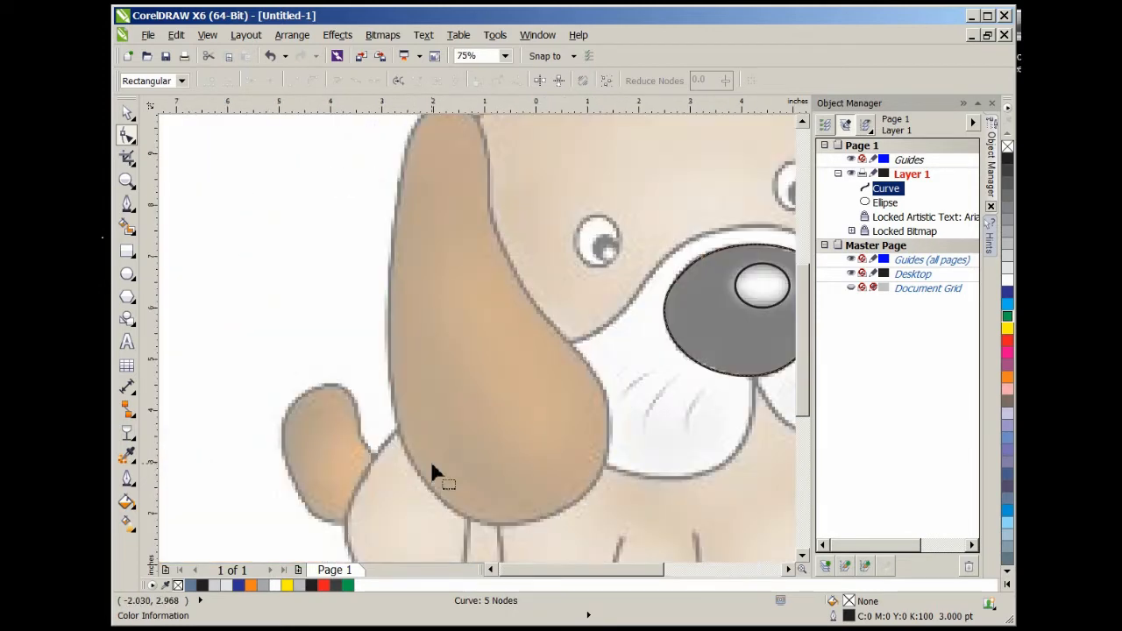
scroll(432, 470, down, 2)
scroll(440, 460, up, 2)
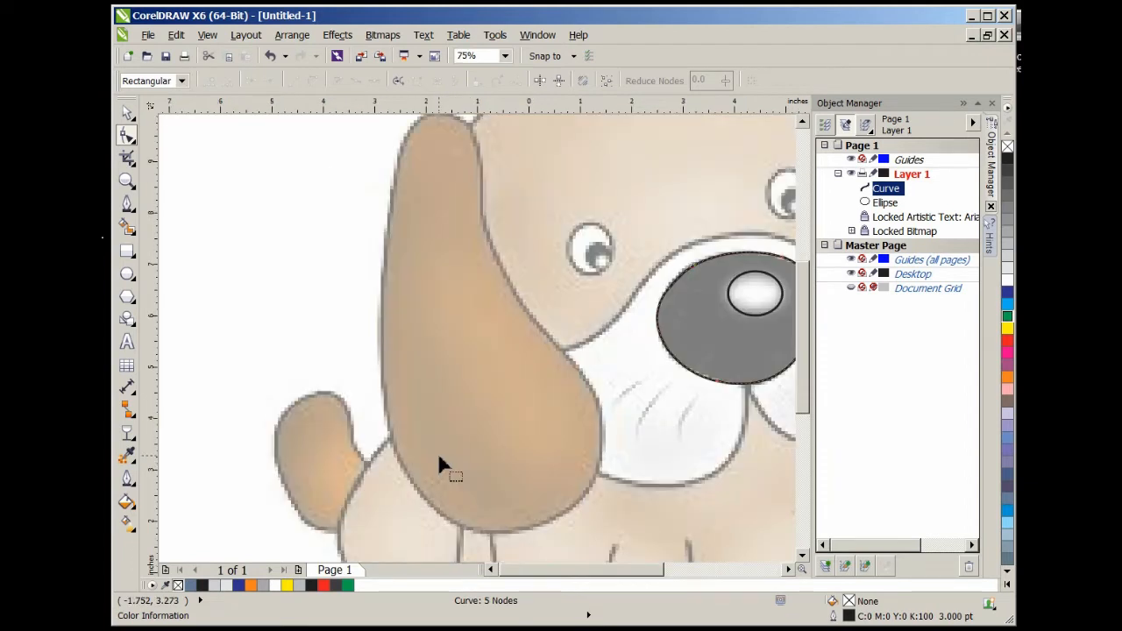
click(803, 122)
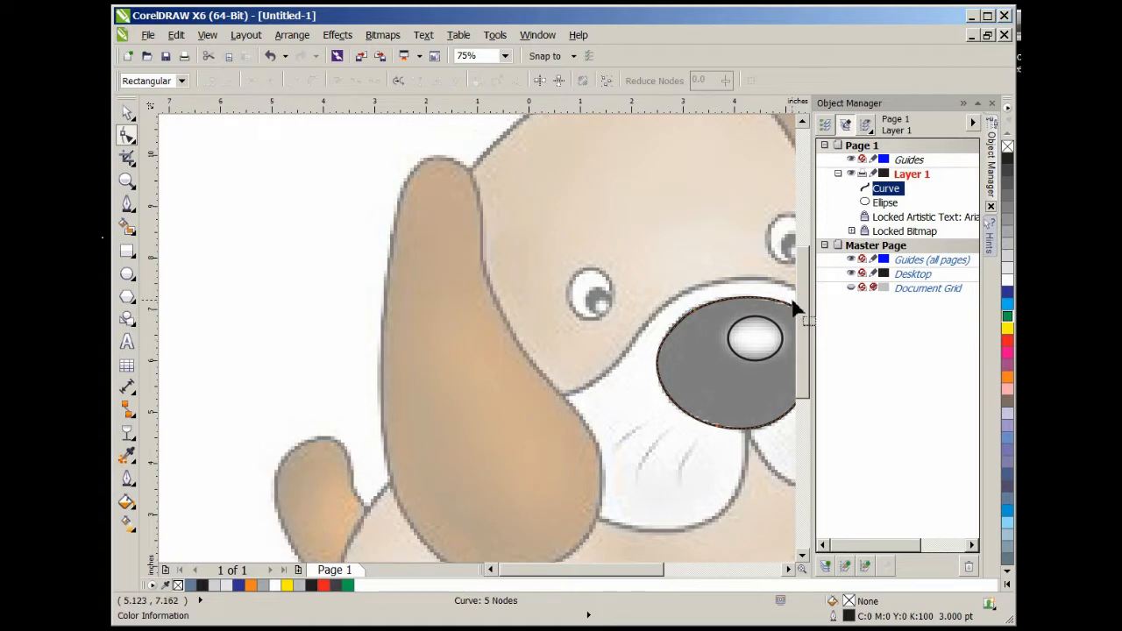
scroll(807, 291, down, 1)
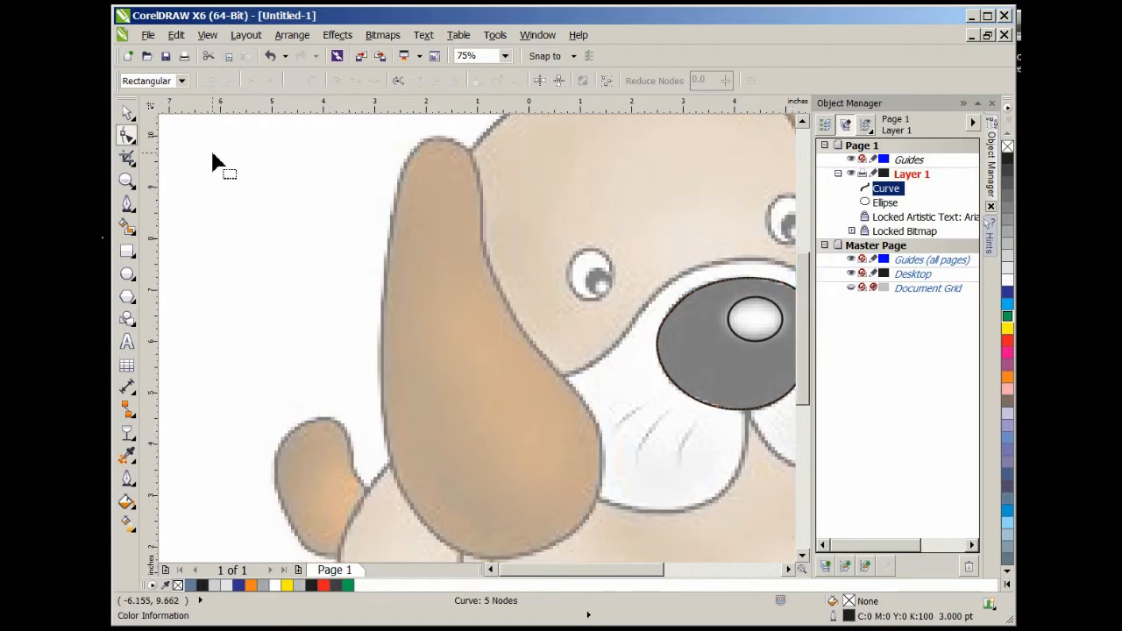
click(127, 203)
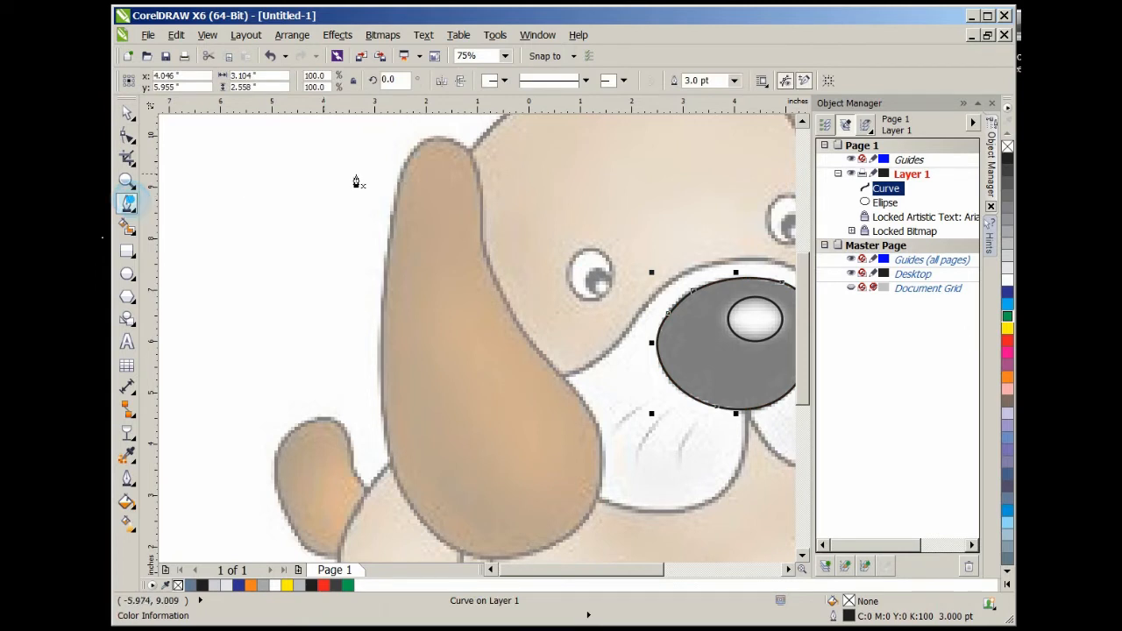
click(410, 156)
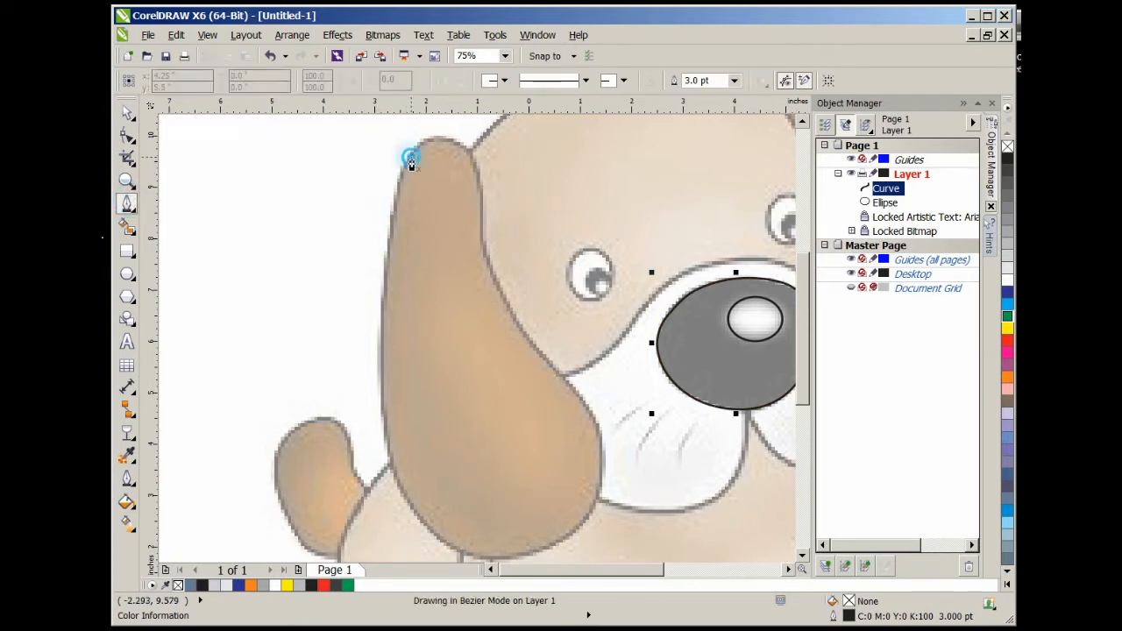
click(470, 158)
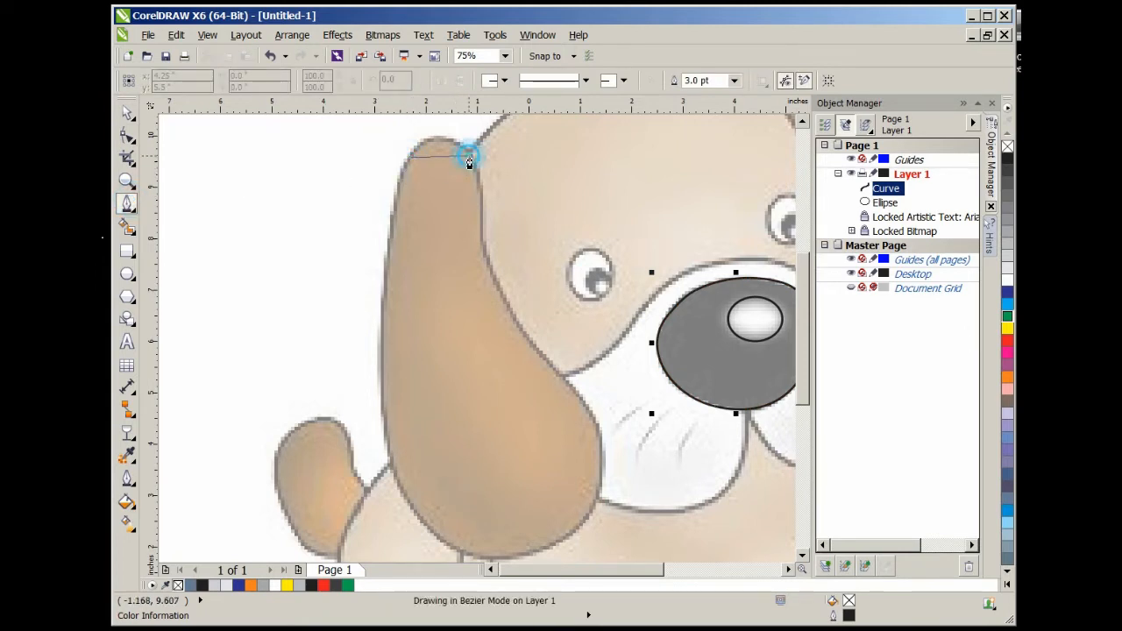
click(480, 221)
click(523, 329)
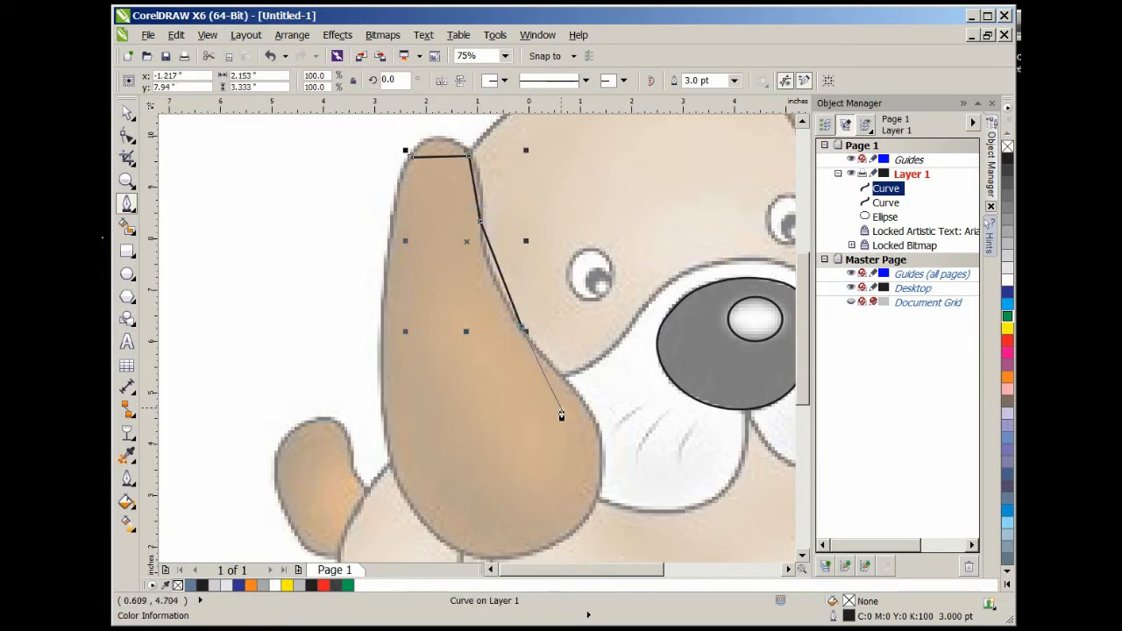
click(580, 397)
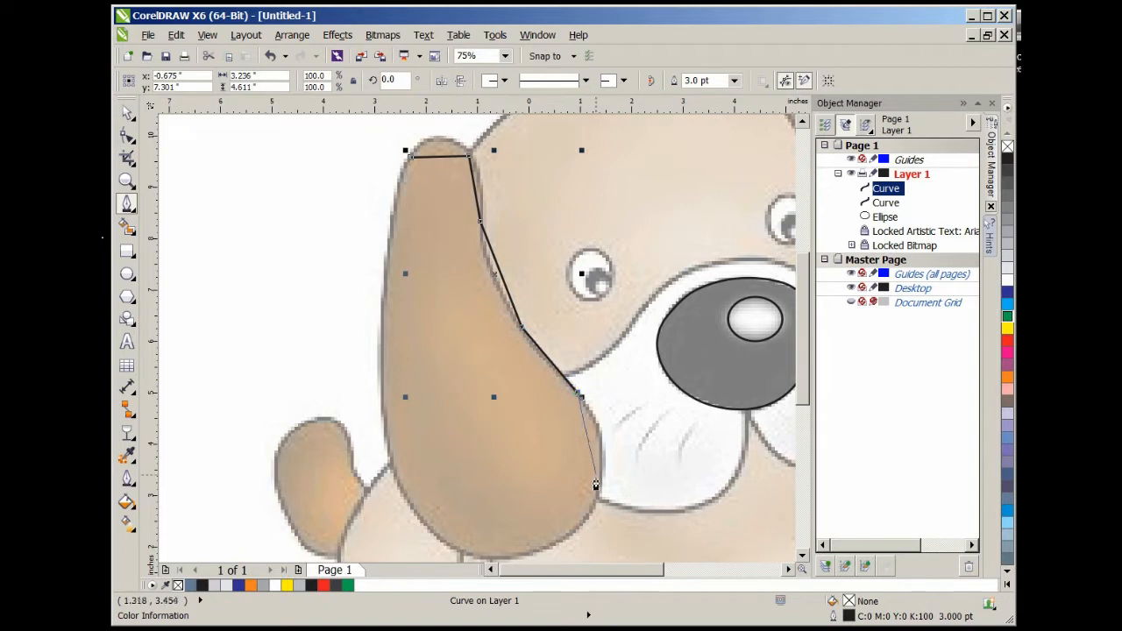
click(601, 485)
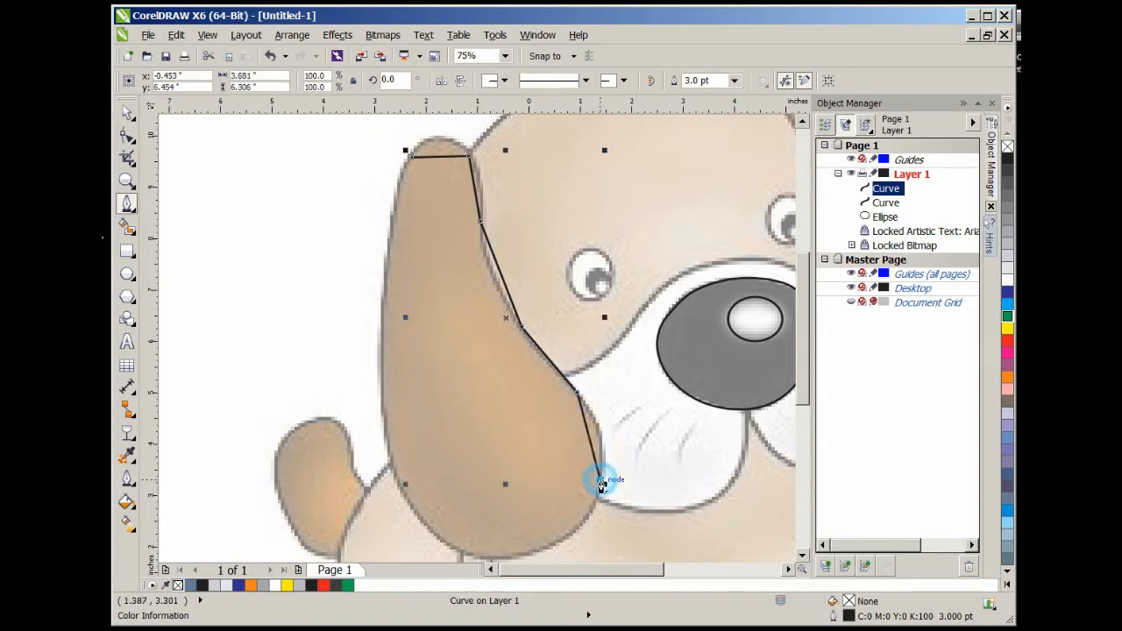
click(532, 554)
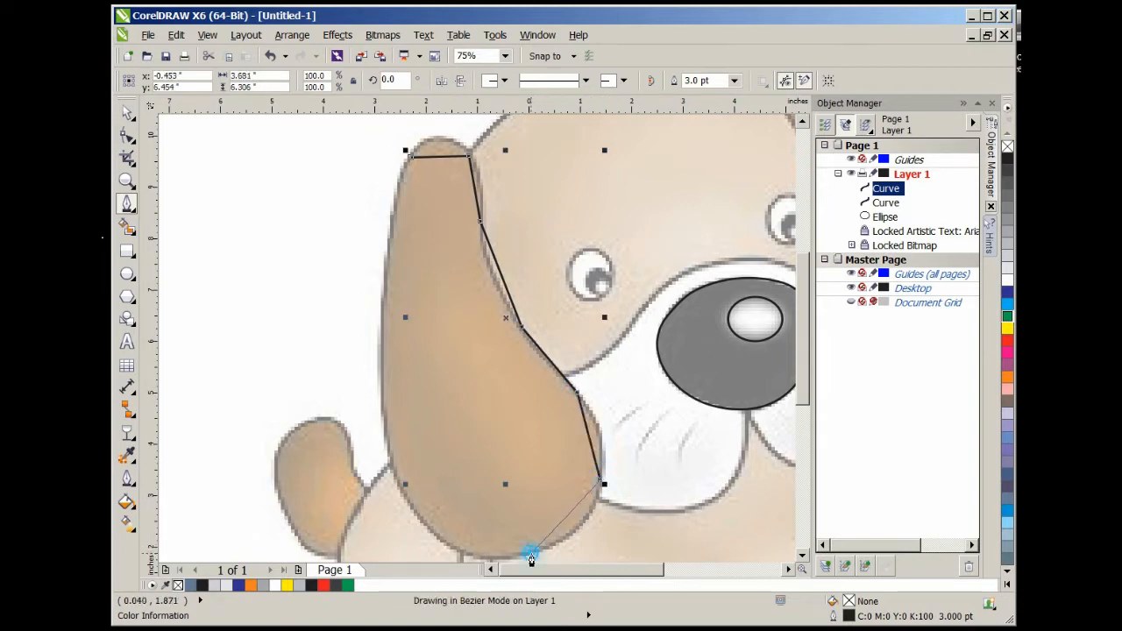
click(439, 539)
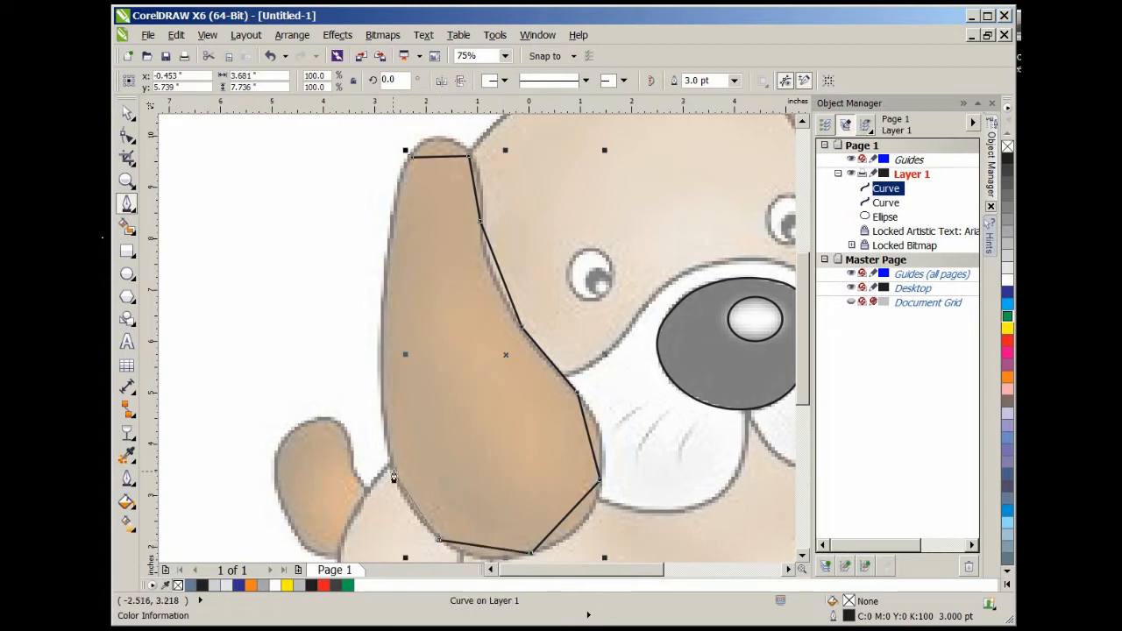
double_click(388, 441)
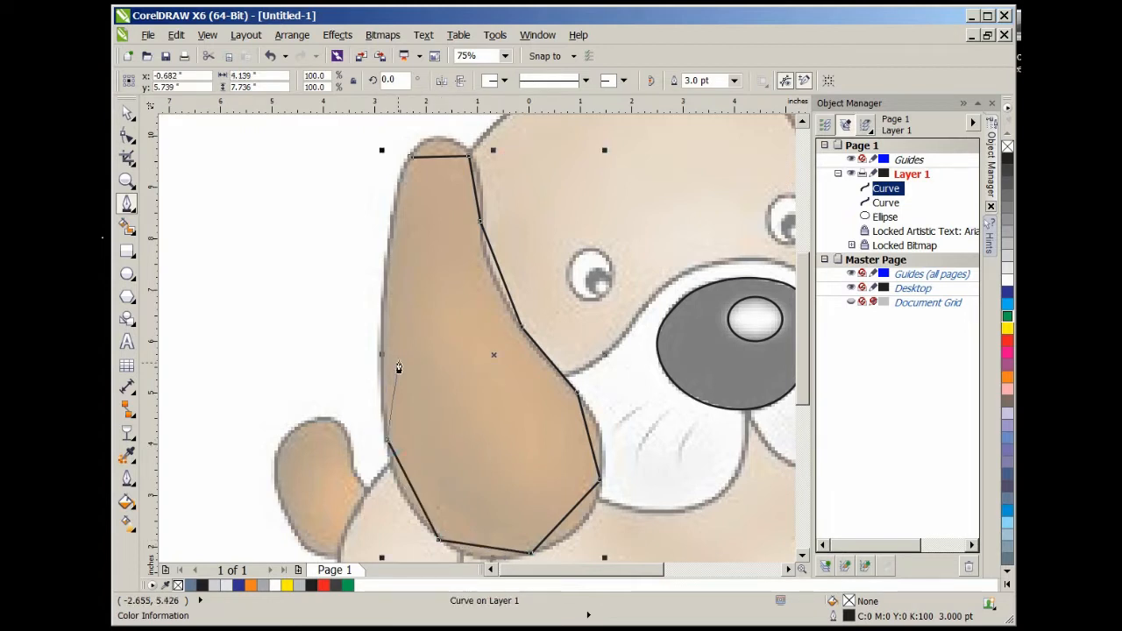
click(380, 299)
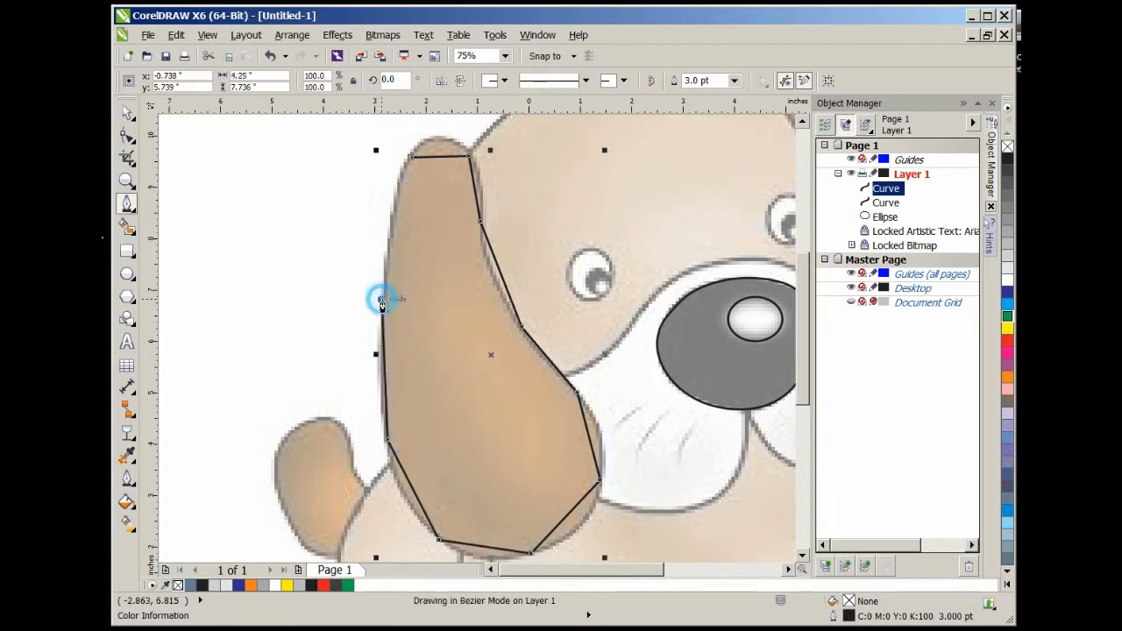
click(394, 191)
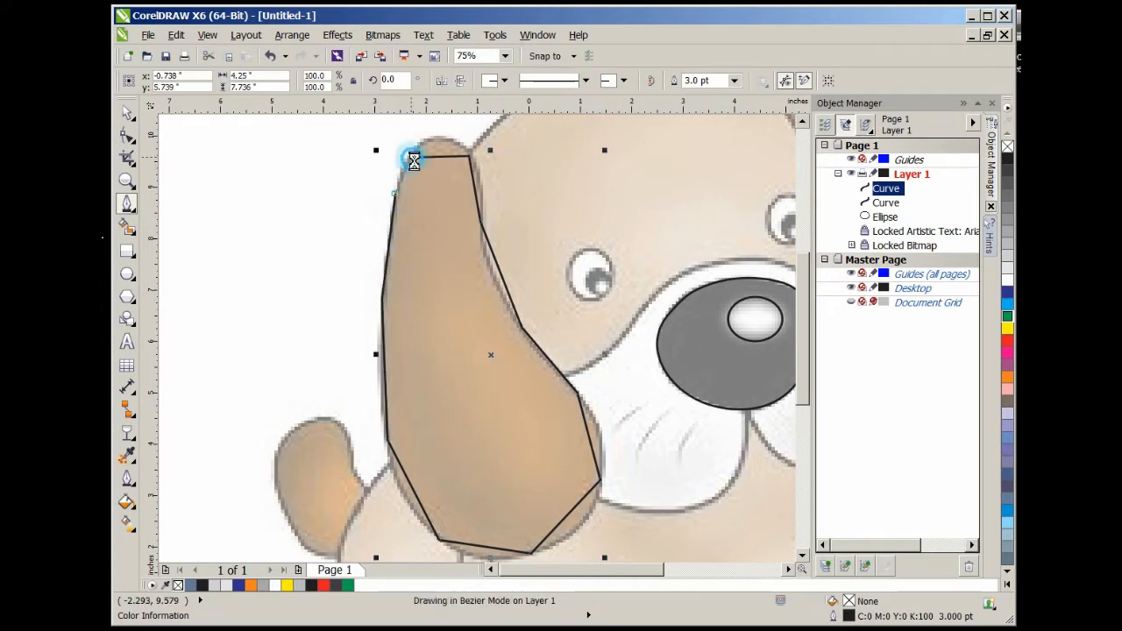
click(412, 160)
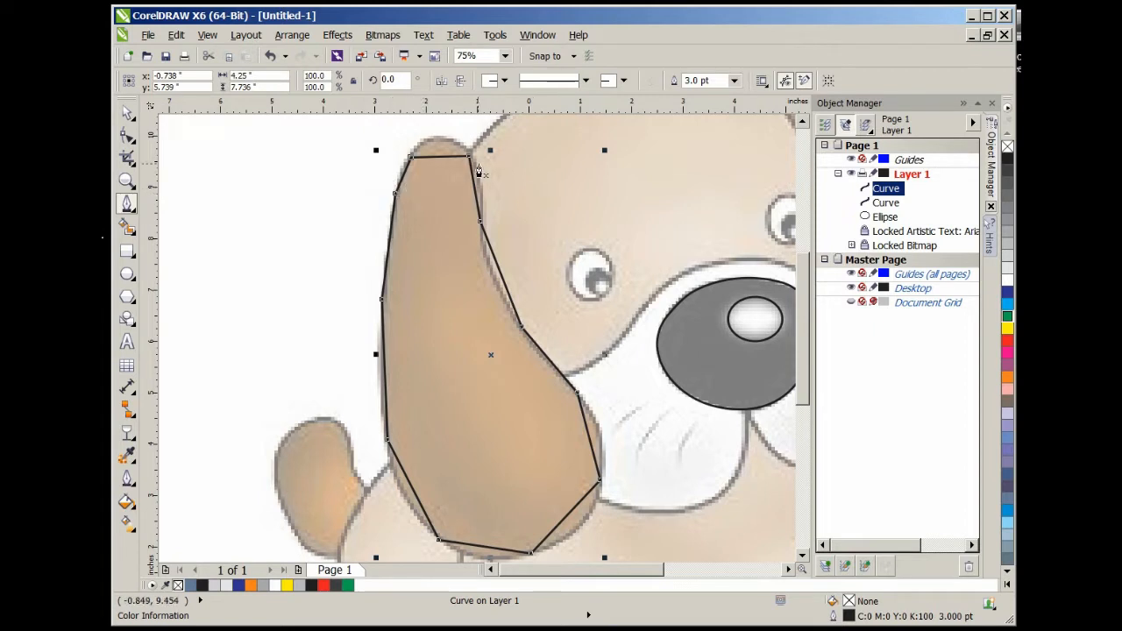
Convert all segments of the left ear outline to curves and make all its nodes smooth
click(127, 135)
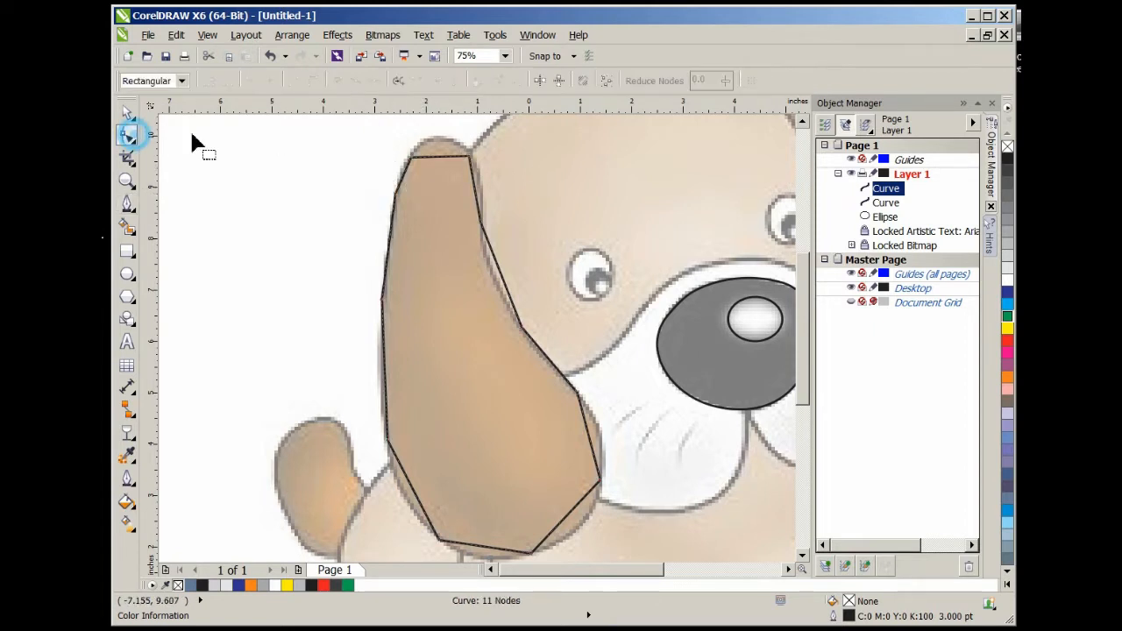
drag(324, 133, 632, 529)
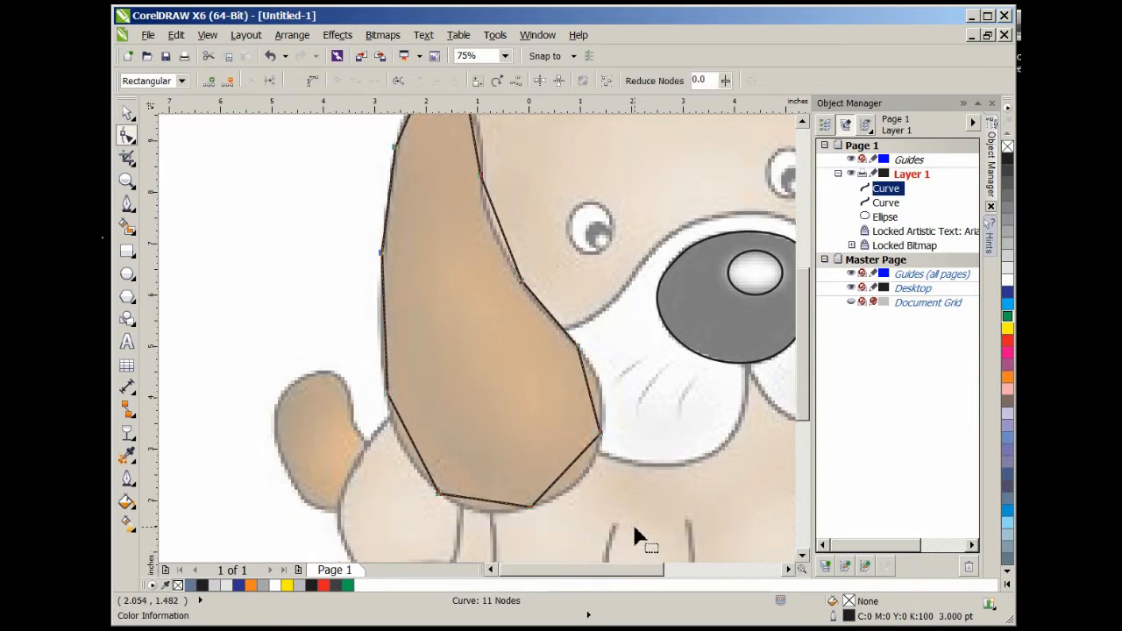
right_click(603, 434)
click(649, 253)
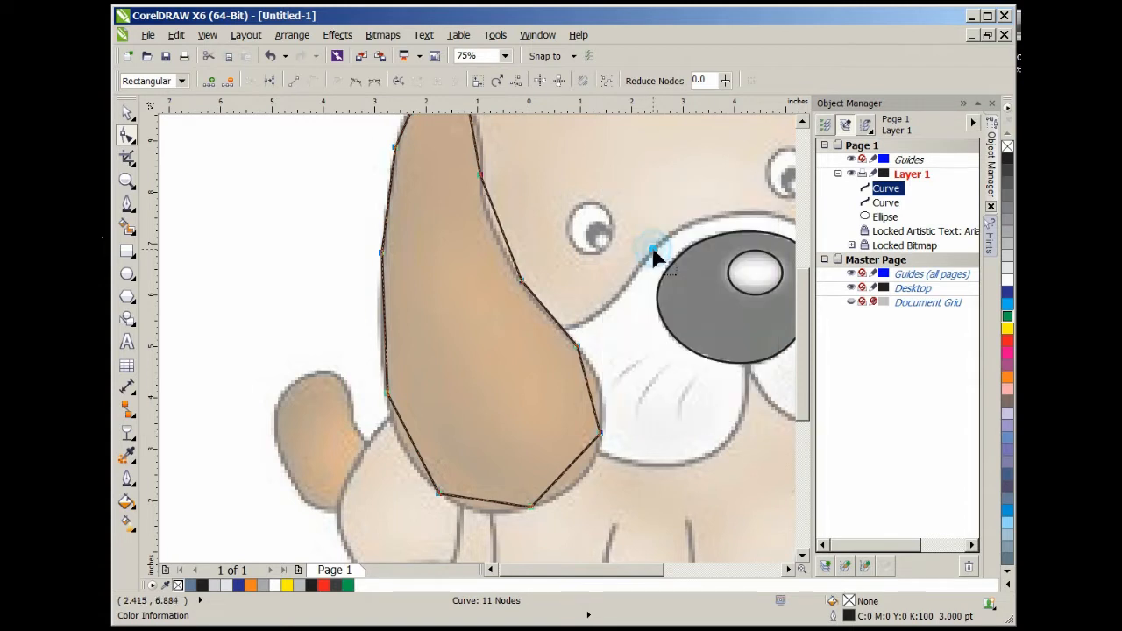
right_click(602, 438)
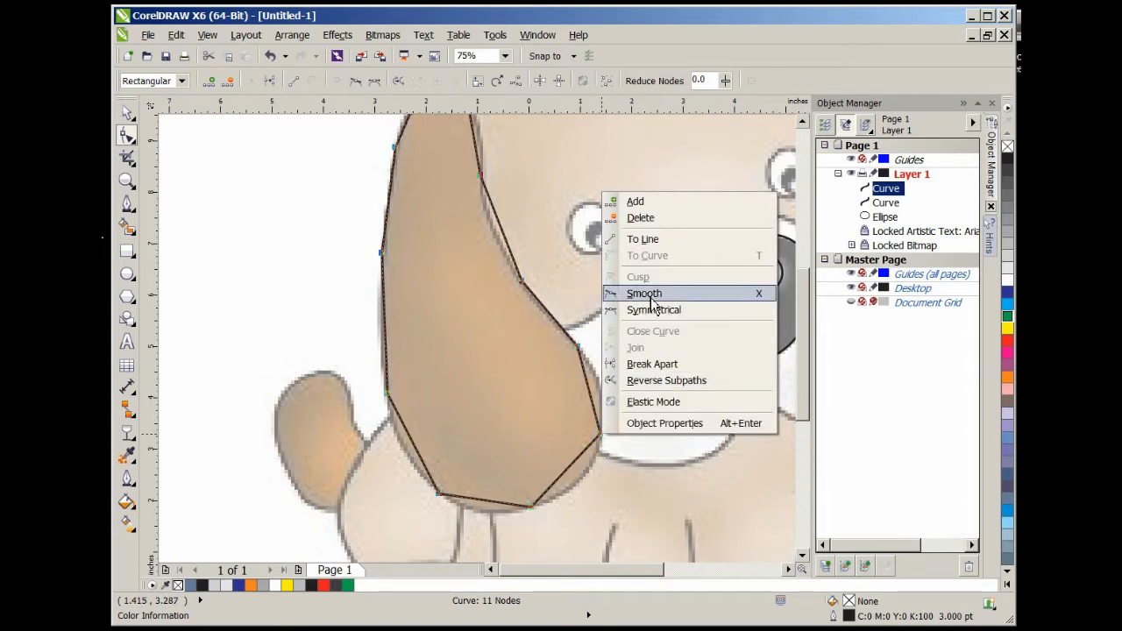
click(649, 294)
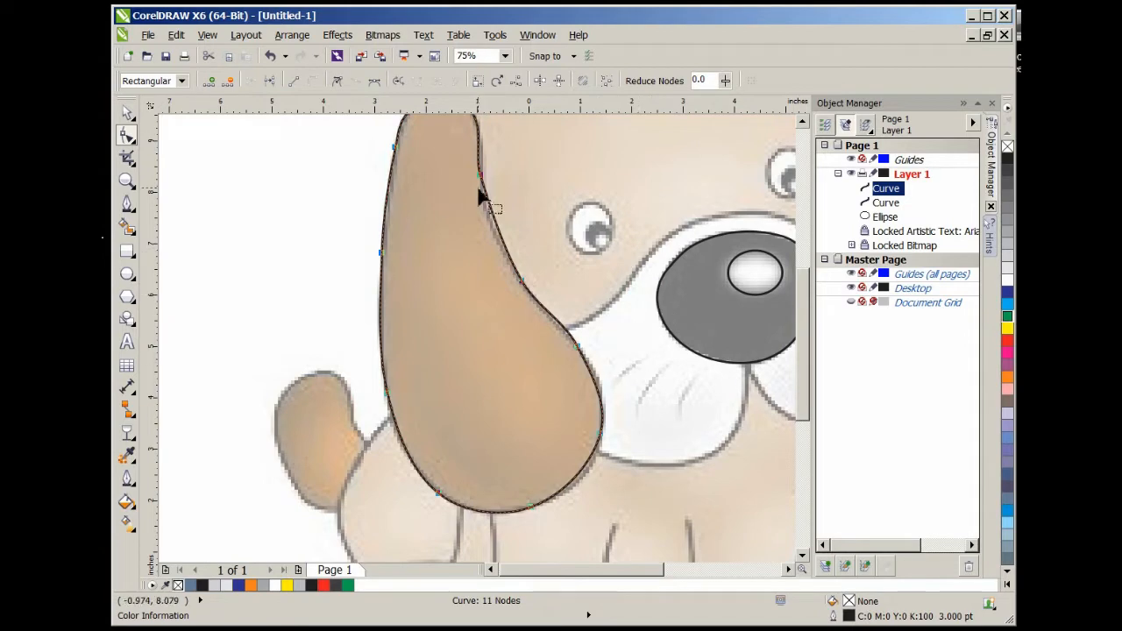
Bend the upper inner segment of the ear outline inward to follow the ear's edge in the bitmap
scroll(489, 227, up, 5)
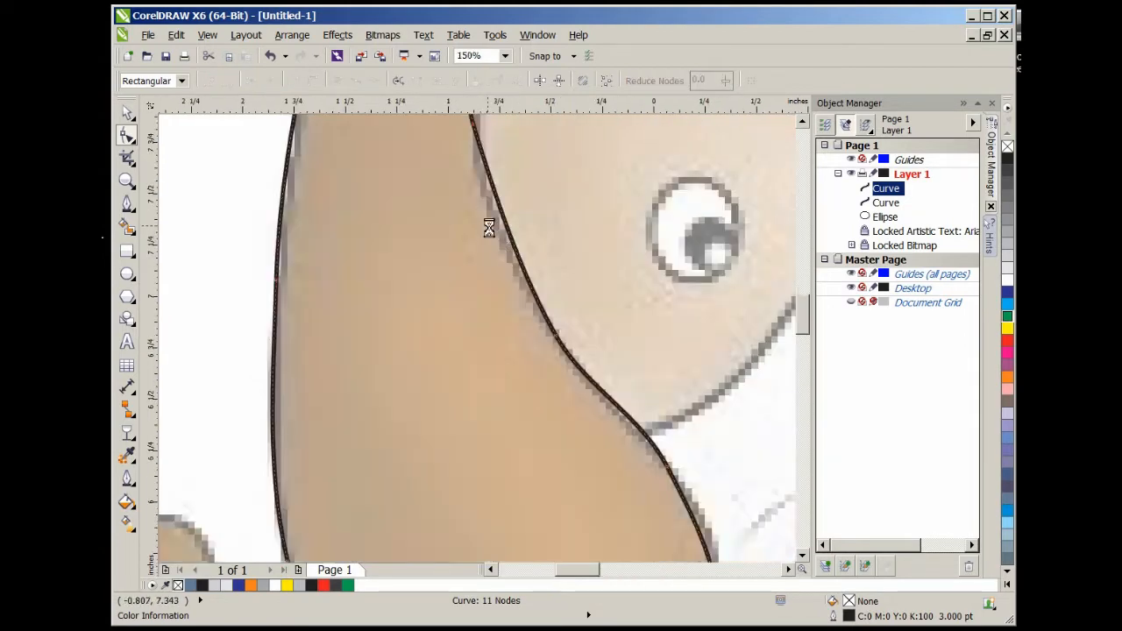
scroll(493, 250, down, 5)
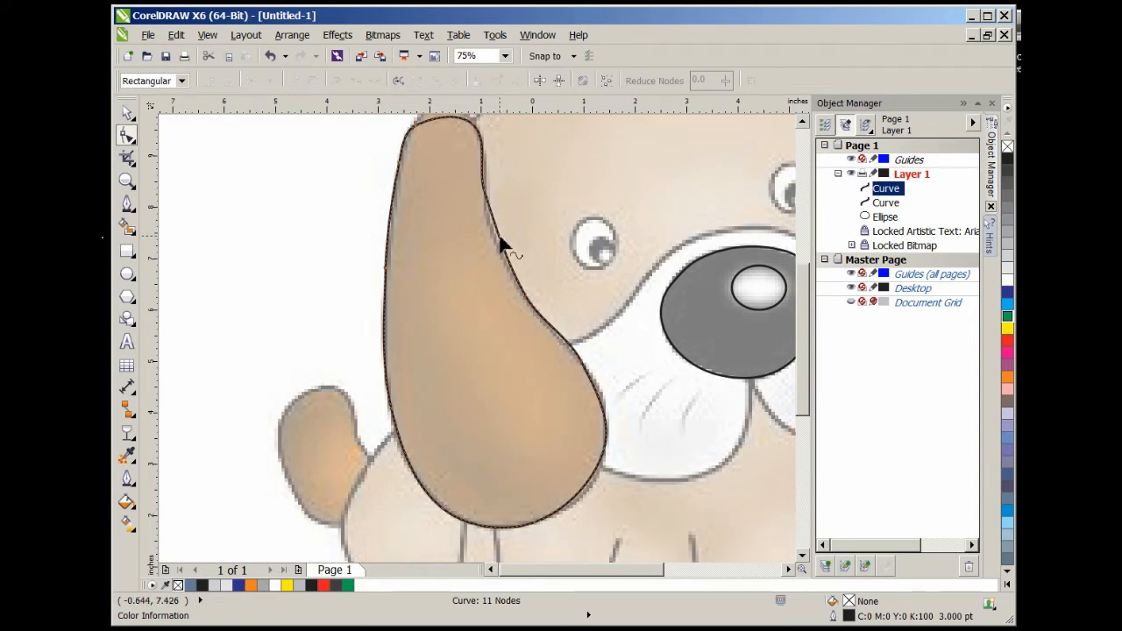
click(483, 231)
scroll(499, 232, up, 1)
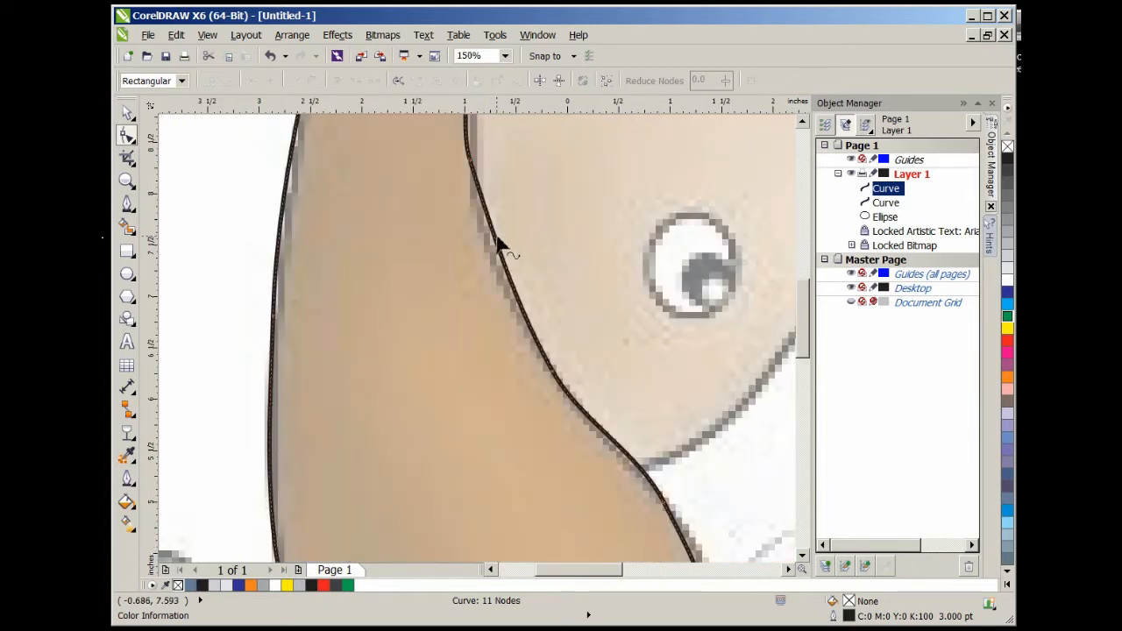
drag(497, 239, 491, 252)
scroll(492, 262, down, 1)
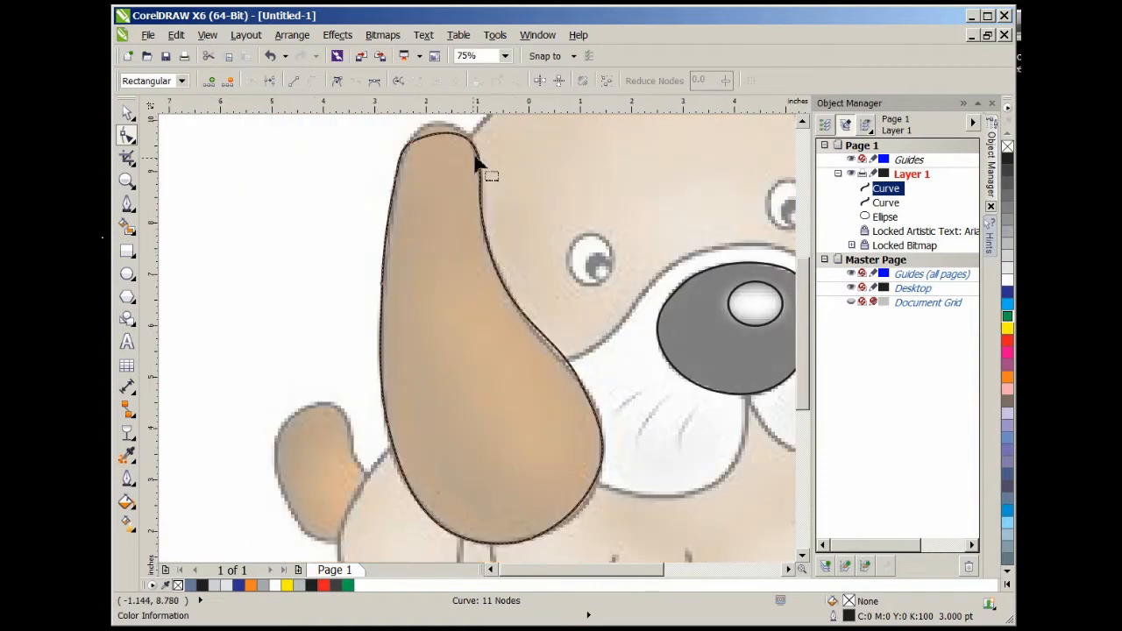
Bend the ear outline's top segment upward and move its upper-right node outward to match the tip of the ear
scroll(458, 129, up, 1)
scroll(444, 147, down, 2)
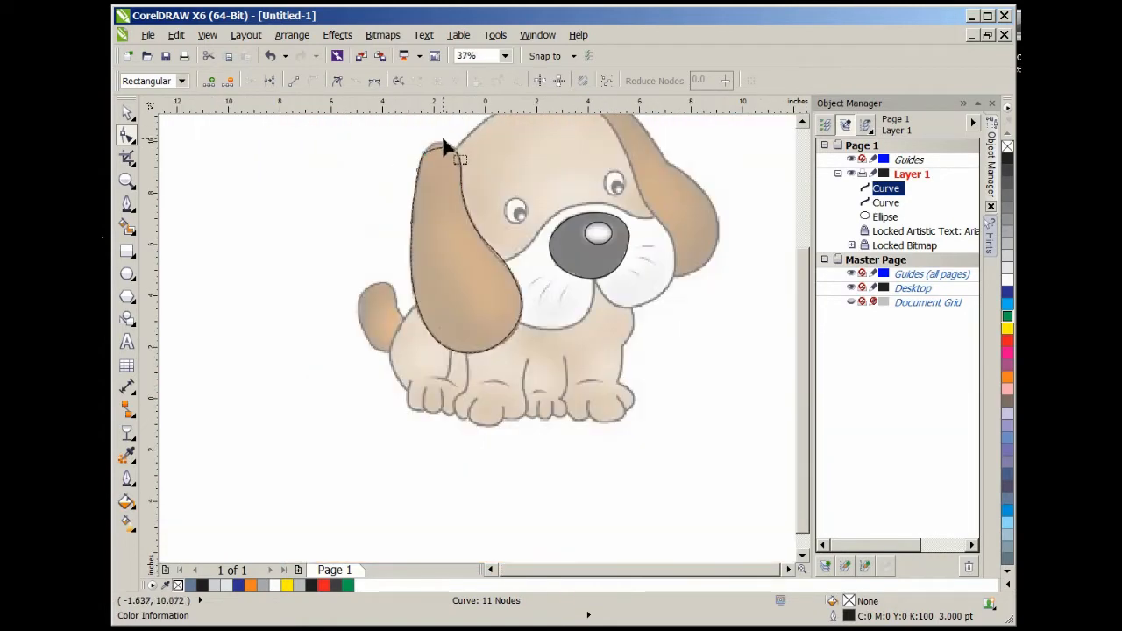
scroll(443, 144, up, 1)
scroll(429, 183, up, 1)
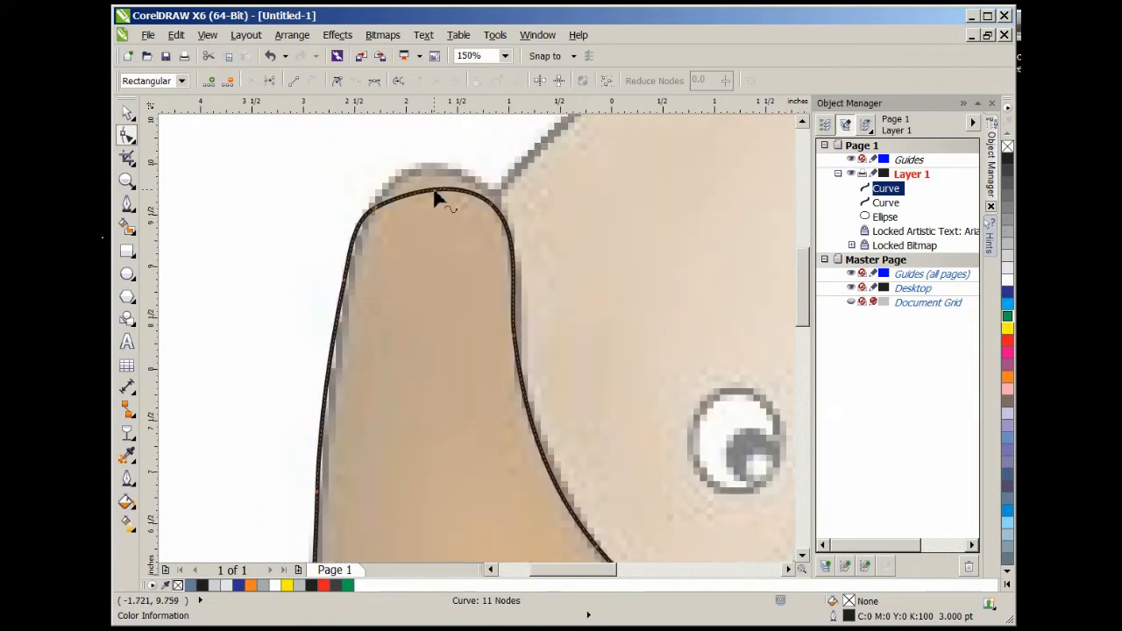
drag(435, 194, 438, 172)
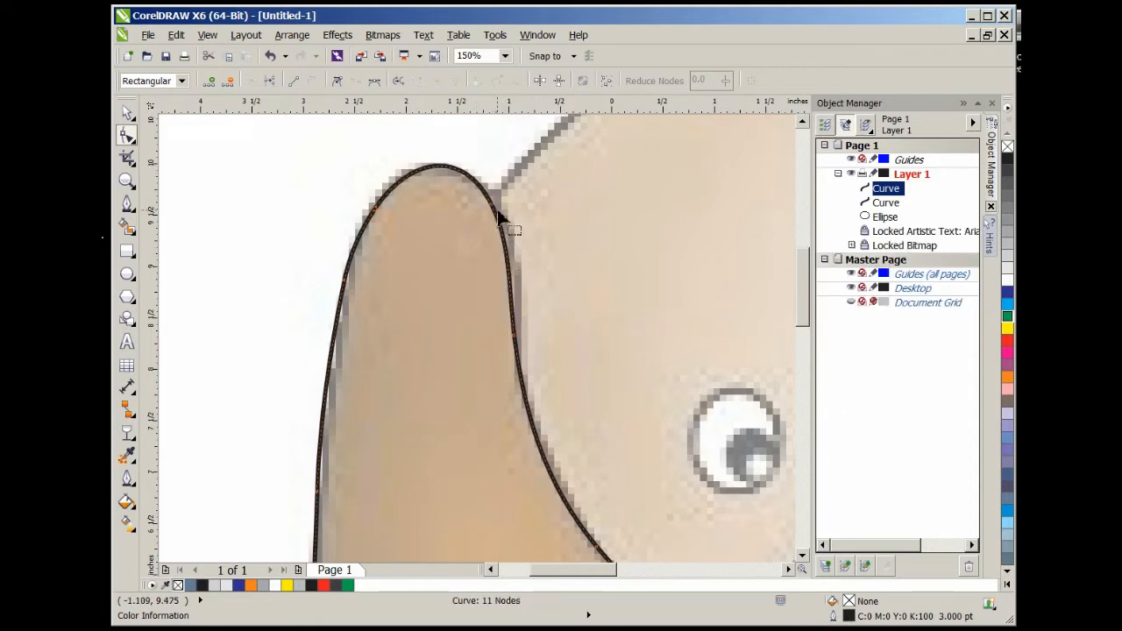
mouse_move(488, 207)
mouse_down()
mouse_move(500, 202)
mouse_move(504, 219)
mouse_up()
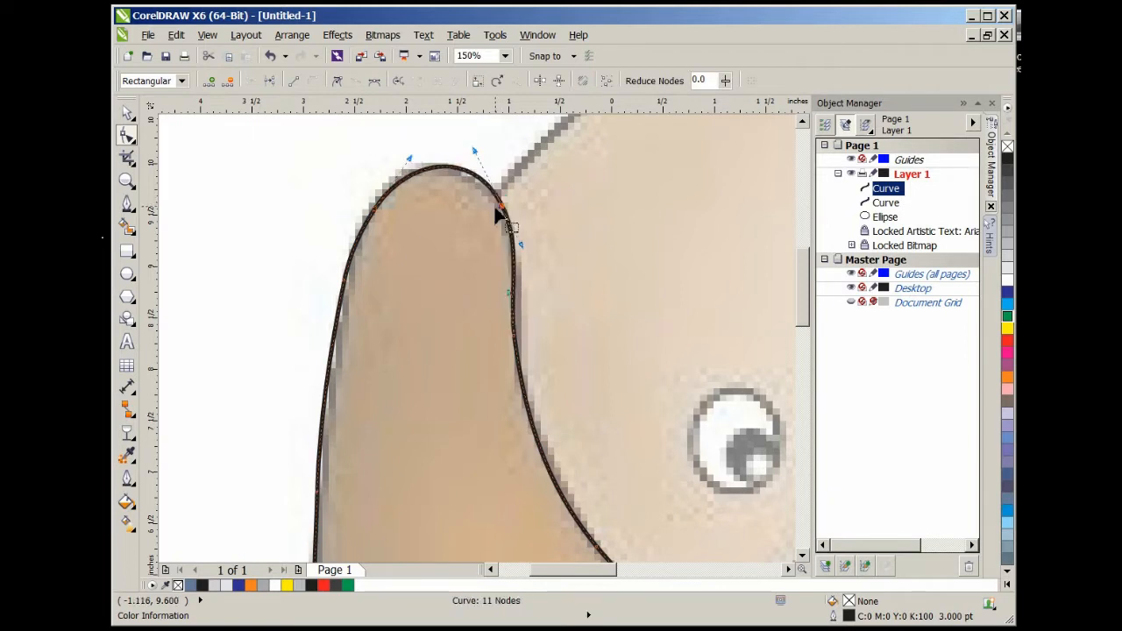
scroll(499, 217, down, 1)
scroll(476, 230, down, 1)
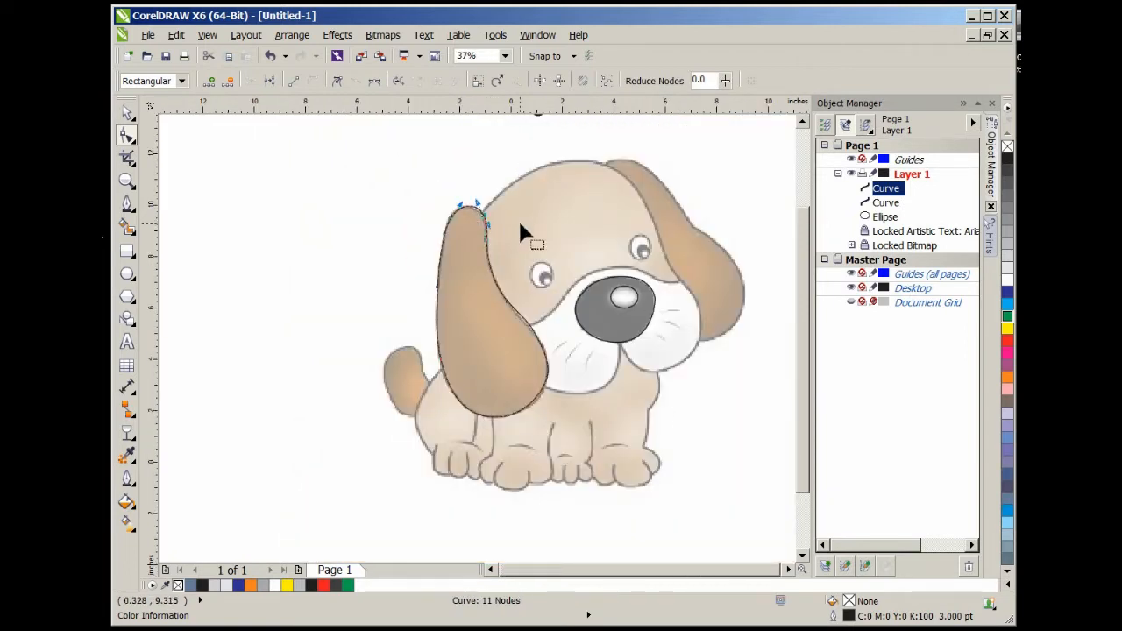
Nudge the ear outline's node near the muzzle line slightly downward onto the ear's edge in the bitmap
scroll(568, 311, up, 2)
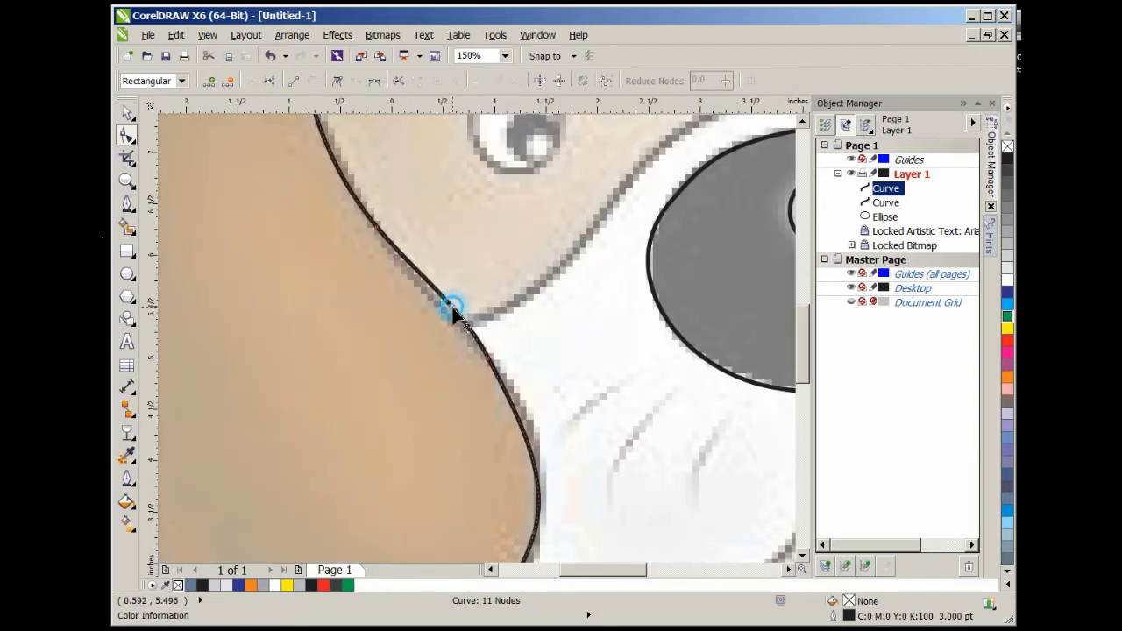
drag(451, 312, 451, 318)
scroll(476, 326, down, 1)
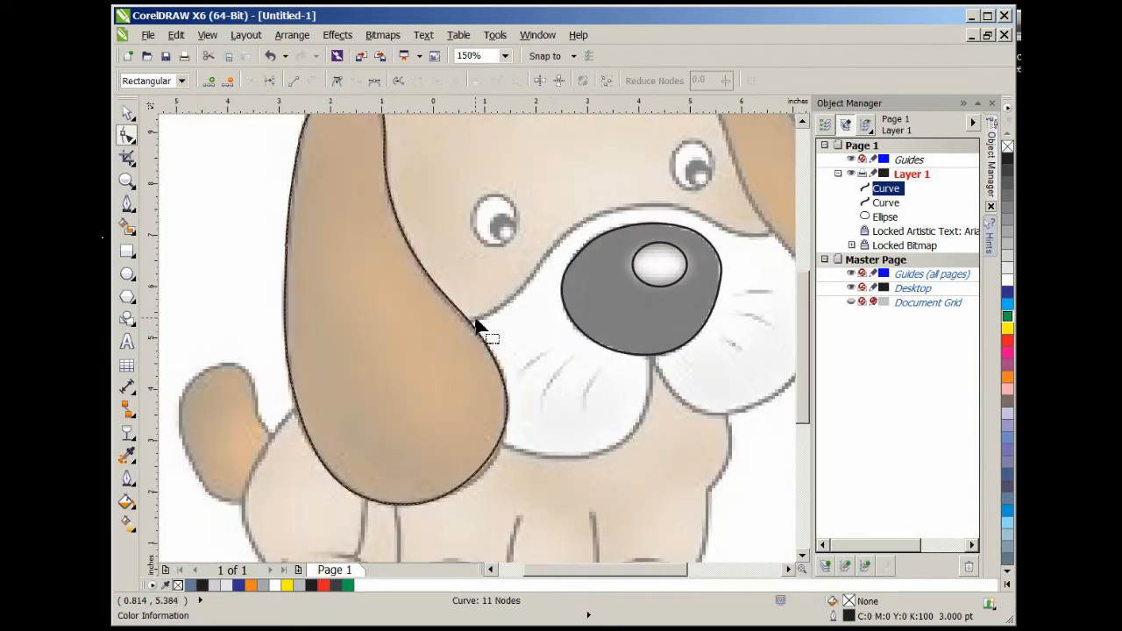
scroll(478, 321, down, 1)
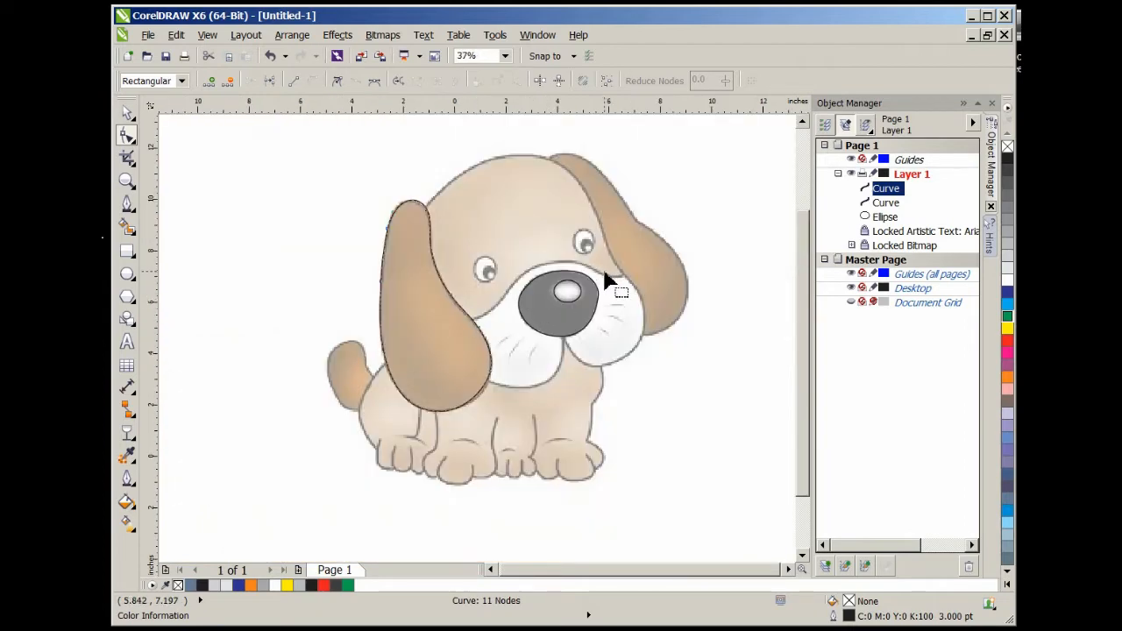
scroll(607, 279, up, 1)
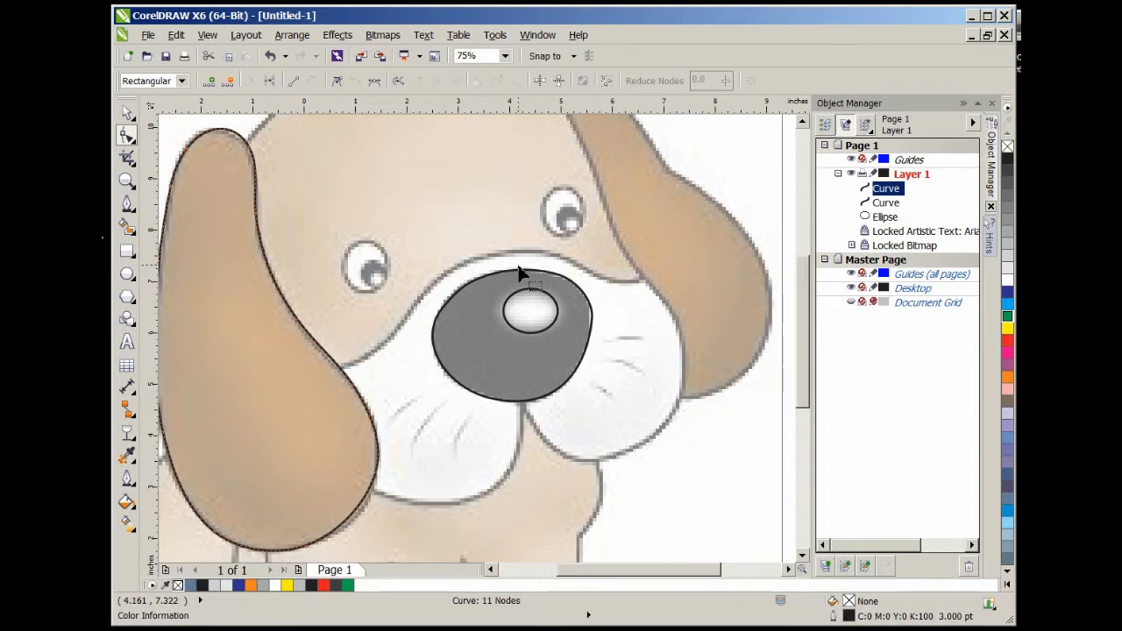
Trace the upper muzzle line with straight Pen segments from inside the left ear over the nose into the right ear, about 6.6 inches wide
key(p)
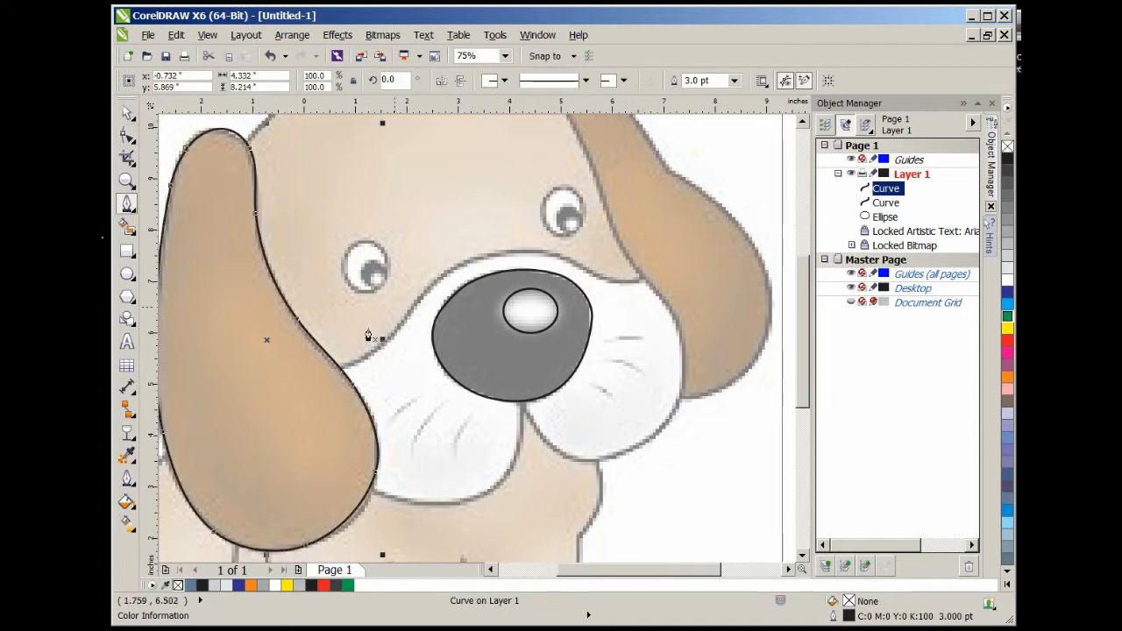
click(315, 374)
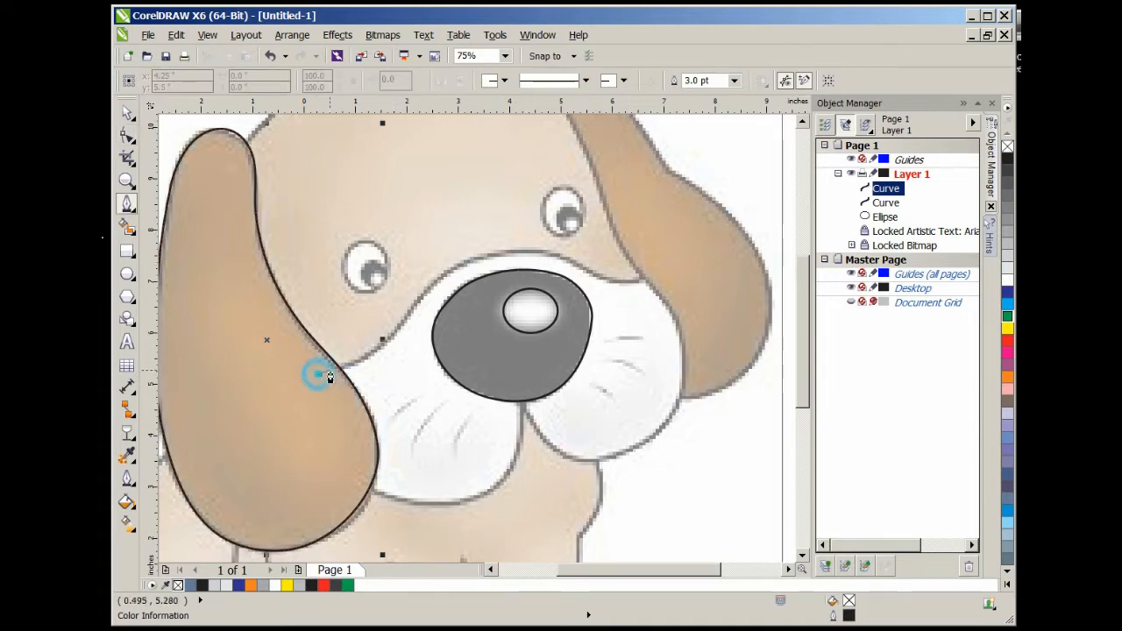
click(378, 347)
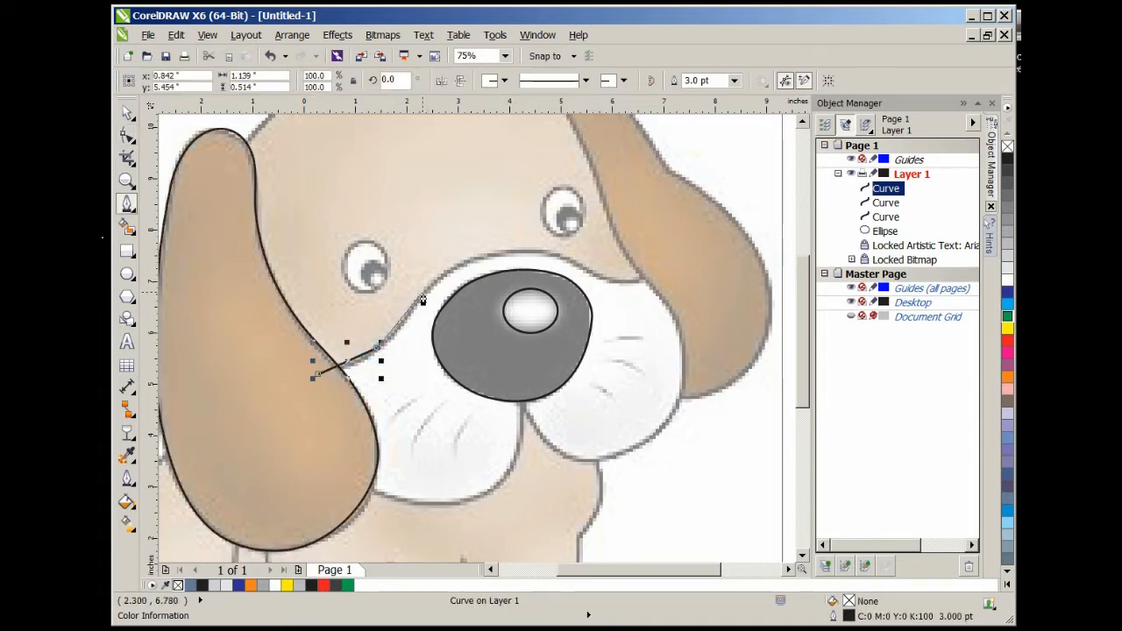
click(425, 290)
click(491, 256)
click(570, 261)
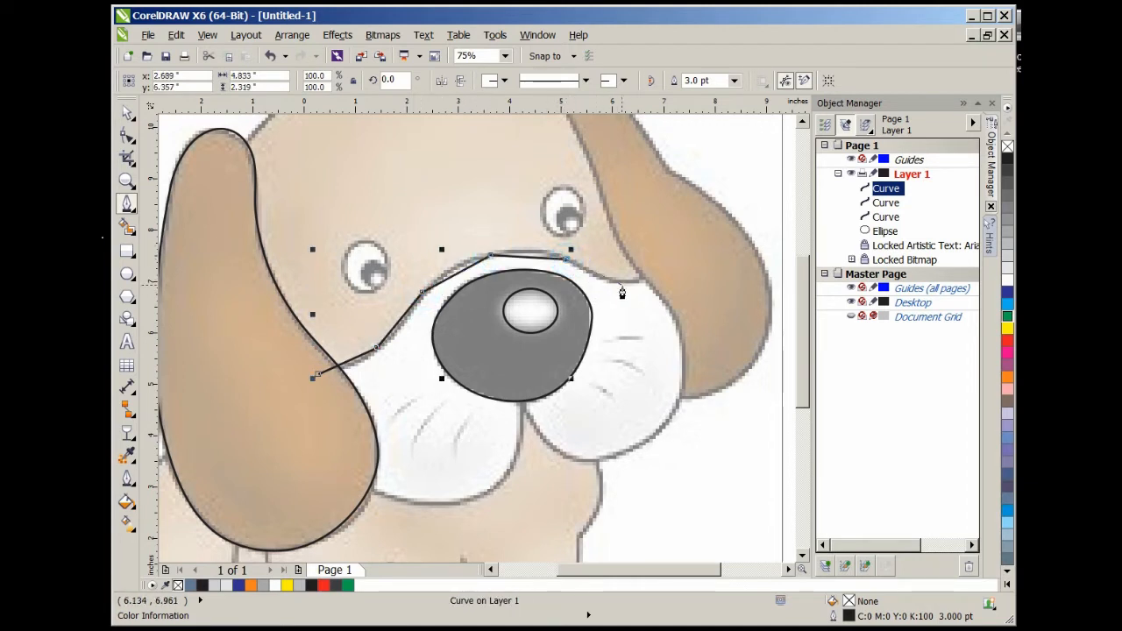
click(624, 281)
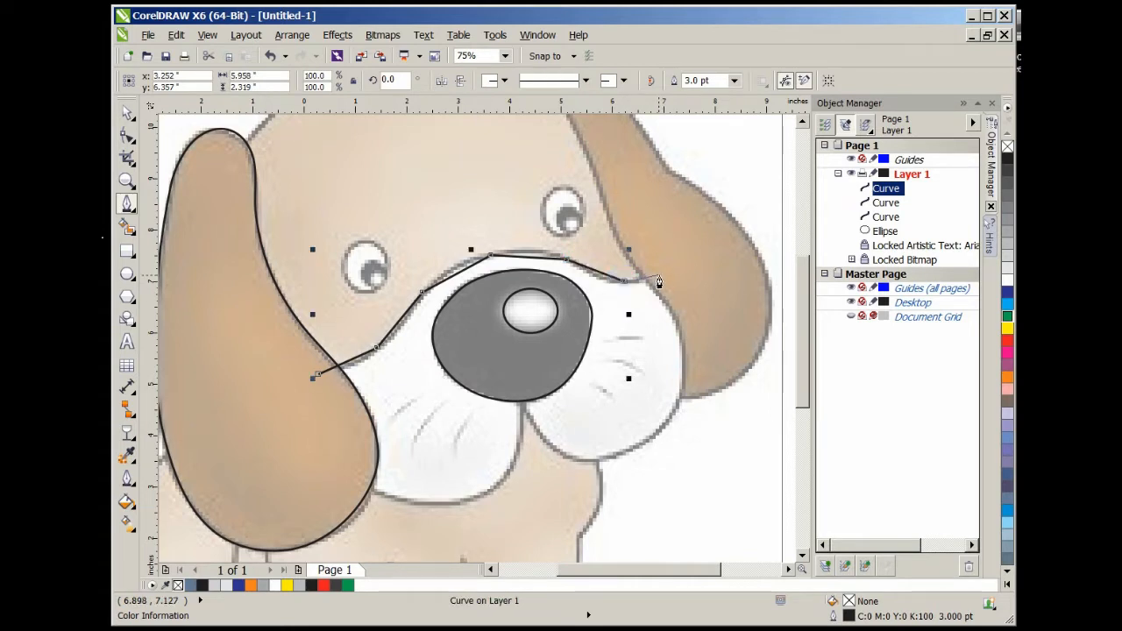
click(659, 281)
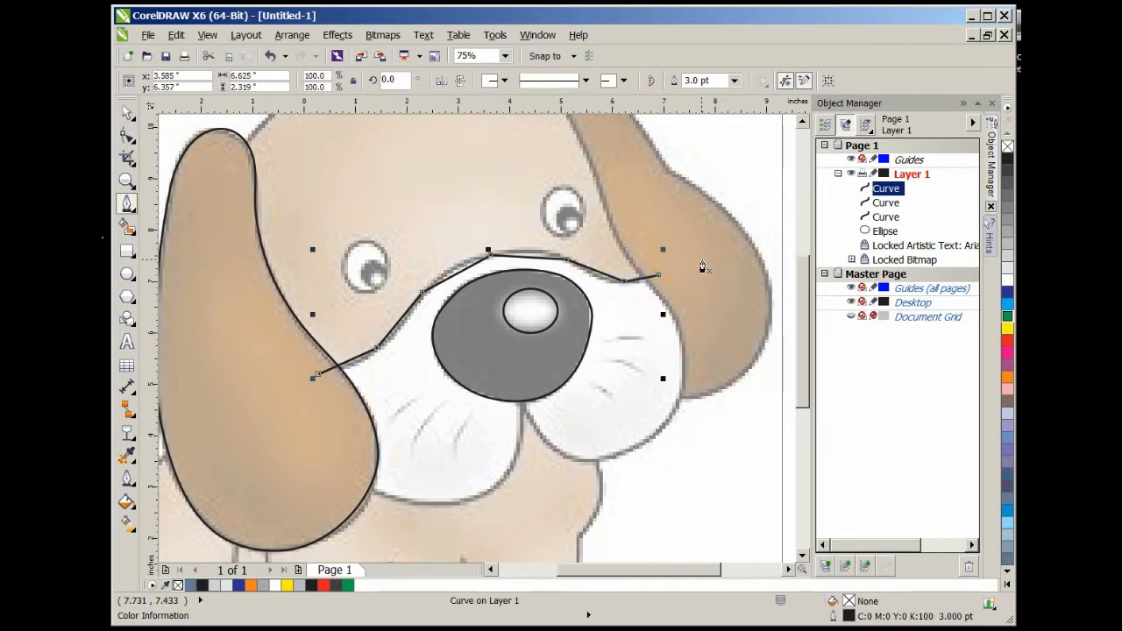
Convert all segments of the upper muzzle line to curves and make its nodes smooth
key(F10)
drag(705, 218, 285, 429)
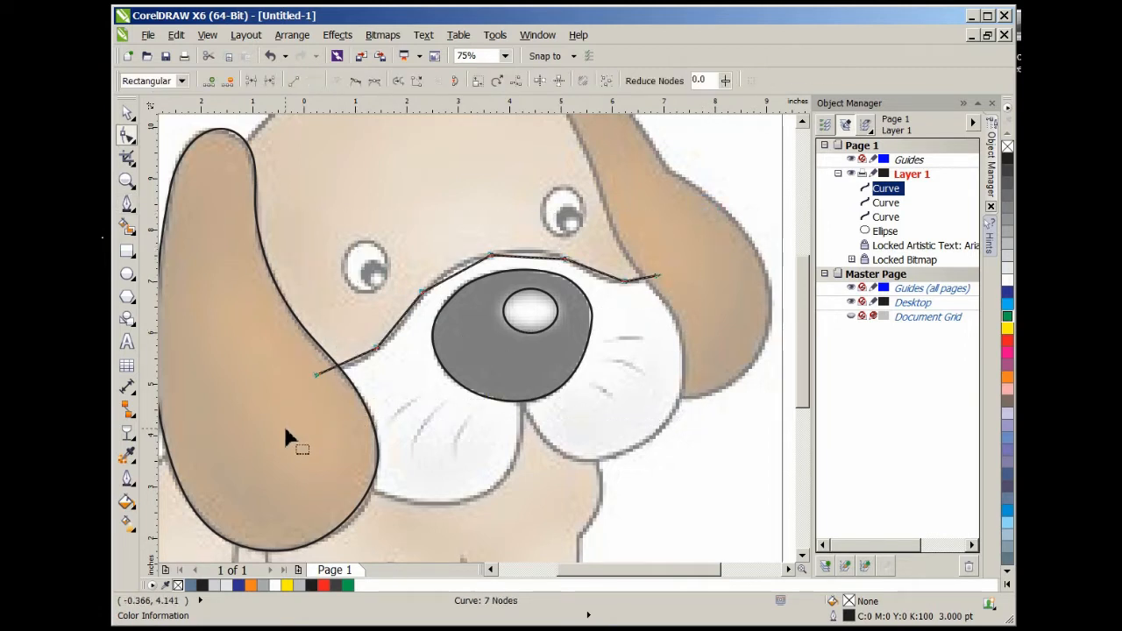
key(c)
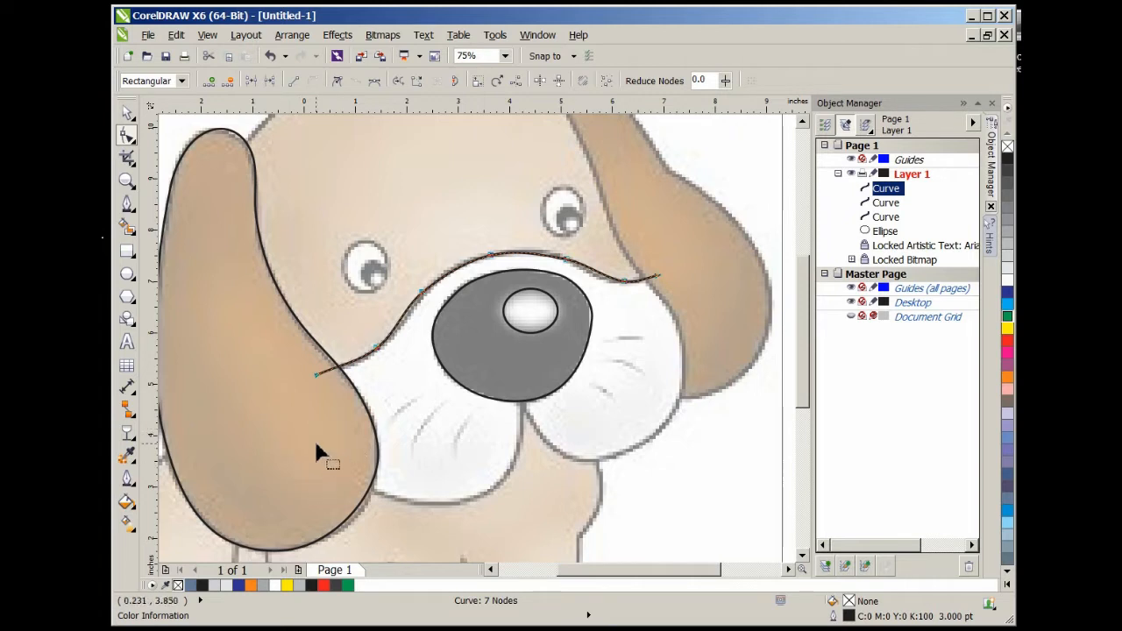
Trace the left cheek's lower edge with straight Pen segments from inside the left ear up into the nose, about 3.3 by 2.5 inches
key(F5)
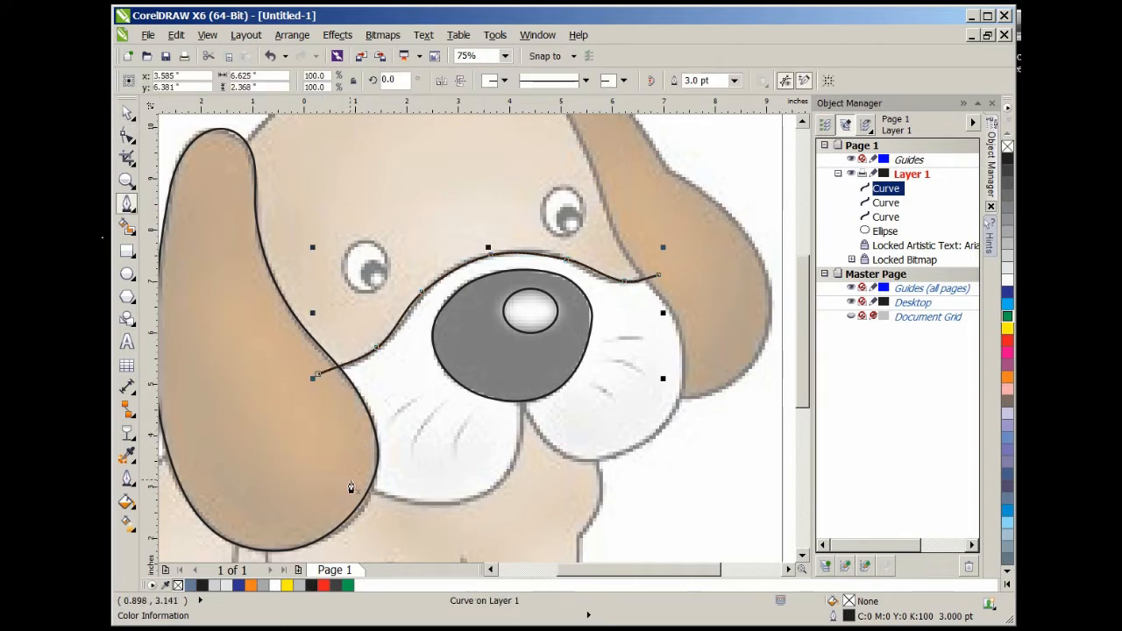
click(352, 476)
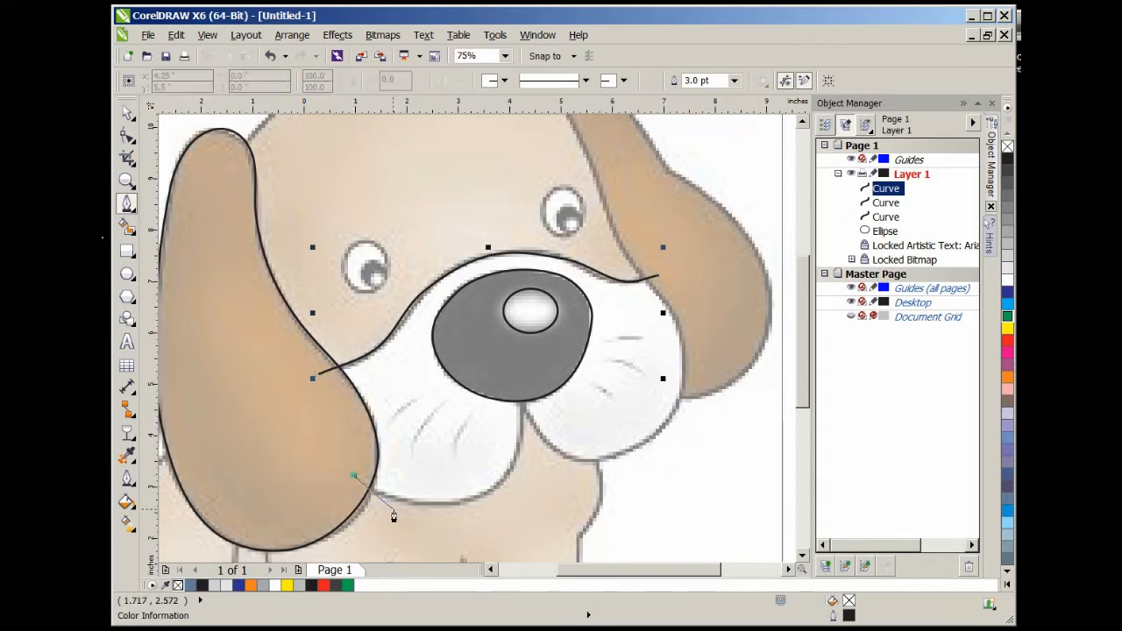
click(422, 506)
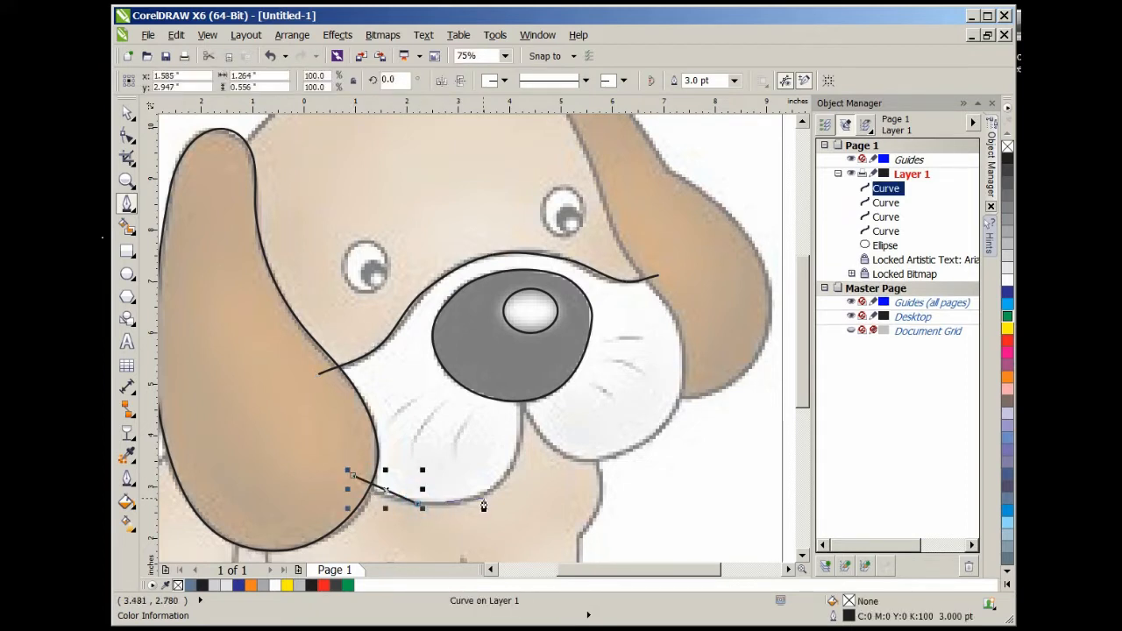
drag(484, 497, 524, 445)
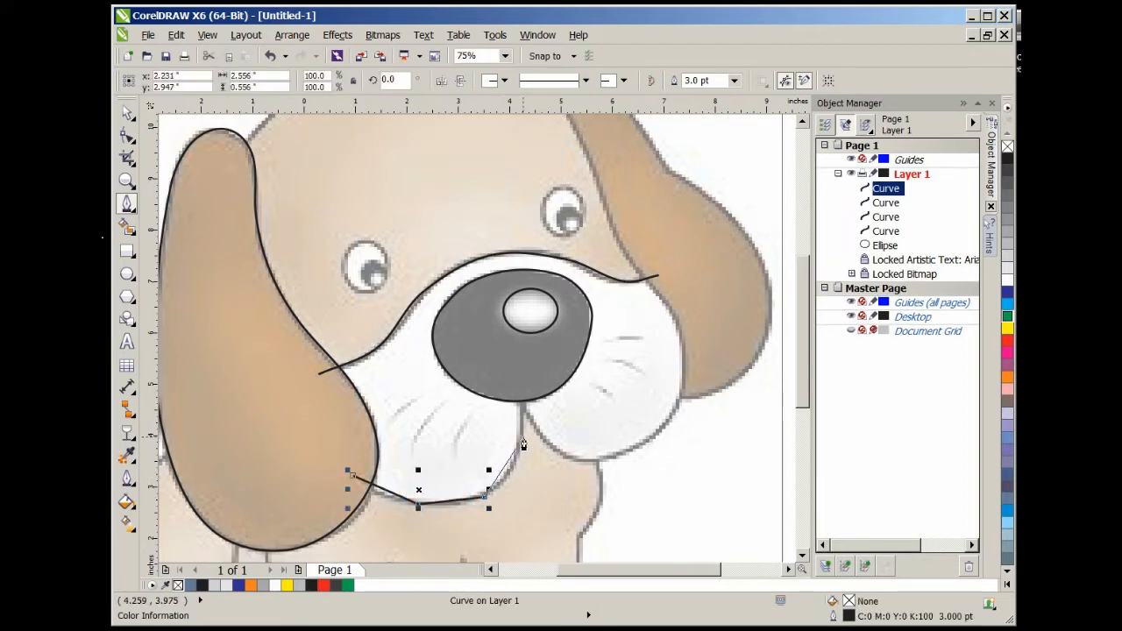
click(521, 429)
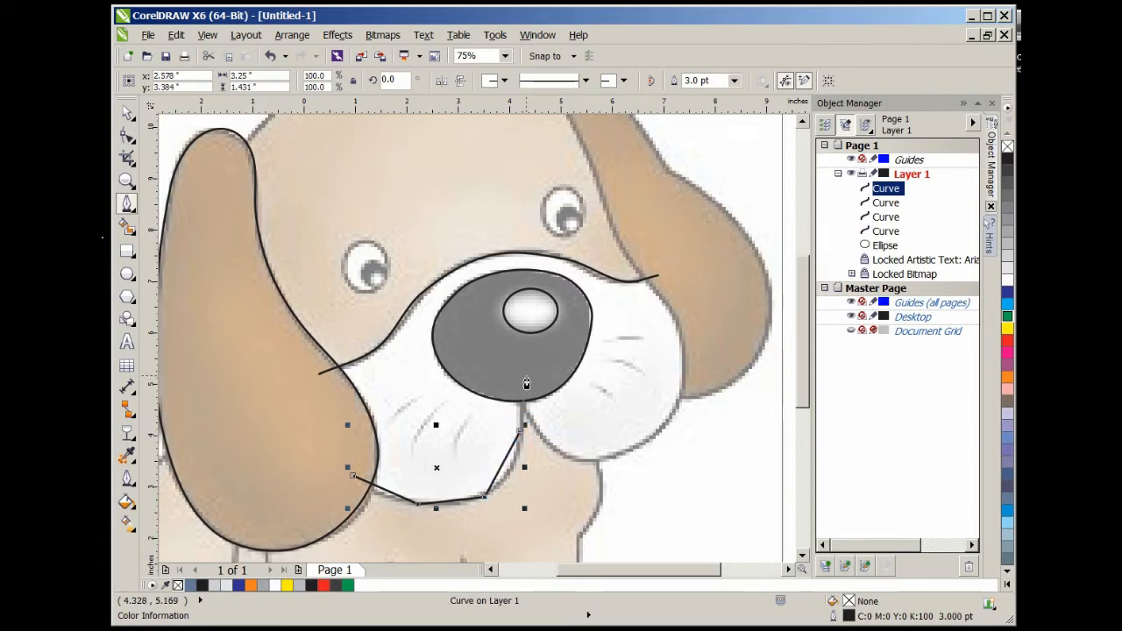
click(524, 382)
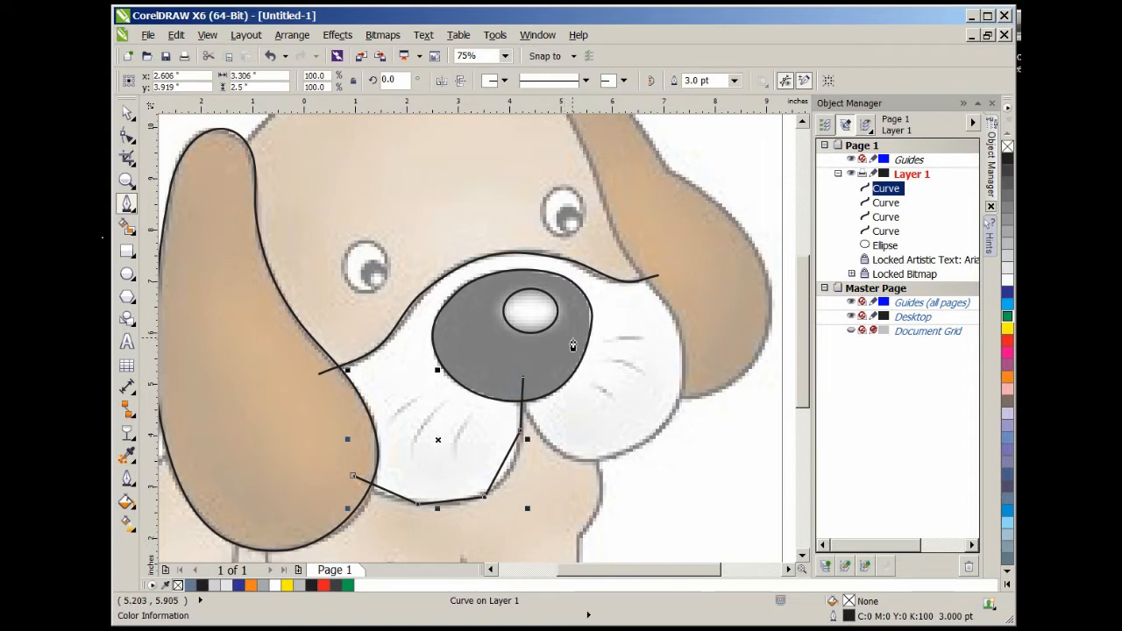
Convert the left cheek line to smooth curves and bend its bottom segment slightly upward onto the bitmap's edge
key(F10)
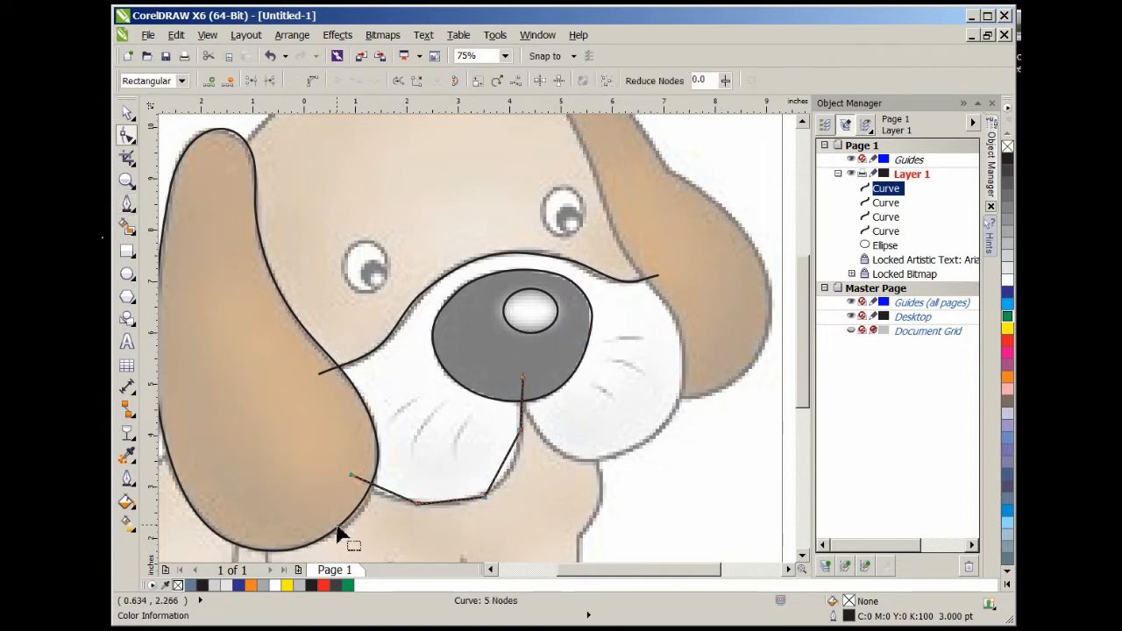
key(c)
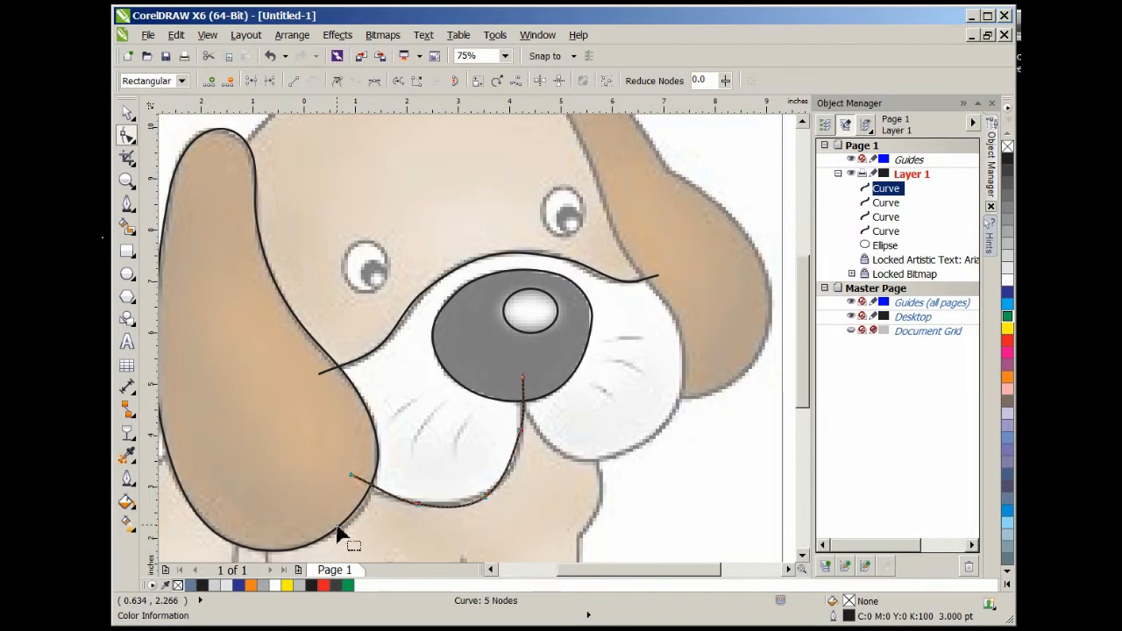
scroll(473, 515, up, 2)
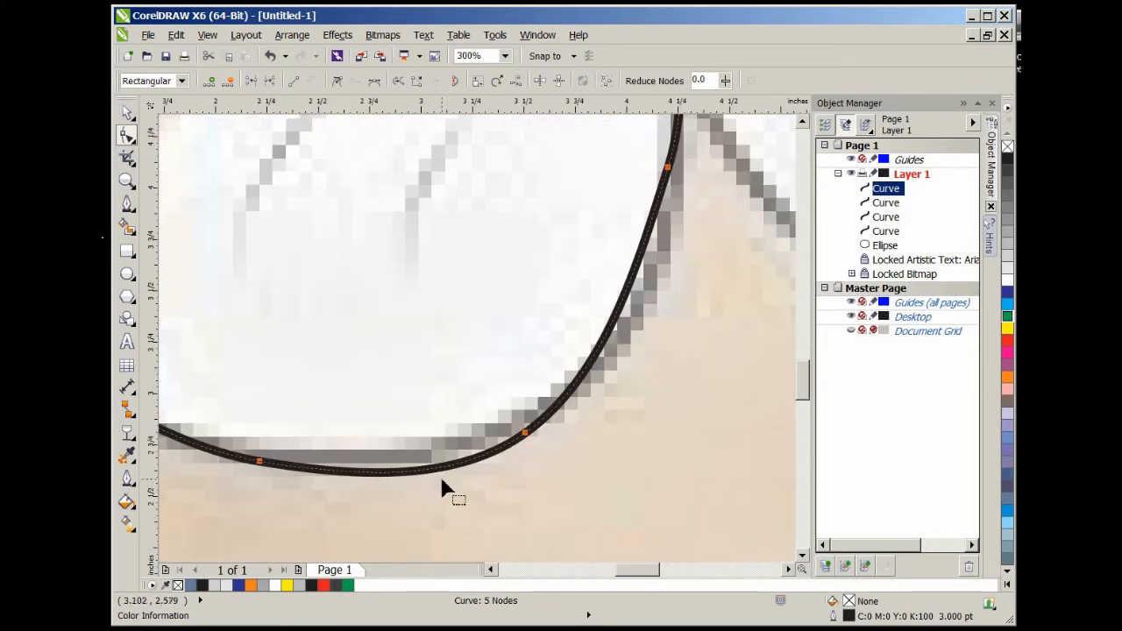
drag(419, 471, 414, 463)
scroll(422, 474, down, 2)
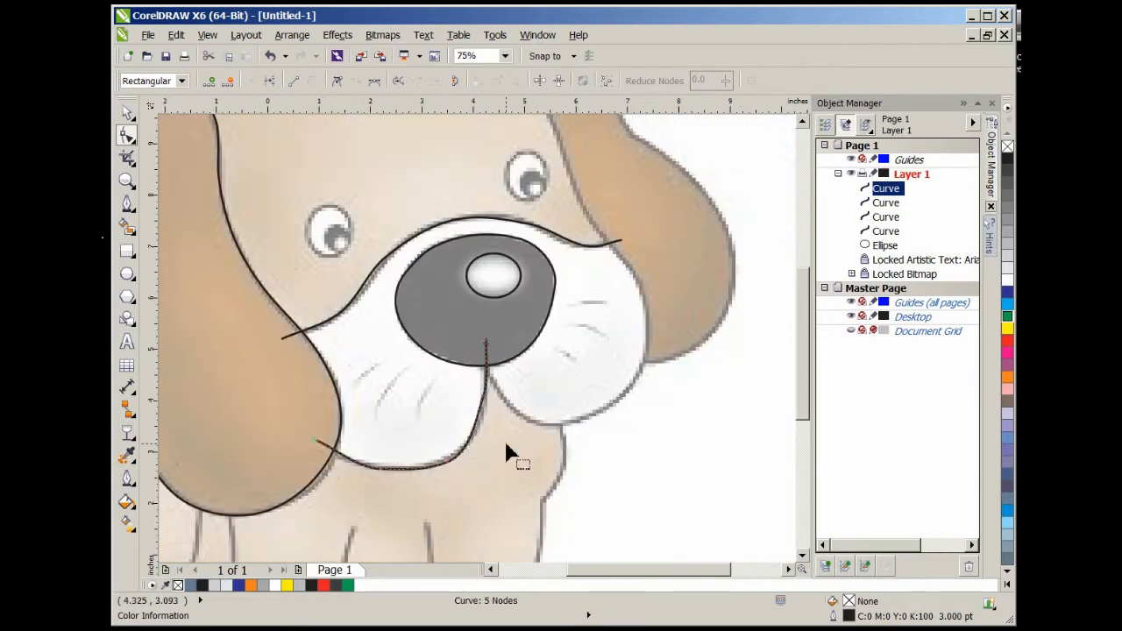
Trace the head with straight Pen segments from inside the left ear over the crown and down the right ear's inner edge to the muzzle line
scroll(623, 323, down, 2)
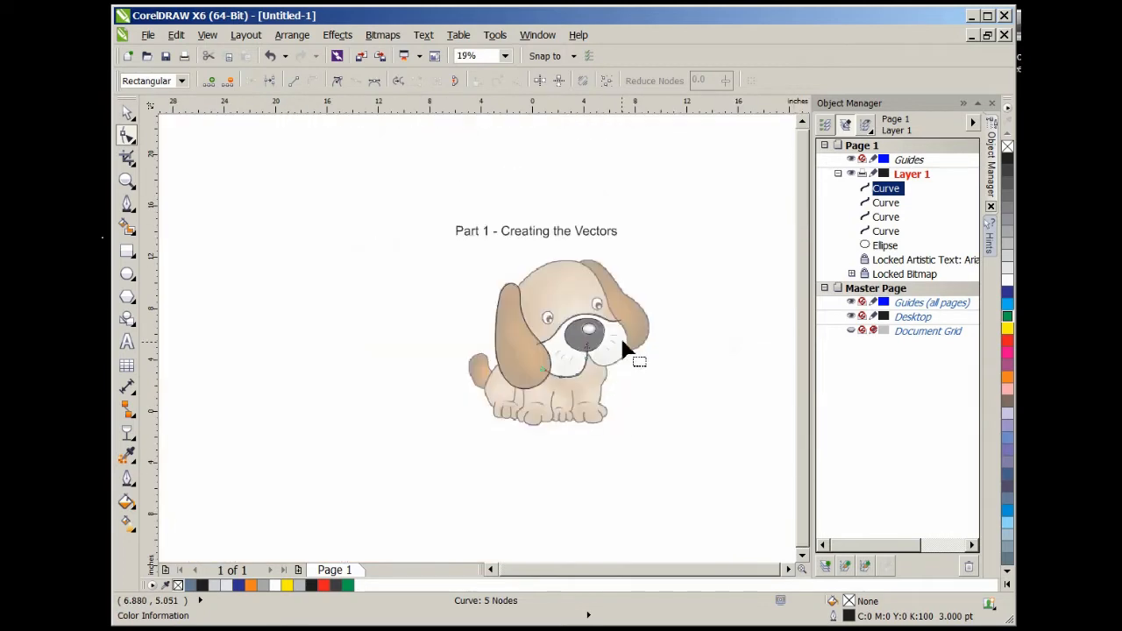
scroll(633, 305, up, 2)
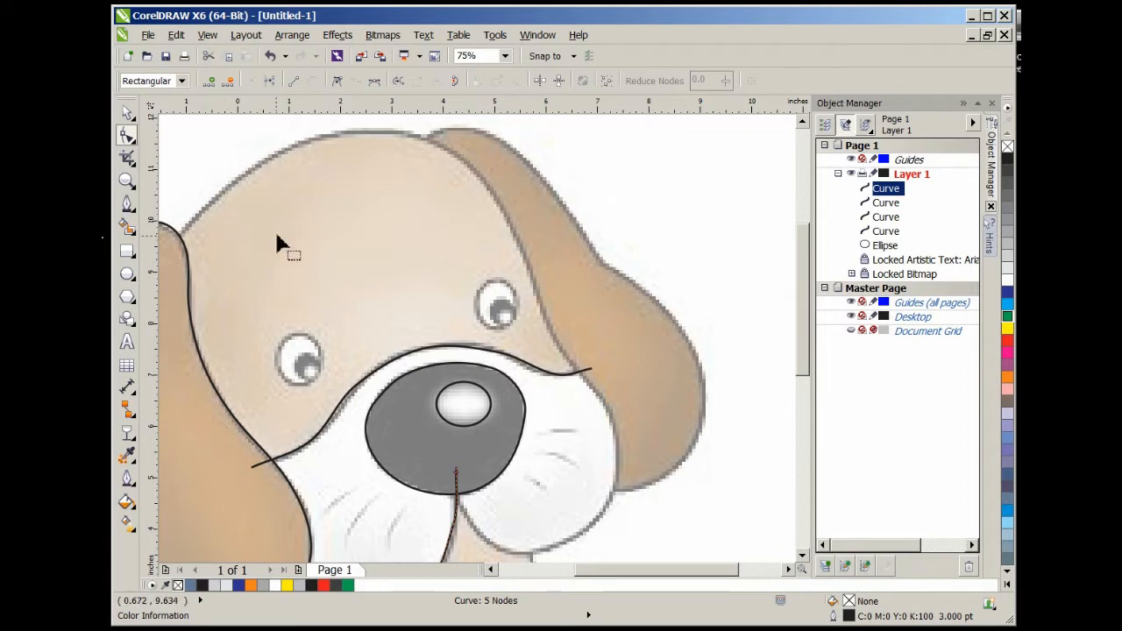
key(F5)
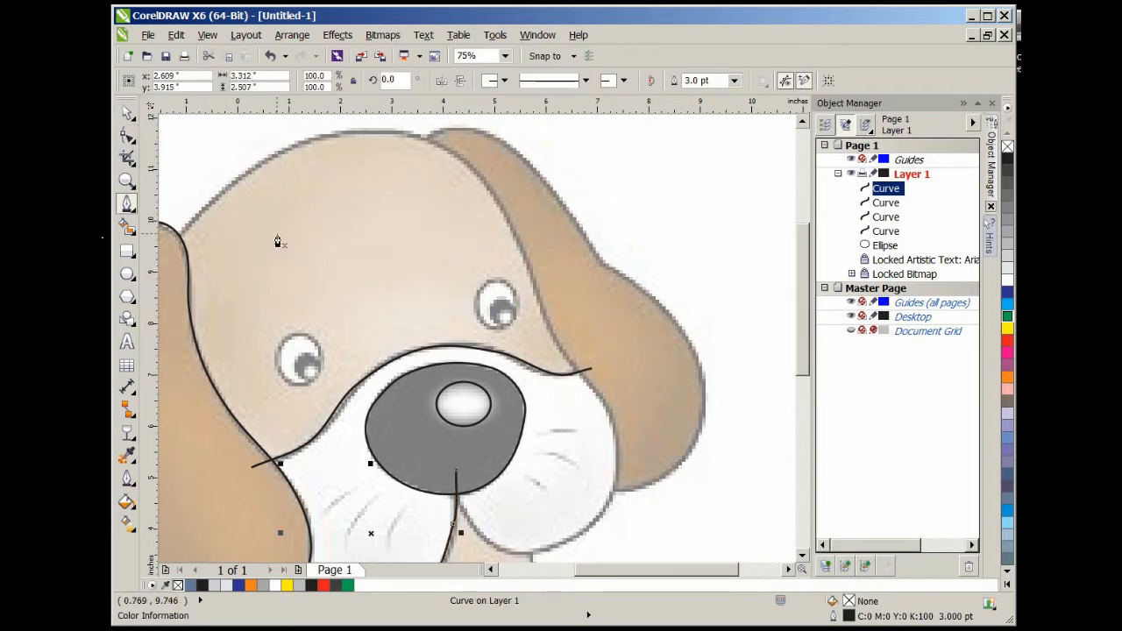
click(166, 239)
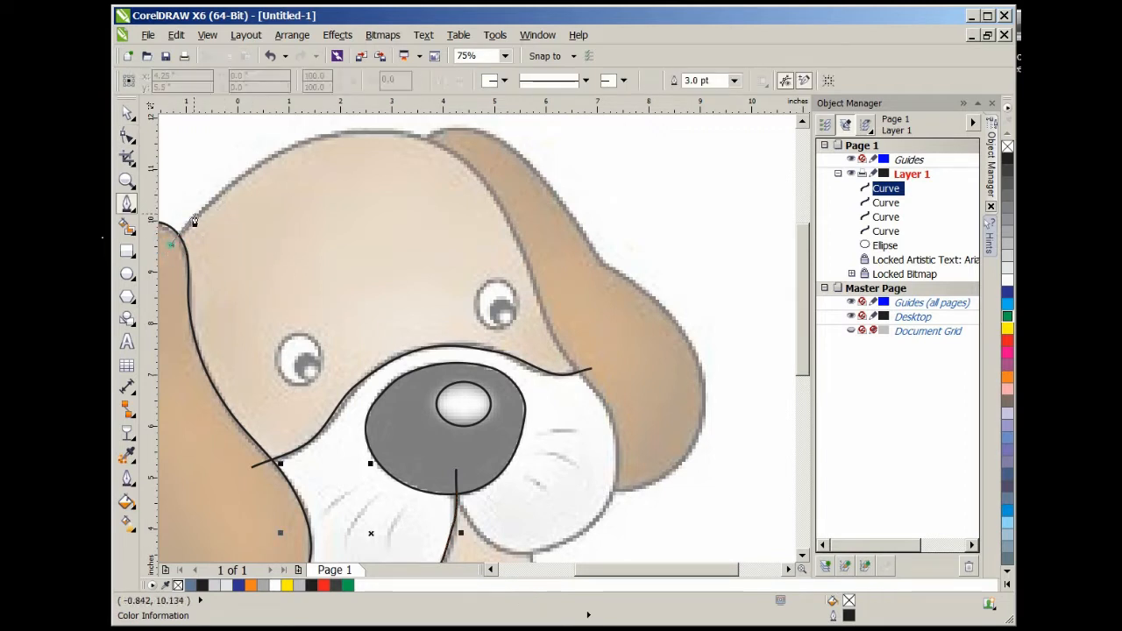
click(208, 203)
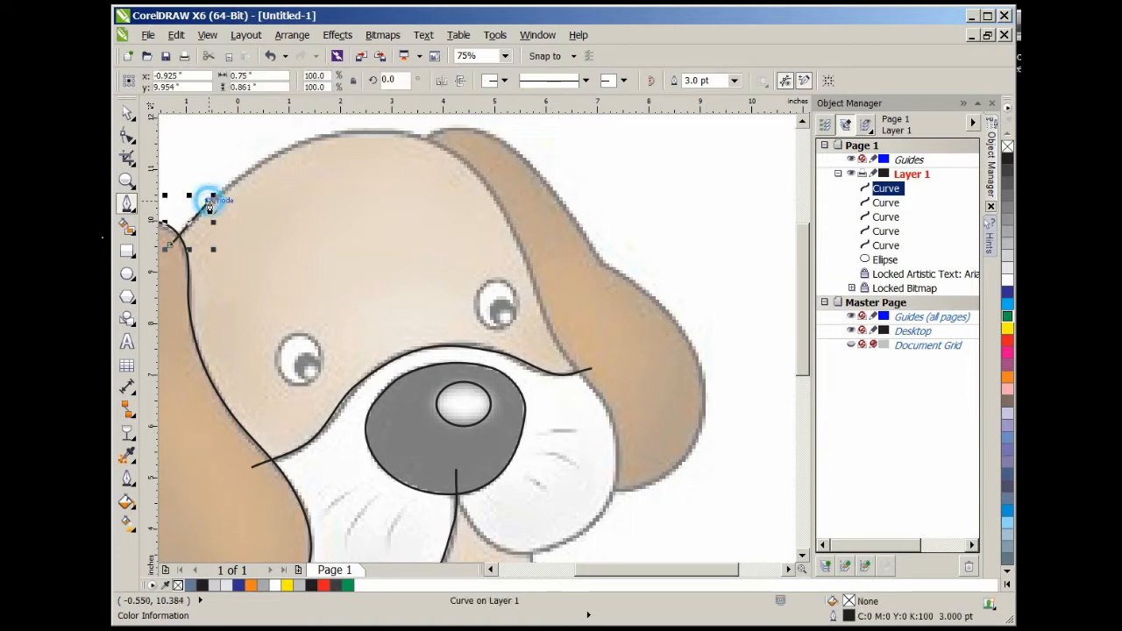
click(282, 149)
click(364, 131)
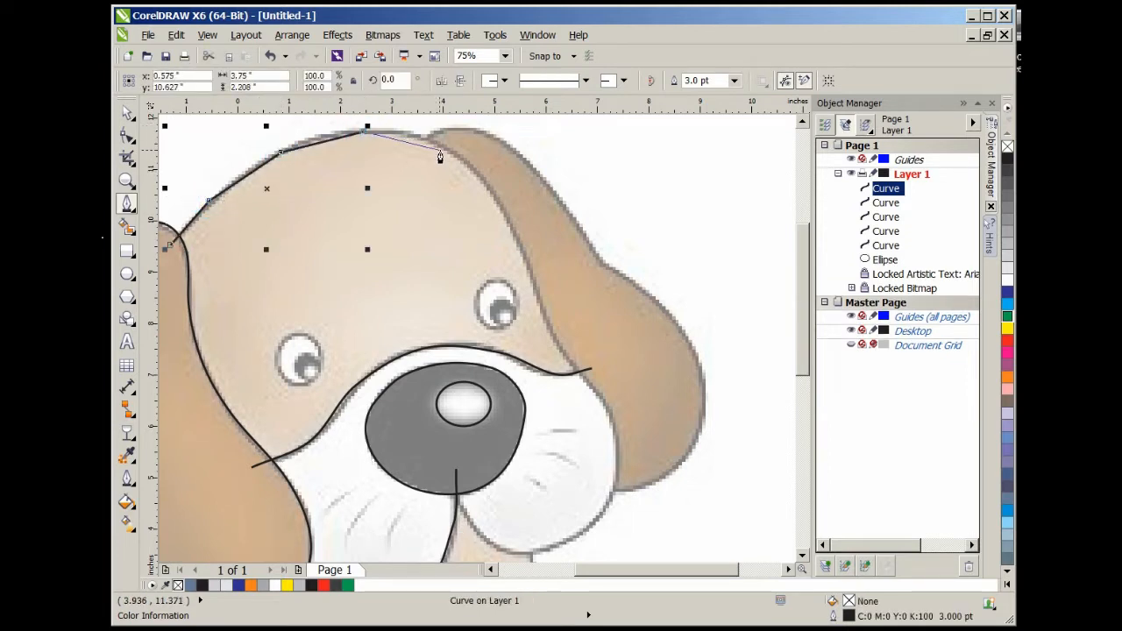
click(445, 150)
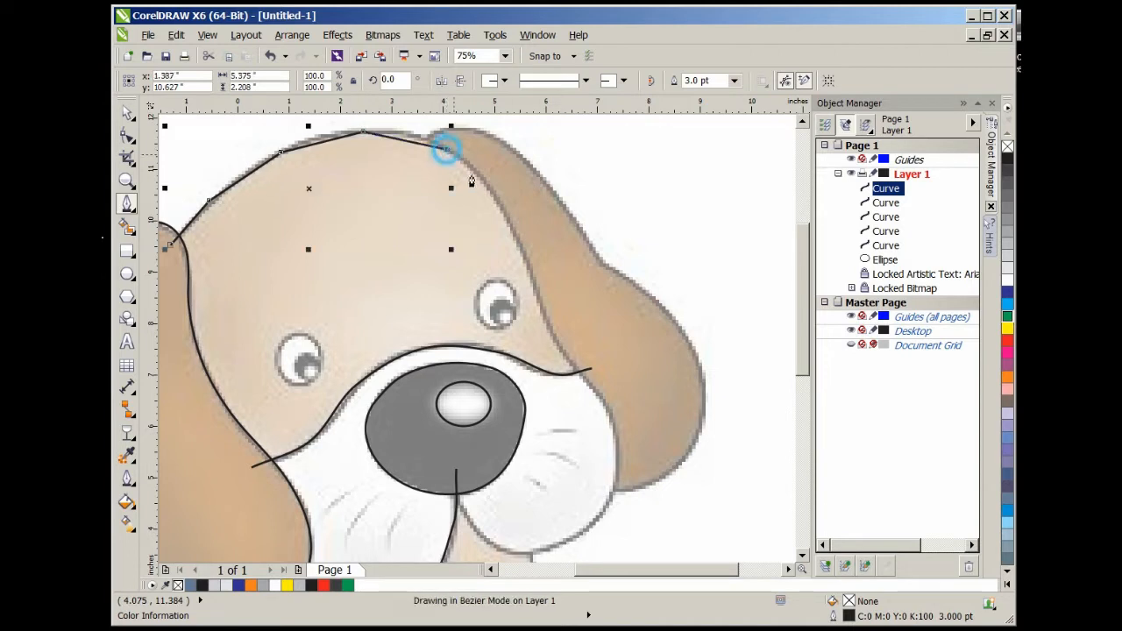
click(507, 216)
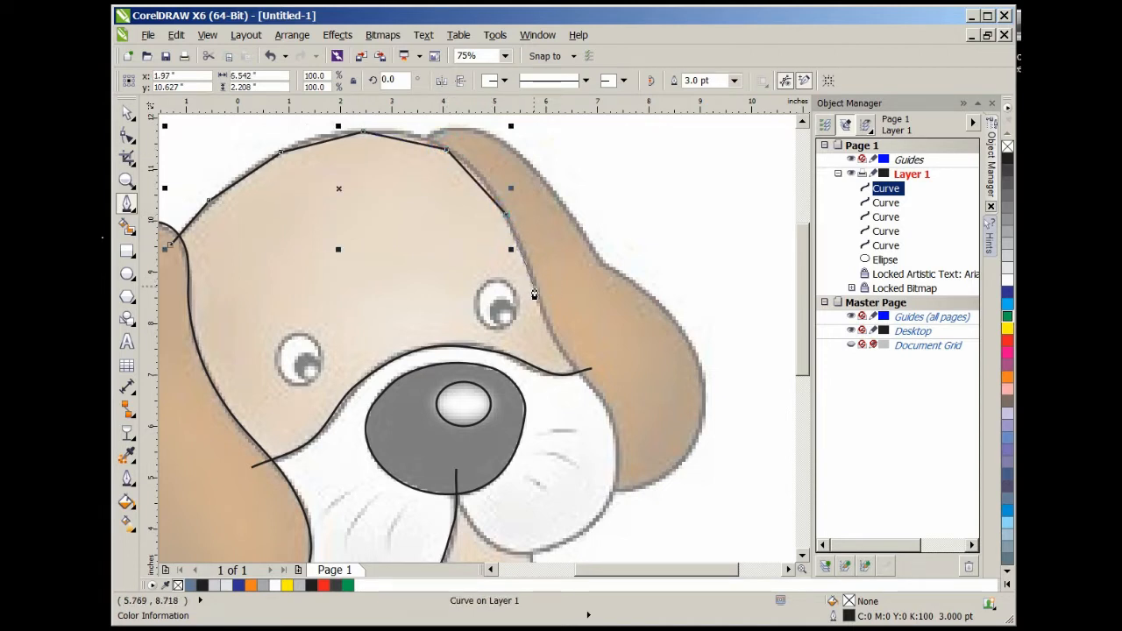
click(534, 288)
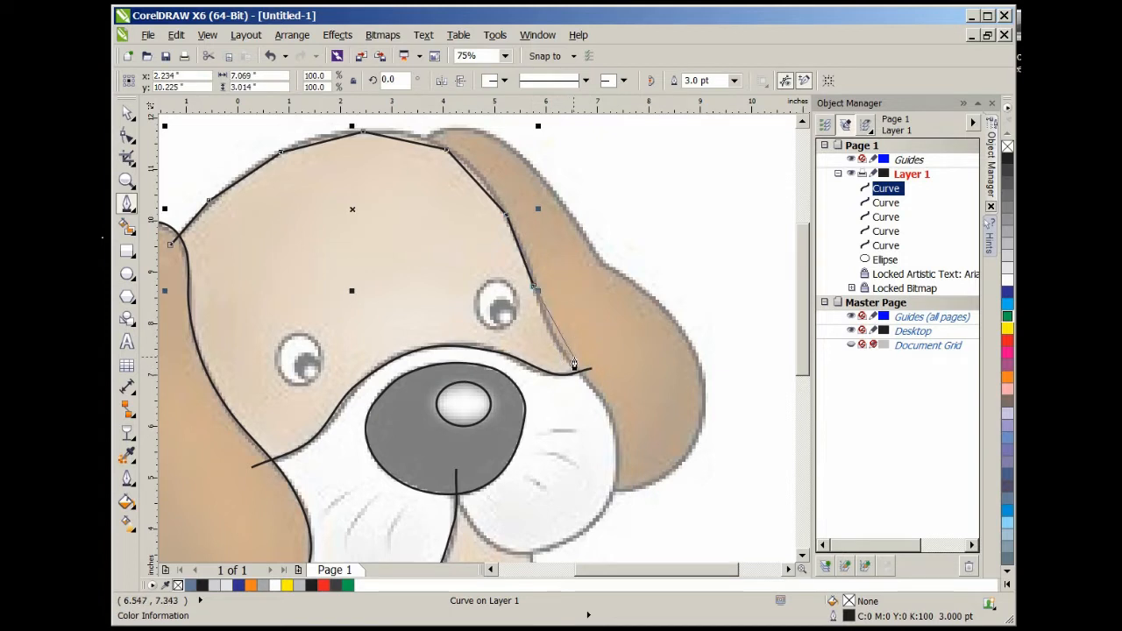
click(570, 361)
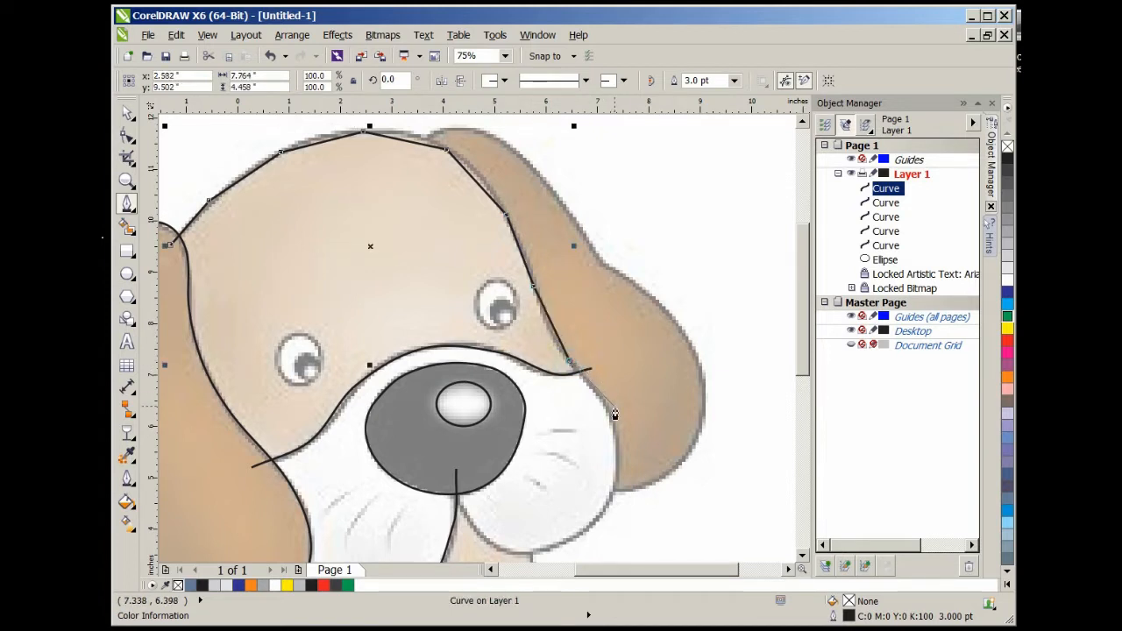
Continue the head outline around the right cheek and up into the nose, making it about 8.5 by 8.2 inches overall
click(606, 410)
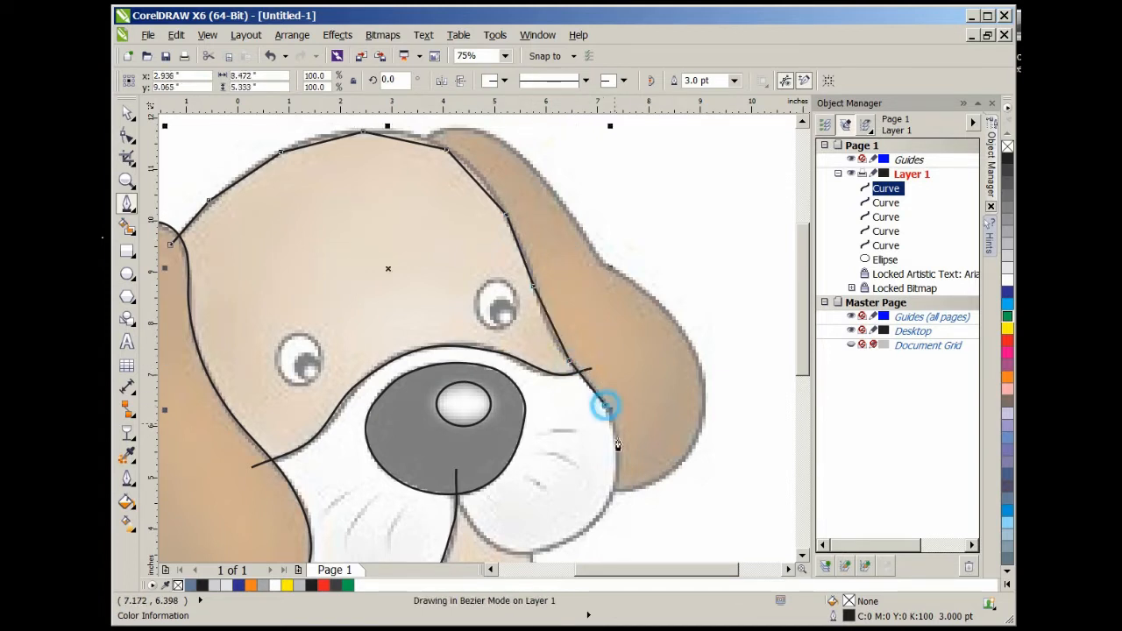
click(605, 507)
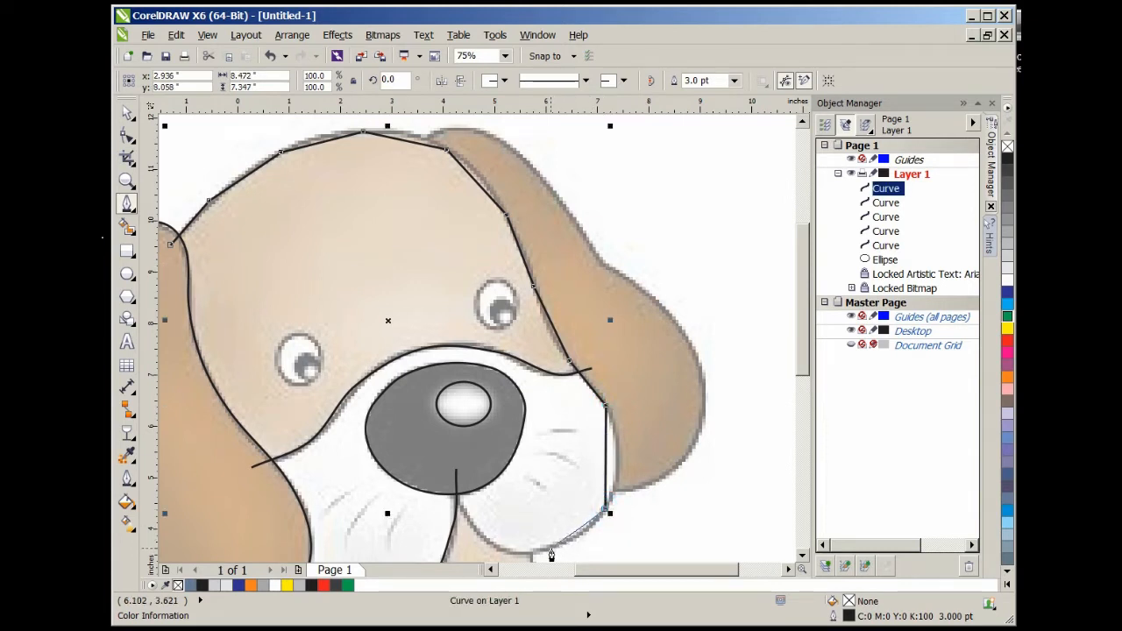
click(550, 548)
click(524, 550)
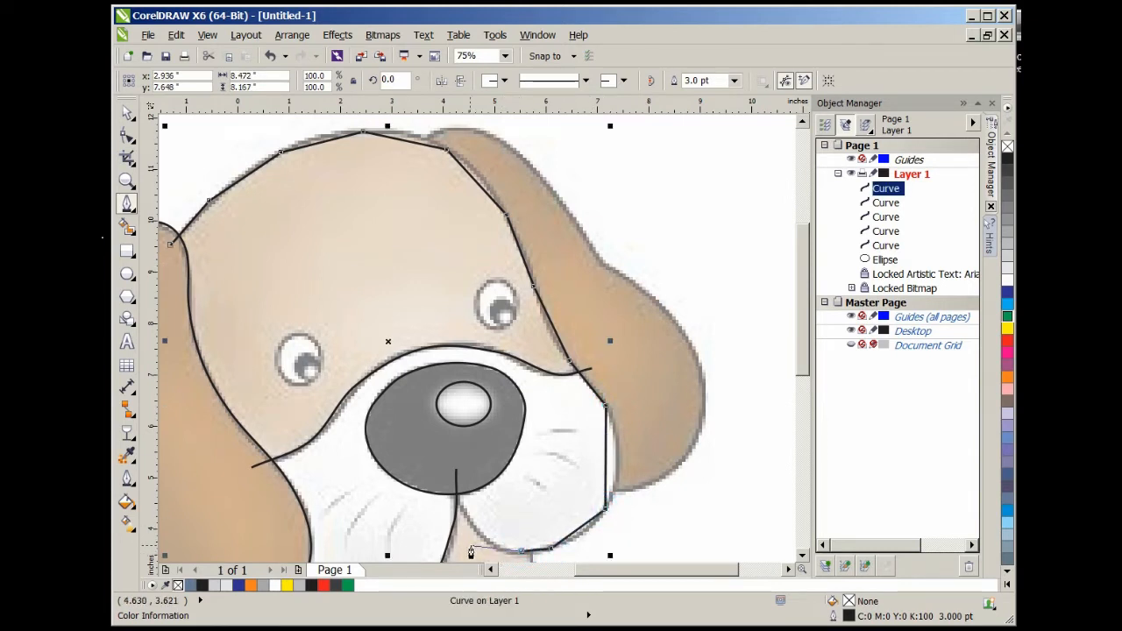
click(474, 532)
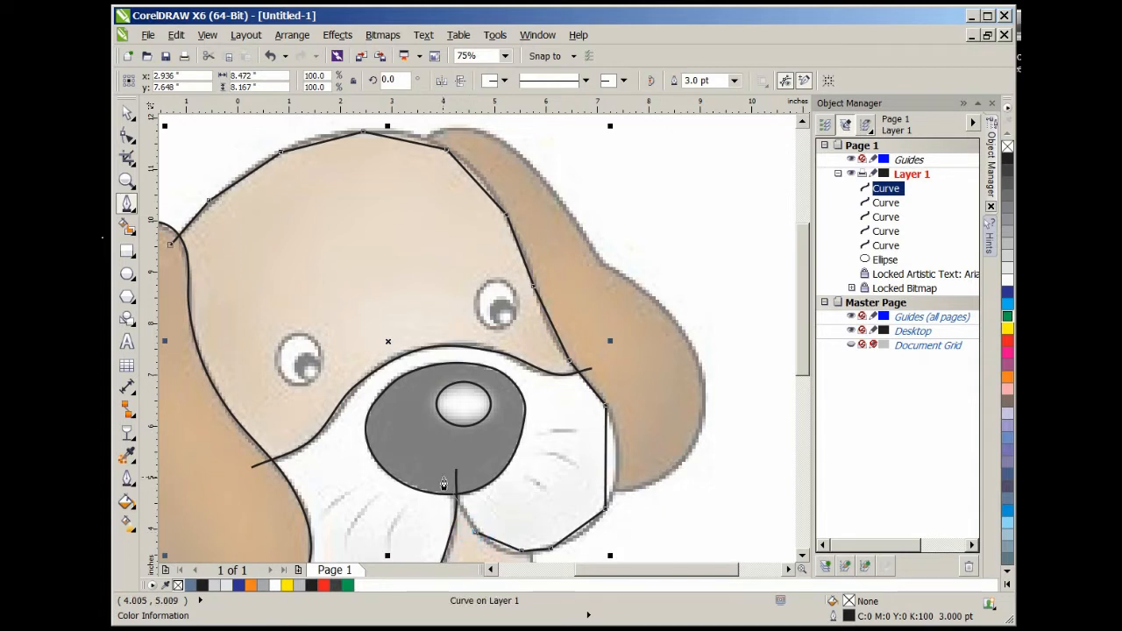
click(444, 483)
Convert all segments of the head and right cheek outline to curves and make its nodes smooth
key(F10)
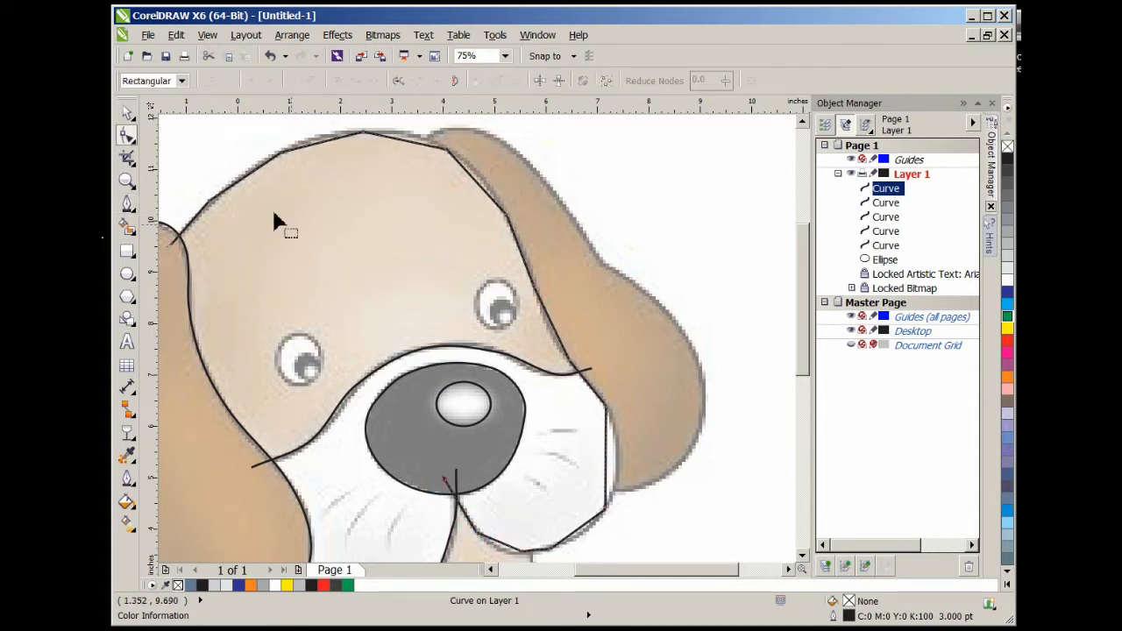
drag(161, 128, 681, 519)
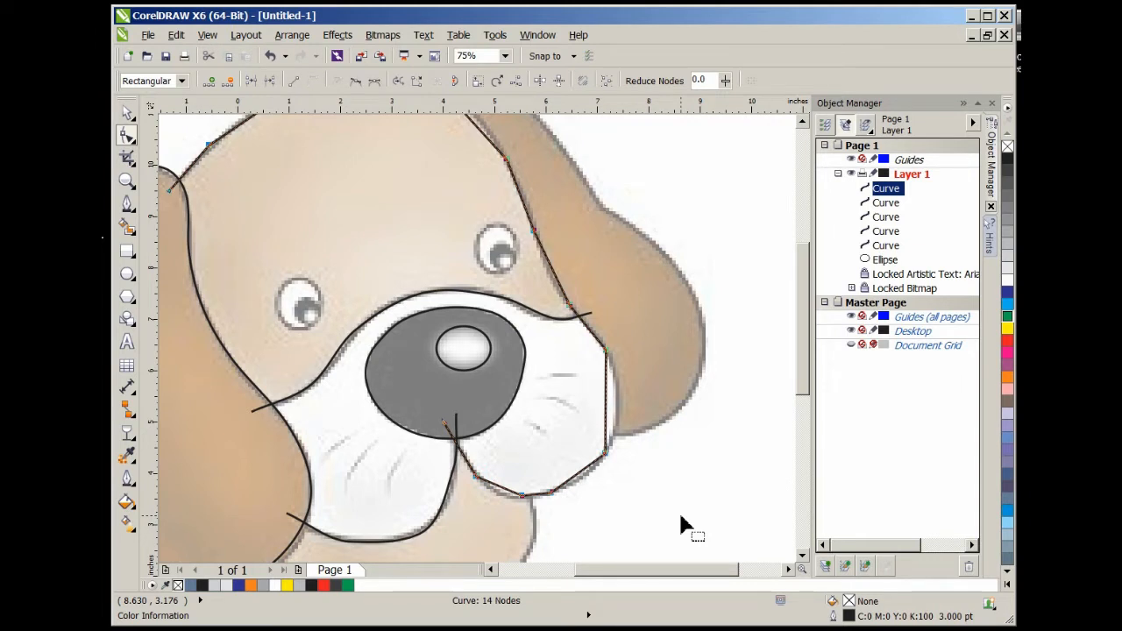
key(s)
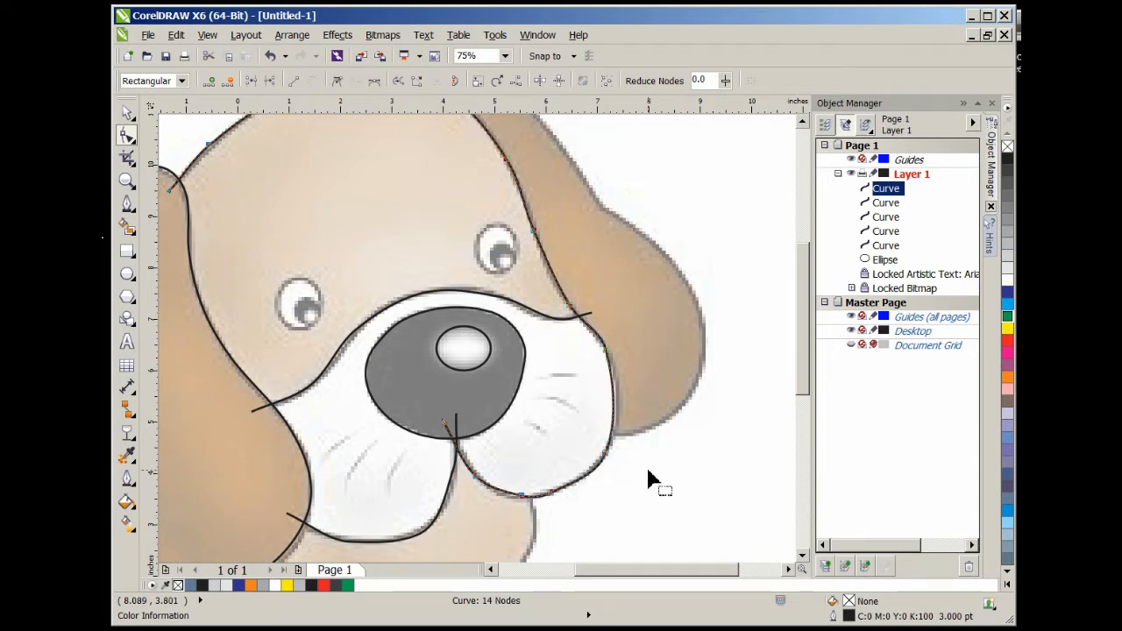
Bend the right cheek's outer segment slightly outward onto the bitmap's edge
scroll(617, 403, up, 2)
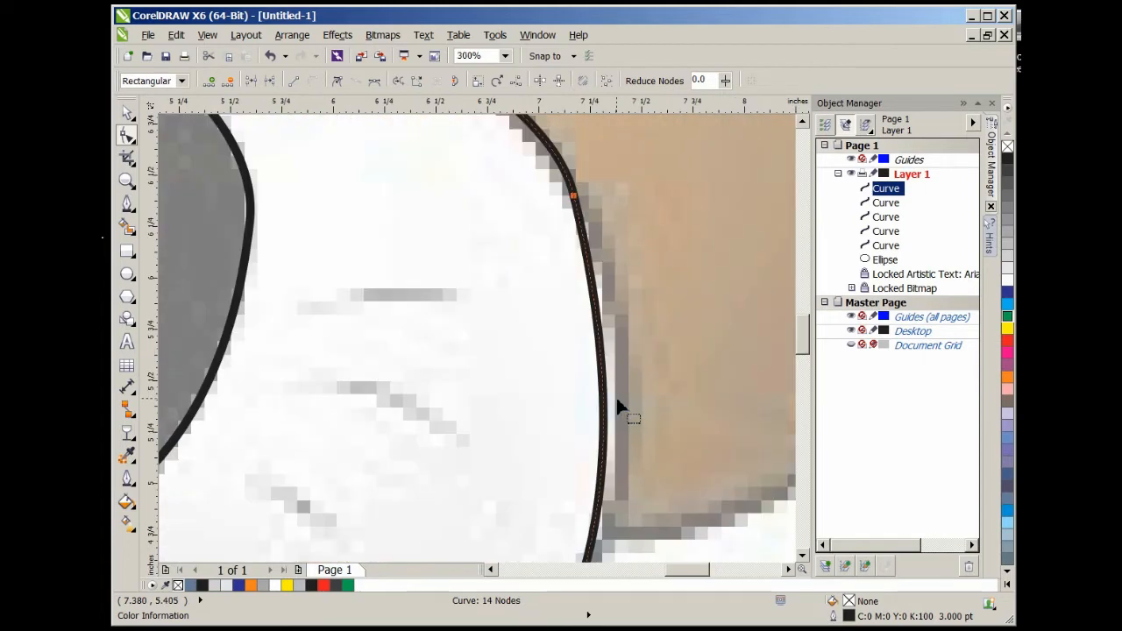
drag(605, 387, 615, 375)
scroll(617, 381, down, 2)
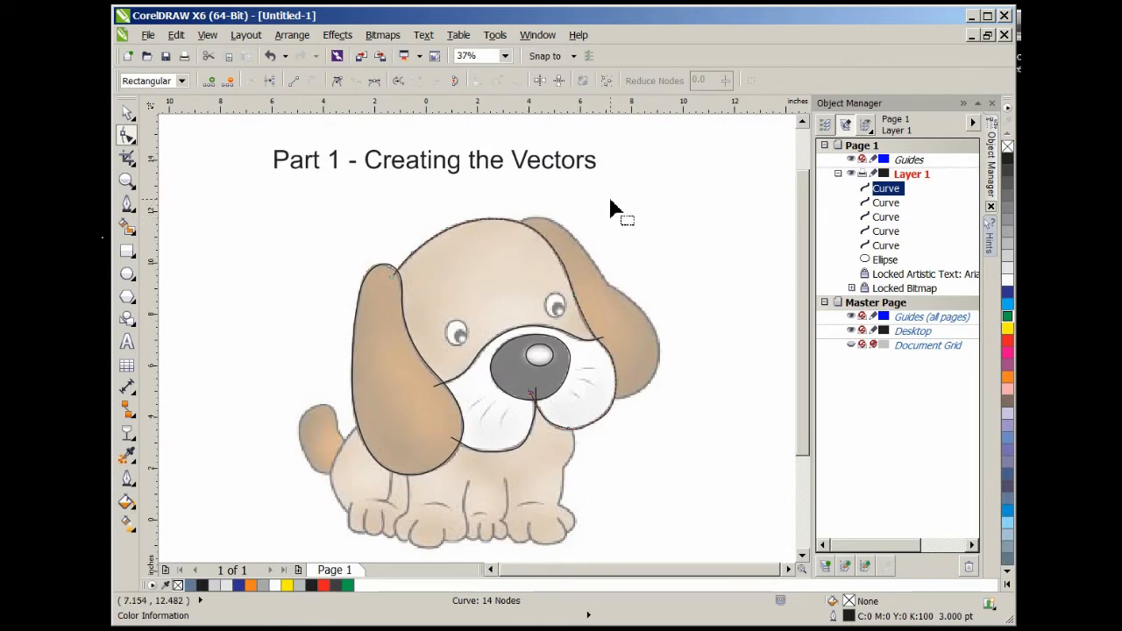
Start the right ear outline with straight Pen segments from inside the head over the ear's tip and partway down its outer edge
scroll(602, 204, up, 1)
scroll(596, 263, down, 1)
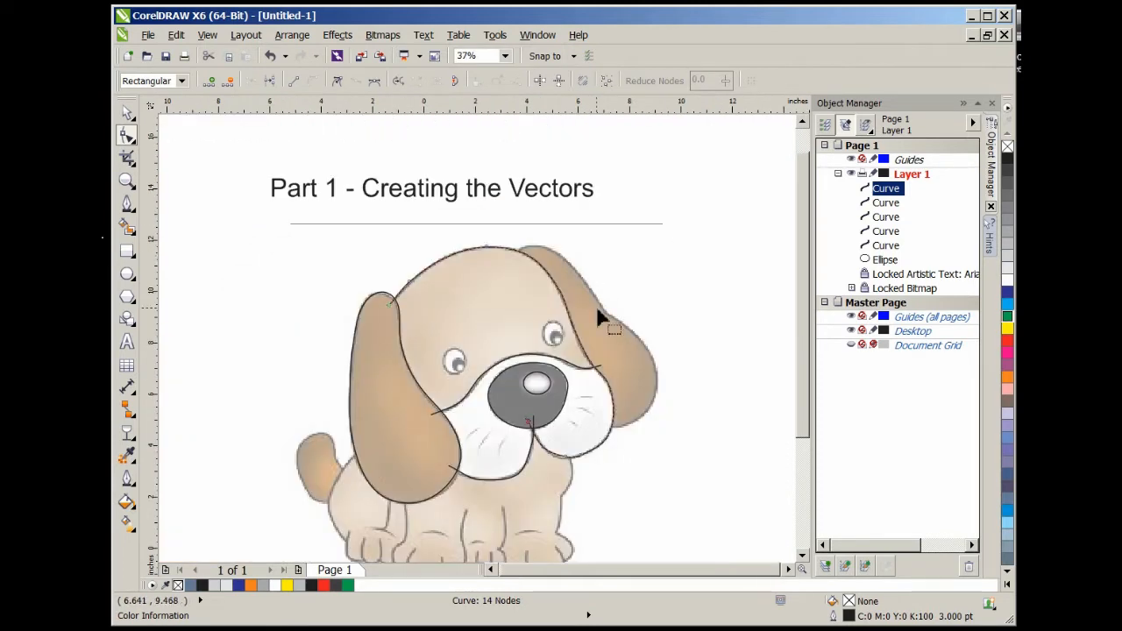
scroll(608, 330, up, 1)
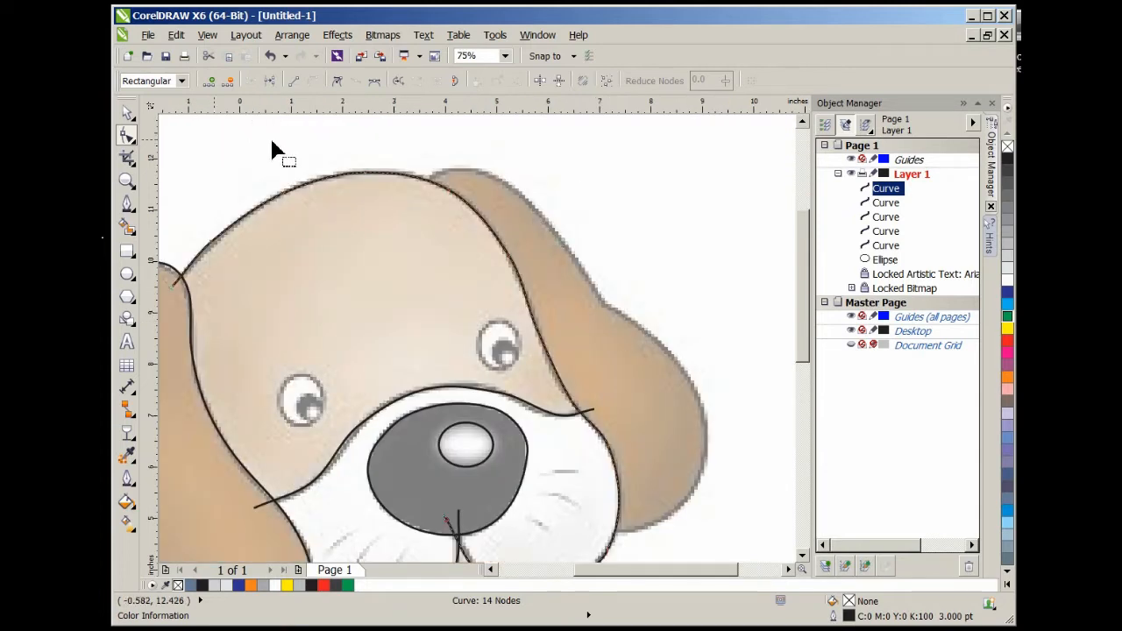
key(F5)
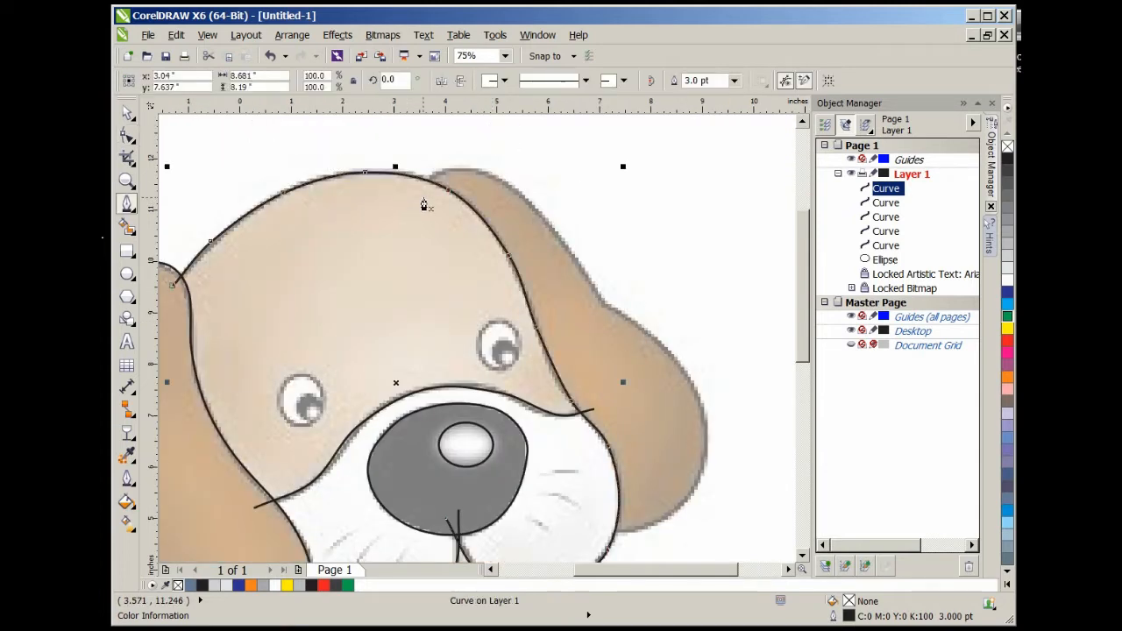
click(421, 191)
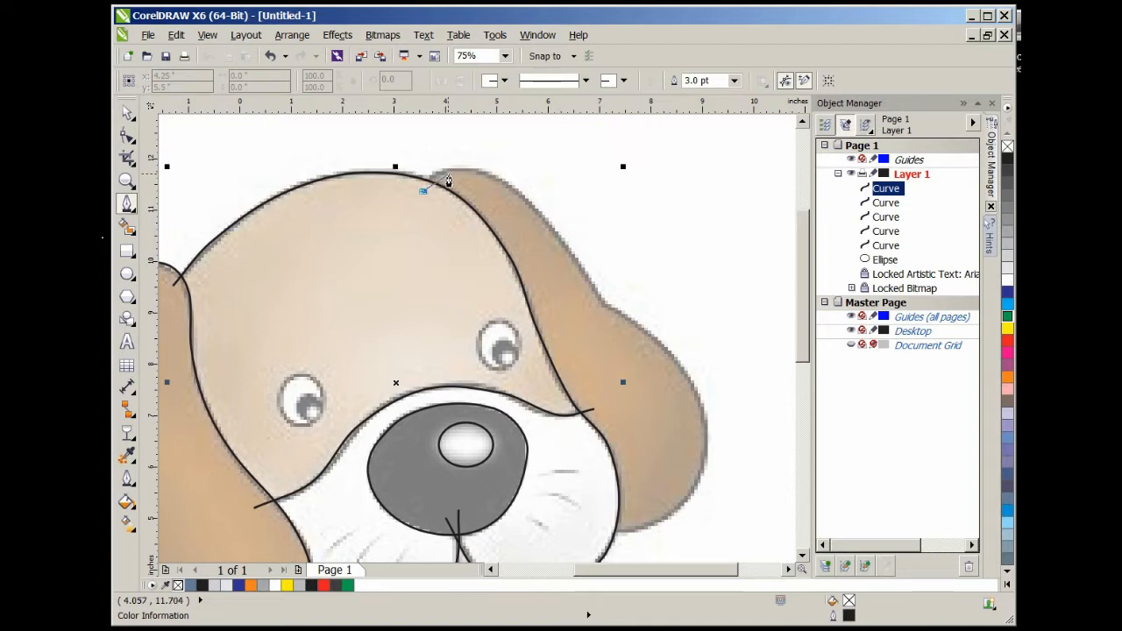
double_click(450, 179)
click(512, 188)
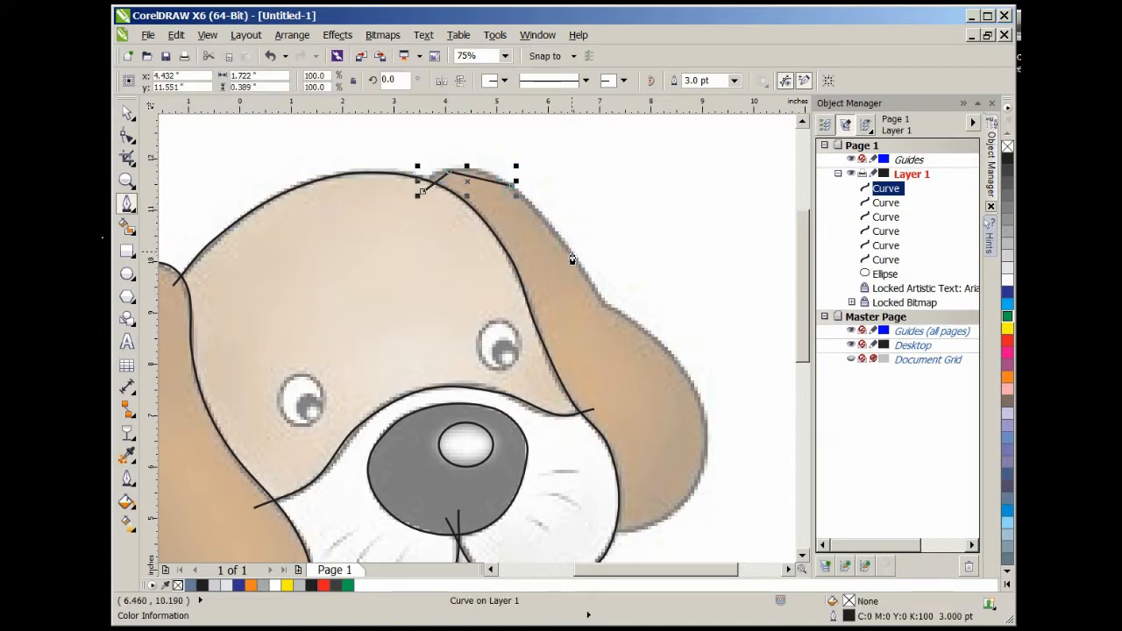
click(571, 254)
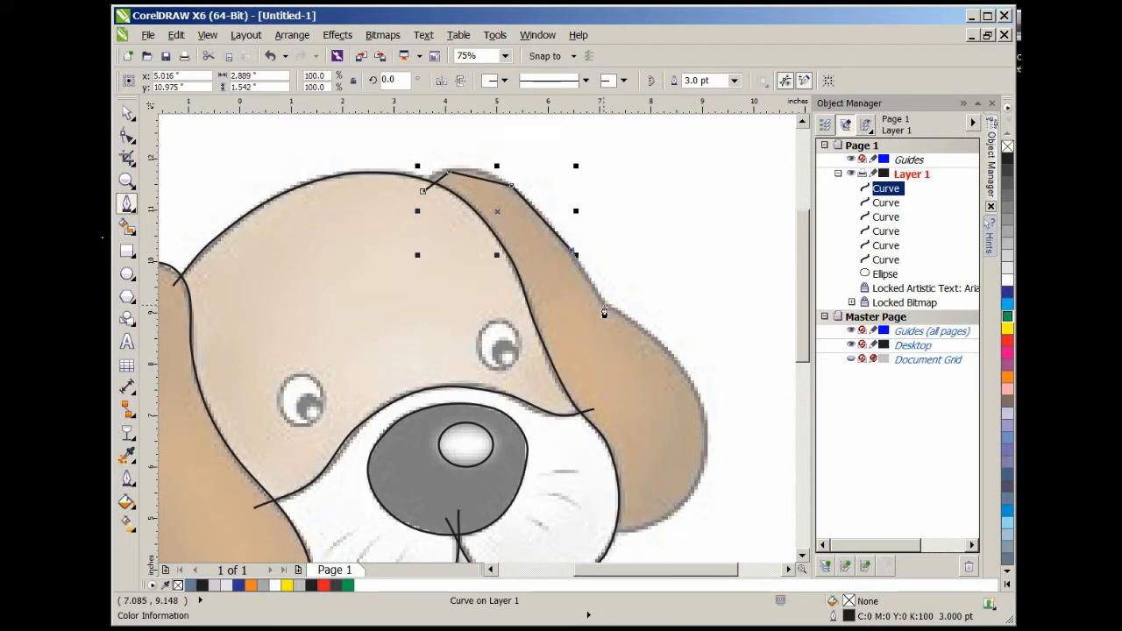
Continue the right ear outline past the notch and around the lobe into the cheek, making it about 5.5 by 7 inches overall
click(604, 306)
click(659, 341)
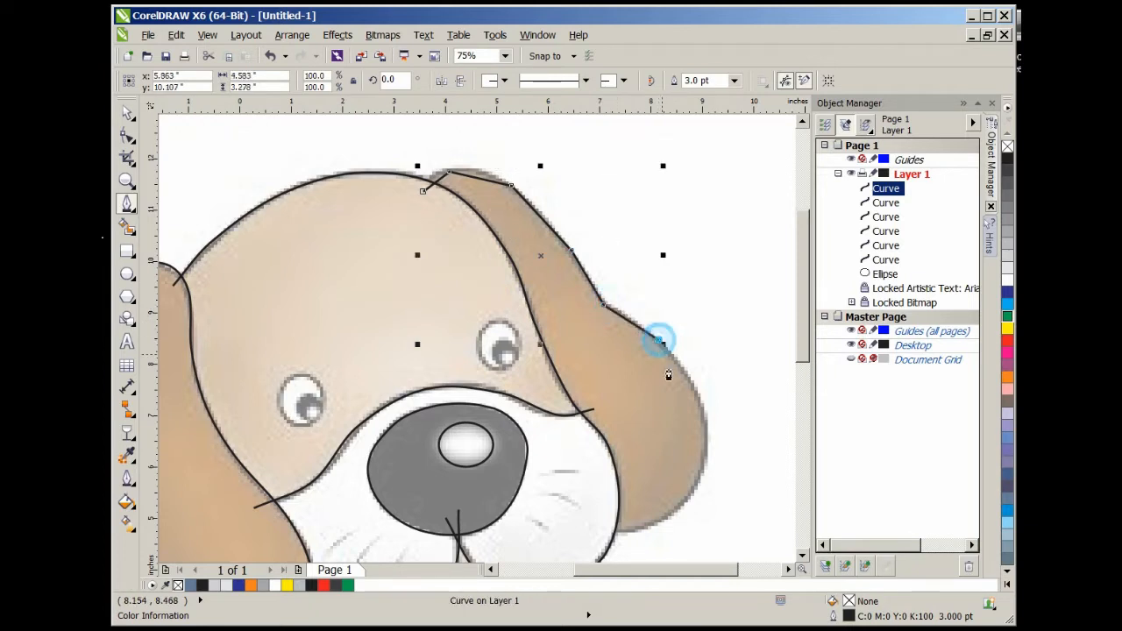
click(707, 428)
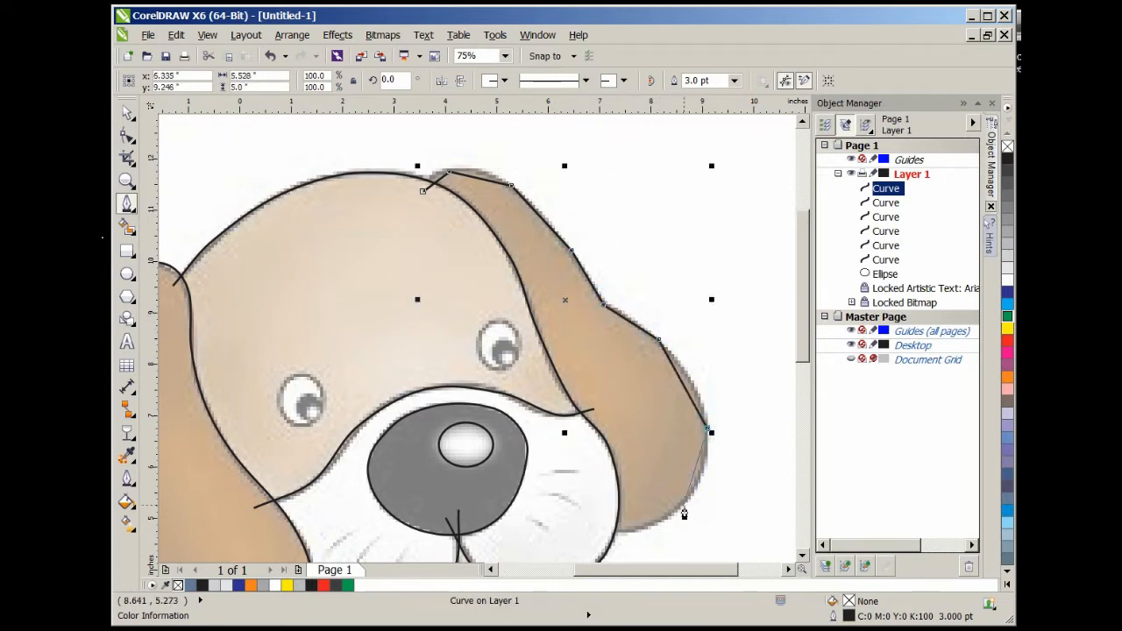
click(683, 505)
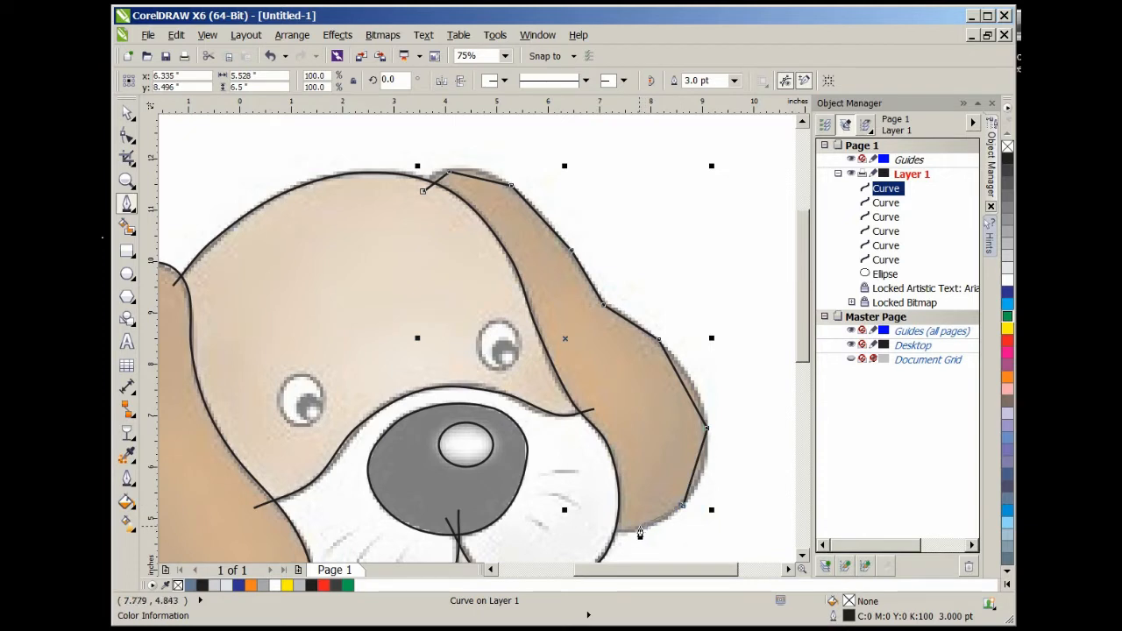
click(639, 529)
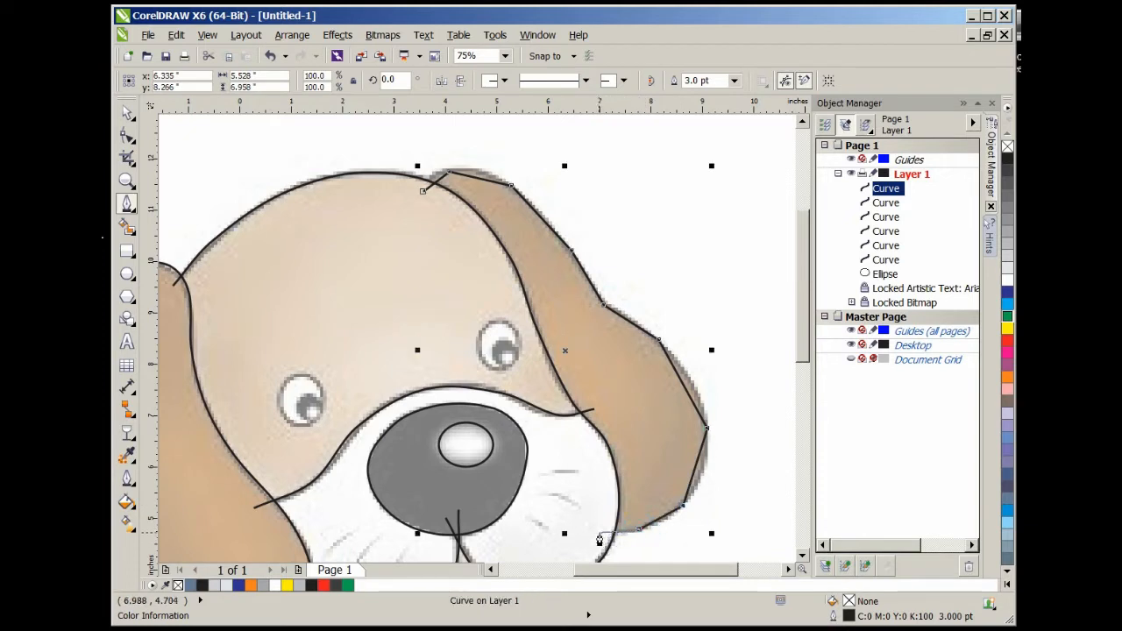
click(599, 533)
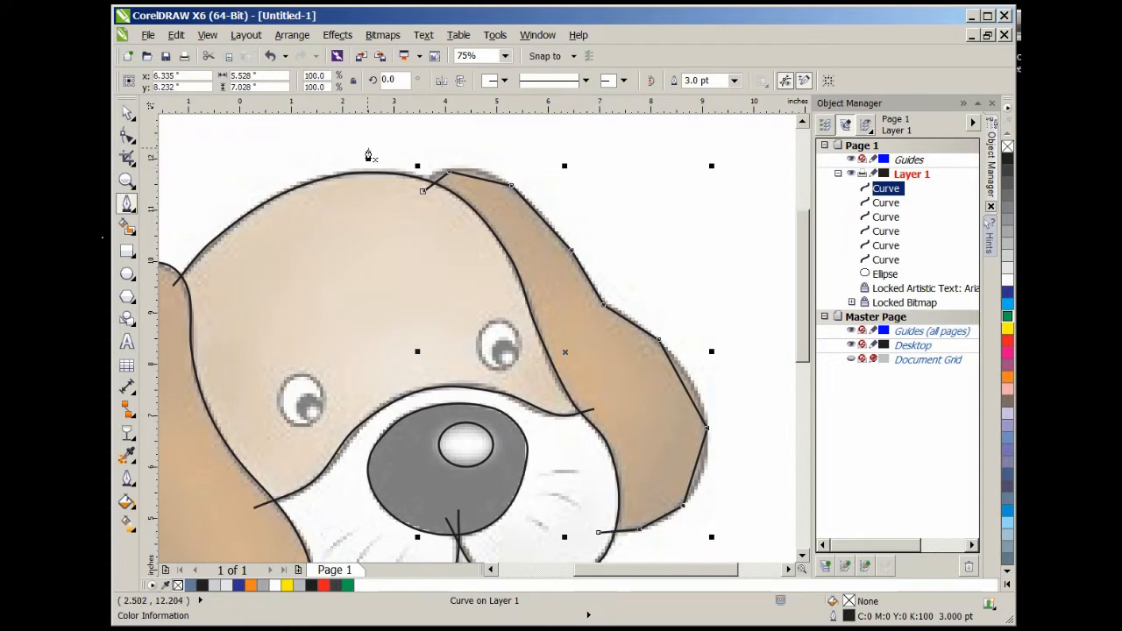
Convert the right ear outline's segments to curves and smooth all nodes except the corner at the outer notch
key(F10)
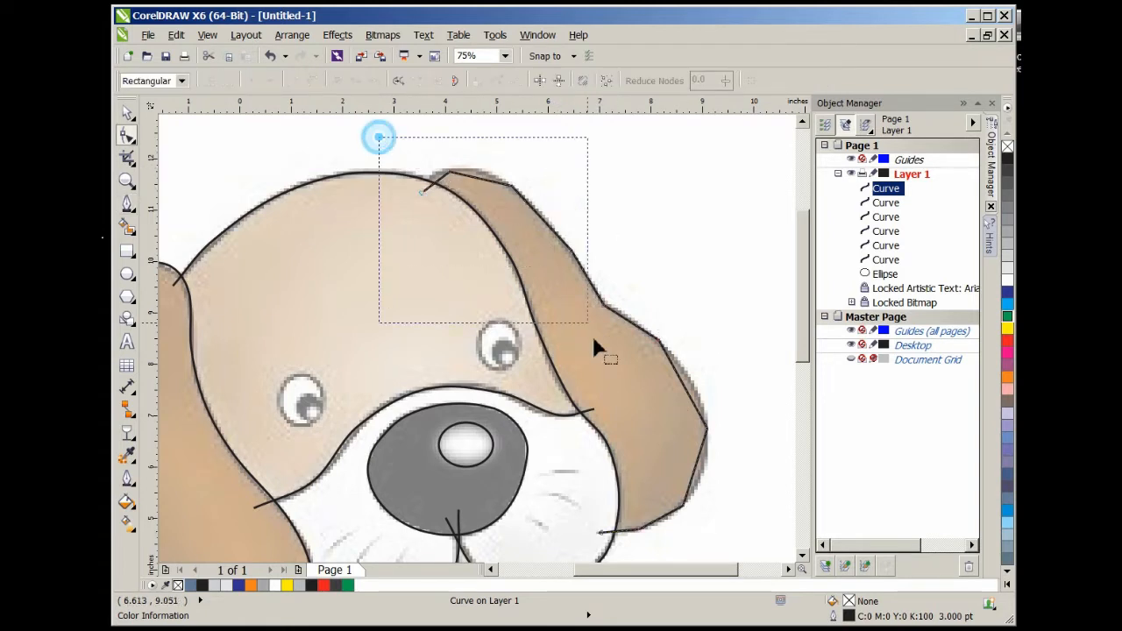
drag(593, 344, 749, 551)
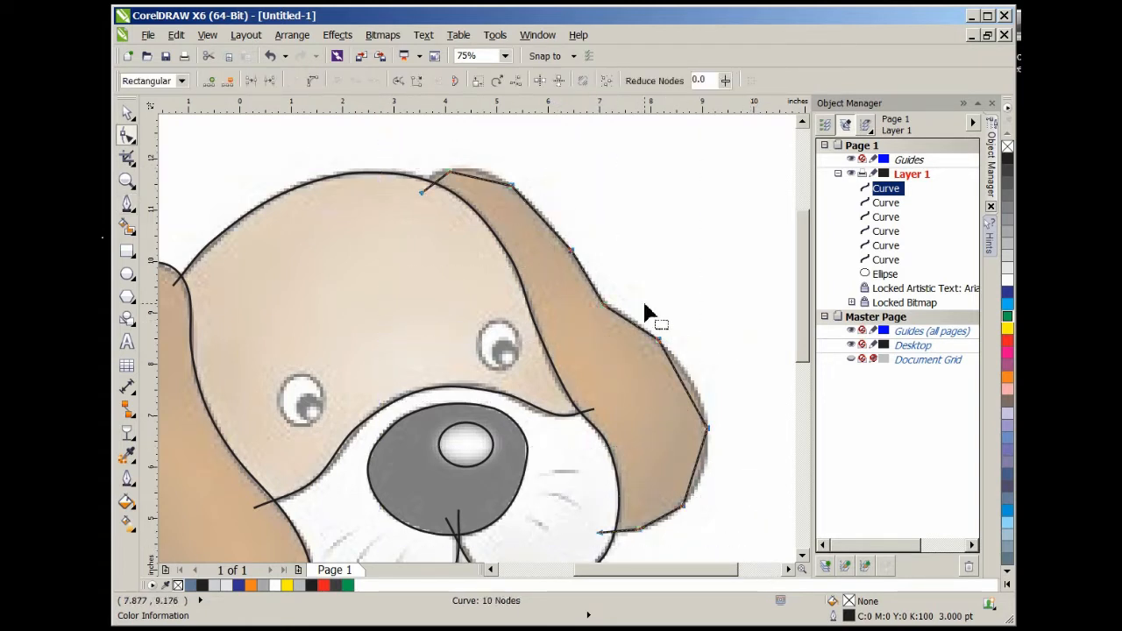
click(604, 304)
key(s)
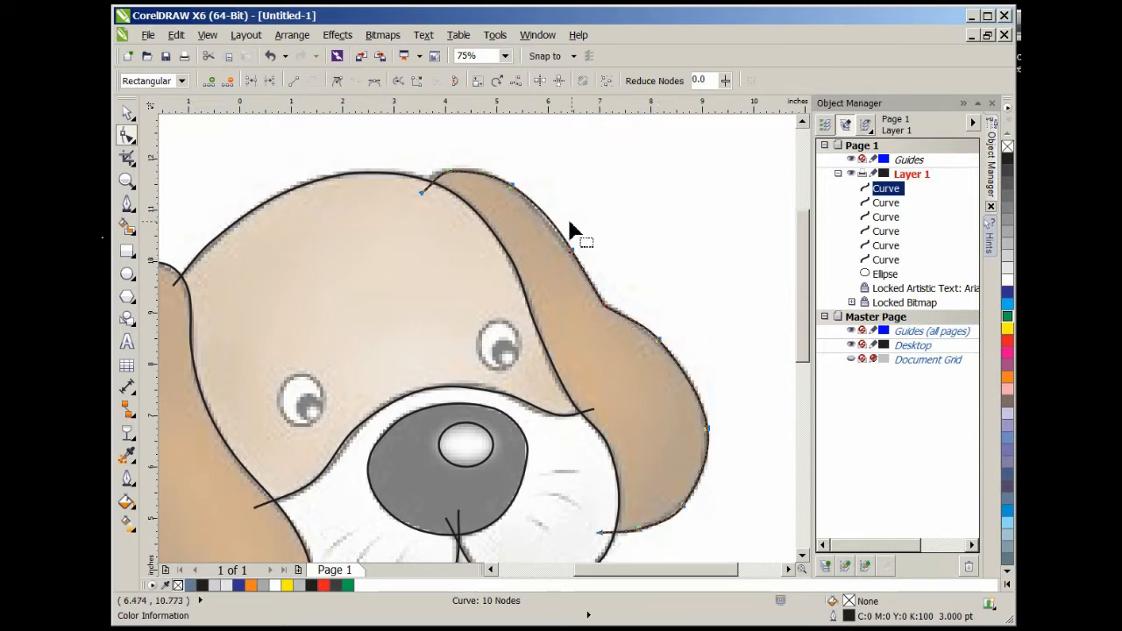
Bend the right ear's upper outer segment slightly inward onto the bitmap's edge
scroll(553, 219, up, 2)
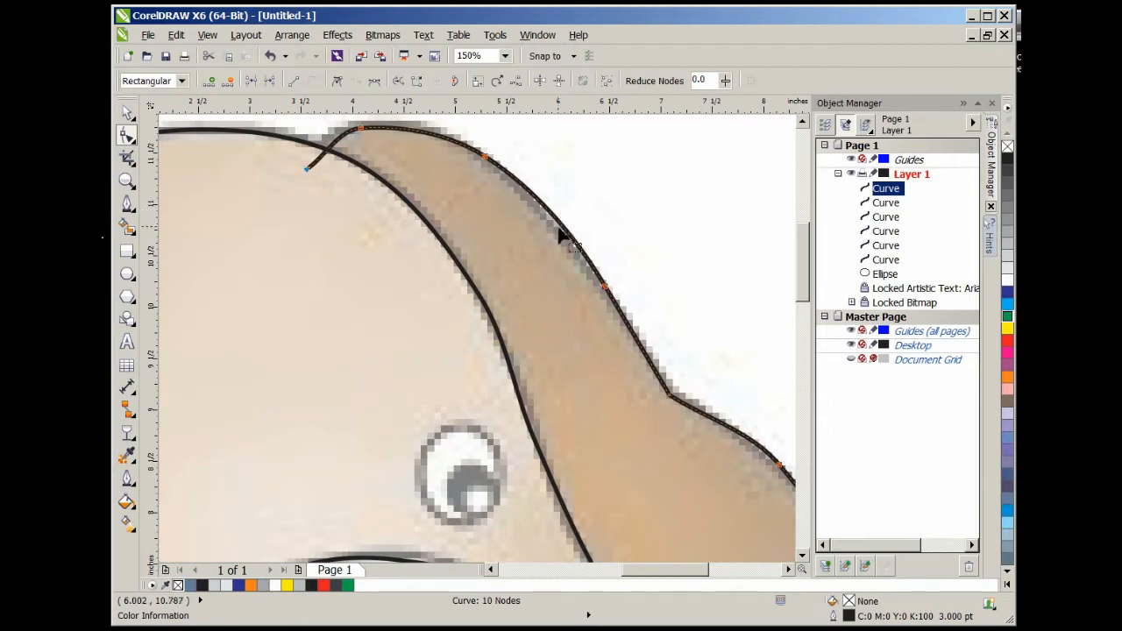
click(573, 208)
mouse_move(560, 224)
mouse_down()
mouse_move(552, 233)
mouse_move(548, 221)
mouse_up()
scroll(552, 246, down, 4)
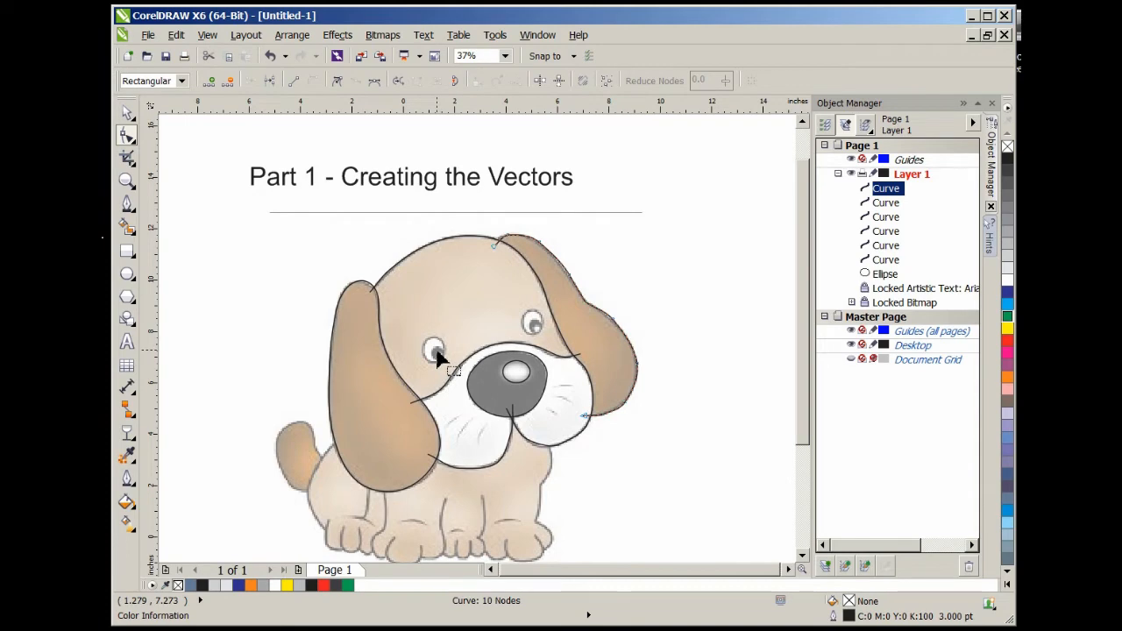
Draw an ellipse about 0.88 by 1.06 inches from its centre over the left eye
scroll(437, 358, up, 3)
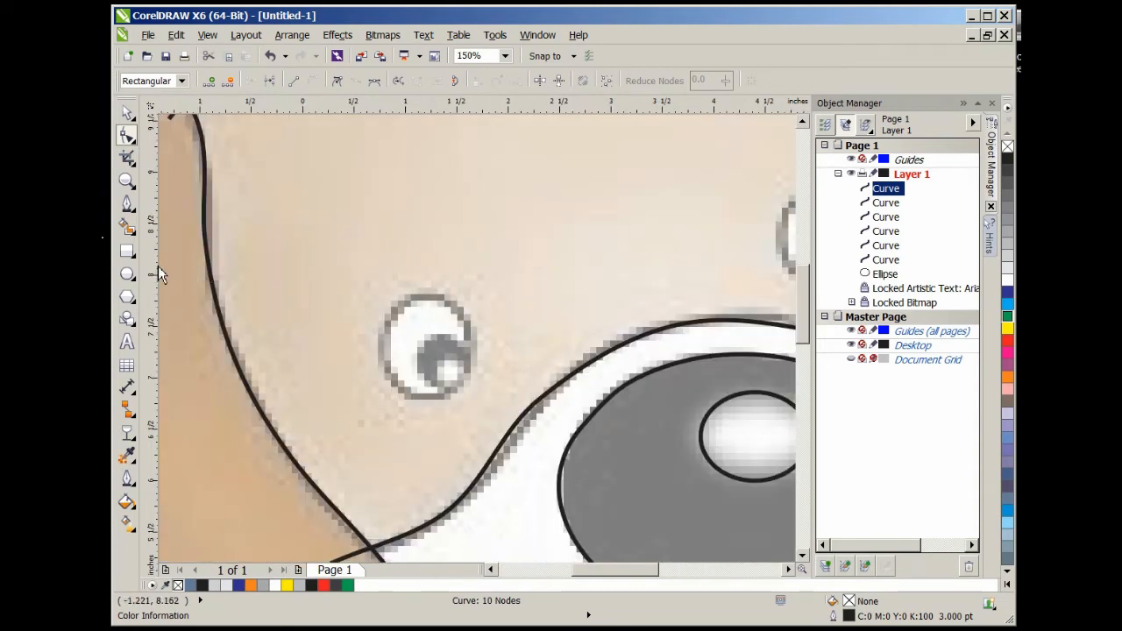
click(128, 275)
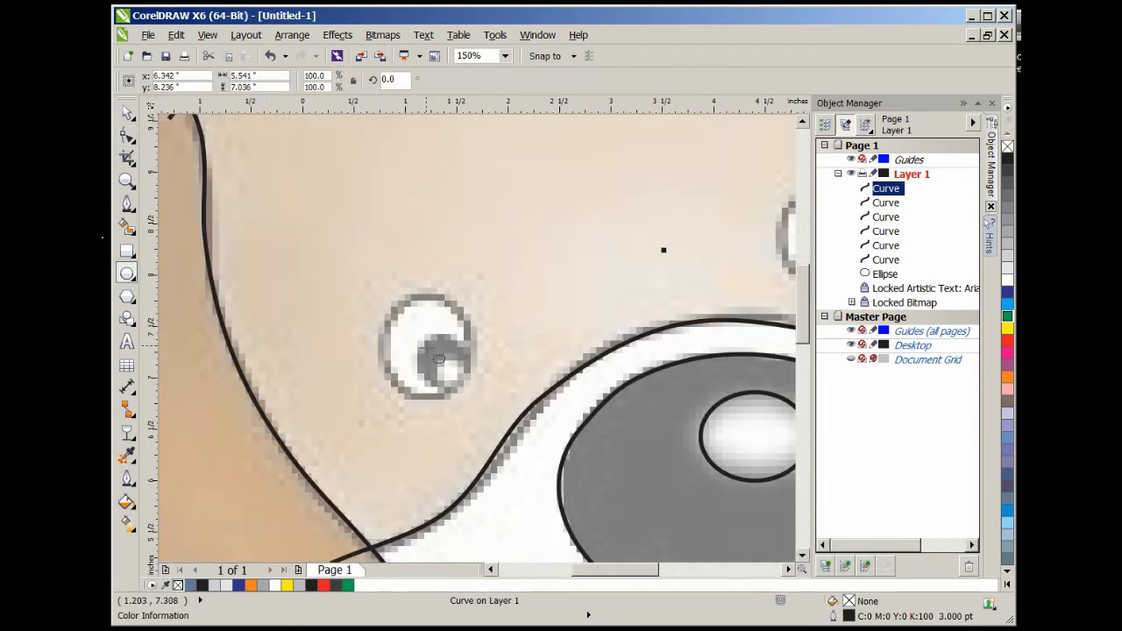
drag(428, 349, 479, 408)
key(F4)
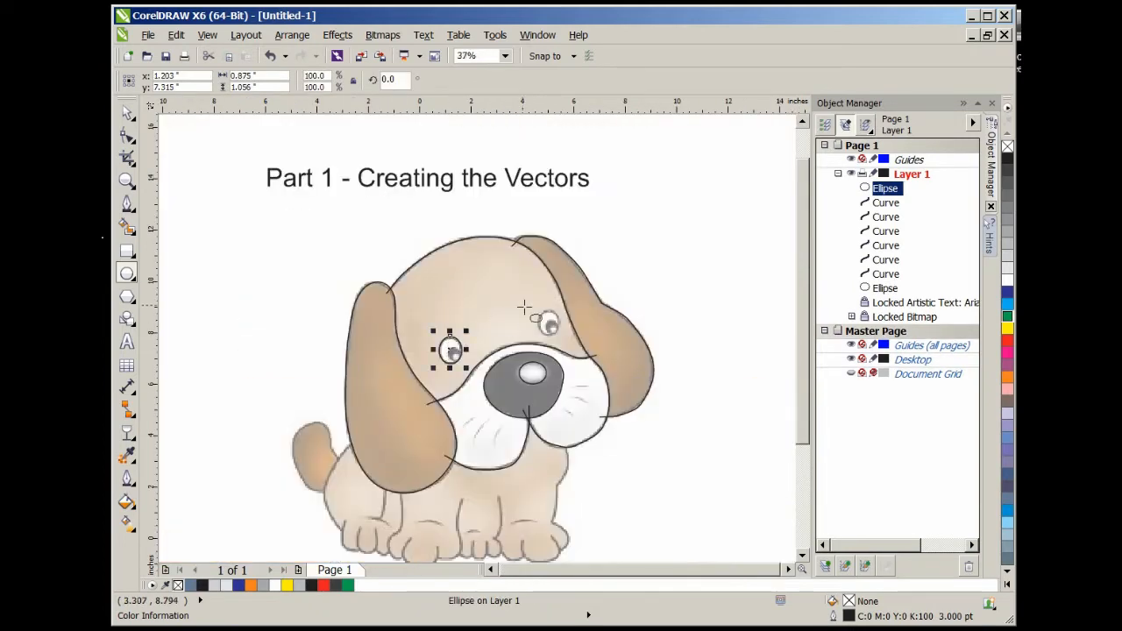
Draw an ellipse about 0.75 by 1 inch from the centre of the right eye and shift it slightly down onto the bitmap
scroll(552, 342, up, 4)
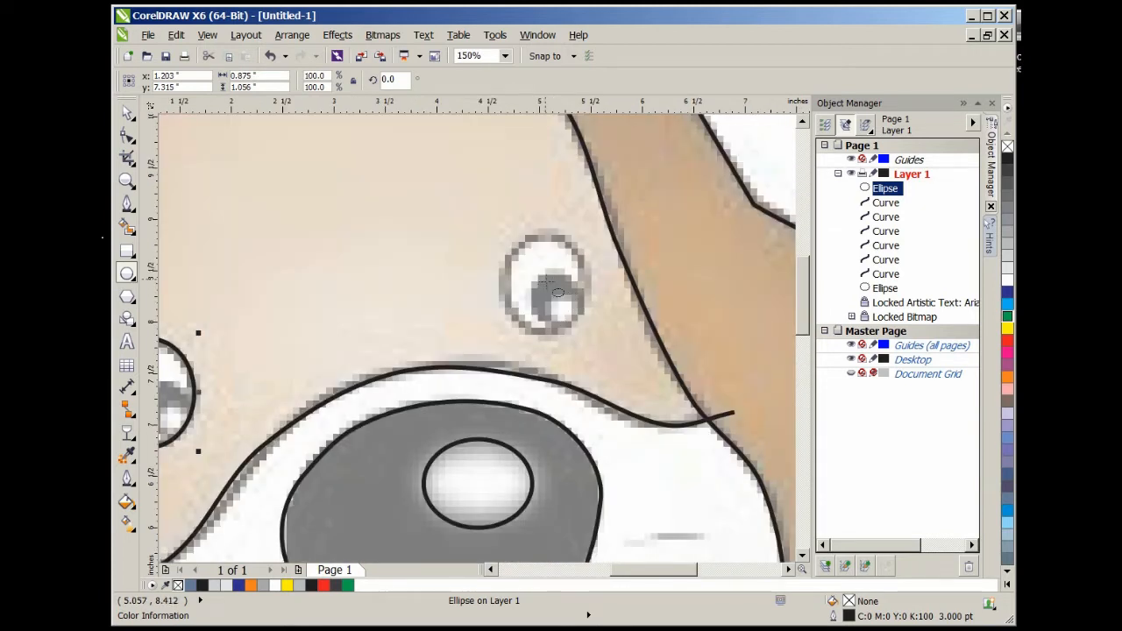
drag(545, 281, 587, 334)
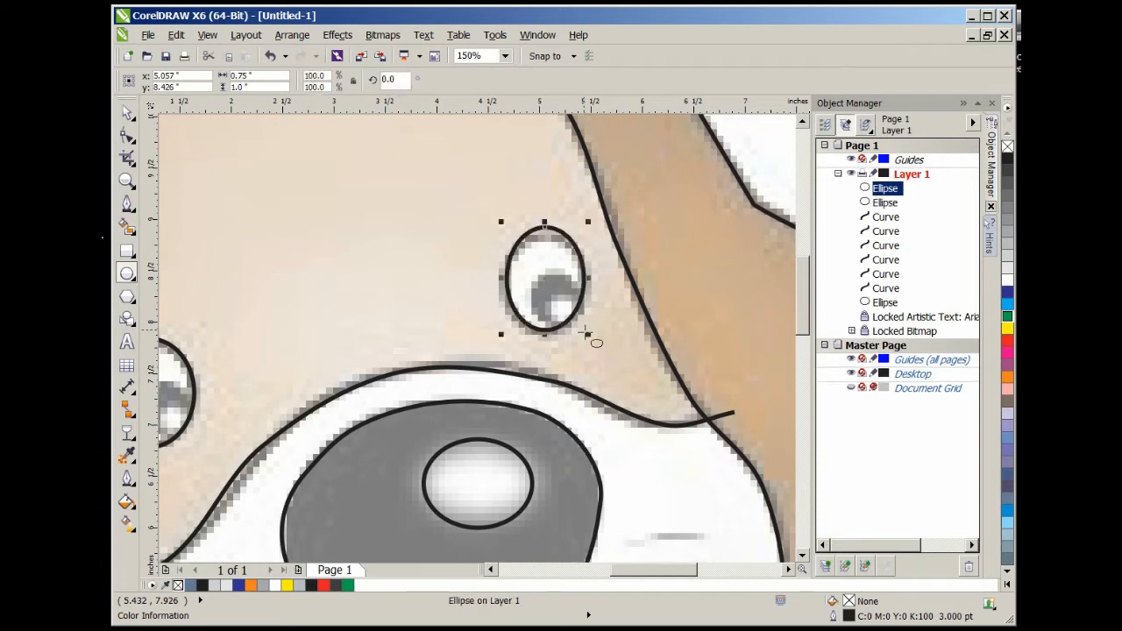
click(549, 278)
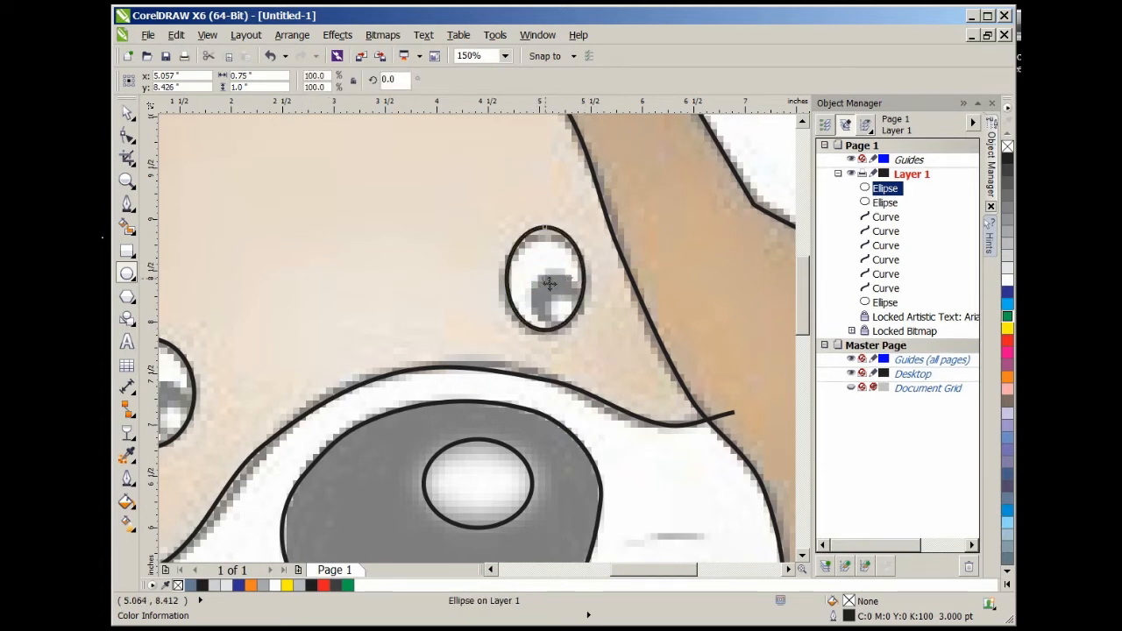
scroll(549, 282, up, 3)
mouse_move(544, 275)
mouse_down()
mouse_move(538, 263)
mouse_move(548, 291)
mouse_up()
scroll(561, 307, down, 5)
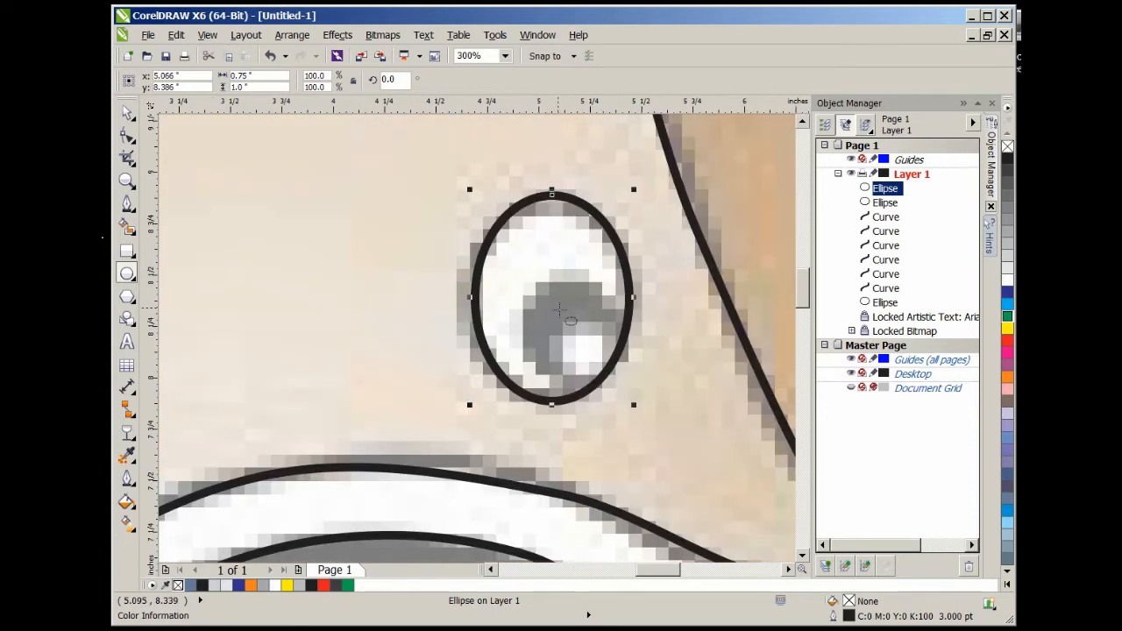
Trace the left eye's pupil with an open path of straight Pen segments, about 0.5 by 0.6 inches, ending outside the eye ellipse
scroll(370, 394, up, 2)
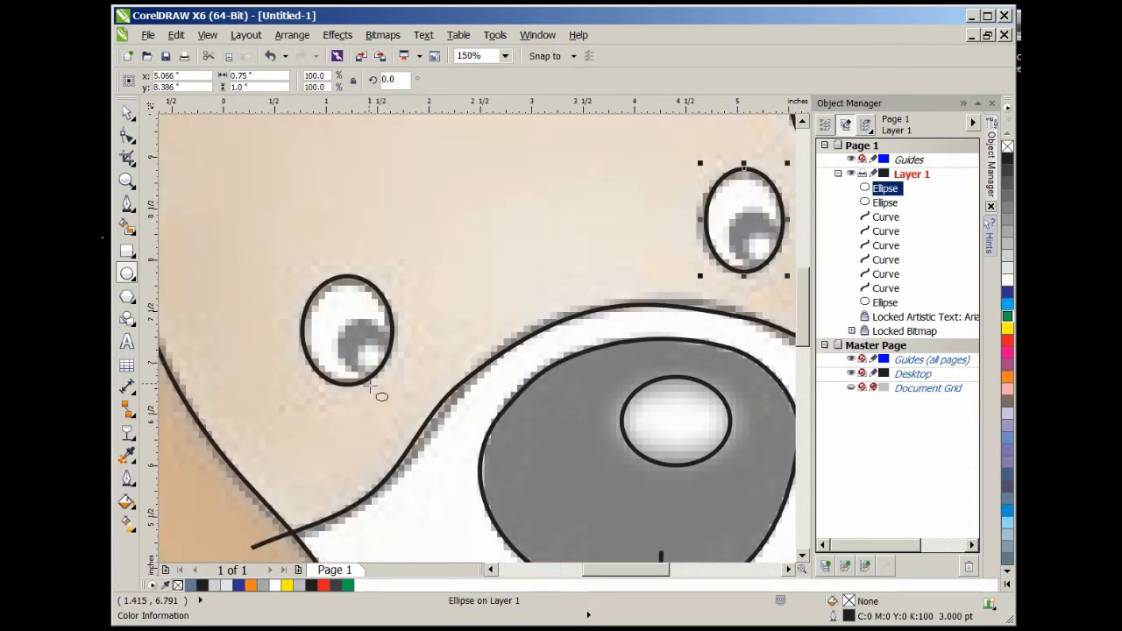
scroll(368, 391, up, 1)
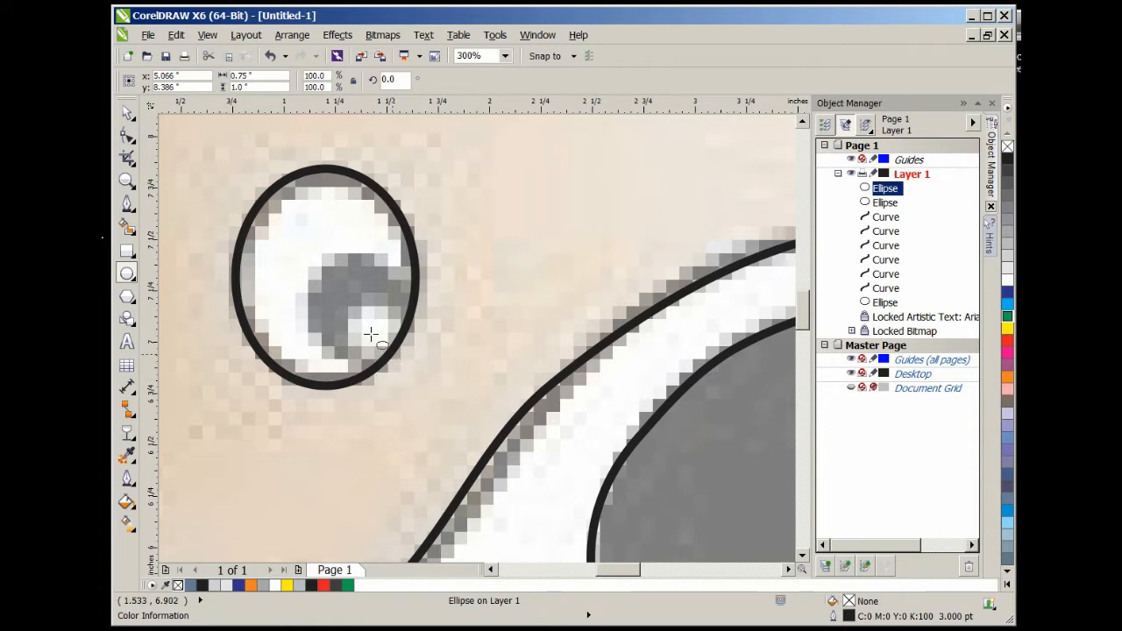
click(127, 207)
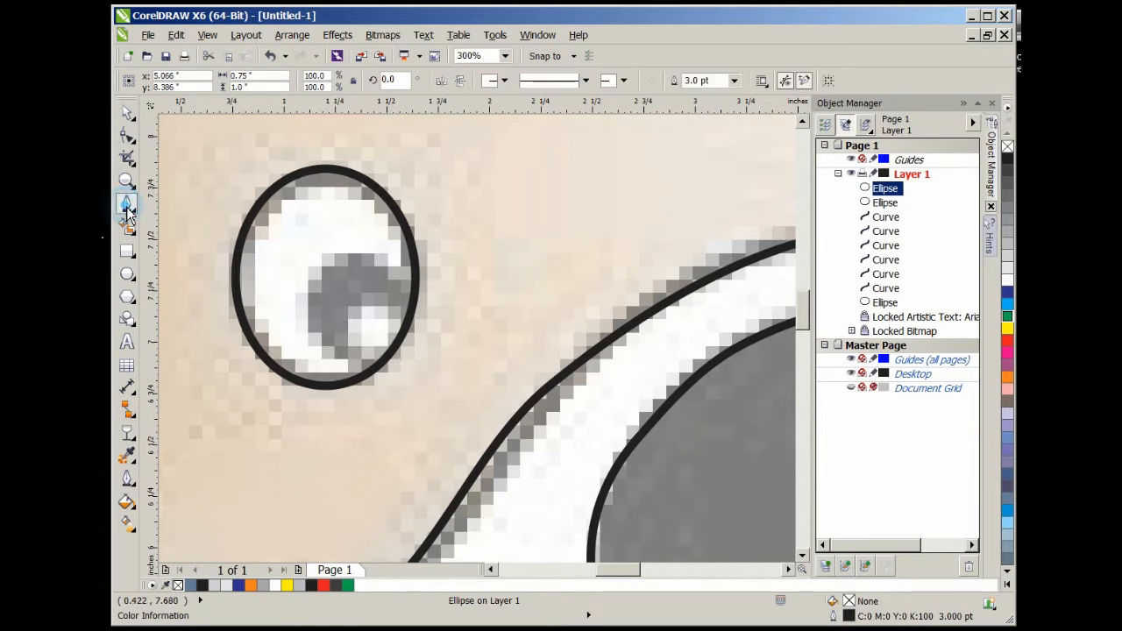
click(386, 390)
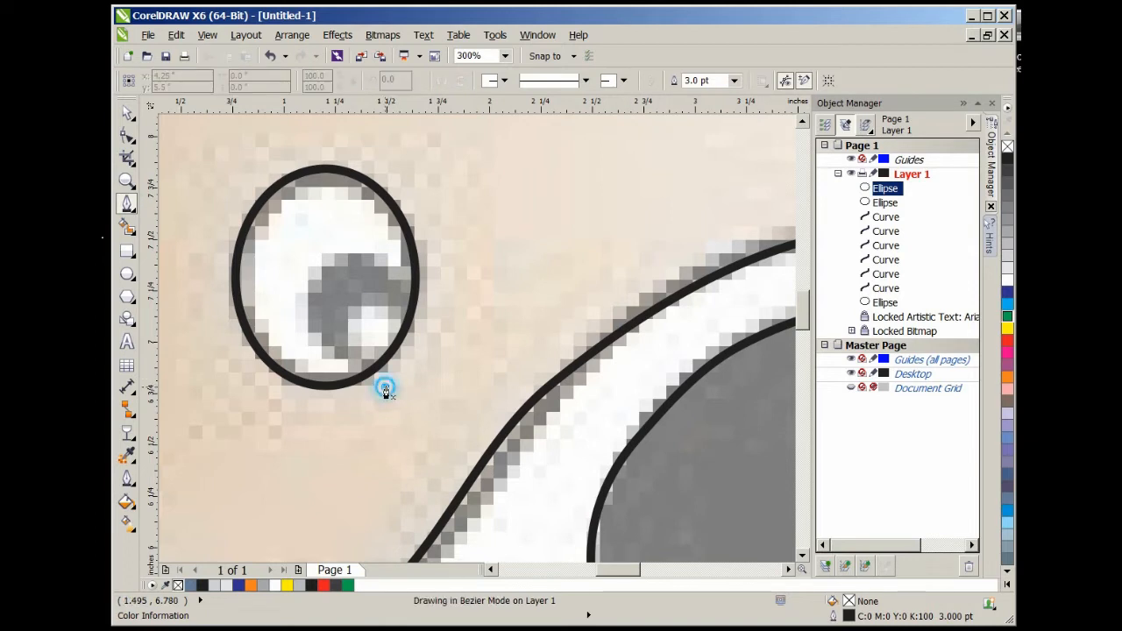
click(323, 347)
click(323, 276)
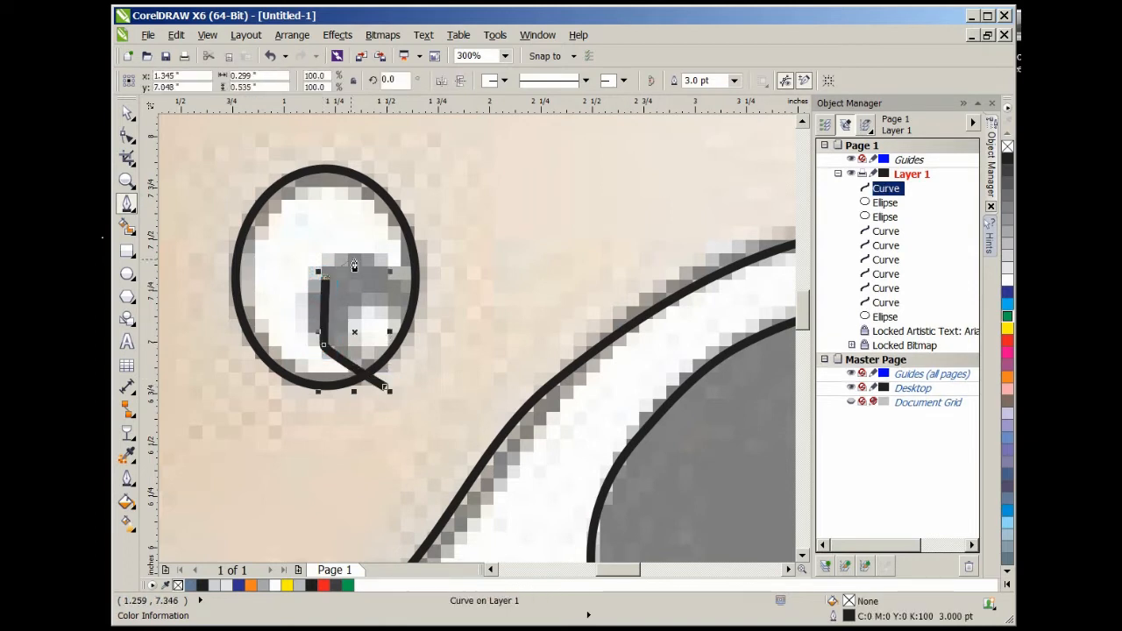
click(362, 252)
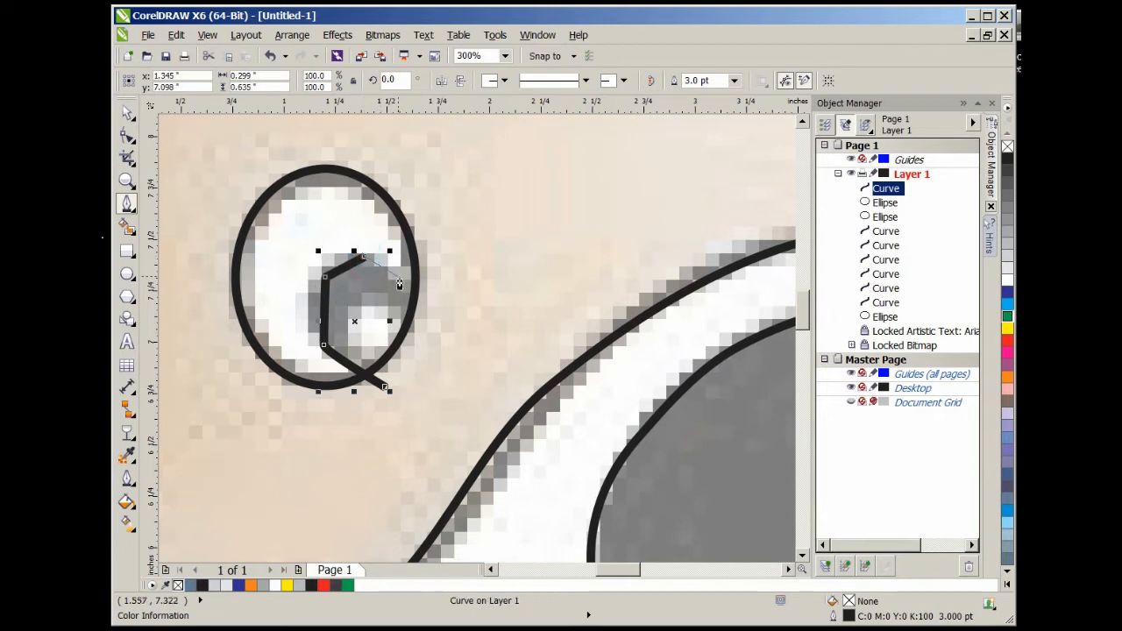
drag(401, 281, 429, 344)
click(430, 337)
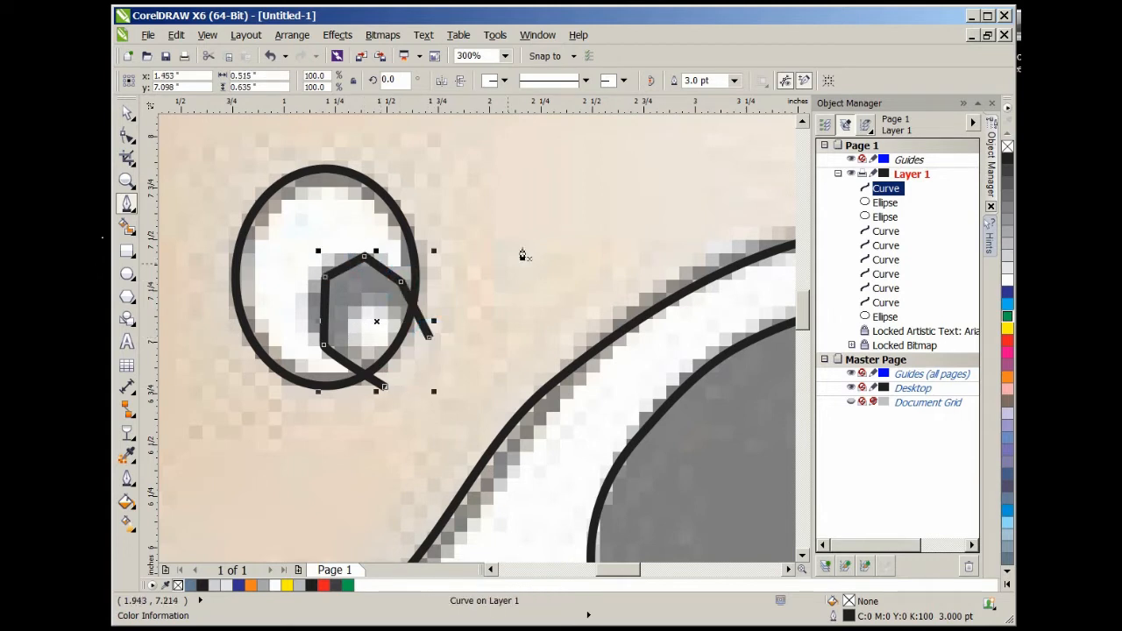
Smooth all nodes of the left pupil's path and bow its left side outward onto the bitmap's edge
key(F10)
drag(500, 211, 283, 432)
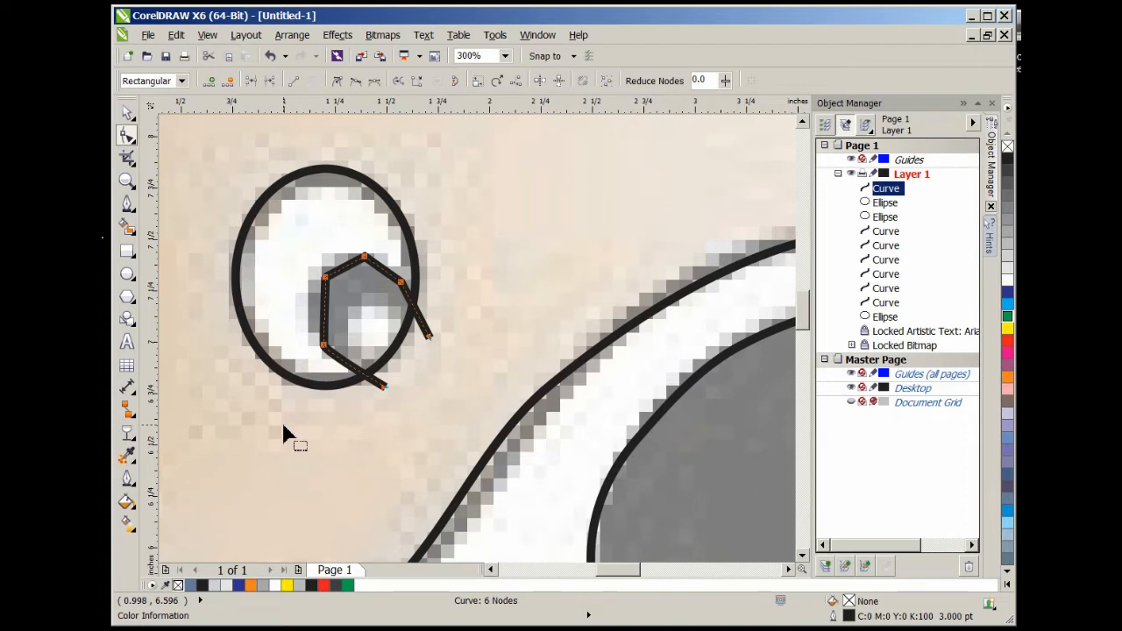
key(s)
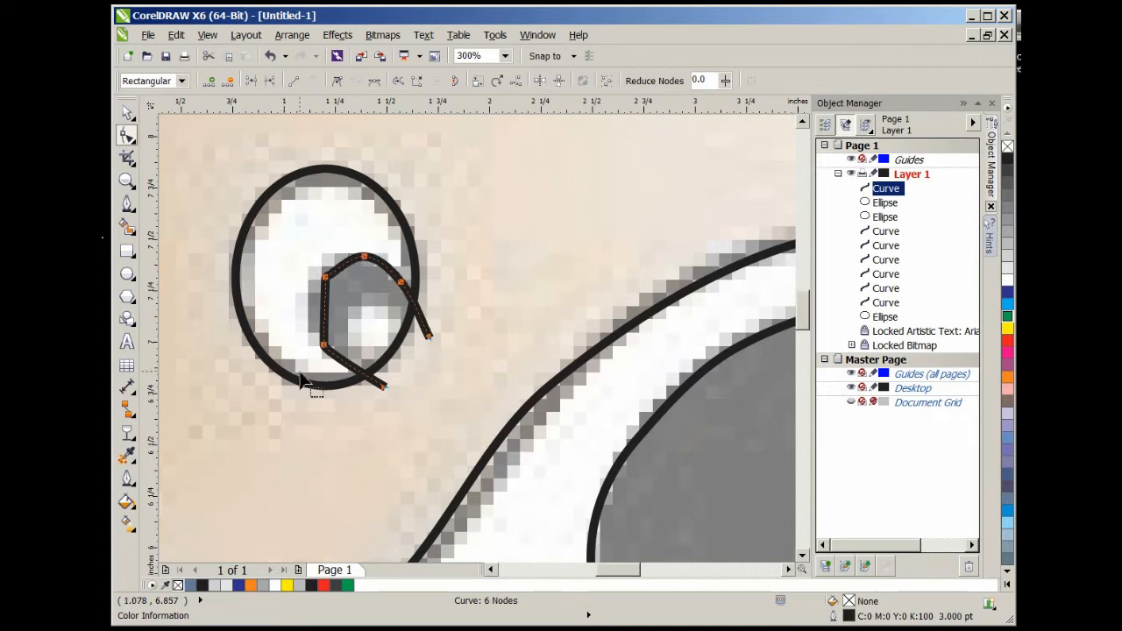
click(330, 280)
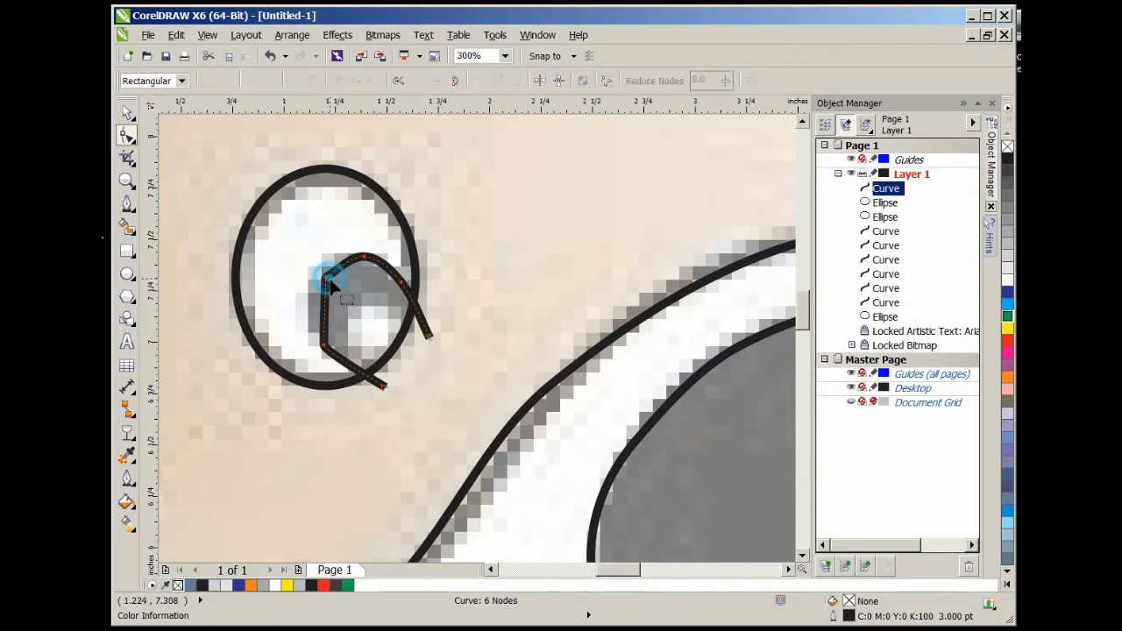
click(327, 279)
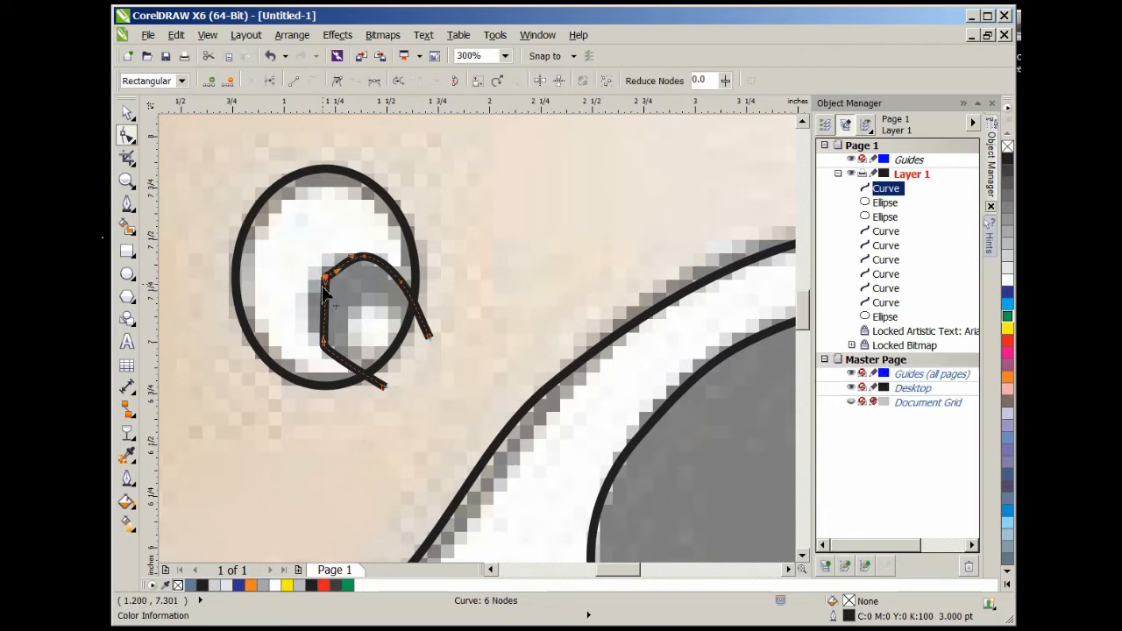
drag(325, 293, 317, 324)
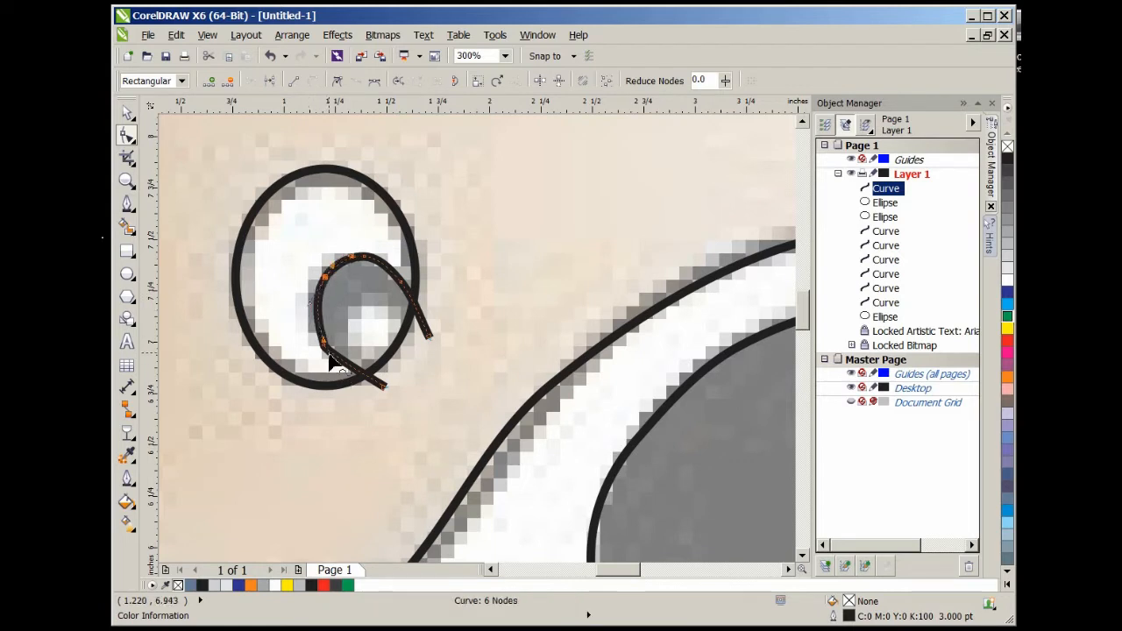
Extend both control handles of the left pupil path's lower-left node to round the curve through it
scroll(326, 351, up, 2)
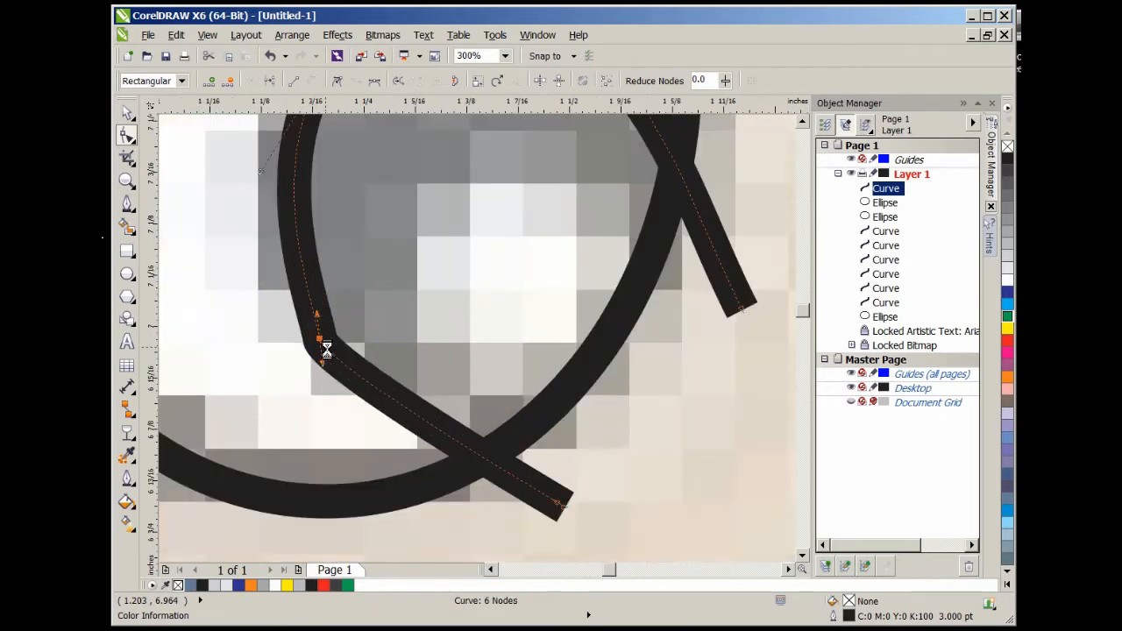
drag(321, 362, 355, 401)
scroll(368, 326, down, 2)
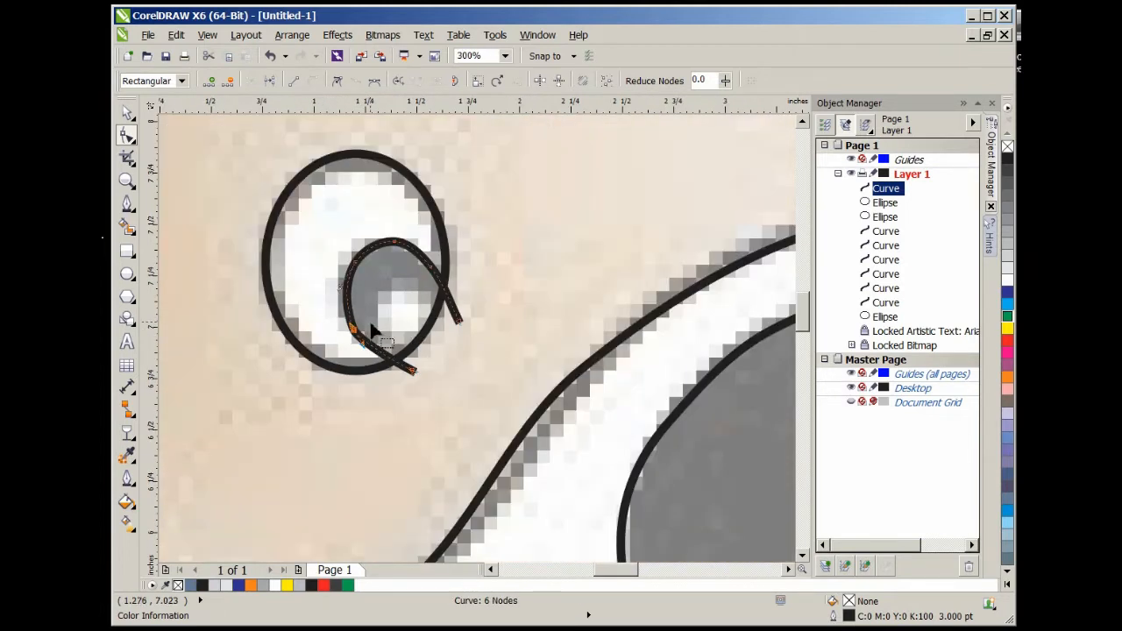
scroll(356, 330, up, 2)
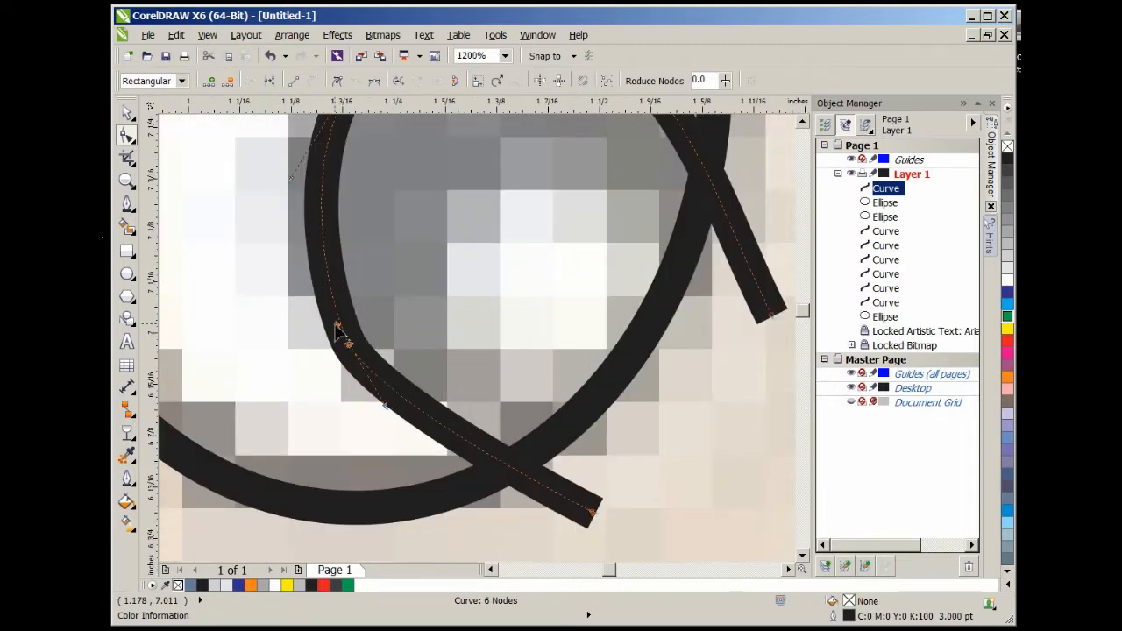
drag(337, 326, 323, 313)
Trace the right eye's pupil with an open path of straight Pen segments, about 0.58 by 0.67 inches, with both ends outside the eye ellipse
scroll(325, 315, down, 4)
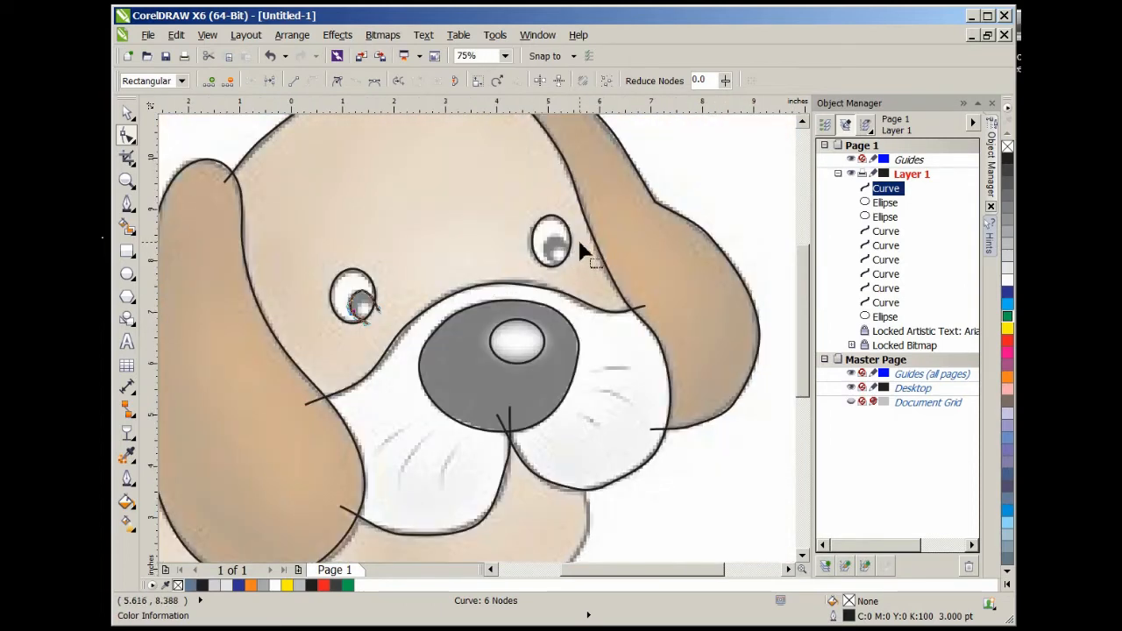
scroll(579, 246, up, 2)
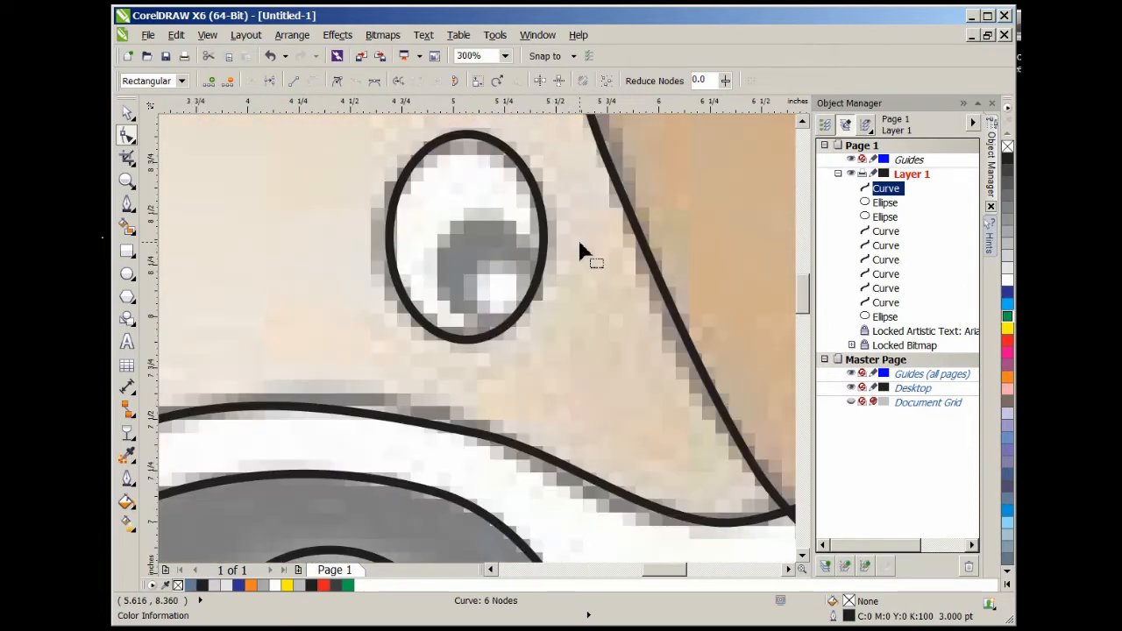
click(129, 203)
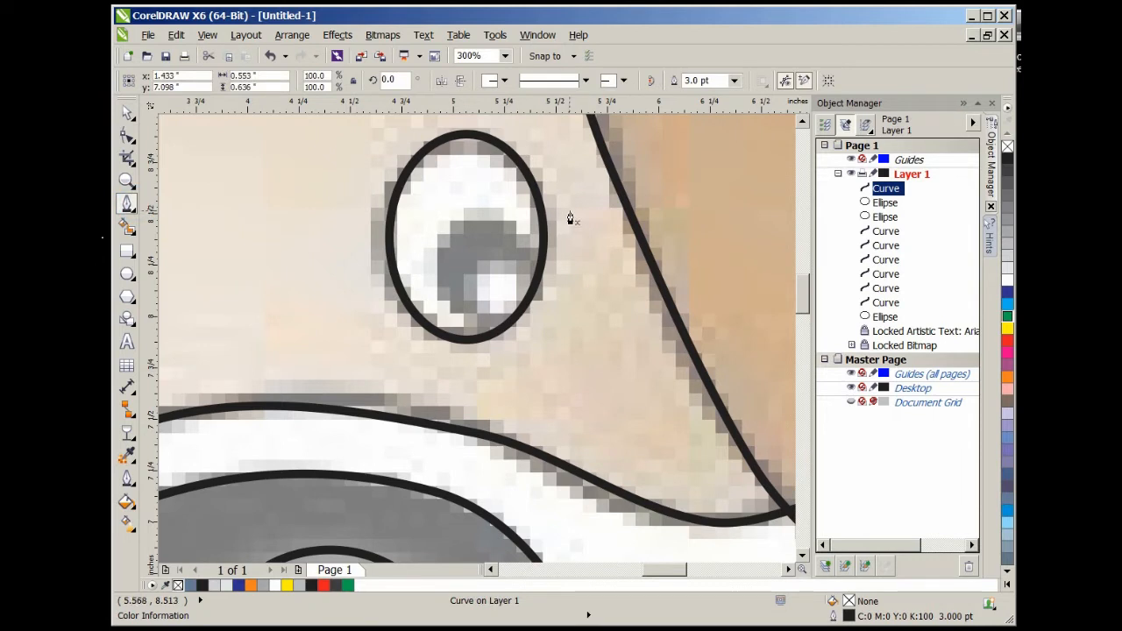
click(558, 289)
click(523, 229)
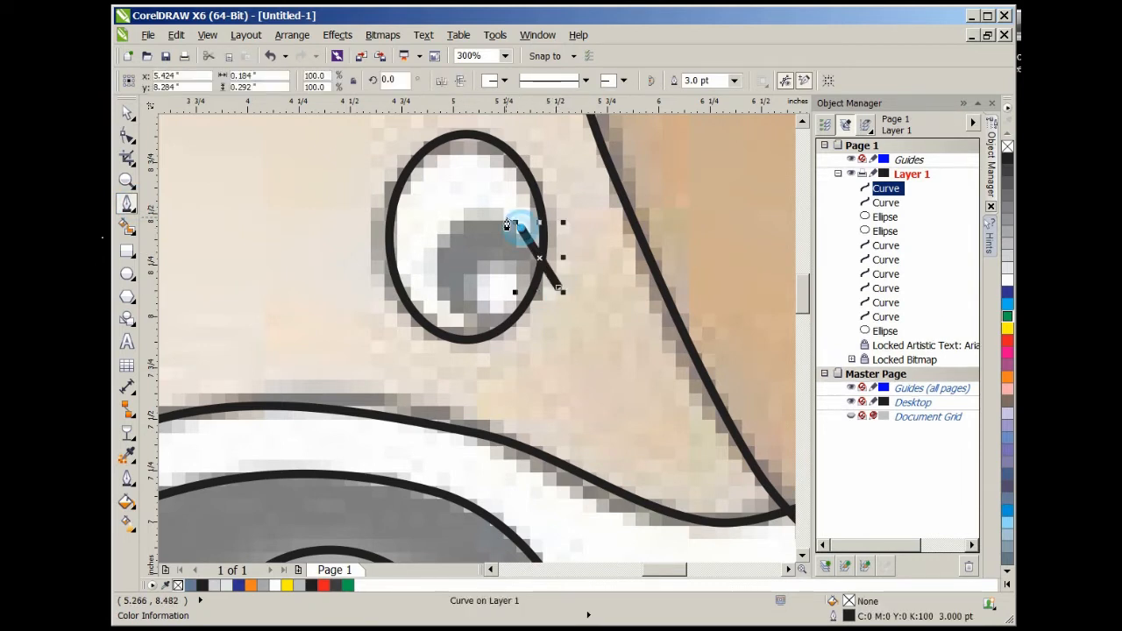
click(471, 210)
click(439, 256)
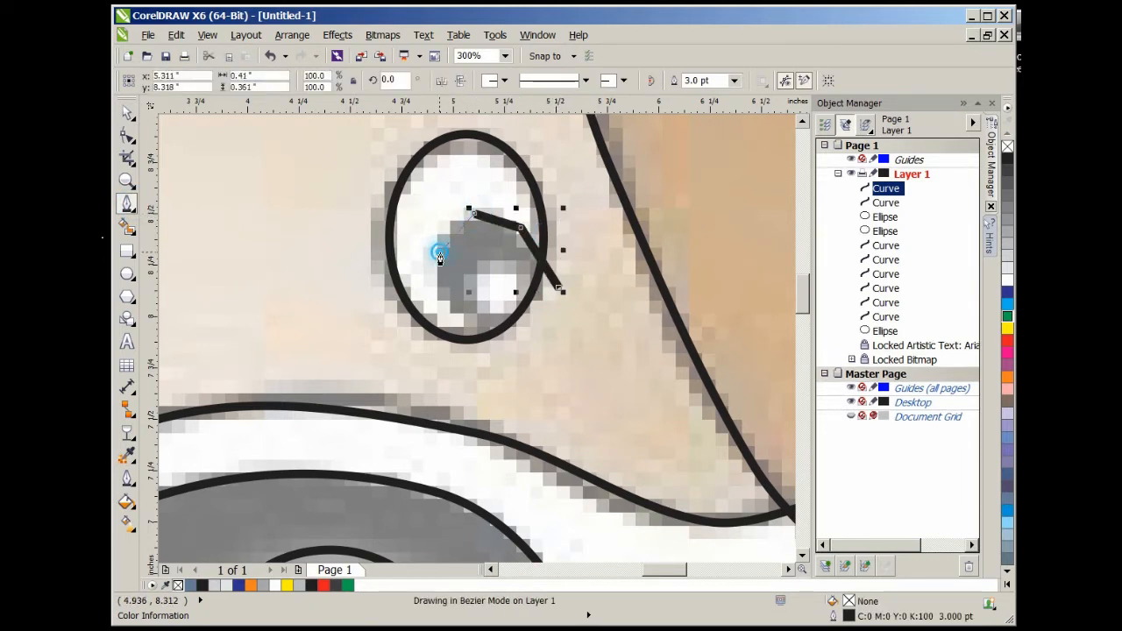
click(452, 309)
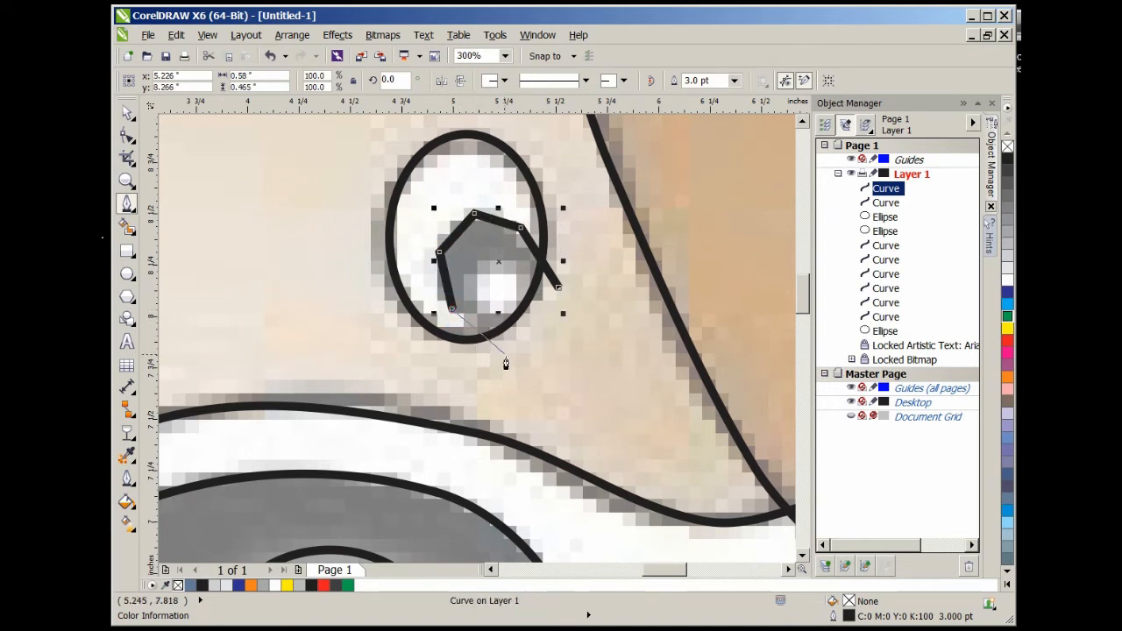
double_click(506, 350)
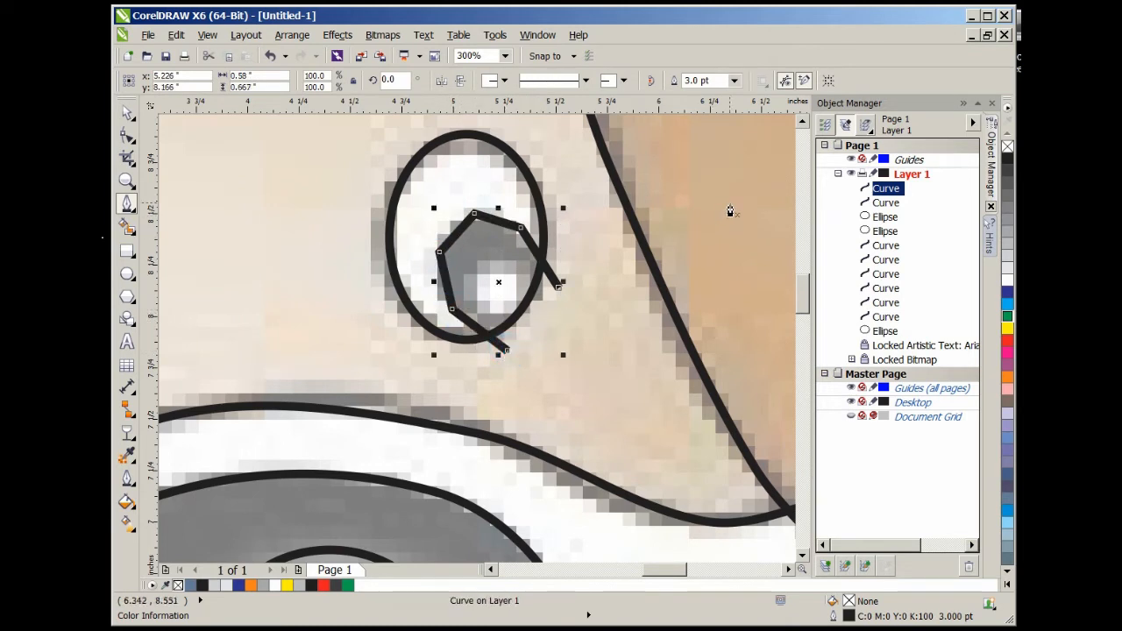
Smooth all nodes of the right pupil's path and deselect it
key(F10)
drag(592, 159, 428, 383)
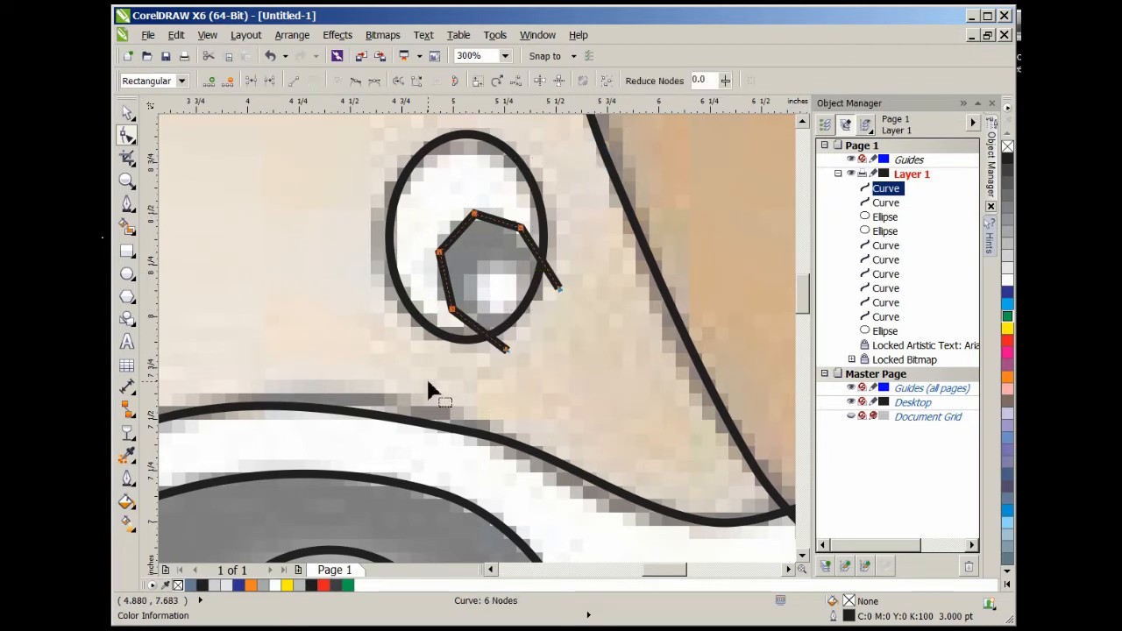
key(s)
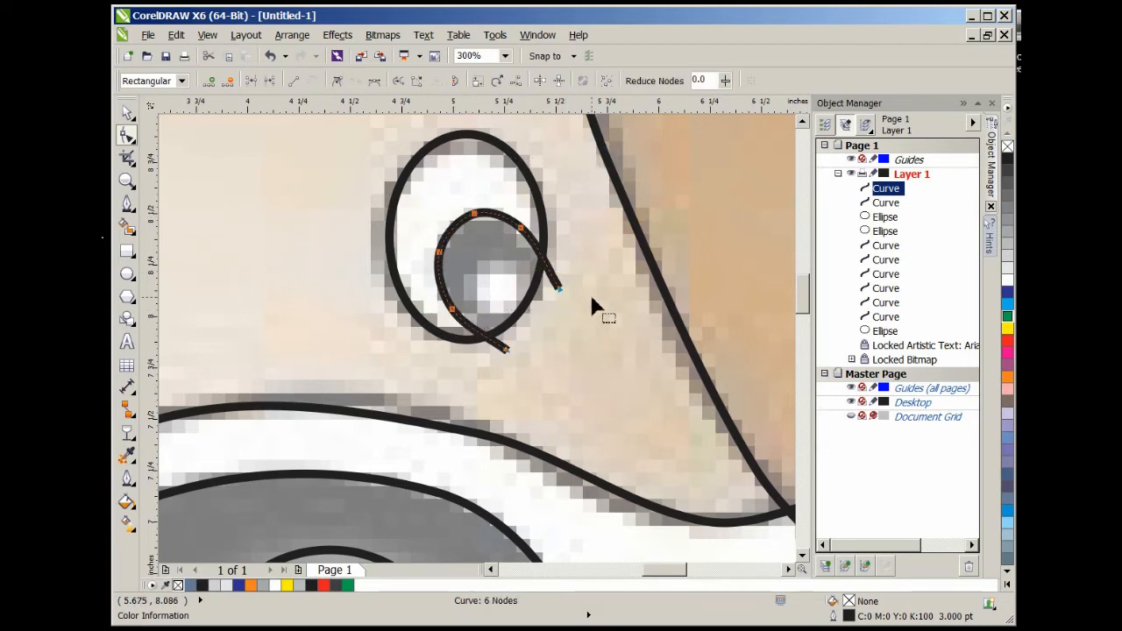
scroll(592, 299, down, 2)
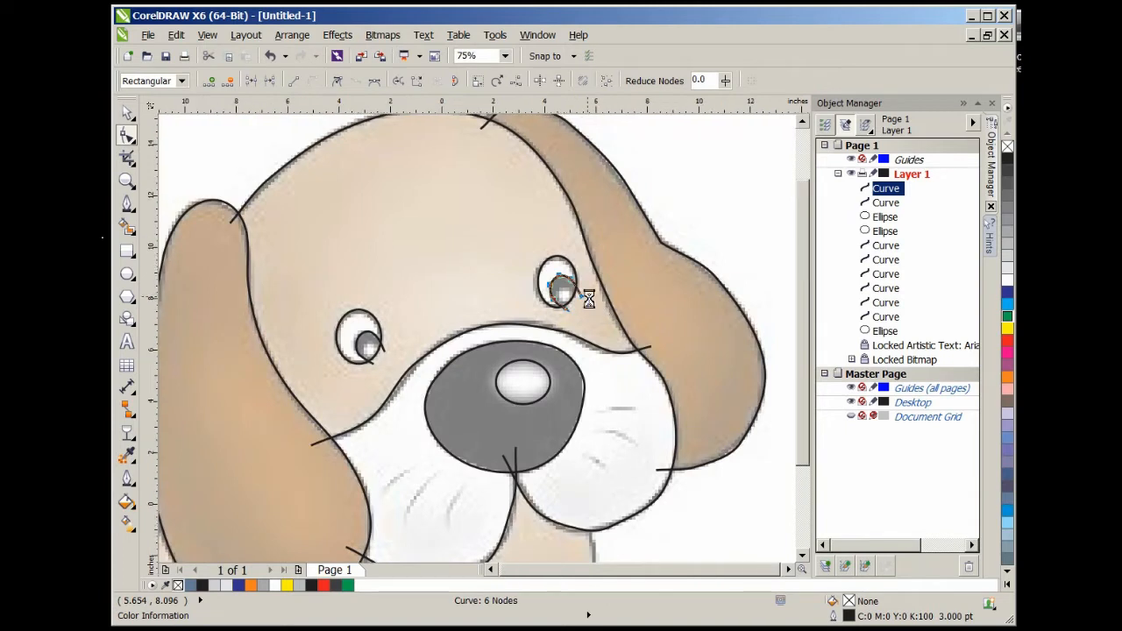
scroll(585, 296, down, 1)
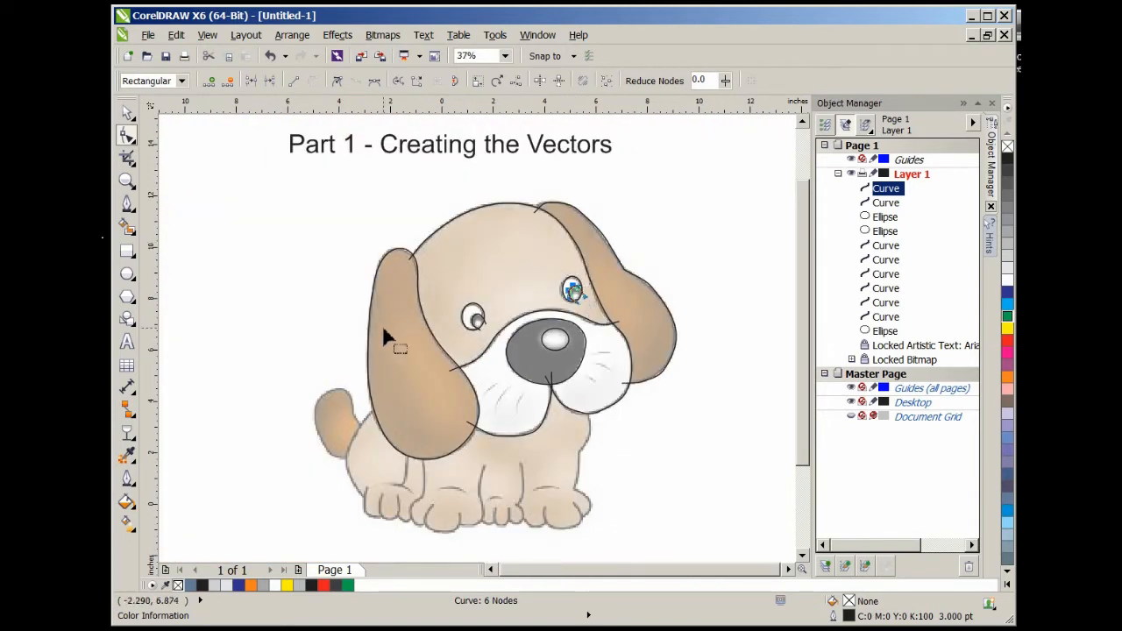
click(127, 113)
click(262, 204)
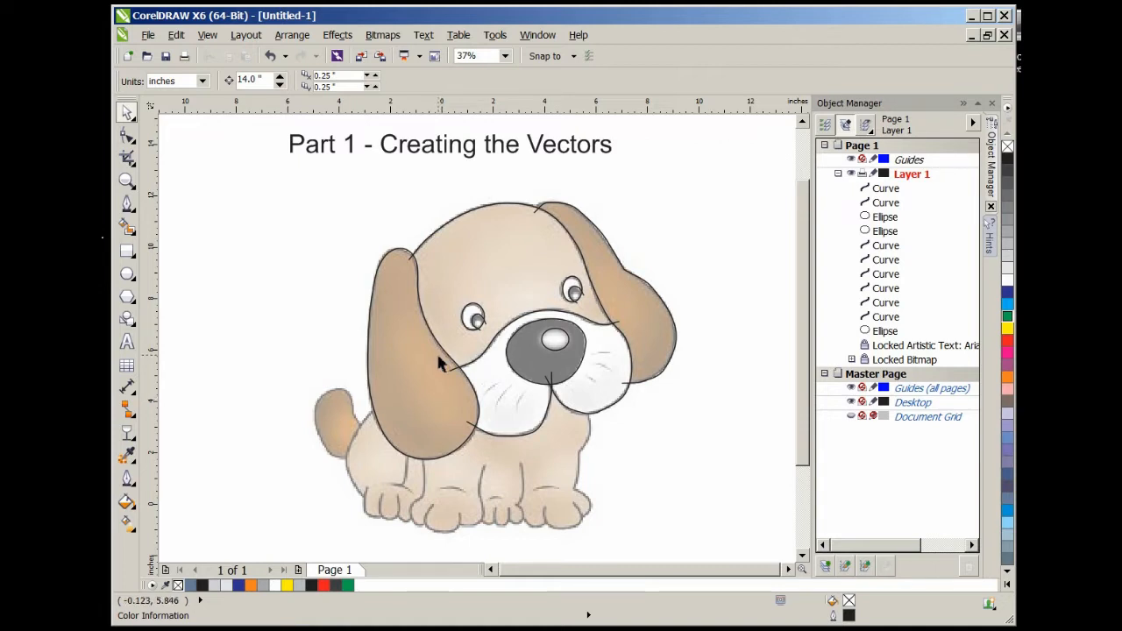
Create a closed shape of the left ear with Smart Fill, using an olive green fill (C:20 M:0 Y:60 K:20)
click(127, 227)
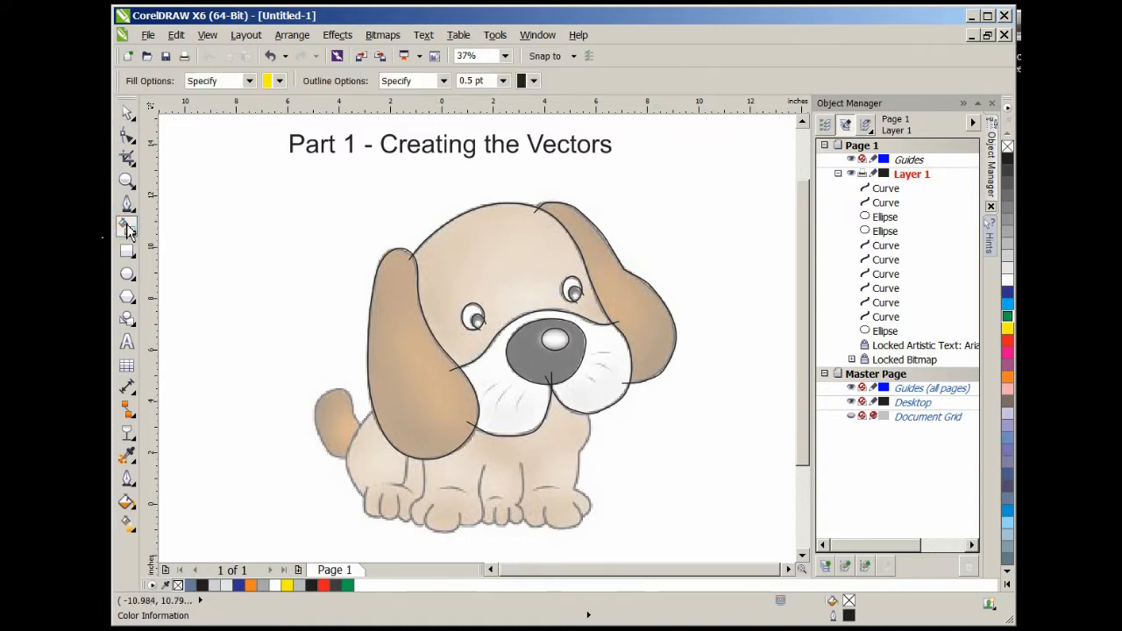
click(279, 81)
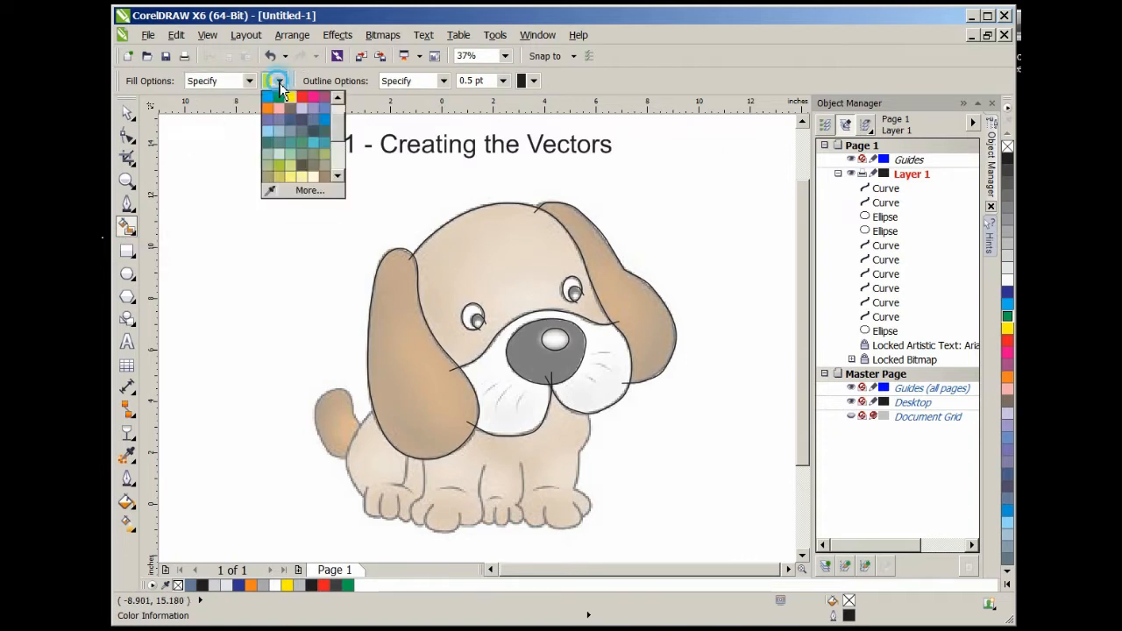
click(327, 157)
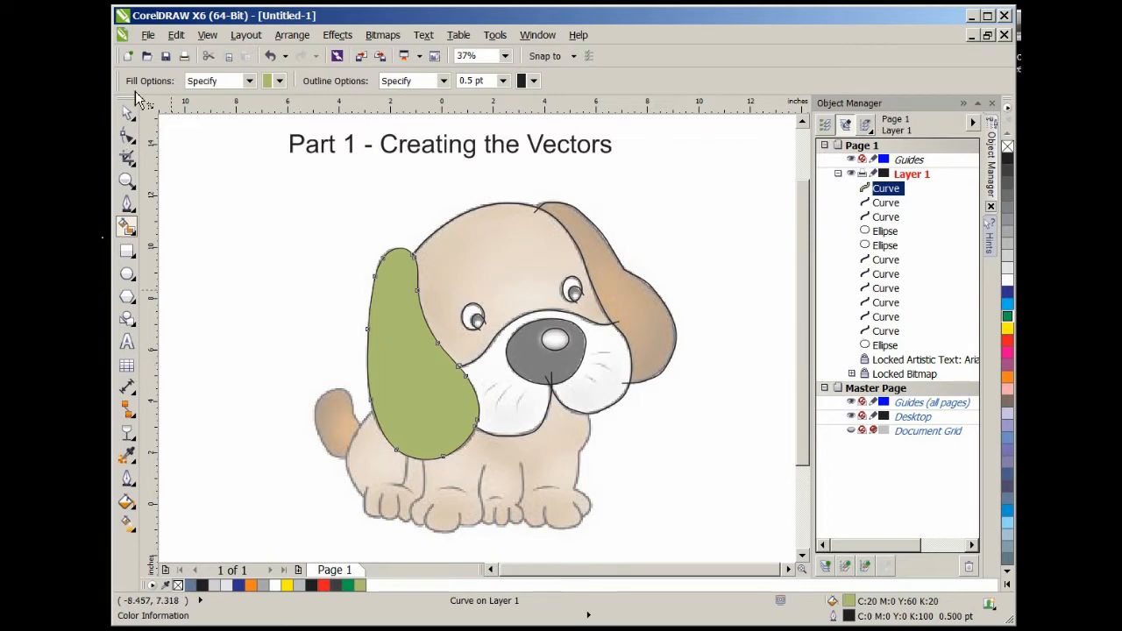
Move the green ear shape off the dog into the empty area beside it, examine its edge, and undo the move
click(127, 113)
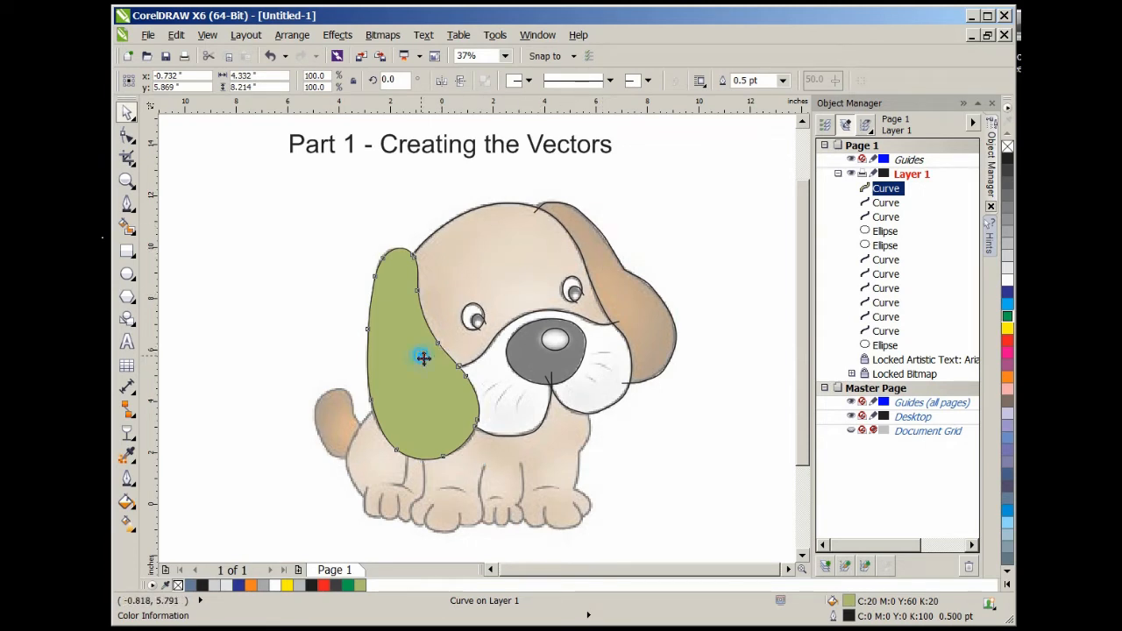
drag(423, 357, 254, 274)
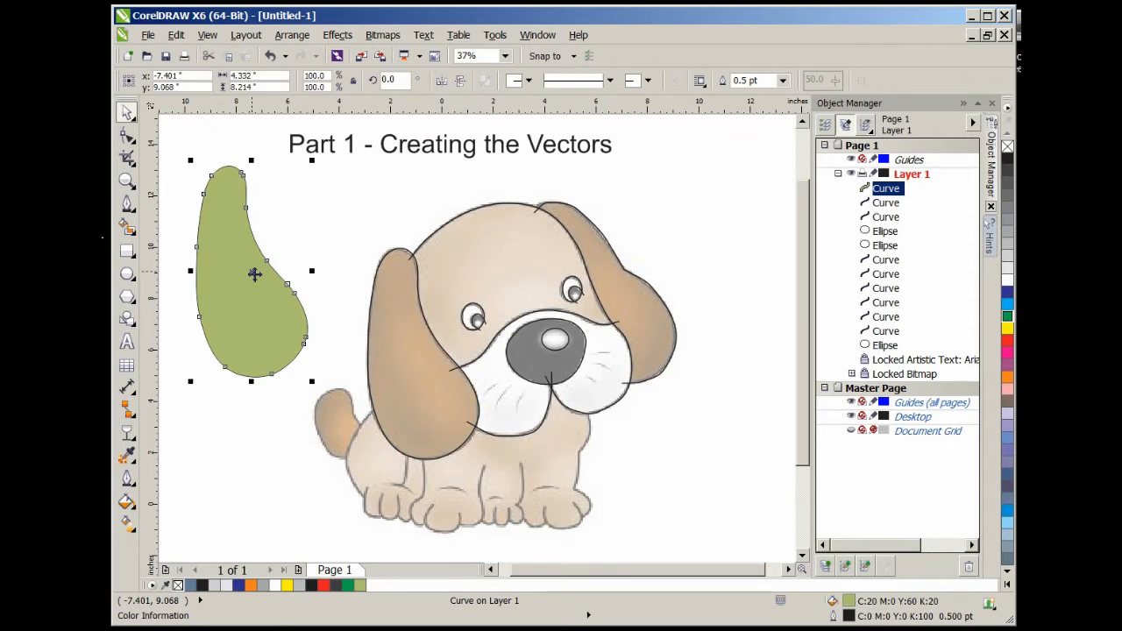
scroll(275, 258, up, 4)
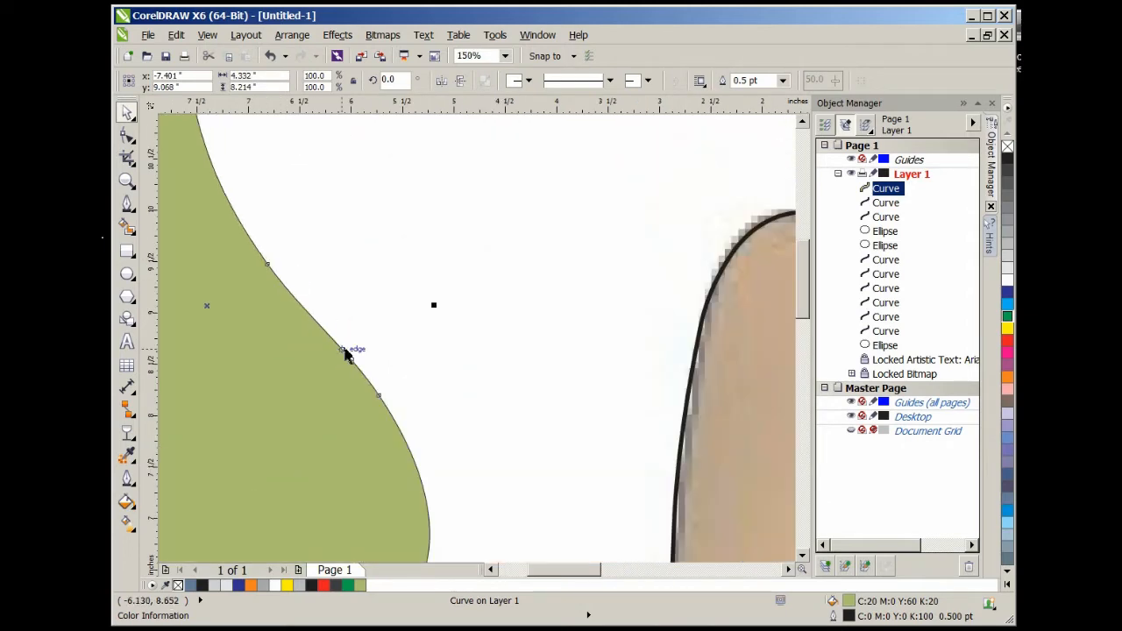
scroll(346, 353, down, 6)
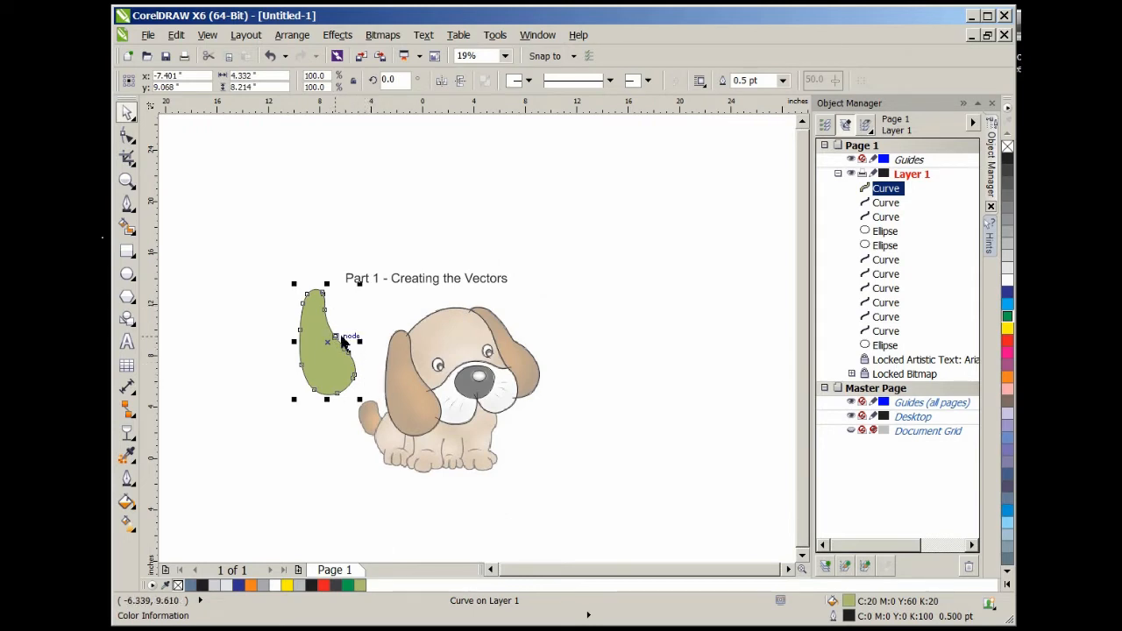
key(ctrl+z)
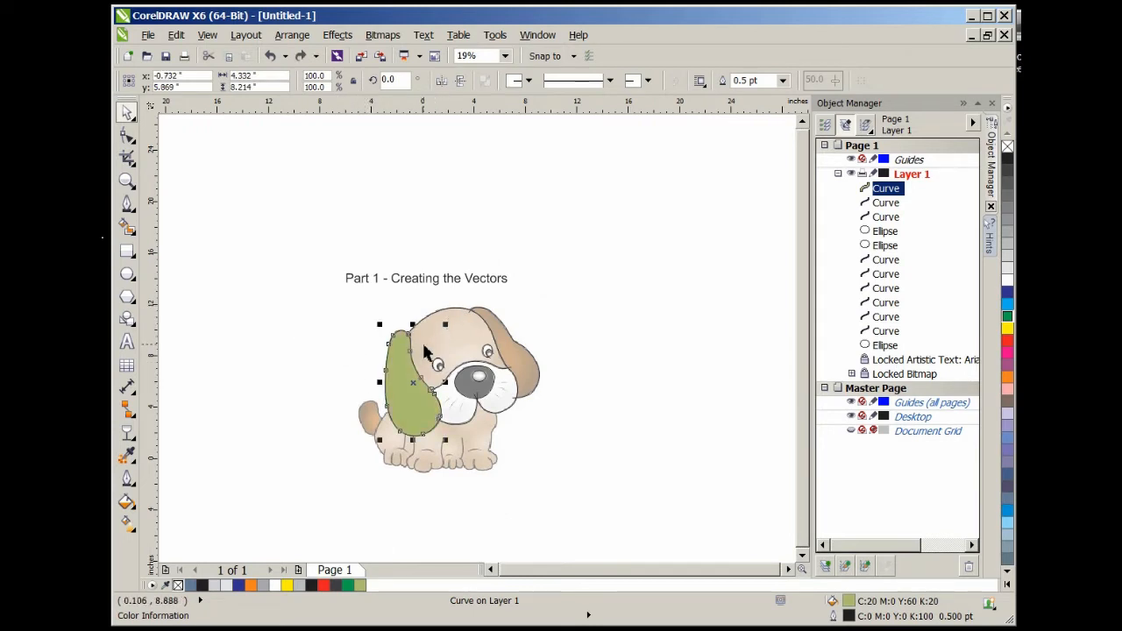
Create olive green Smart Fill shapes for the left pupil, left eye white, head, right pupil and right eye white
scroll(423, 349, up, 2)
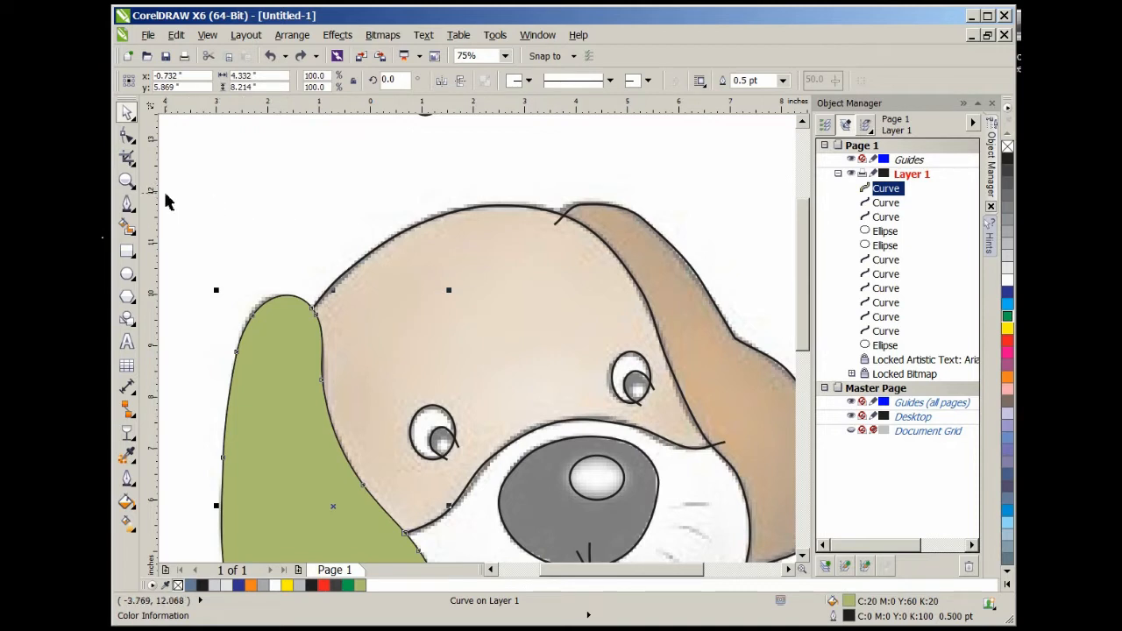
click(128, 227)
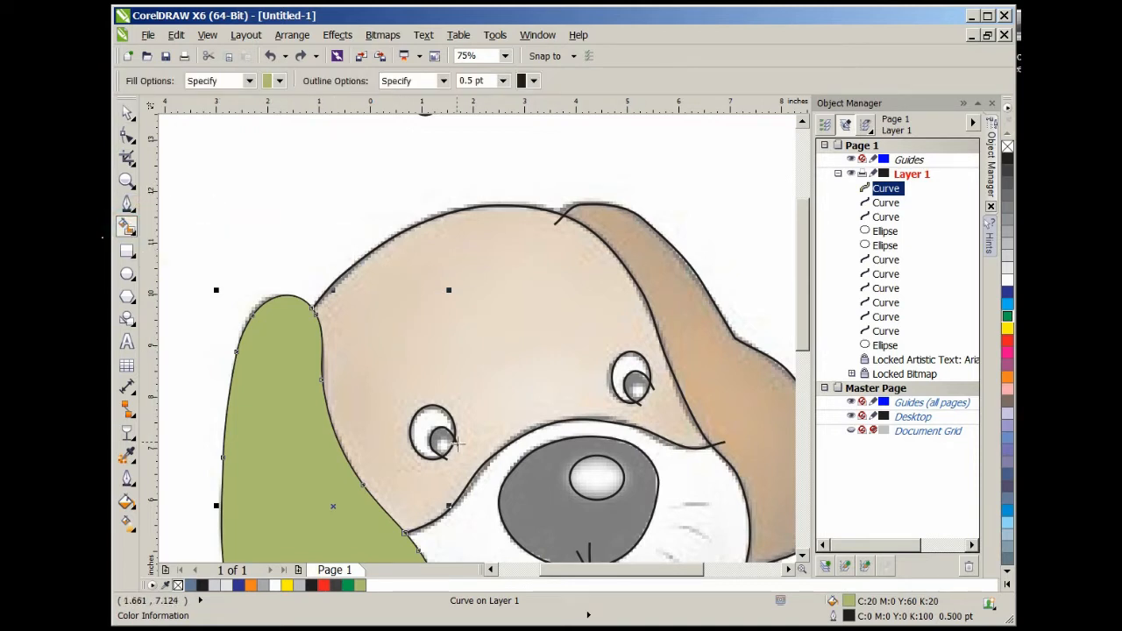
click(443, 441)
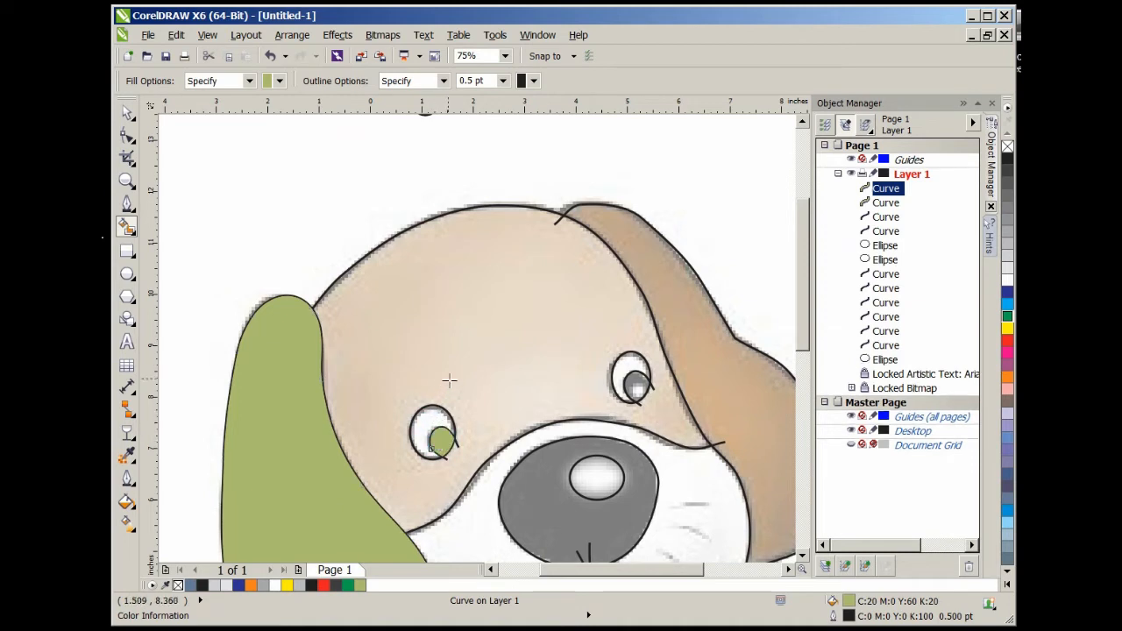
click(431, 422)
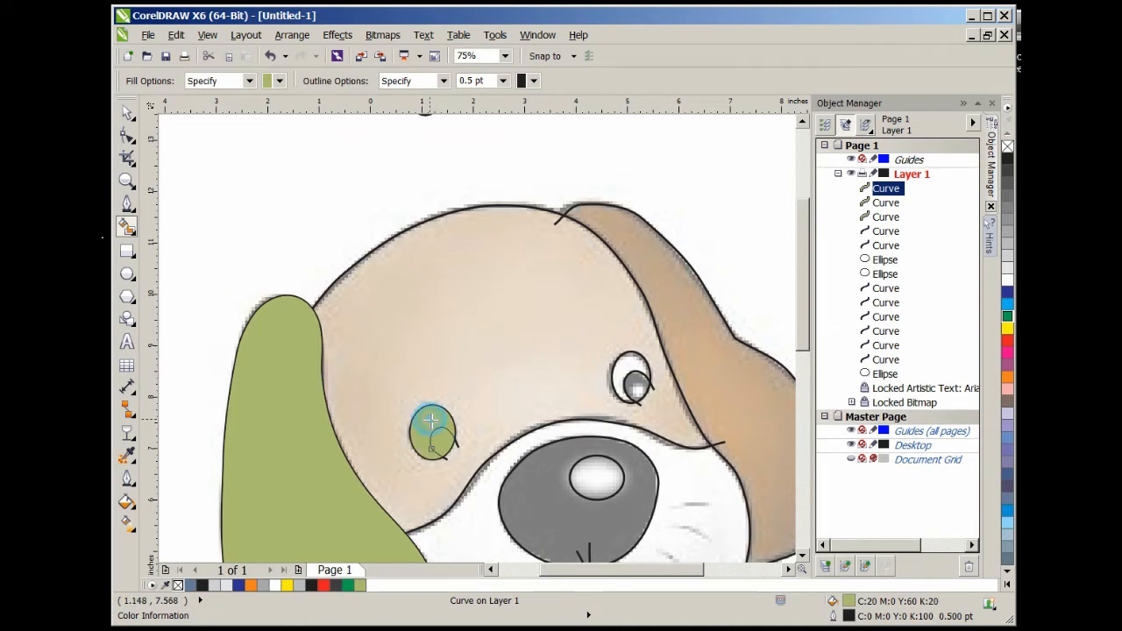
click(453, 367)
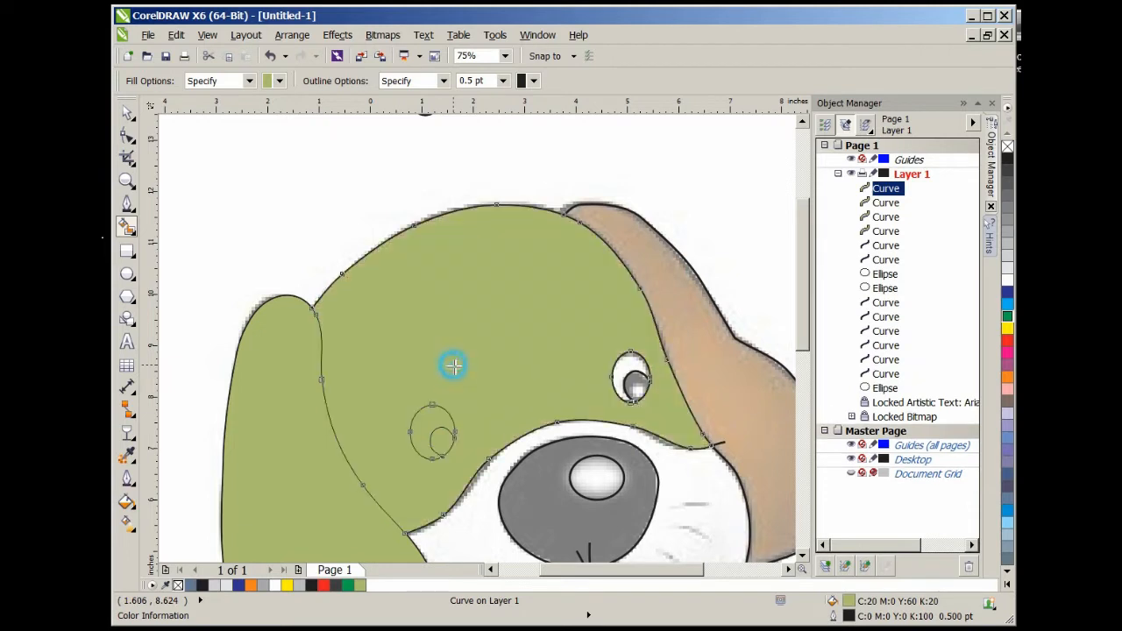
click(634, 388)
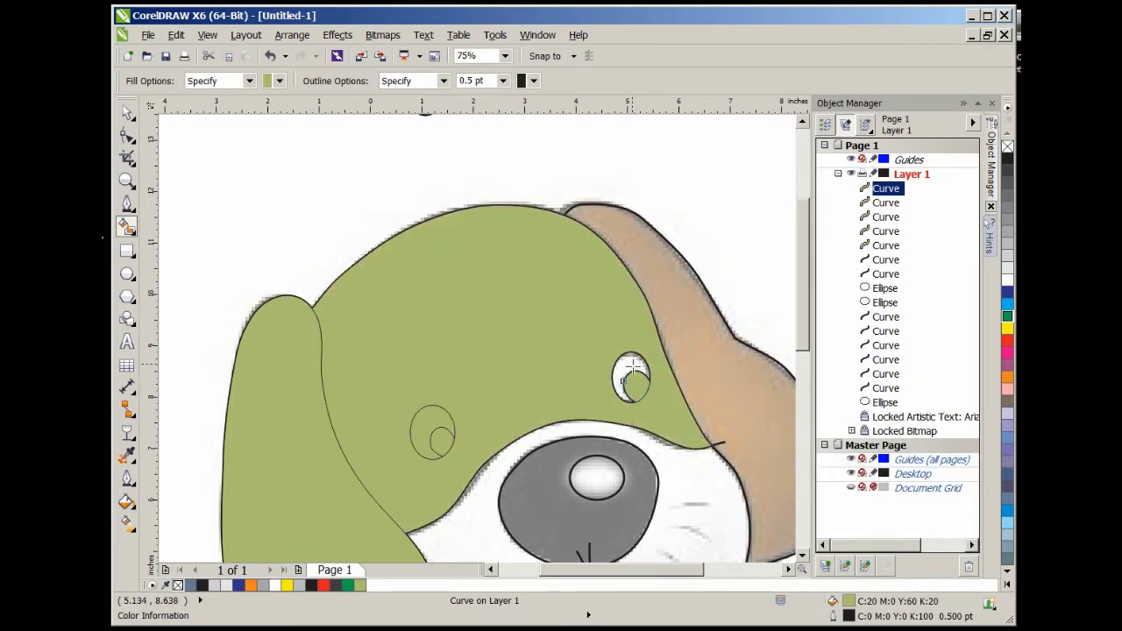
click(629, 362)
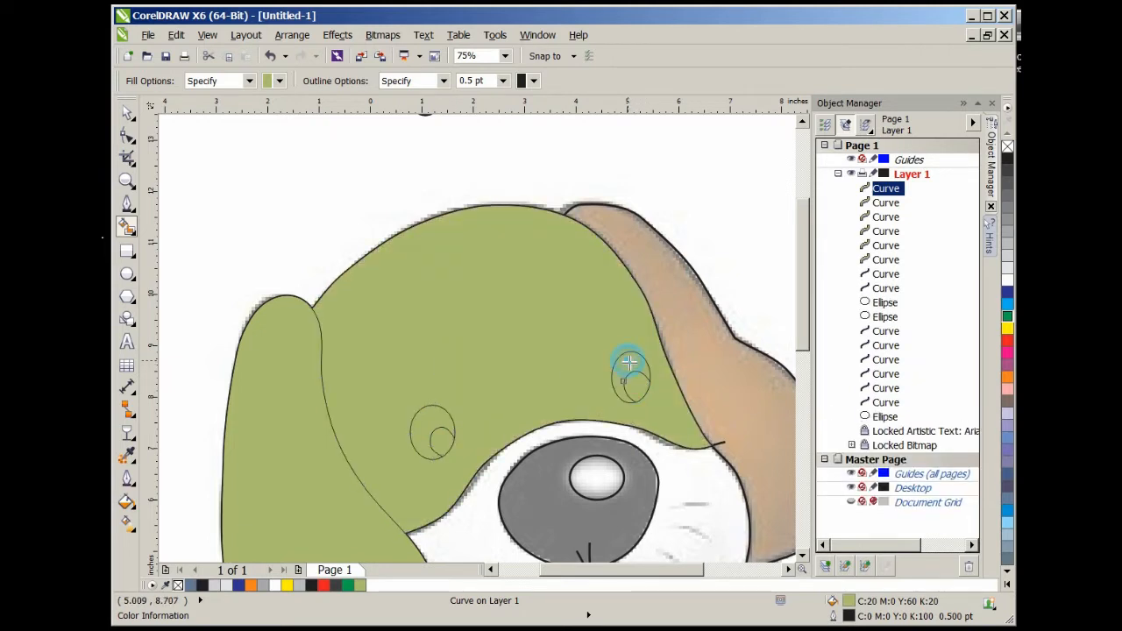
Create olive green Smart Fill shapes for the nose highlight, nose, muzzle and right ear
click(600, 473)
click(563, 488)
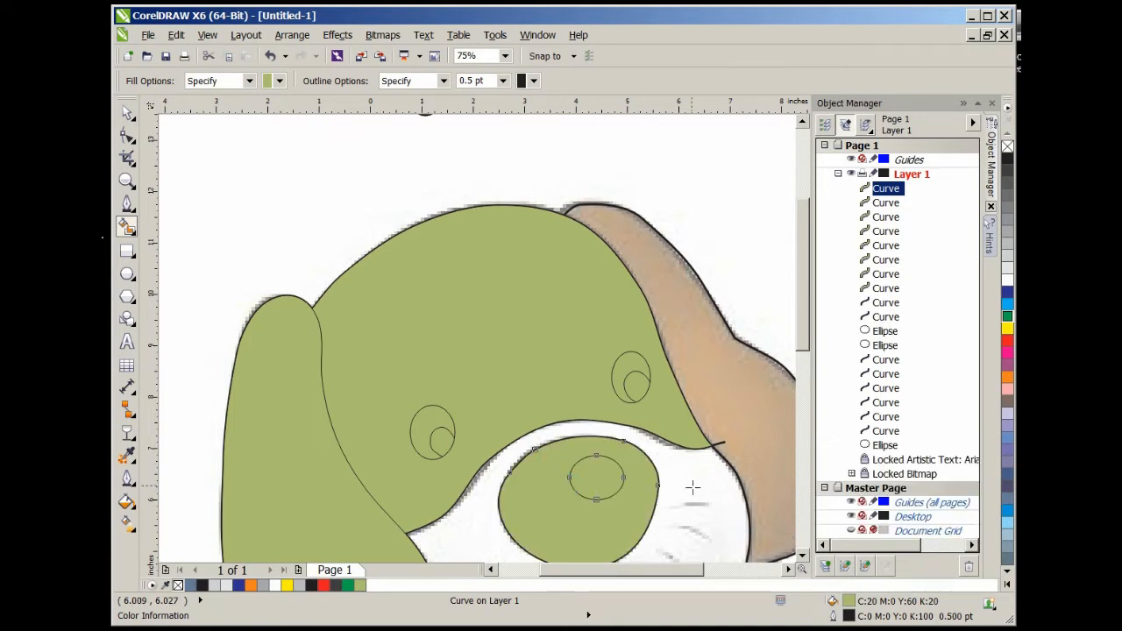
click(691, 484)
click(737, 387)
scroll(553, 374, down, 2)
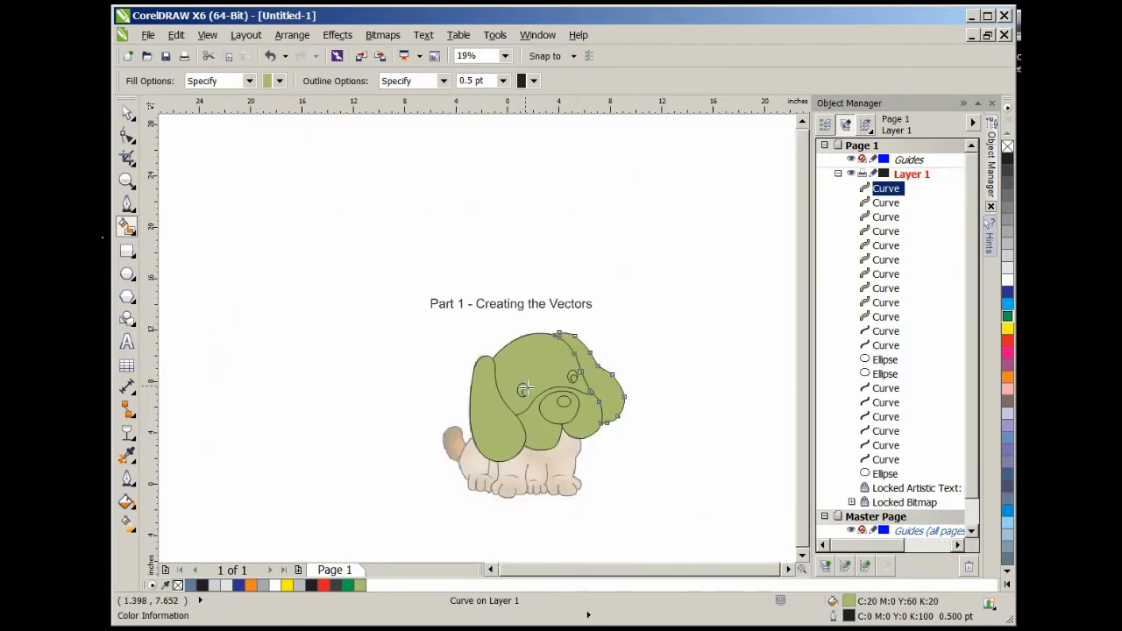
Select the ten olive green Smart Fill shapes on Layer 1 to see which parts of the dog they cover
scroll(597, 436, up, 3)
scroll(706, 342, down, 2)
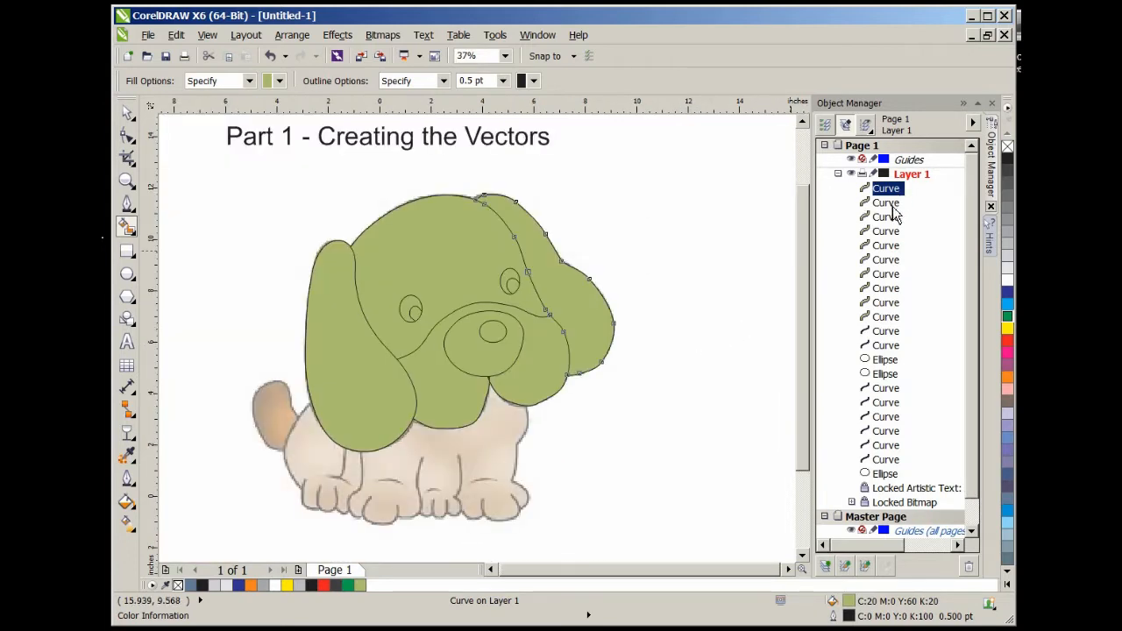
shift+click(886, 318)
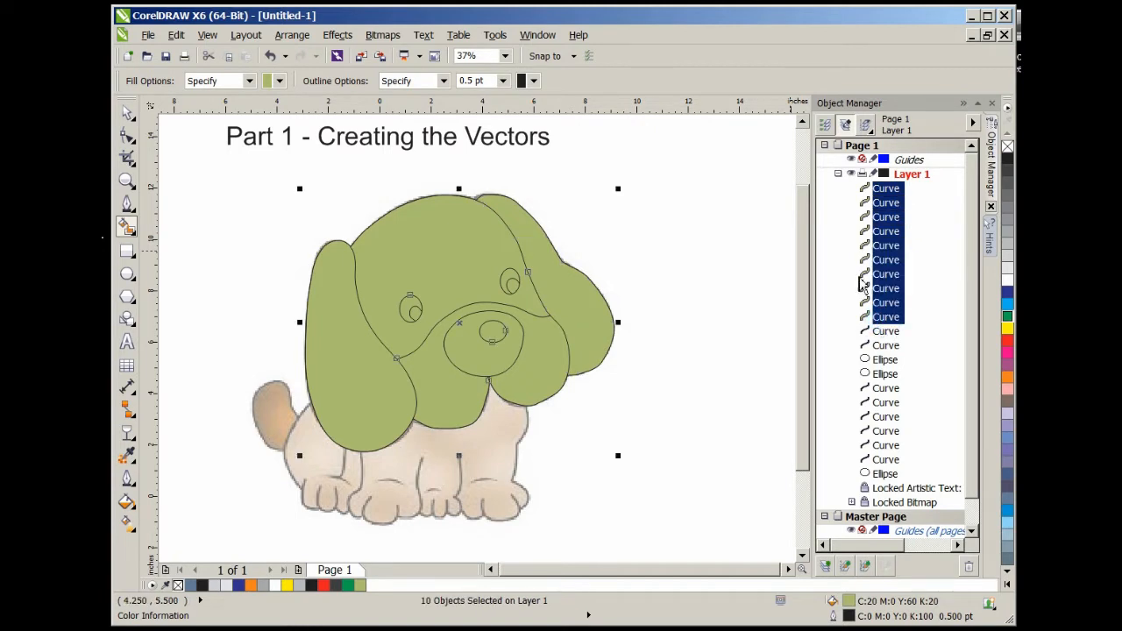
scroll(551, 376, down, 2)
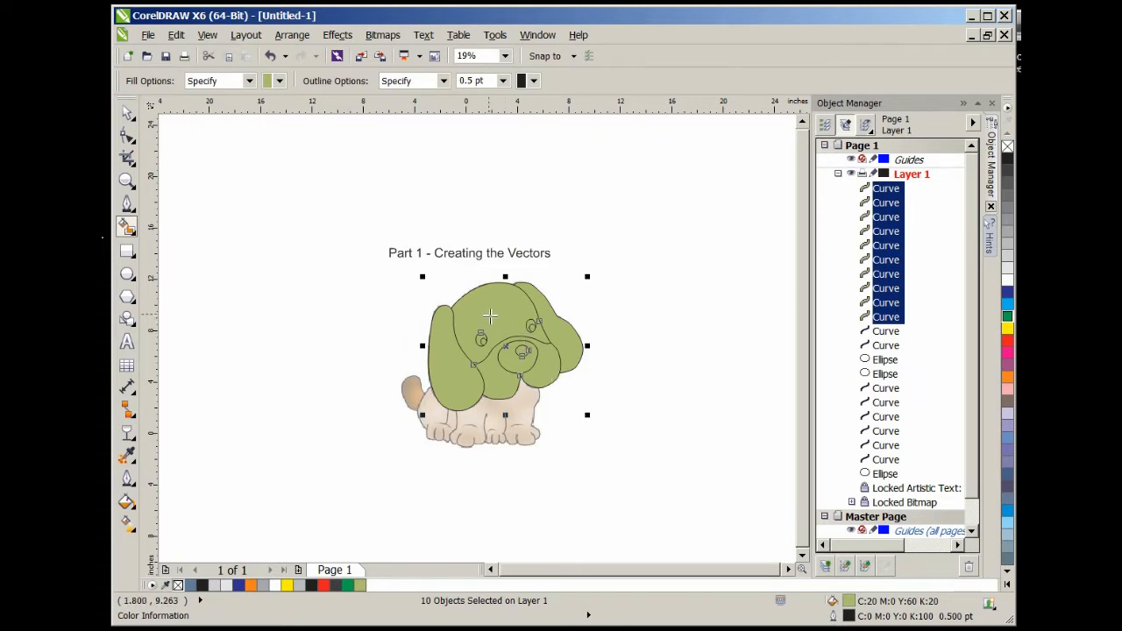
Create another olive green Smart Fill shape over the head and deselect it
click(488, 316)
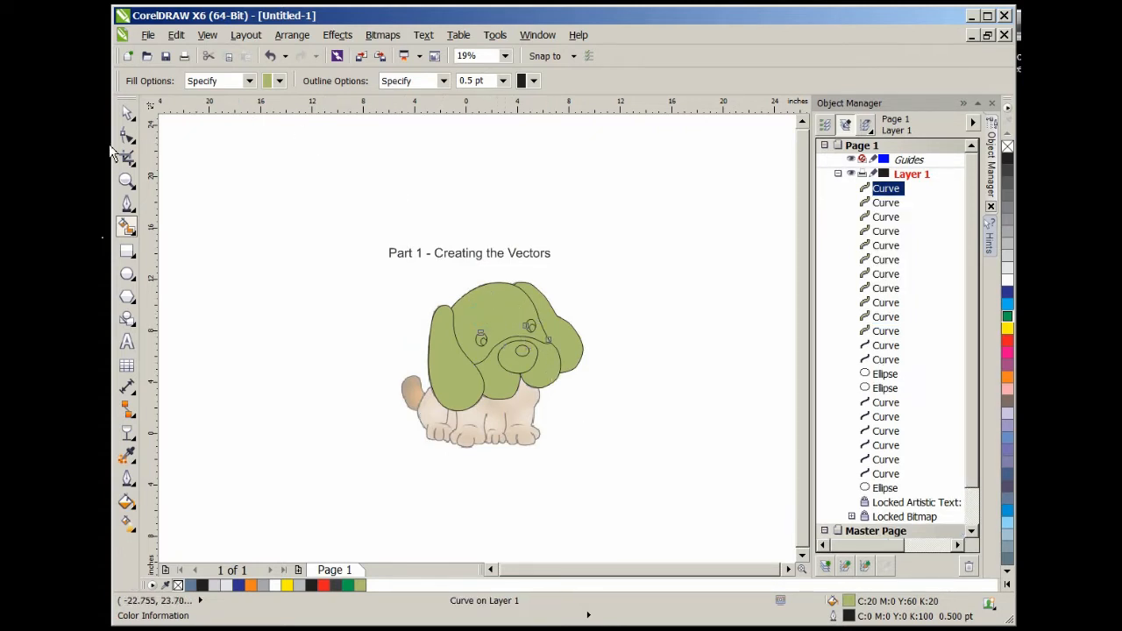
click(128, 117)
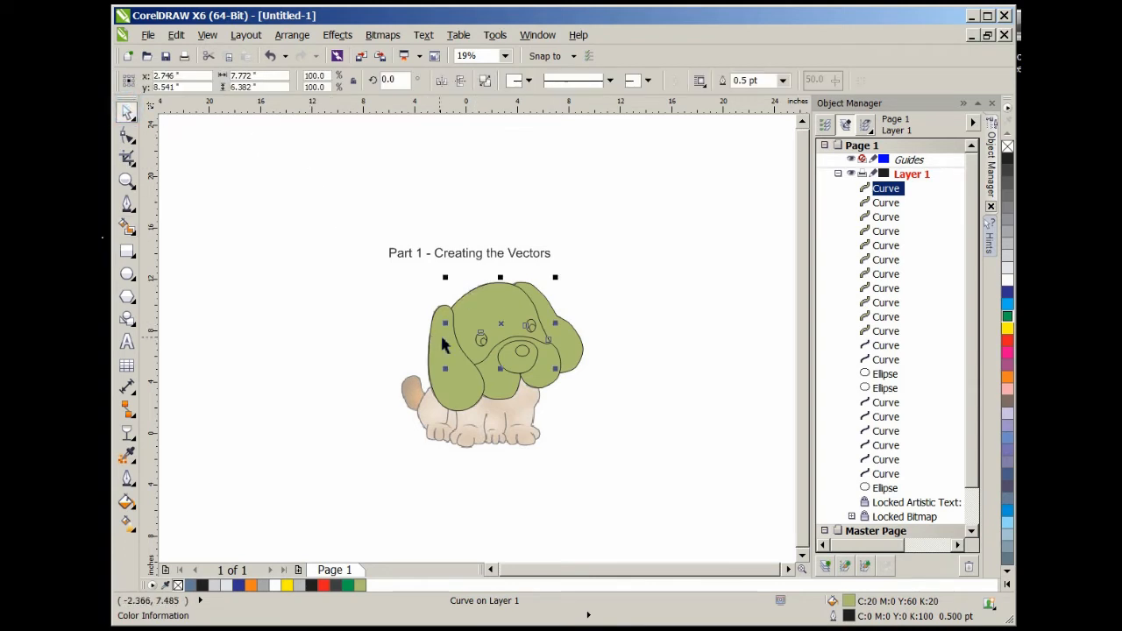
scroll(447, 342, up, 2)
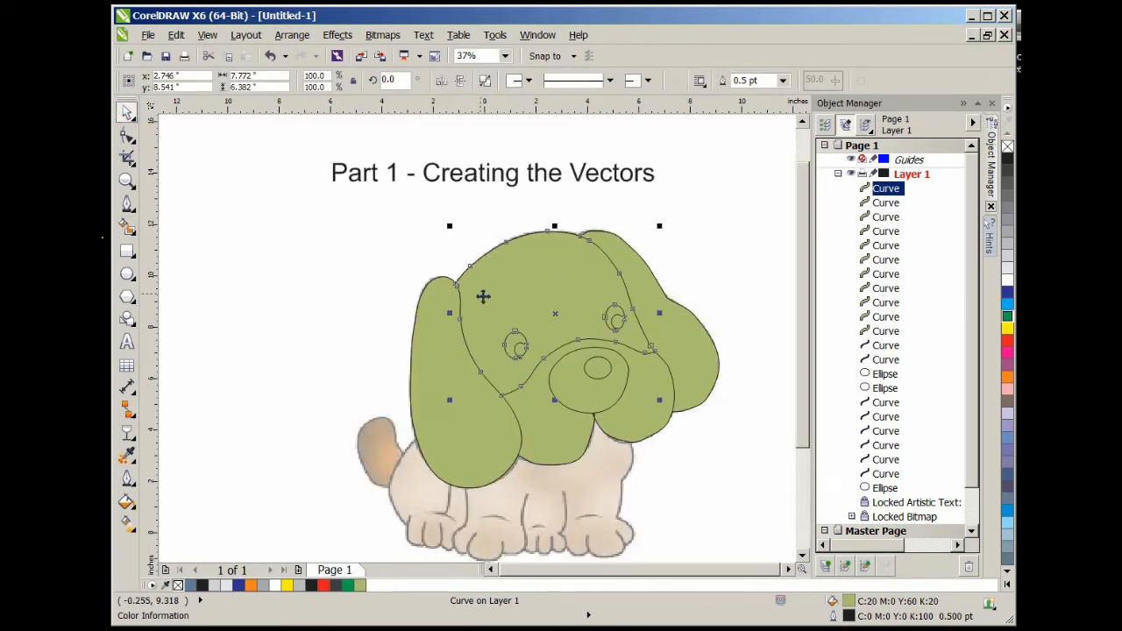
click(384, 240)
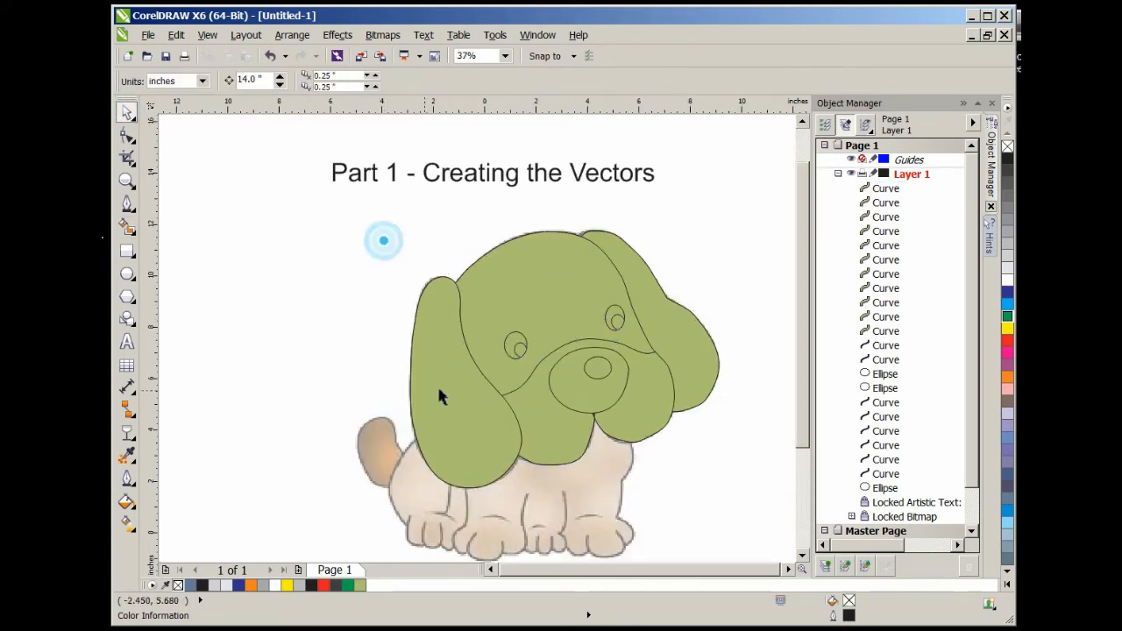
Move the left ear, the topmost head shape and the right ear together 14 inches to the right
click(442, 390)
shift+click(615, 259)
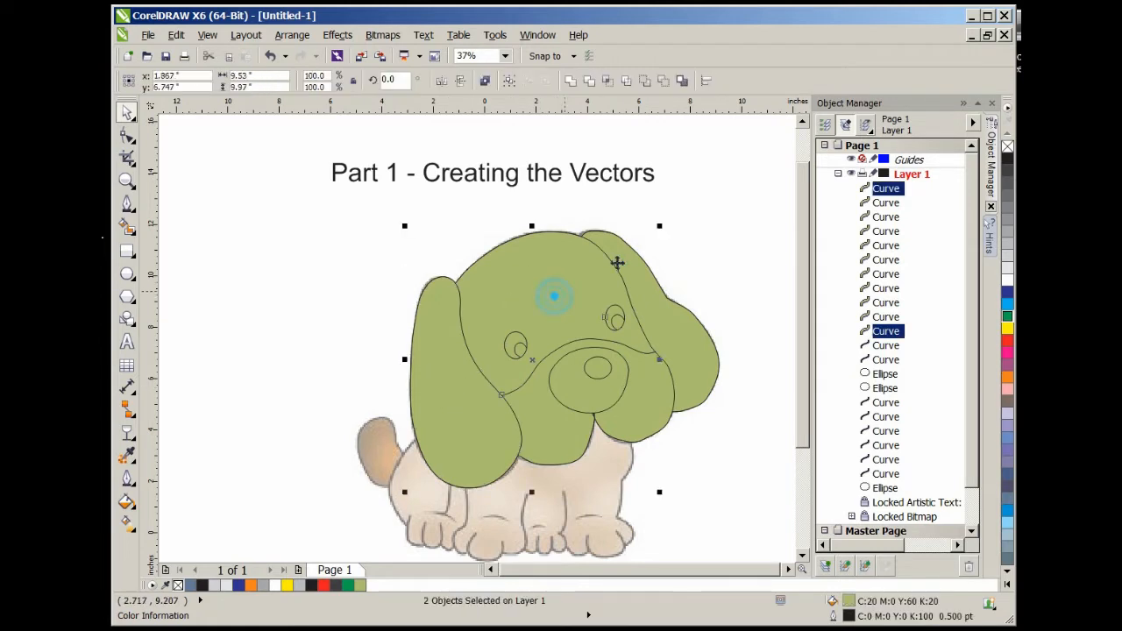
shift+click(658, 324)
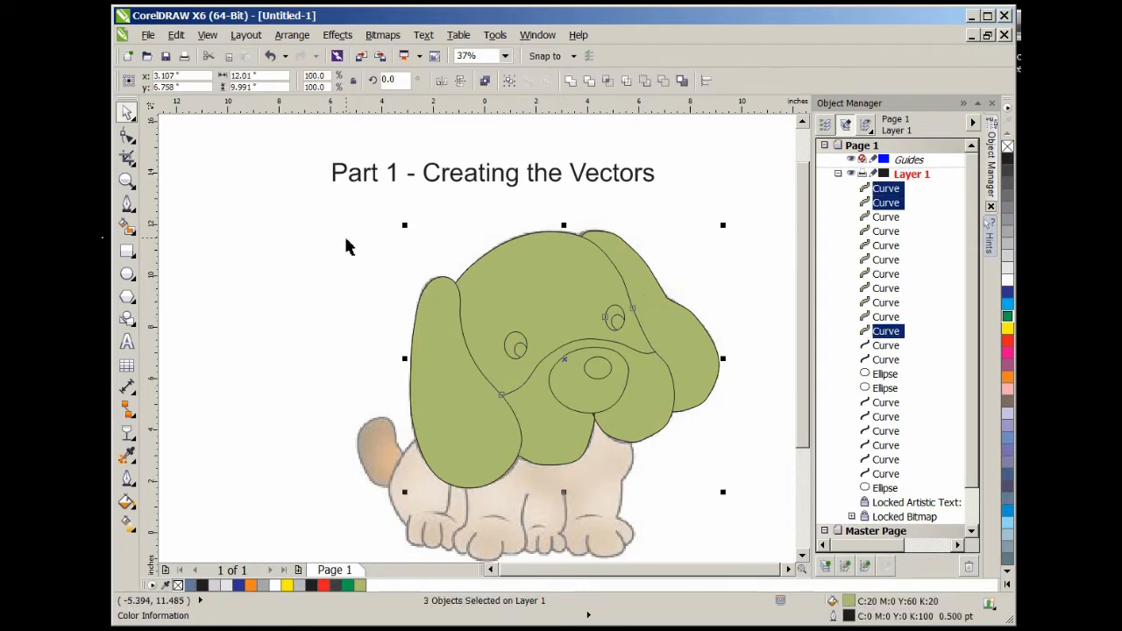
key(shift+Right)
key(shift+Right)
key(shift+Right)
key(shift+Right)
key(shift+Right)
key(shift+Right)
key(shift+Right)
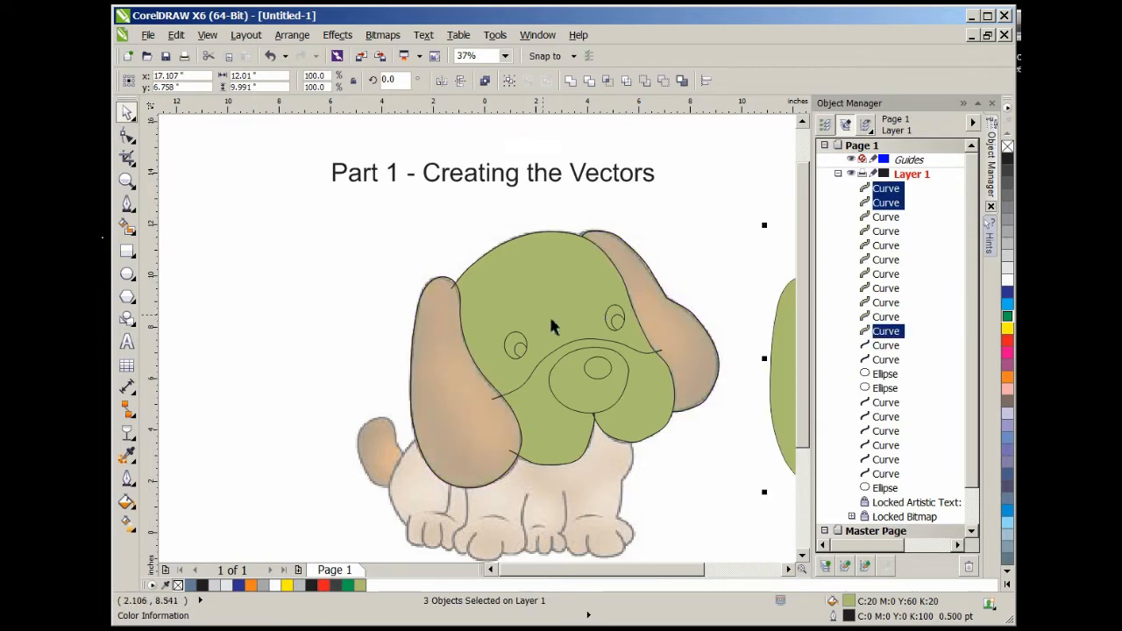
Move the green muzzle shape 14 inches to the right, beside the traced dog
click(545, 424)
key(shift+Right)
key(shift+Right)
key(shift+Right)
key(shift+Right)
key(shift+Right)
key(shift+Right)
key(shift+Right)
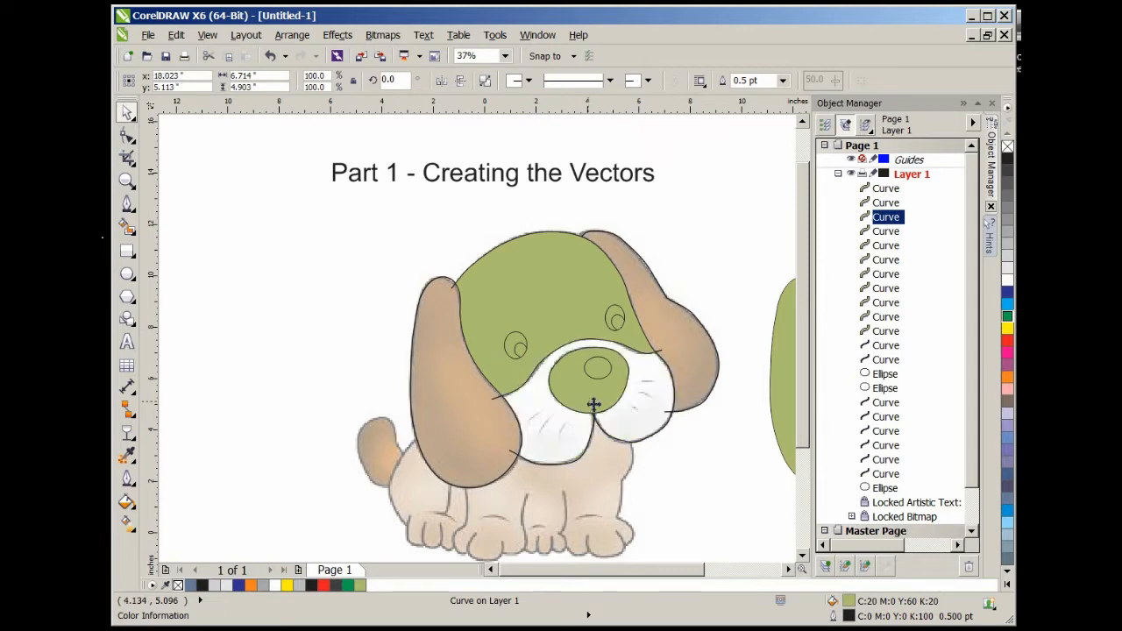
Move the green nose shape and its highlight shape 14 inches to the right
click(608, 400)
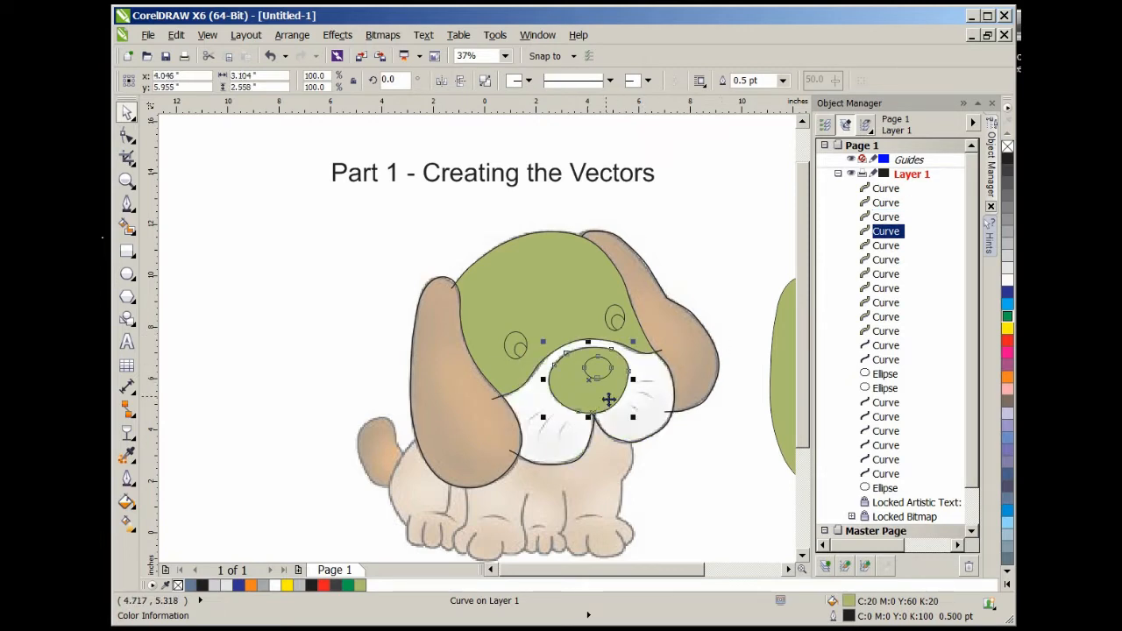
key(shift+Right)
key(shift+Right)
key(shift+Right)
key(shift+Right)
key(shift+Right)
key(shift+Right)
key(shift+Right)
click(600, 372)
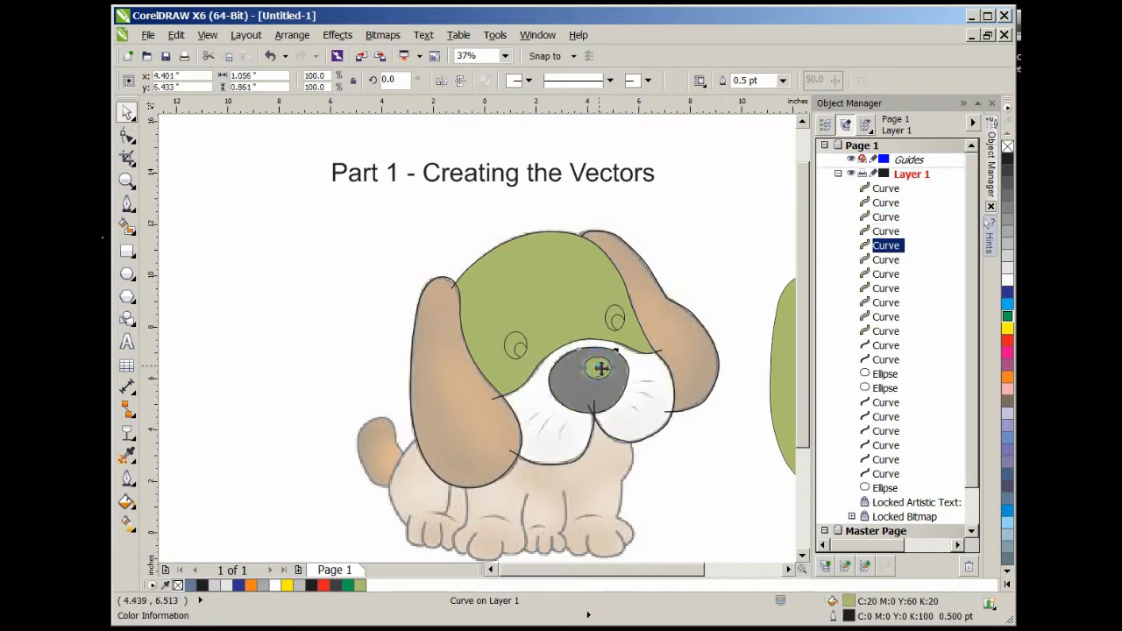
key(shift+Right)
key(shift+Right)
key(shift+Right)
key(shift+Right)
key(shift+Right)
key(shift+Right)
key(shift+Right)
Move the remaining green head shape 14 inches to the right, off the traced dog
click(567, 276)
key(shift+Right)
key(shift+Right)
key(shift+Right)
key(shift+Right)
key(shift+Right)
key(shift+Right)
key(shift+Right)
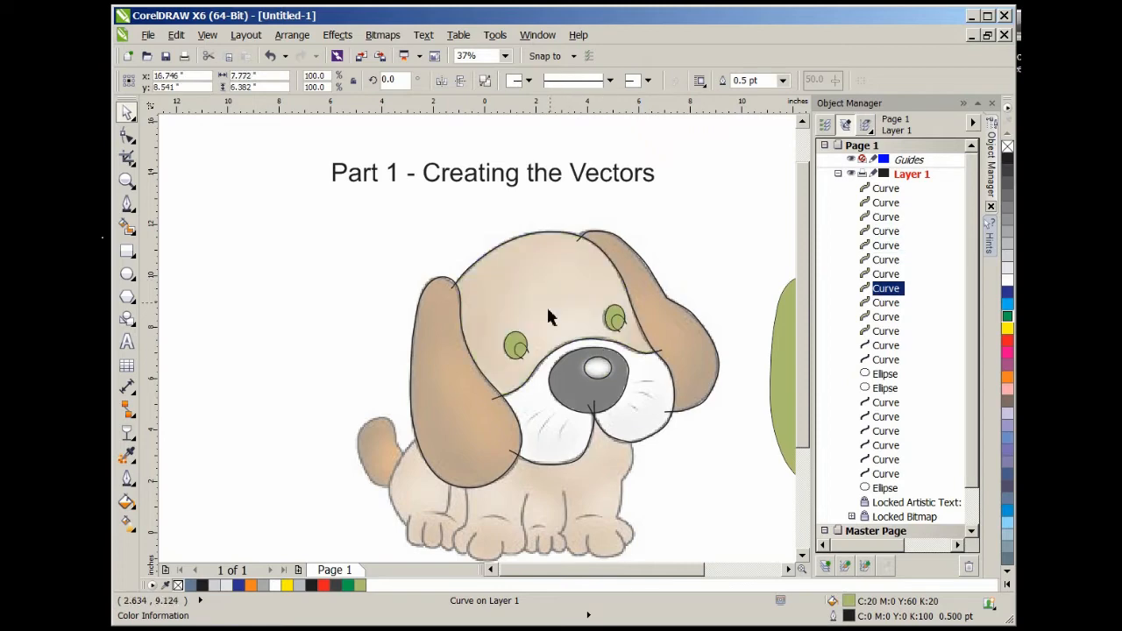
Try moving the left pupil and left eye white shapes 14 inches to the right, and undo both moves
scroll(526, 348, up, 4)
click(511, 362)
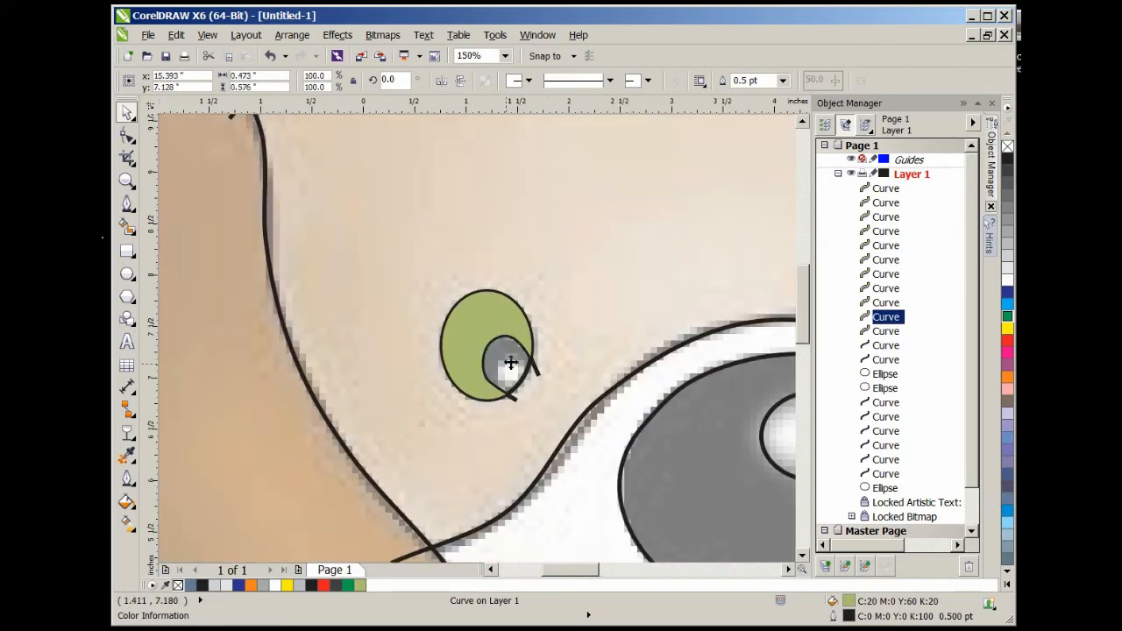
click(480, 327)
key(shift+Right)
key(shift+Right)
key(shift+Right)
key(shift+Right)
key(shift+Right)
key(shift+Right)
key(shift+Right)
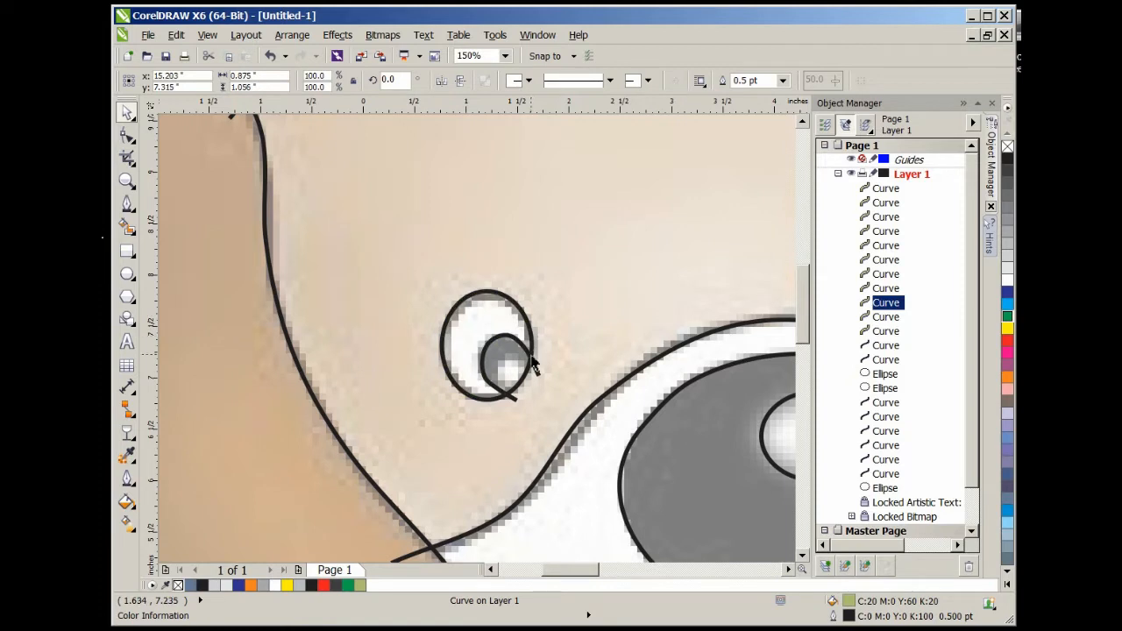
key(ctrl+z)
Move the green left pupil and left eye white shapes 14 inches to the right
click(531, 362)
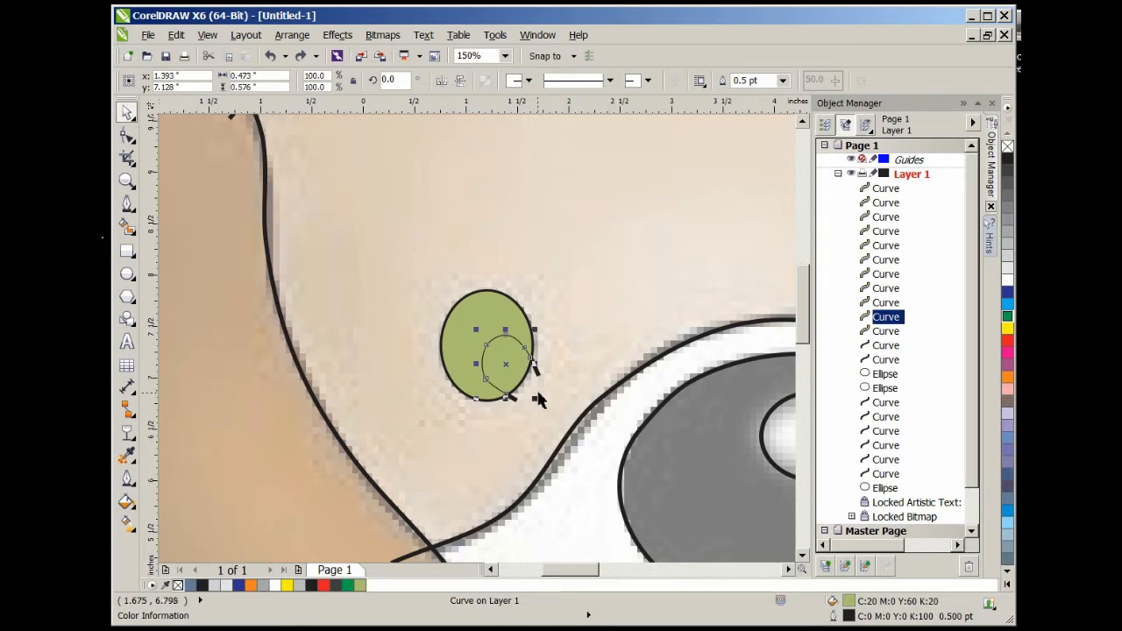
key(ctrl+Page_Up)
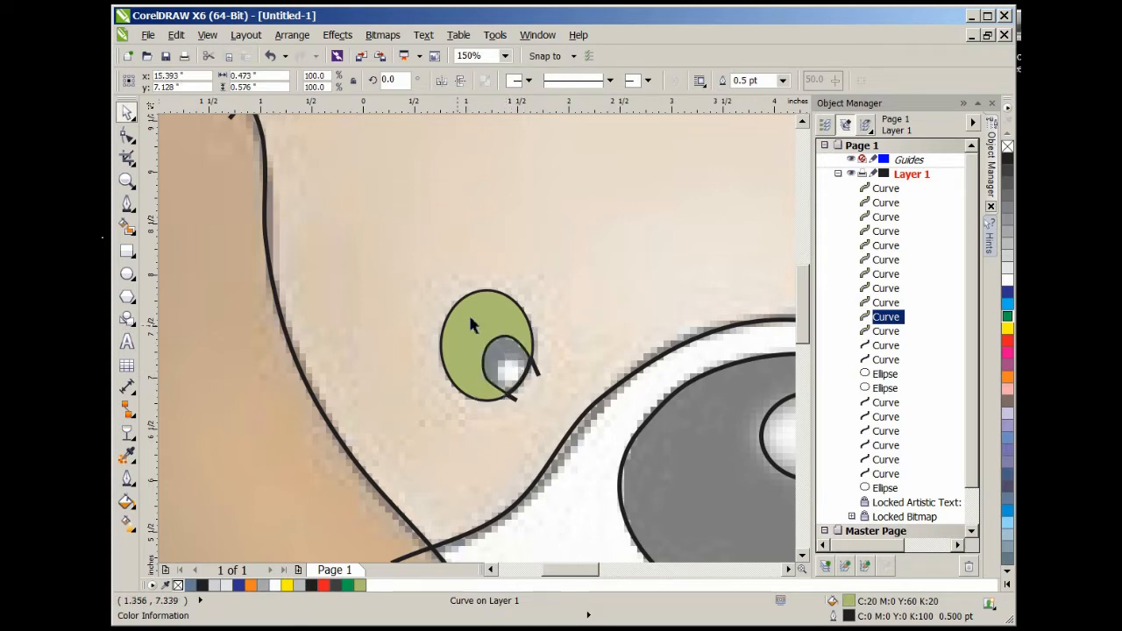
click(488, 319)
key(Right)
scroll(482, 323, down, 2)
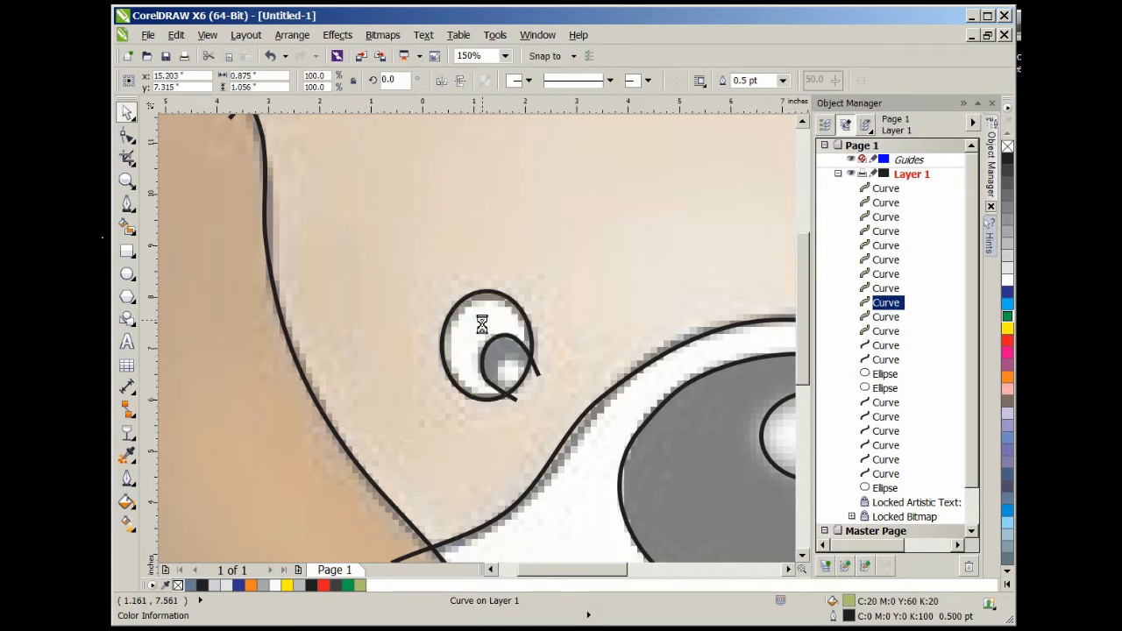
Move the green right pupil and right eye white shapes 14 inches to the right and deselect them
scroll(602, 289, up, 2)
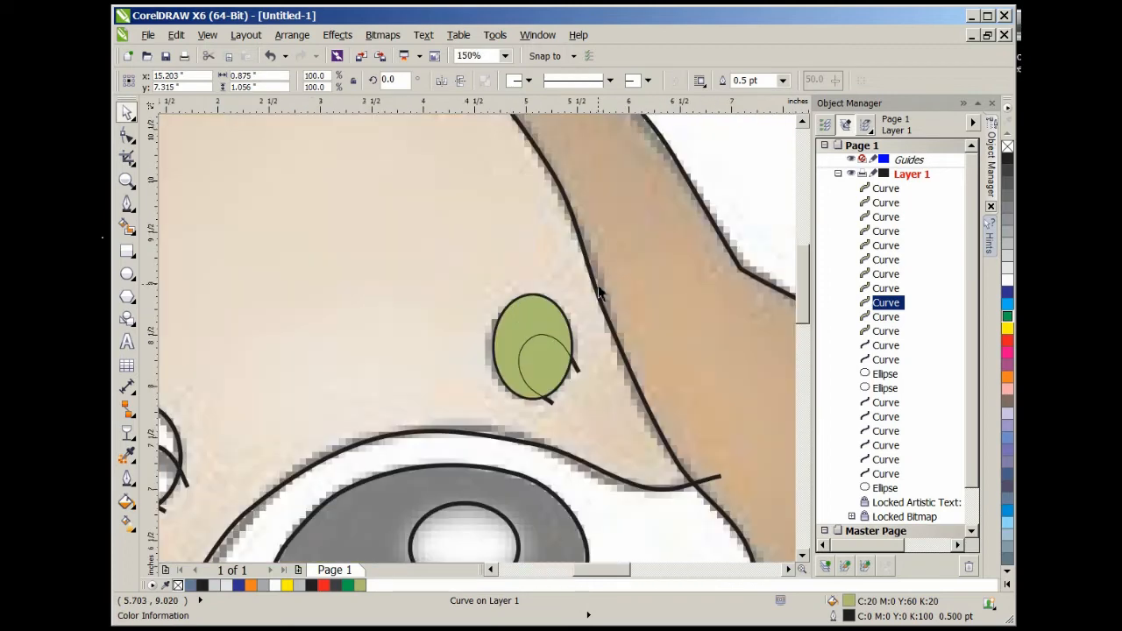
click(557, 362)
key(Right)
click(546, 324)
key(Right)
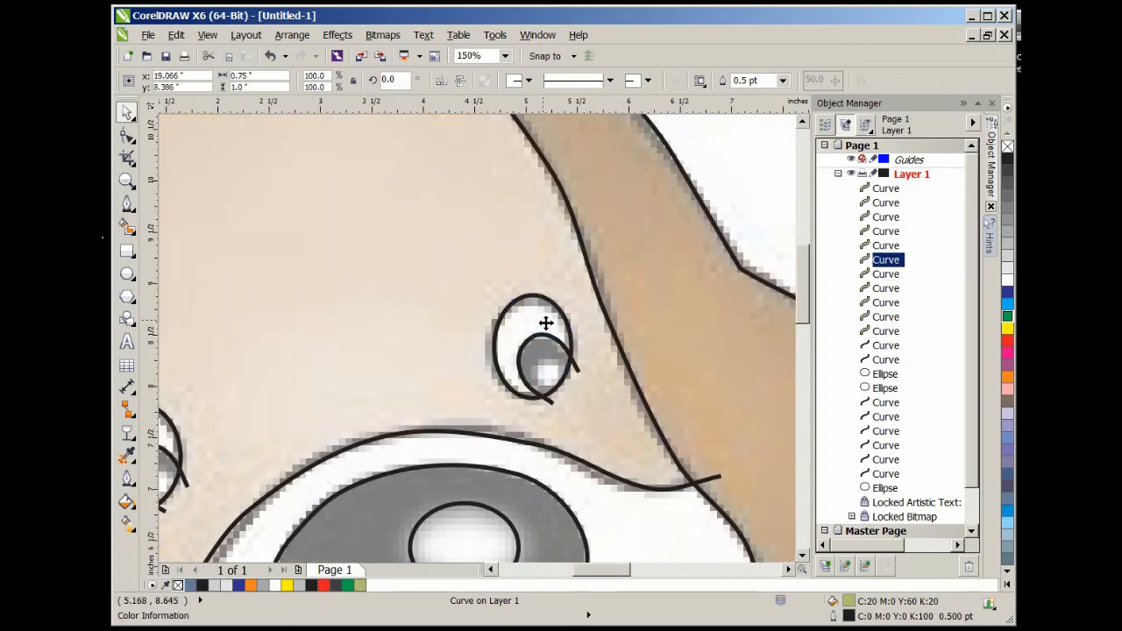
scroll(546, 323, down, 3)
scroll(602, 325, up, 2)
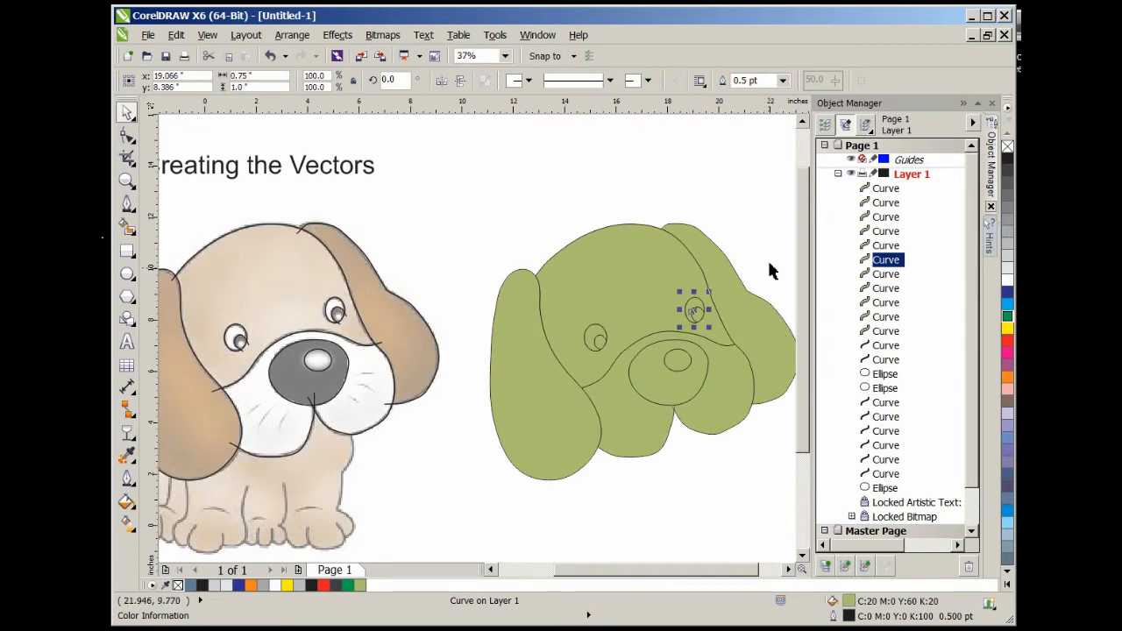
click(751, 237)
Fill both pupils of the moved dog head with black (K:100)
scroll(684, 324, up, 2)
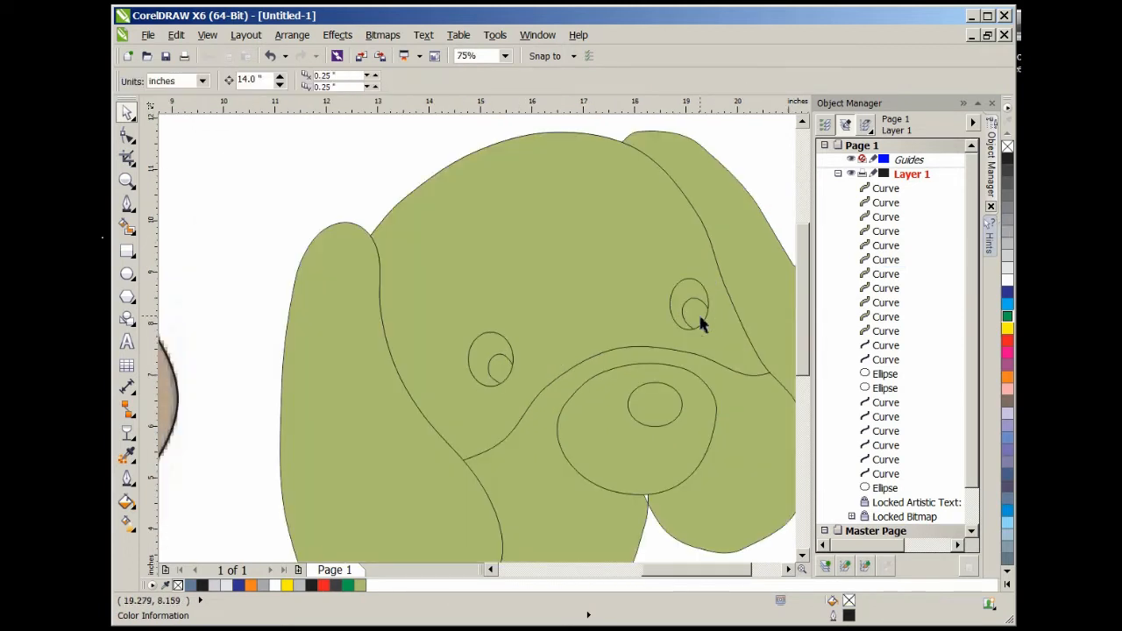
click(698, 317)
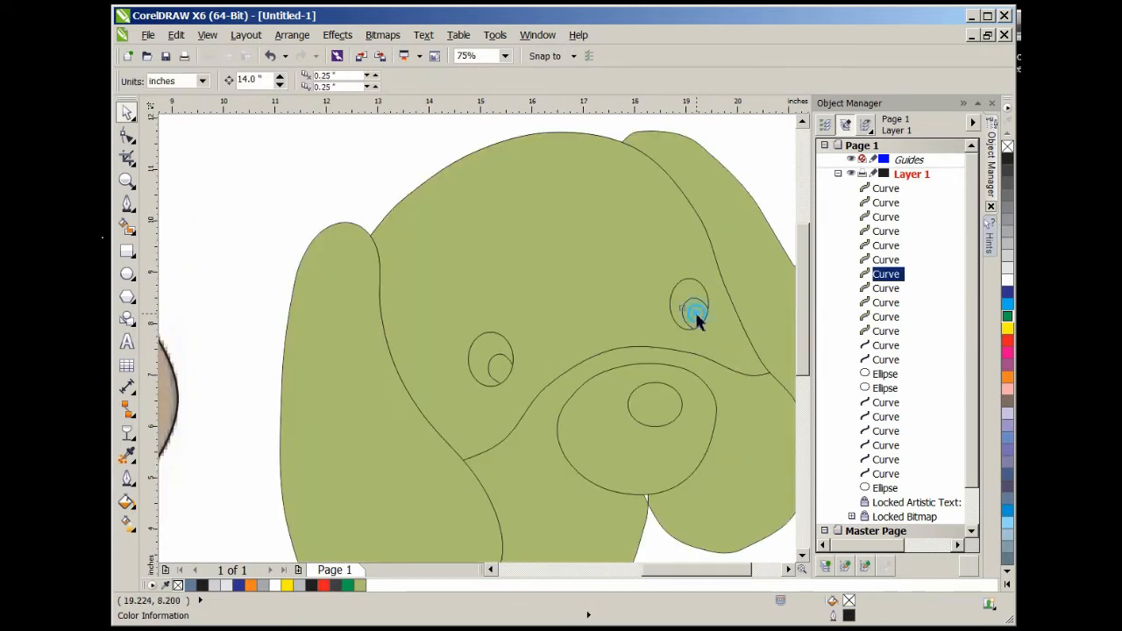
shift+click(502, 370)
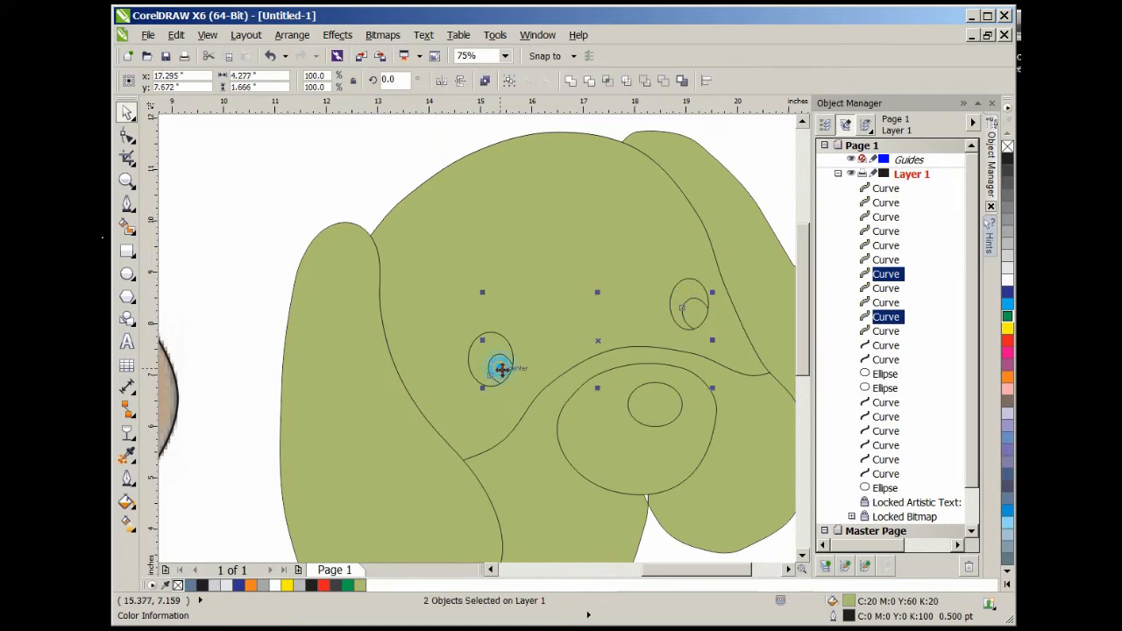
click(1008, 160)
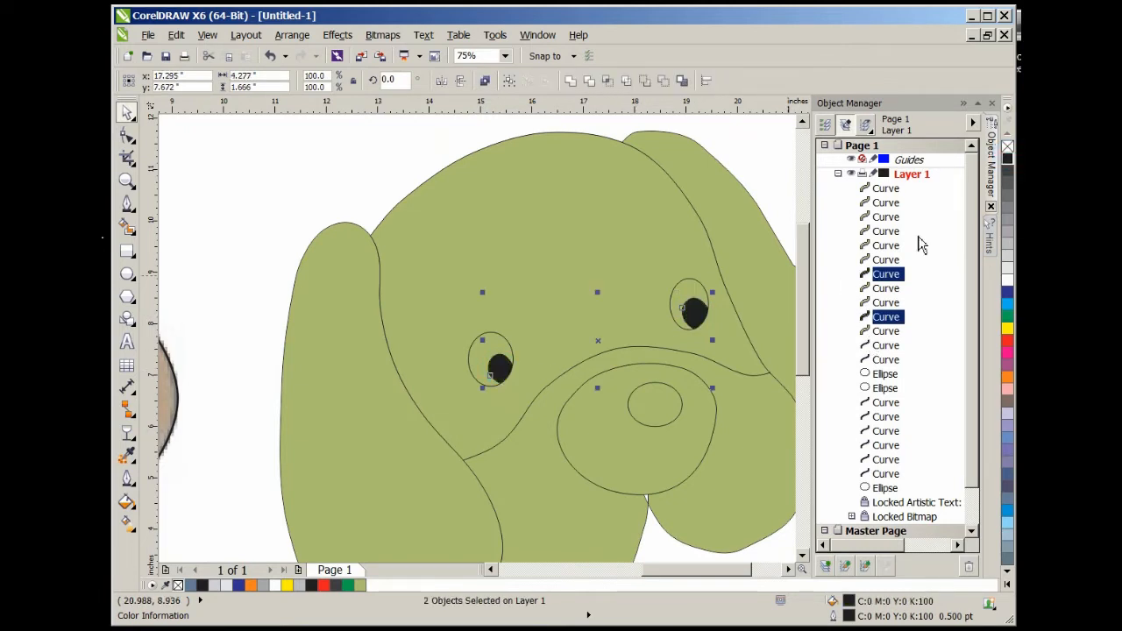
Fill both eye whites and the nose highlight with 20% black (K:20)
click(693, 296)
shift+click(499, 346)
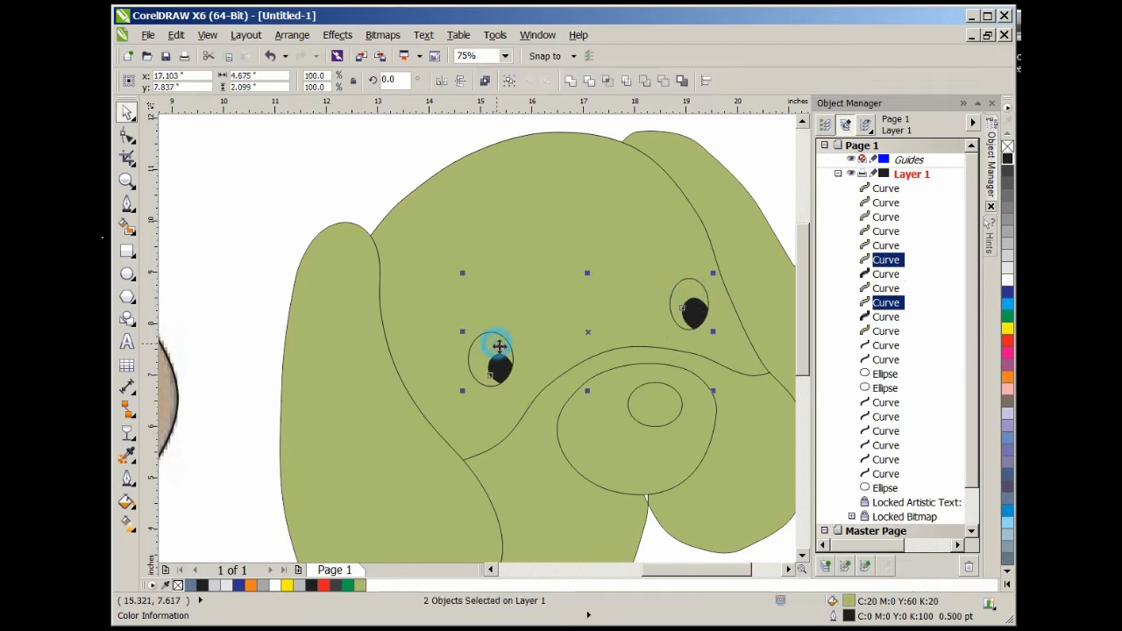
click(1008, 260)
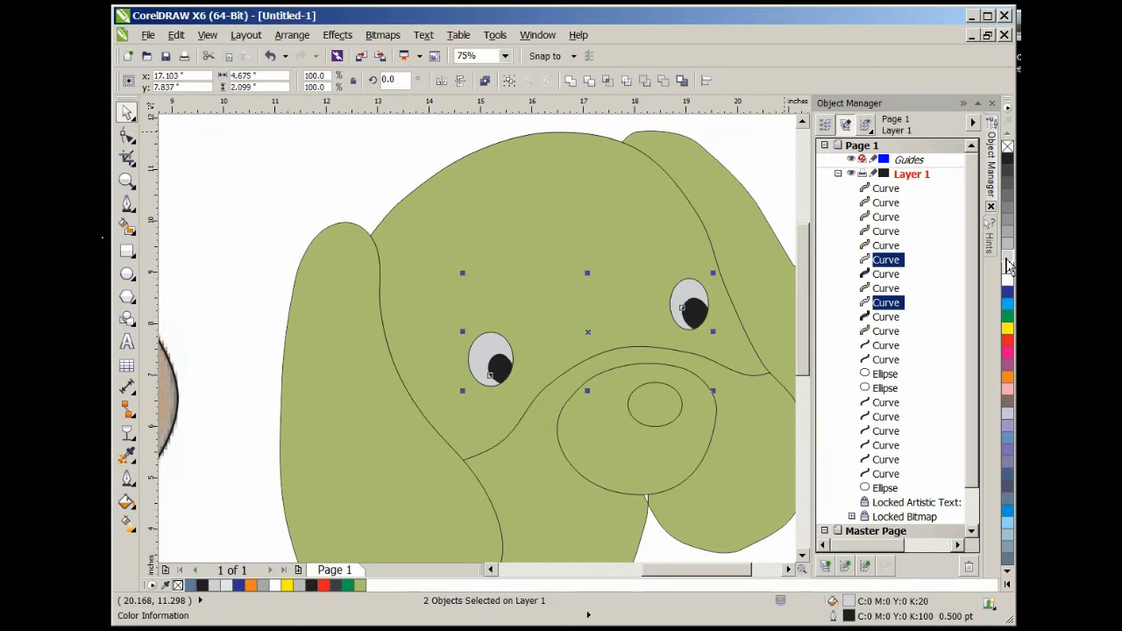
click(658, 405)
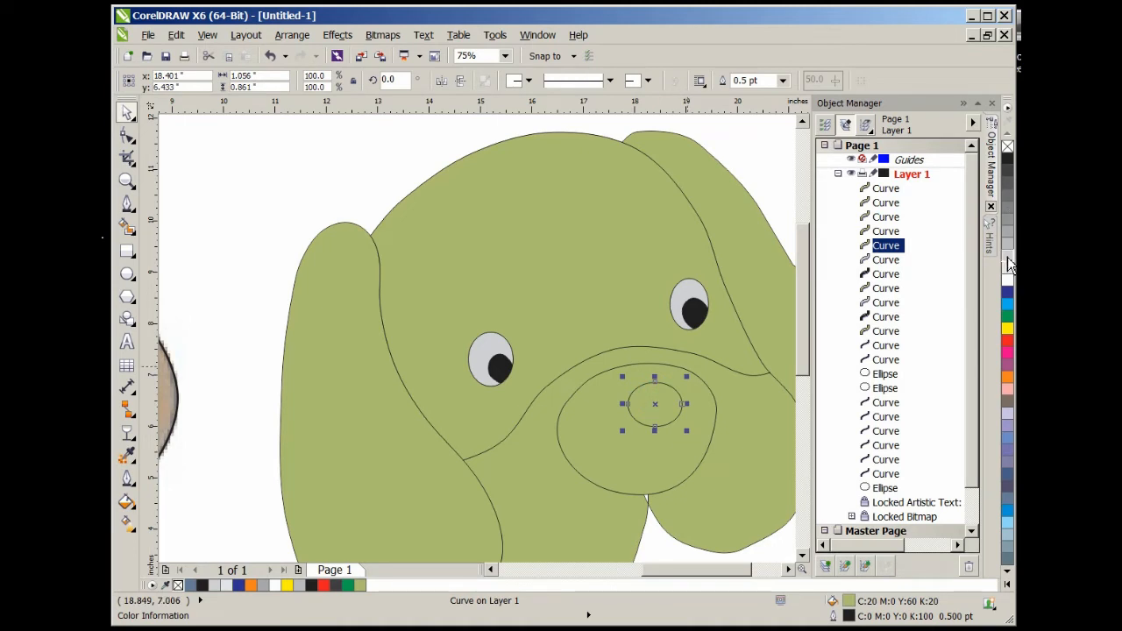
click(1008, 264)
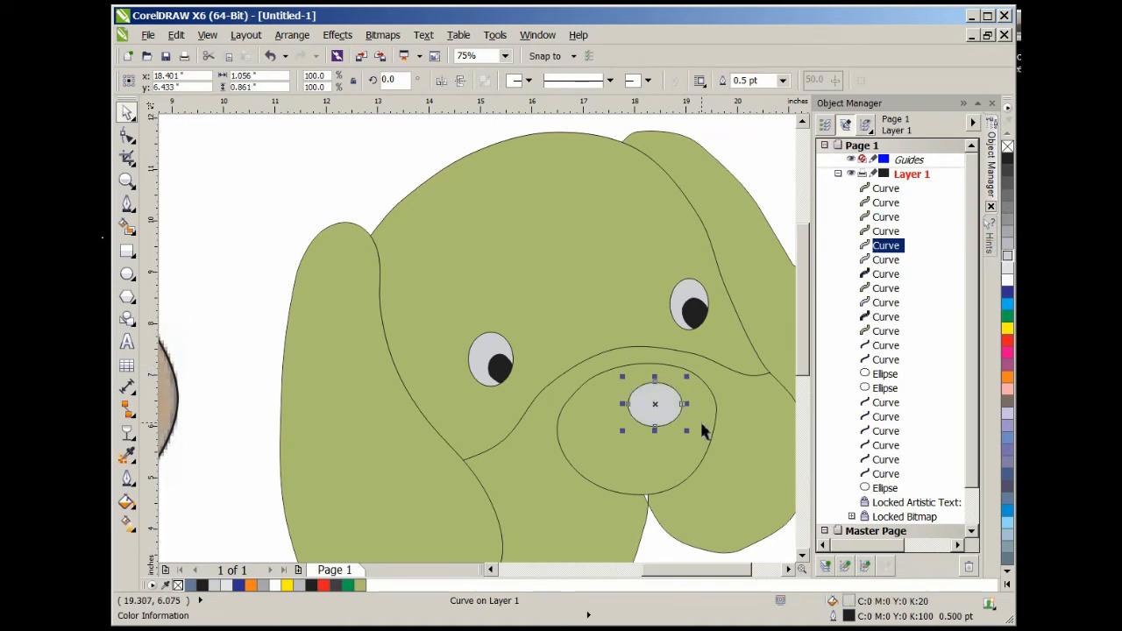
Fill the nose with 90% black (K:90) and the muzzle with 40% black (K:40)
click(701, 430)
click(1009, 173)
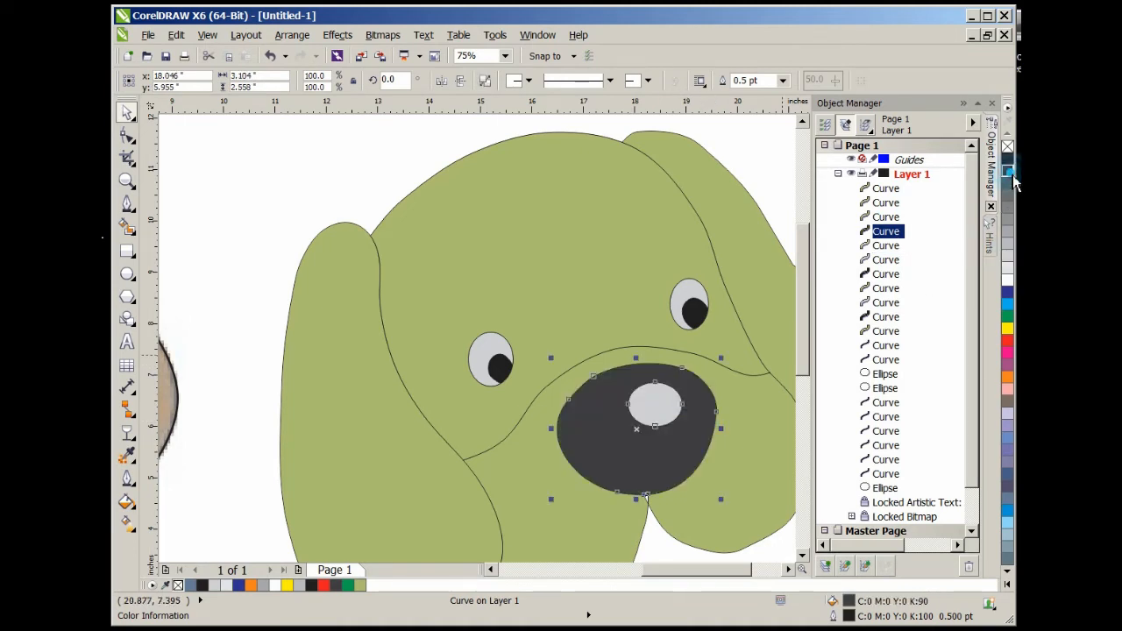
click(777, 422)
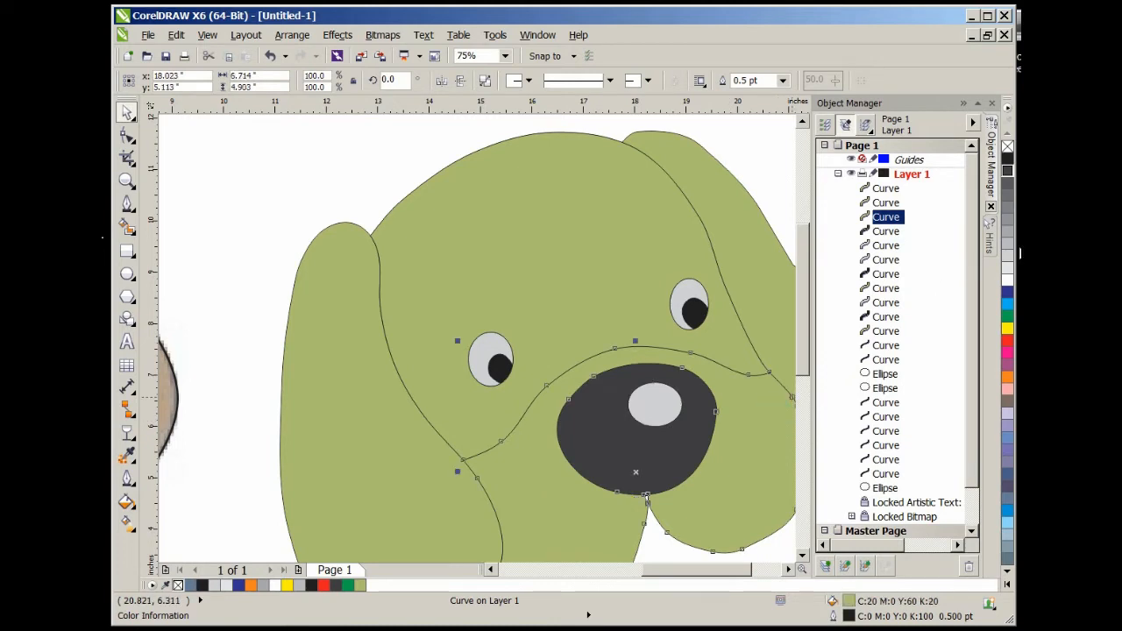
click(1008, 245)
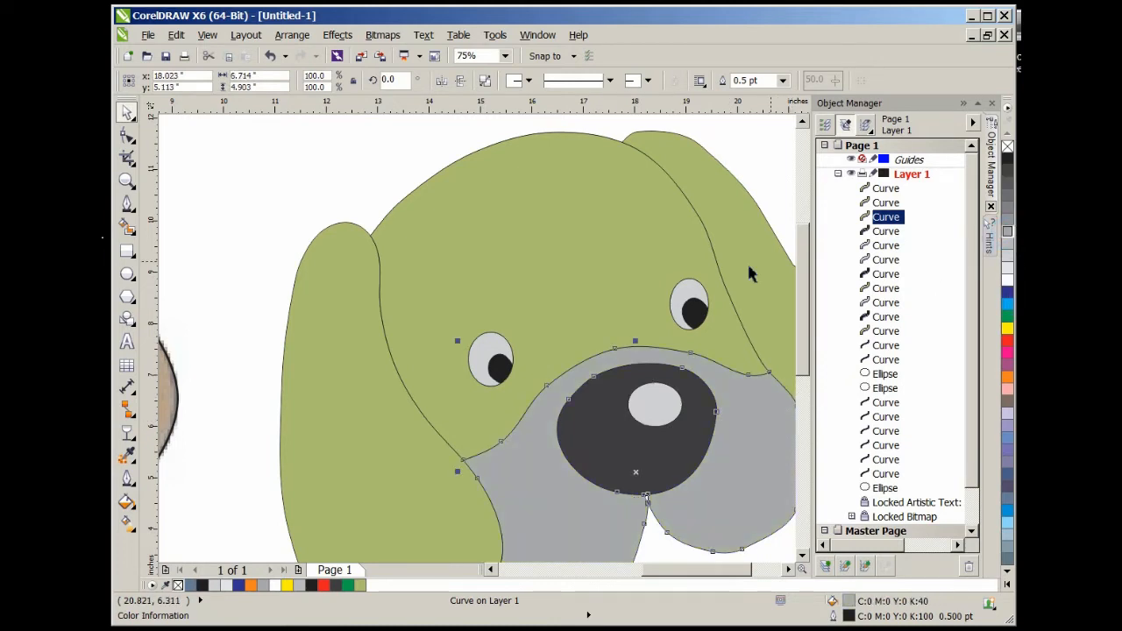
Fill the dog's forehead with 80% black (K:80) and both ears with 60% black (K:60), and deselect them
click(587, 274)
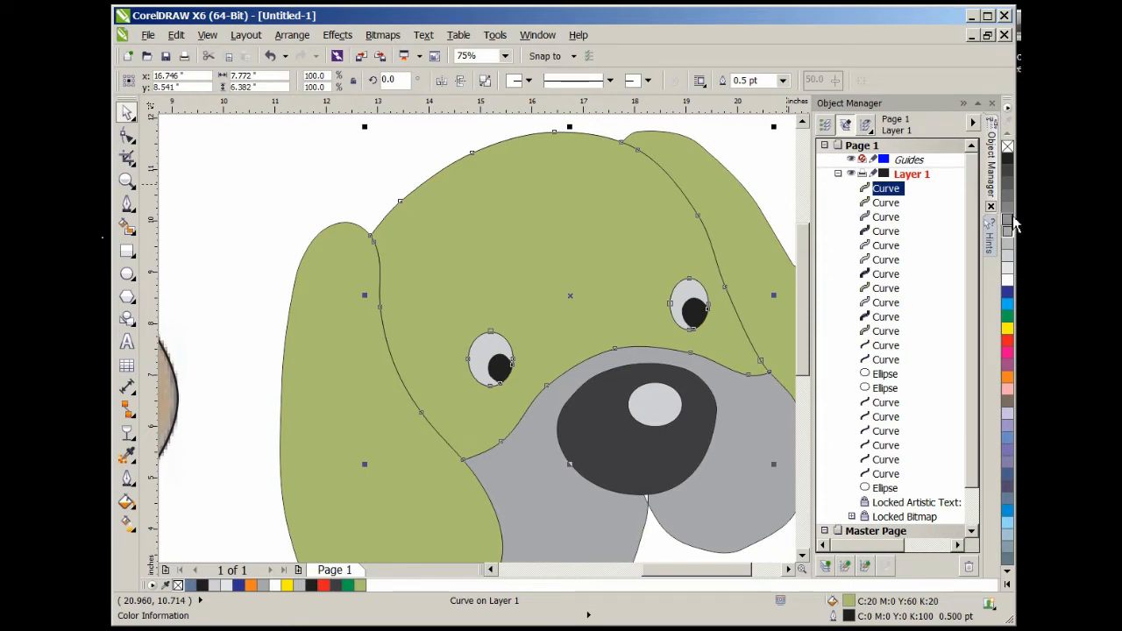
click(1008, 182)
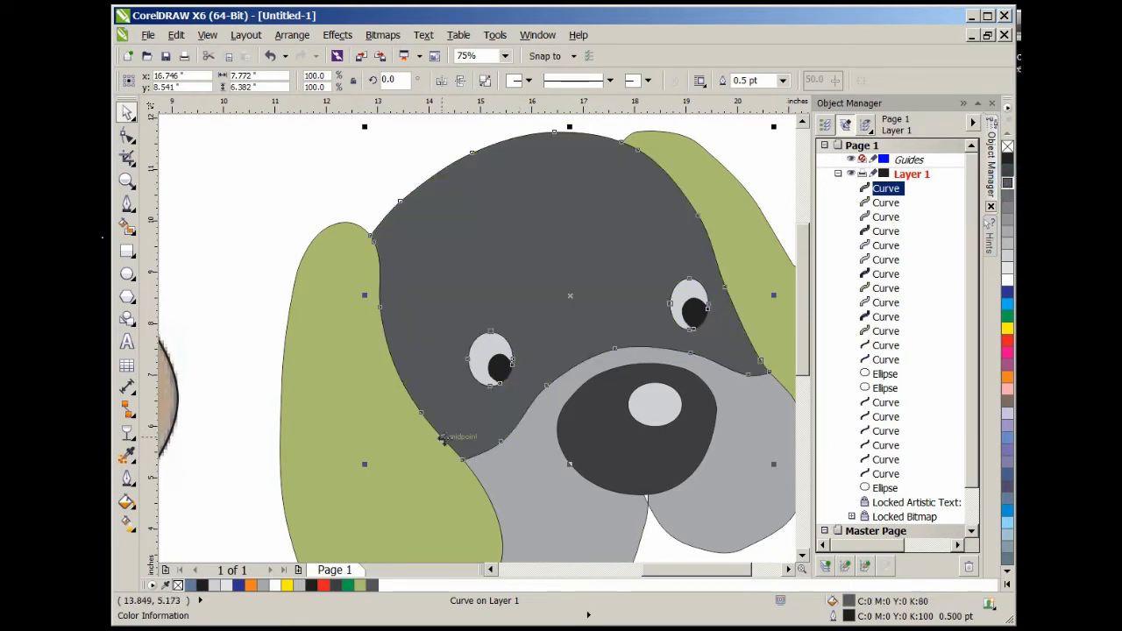
click(417, 460)
shift+click(731, 247)
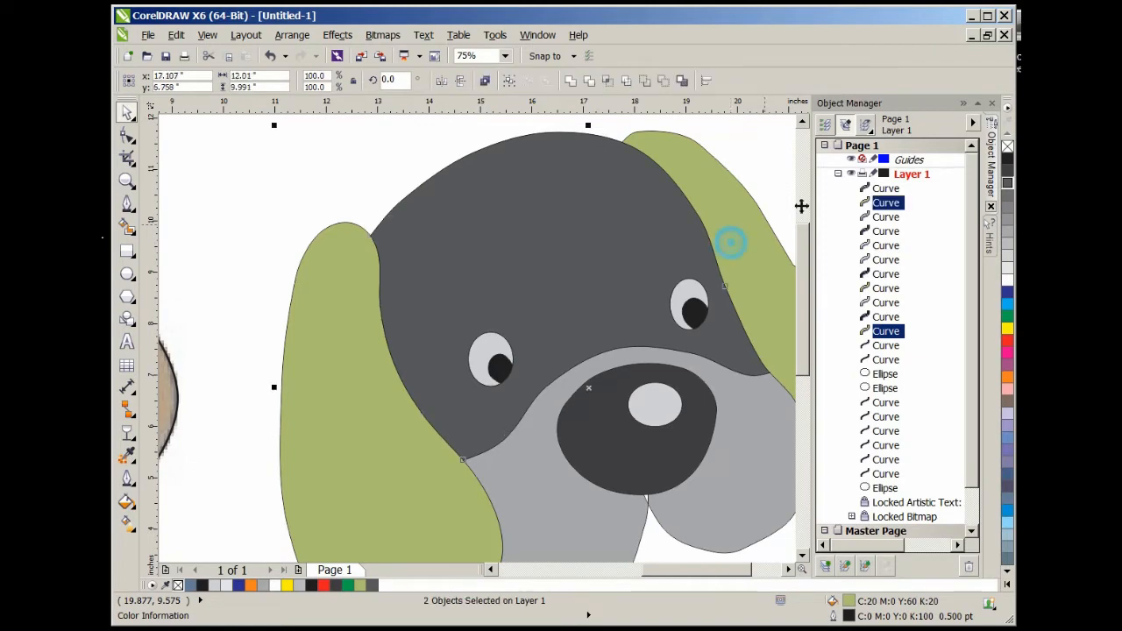
click(1007, 206)
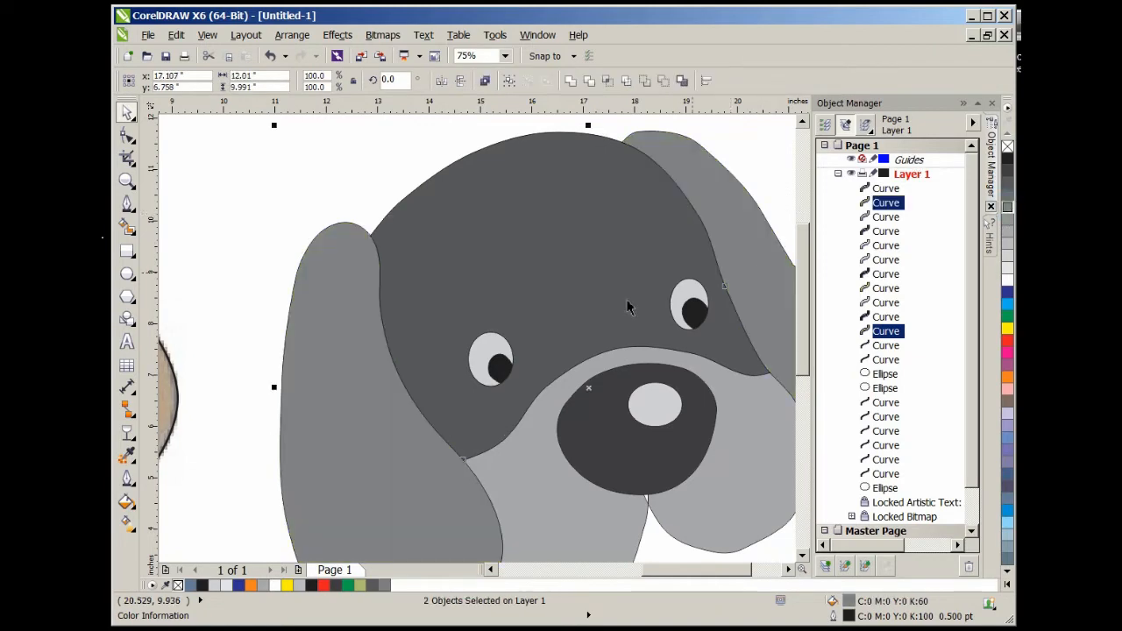
scroll(526, 394, down, 3)
scroll(528, 399, up, 1)
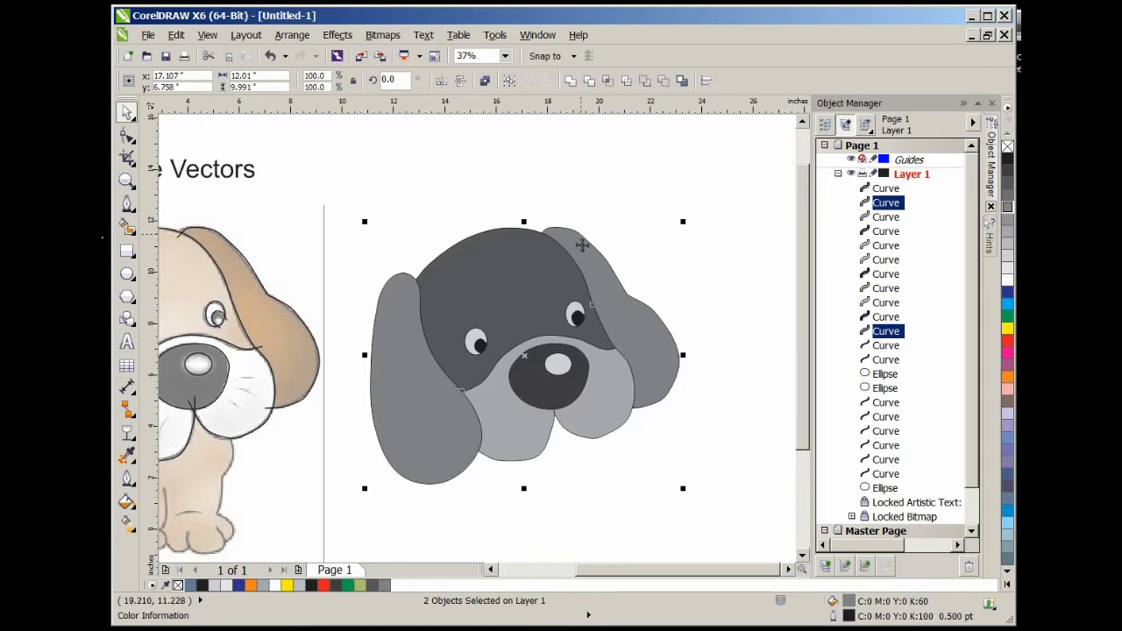
click(551, 184)
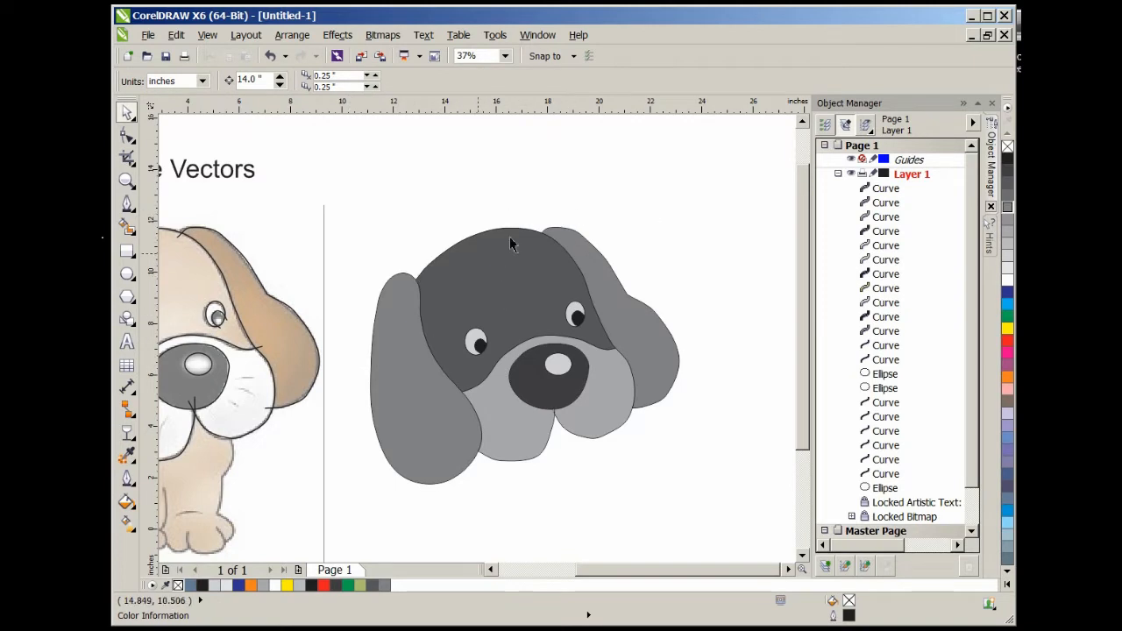
Duplicate the whole grey dog head 14 inches to the right, remove the fill from the copy and deselect it
drag(356, 200, 710, 498)
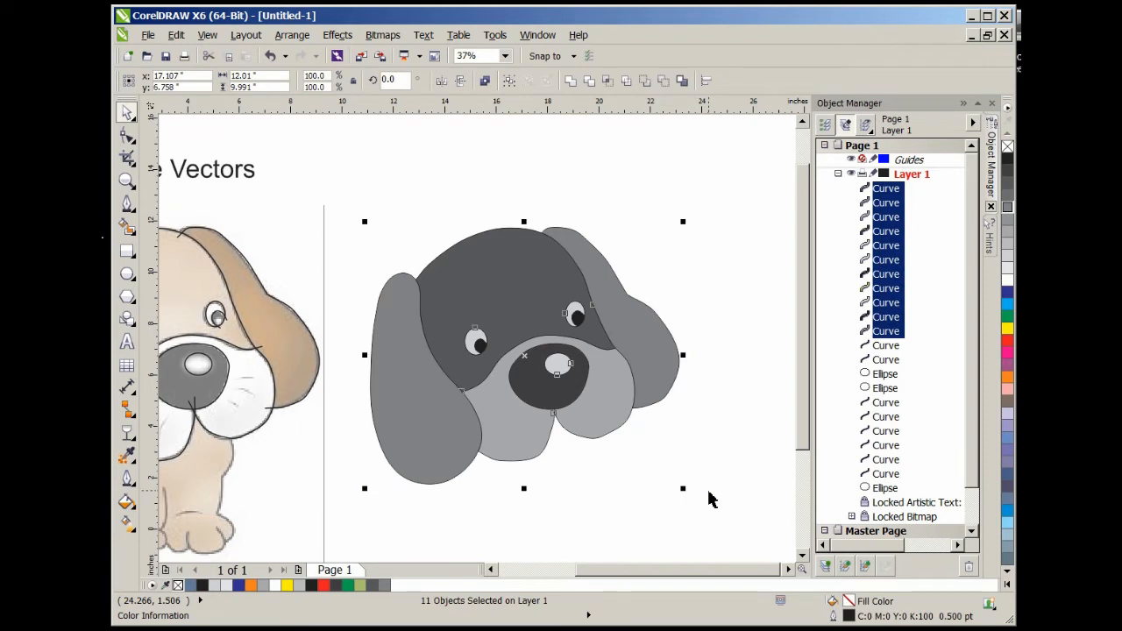
key(ctrl+c)
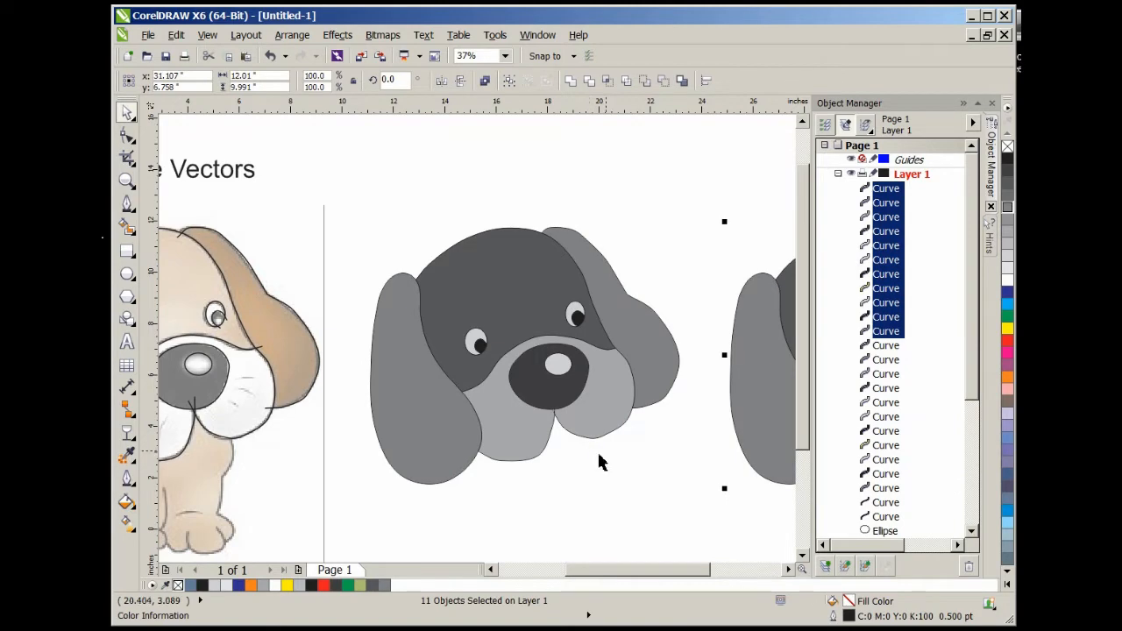
scroll(599, 462, down, 3)
scroll(667, 453, up, 3)
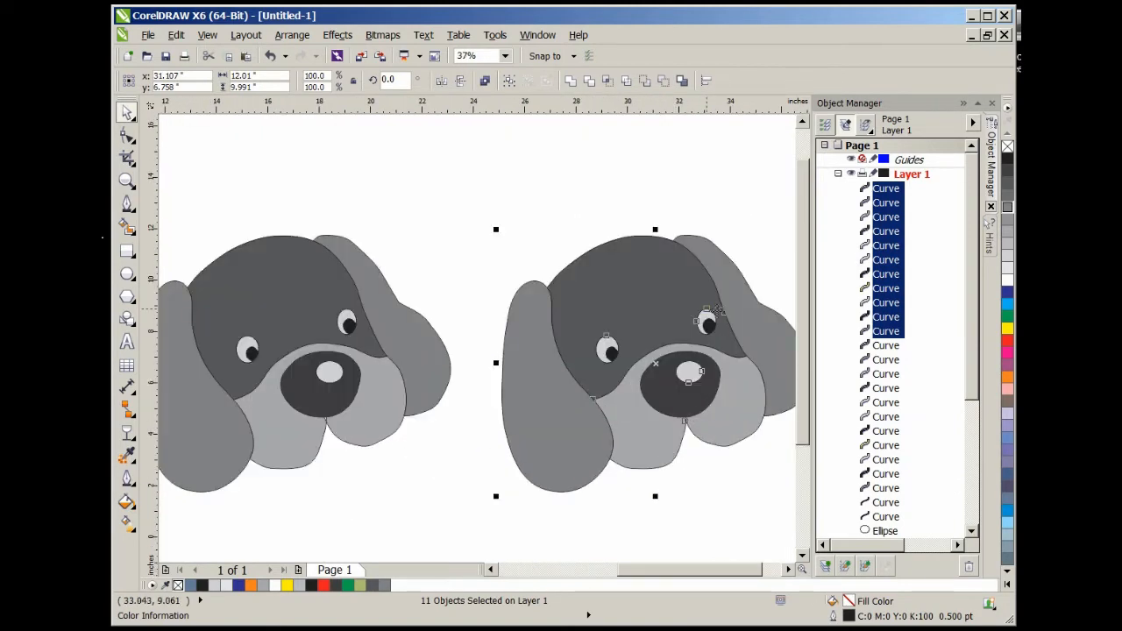
click(1010, 148)
click(664, 484)
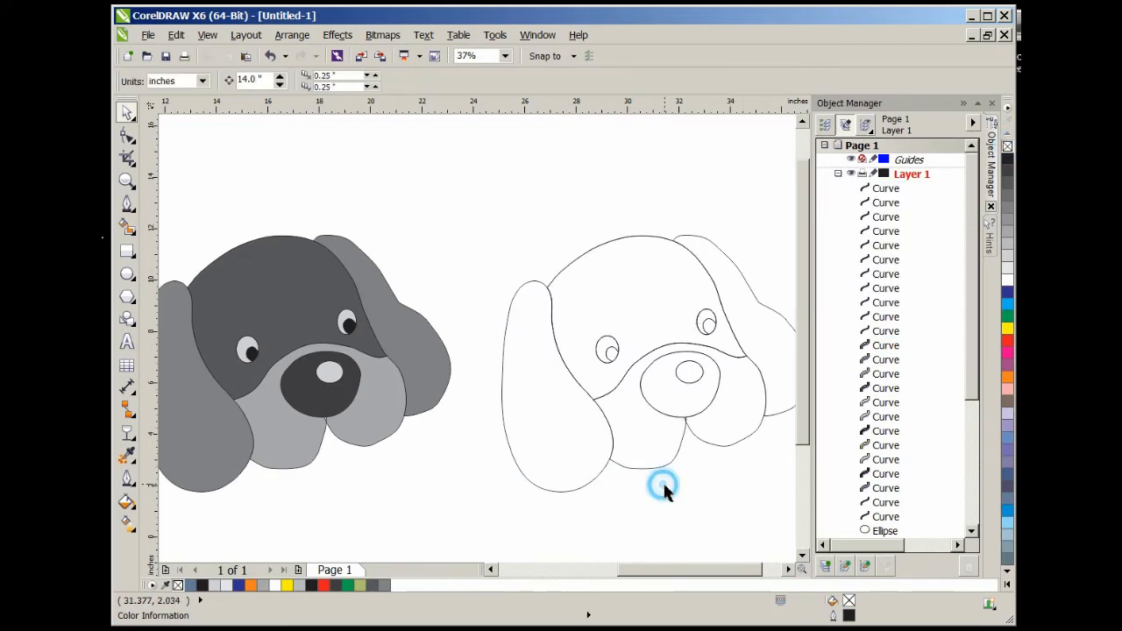
Try shifting the right ear outline of the unfilled head copy slightly up and away from the head, and undo the move
scroll(712, 359, up, 5)
scroll(653, 302, down, 5)
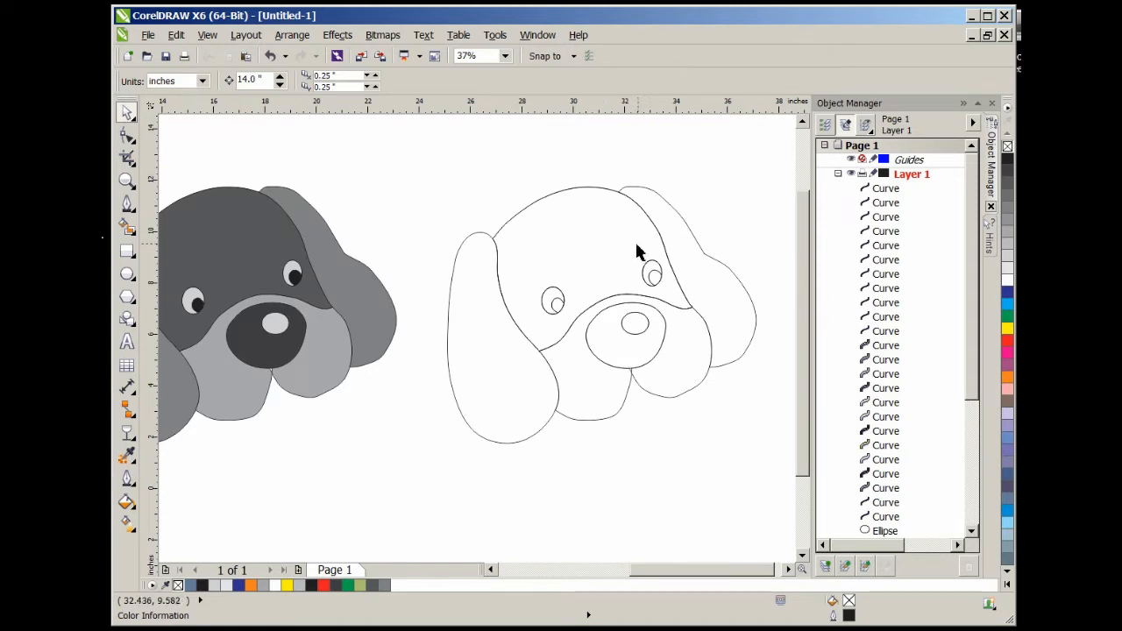
scroll(599, 196, up, 2)
scroll(600, 193, up, 2)
scroll(729, 186, down, 2)
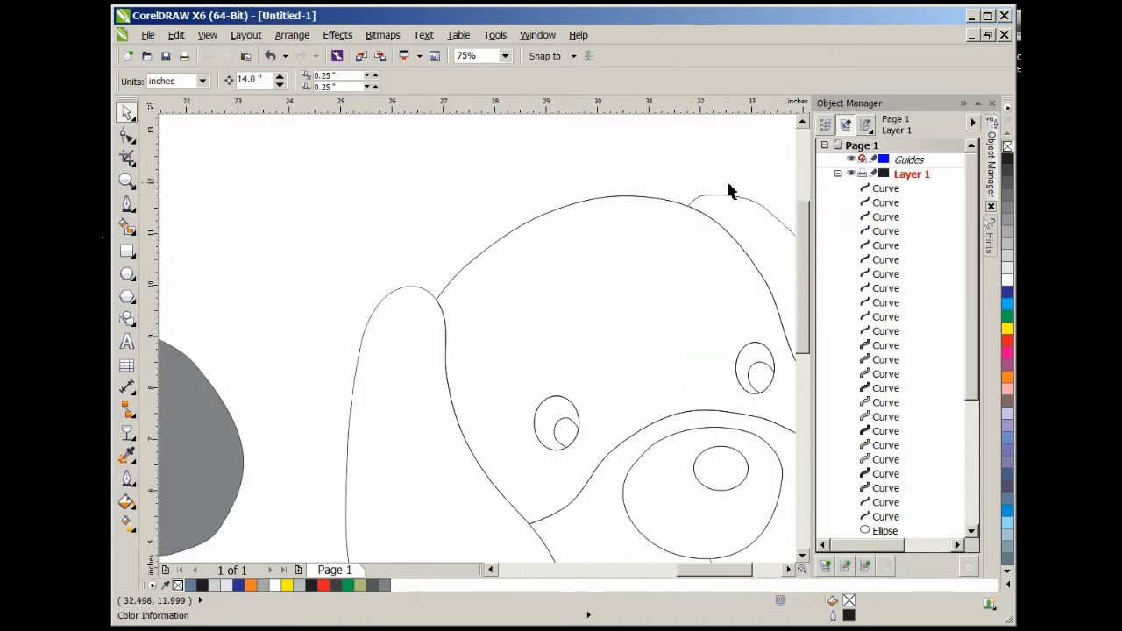
scroll(720, 207, up, 2)
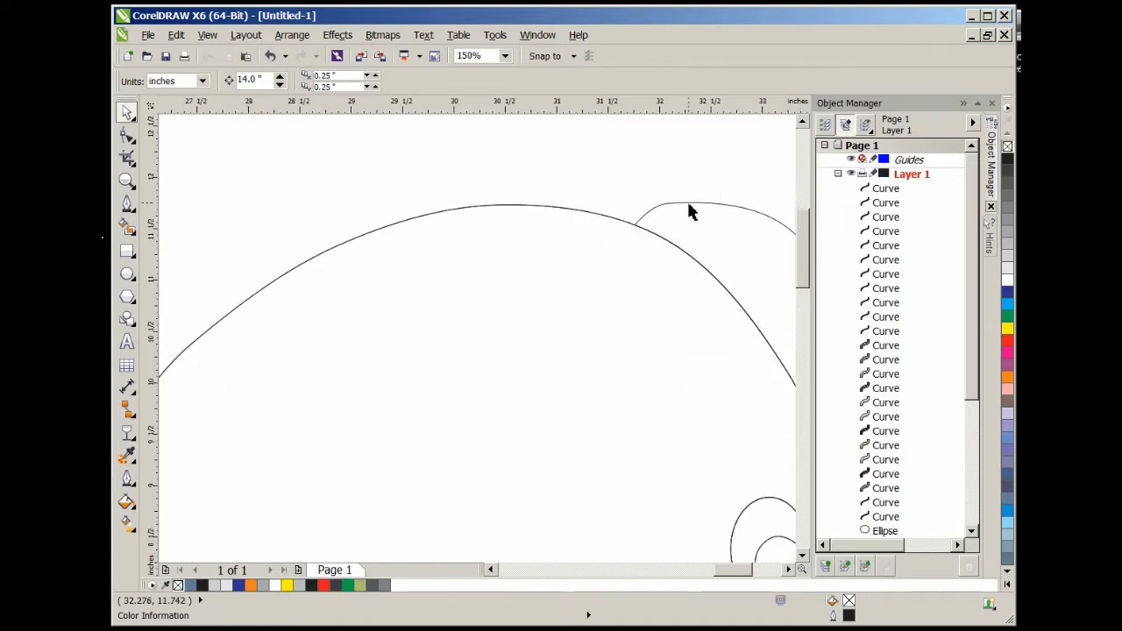
drag(688, 208, 702, 193)
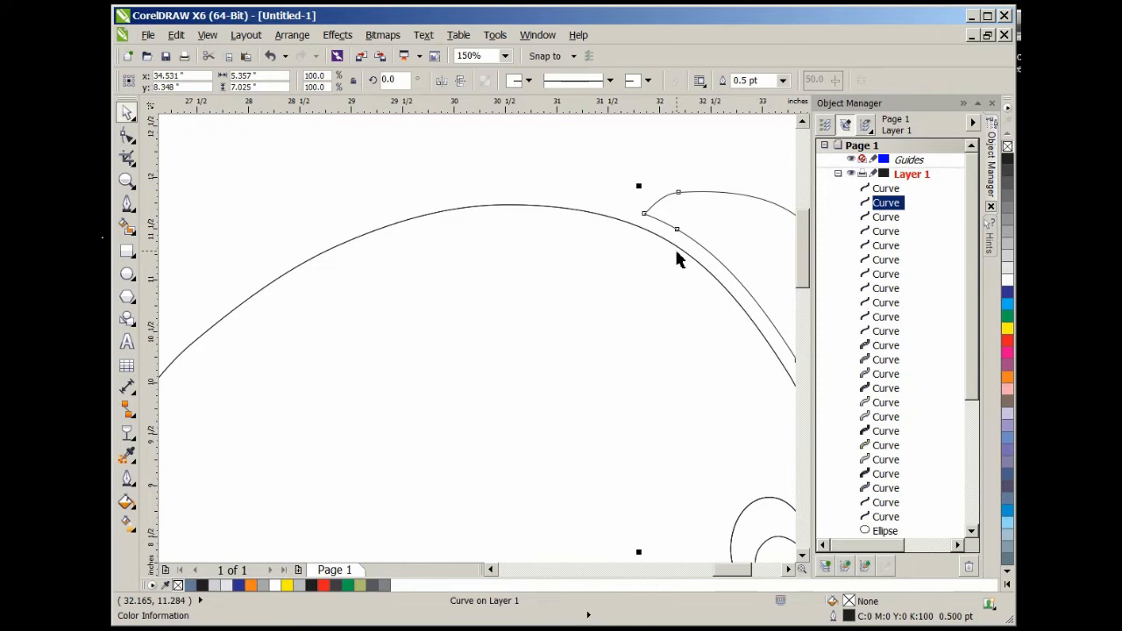
key(F4)
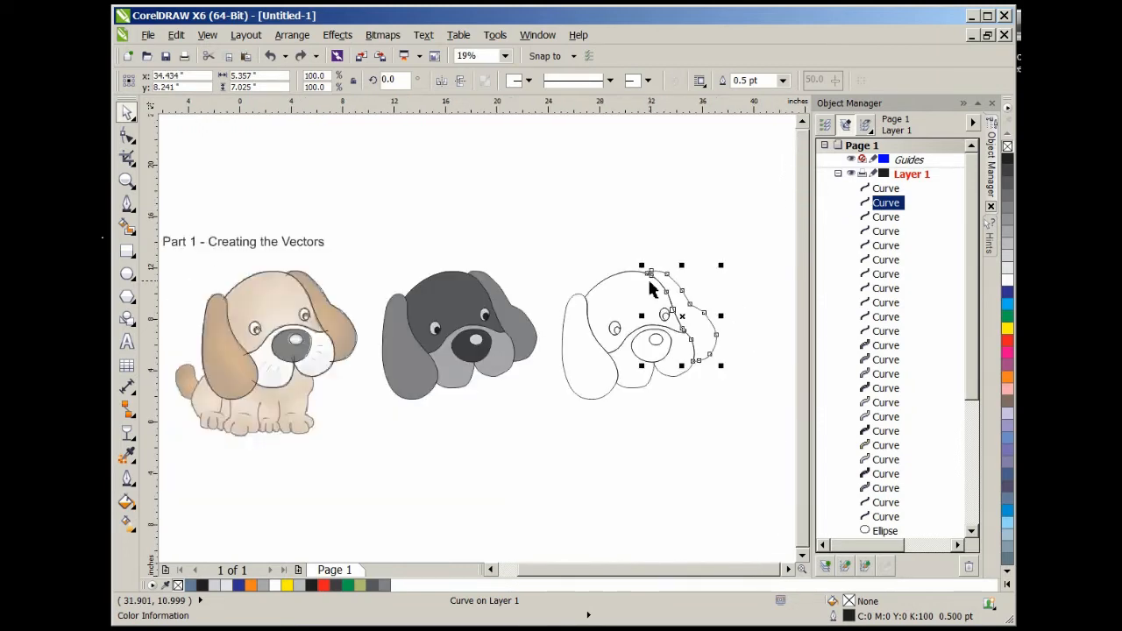
scroll(650, 289, down, 1)
scroll(561, 300, up, 1)
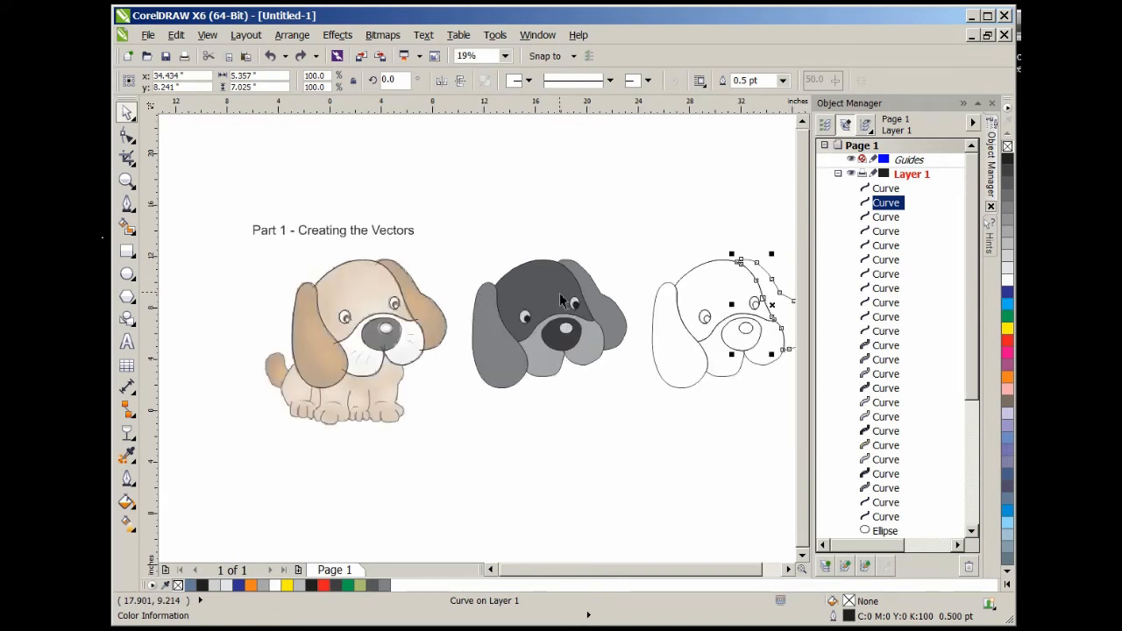
scroll(537, 298, up, 1)
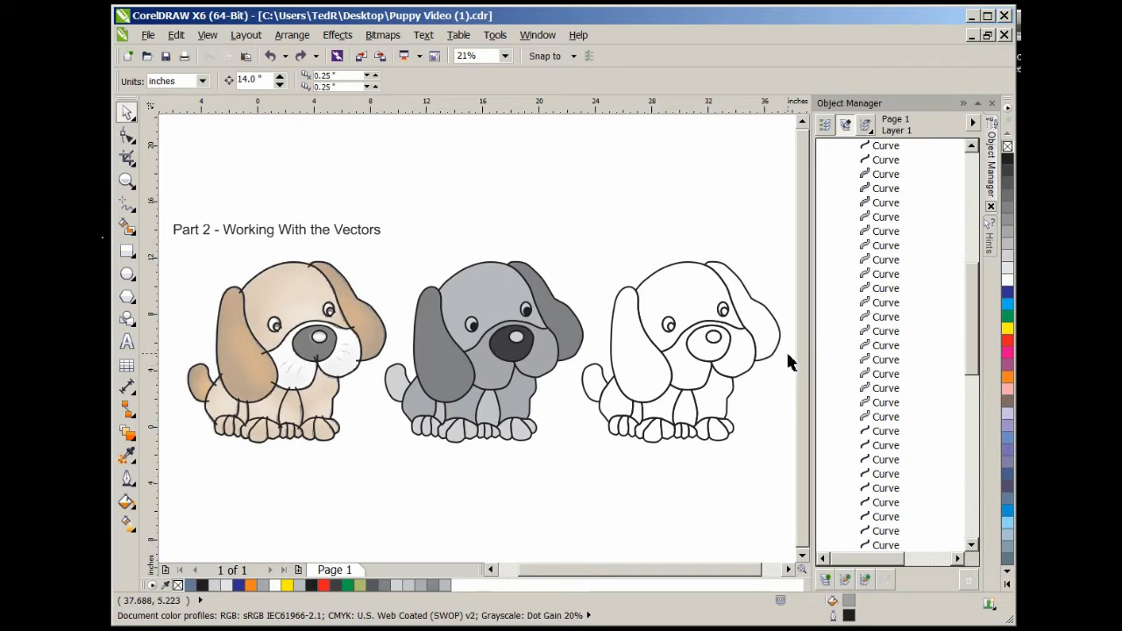
Try removing the left ear's inner line segments on the unfilled puppy with the Virtual Segment Delete tool
scroll(787, 355, up, 2)
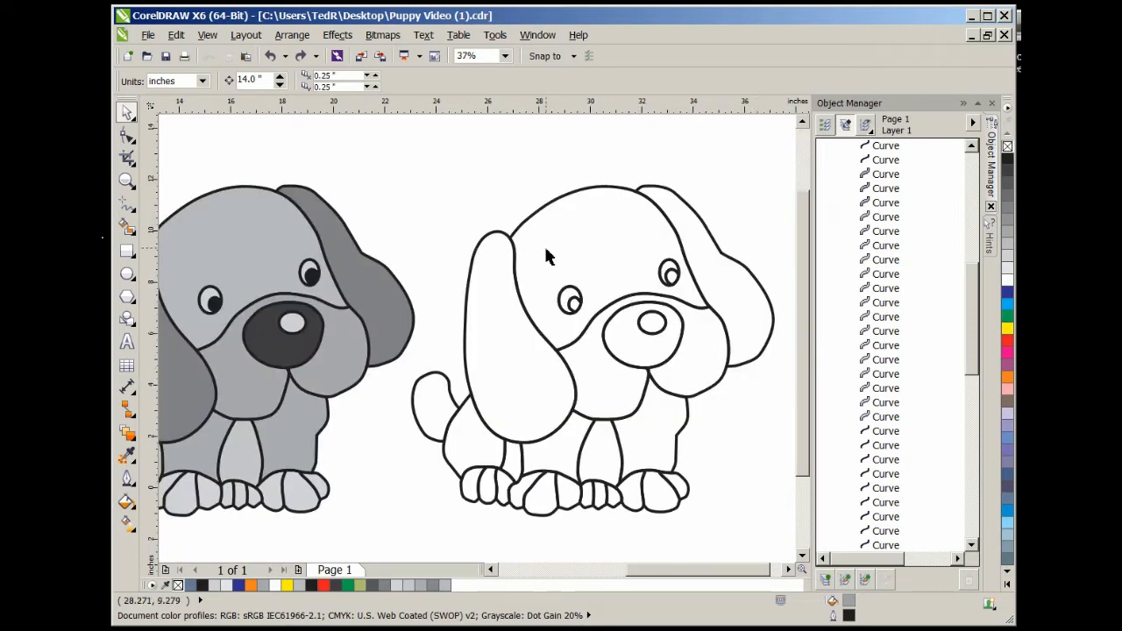
click(139, 167)
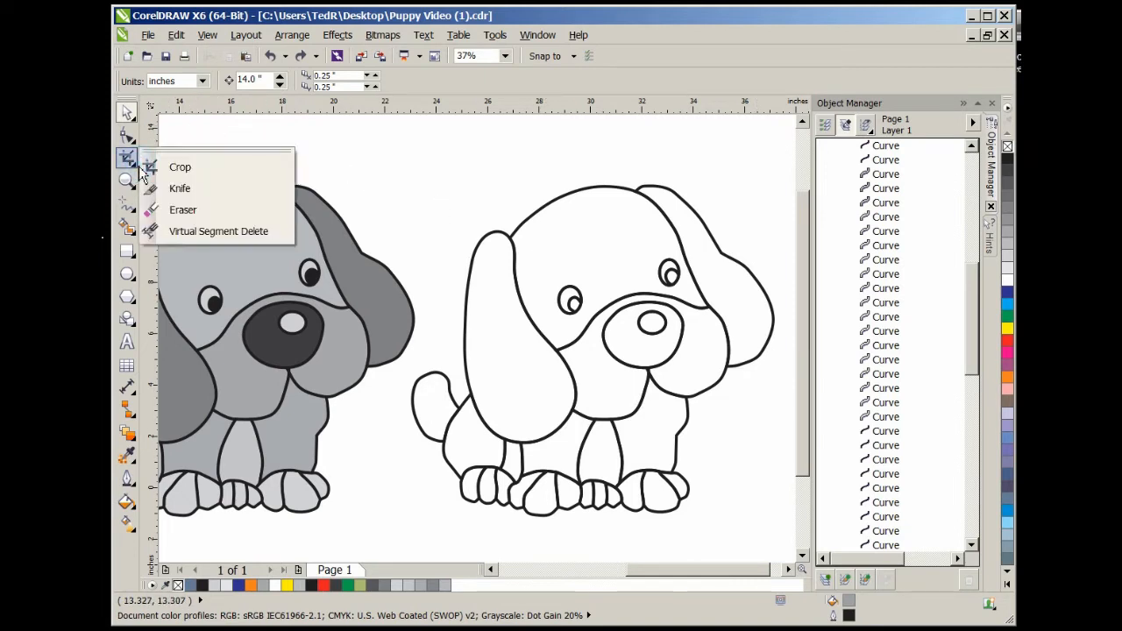
click(199, 240)
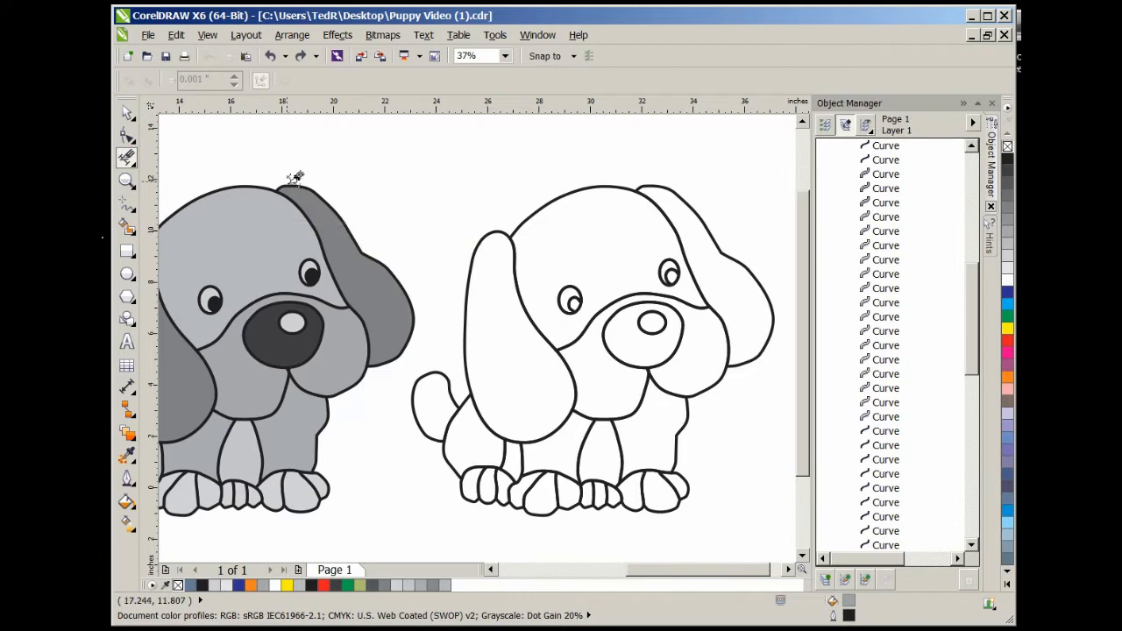
click(515, 274)
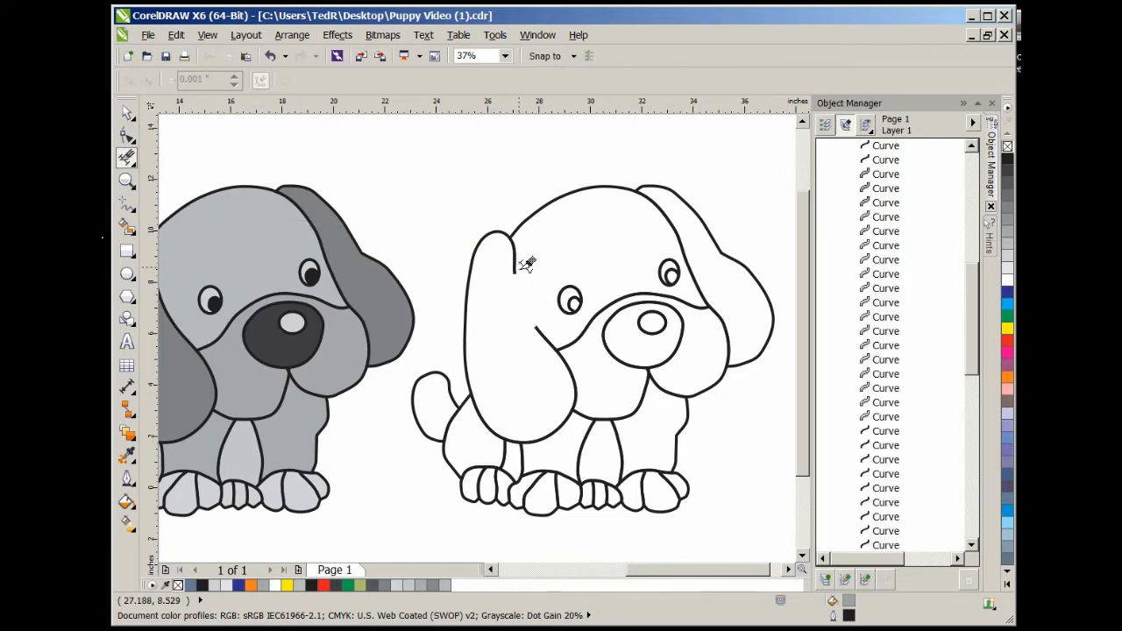
click(514, 254)
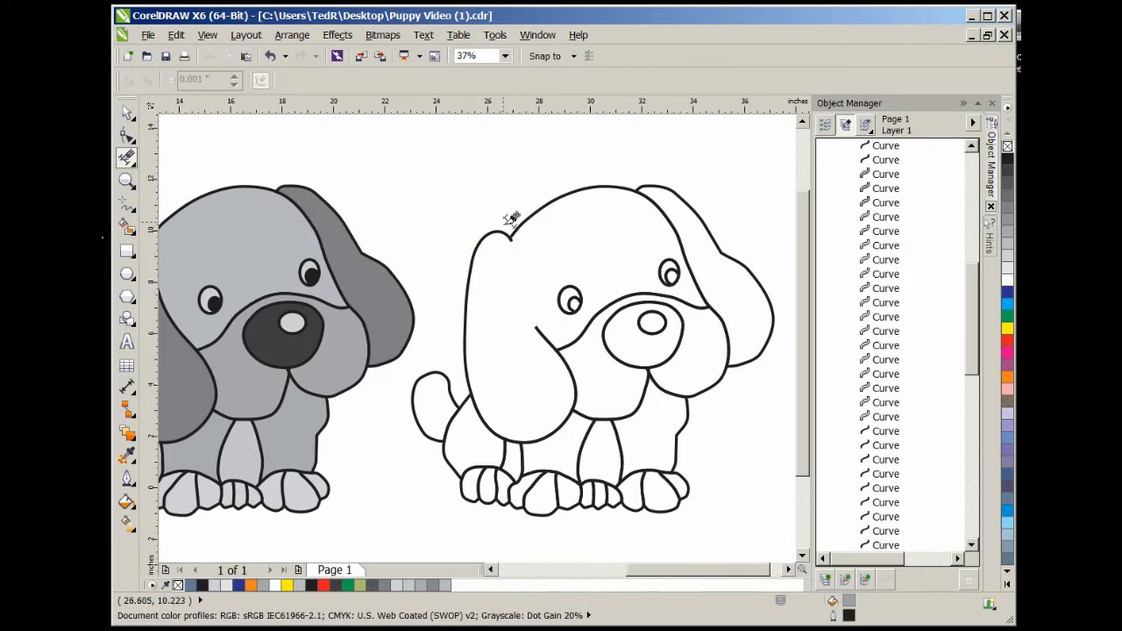
scroll(511, 218, up, 4)
click(511, 224)
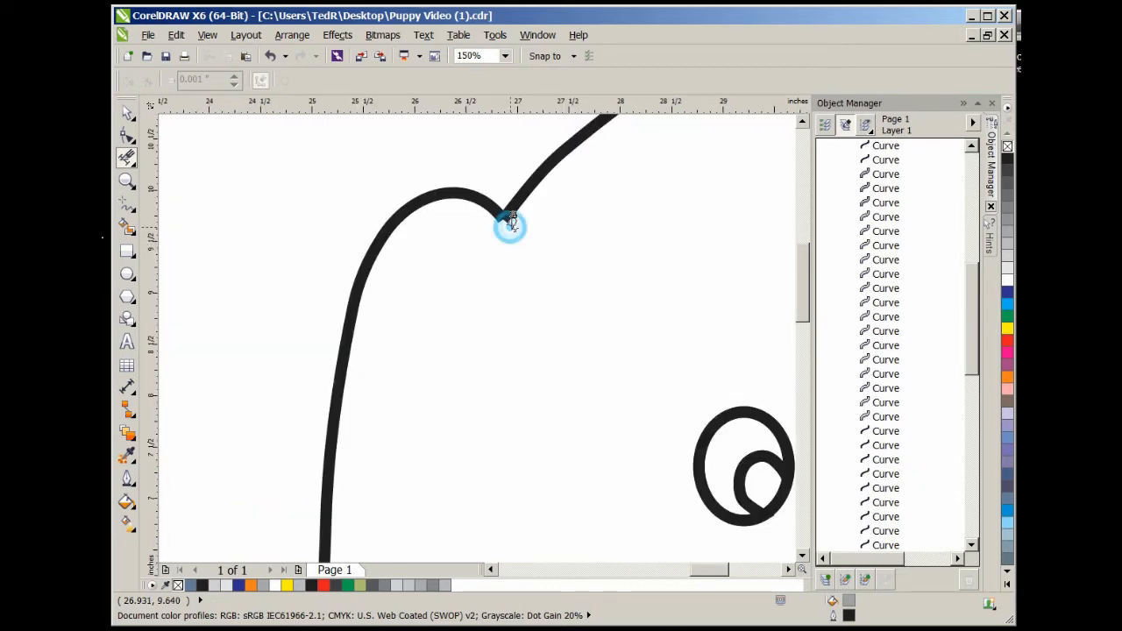
scroll(526, 257, down, 4)
scroll(529, 275, up, 2)
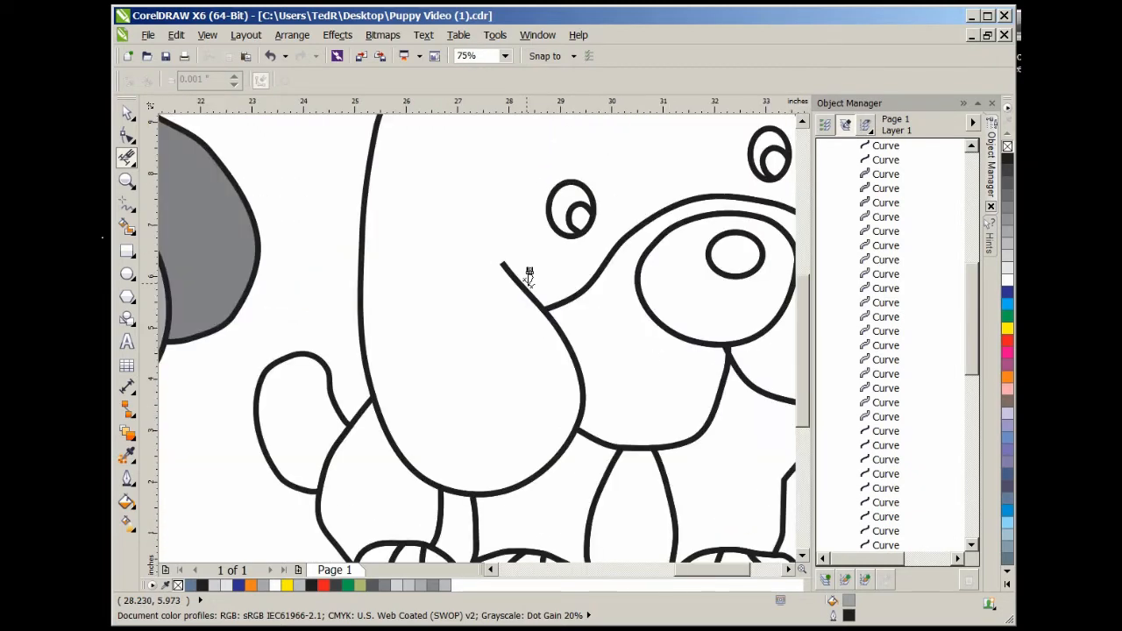
click(520, 281)
scroll(549, 285, down, 4)
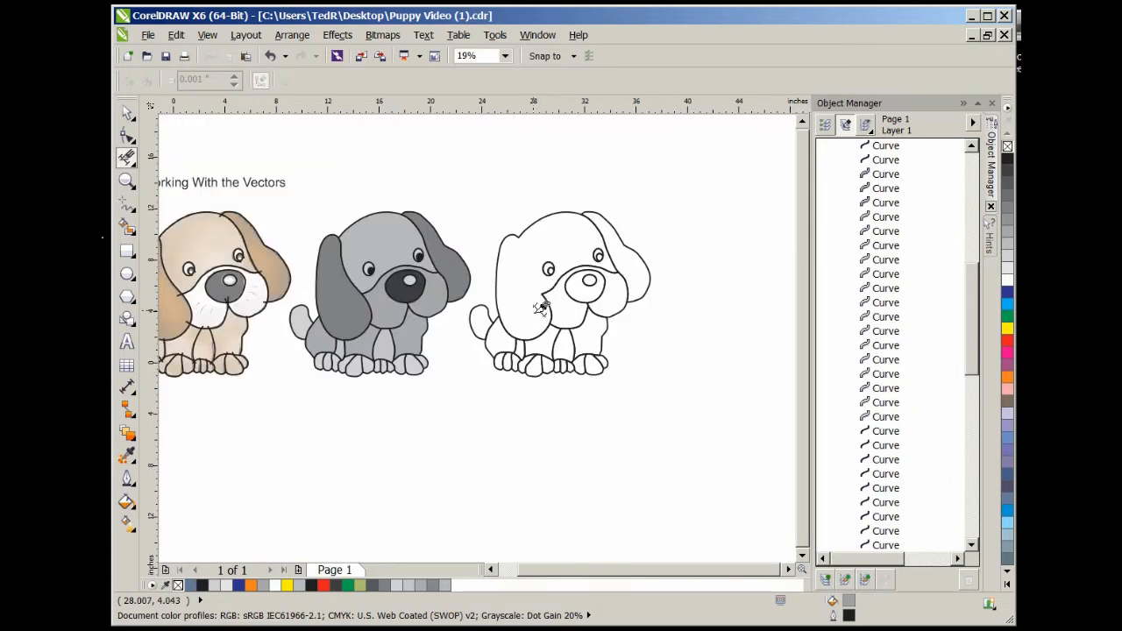
Try deleting virtual segments from the right ear's inner edge on the unfilled puppy, and undo all the segment deletions
scroll(608, 213, up, 4)
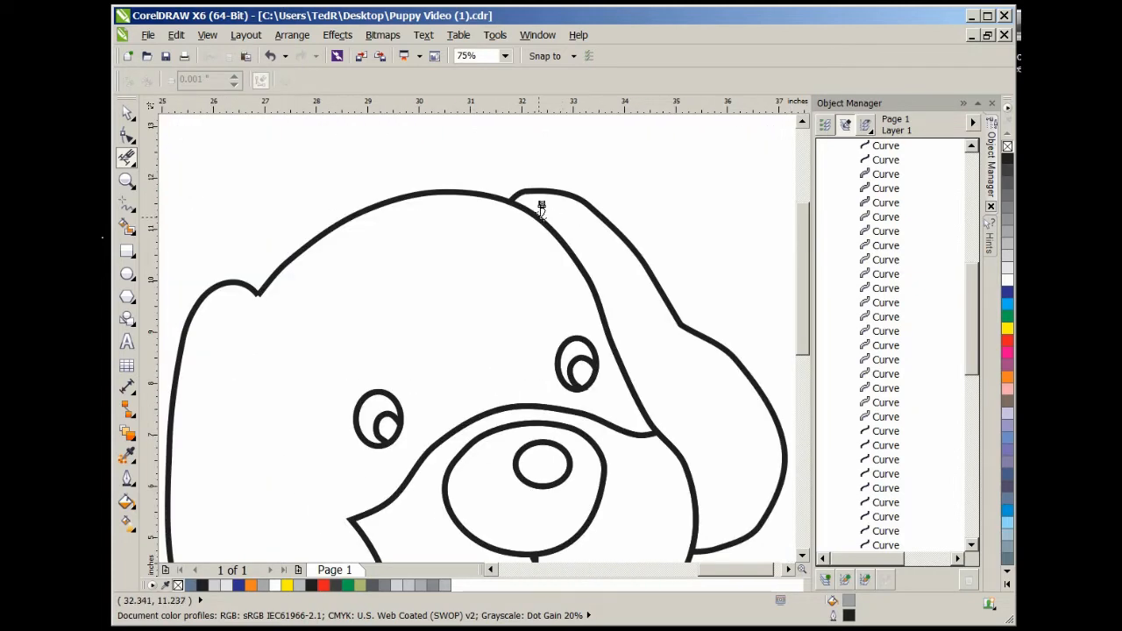
click(541, 207)
click(517, 201)
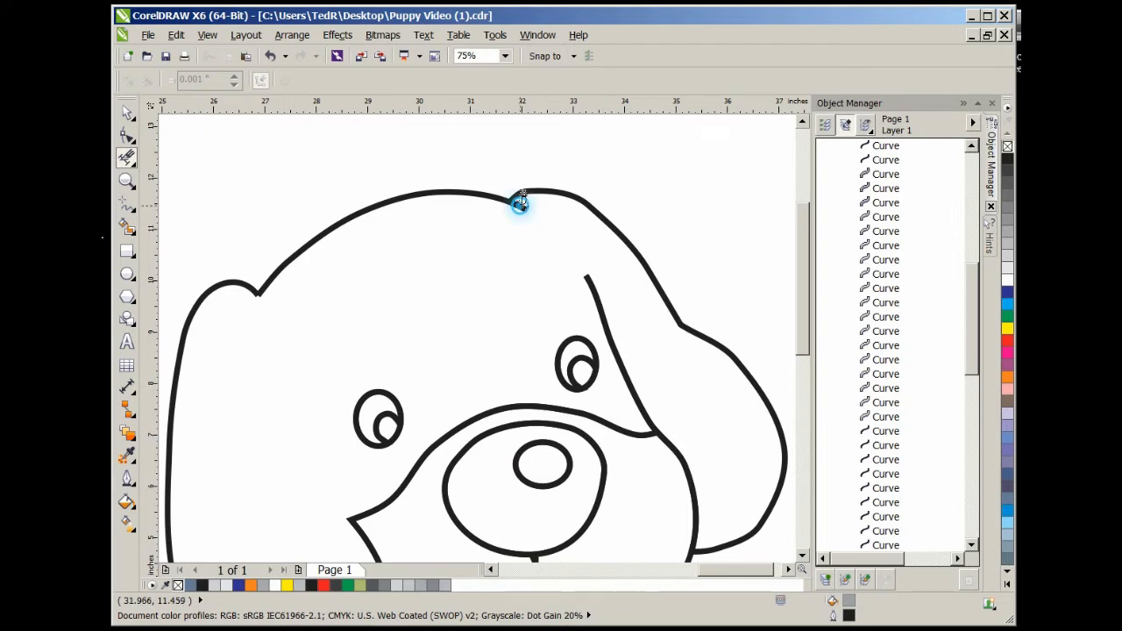
click(592, 285)
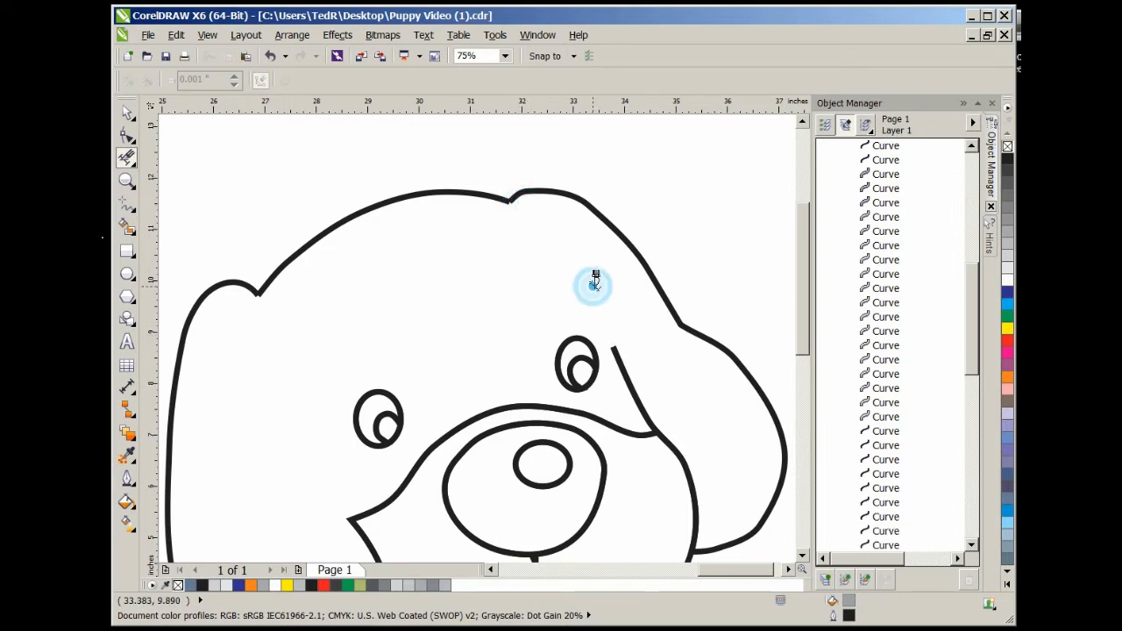
scroll(643, 375, down, 2)
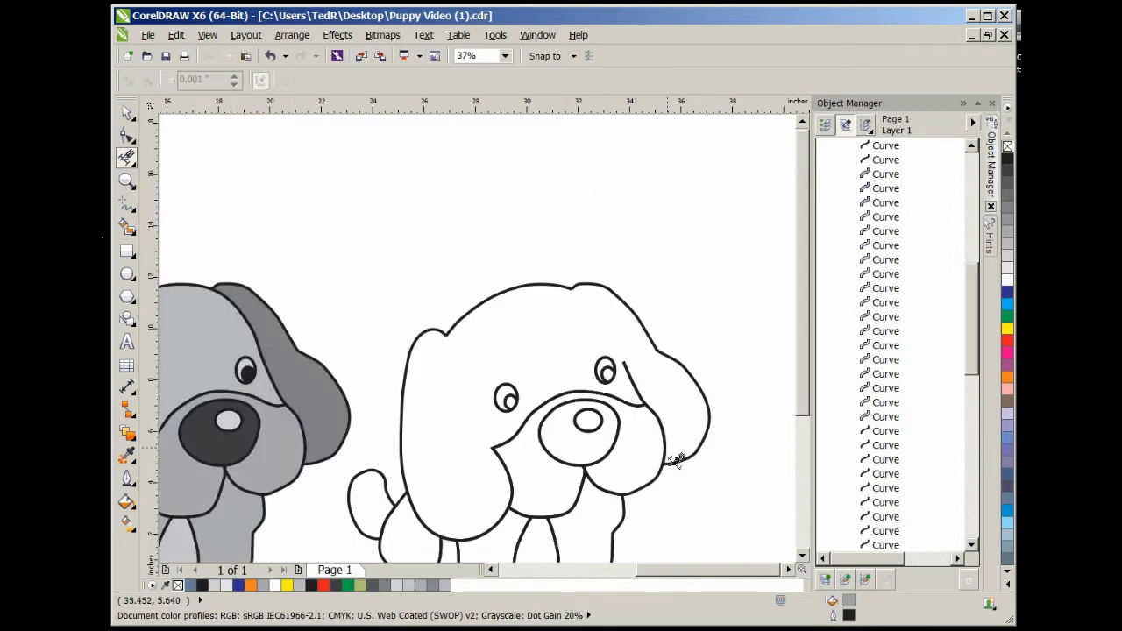
scroll(681, 488, up, 4)
click(636, 358)
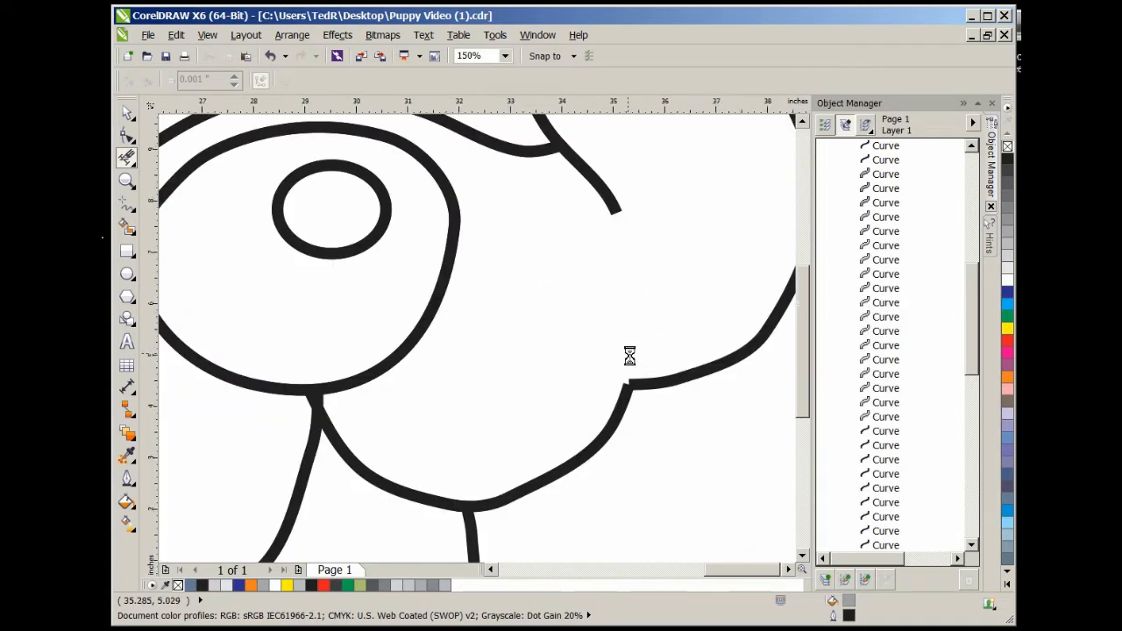
scroll(643, 349, down, 3)
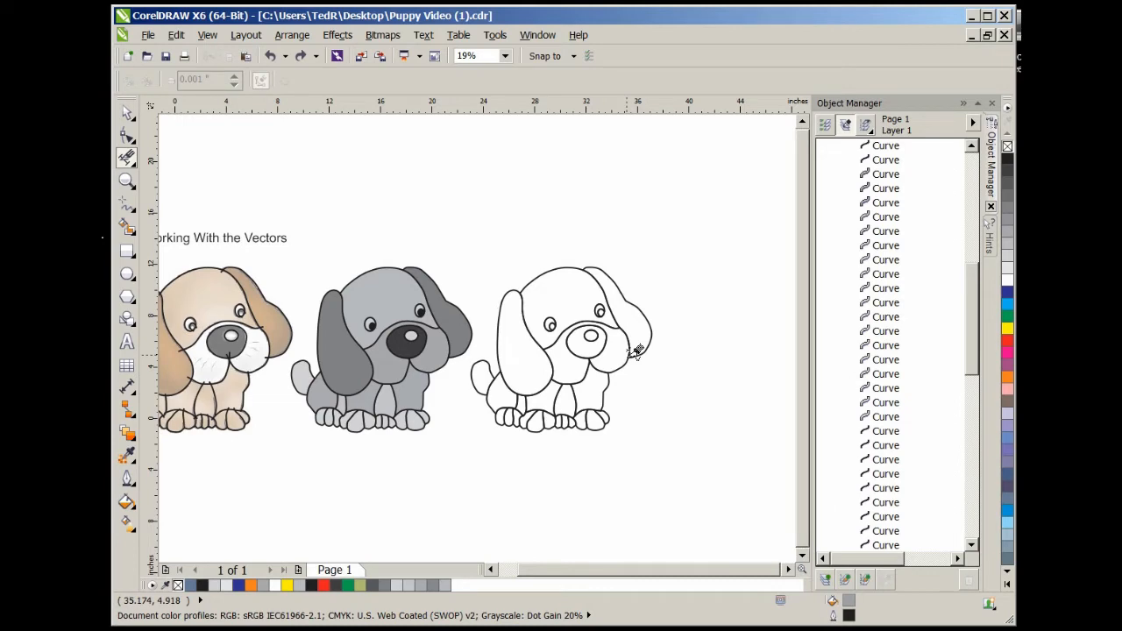
Weld the right ear to the top-of-head shape on the unfilled puppy
scroll(577, 344, up, 1)
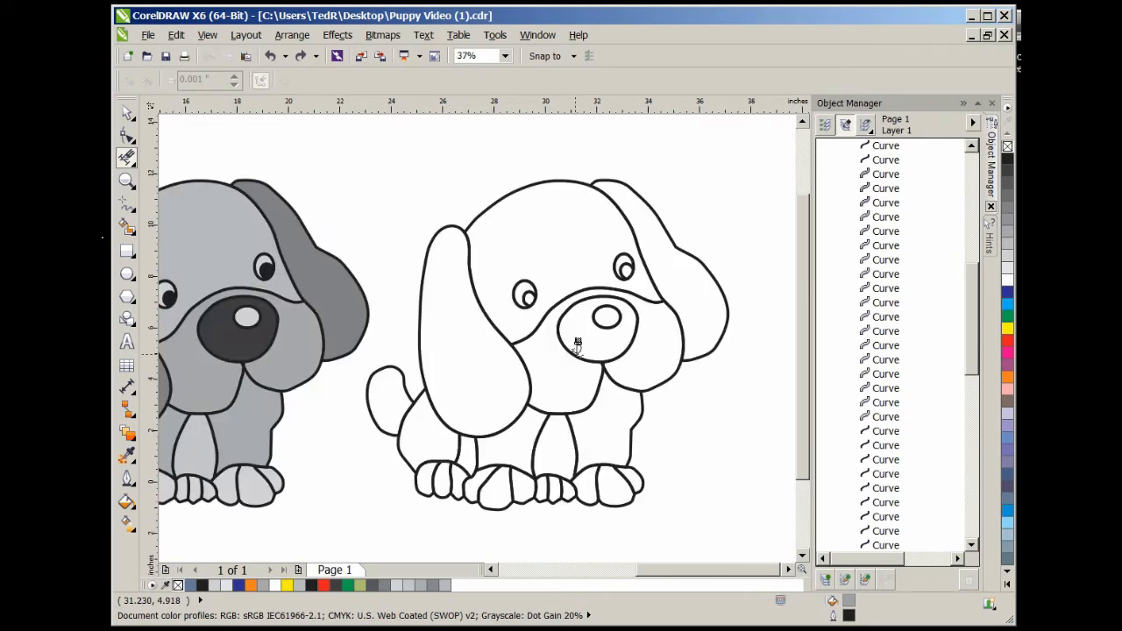
scroll(529, 270, up, 1)
scroll(528, 270, down, 1)
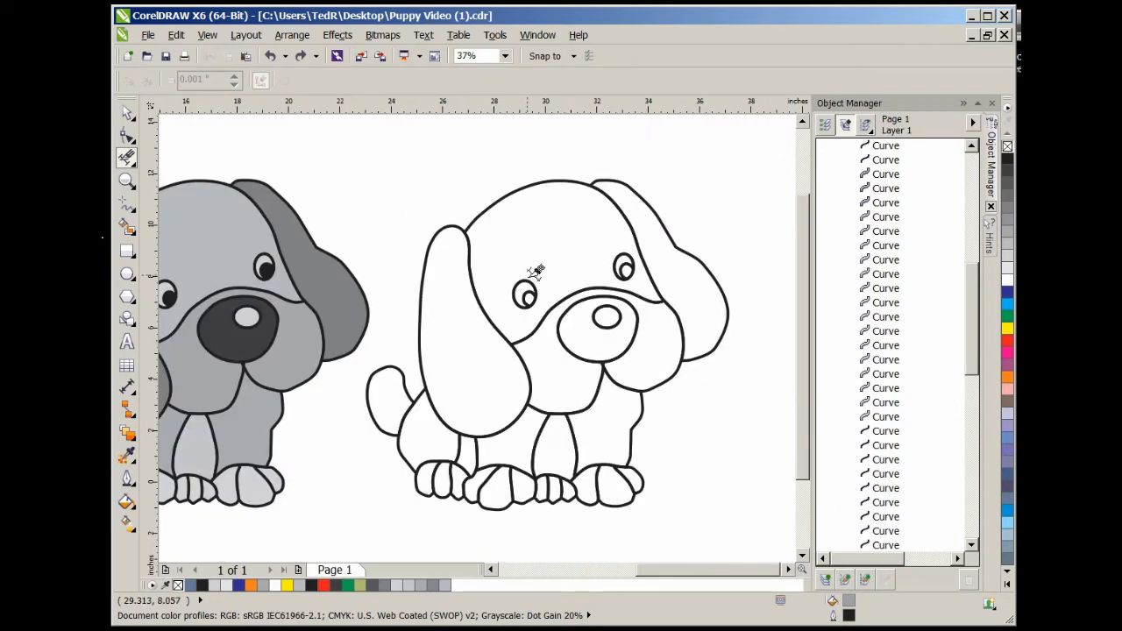
click(126, 111)
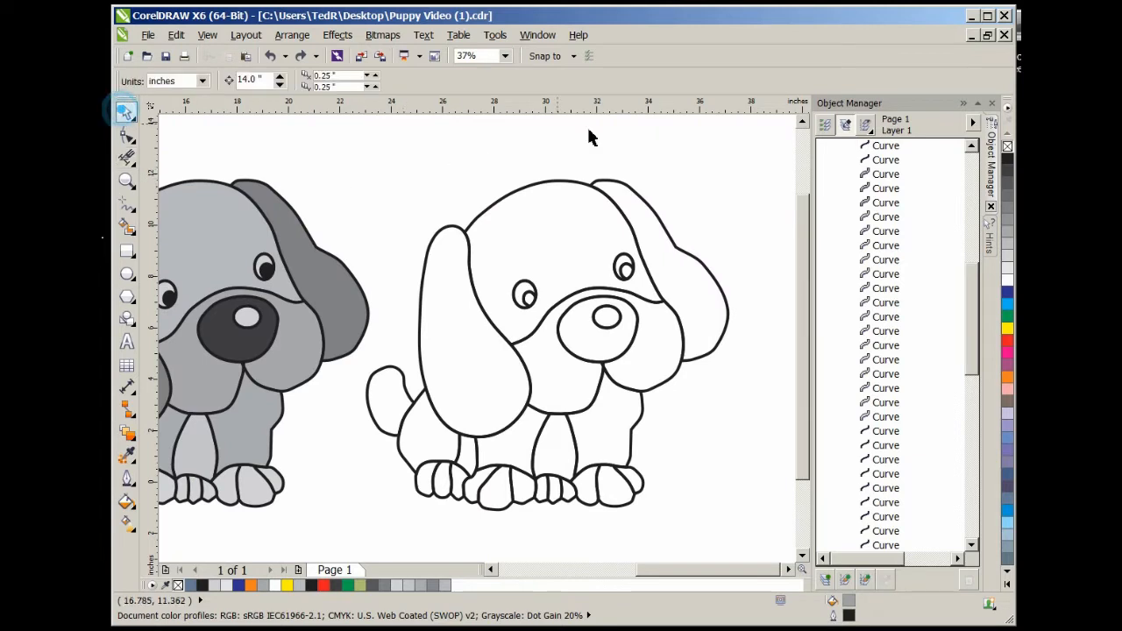
click(637, 191)
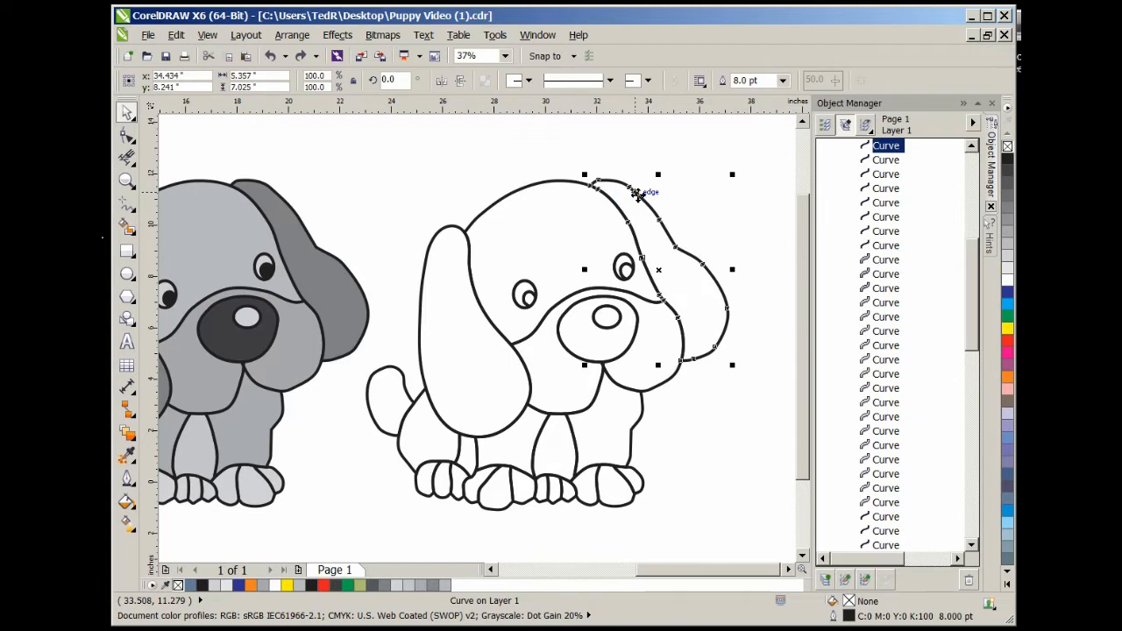
click(548, 186)
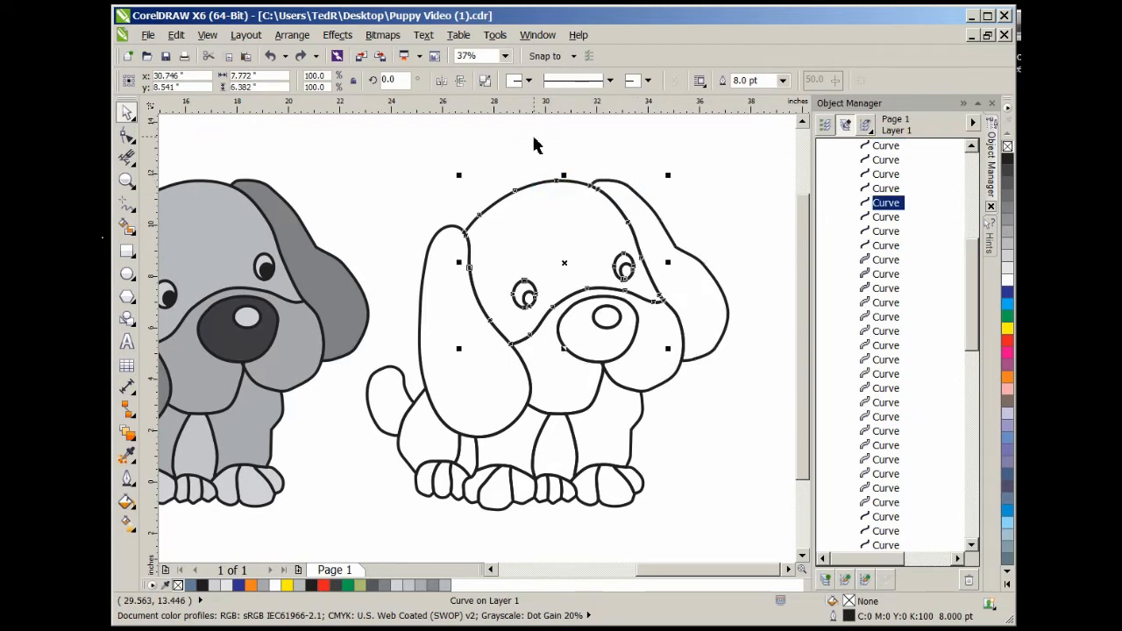
shift+click(697, 259)
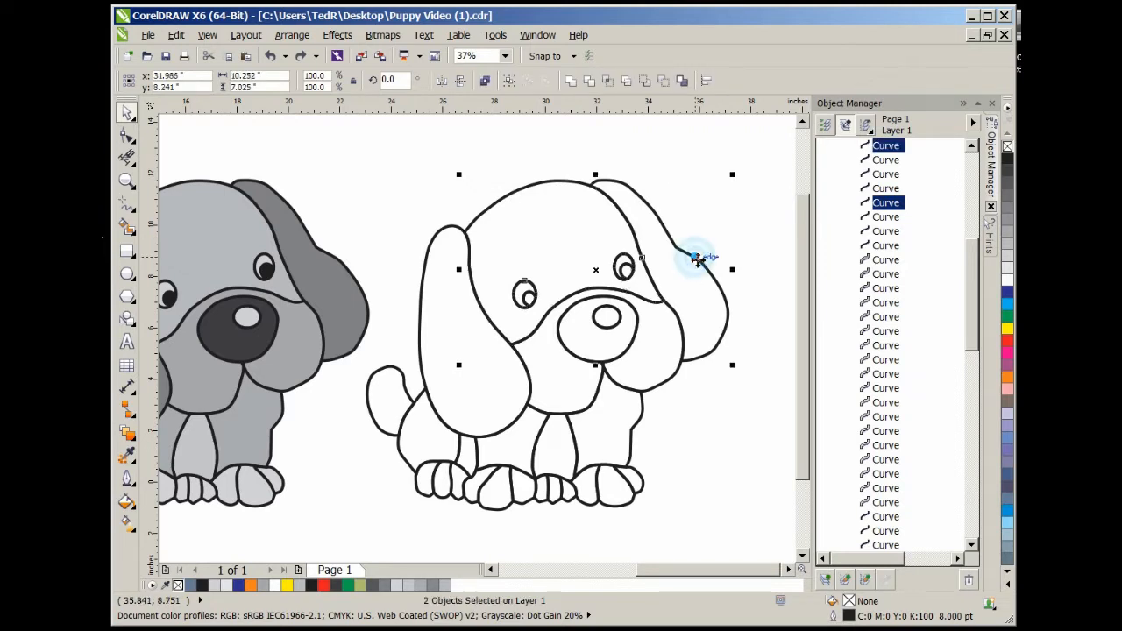
click(570, 82)
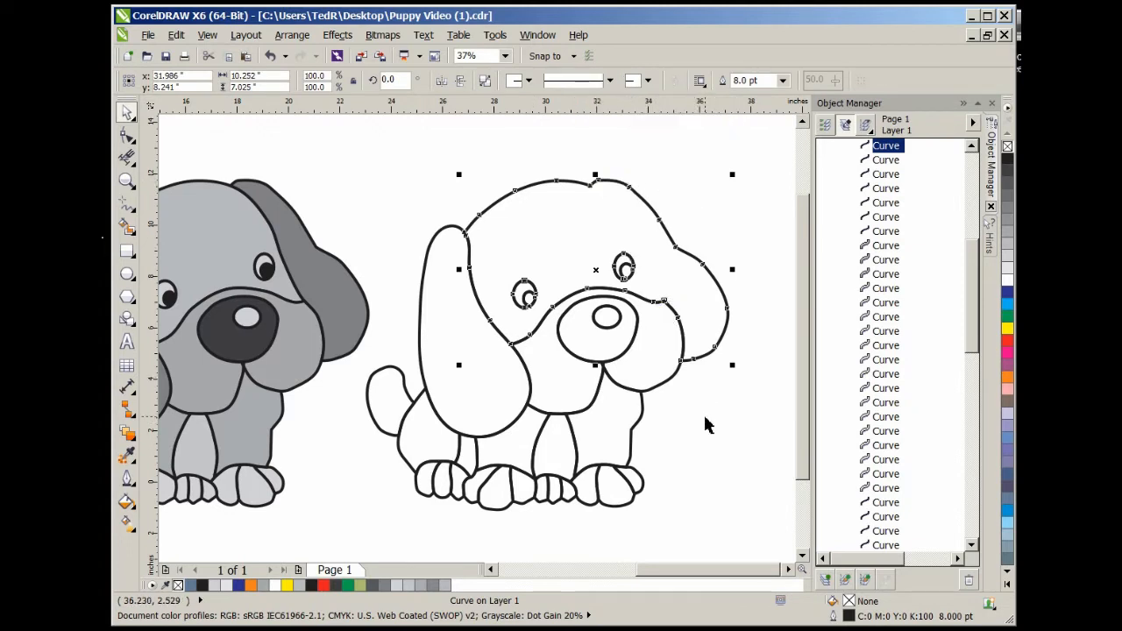
Weld the left ear to the combined head and right ear shape on the unfilled puppy
click(402, 200)
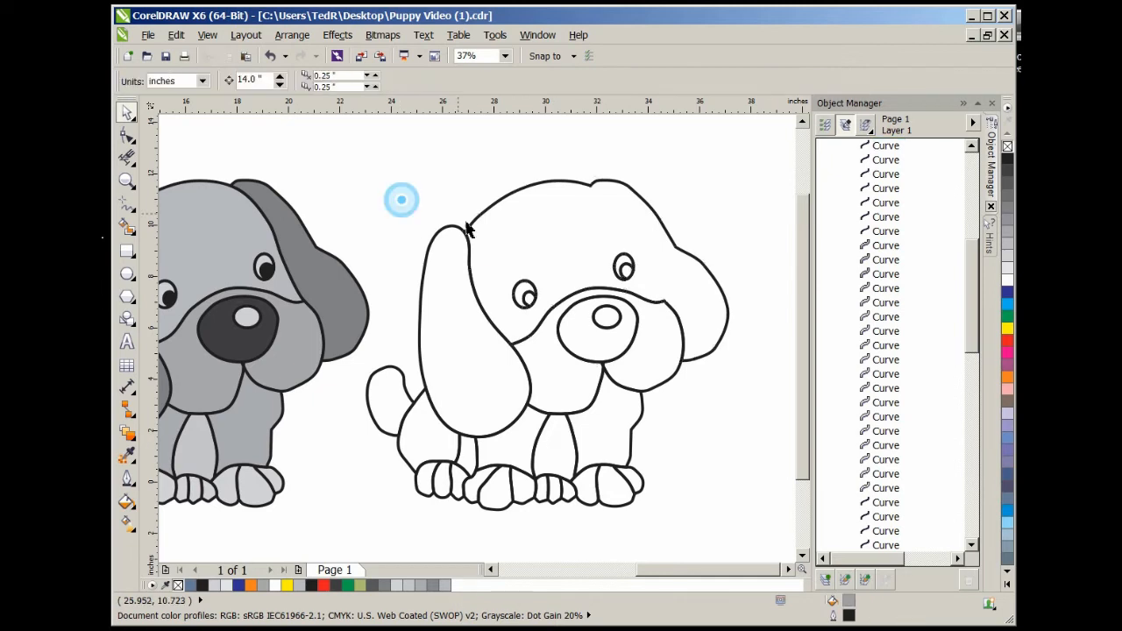
click(490, 214)
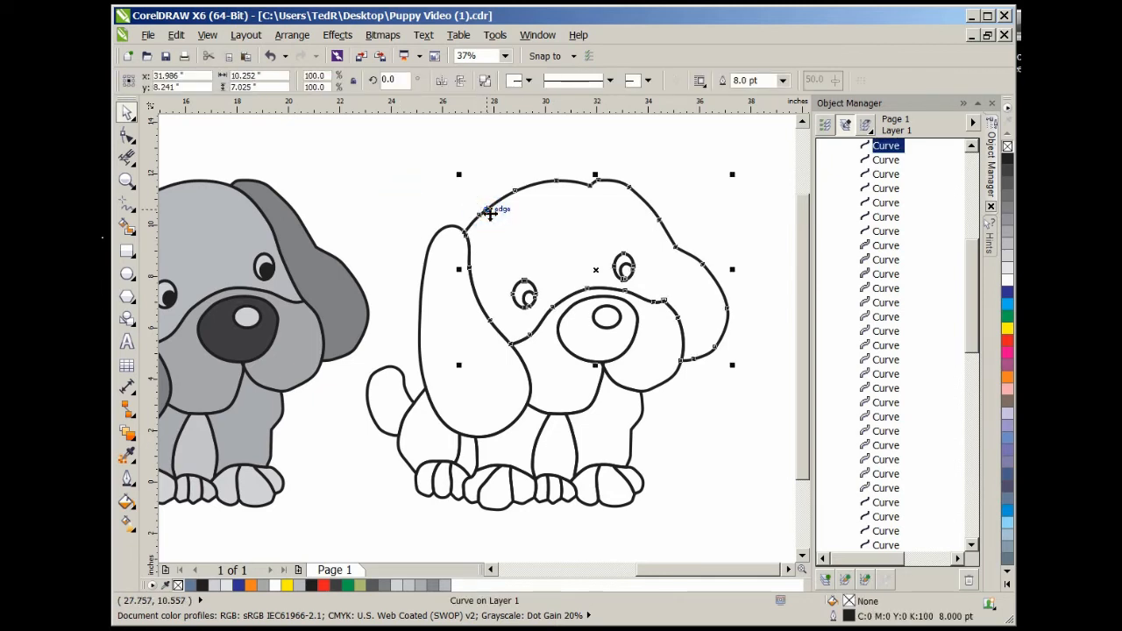
shift+click(429, 252)
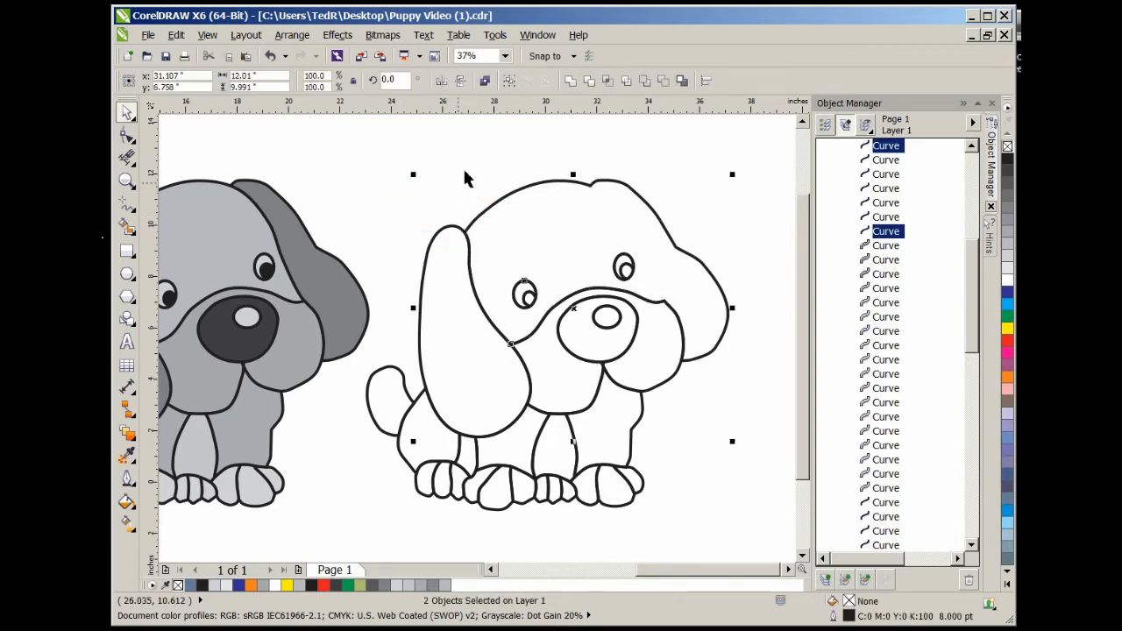
click(570, 80)
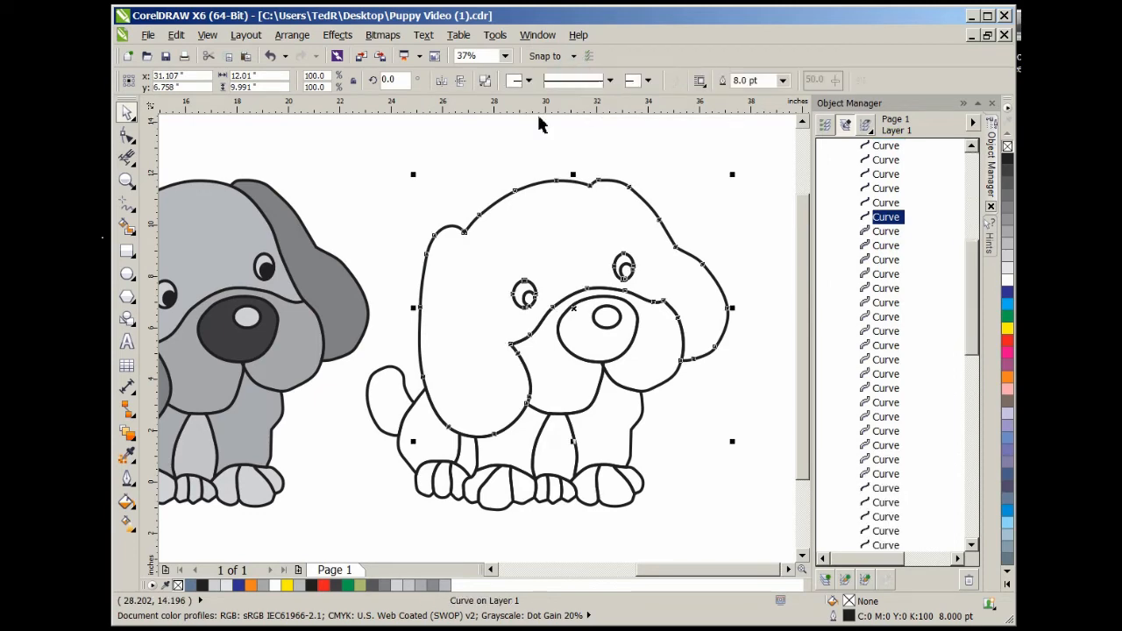
Weld the hind body shape below the left ear to the combined head and ears outline
scroll(406, 438, up, 3)
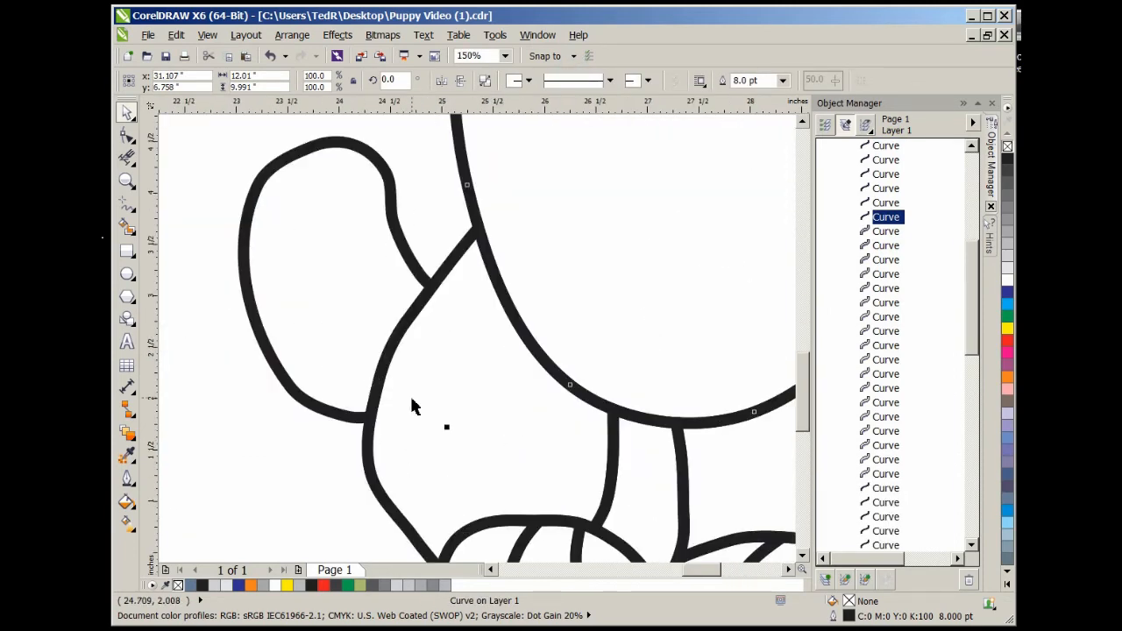
scroll(412, 403, down, 3)
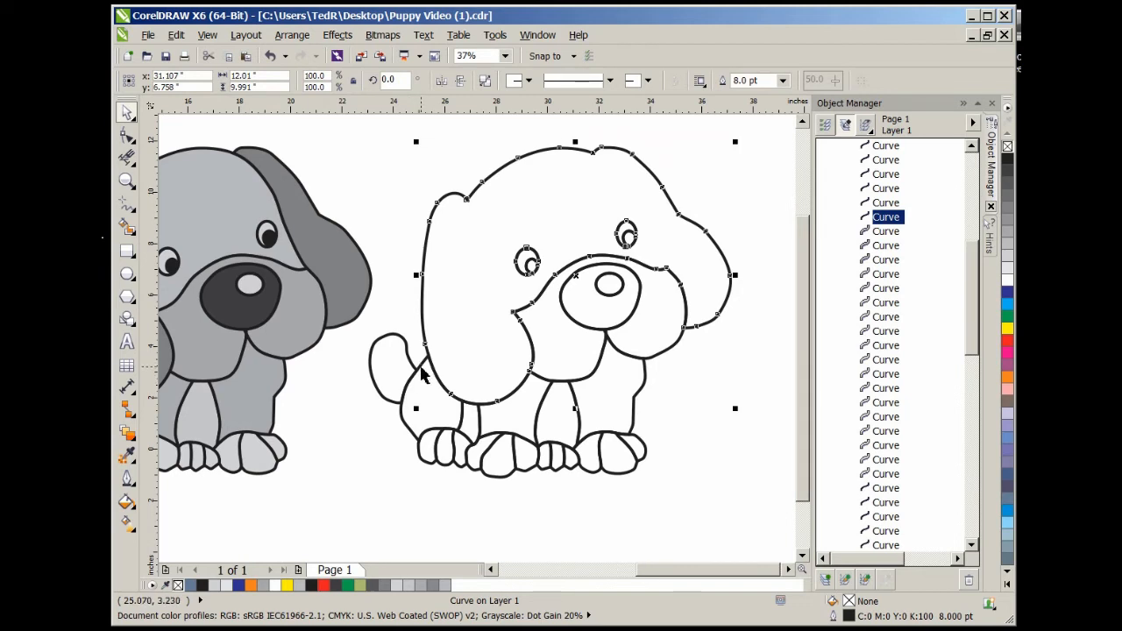
shift+click(422, 375)
click(566, 80)
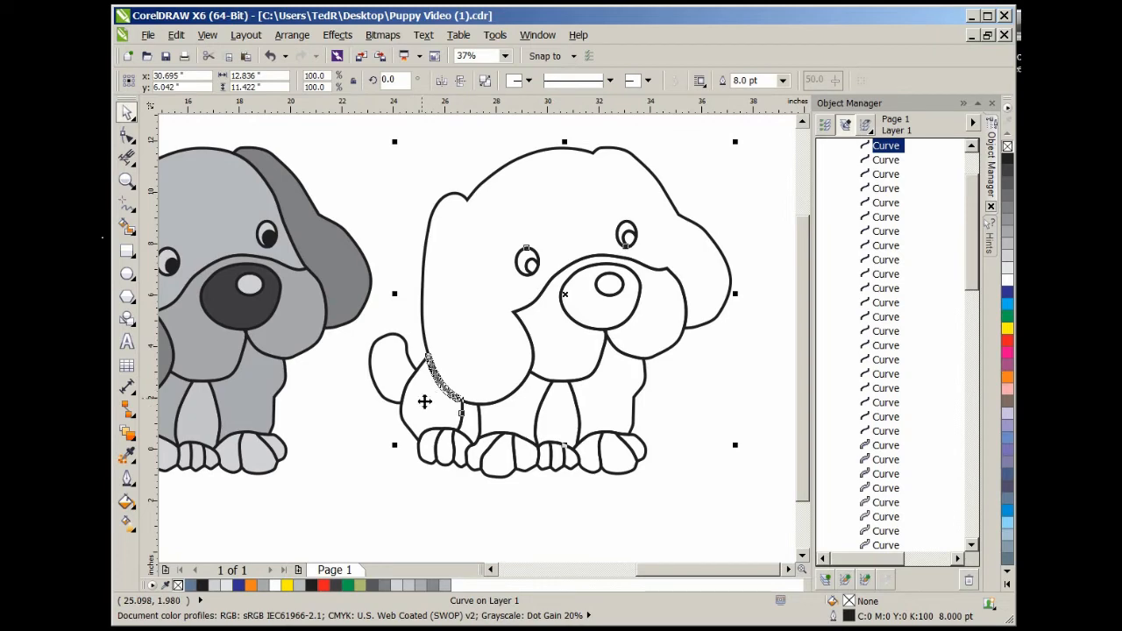
Break the welded curve apart and delete the tiny leftover fragments along the seam between the left ear and hind body
scroll(424, 402, up, 2)
scroll(433, 388, up, 2)
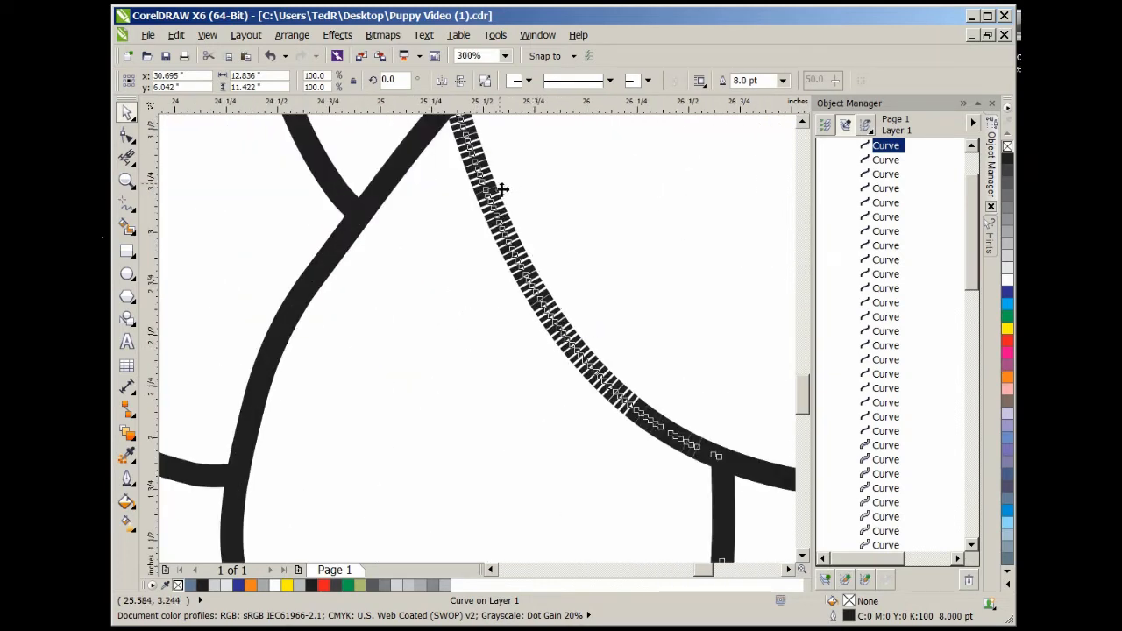
scroll(561, 311, down, 4)
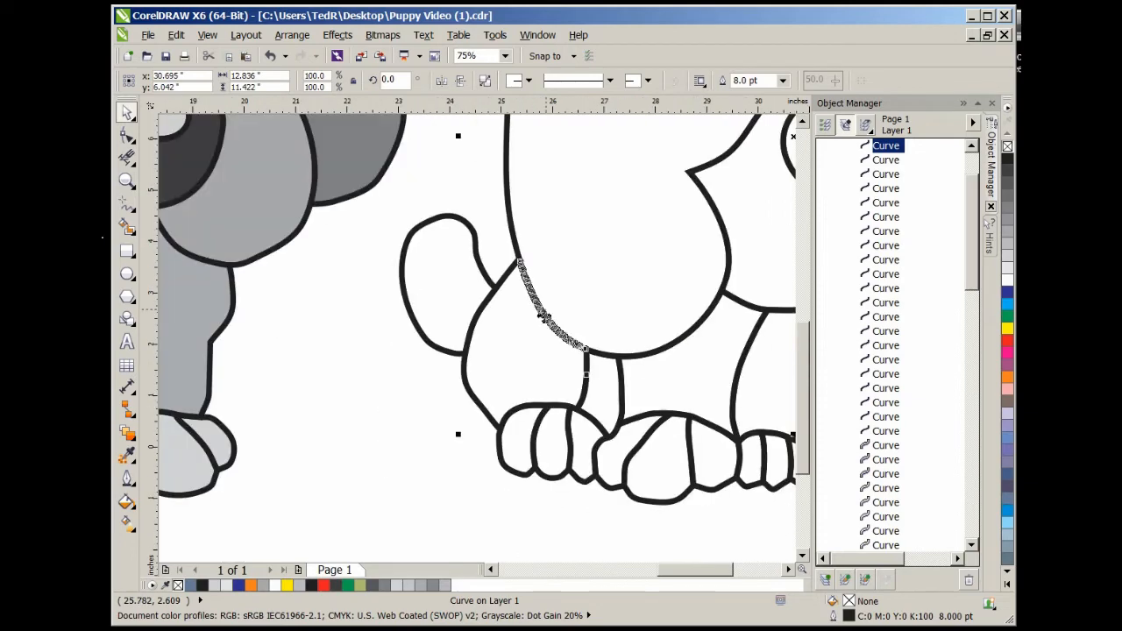
scroll(551, 315, up, 1)
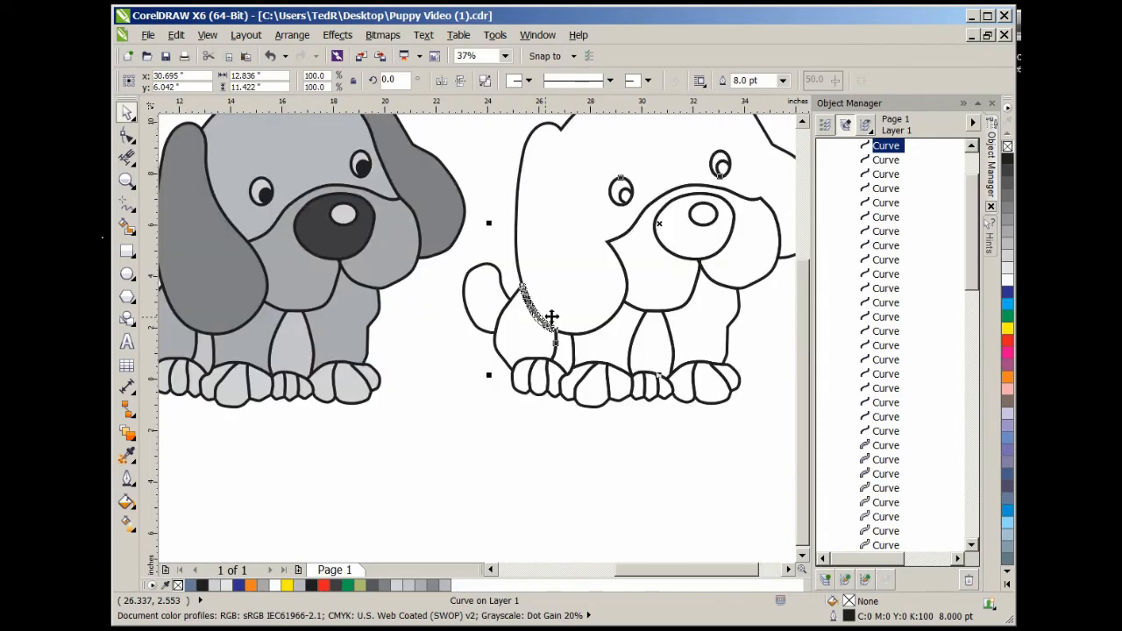
click(453, 351)
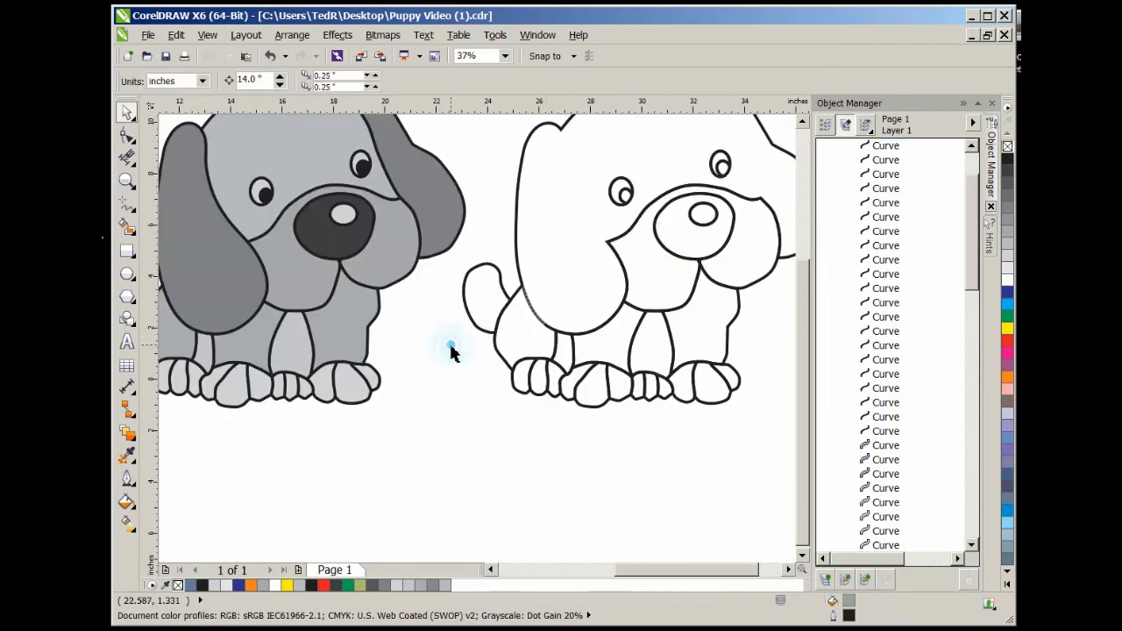
click(535, 308)
right_click(535, 308)
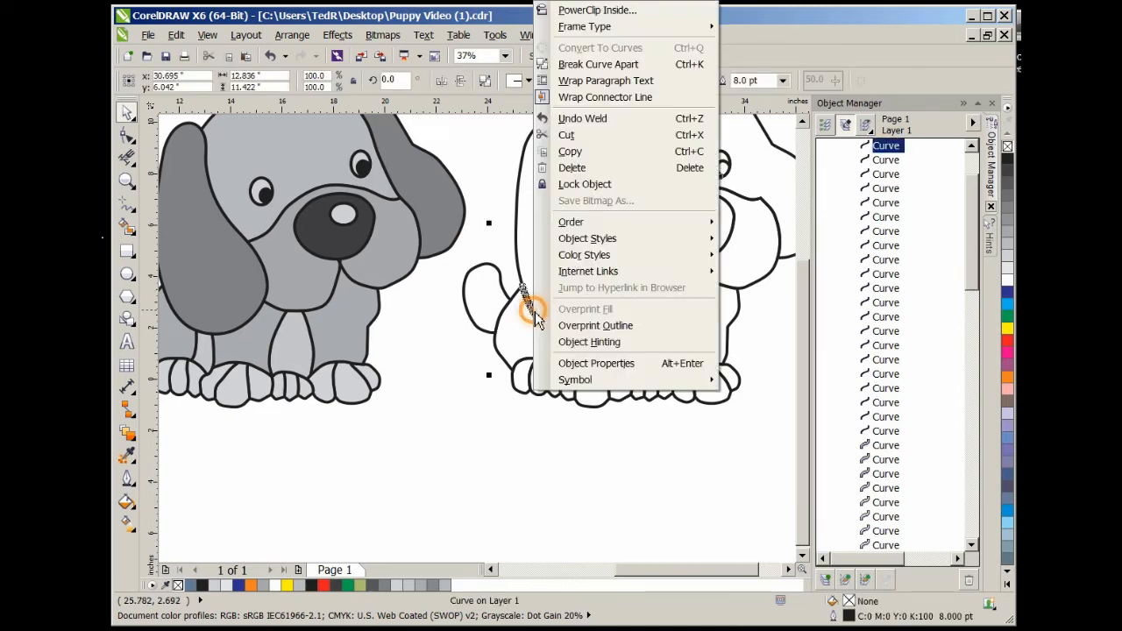
click(619, 65)
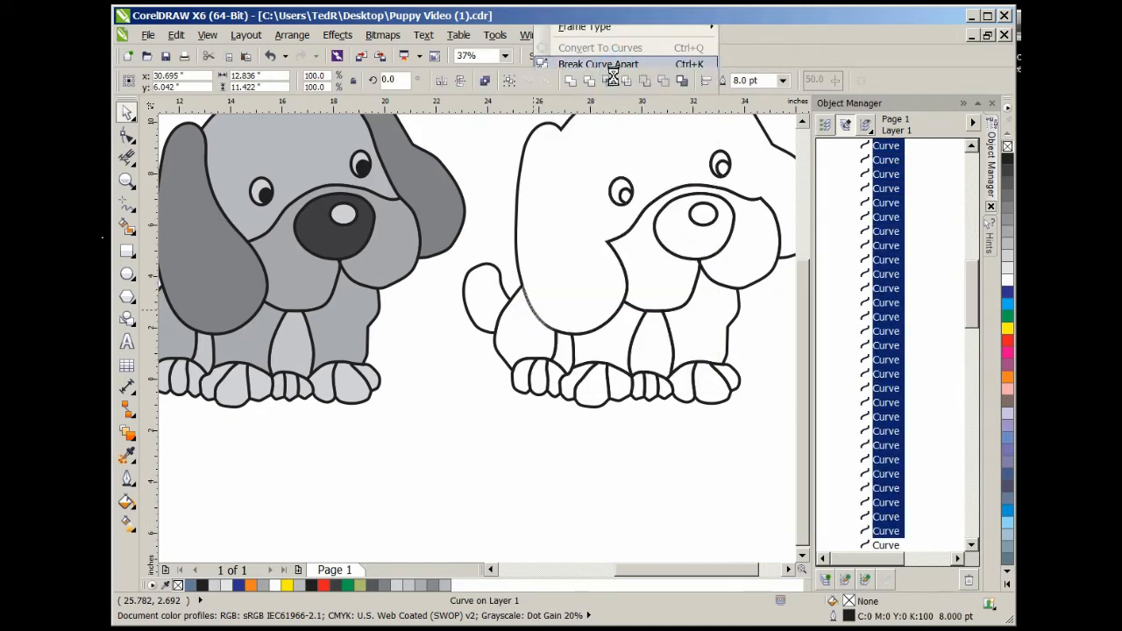
click(475, 357)
drag(506, 250, 566, 348)
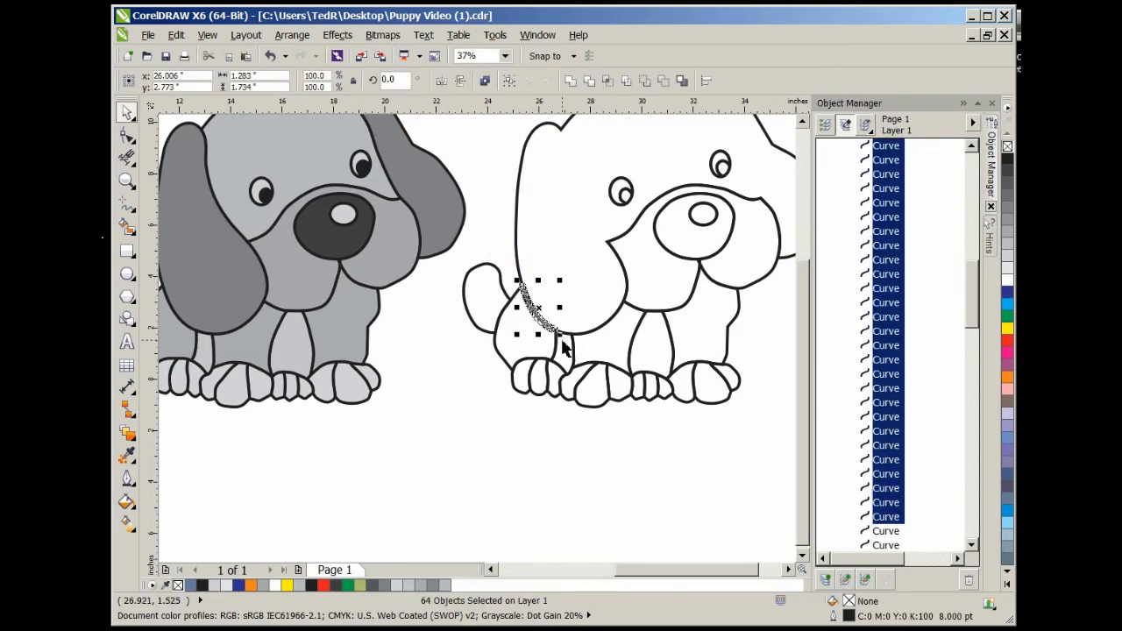
key(Delete)
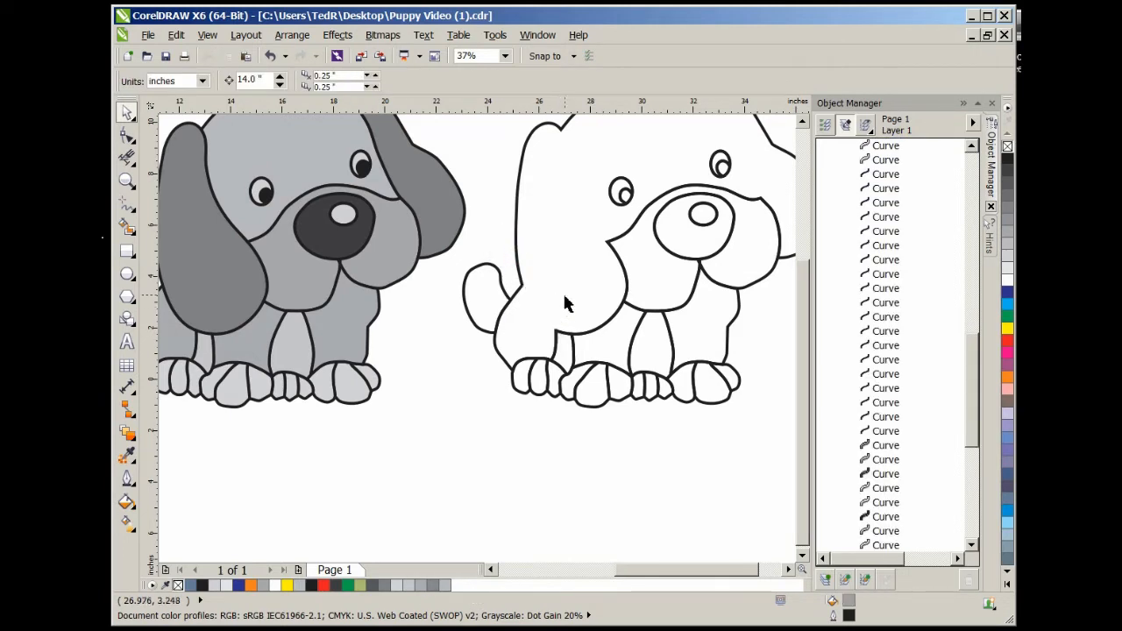
Weld the tail to the combined head and hind body outline of the unfilled puppy
click(520, 266)
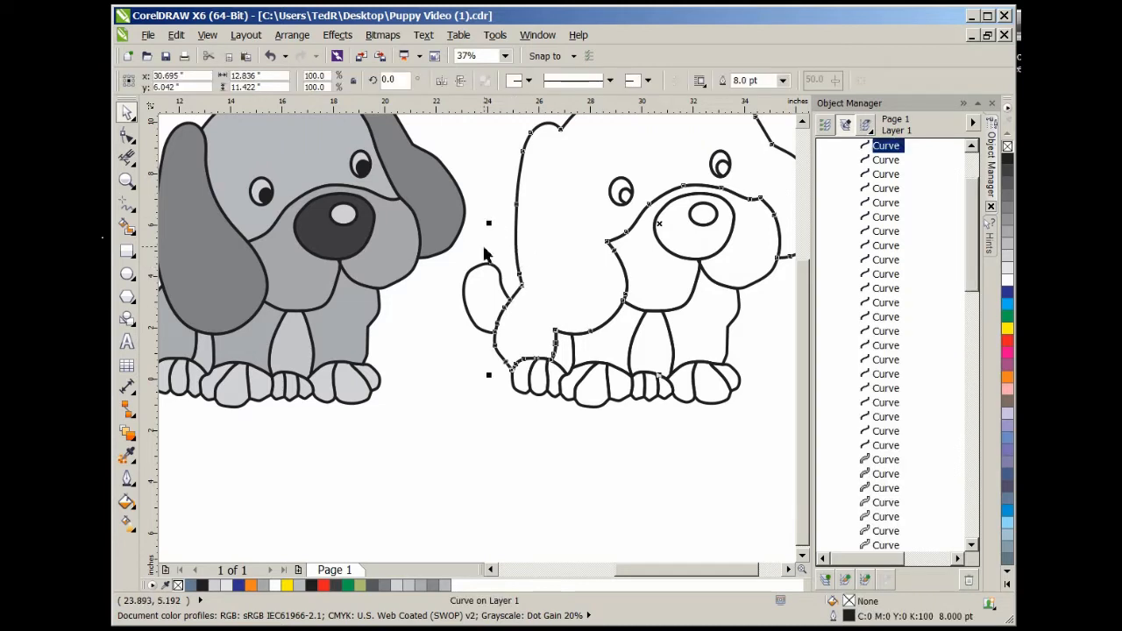
shift+click(482, 266)
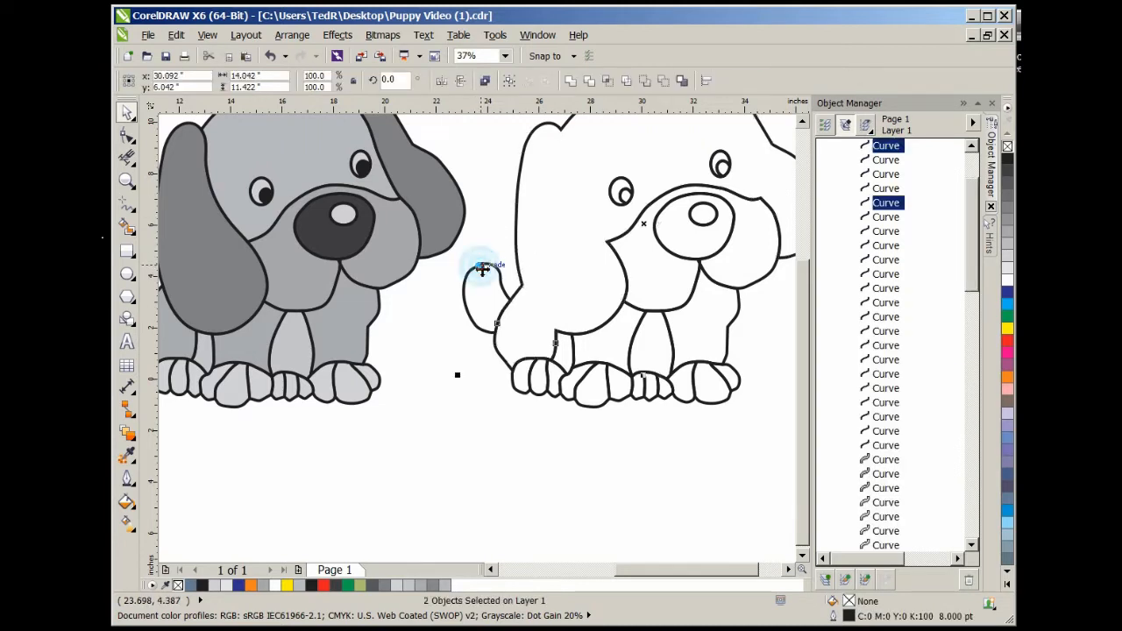
click(570, 82)
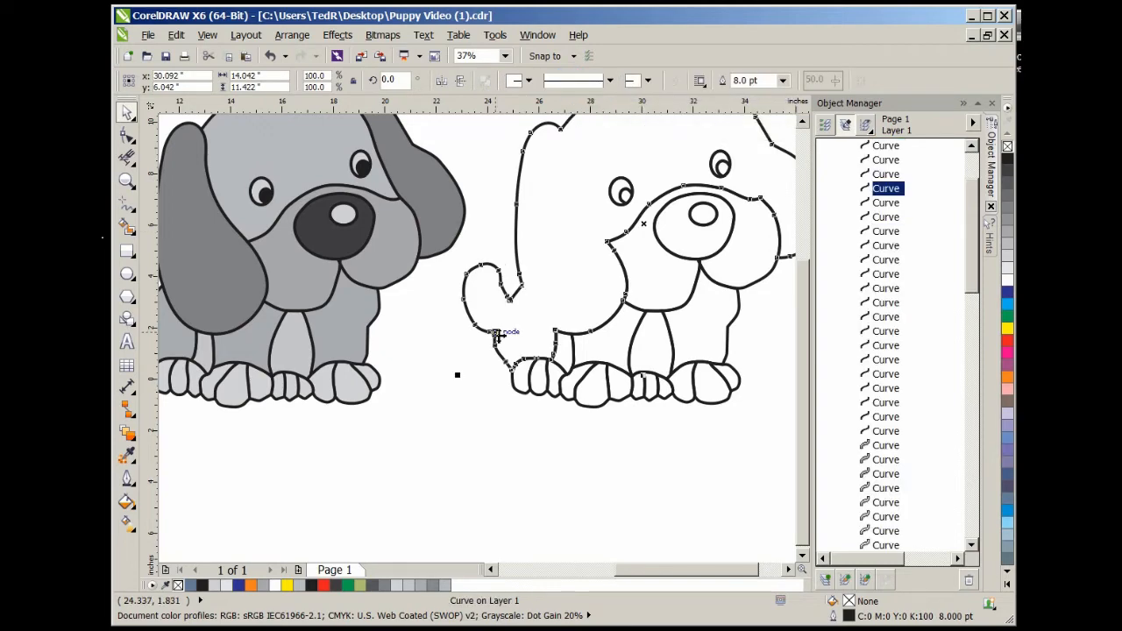
Weld the three toes of the hind paw one by one to the unfilled puppy's combined outline
scroll(518, 395, up, 4)
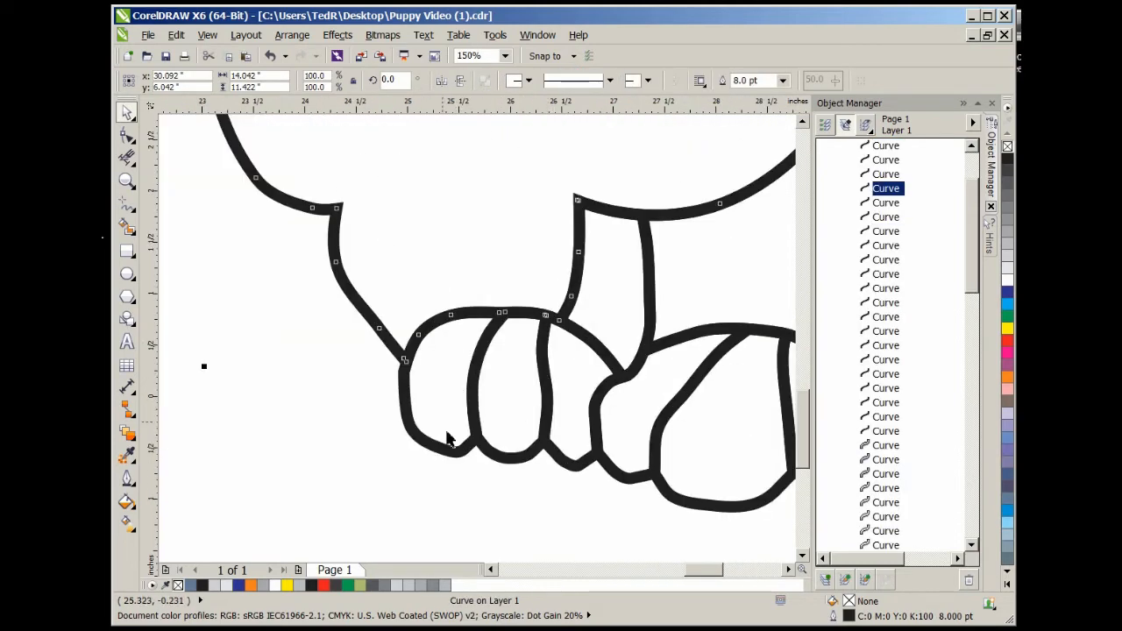
shift+click(438, 448)
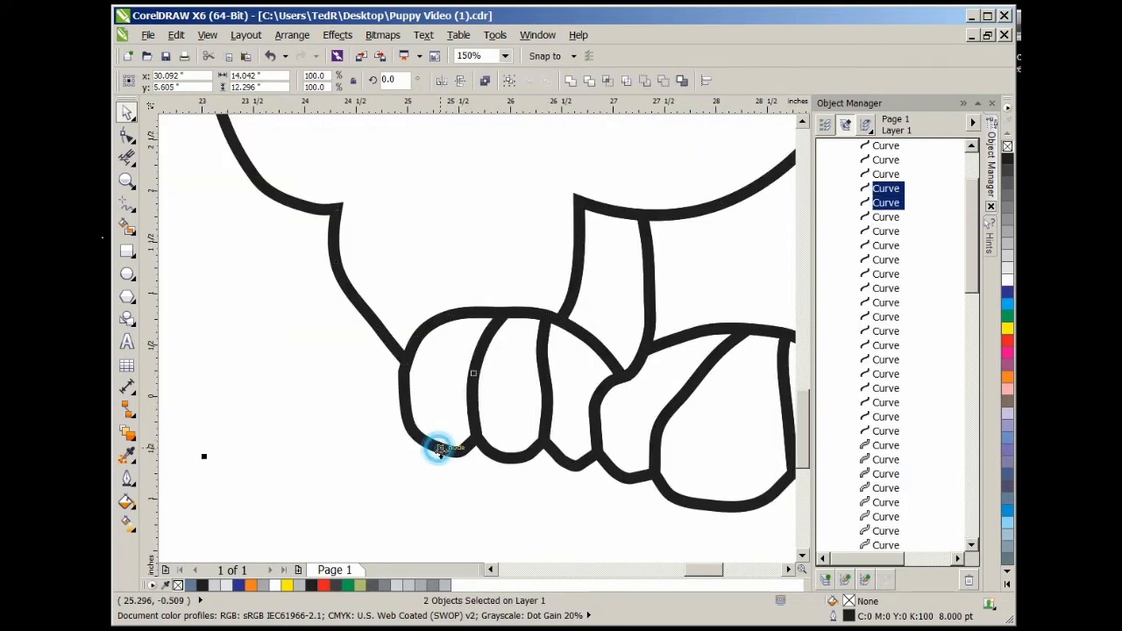
click(568, 82)
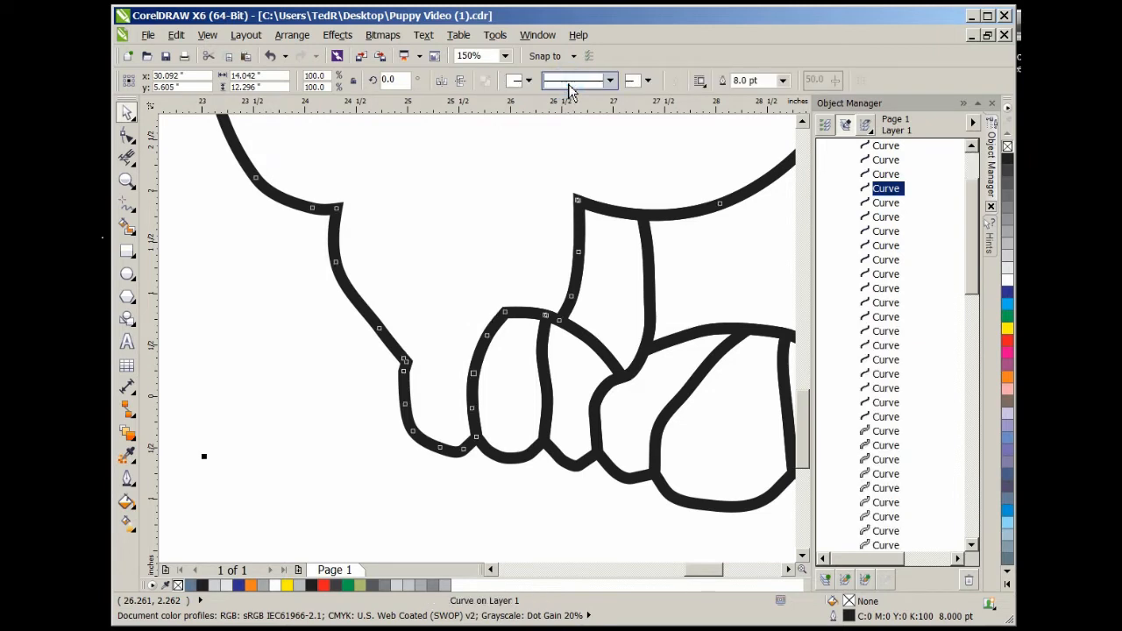
shift+click(515, 467)
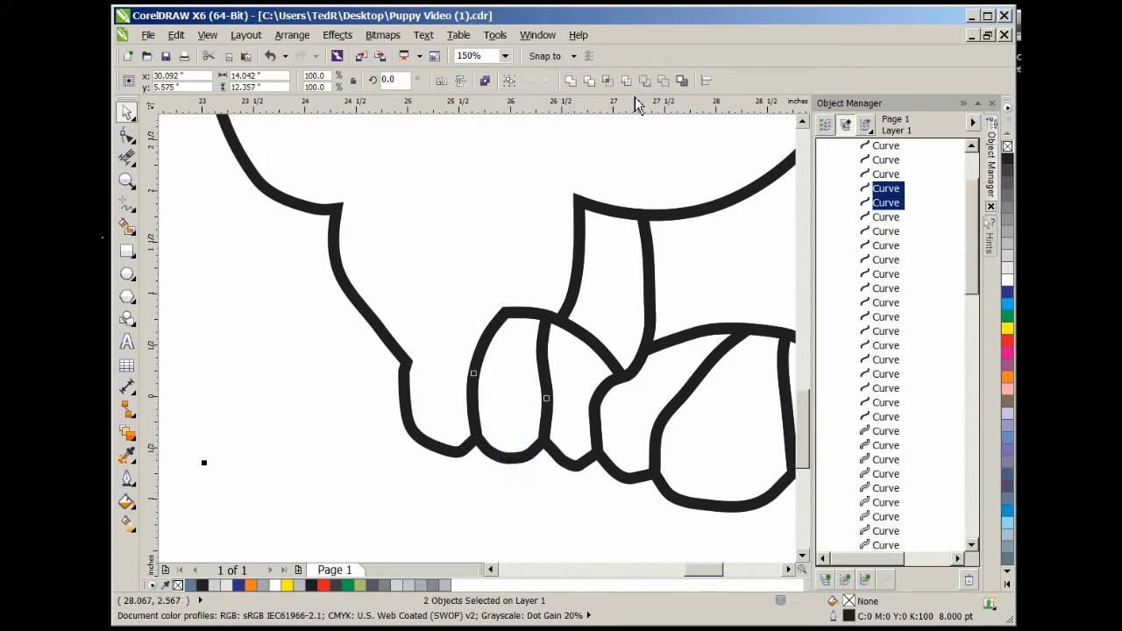
click(570, 80)
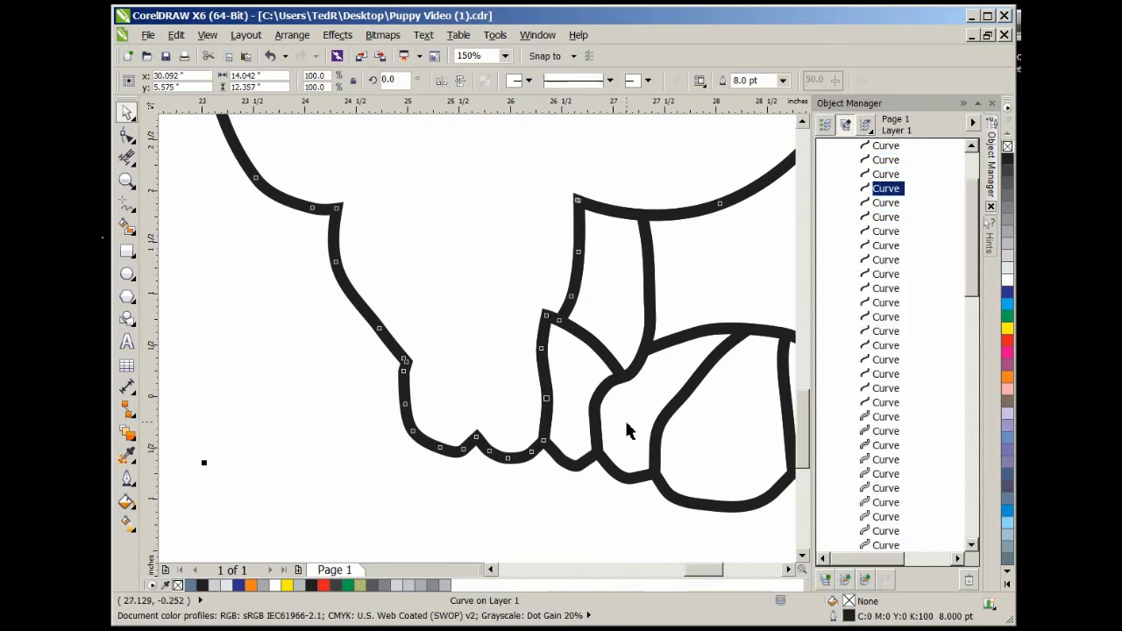
shift+click(578, 461)
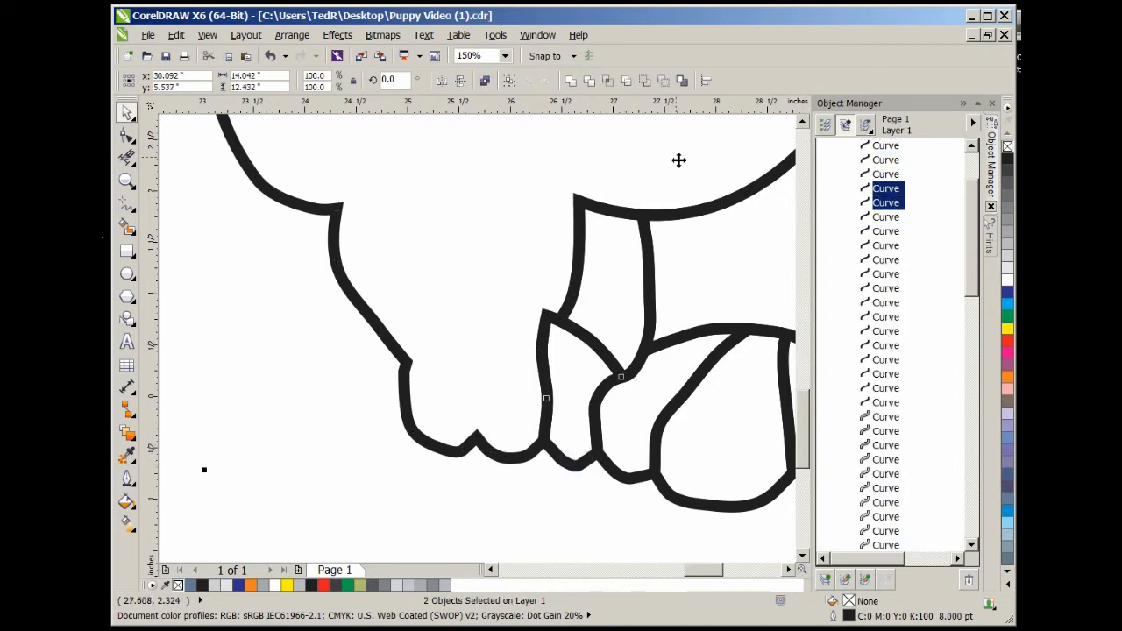
click(570, 81)
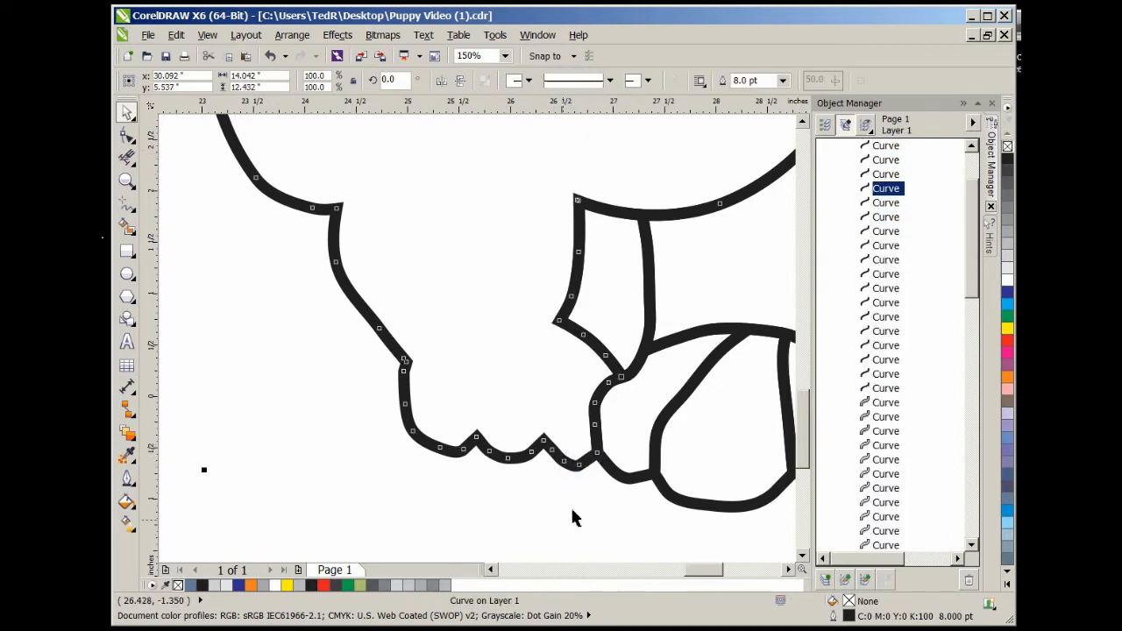
Weld the leftmost toe of the adjacent front paw to the unfilled puppy's combined outline
shift+click(640, 485)
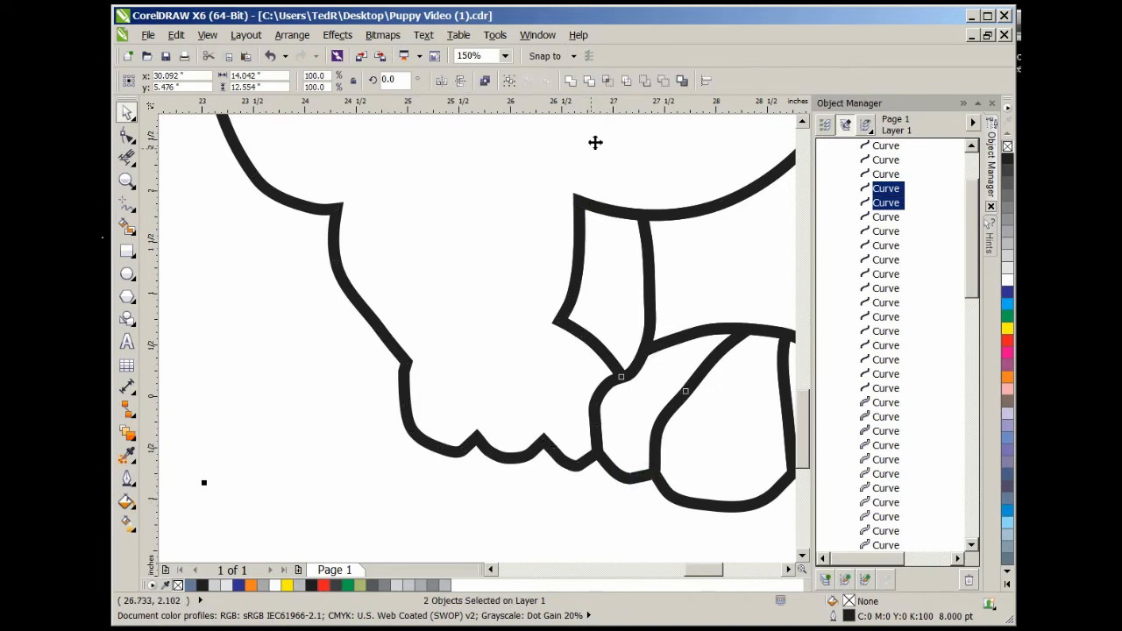
click(570, 81)
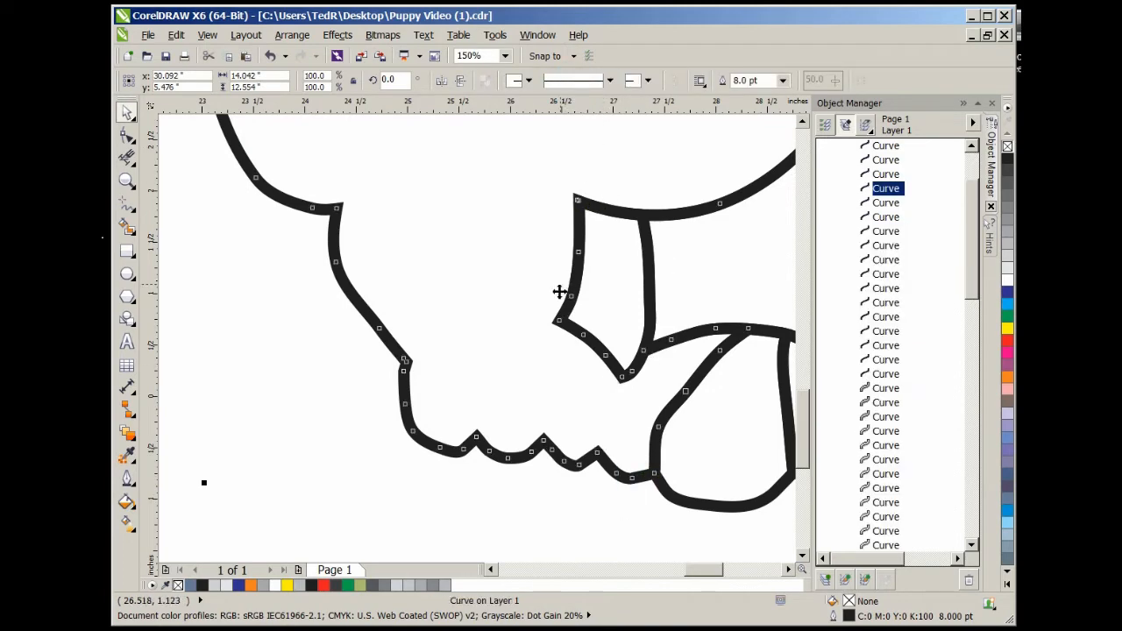
scroll(527, 315, down, 4)
scroll(579, 348, up, 2)
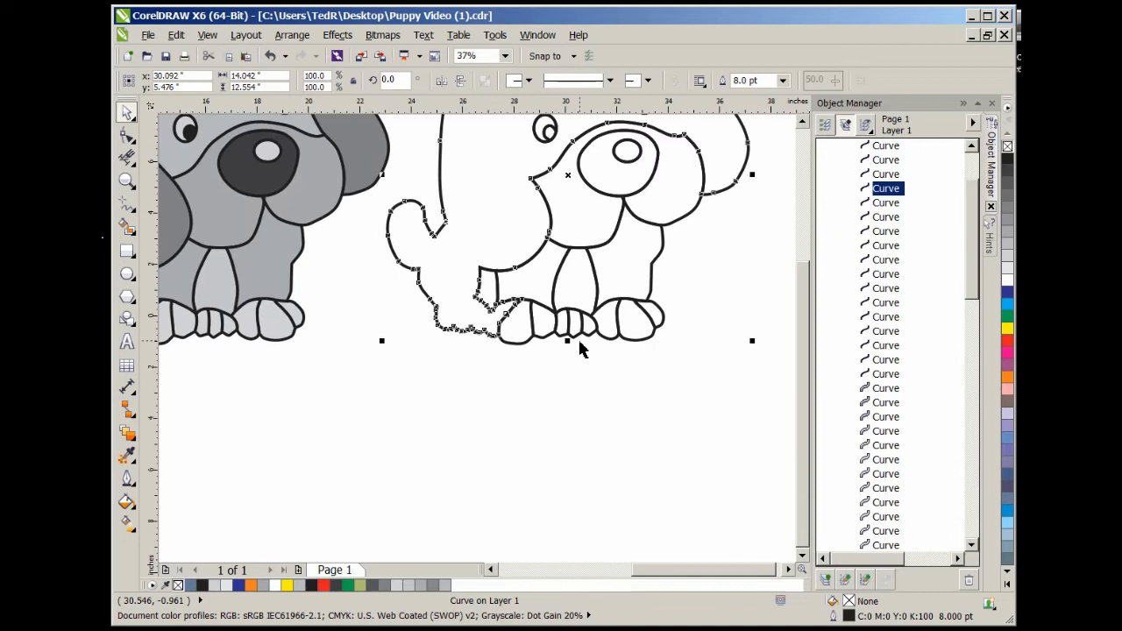
Weld the two remaining toes of the left front paw one by one to the unfilled puppy's combined outline
scroll(533, 341, up, 2)
shift+click(533, 328)
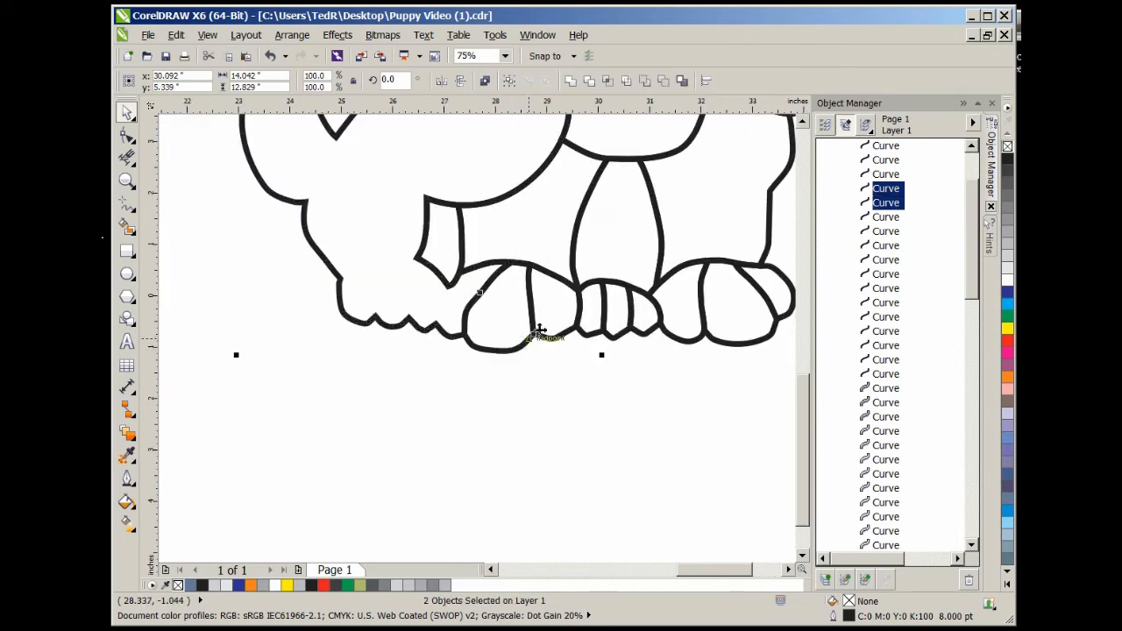
click(571, 81)
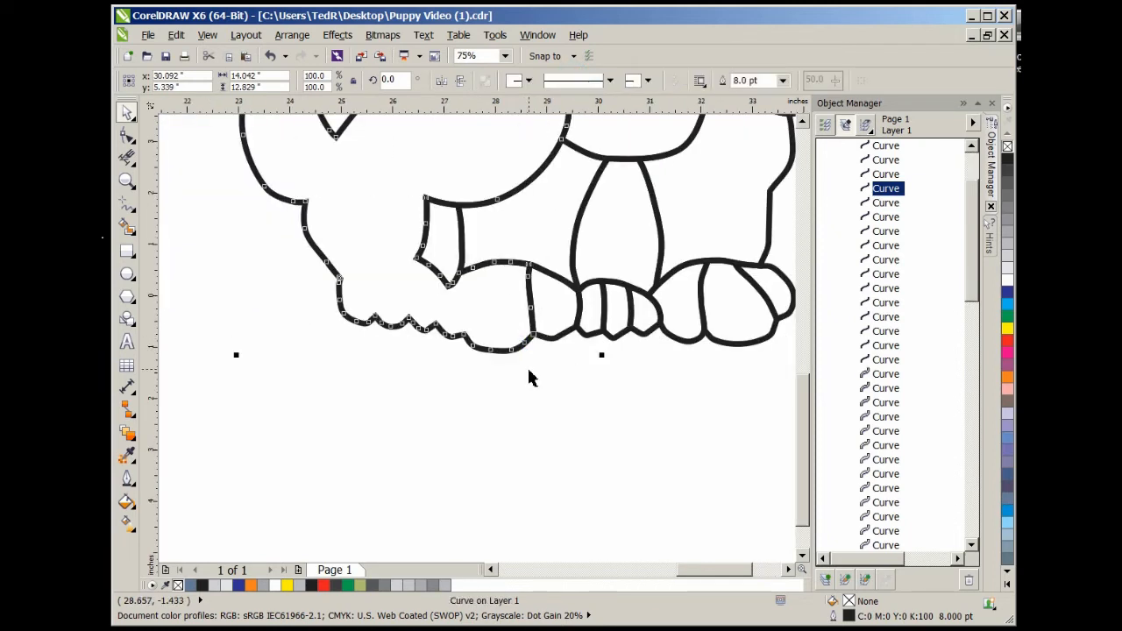
shift+click(559, 334)
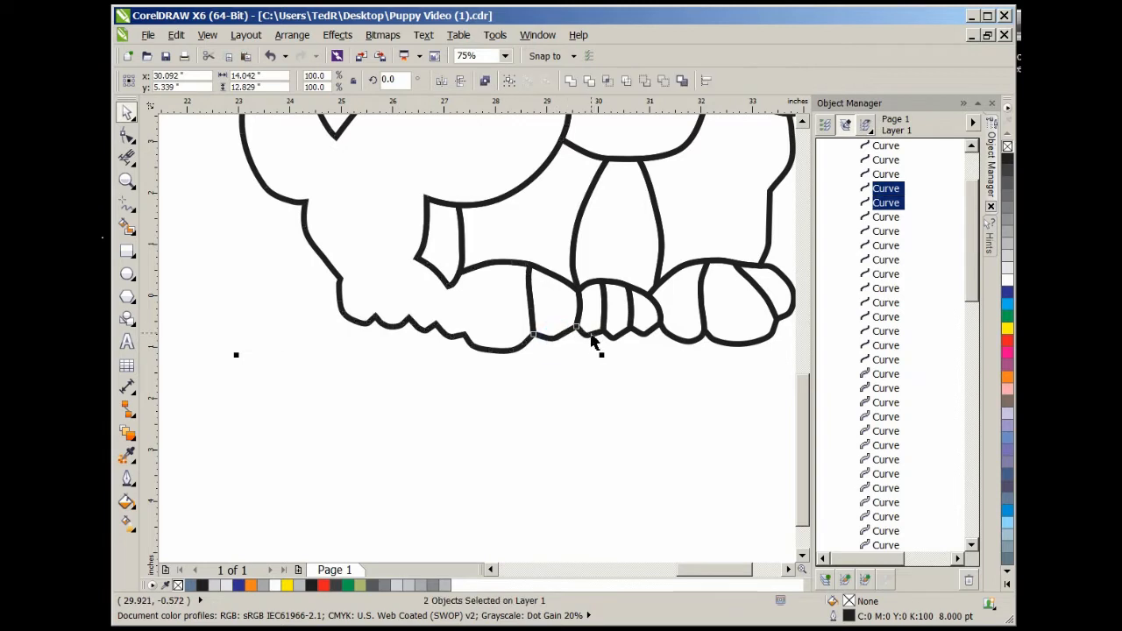
click(571, 81)
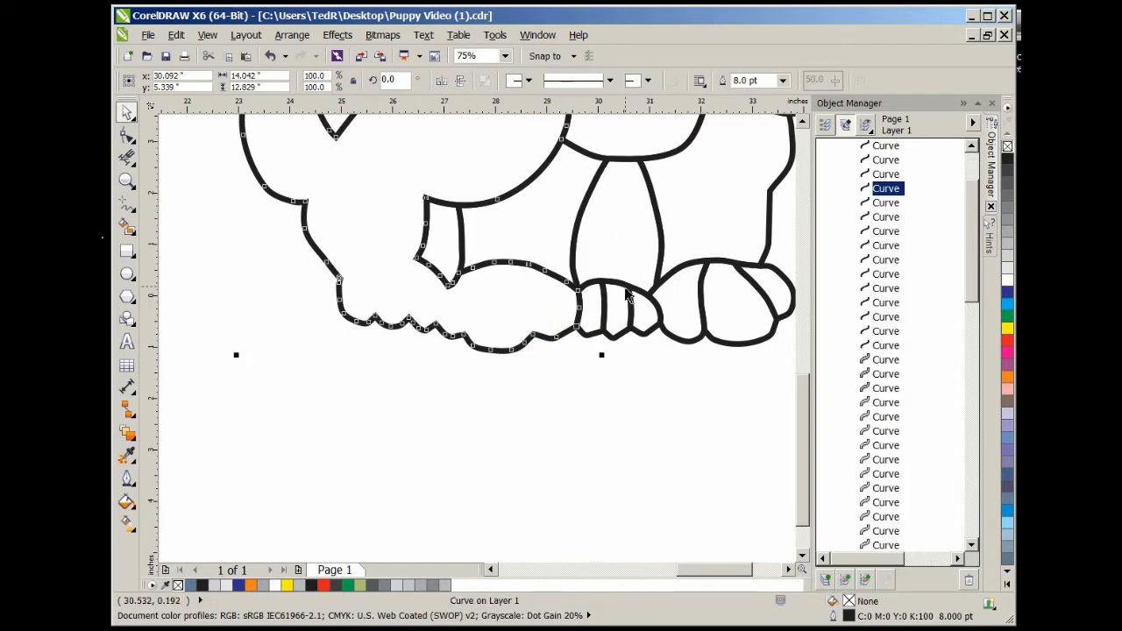
Weld the three narrow toes of the middle paw one by one to the unfilled puppy's combined outline
shift+click(592, 334)
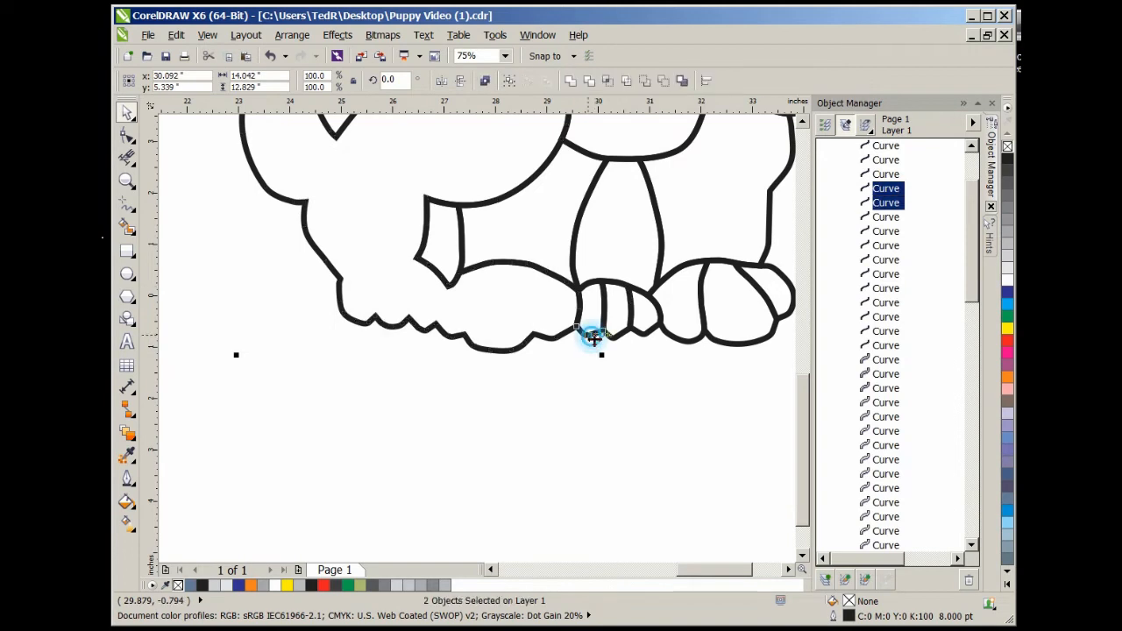
click(574, 84)
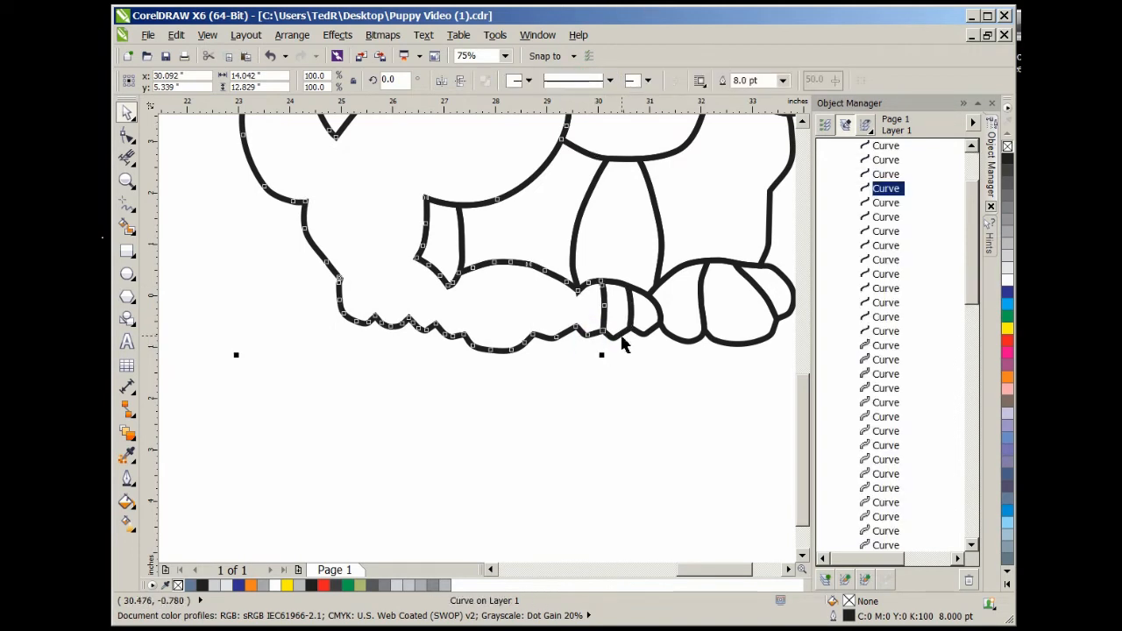
shift+click(622, 335)
click(571, 81)
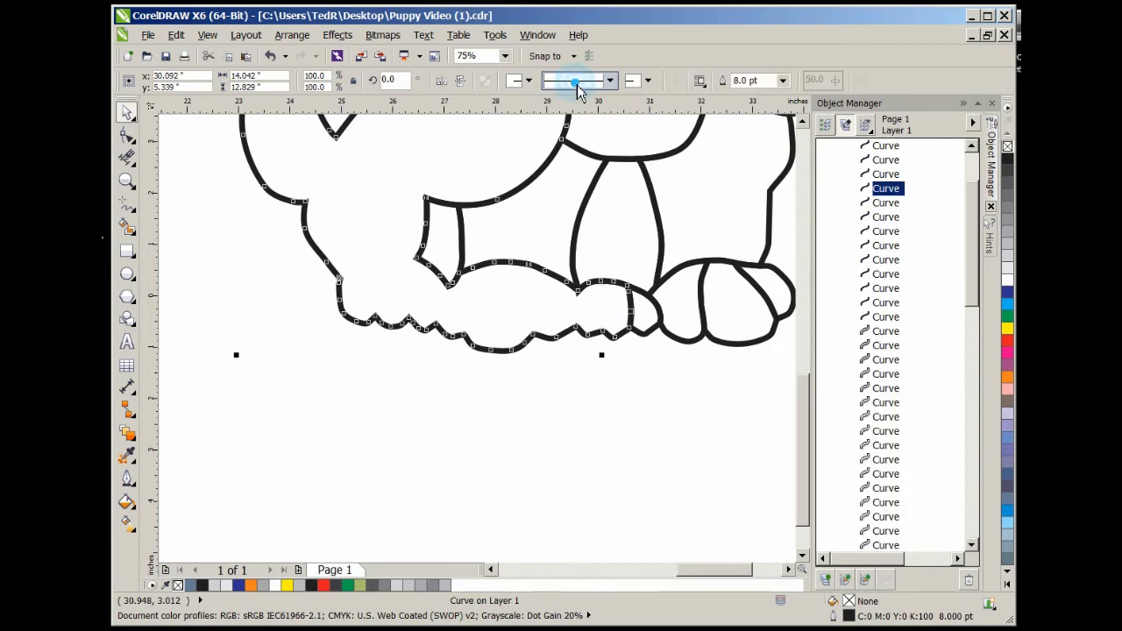
shift+click(647, 332)
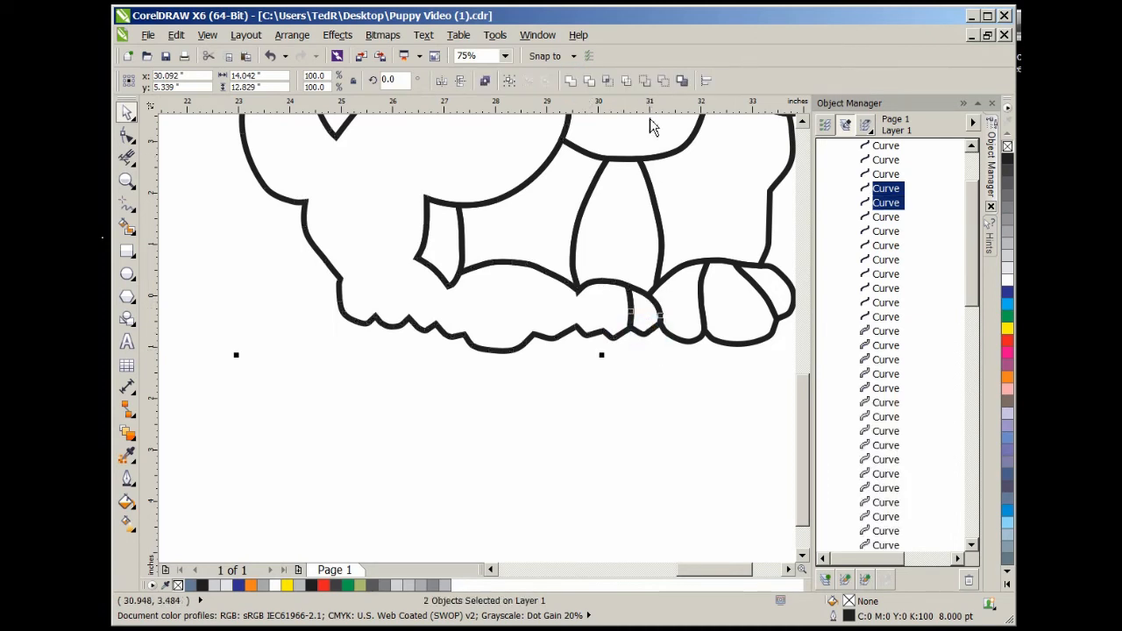
click(576, 87)
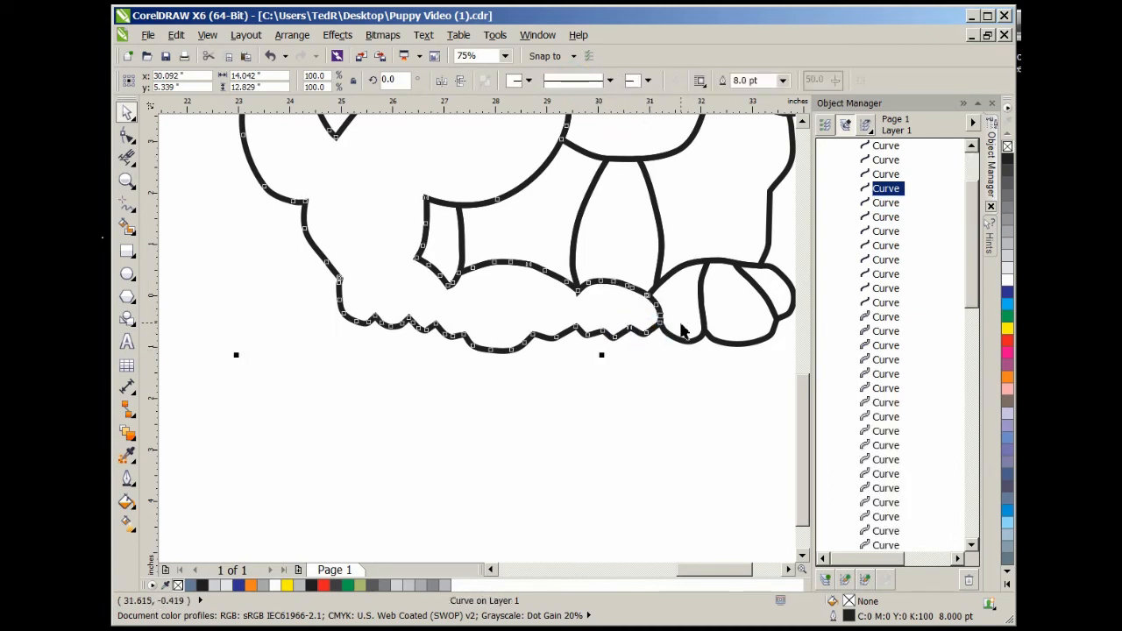
Weld the three toes of the right front paw one by one to the unfilled puppy's combined outline
shift+click(683, 339)
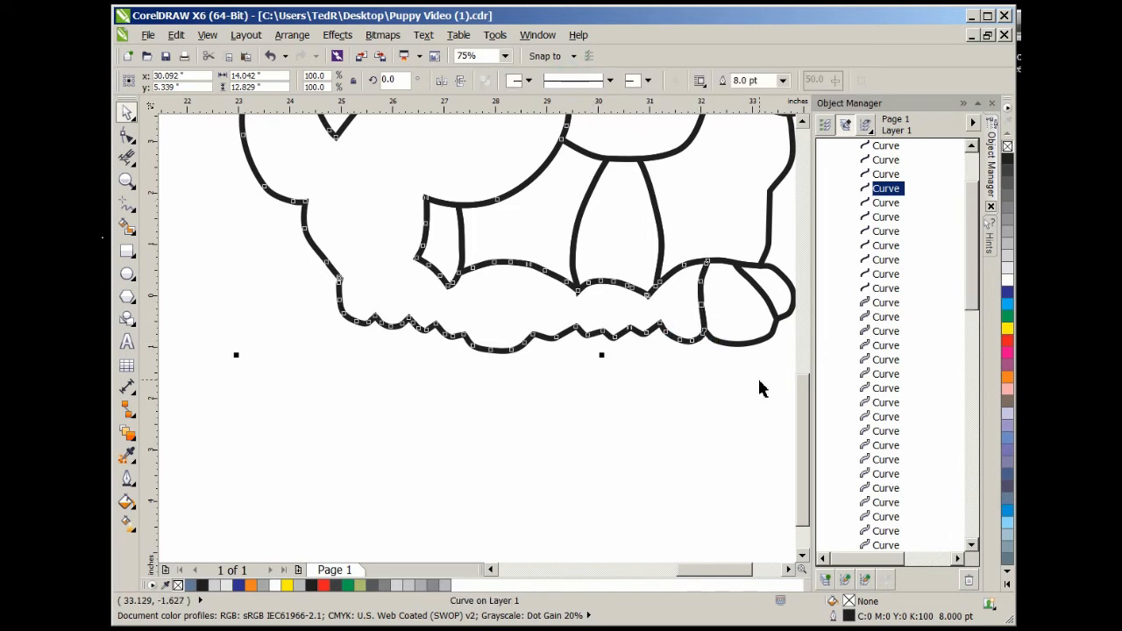
shift+click(745, 345)
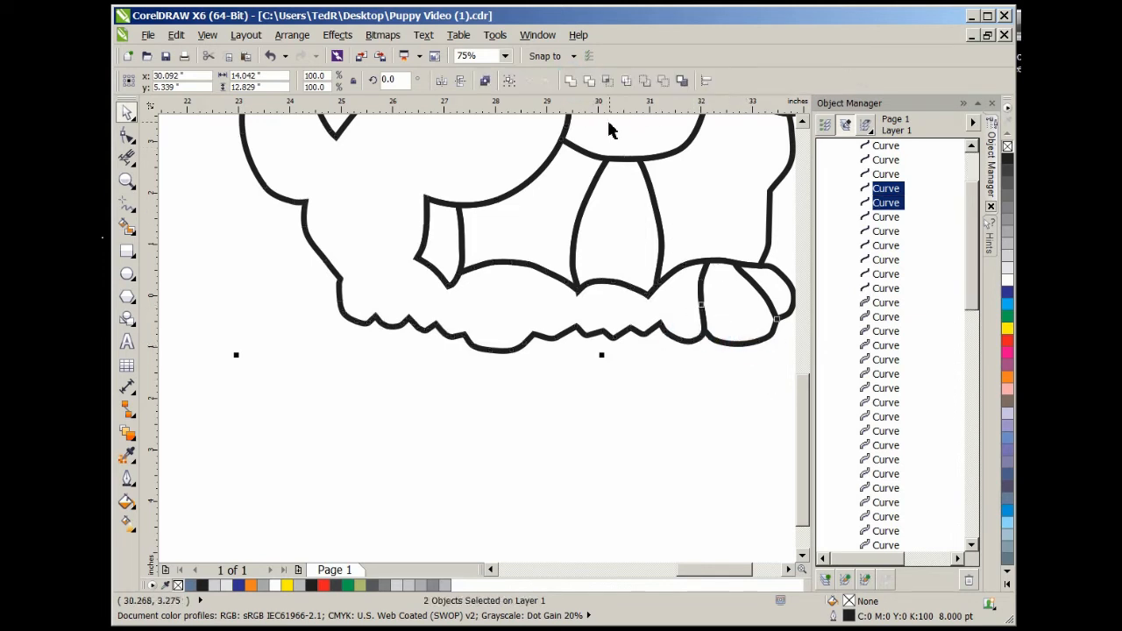
click(571, 81)
scroll(556, 242, down, 3)
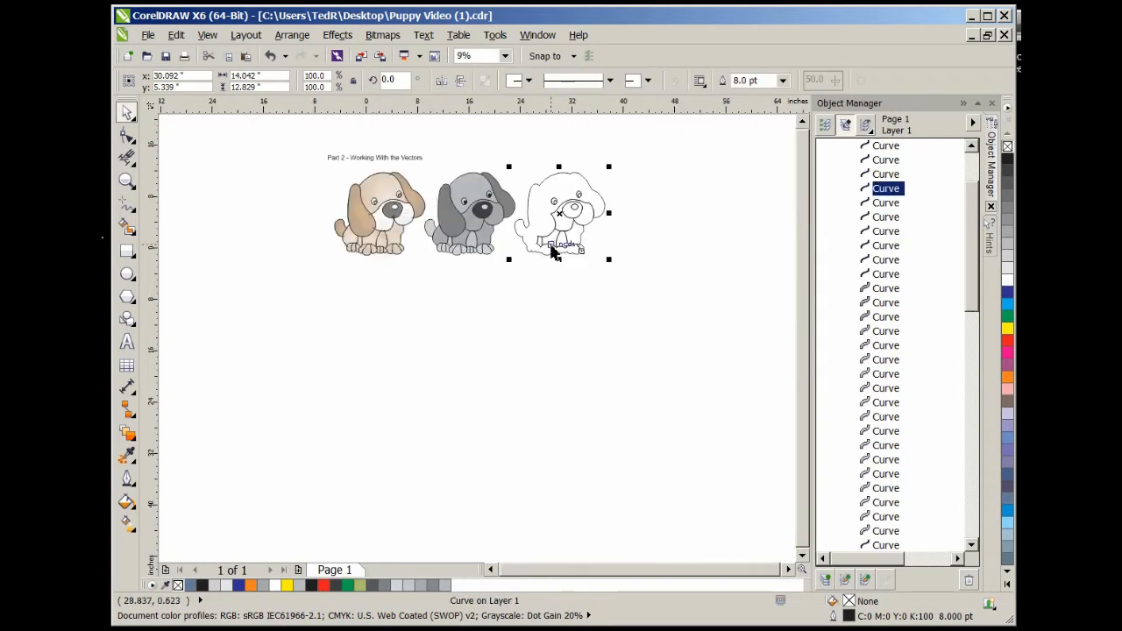
scroll(592, 238, up, 2)
scroll(585, 227, up, 2)
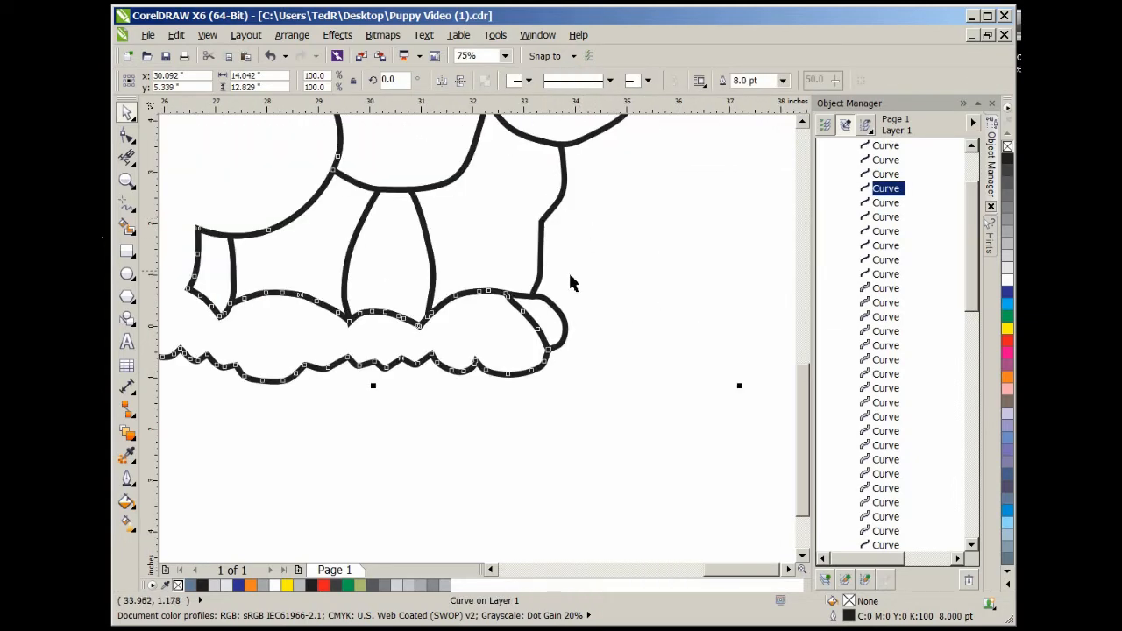
shift+click(555, 312)
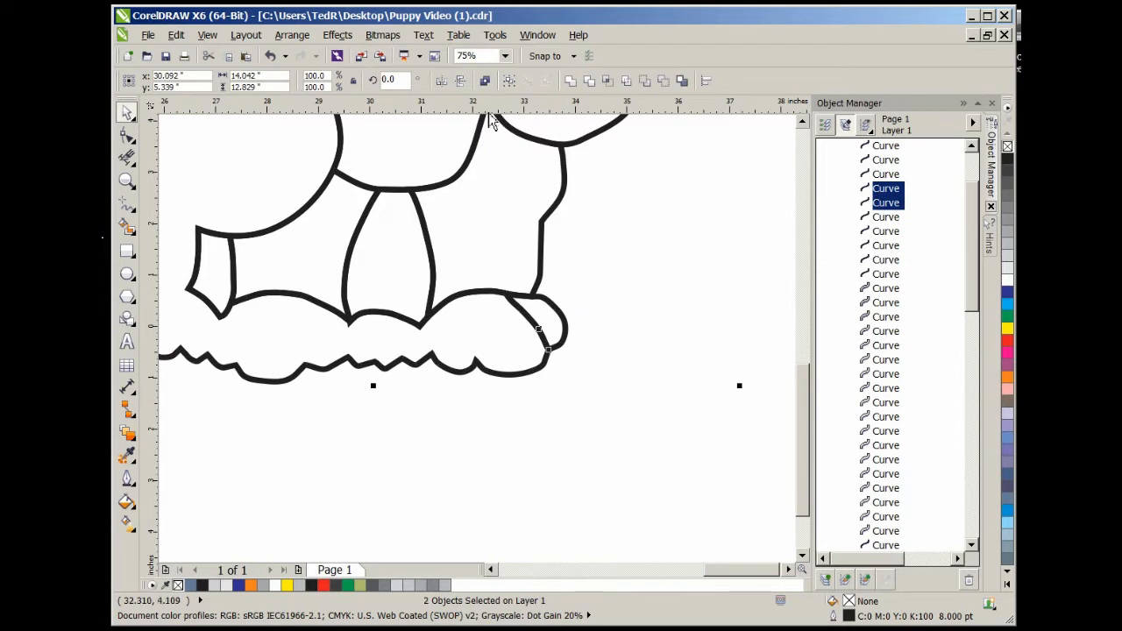
click(571, 80)
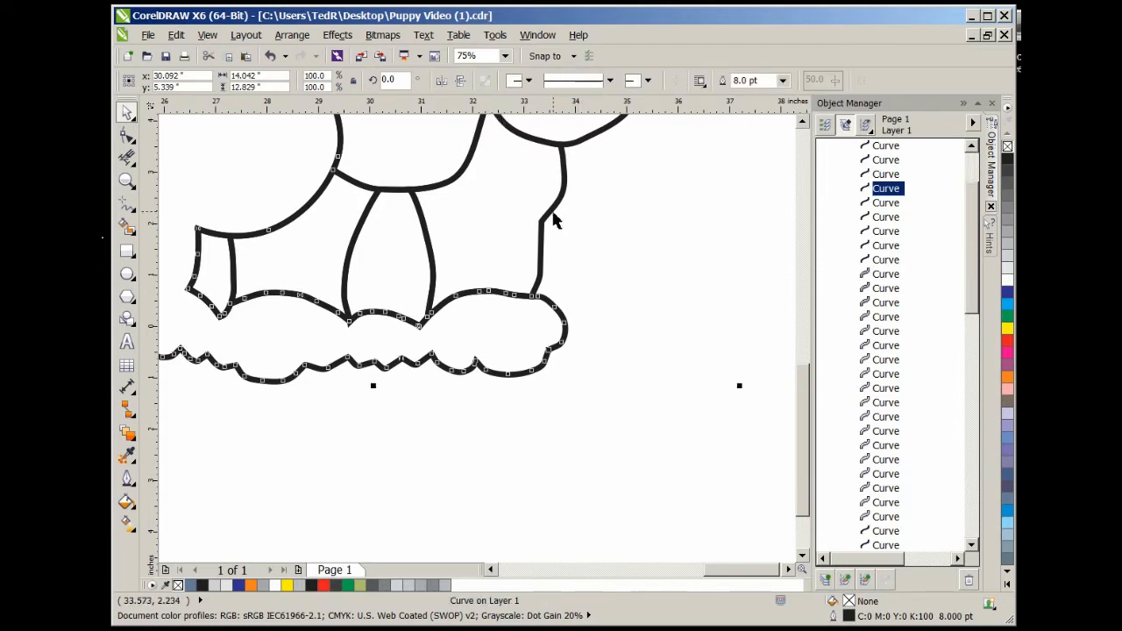
Weld the chest and right front leg shape to the unfilled puppy's combined outline and deselect it
shift+click(555, 221)
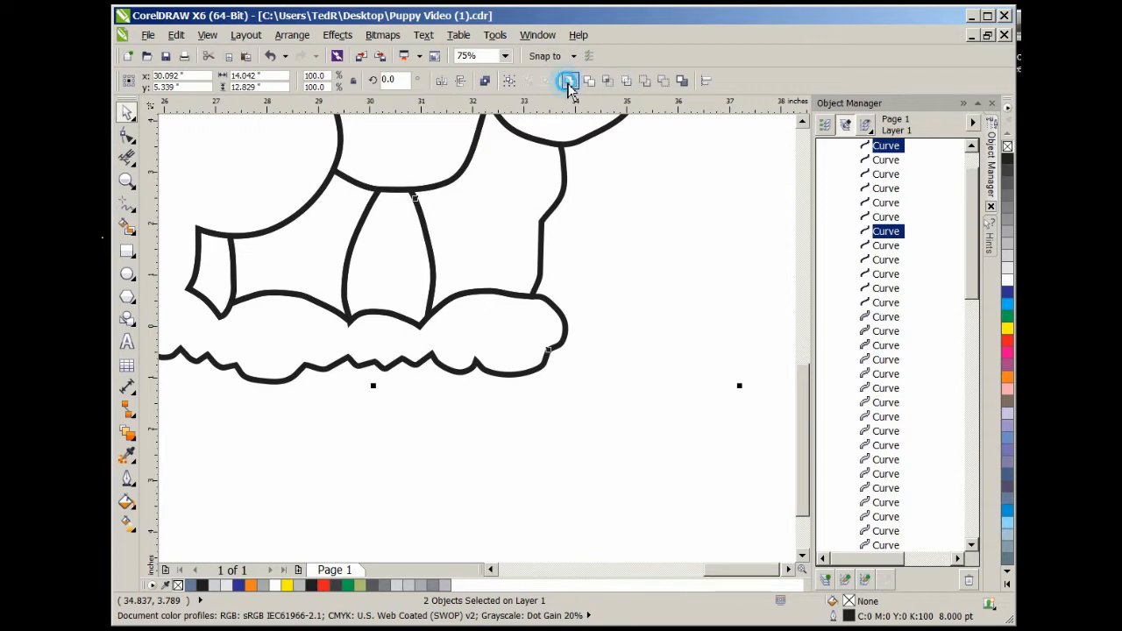
click(568, 80)
scroll(605, 211, down, 5)
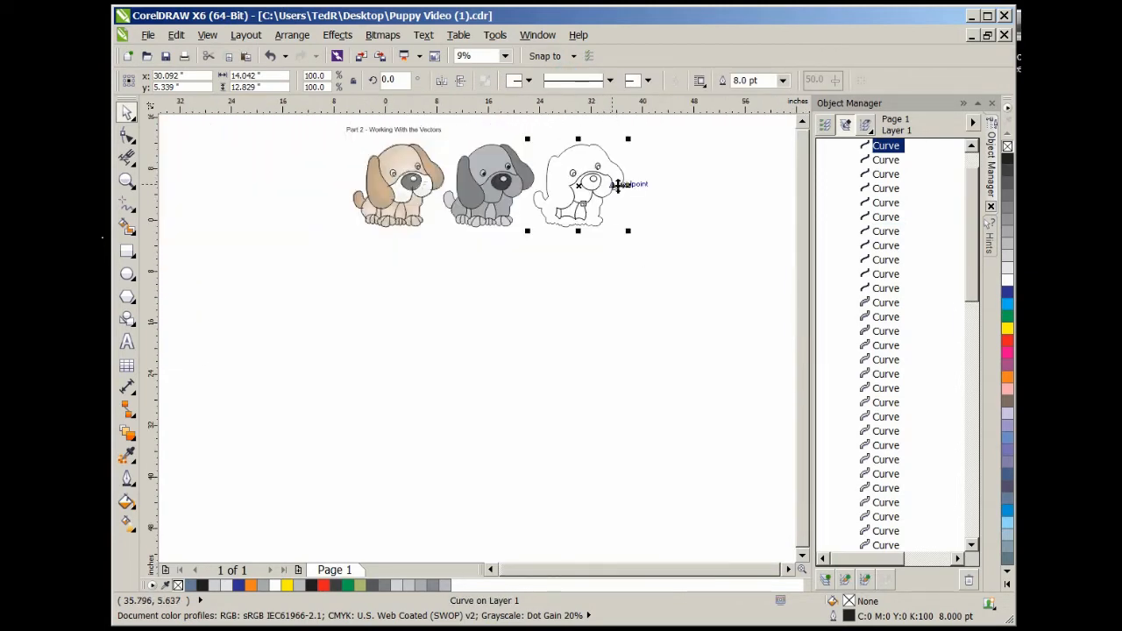
scroll(619, 185, up, 3)
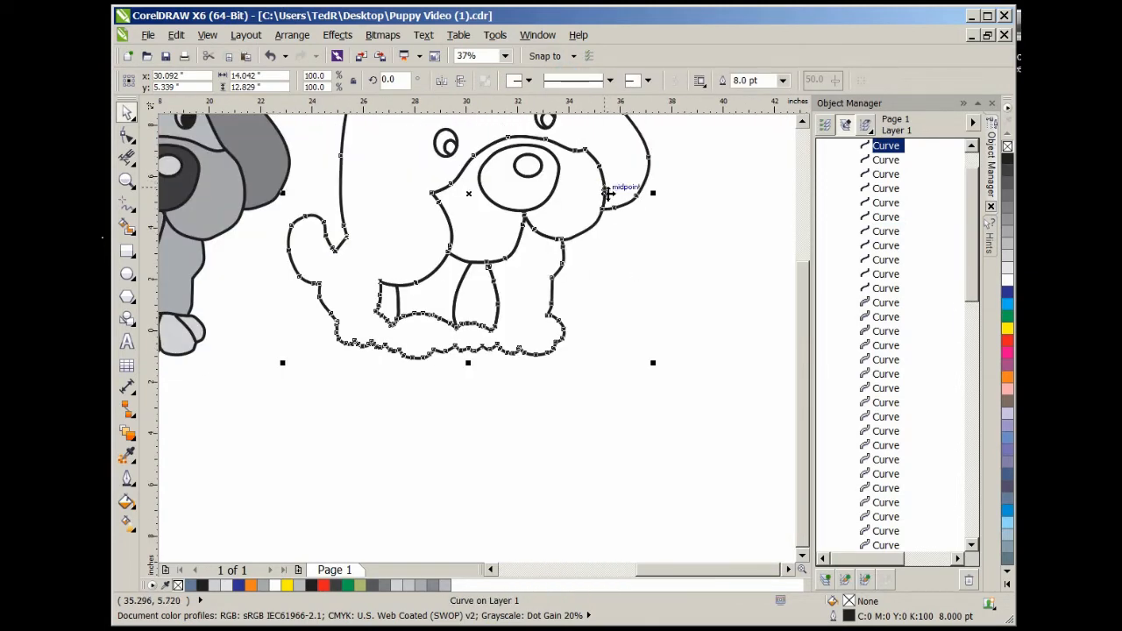
click(633, 263)
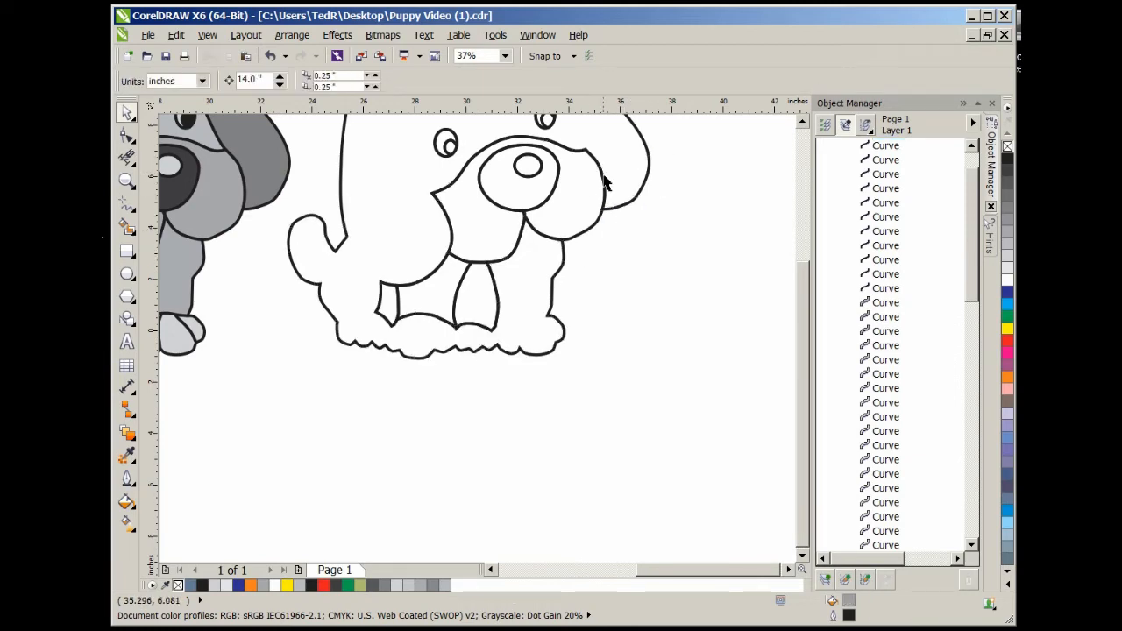
Delete the cheek line segments between the muzzle and right ear and between the muzzle and chest with Virtual Segment Delete
click(604, 174)
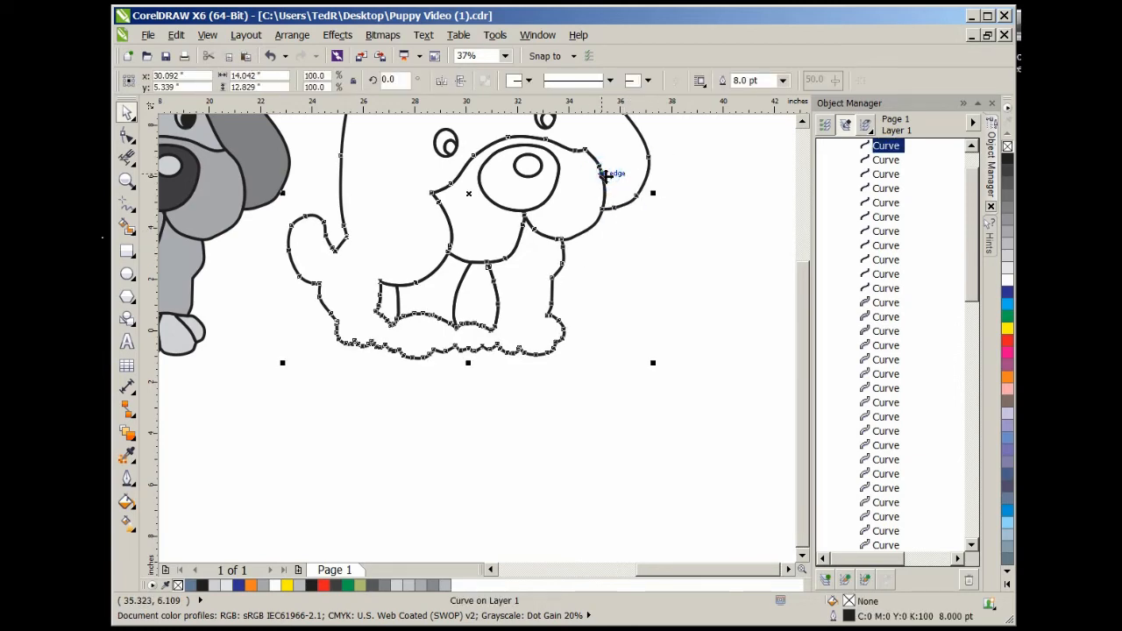
scroll(584, 228, down, 3)
scroll(573, 218, up, 4)
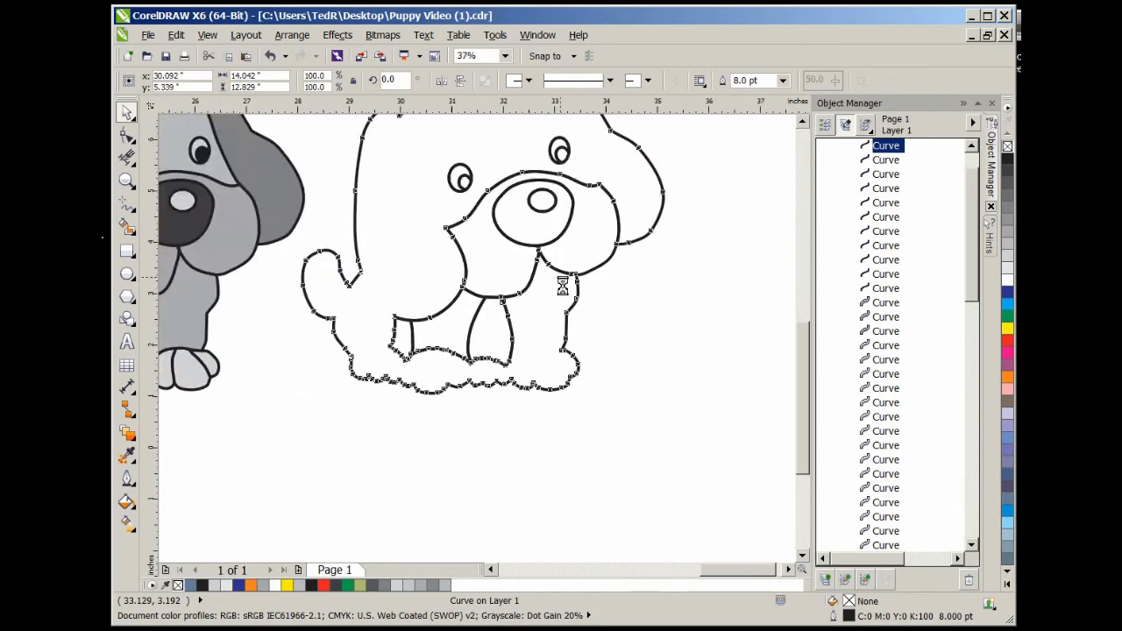
scroll(562, 286, up, 3)
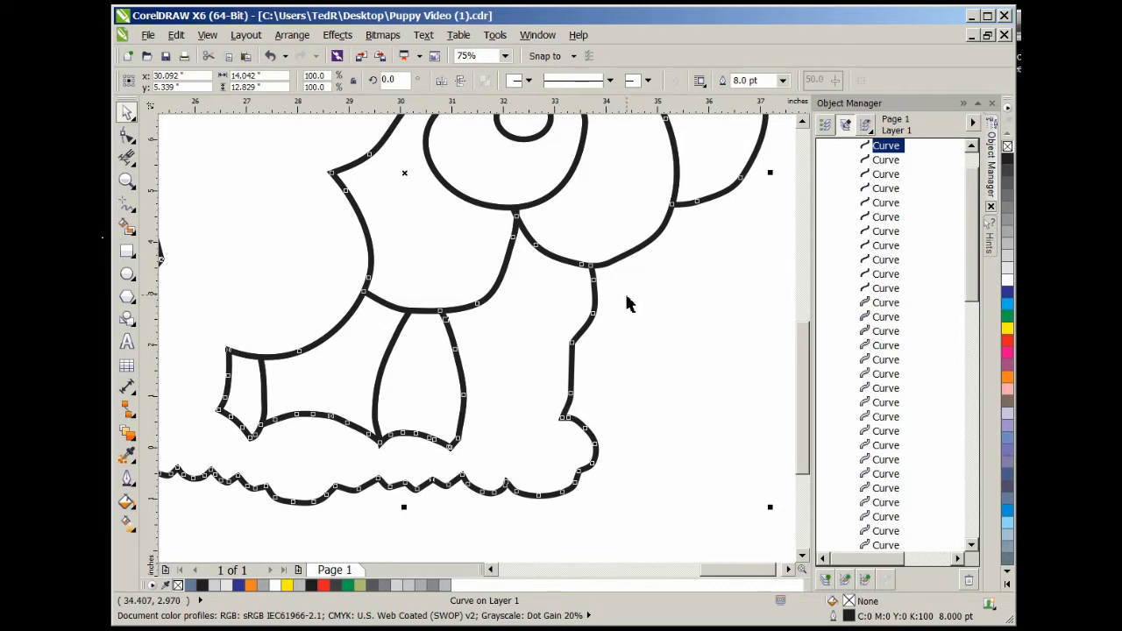
click(651, 312)
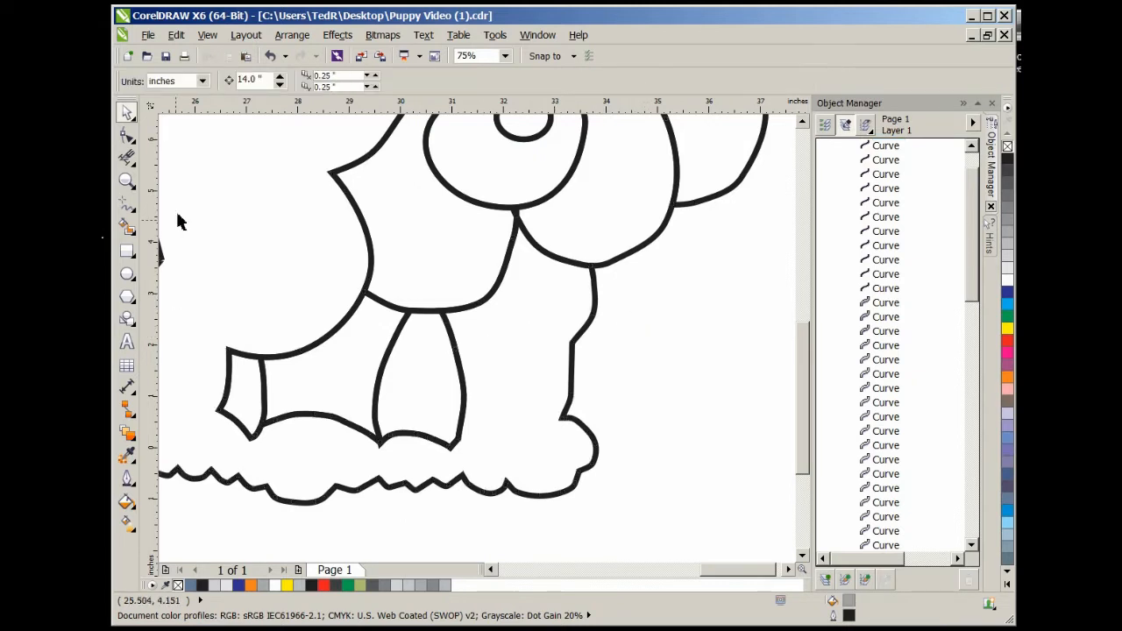
click(127, 158)
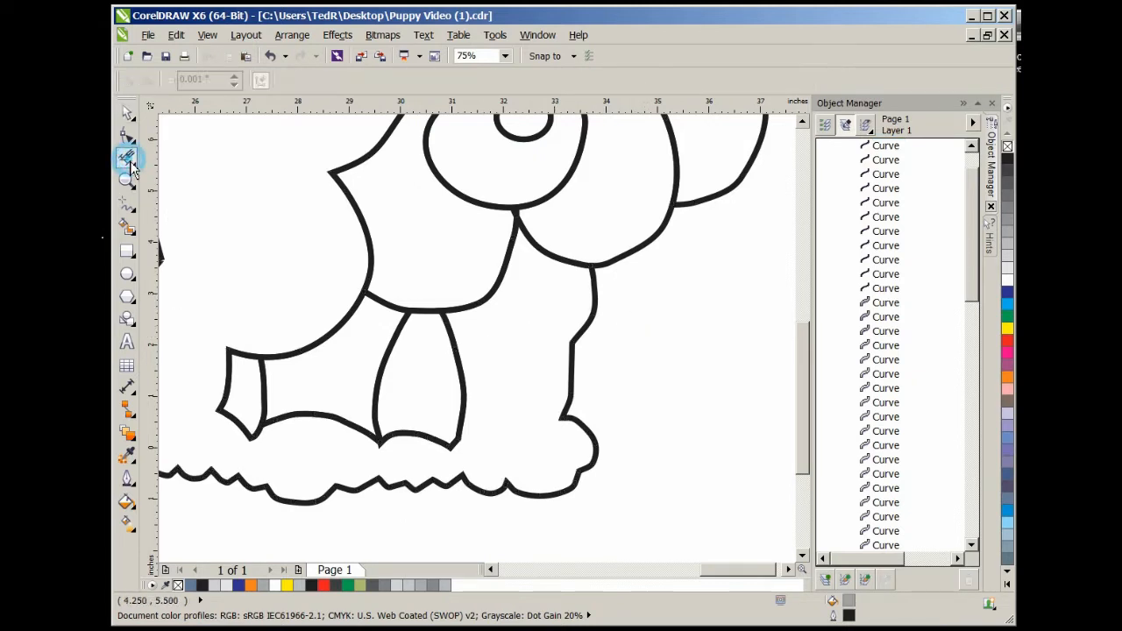
click(680, 172)
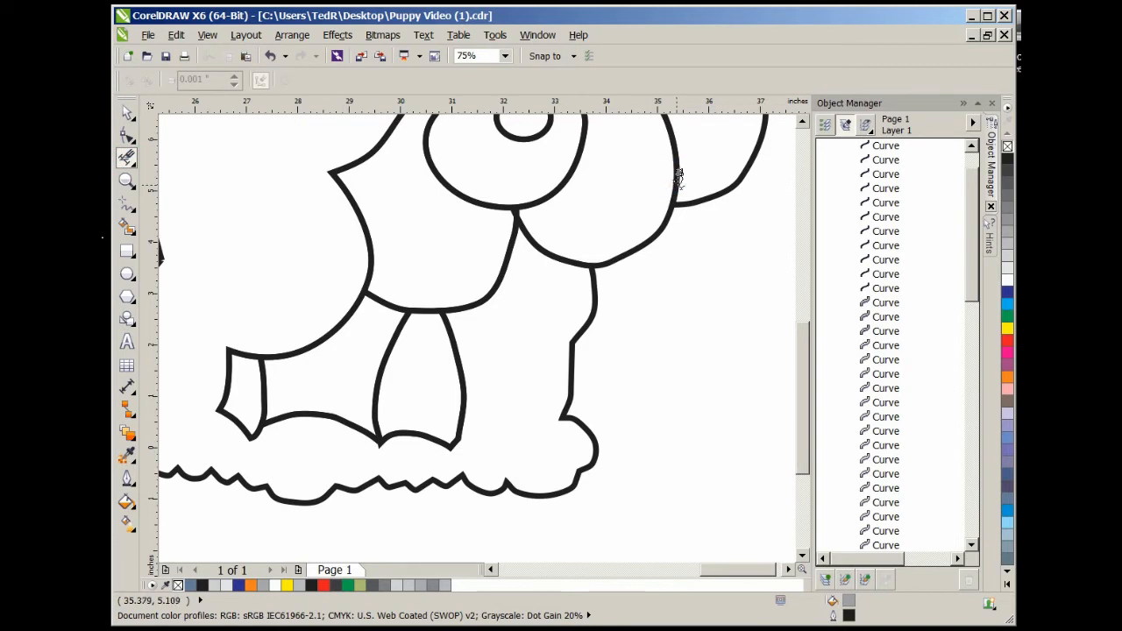
click(565, 261)
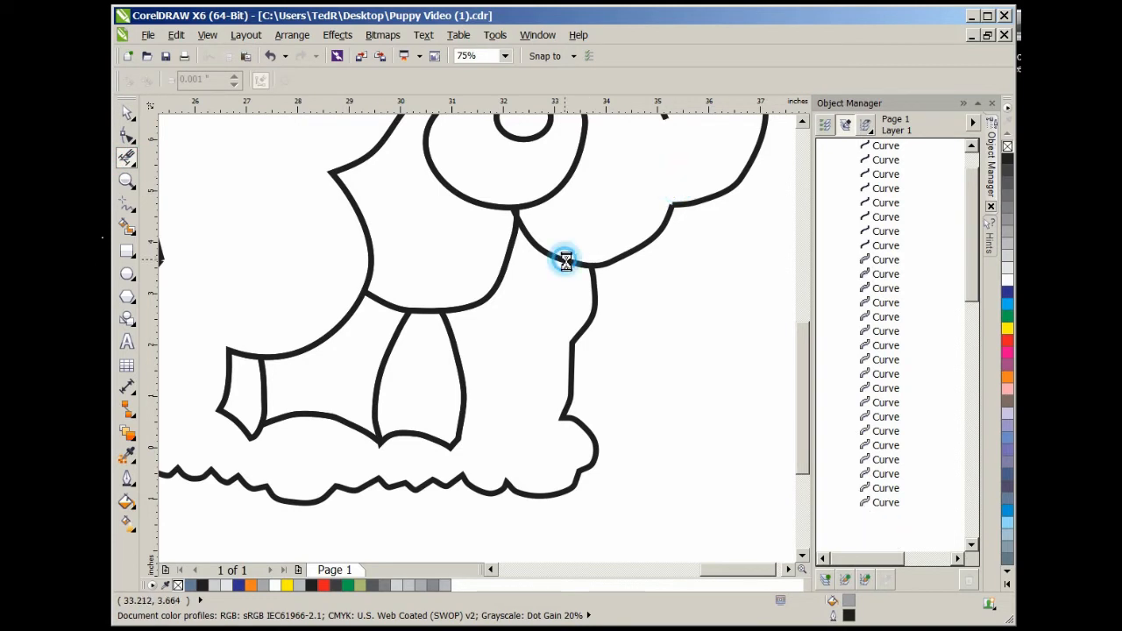
scroll(596, 261, up, 5)
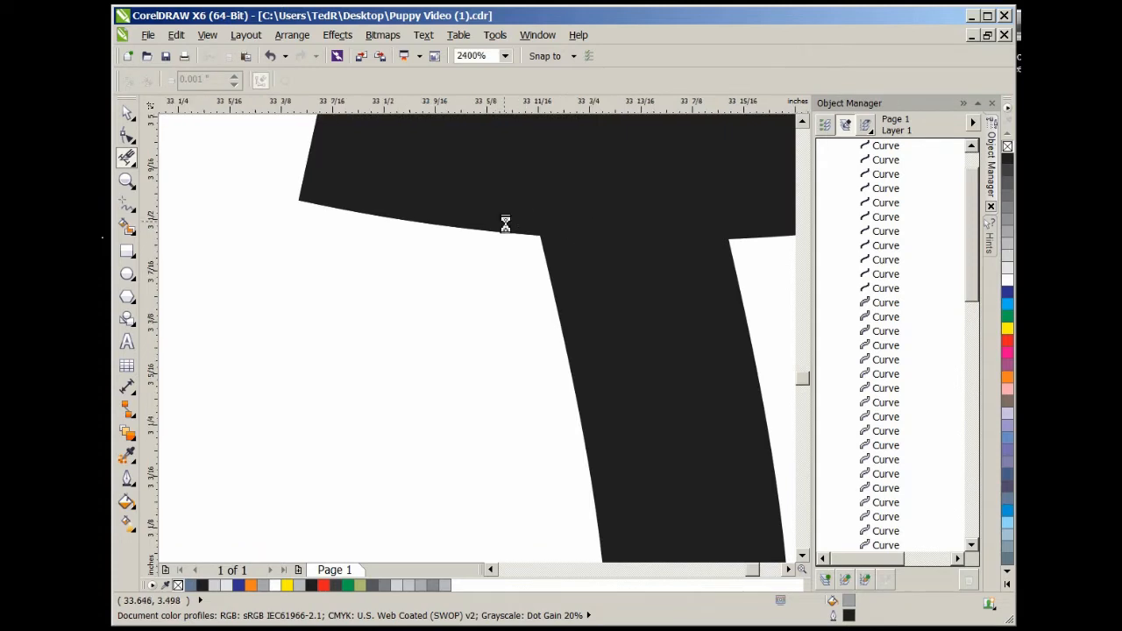
scroll(505, 224, down, 2)
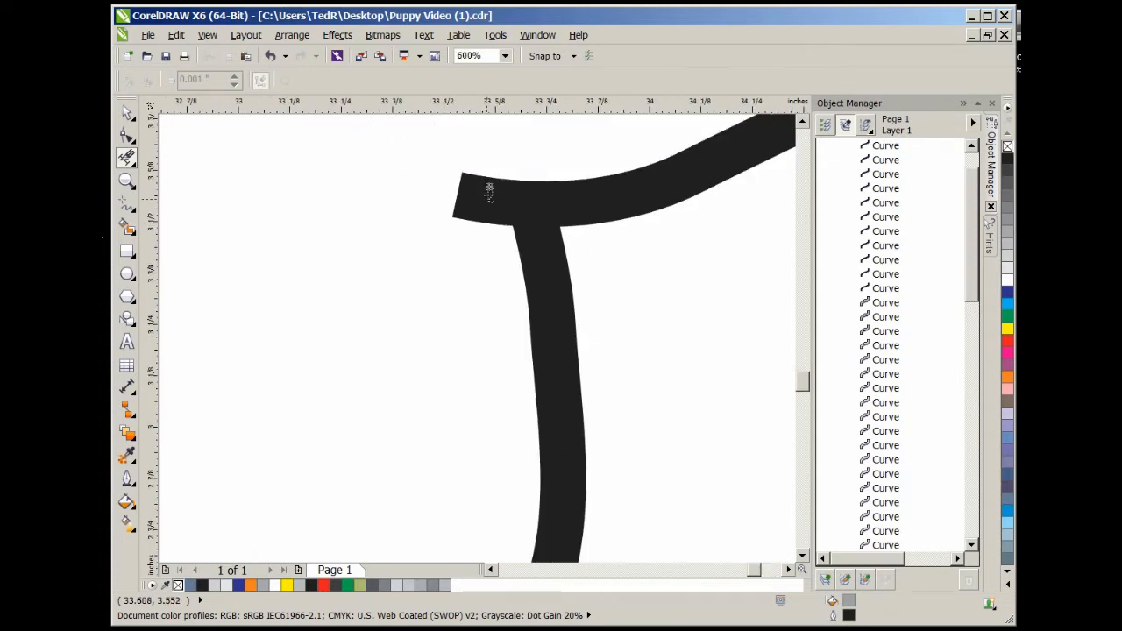
scroll(488, 193, down, 6)
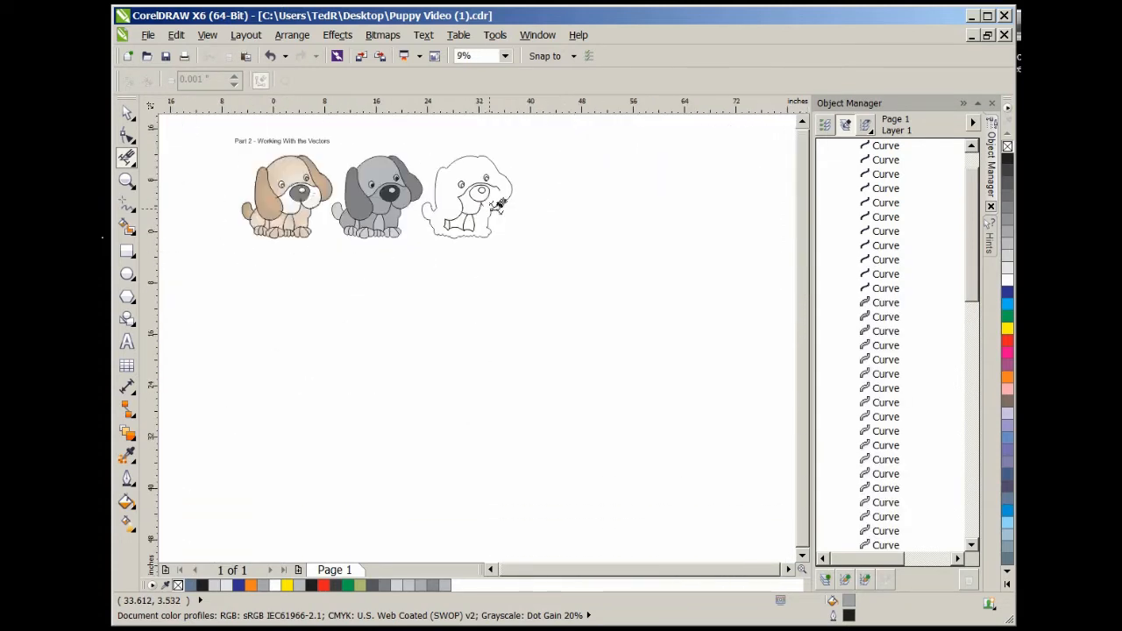
scroll(439, 151, up, 2)
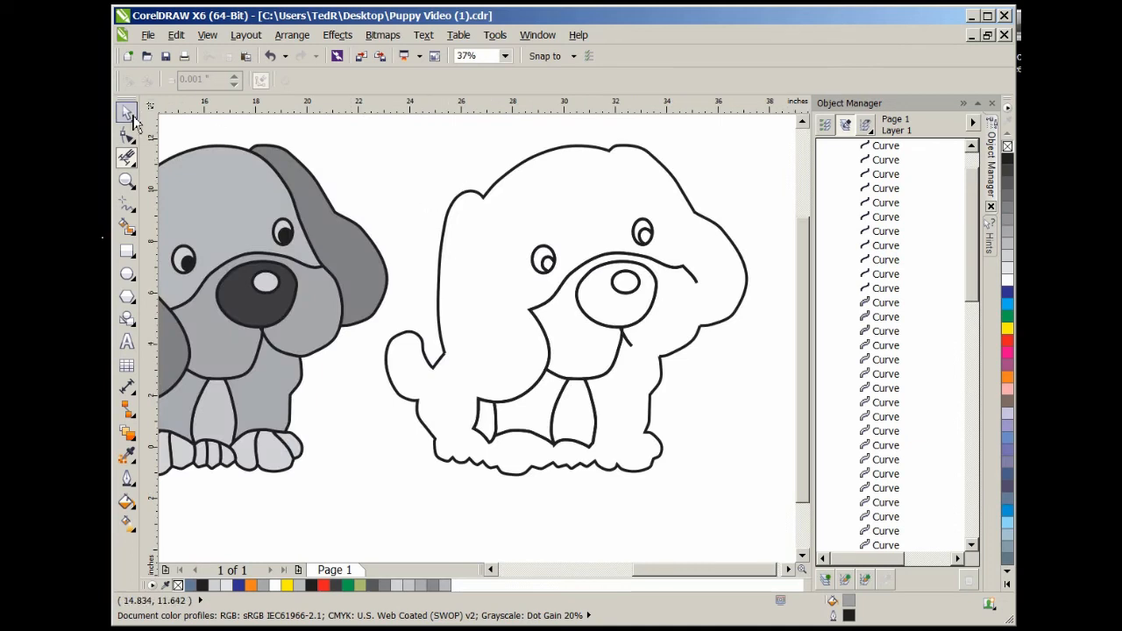
Delete the stacked outline curves and the pupil of the unfilled puppy's right eye
click(131, 117)
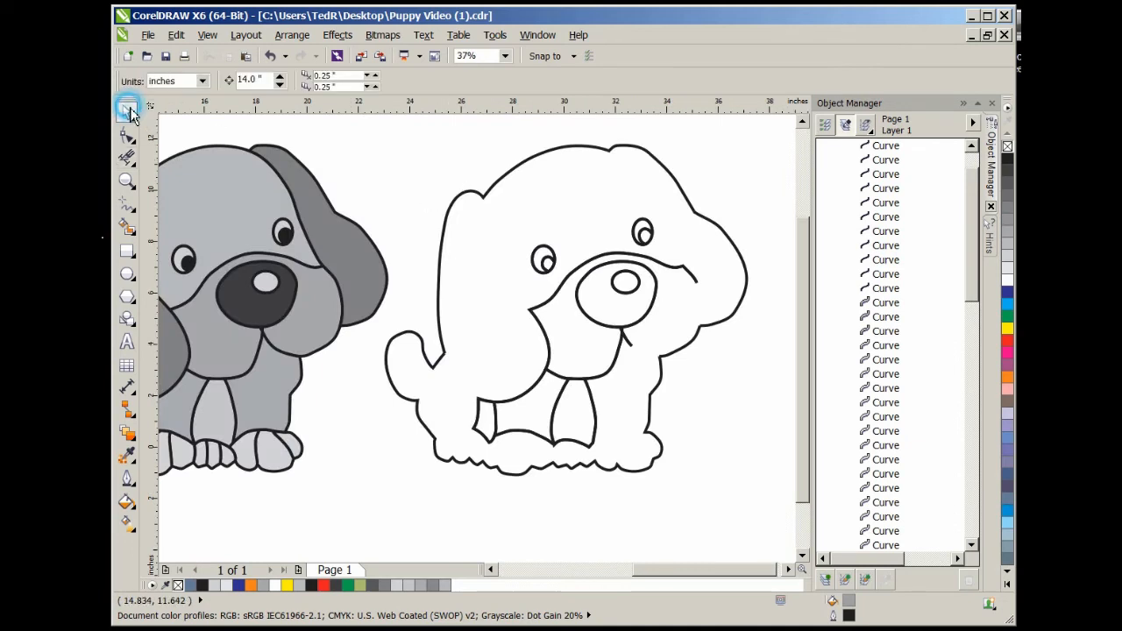
click(646, 241)
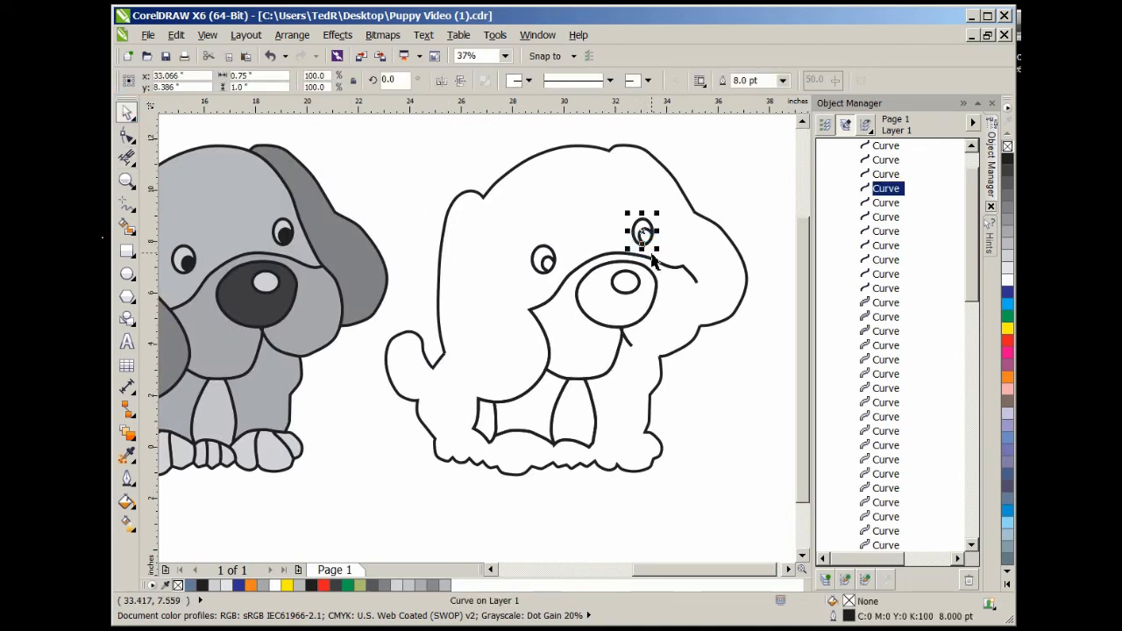
key(Escape)
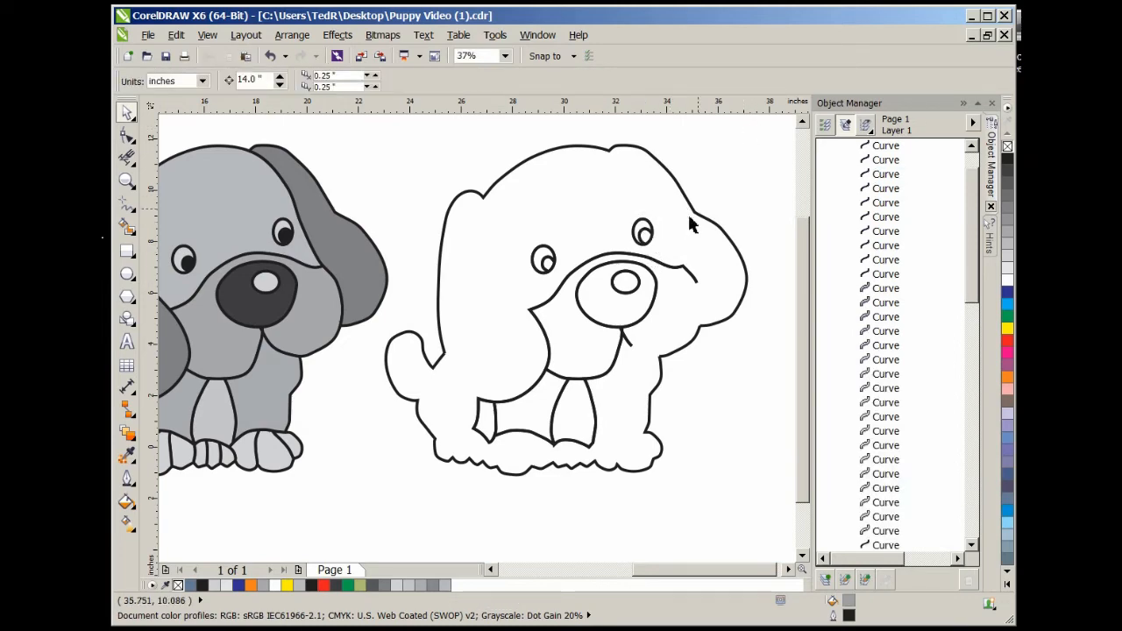
click(648, 230)
key(Escape)
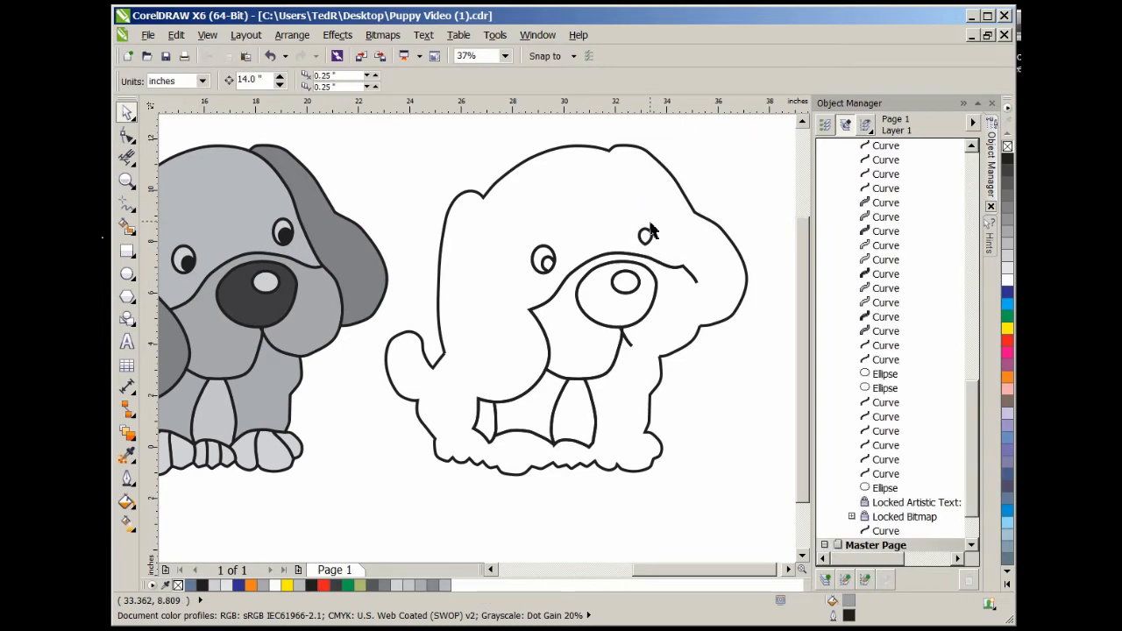
click(646, 237)
key(Escape)
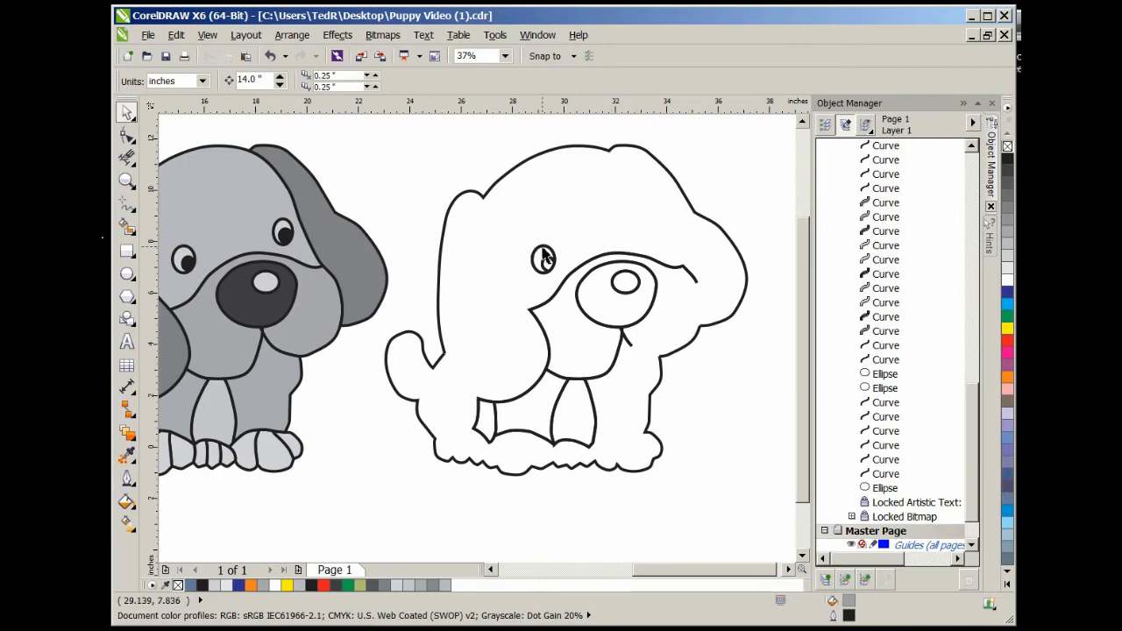
Delete the stacked outline curves and the pupil of the unfilled puppy's remaining eye
click(545, 257)
key(Escape)
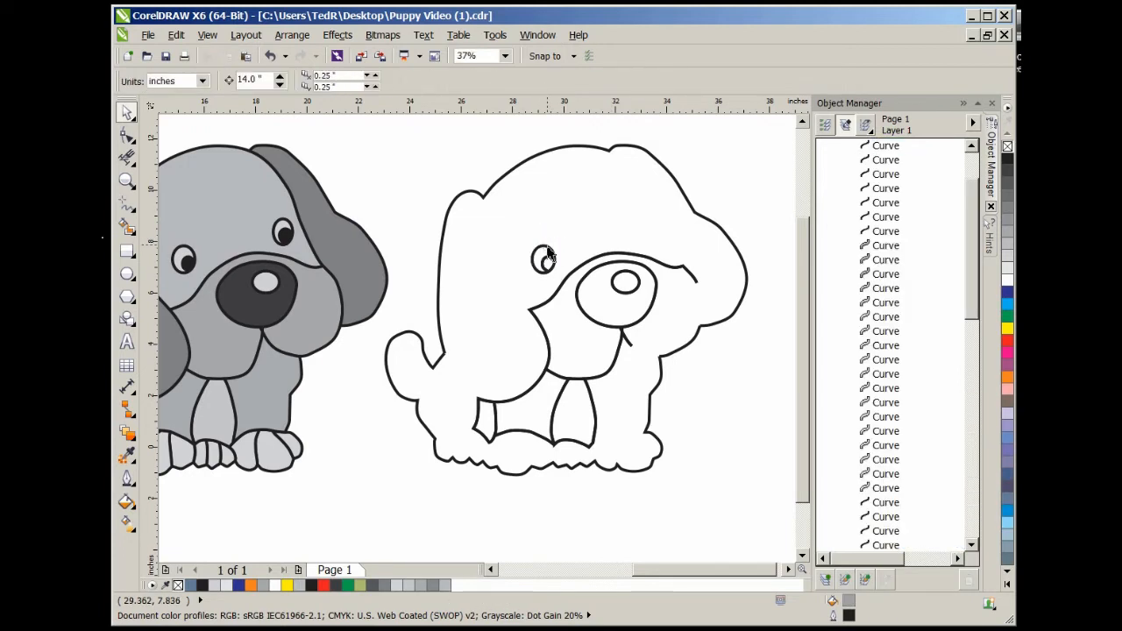
click(544, 254)
key(Escape)
click(549, 263)
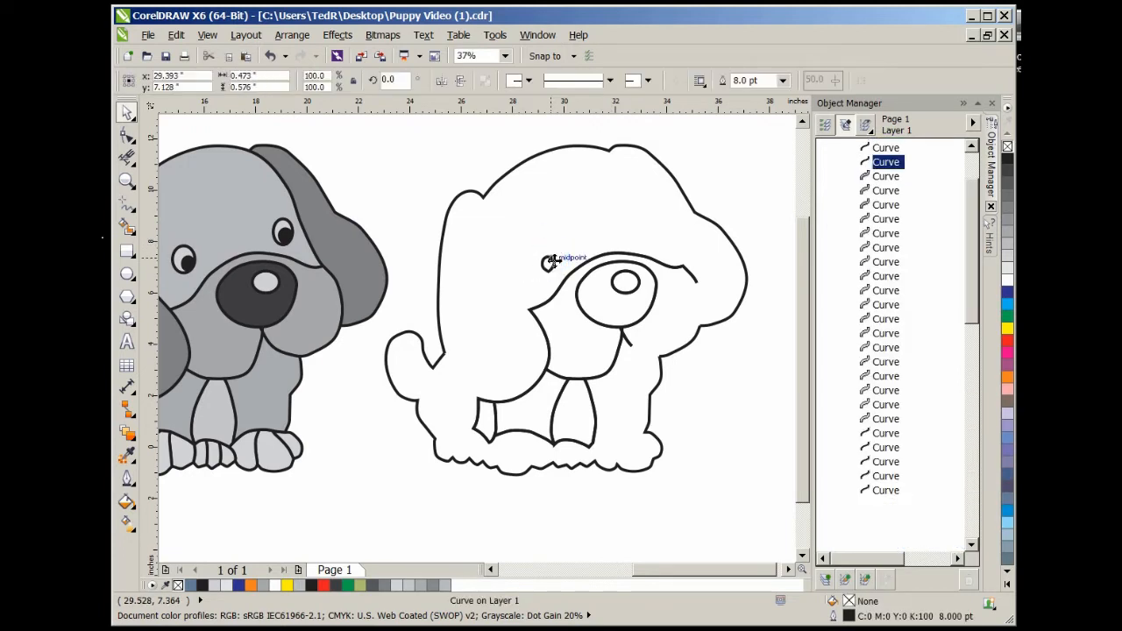
key(Delete)
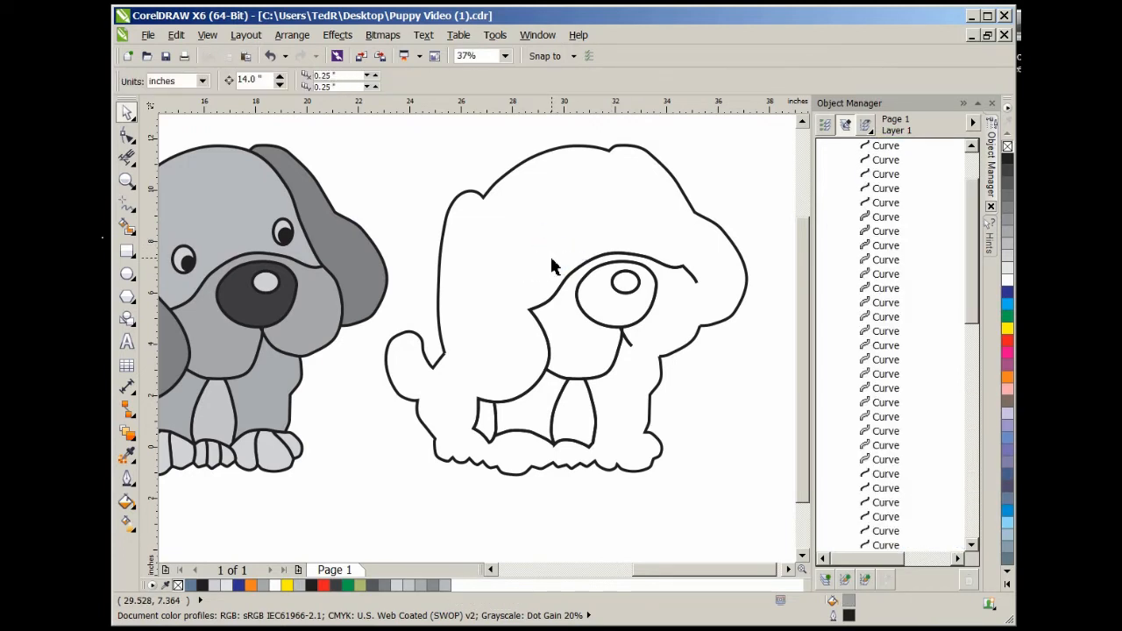
Break the unfilled puppy's combined outline curve apart and delete the separated inner curve running around the muzzle and front legs
click(620, 255)
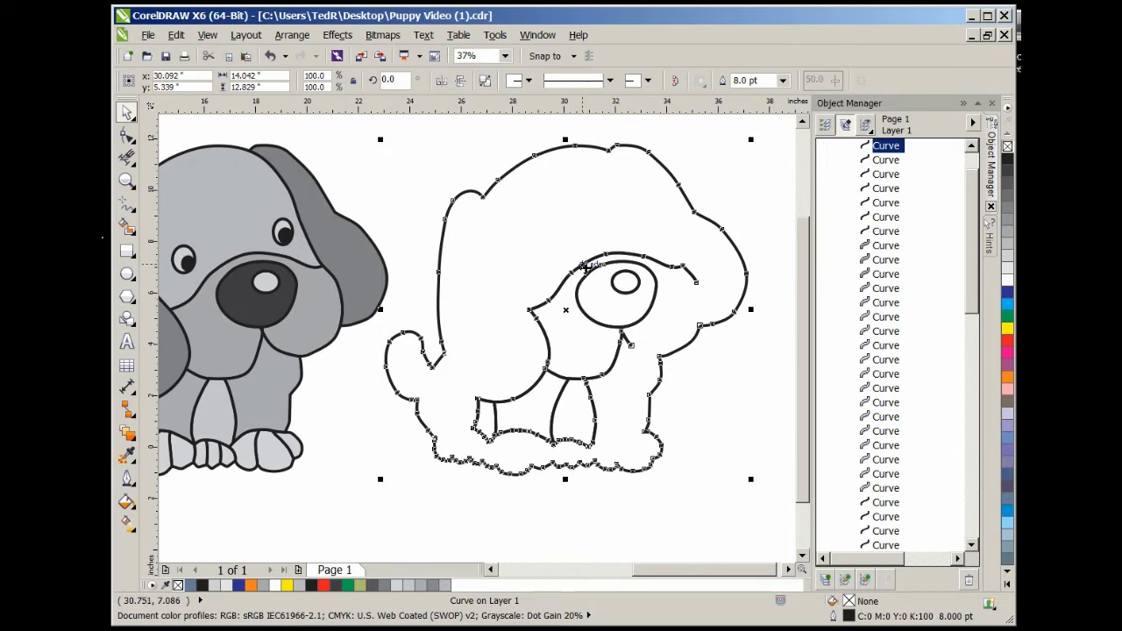
right_click(582, 264)
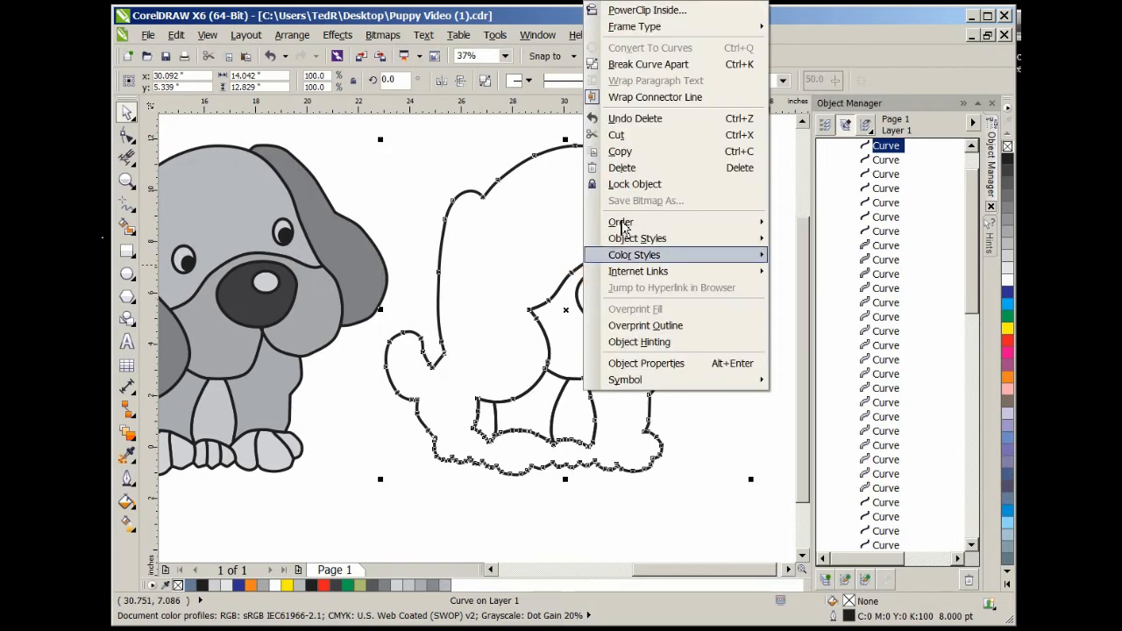
click(649, 64)
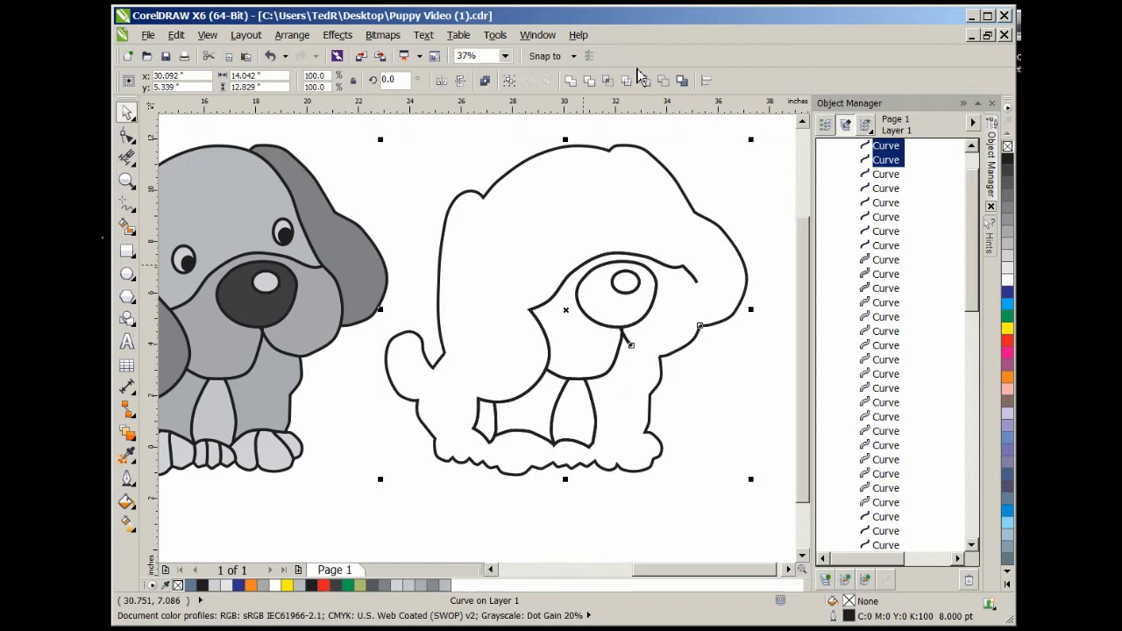
click(760, 189)
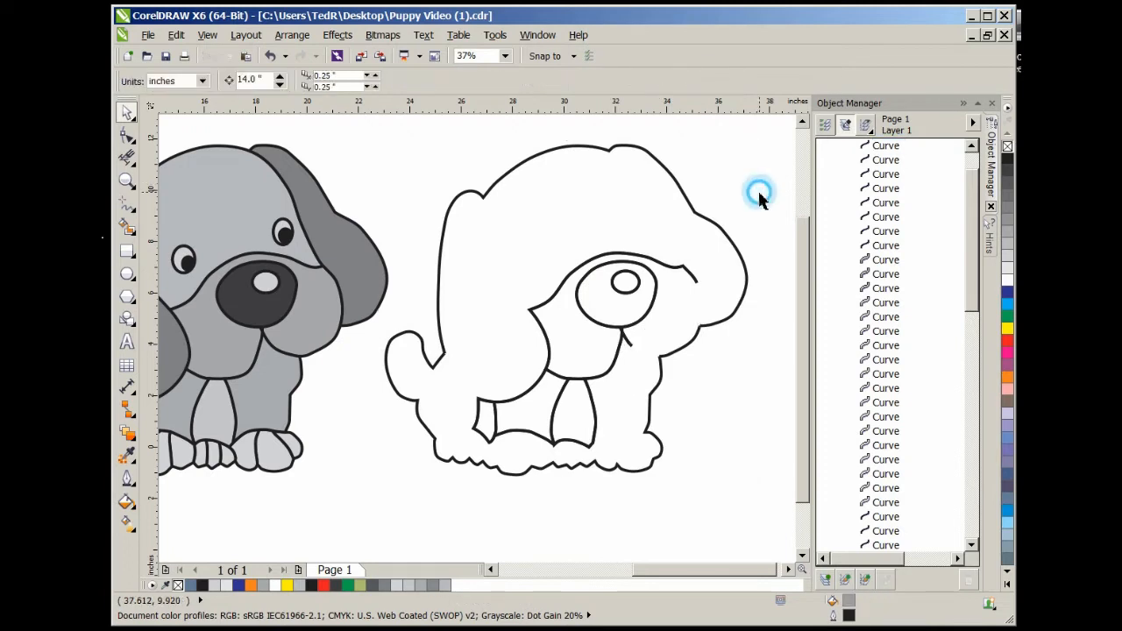
click(673, 269)
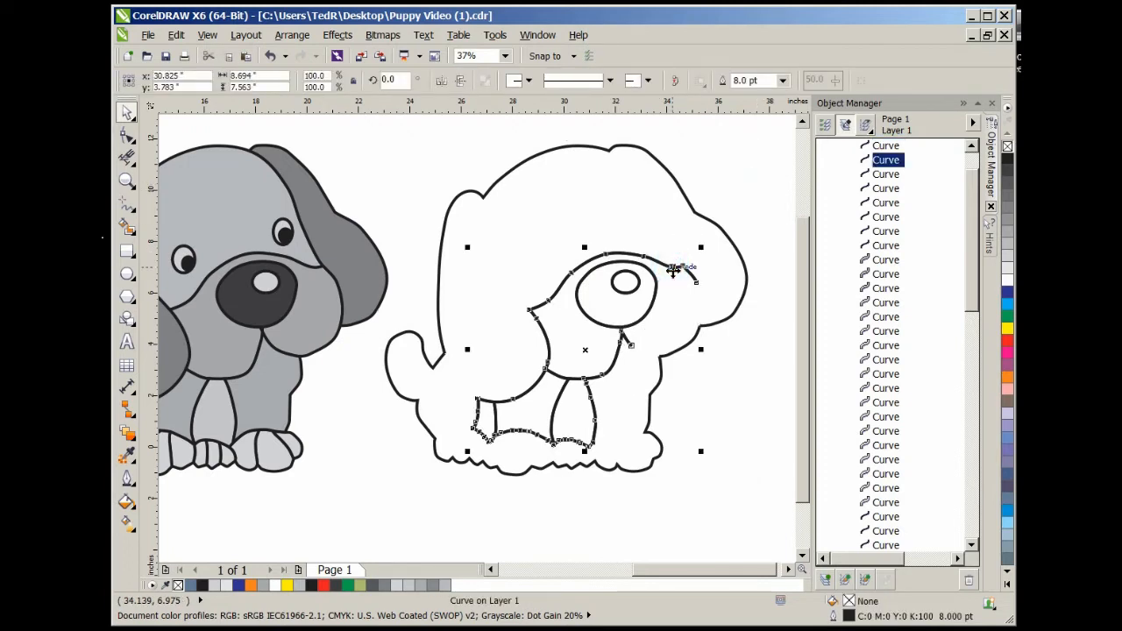
key(Escape)
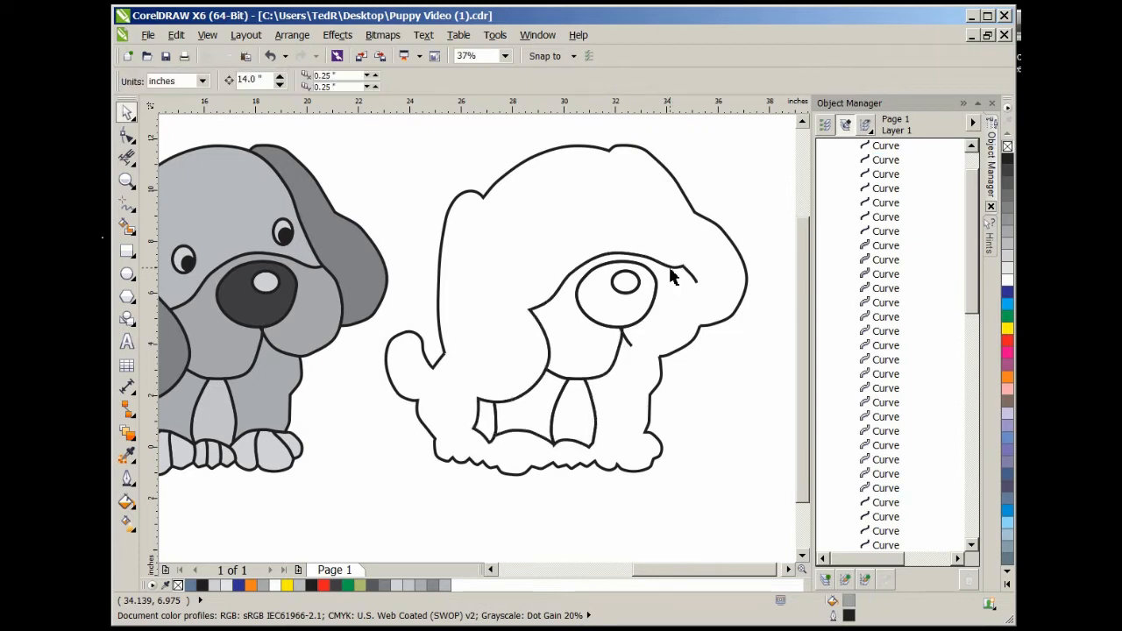
click(672, 272)
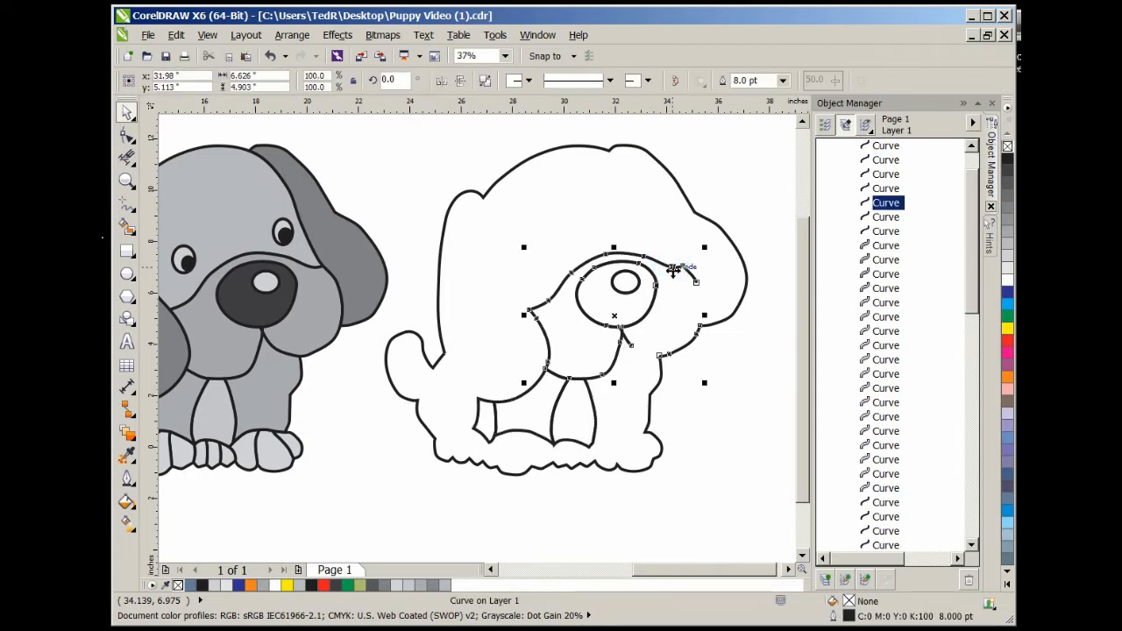
key(Delete)
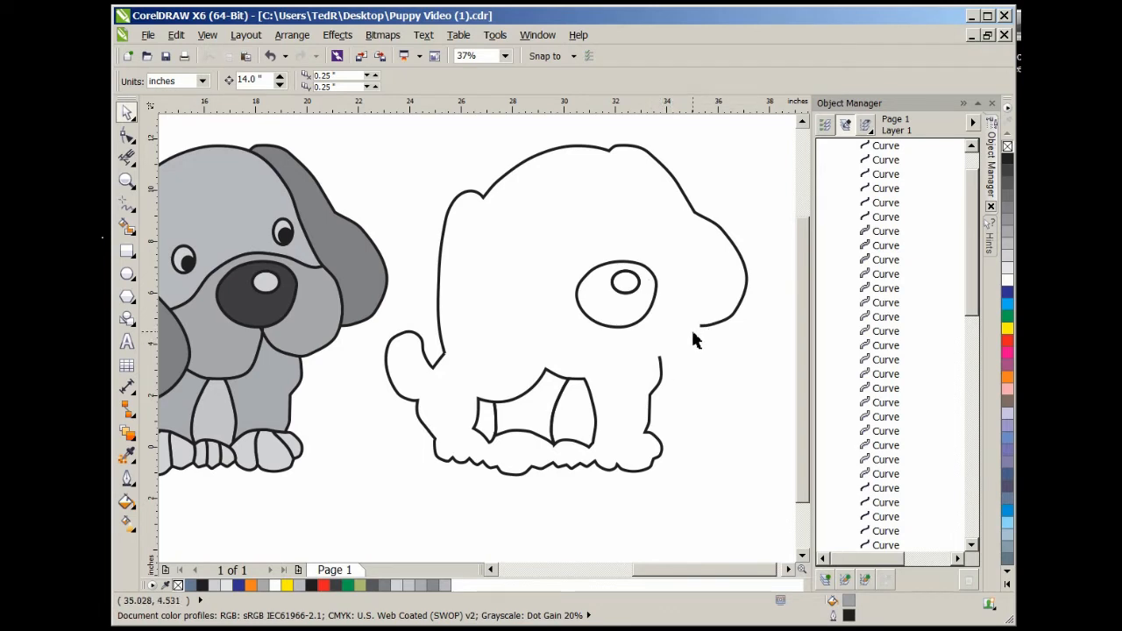
key(ctrl+z)
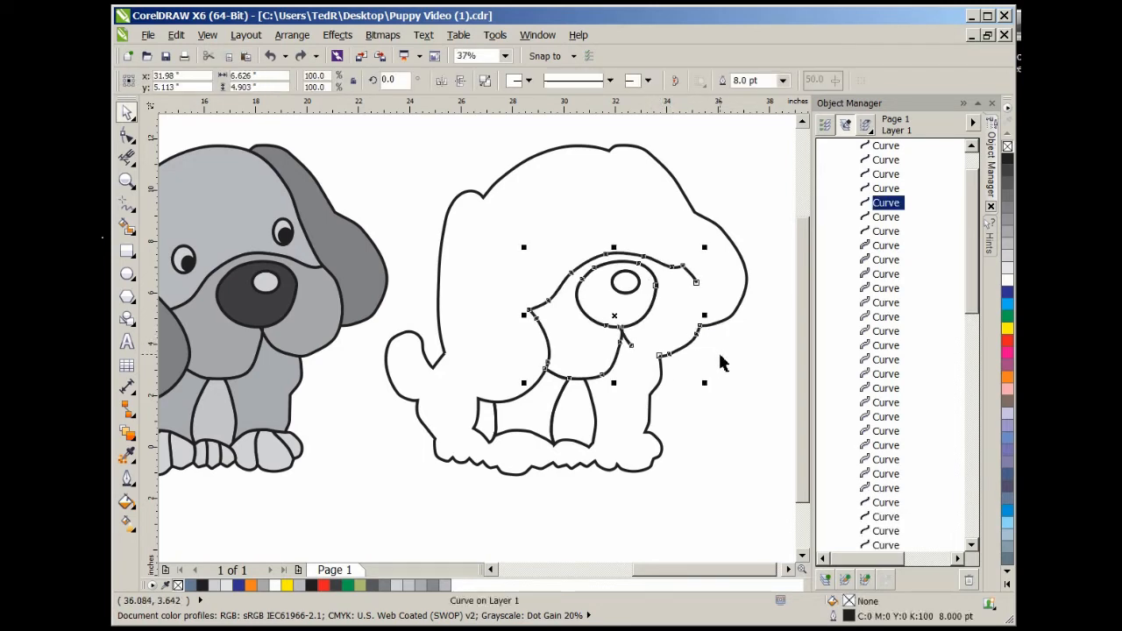
Break the unfilled puppy's muzzle curve apart, then delete the inner muzzle piece and the small stub under the nose, keeping the outer cheek edge
click(672, 268)
right_click(672, 268)
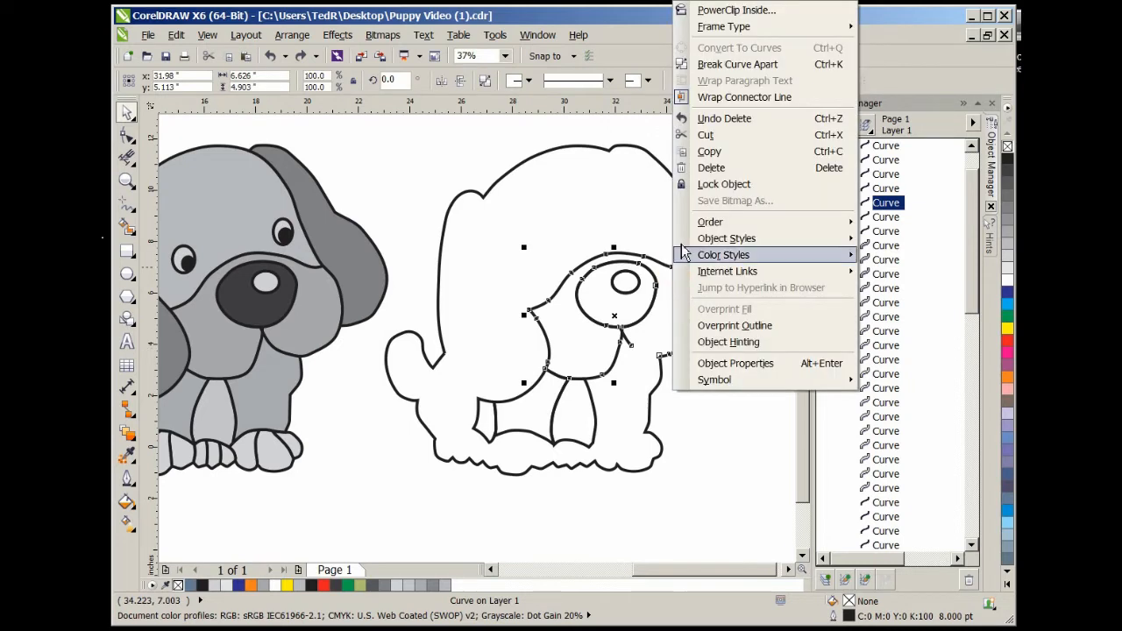
click(733, 62)
click(739, 130)
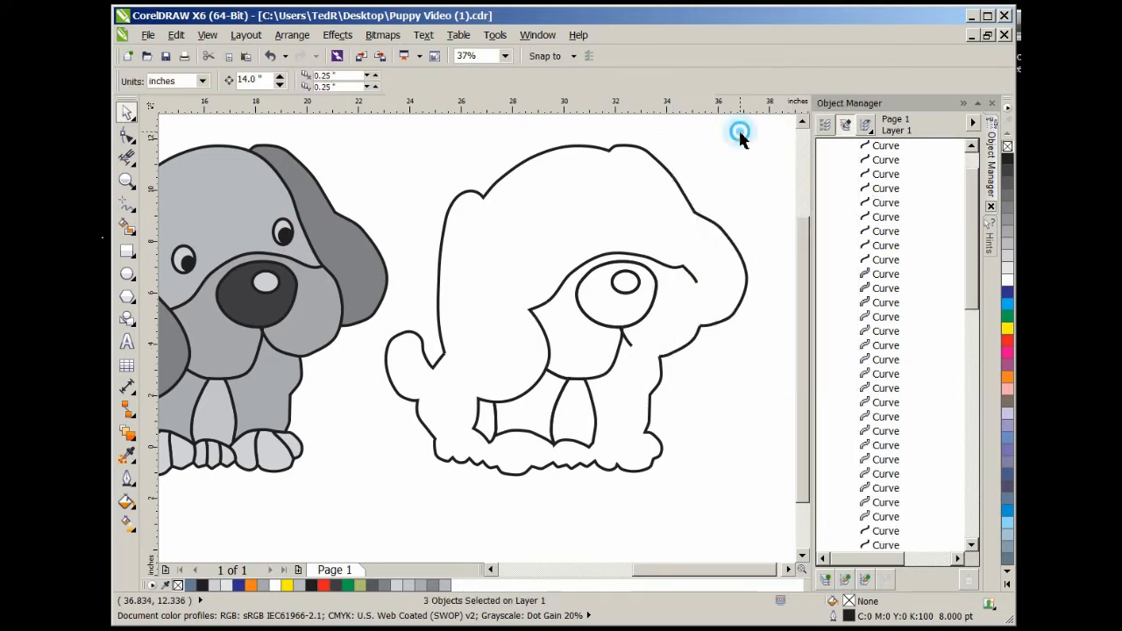
click(667, 270)
key(Delete)
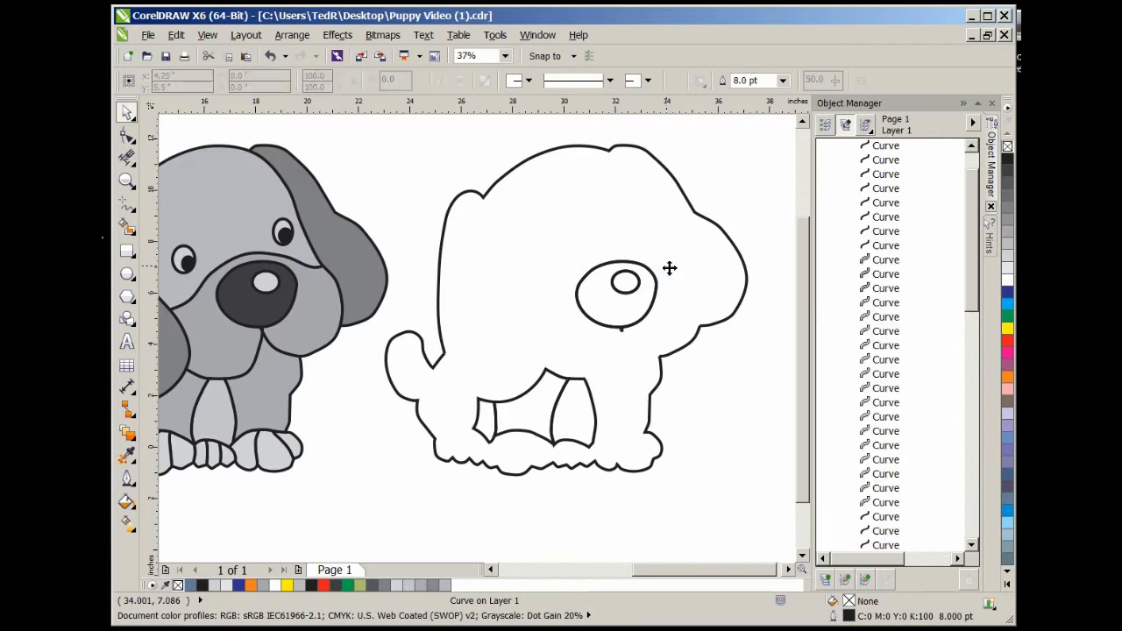
click(648, 268)
key(Delete)
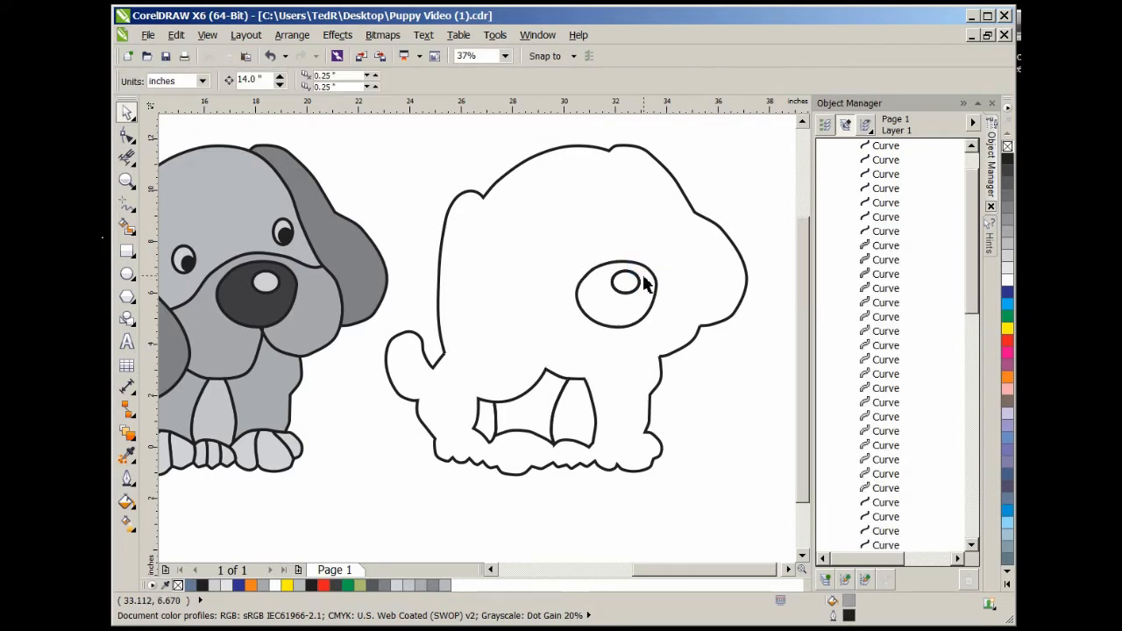
Delete the unfilled puppy's nose outline and the nose highlight ellipse
click(649, 277)
key(Delete)
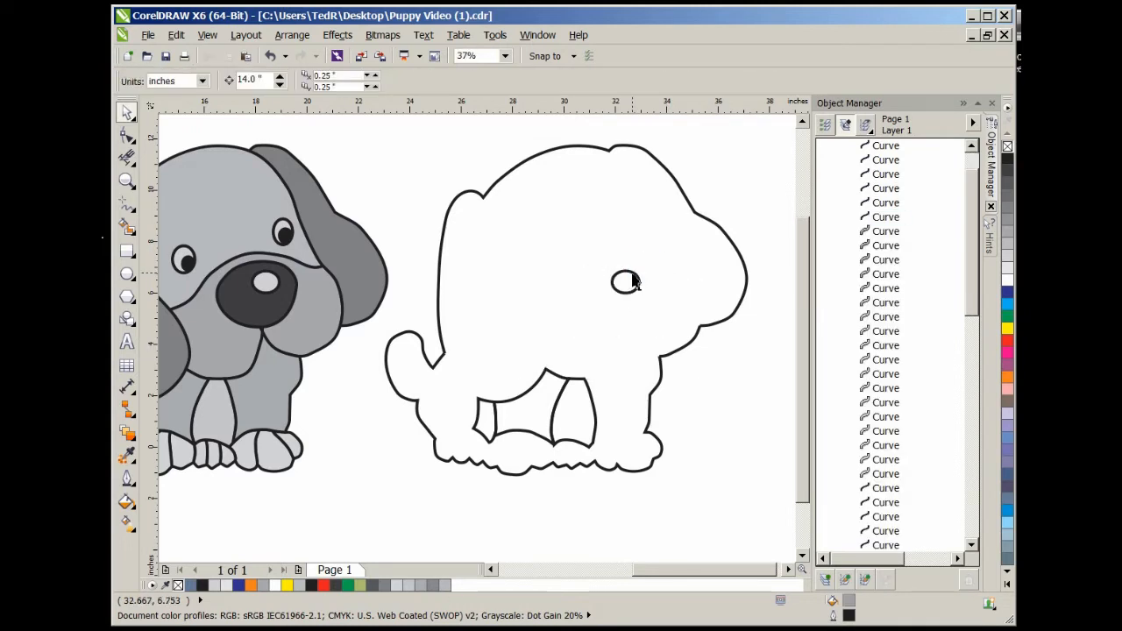
click(633, 277)
key(Delete)
click(616, 337)
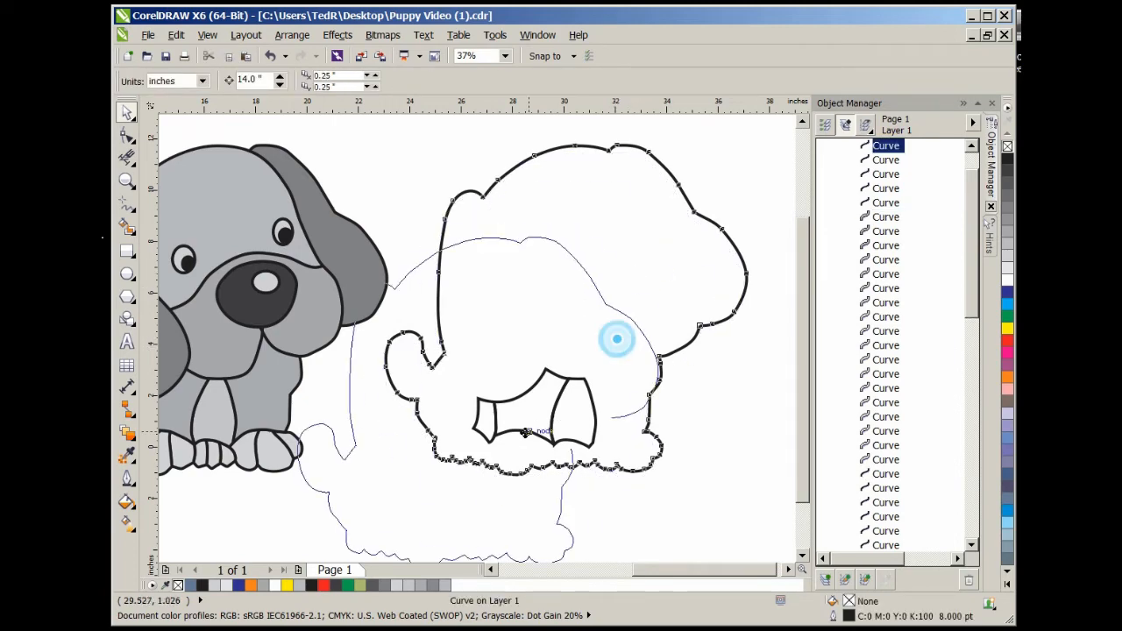
drag(617, 335, 523, 441)
key(Escape)
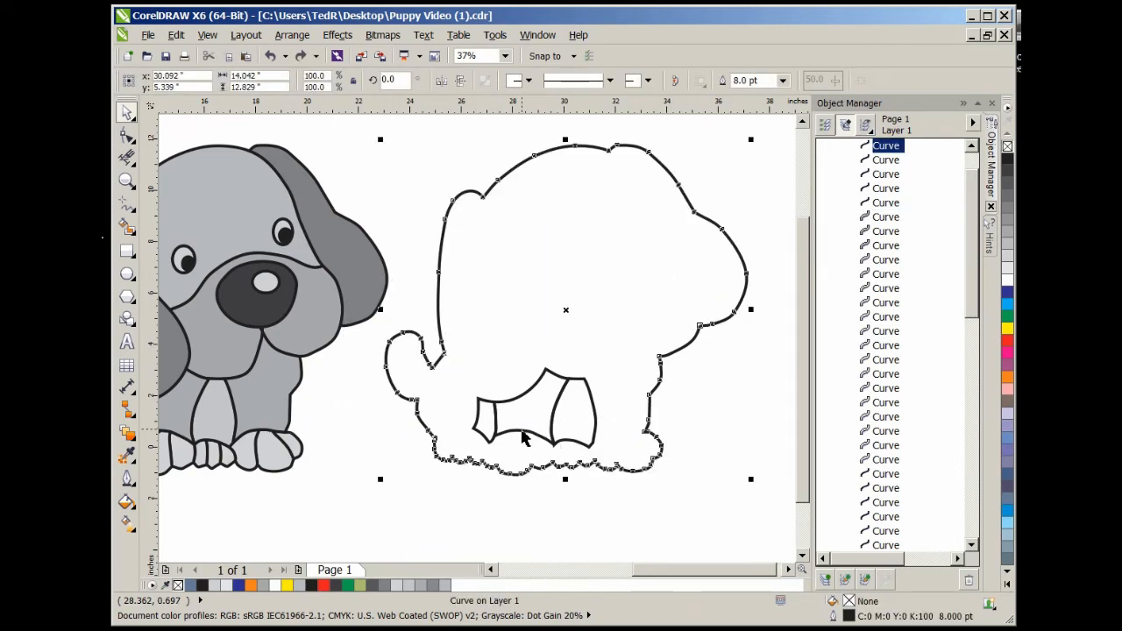
click(470, 518)
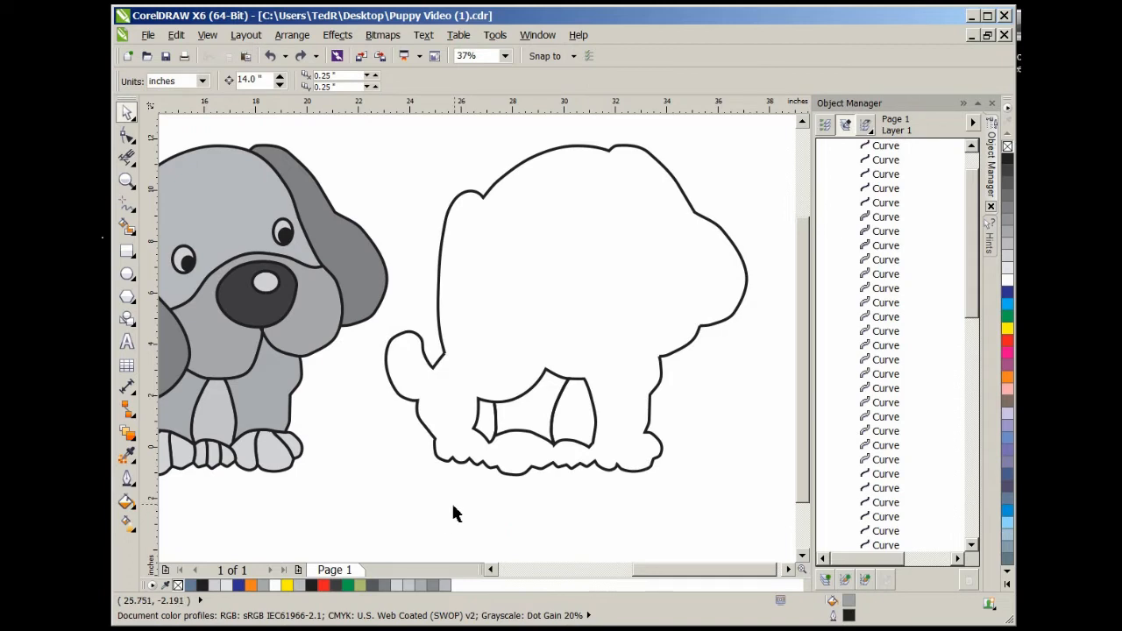
Delete the three leftover inner leg curves from the outline-only puppy
drag(438, 513, 635, 369)
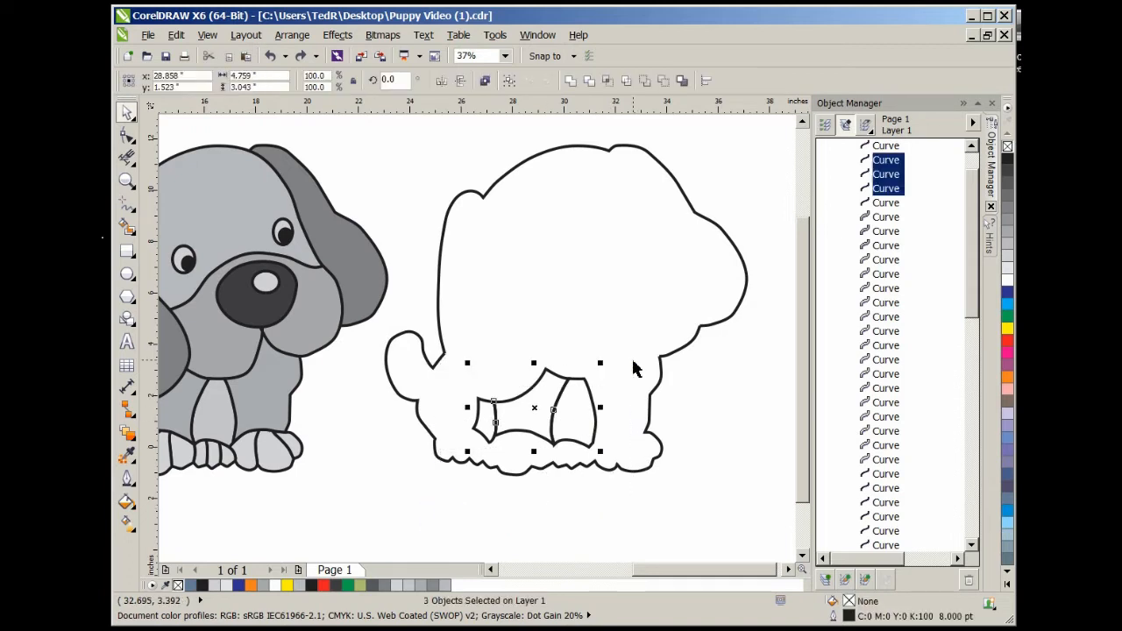
key(Delete)
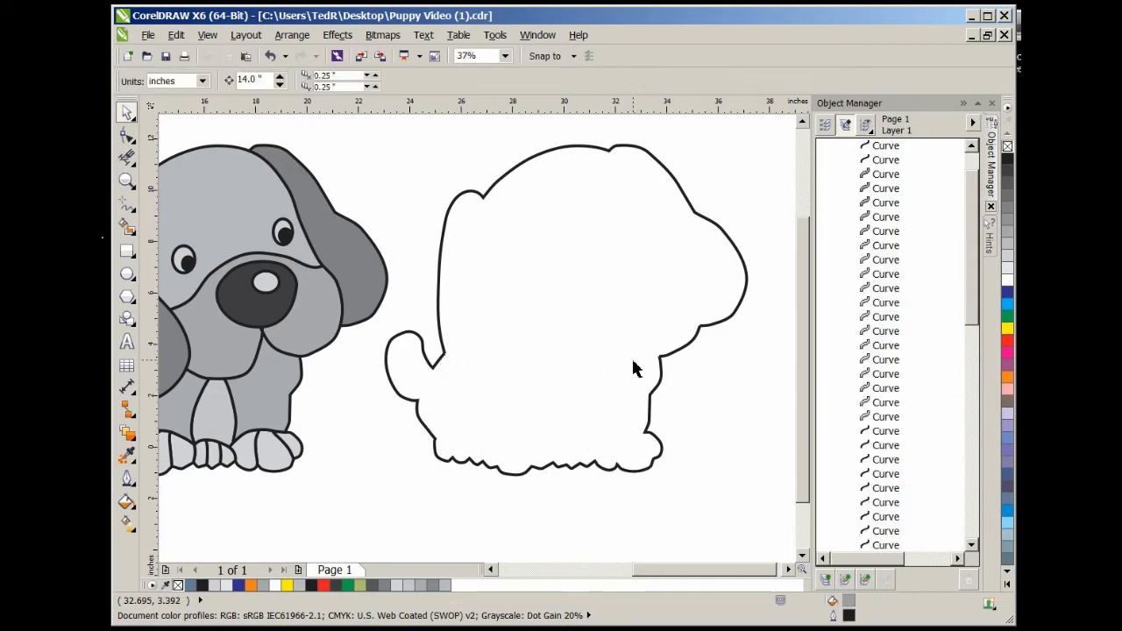
Colour the main curve of the puppy silhouette's outline red to distinguish it from any separate segments
scroll(635, 361, down, 2)
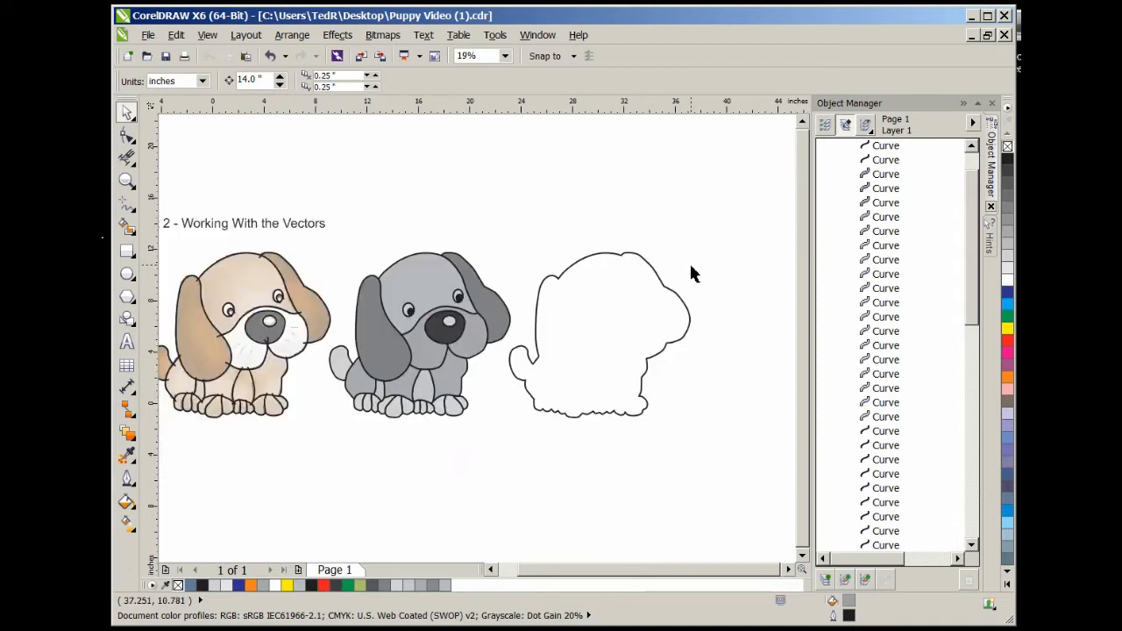
click(653, 262)
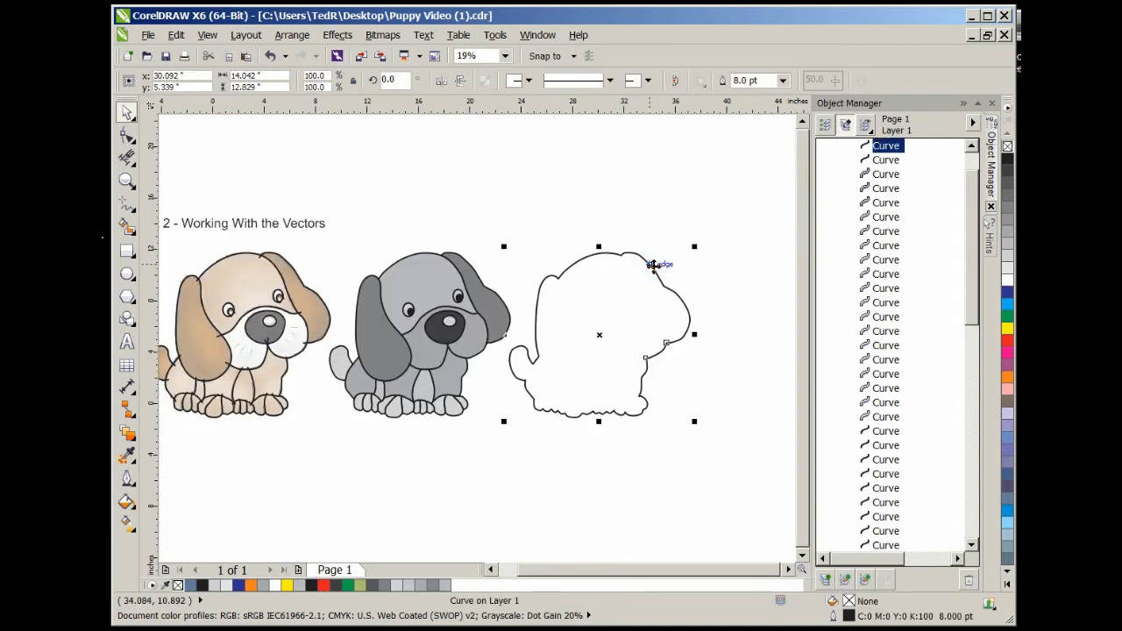
right_click(1010, 345)
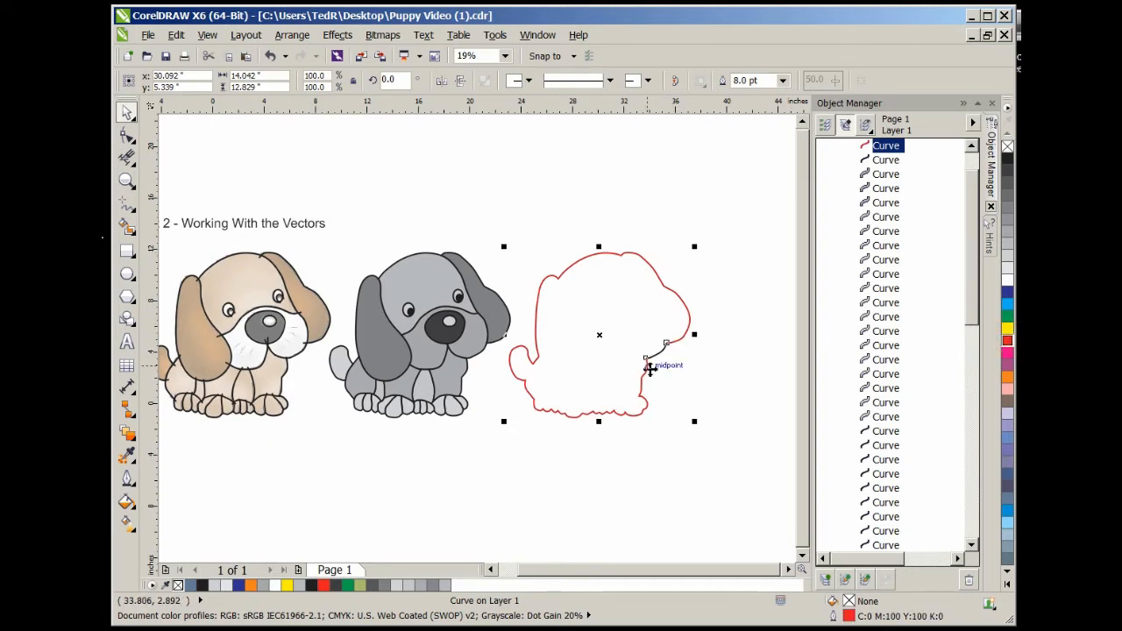
click(731, 242)
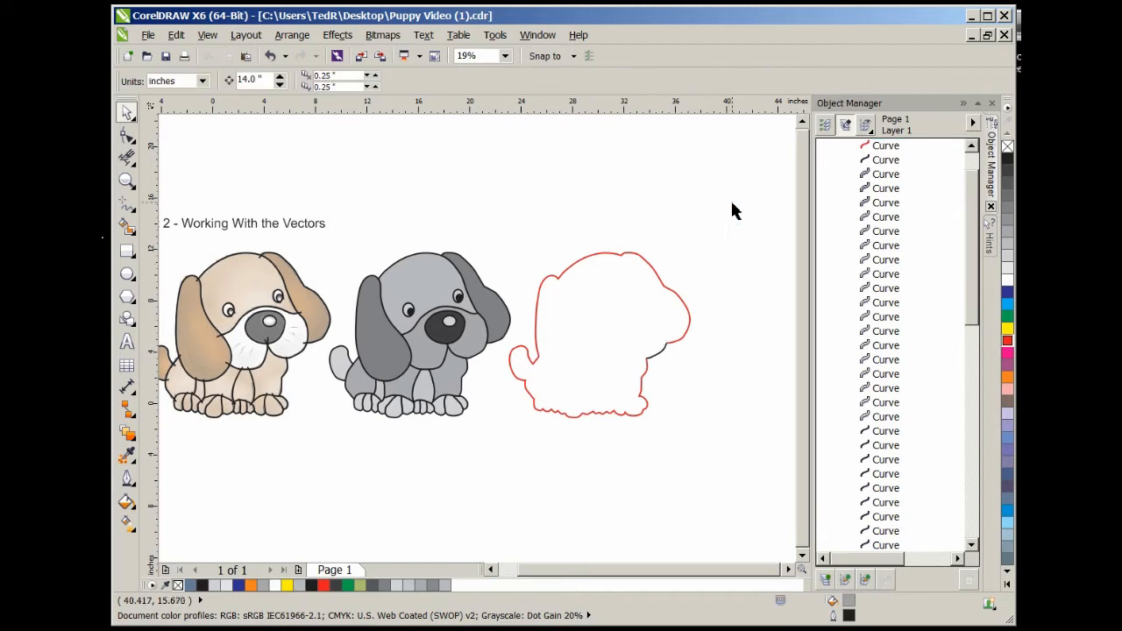
Combine the silhouette's main curve and the short jaw segment into a single curve object
drag(733, 199, 506, 458)
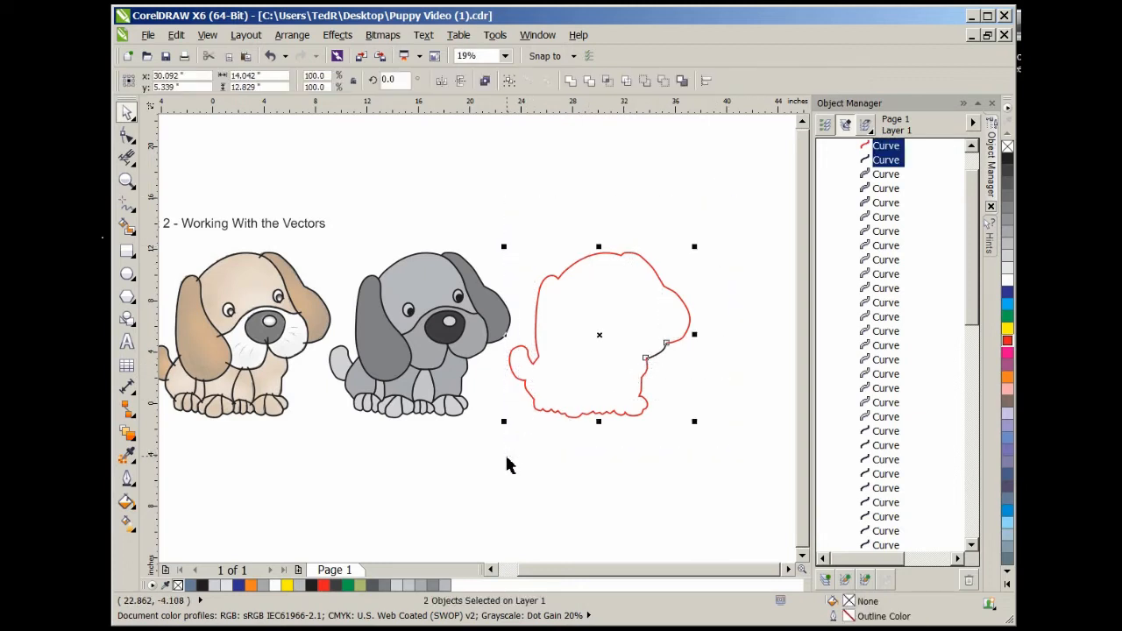
right_click(662, 278)
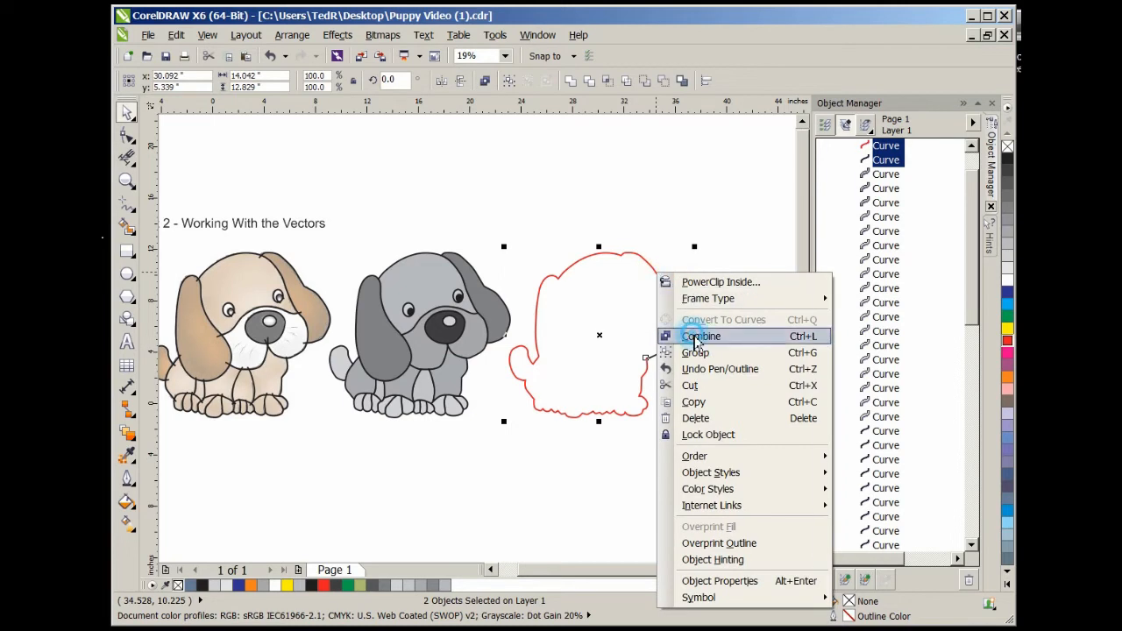
click(693, 336)
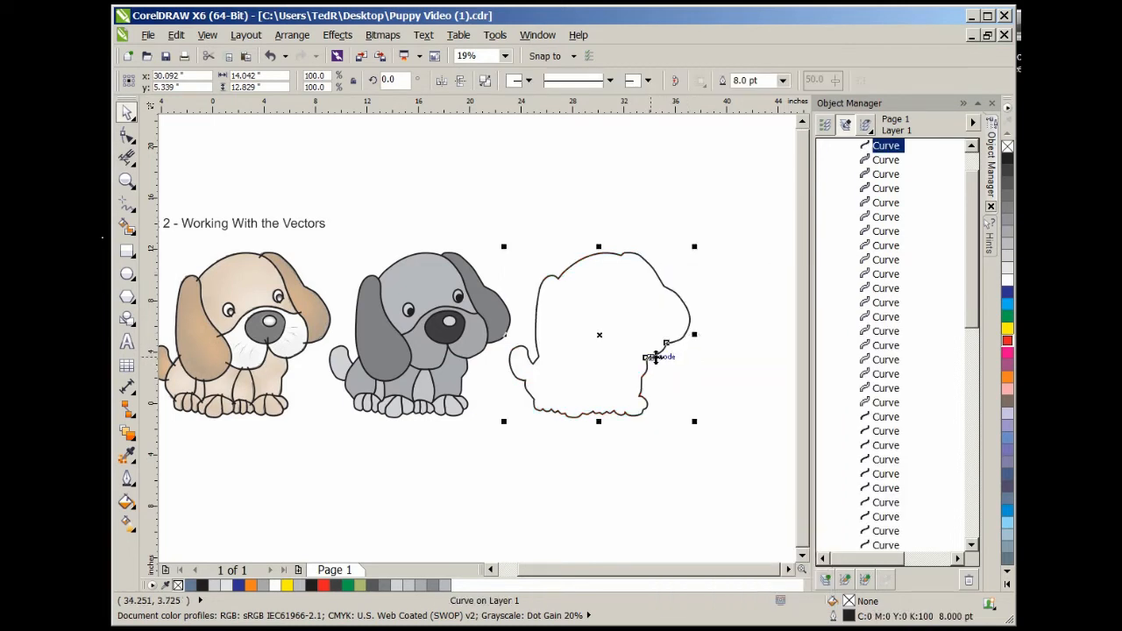
Join the overlapping end nodes at both ends of the jaw segment to close the silhouette curve
scroll(662, 358, up, 4)
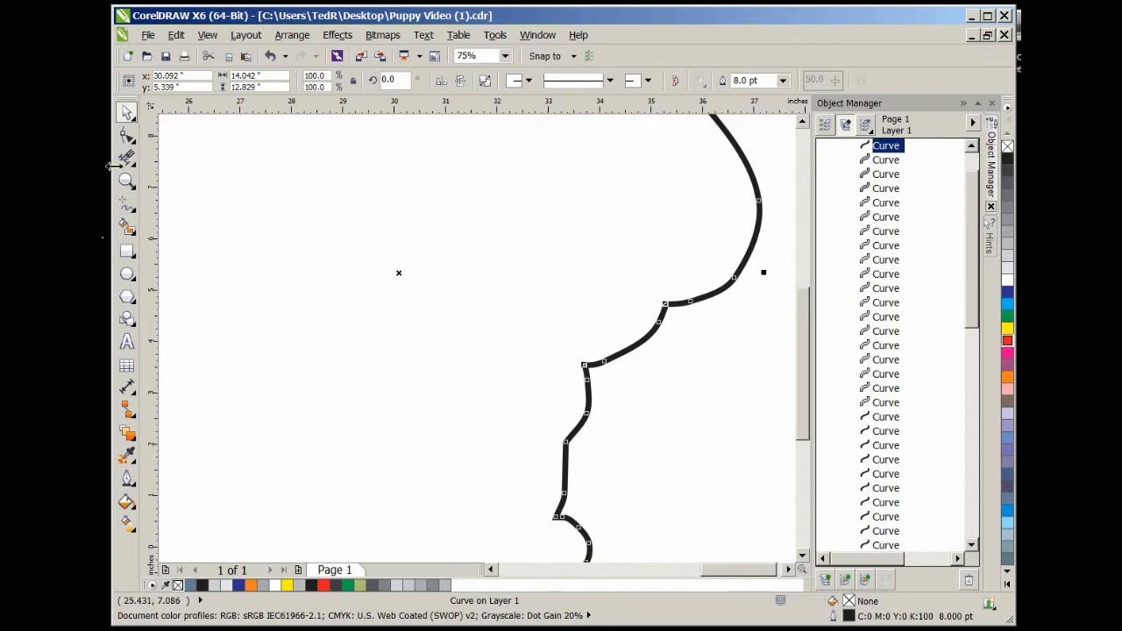
click(127, 136)
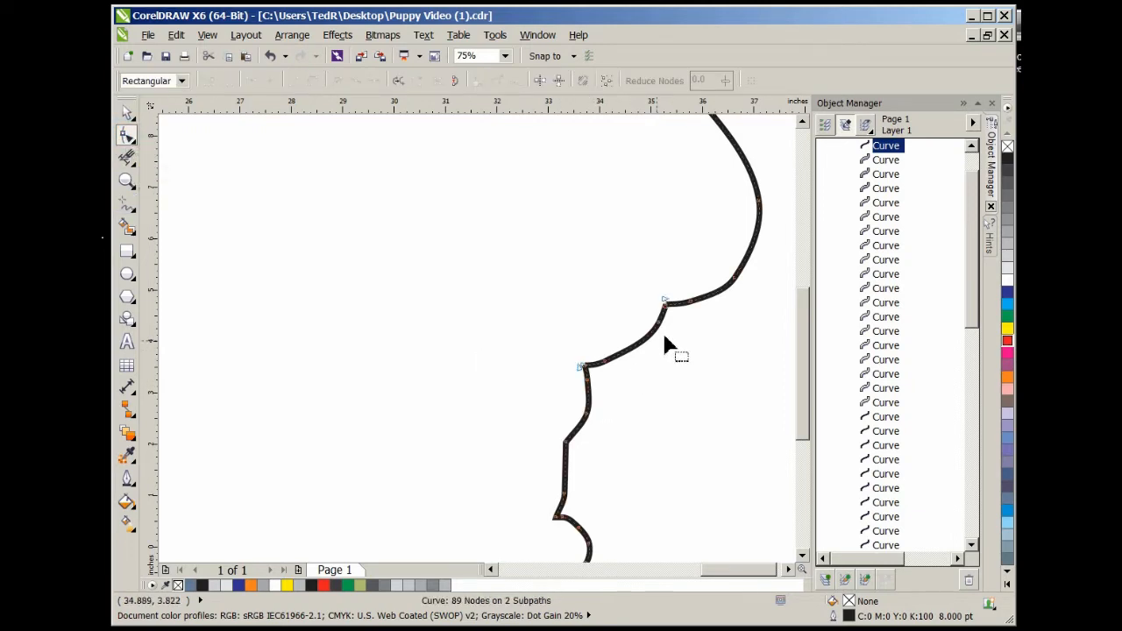
drag(676, 281, 657, 323)
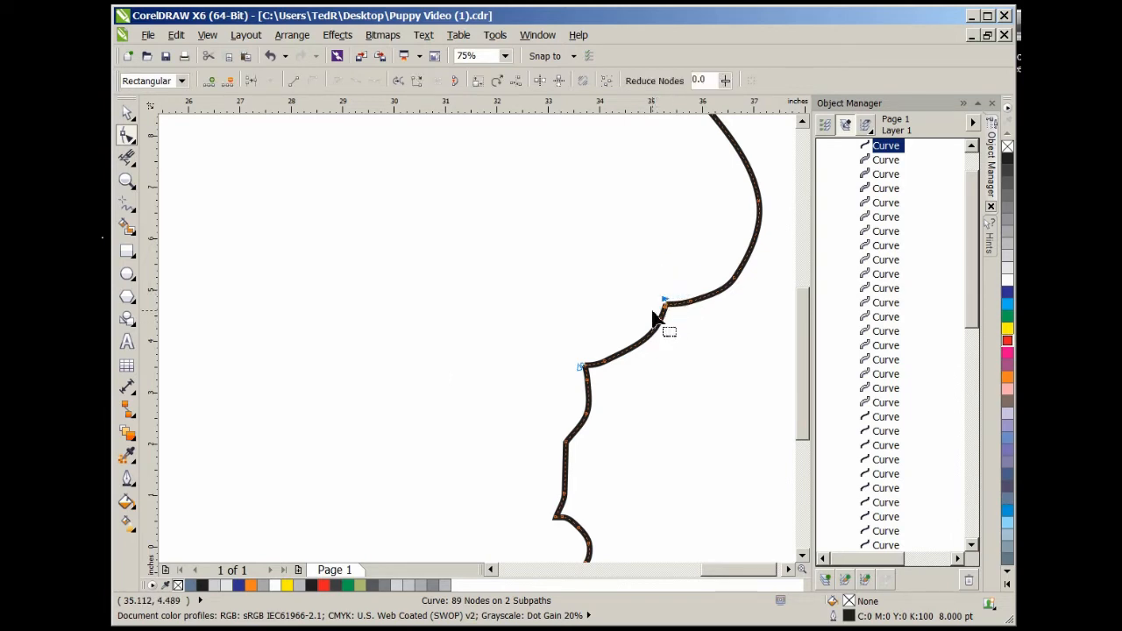
right_click(666, 303)
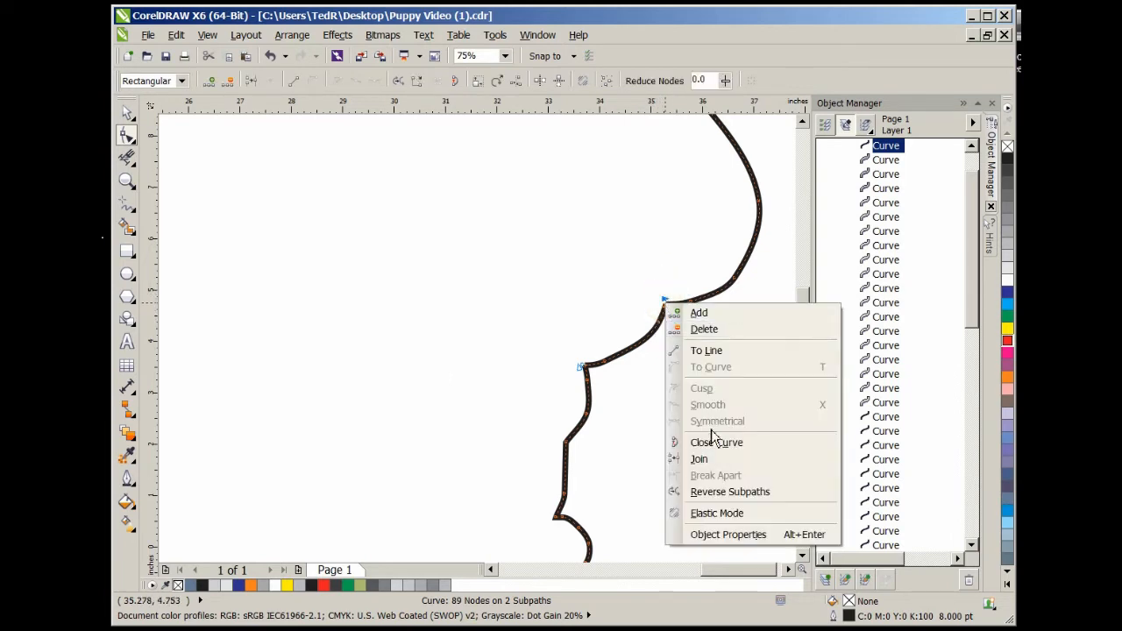
click(712, 460)
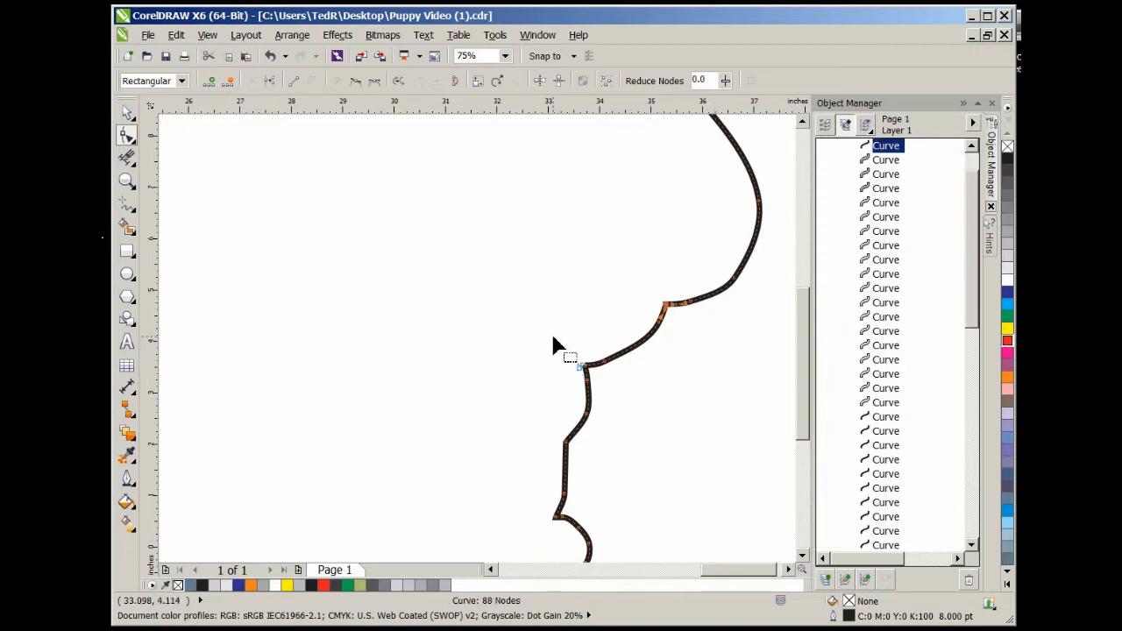
drag(552, 336, 595, 384)
right_click(585, 370)
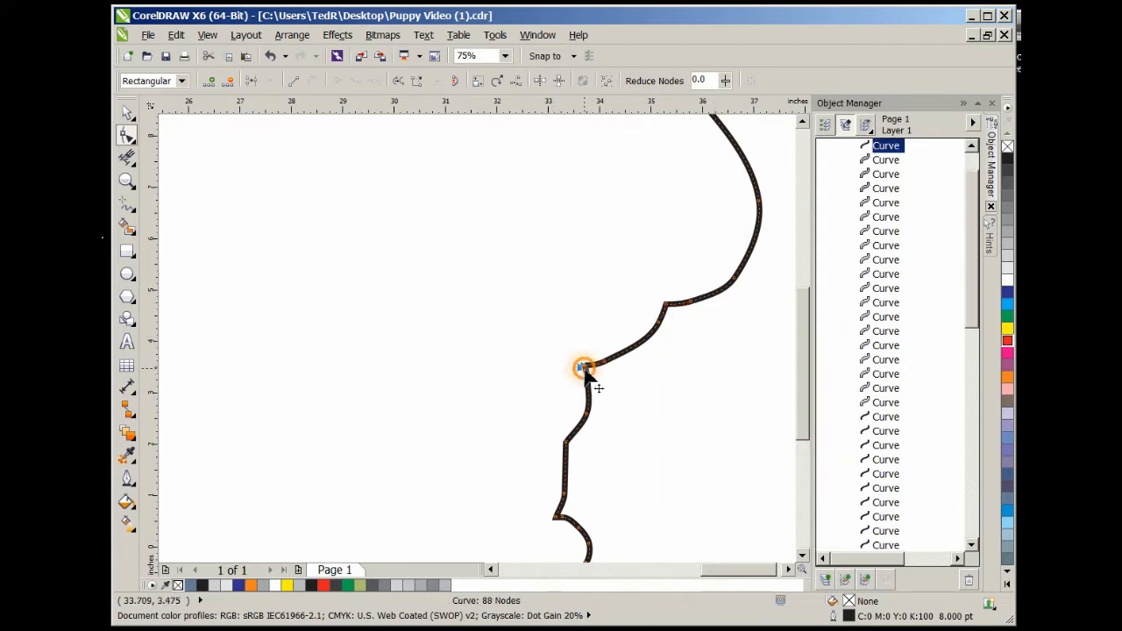
click(624, 524)
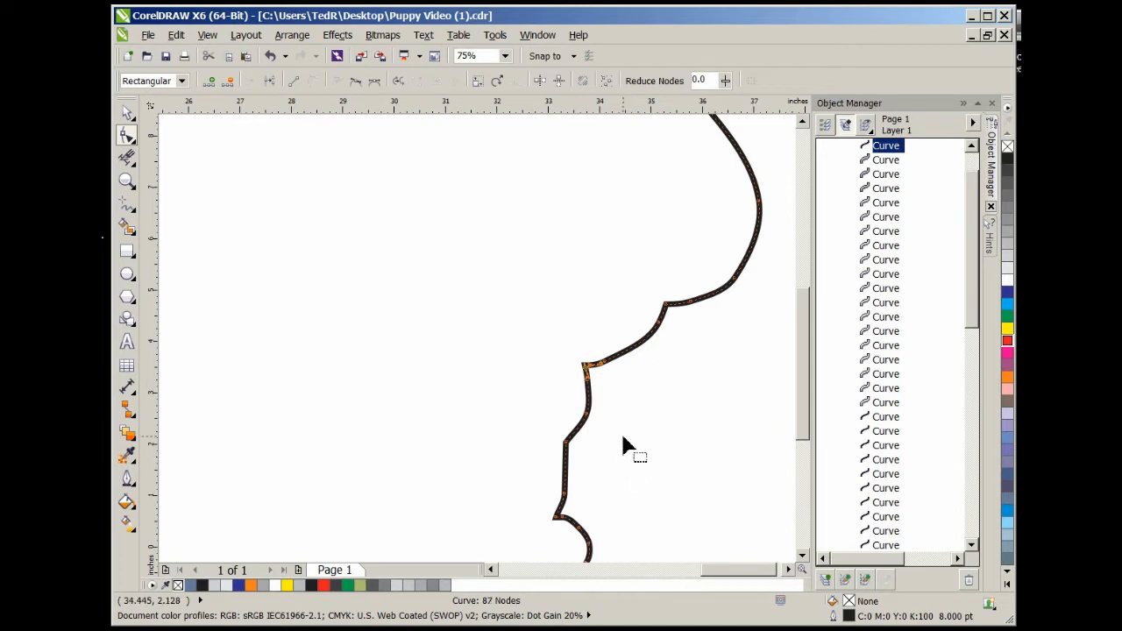
Test that the silhouette is closed by filling it with 40% black, and remove the fill again
scroll(621, 430, down, 4)
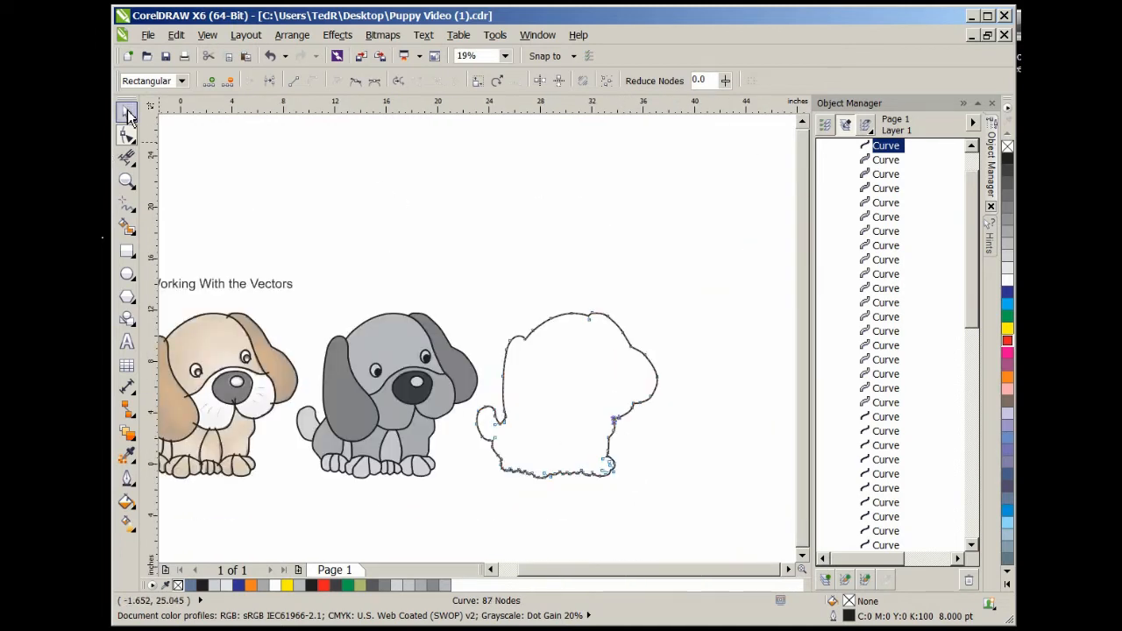
click(127, 113)
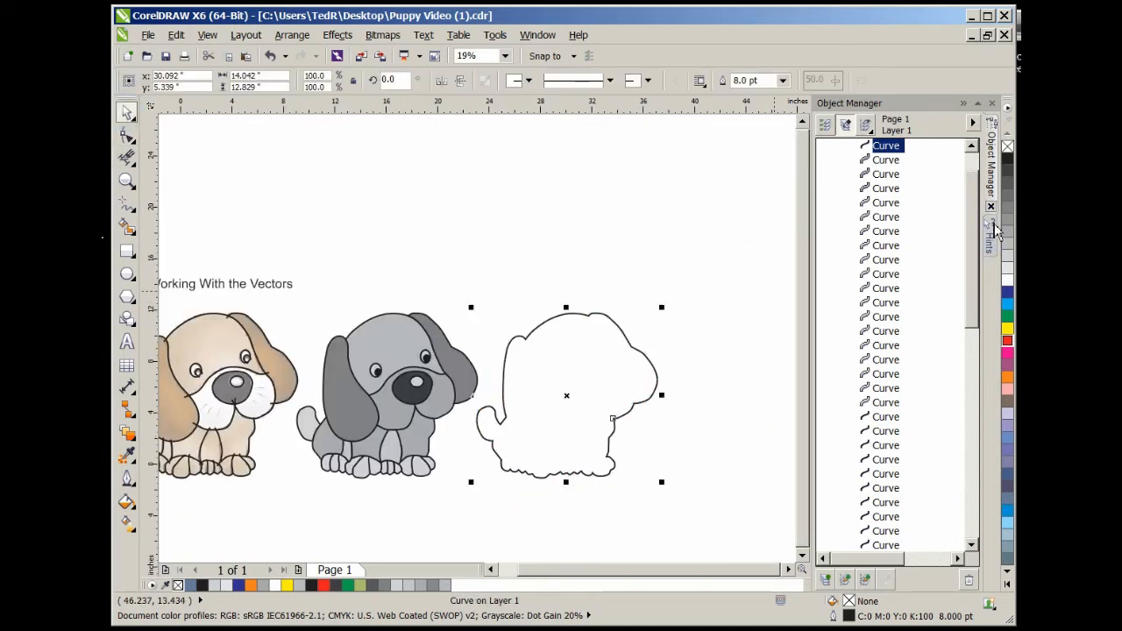
click(1009, 233)
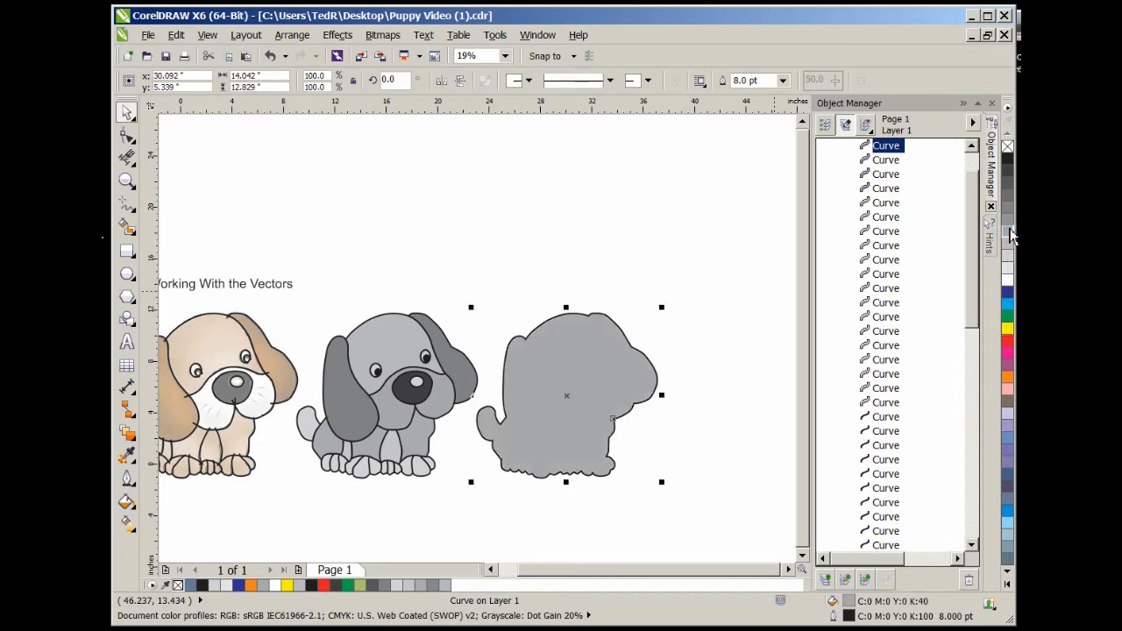
click(1007, 147)
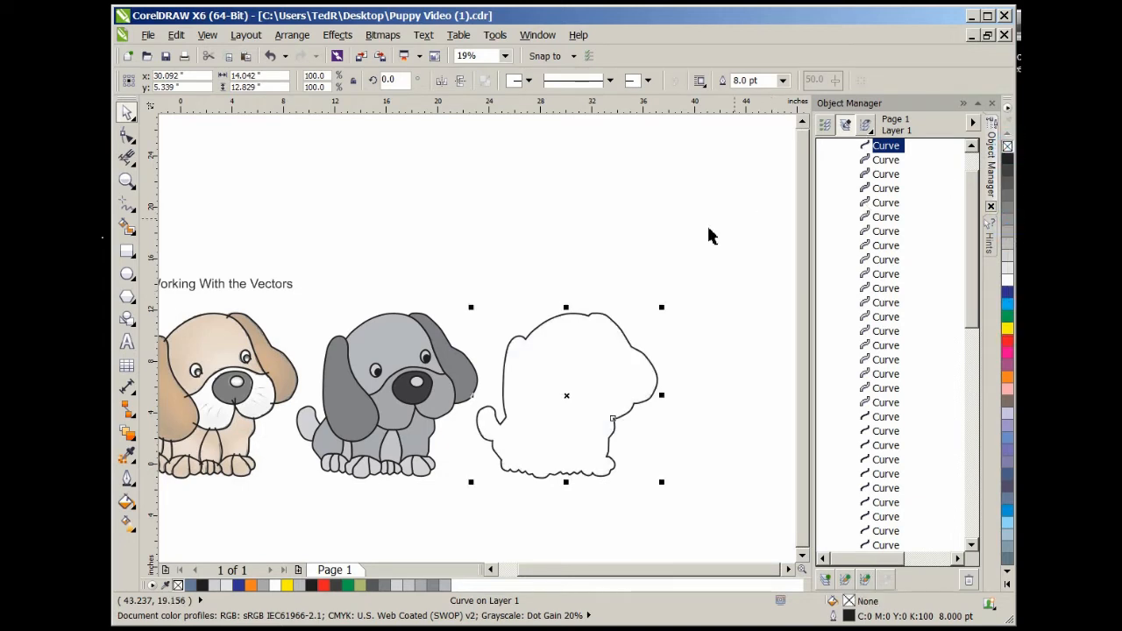
scroll(671, 321, down, 1)
scroll(614, 369, up, 1)
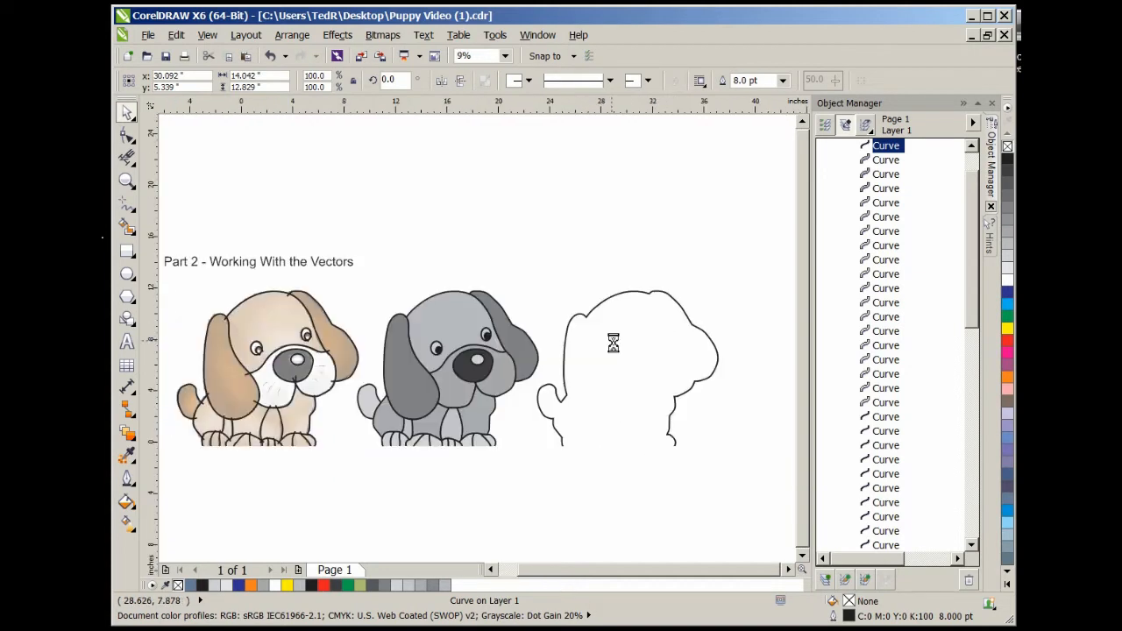
click(563, 219)
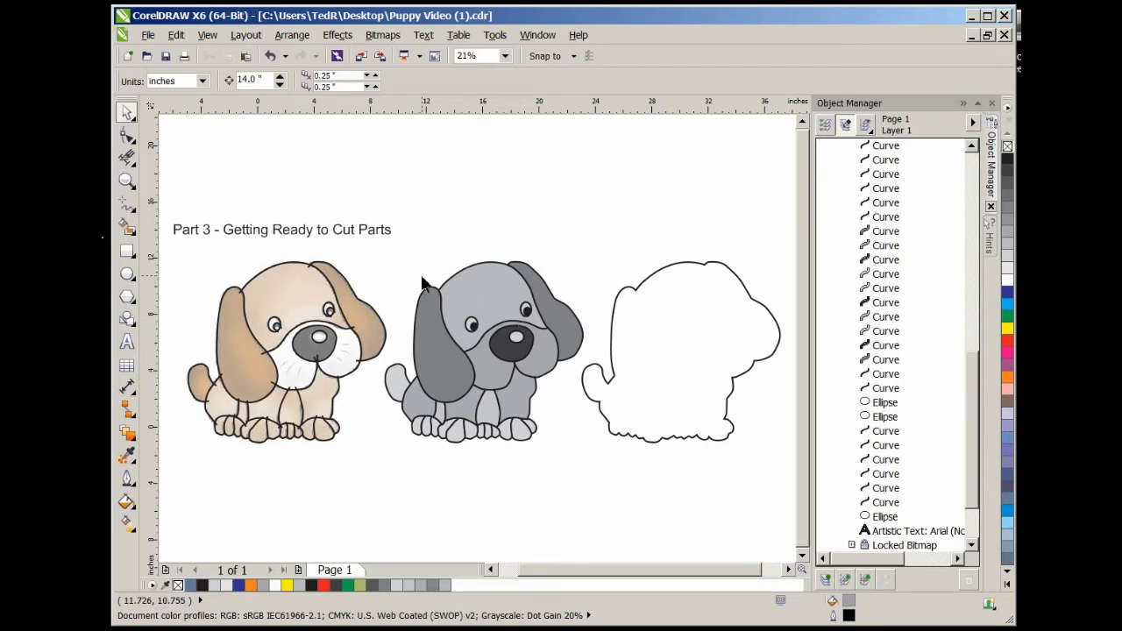
Check the width and height of the coloured puppy's head curve
click(284, 291)
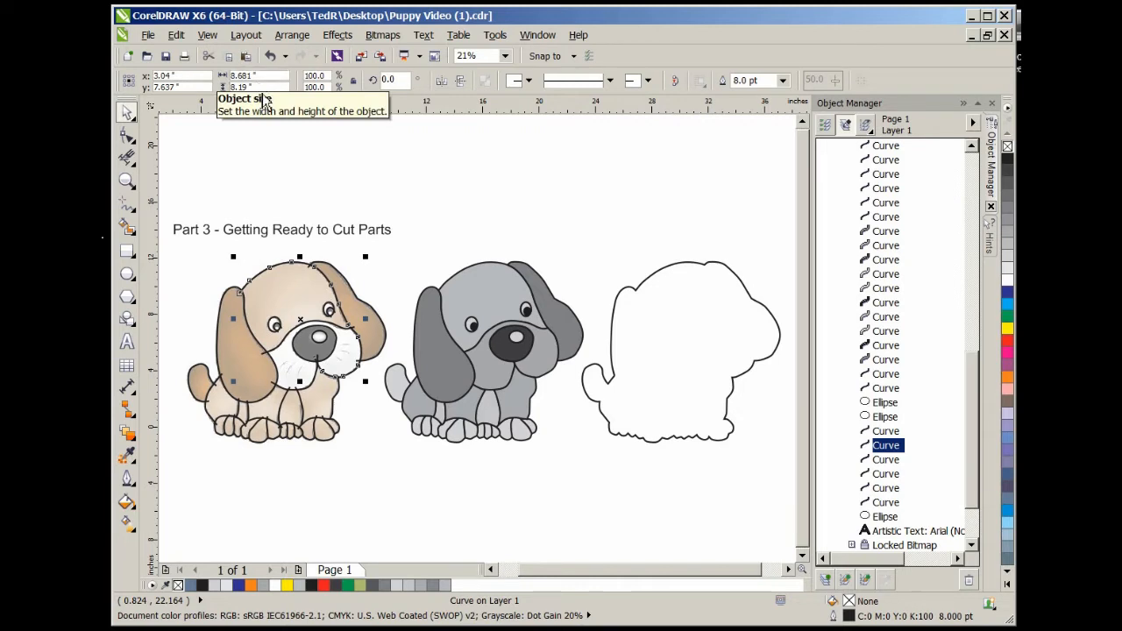
click(356, 156)
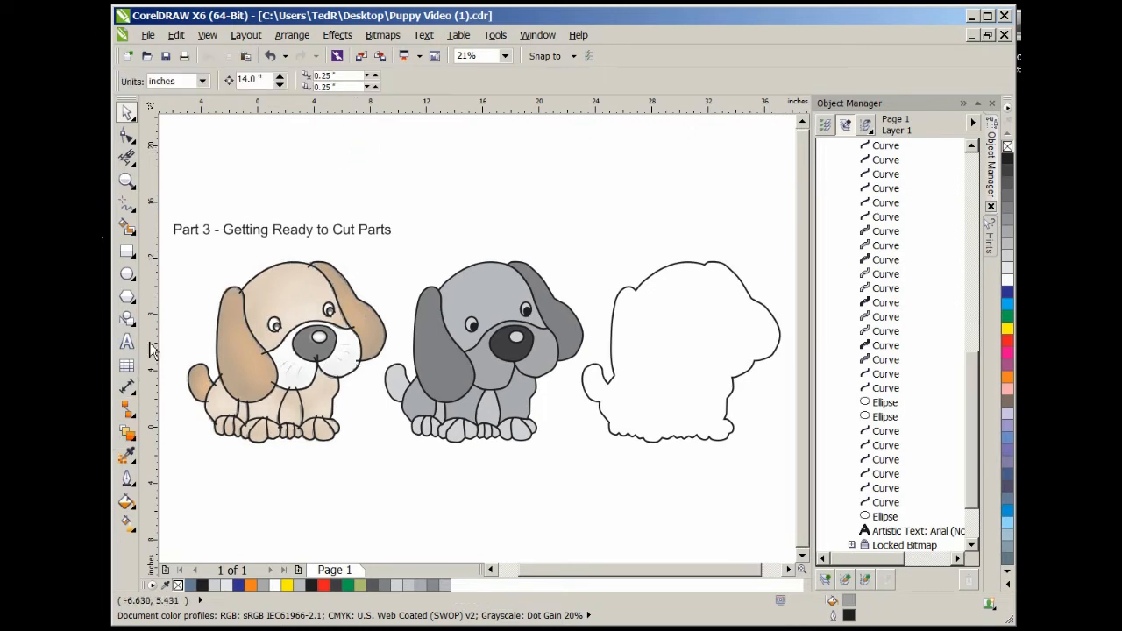
Add a horizontal dimension across the coloured puppy from tail to ear, placing the dimension line above the title text
click(137, 396)
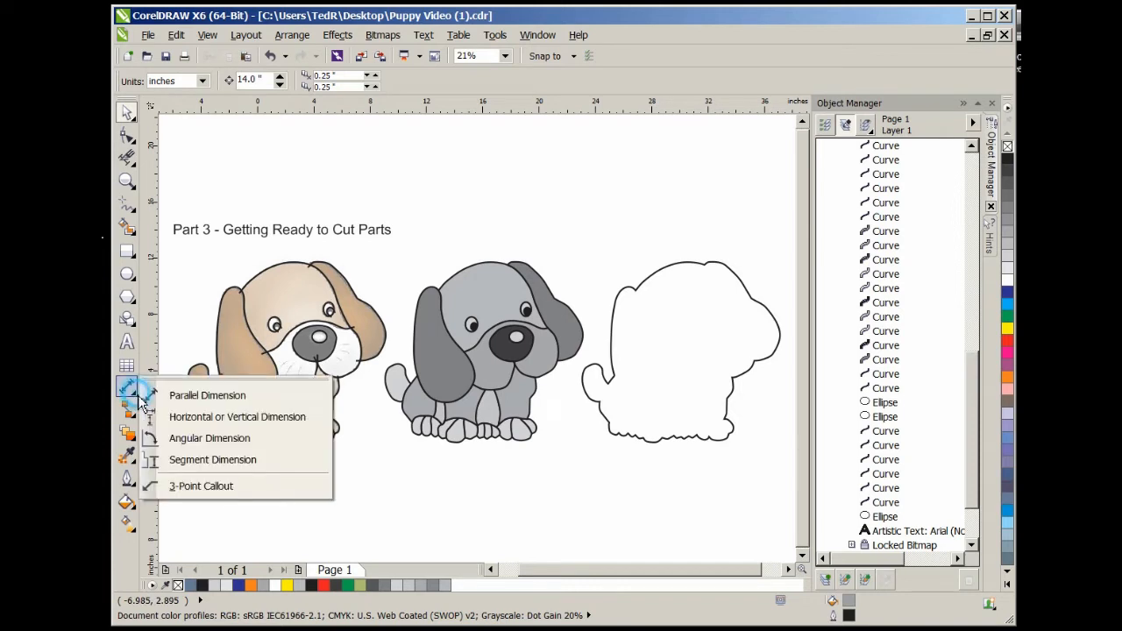
click(185, 426)
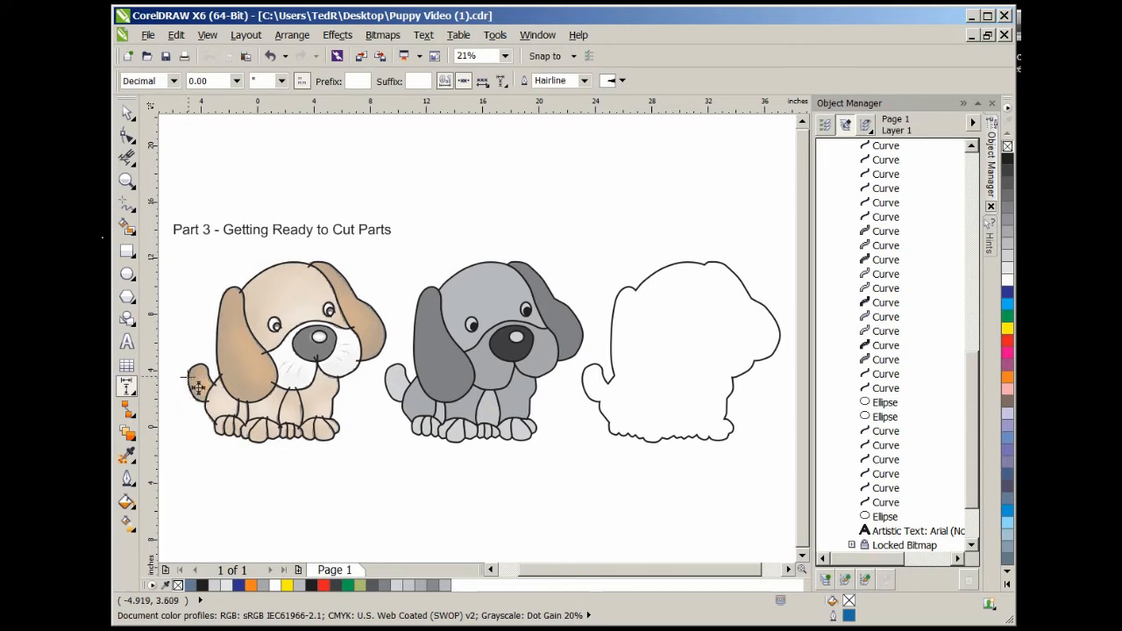
drag(189, 377, 395, 345)
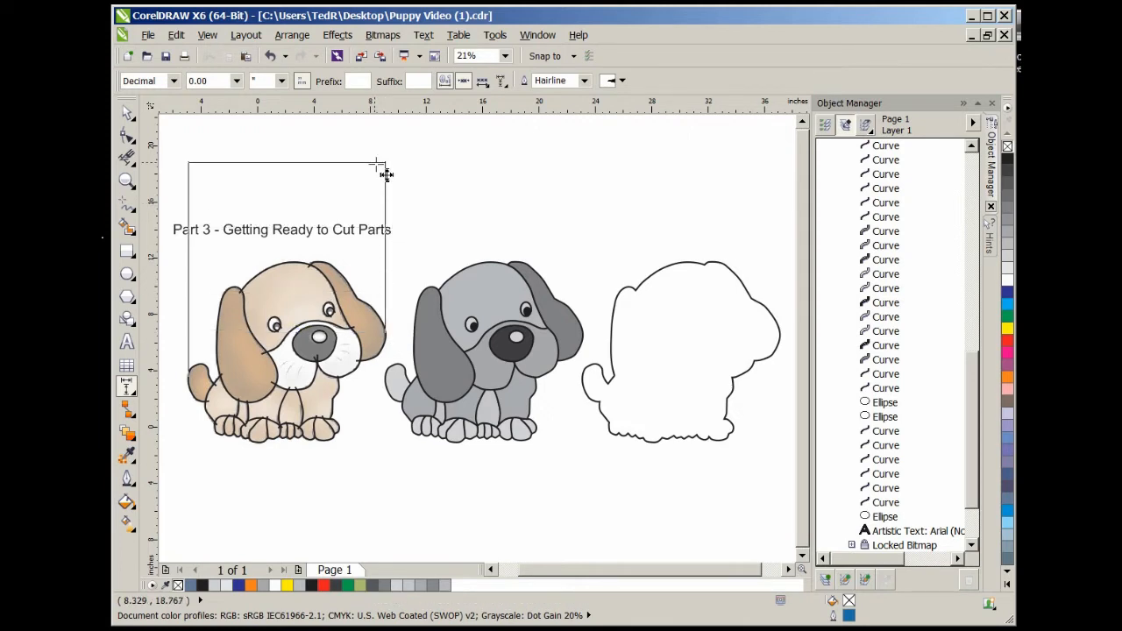
click(376, 163)
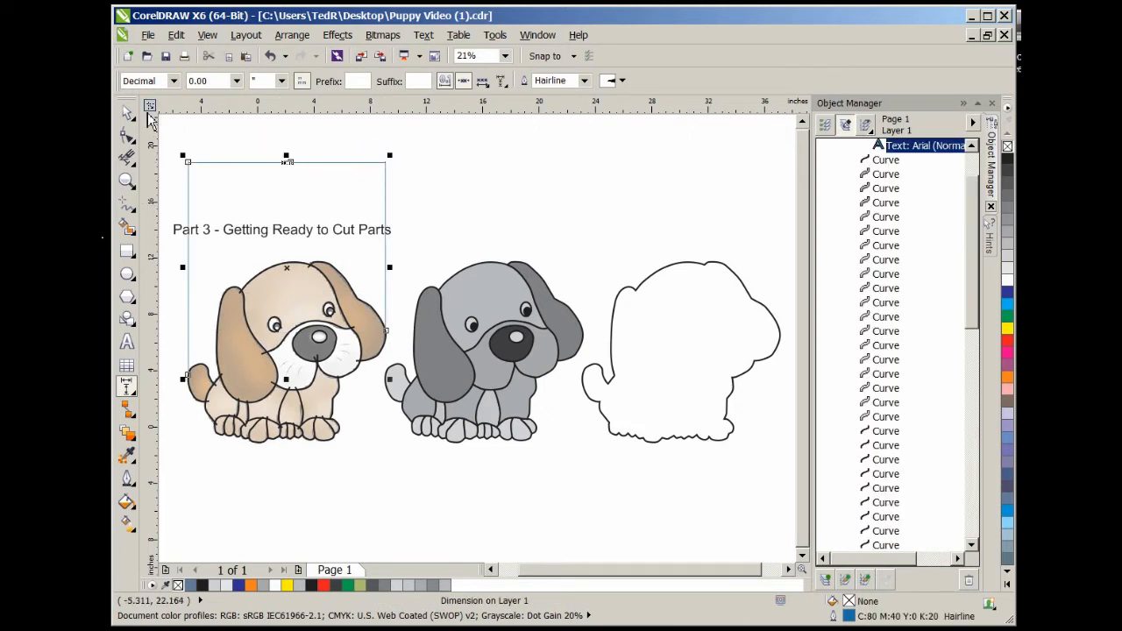
click(129, 111)
click(240, 134)
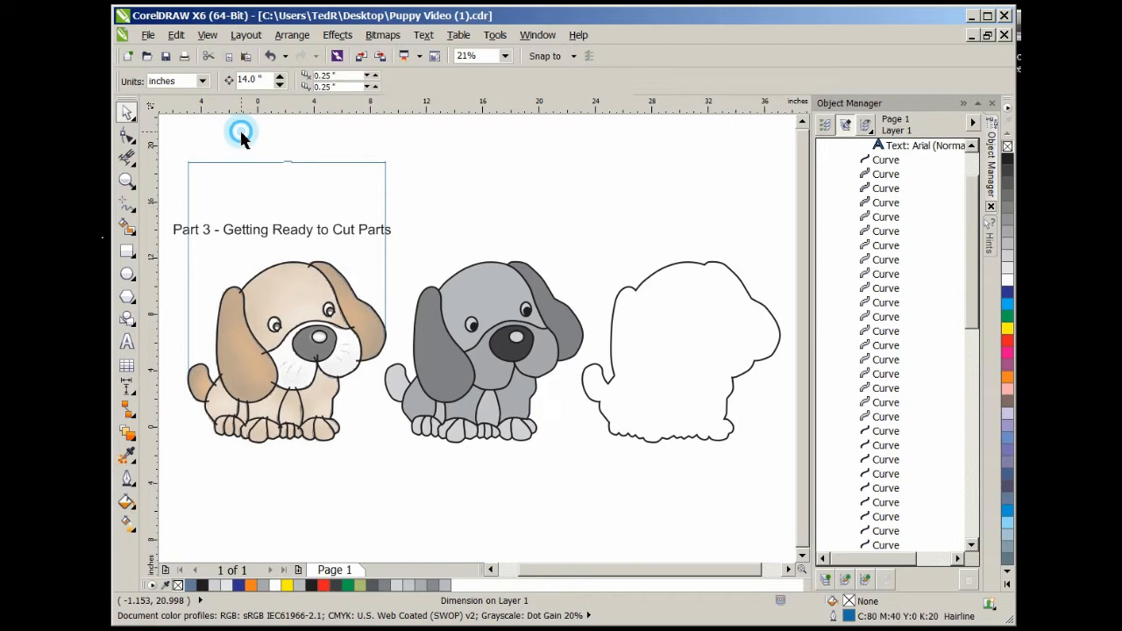
Set the width dimension's text size to 72 pt and its precision to three decimal places
click(287, 163)
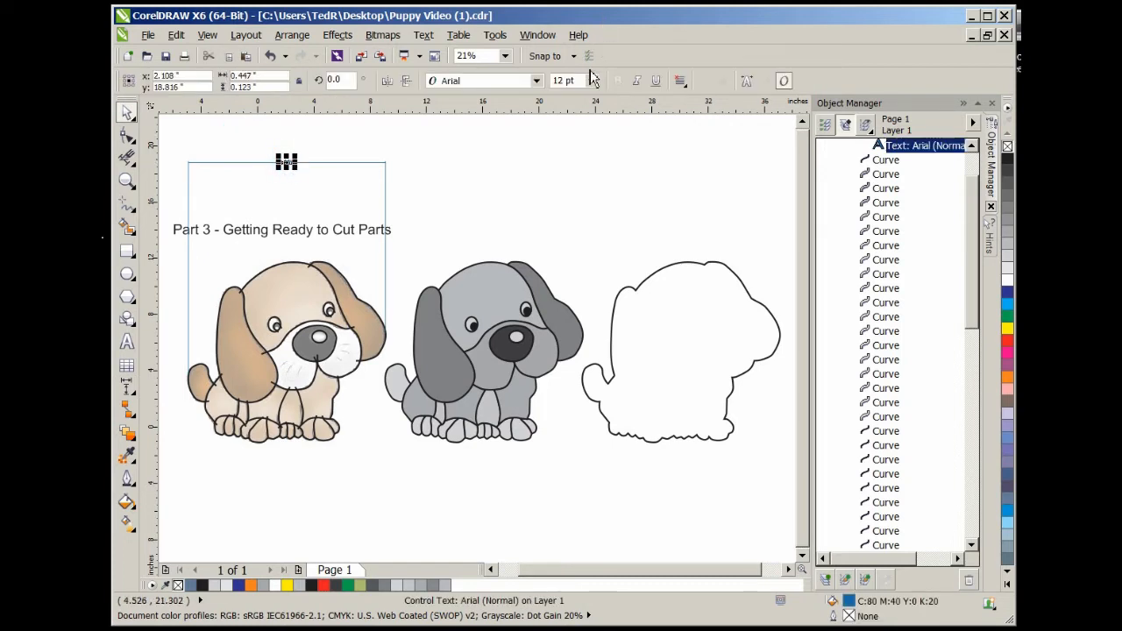
click(592, 83)
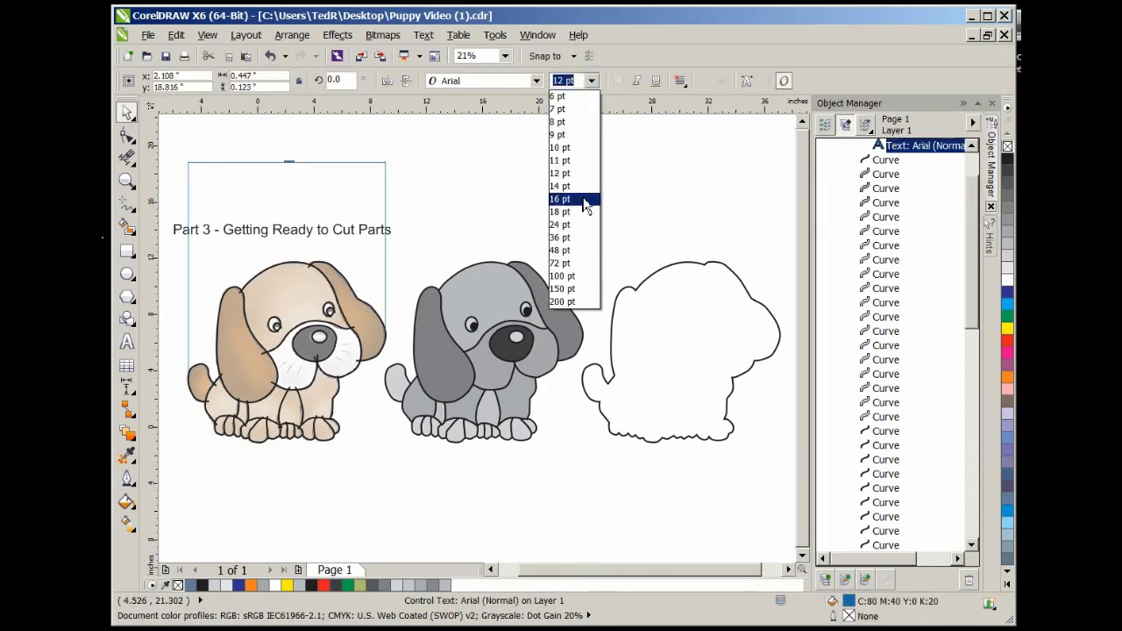
click(561, 264)
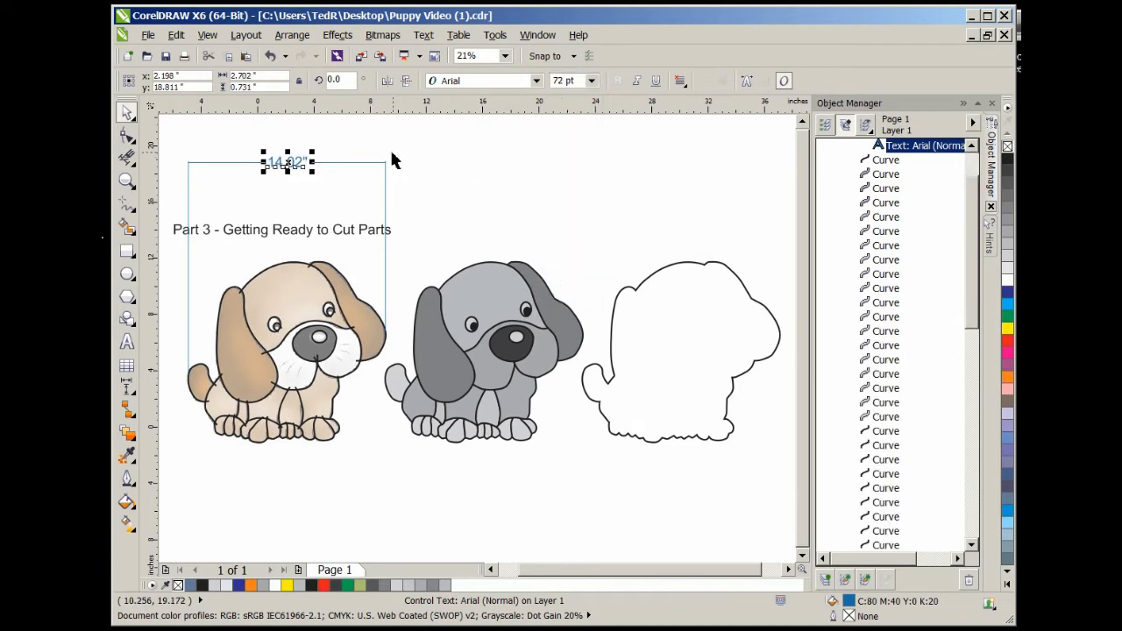
click(362, 163)
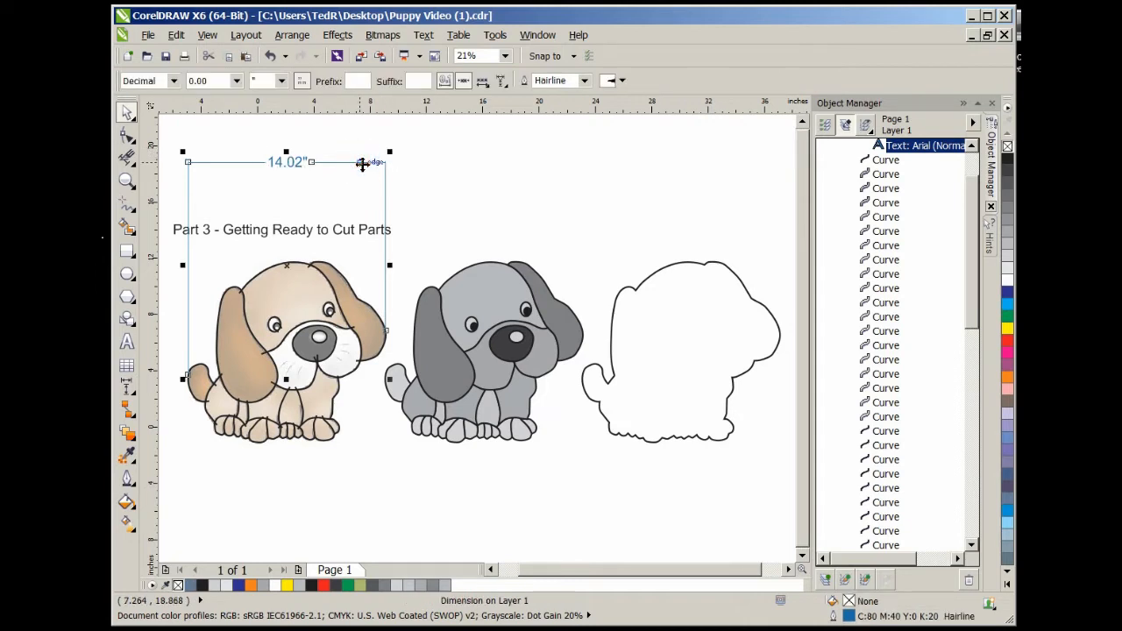
click(236, 80)
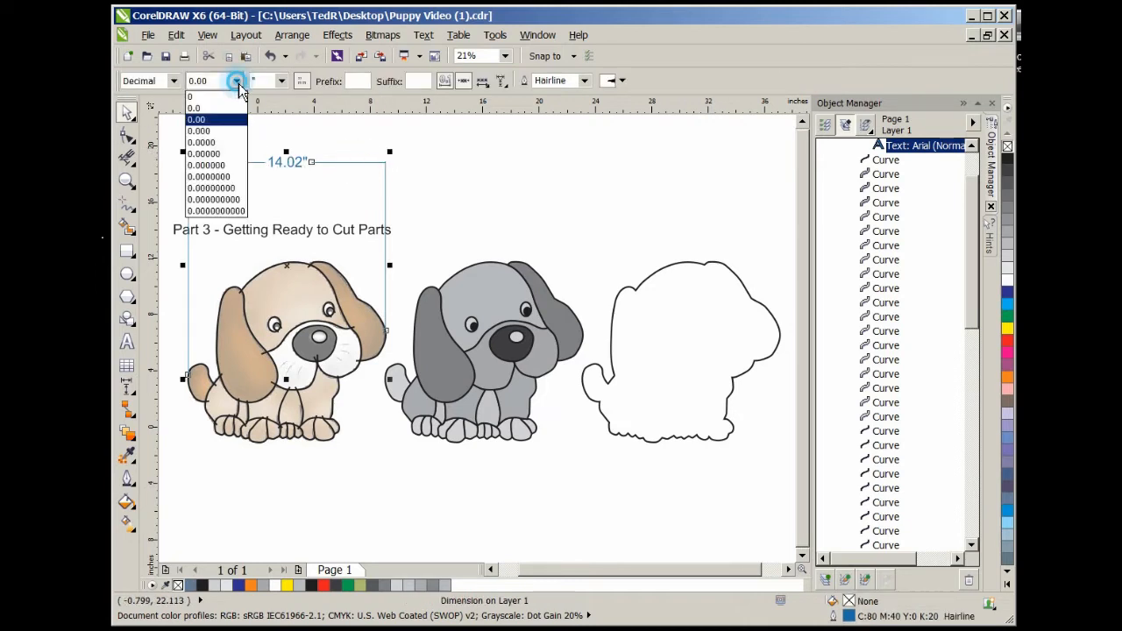
click(212, 133)
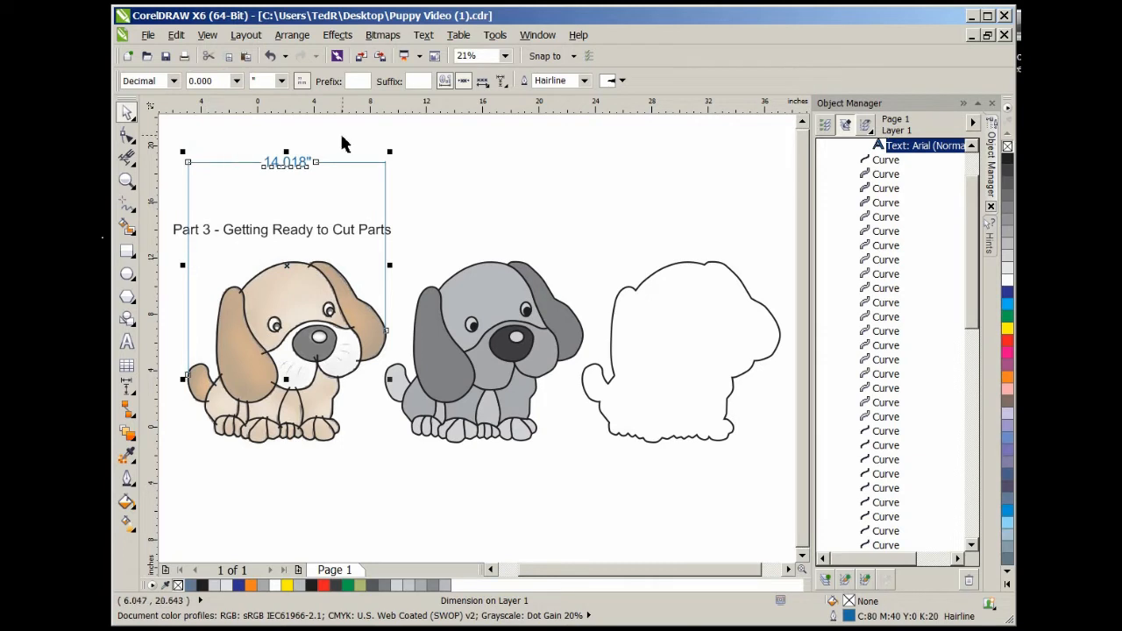
Calculate the scale factor for a 3-inch-wide puppy in the Calculator by dividing 3 by 14.018
click(431, 204)
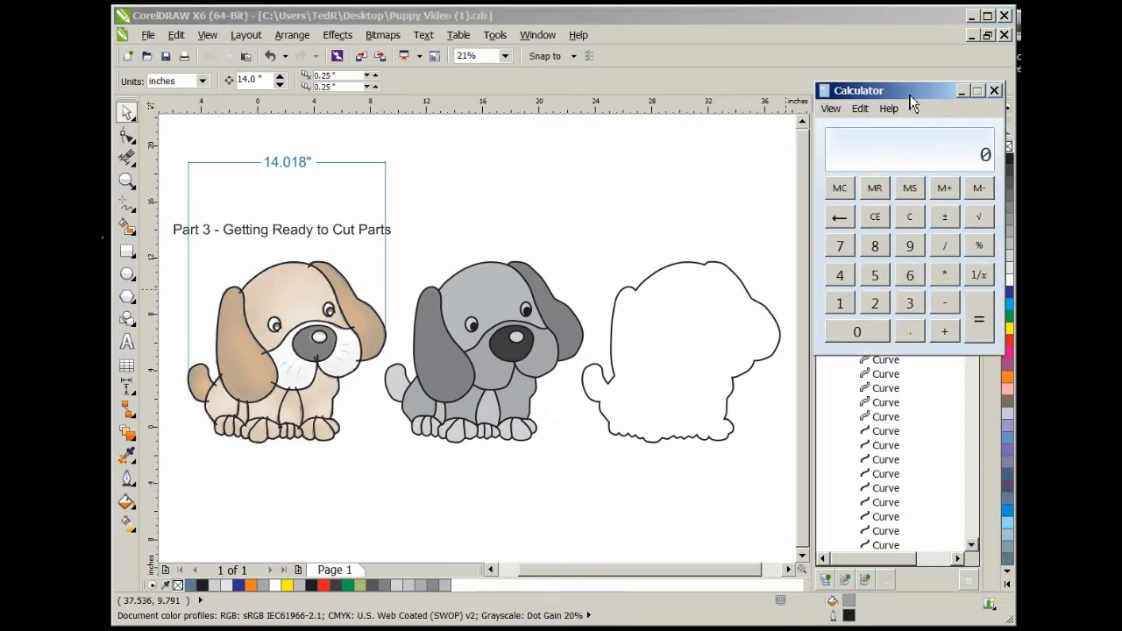
drag(912, 95, 835, 70)
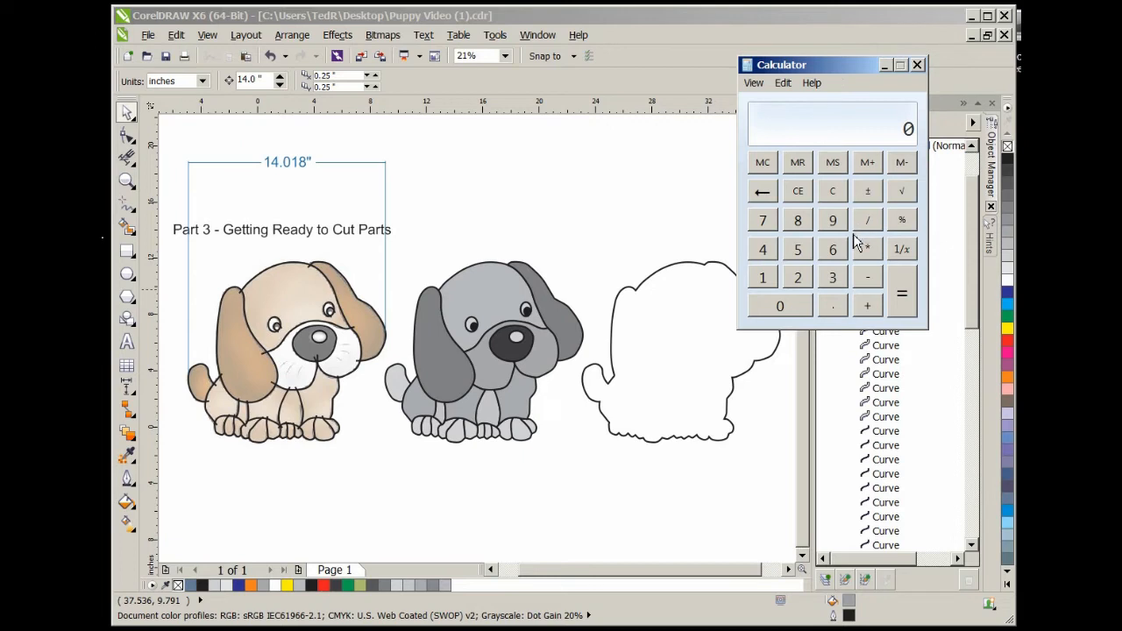
click(834, 279)
click(868, 222)
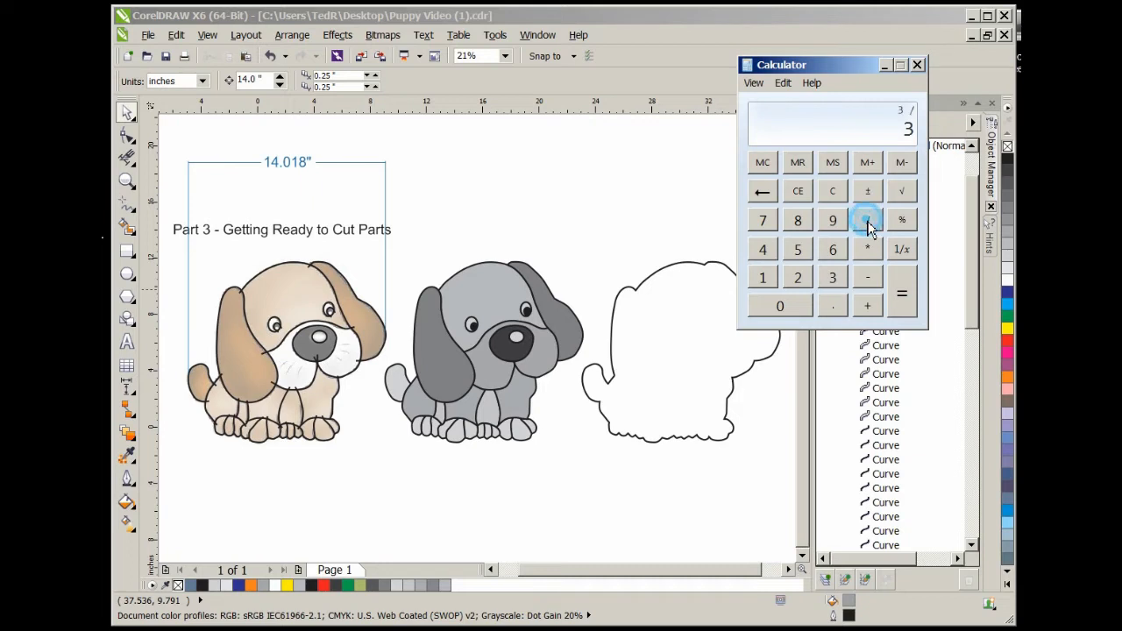
click(762, 279)
click(760, 252)
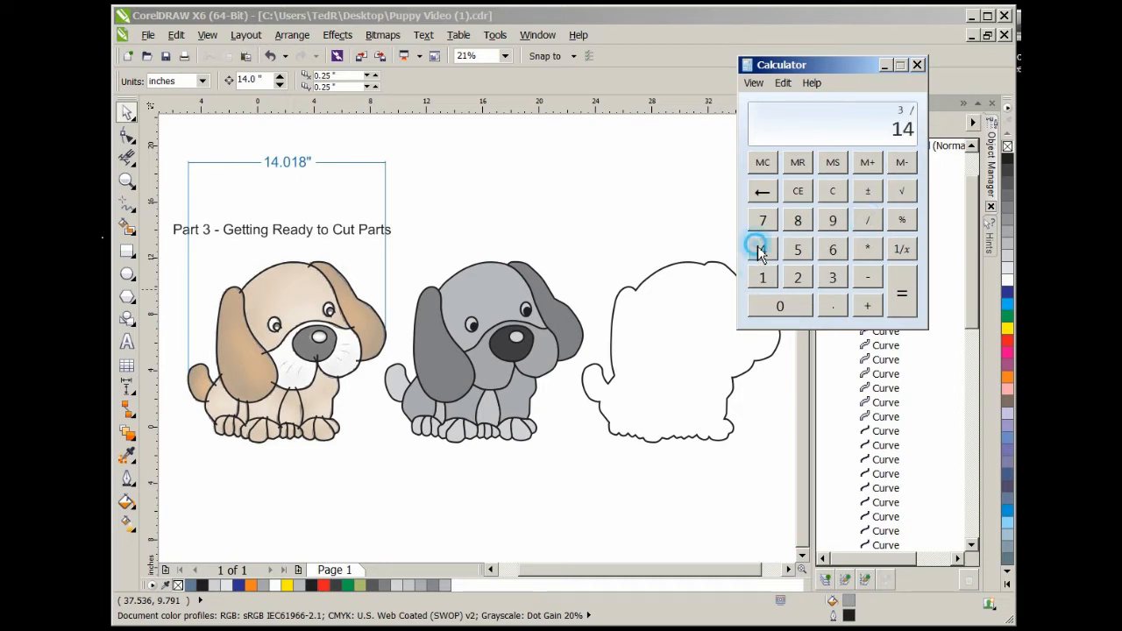
click(833, 306)
click(780, 306)
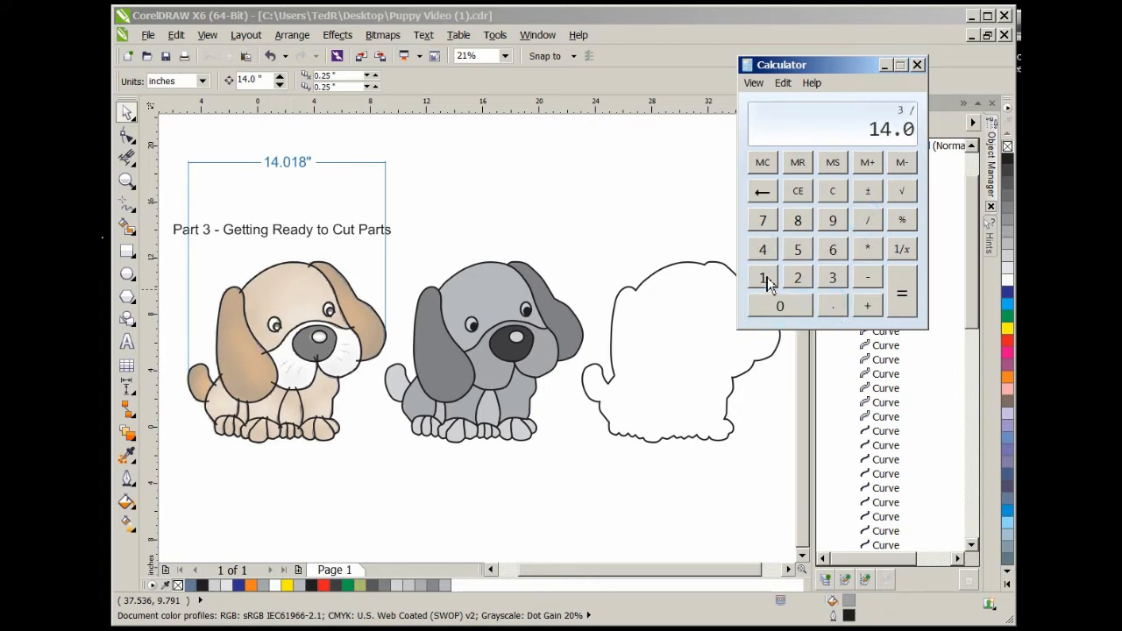
click(765, 277)
click(799, 222)
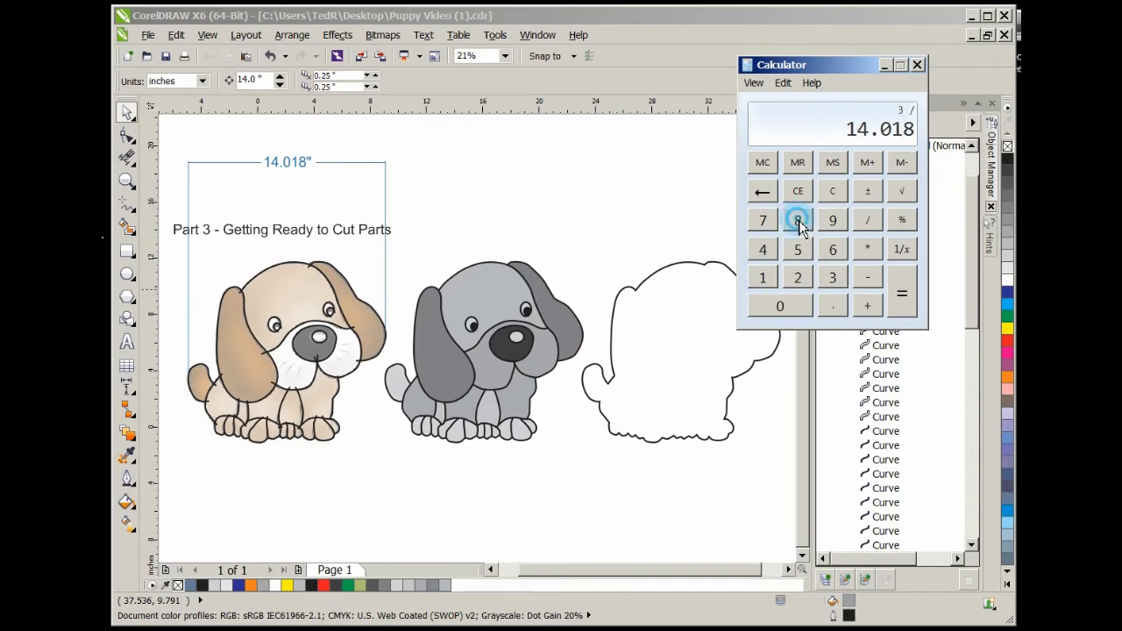
click(904, 295)
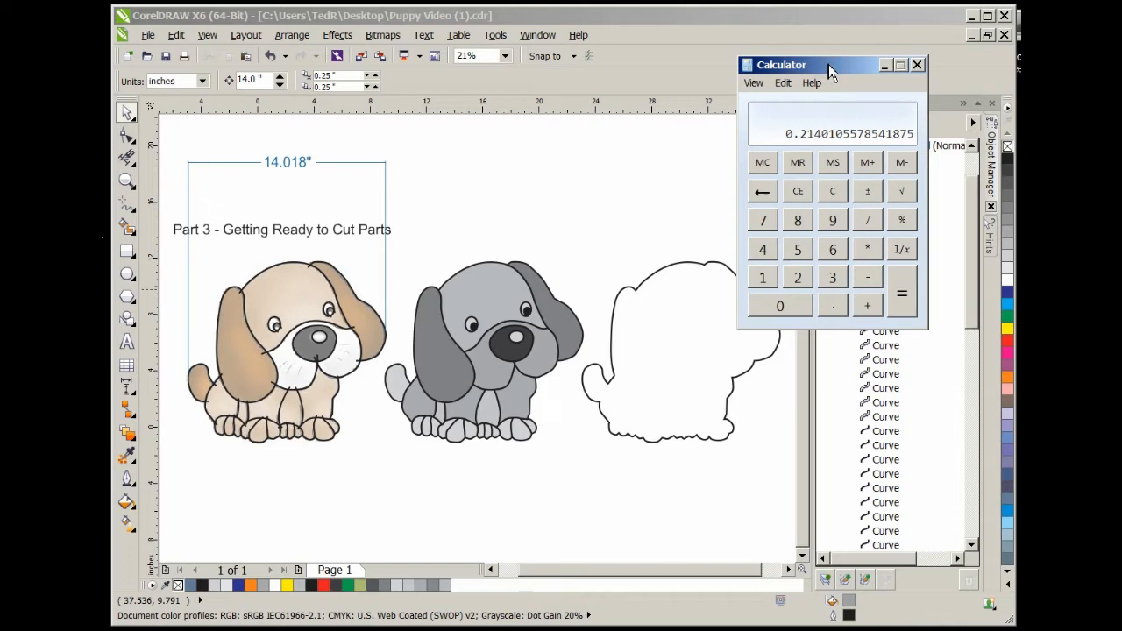
drag(829, 64, 1080, 97)
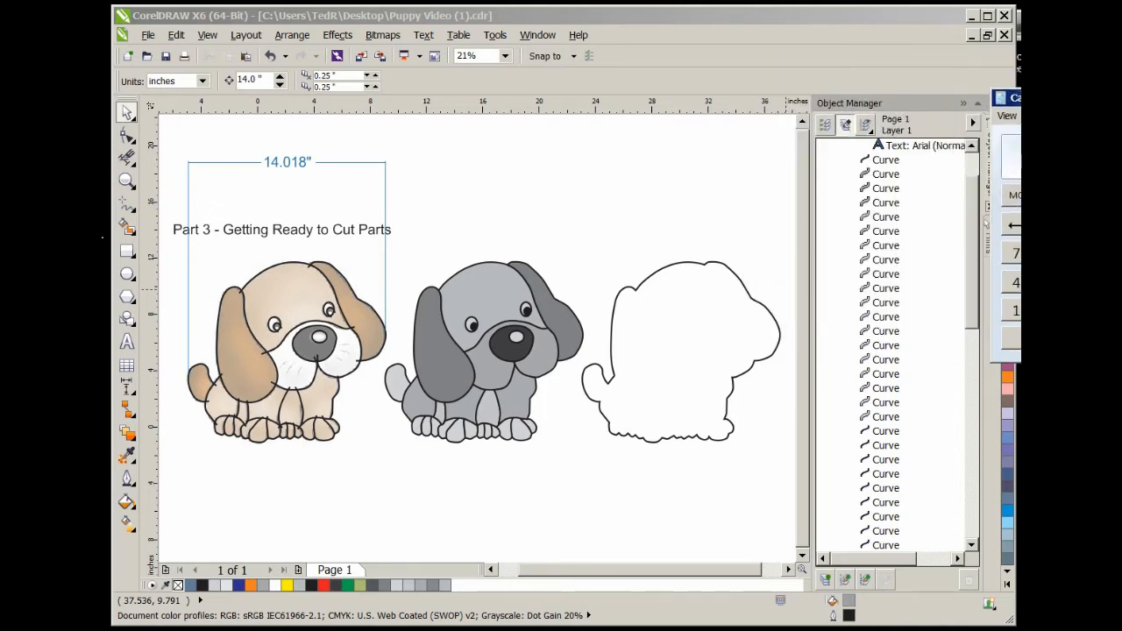
Back in CorelDRAW, select all three puppies with the title and dimension, and lock the selection's width-to-height ratio
click(504, 15)
scroll(526, 272, down, 2)
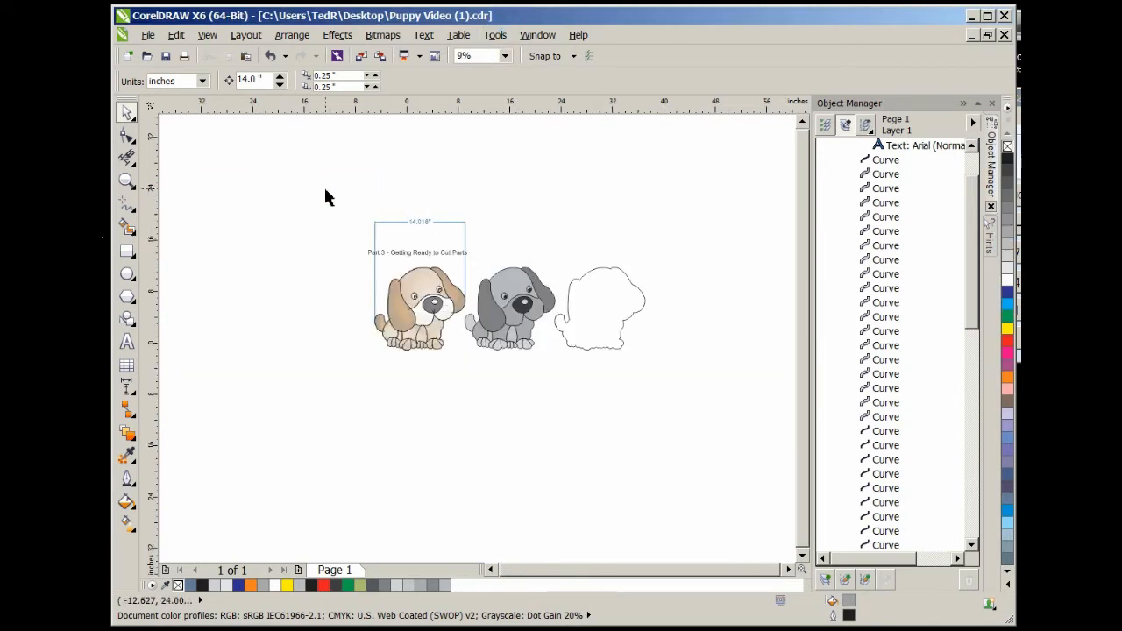
drag(323, 185, 679, 408)
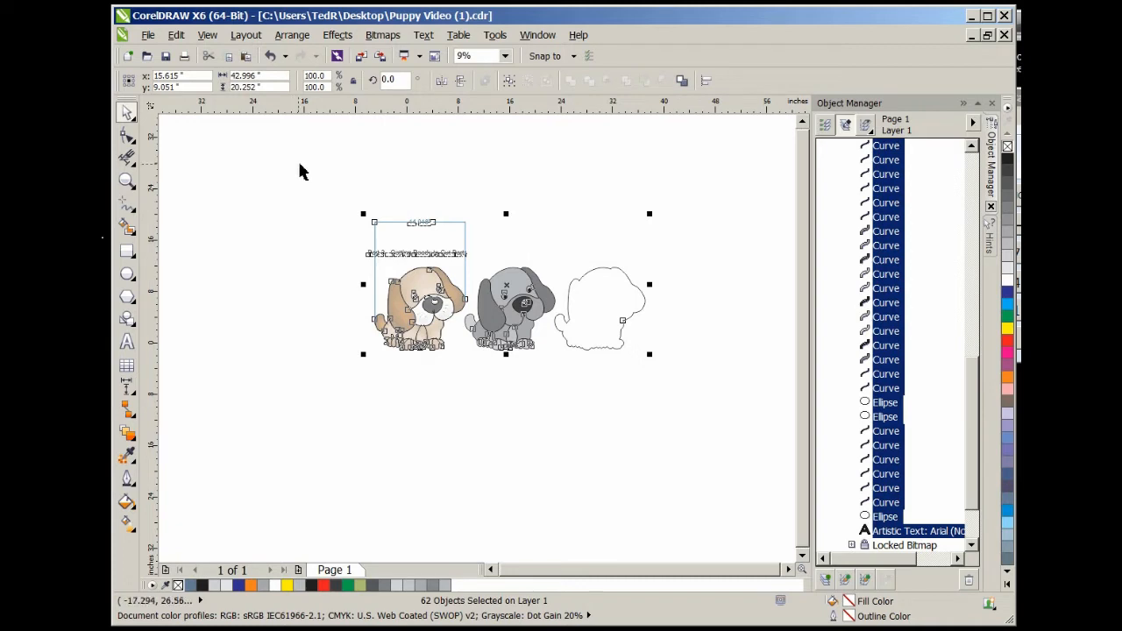
click(354, 82)
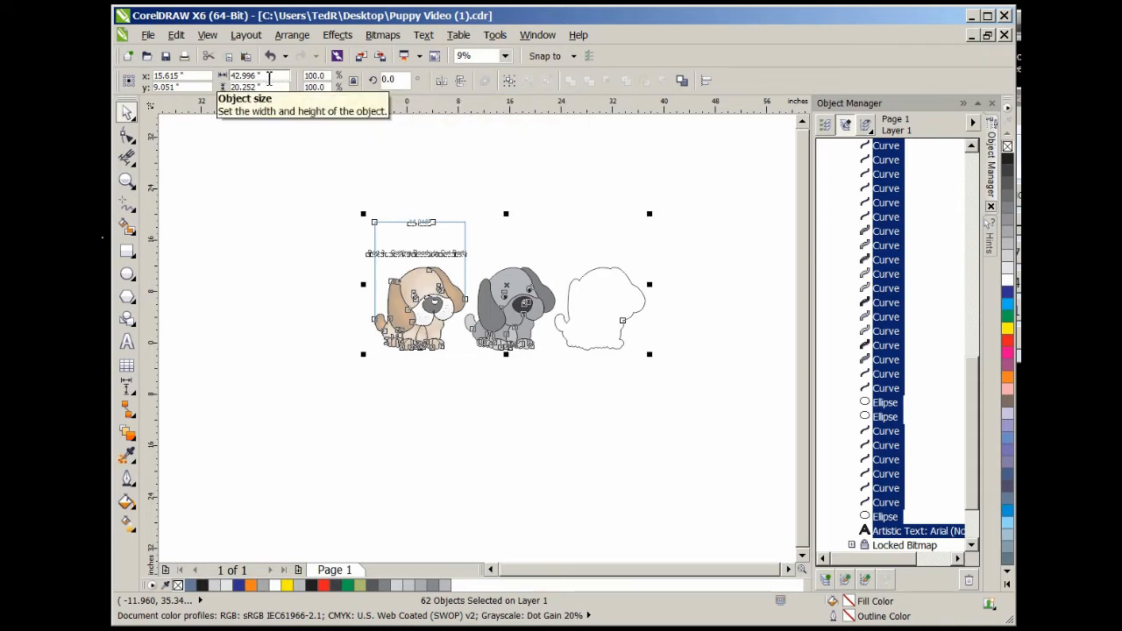
Try scaling the selected artwork proportionally by multiplying its width by .214, inspect the result, and undo the scaling
click(270, 78)
text(*.214)
key(Return)
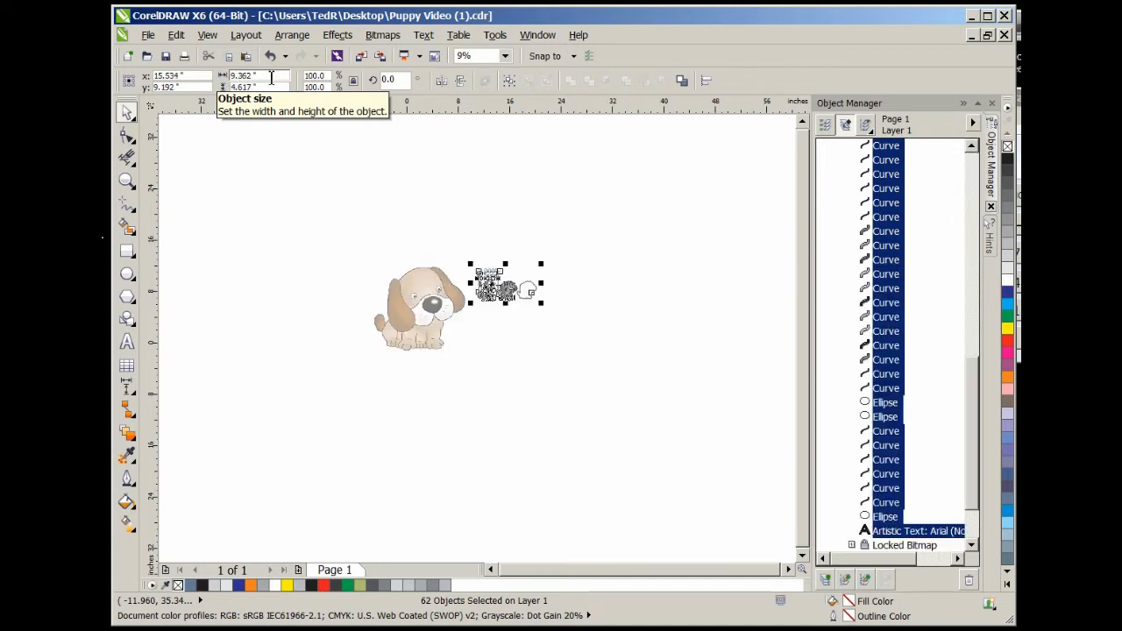
scroll(493, 292, up, 3)
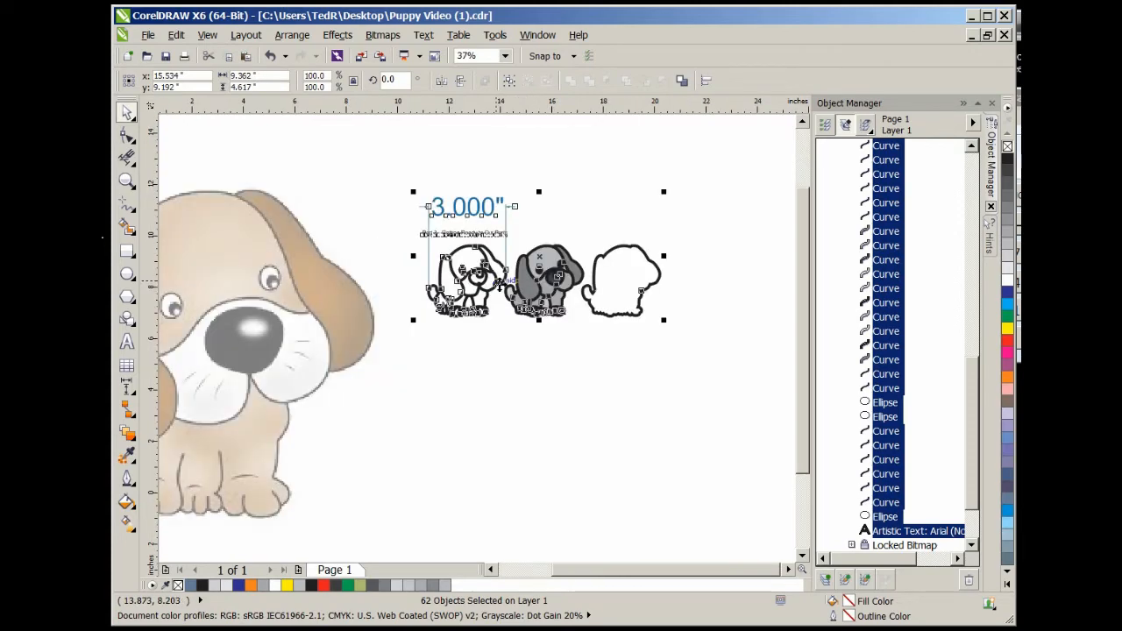
scroll(509, 204, up, 3)
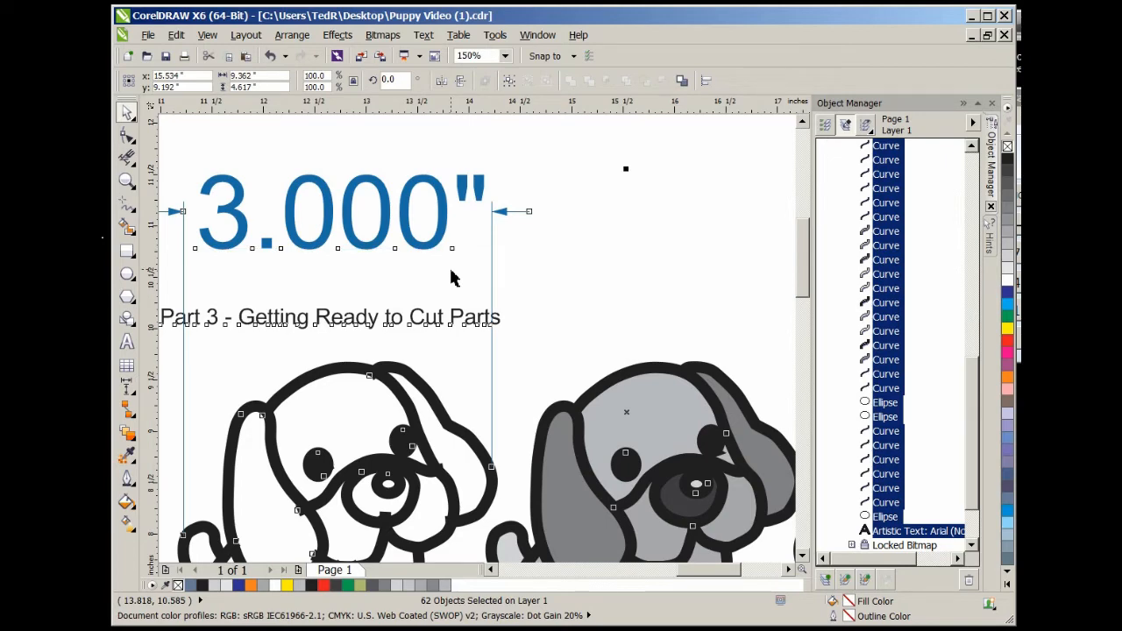
scroll(451, 278, down, 3)
scroll(451, 278, down, 1)
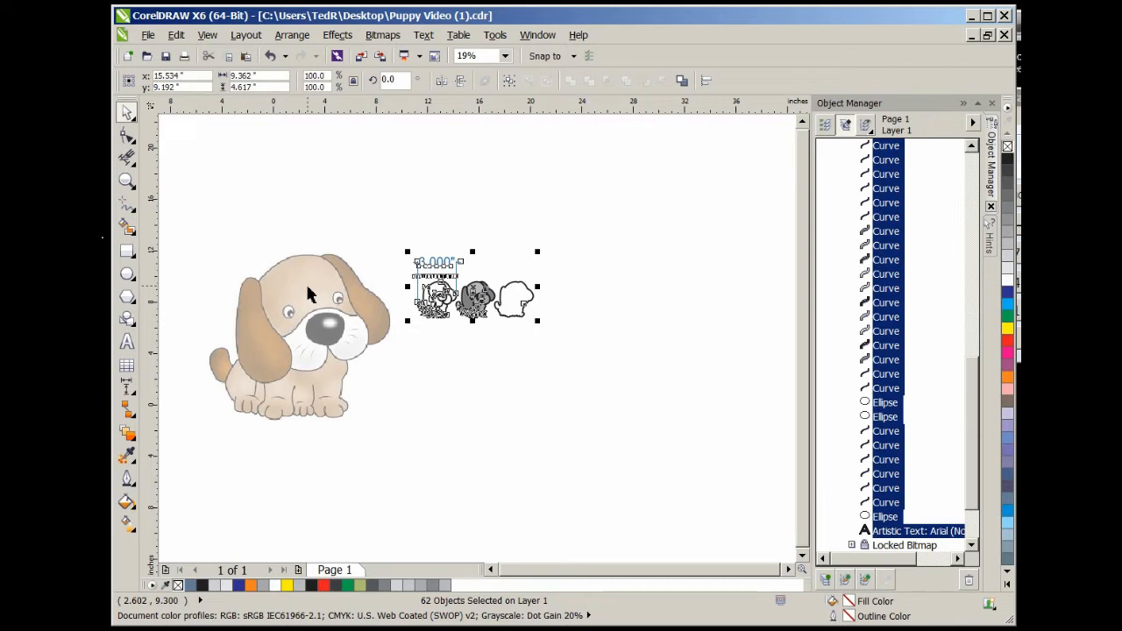
key(ctrl+z)
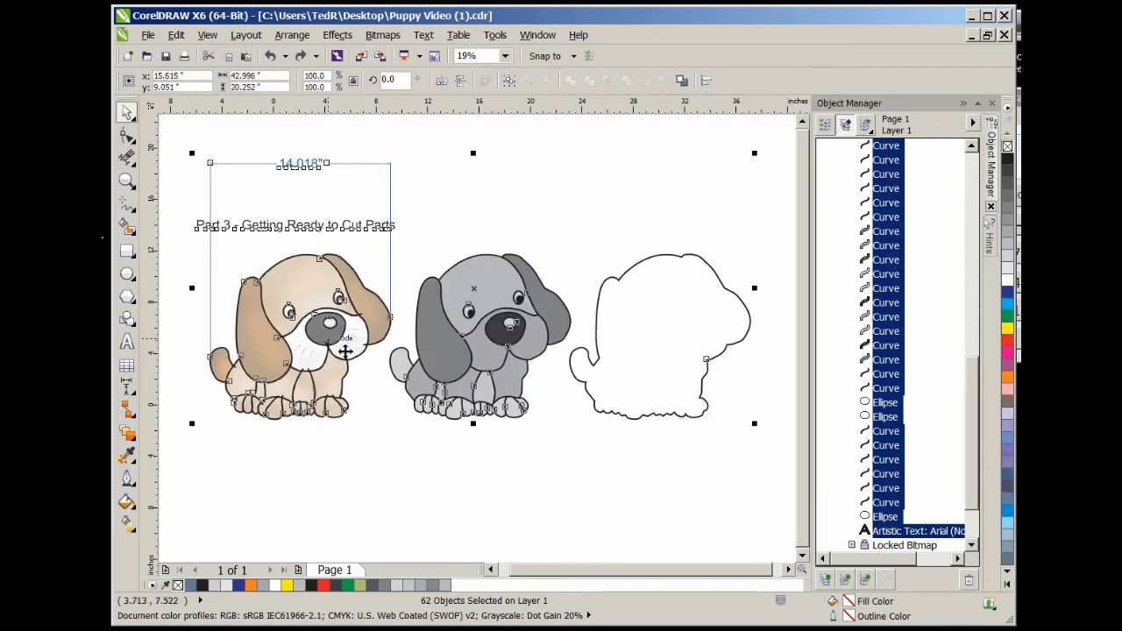
Unlock the locked bitmap behind the coloured puppy
click(327, 465)
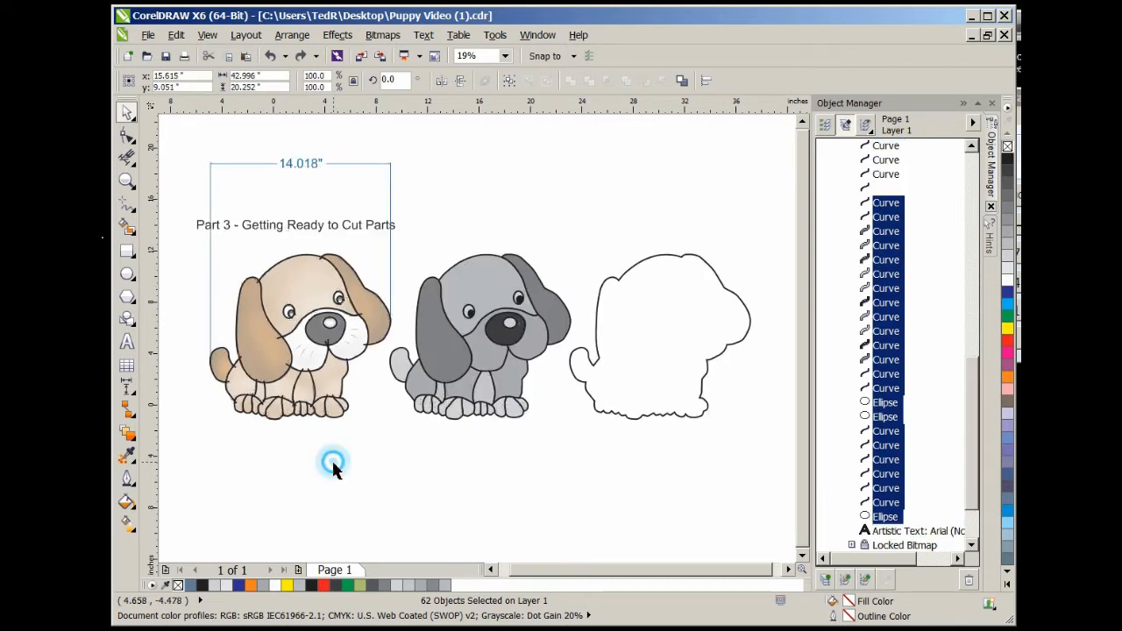
click(312, 279)
click(397, 489)
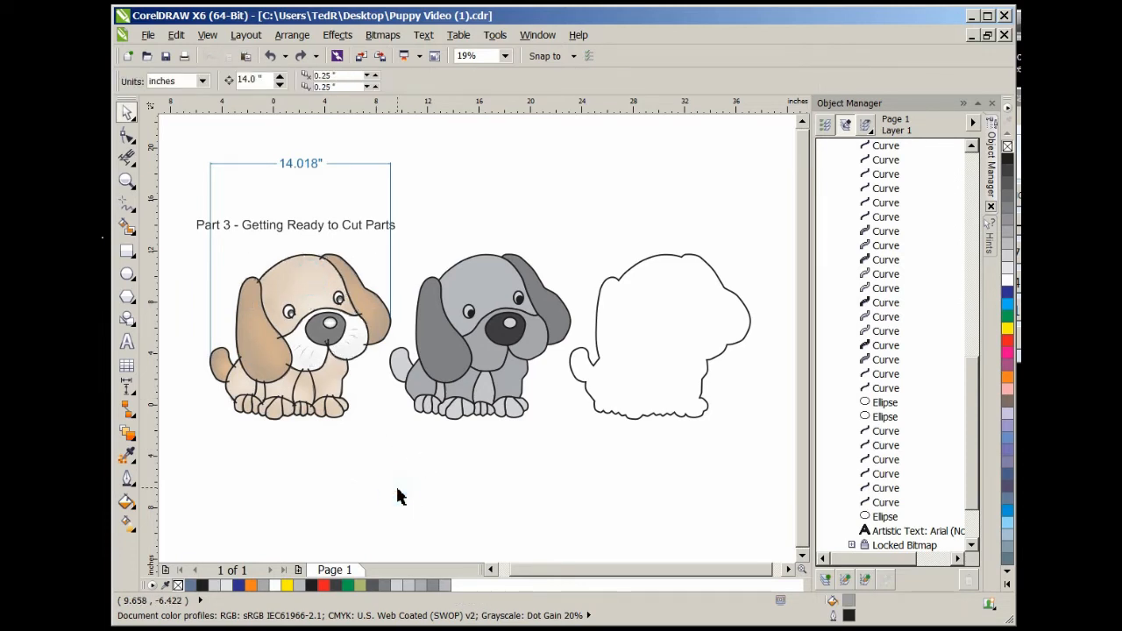
click(369, 394)
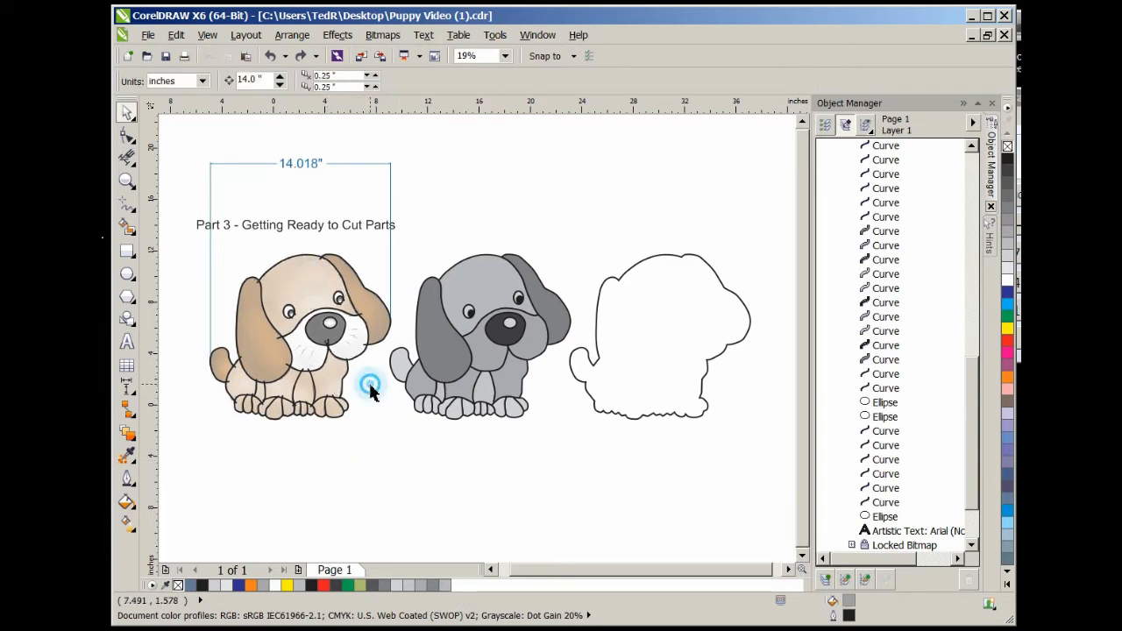
right_click(375, 431)
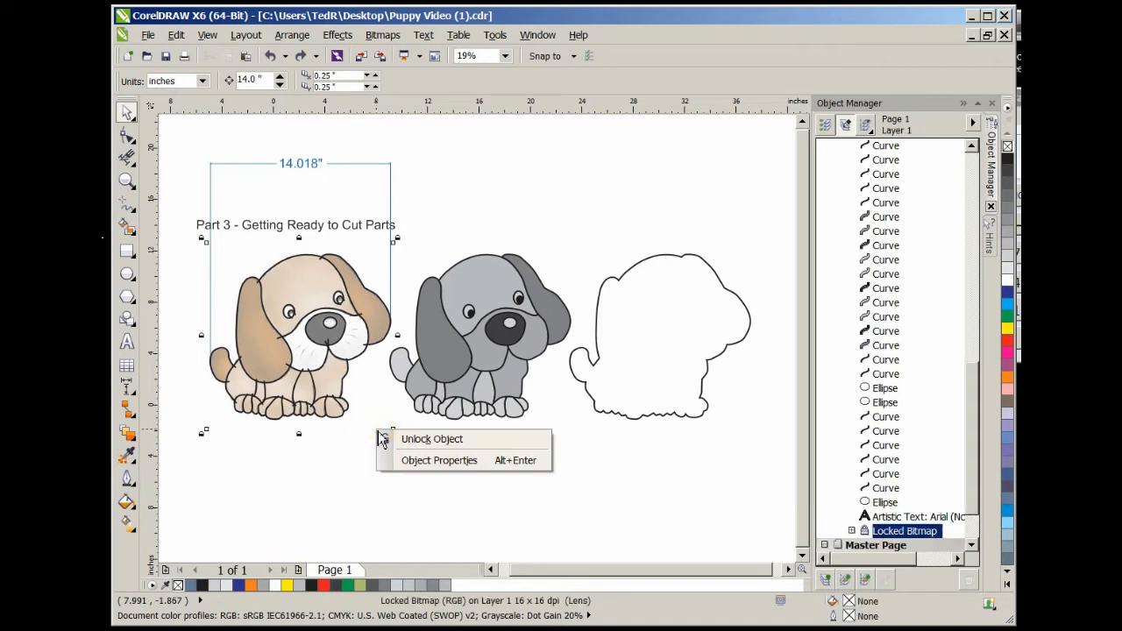
click(415, 447)
click(426, 458)
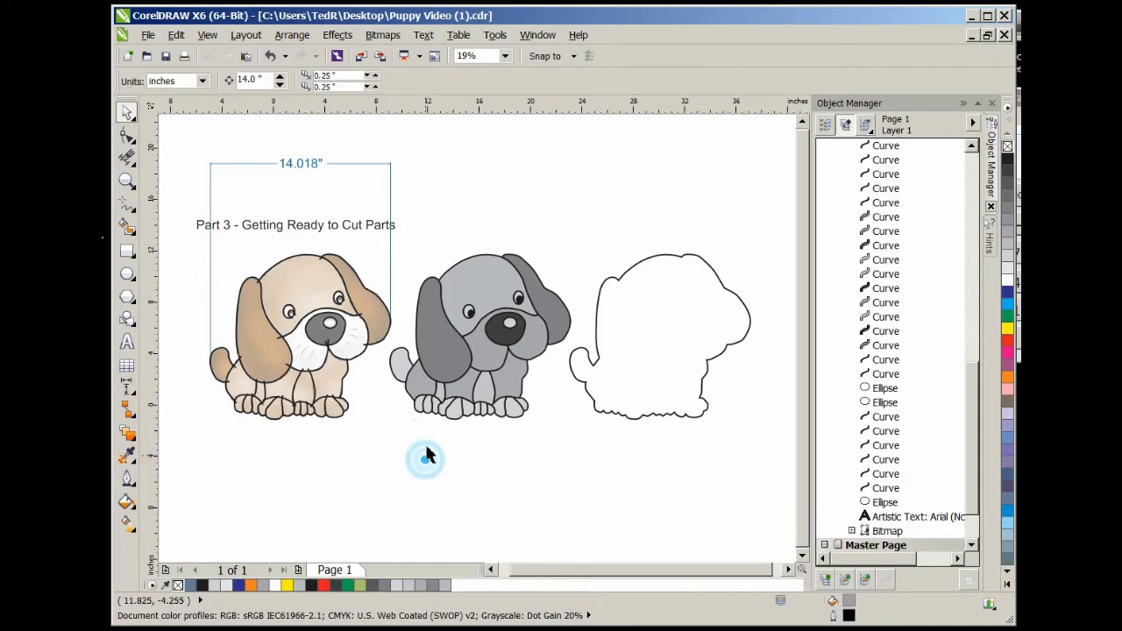
Scale all the artwork, including the unlocked bitmap, proportionally by multiplying its overall width by .214
scroll(452, 409, down, 2)
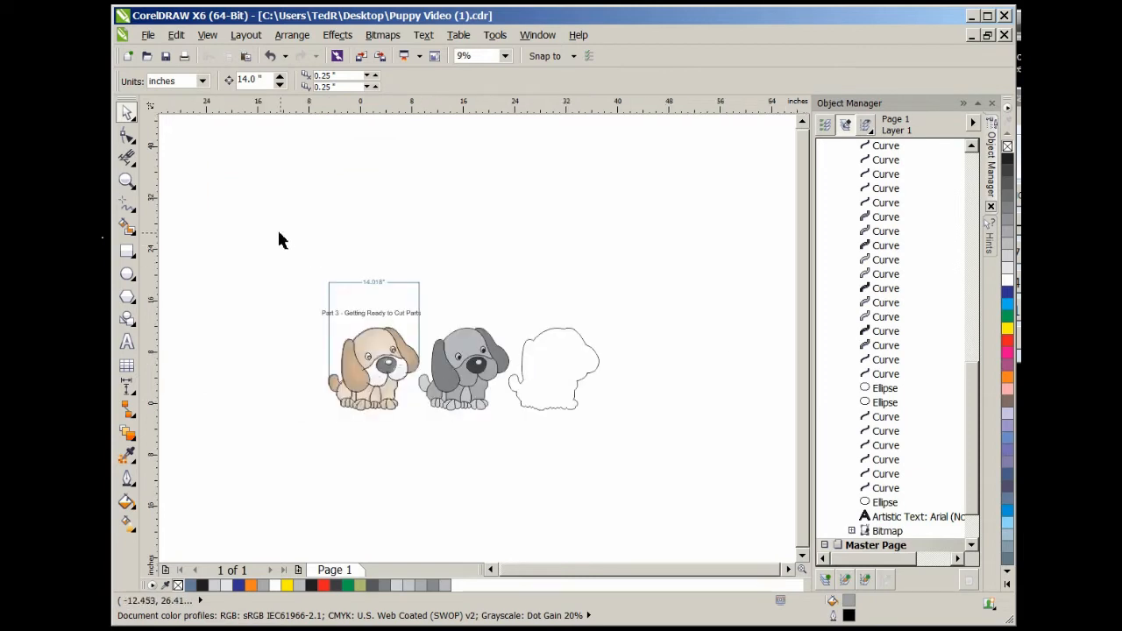
drag(274, 230, 619, 447)
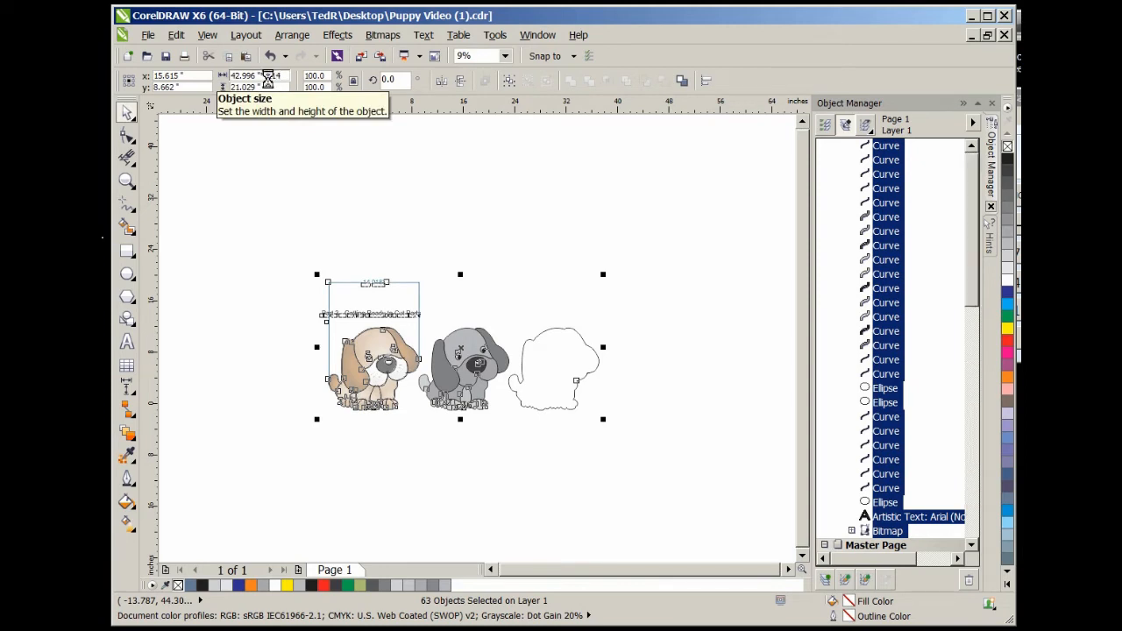
key(Return)
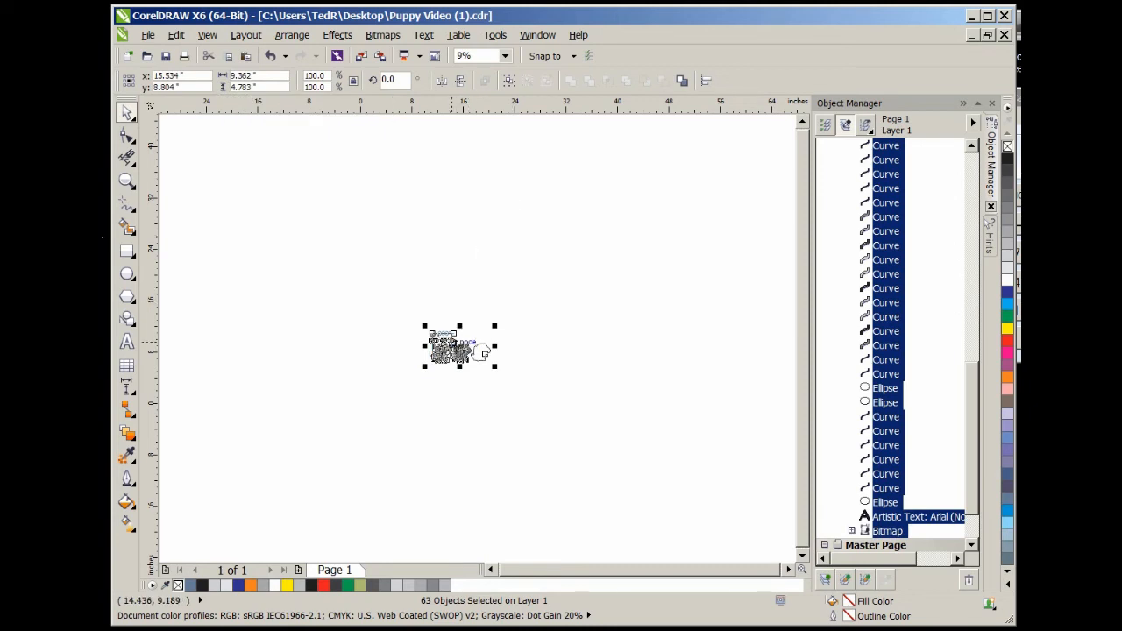
scroll(454, 349, up, 5)
scroll(489, 373, up, 3)
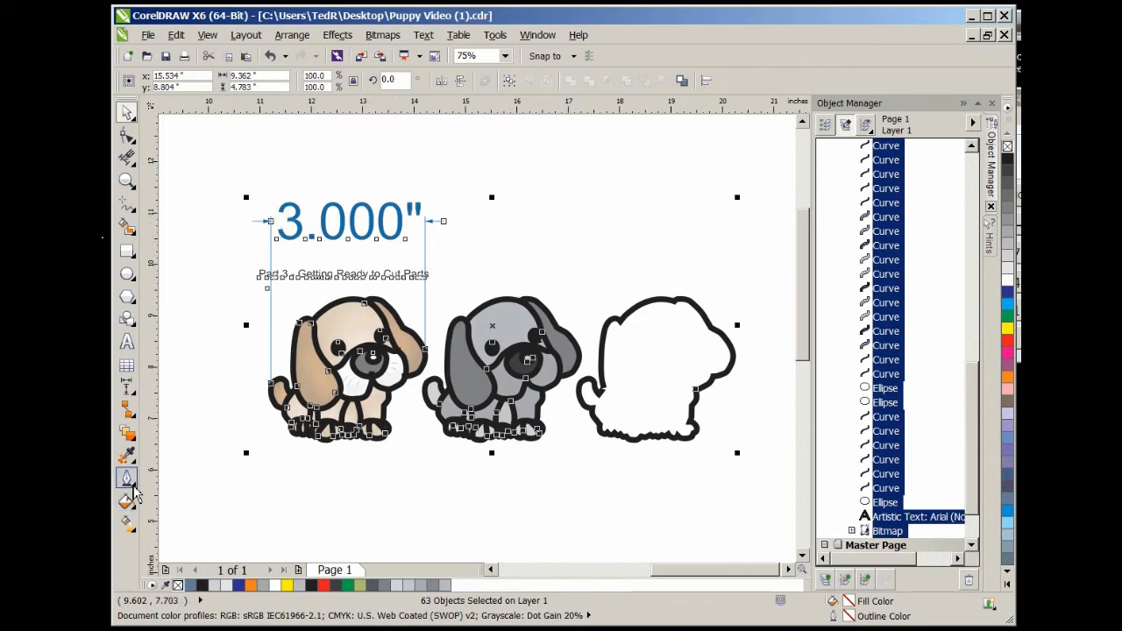
Set the outlines of all the scaled artwork to 1 pt, and delete the width dimension above the coloured puppy
click(134, 487)
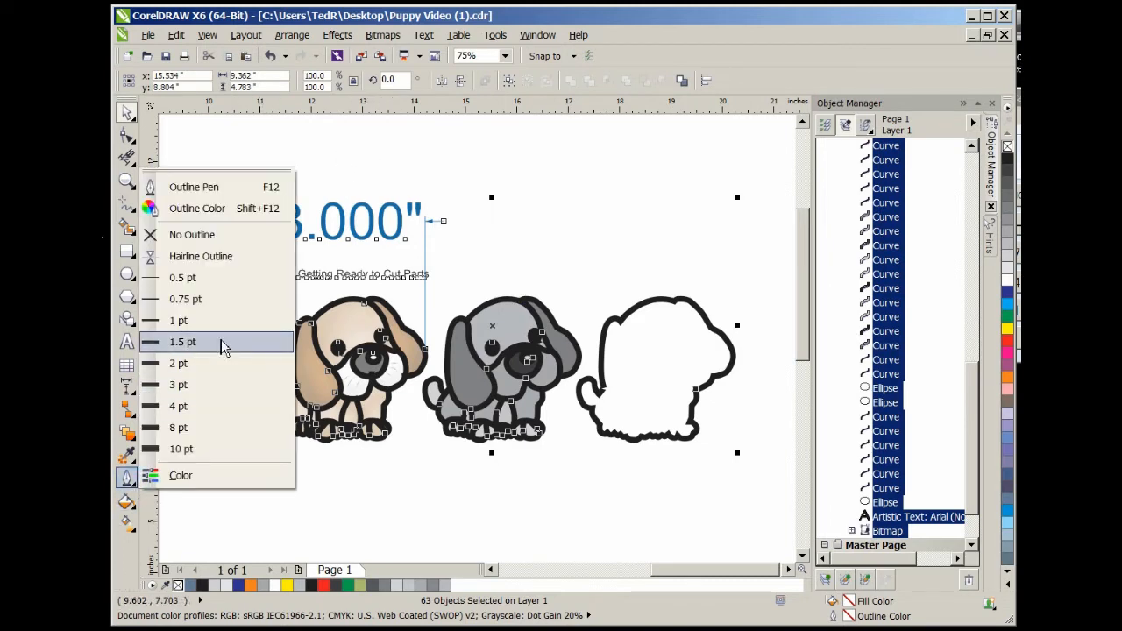
click(187, 323)
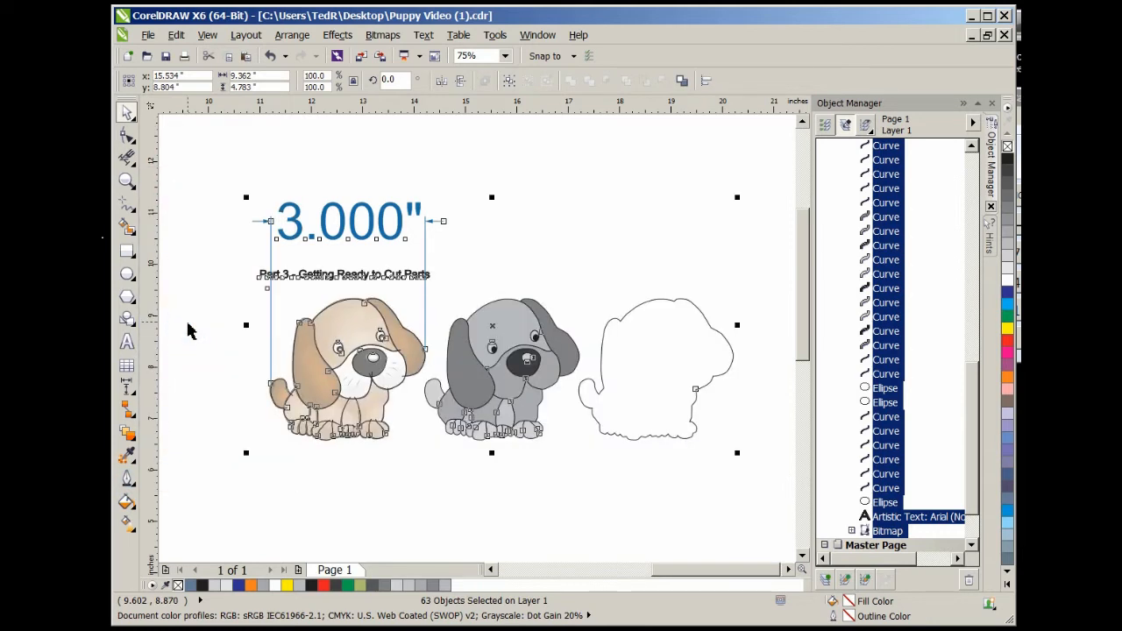
click(488, 163)
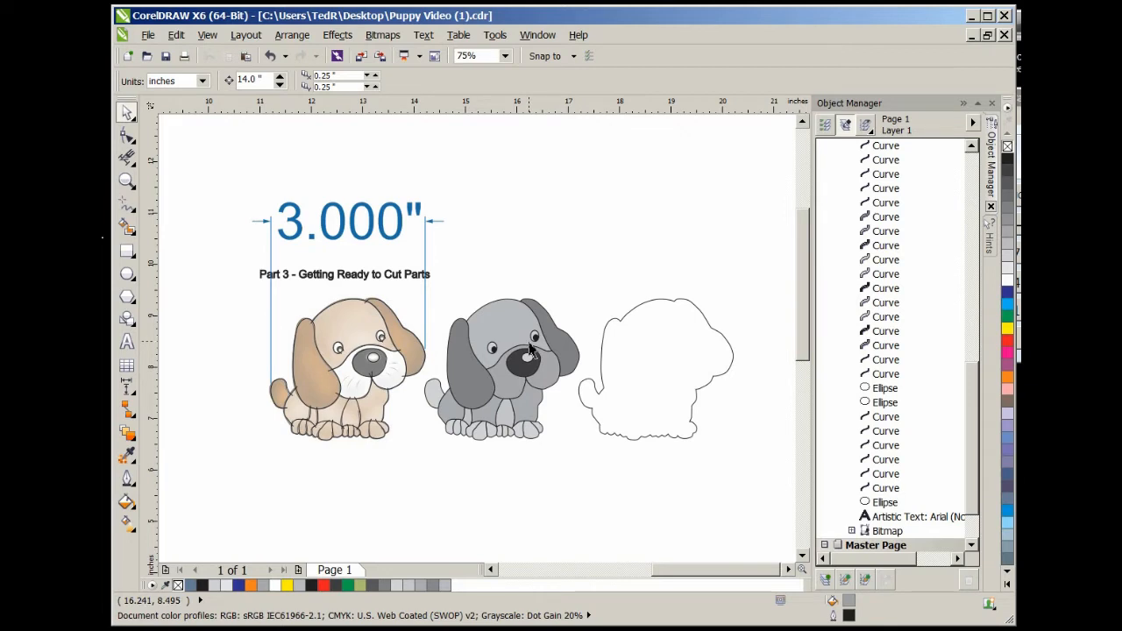
click(428, 236)
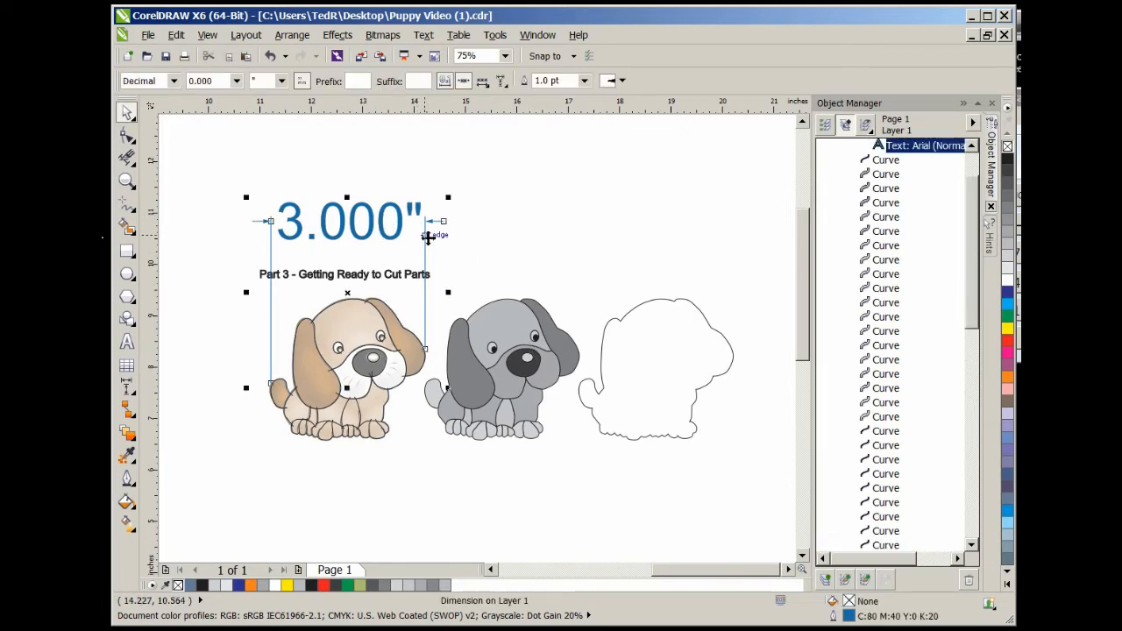
key(Delete)
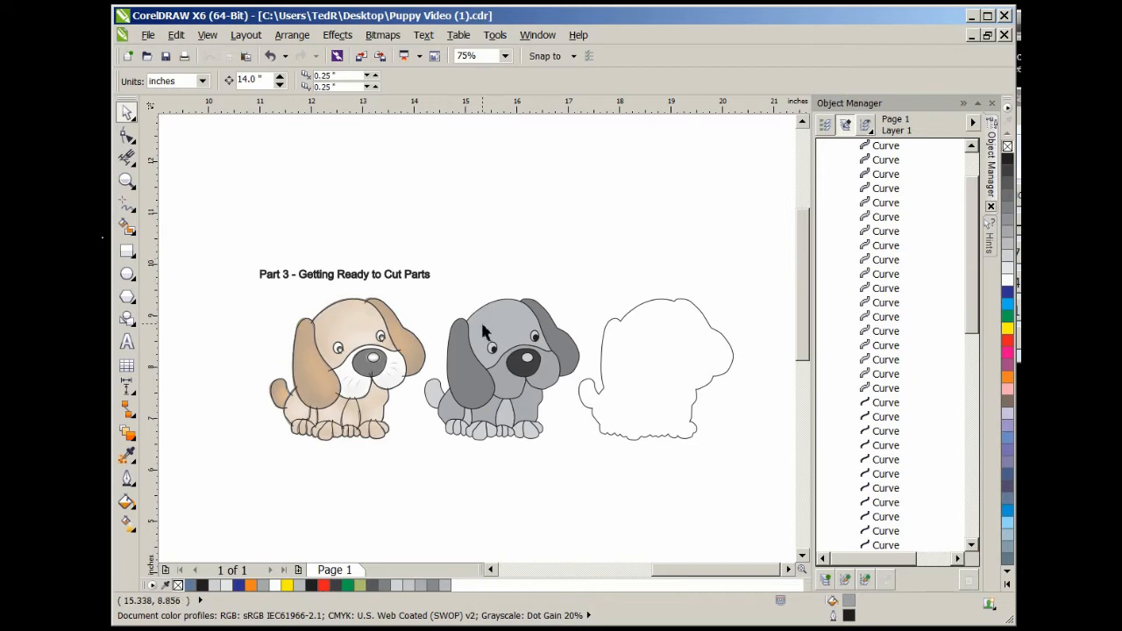
Draw a rectangle about 8.8 by 3.4 inches above the puppies and remove its fill
scroll(480, 319, down, 2)
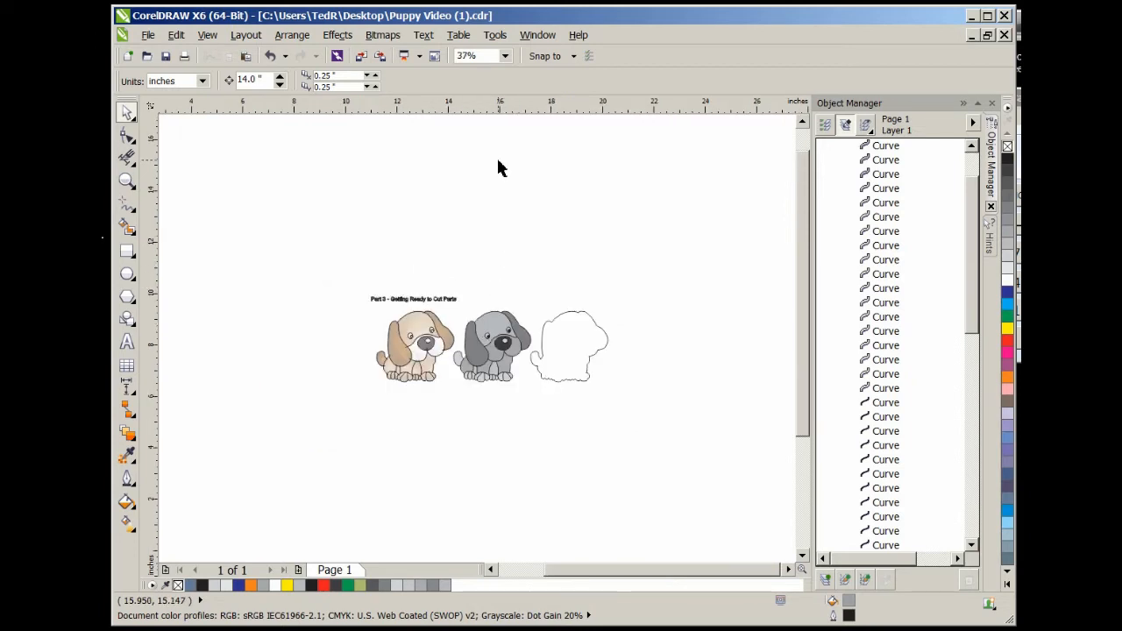
scroll(501, 133, up, 1)
scroll(501, 144, down, 1)
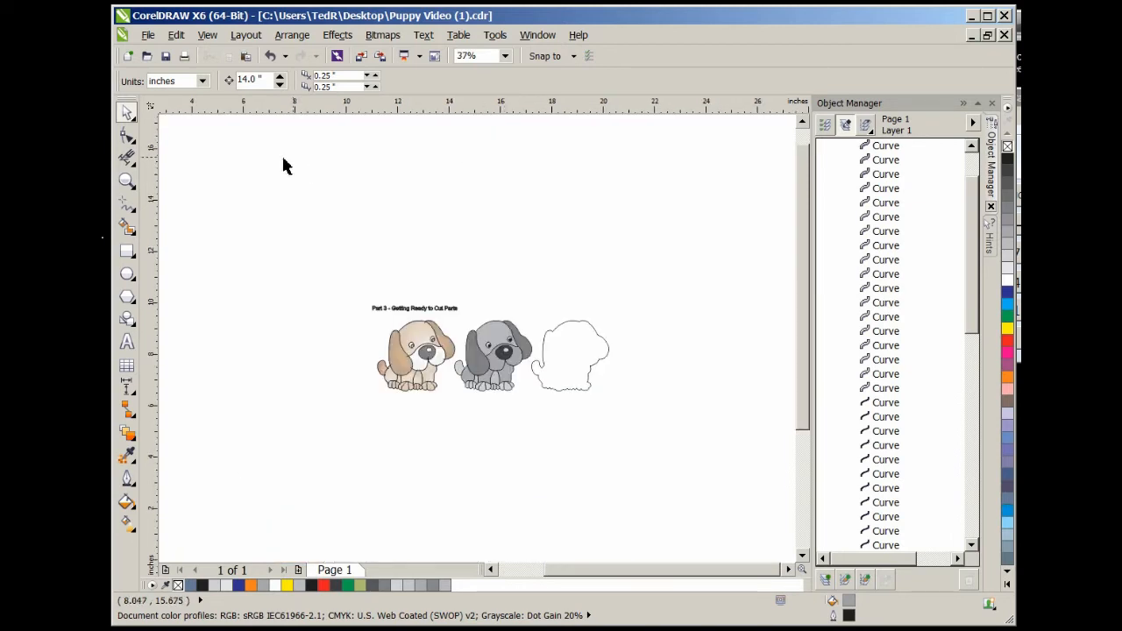
click(127, 253)
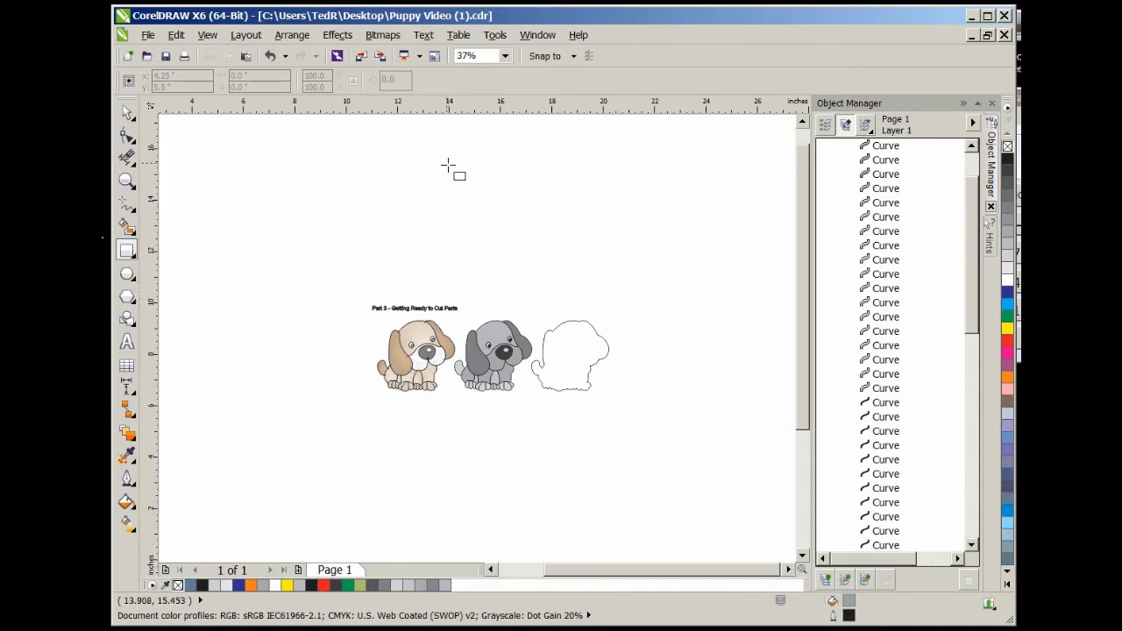
drag(367, 180, 594, 264)
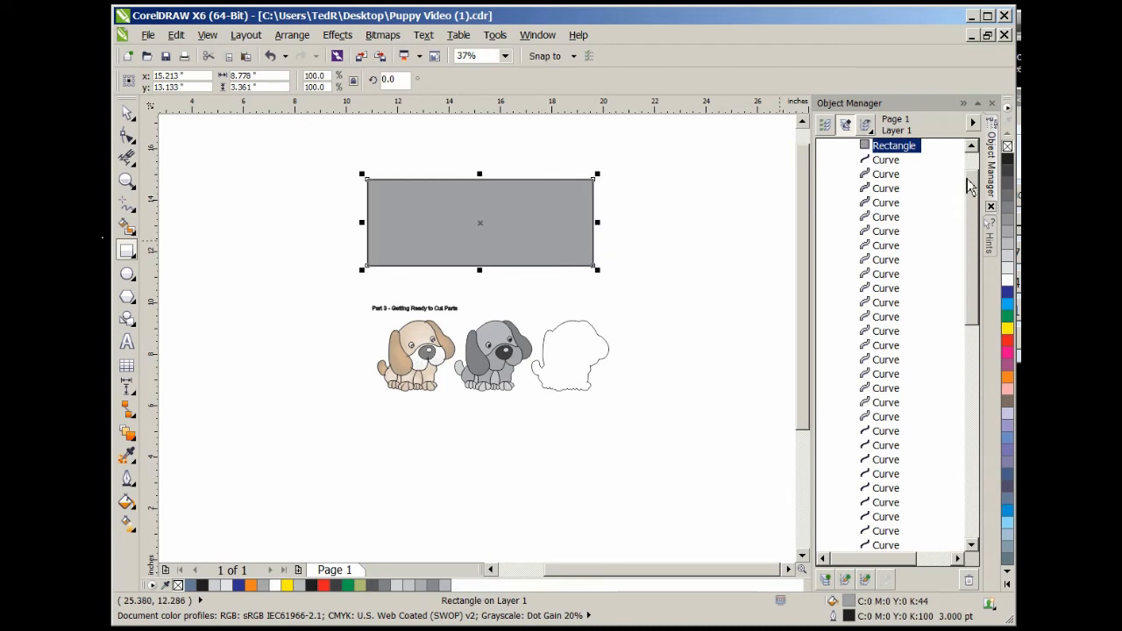
click(1007, 146)
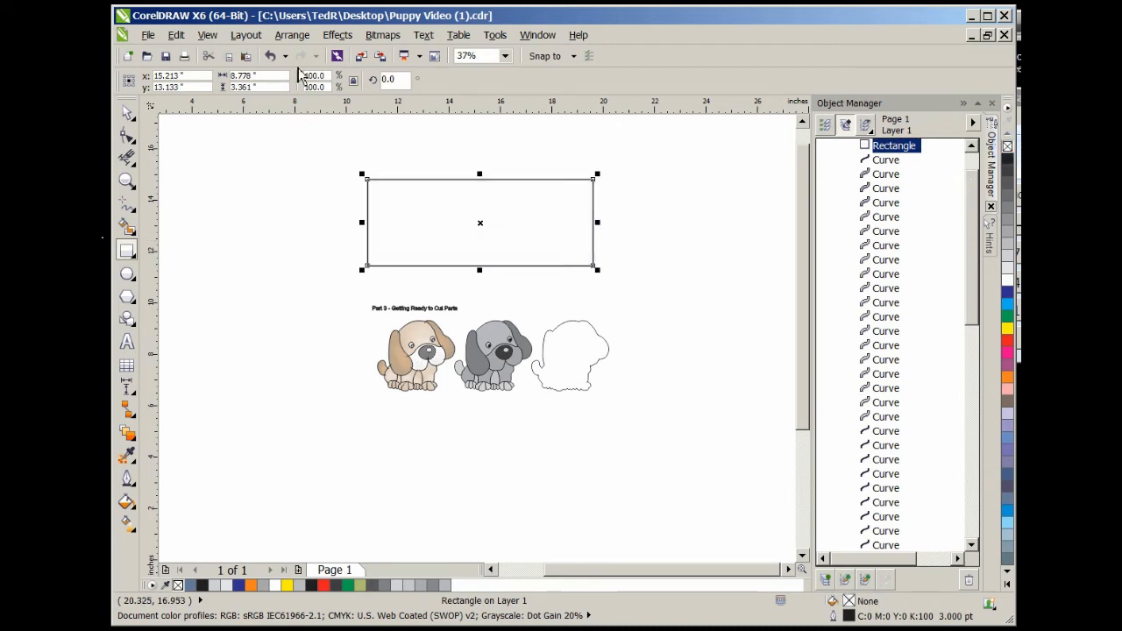
Unlock the proportions of the rectangle above the puppies and resize it to 12 inches wide by 4 inches high
click(250, 76)
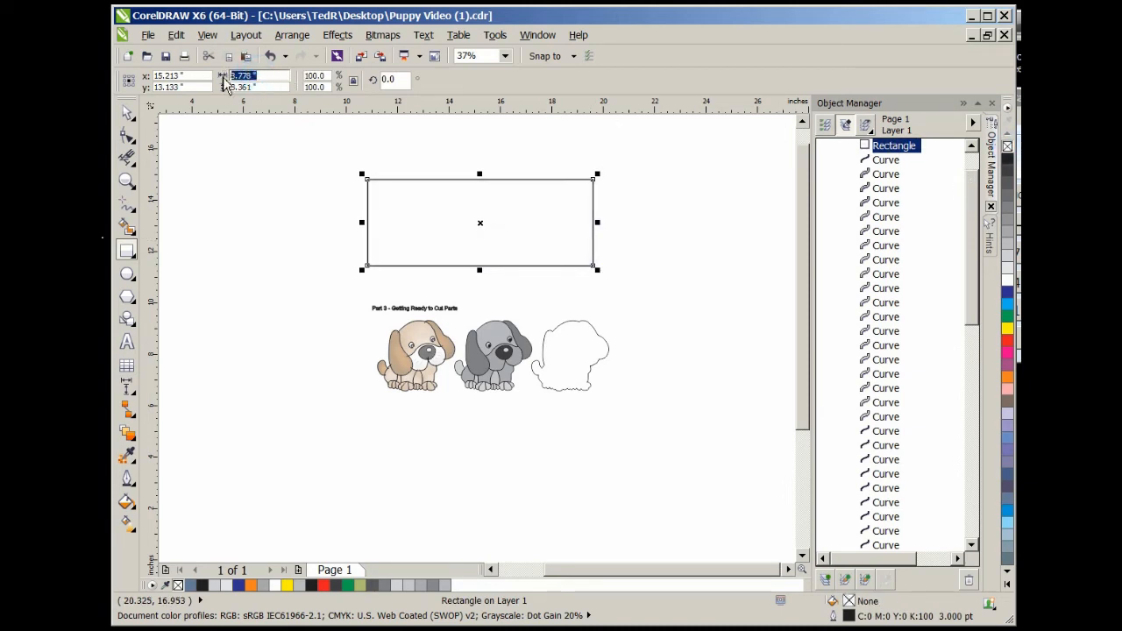
text(12)
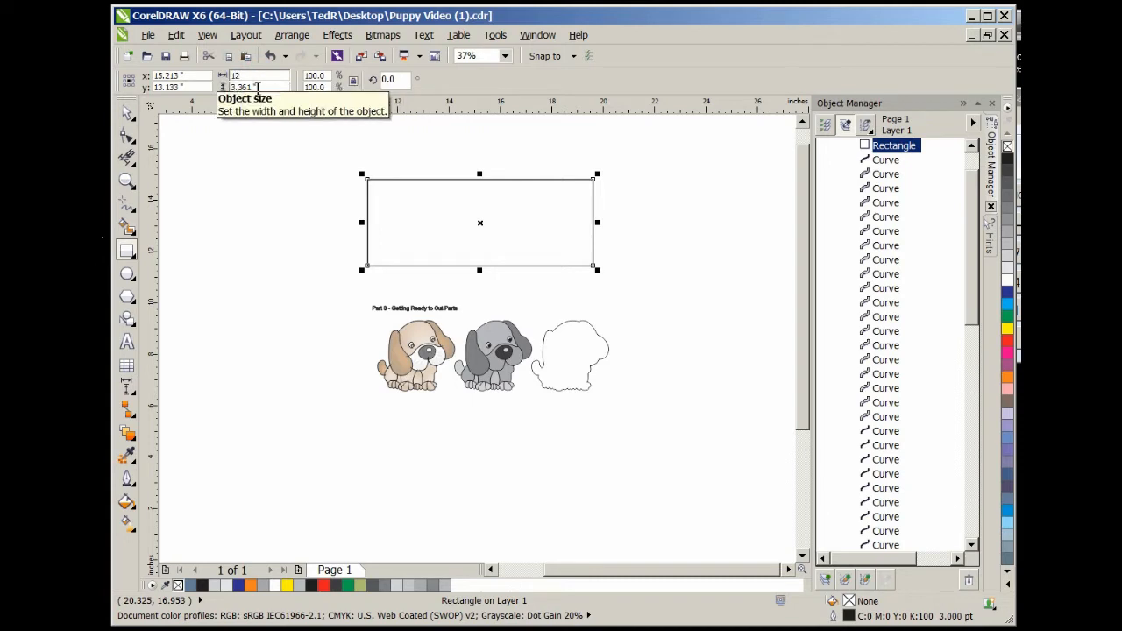
key(Tab)
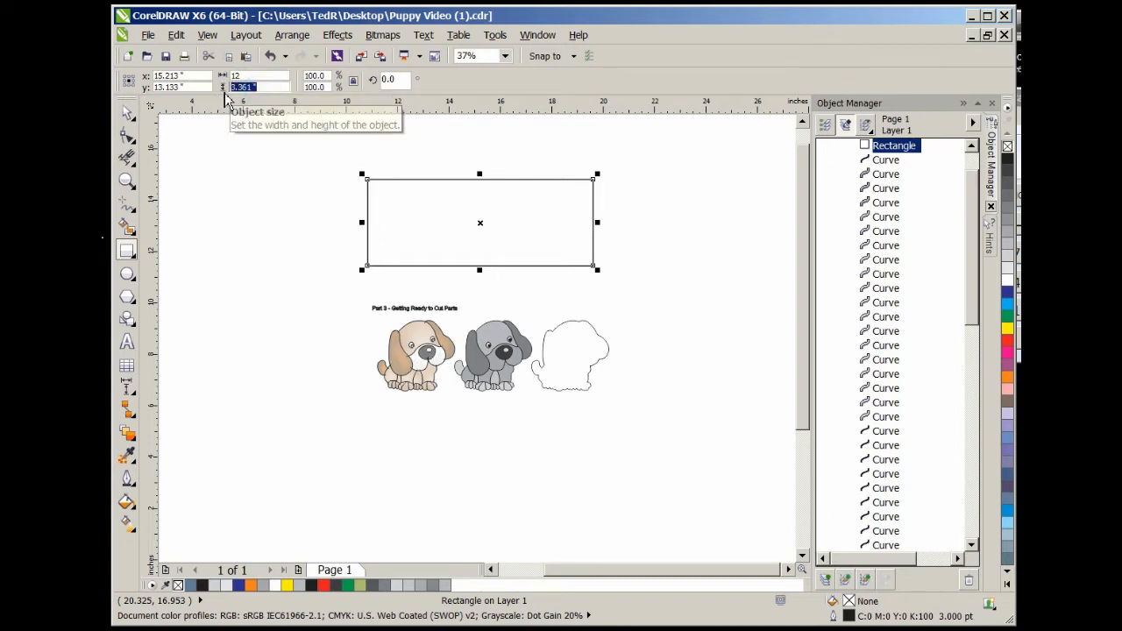
text(4)
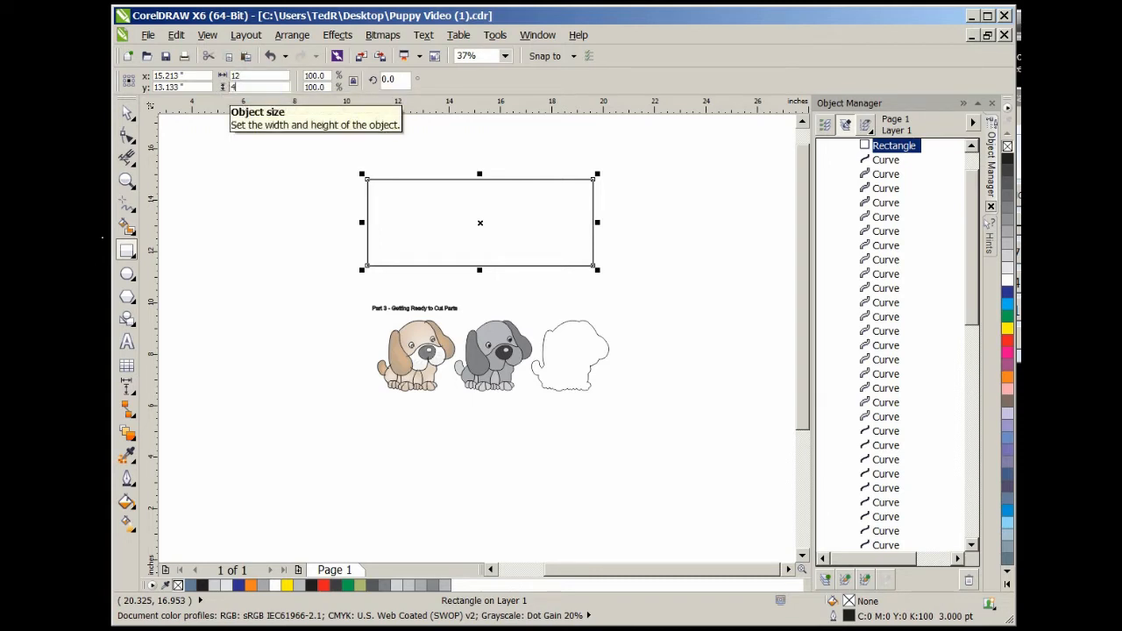
click(355, 80)
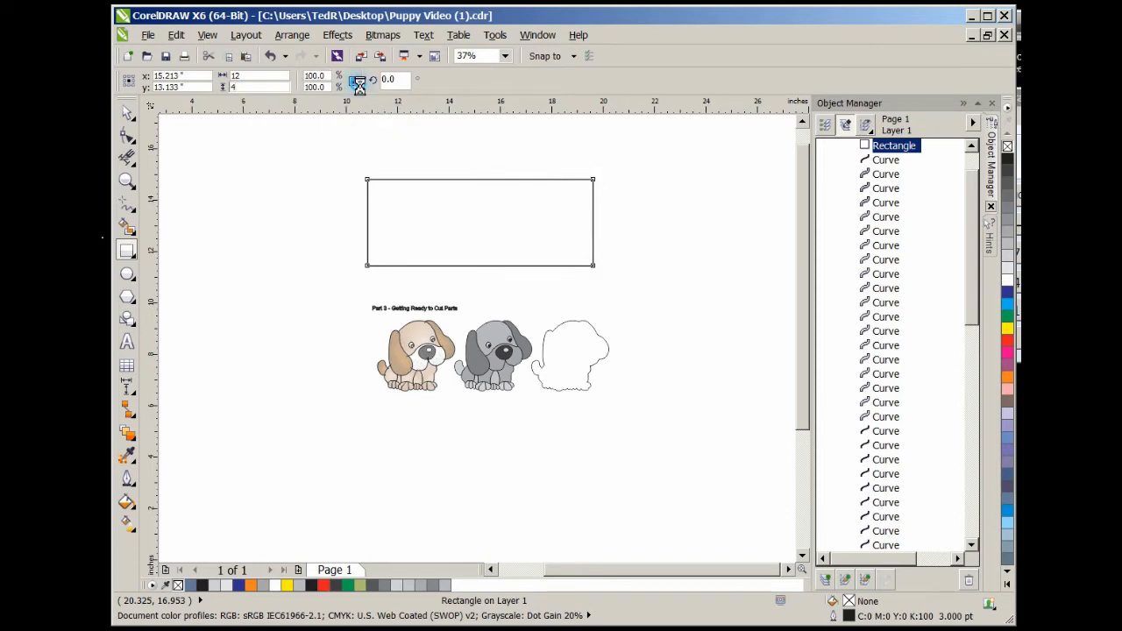
click(270, 75)
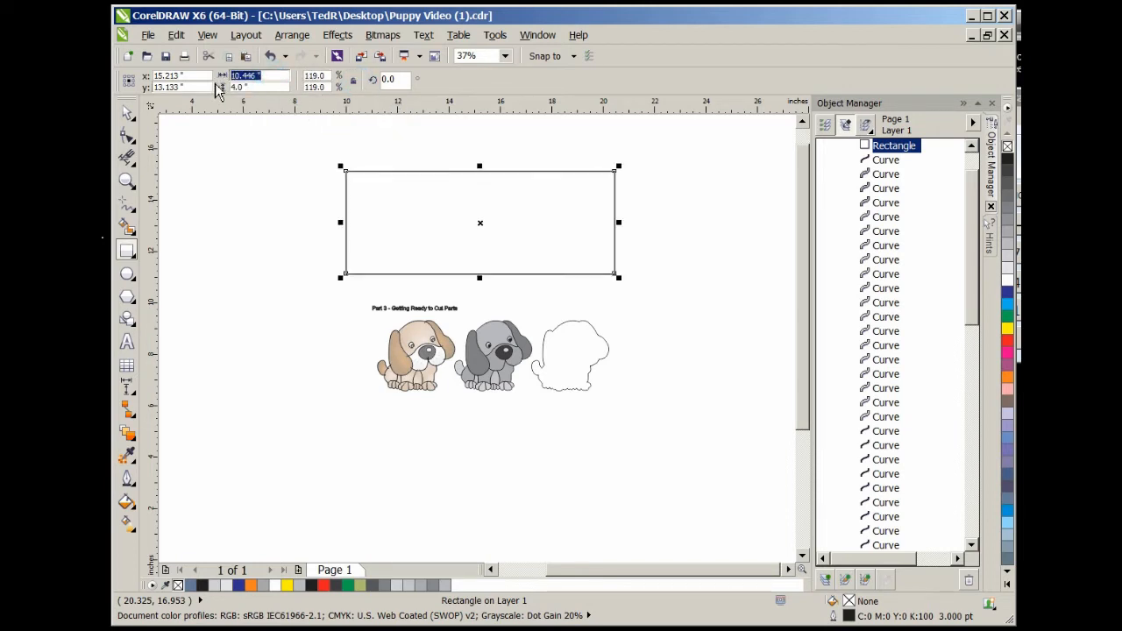
text(12)
click(253, 89)
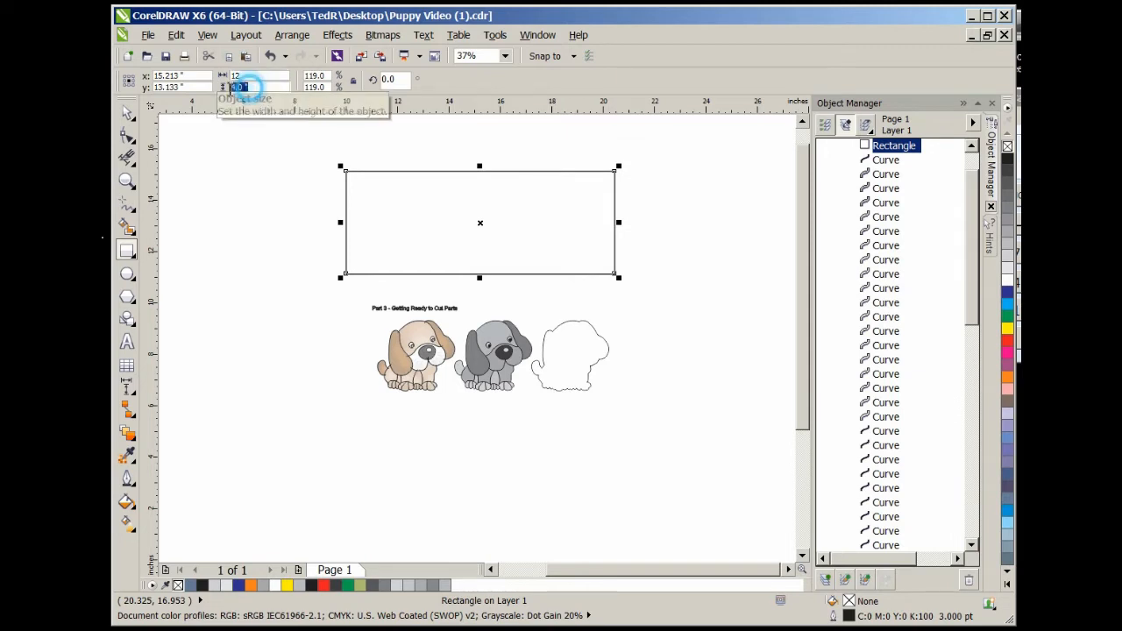
text(4)
key(Return)
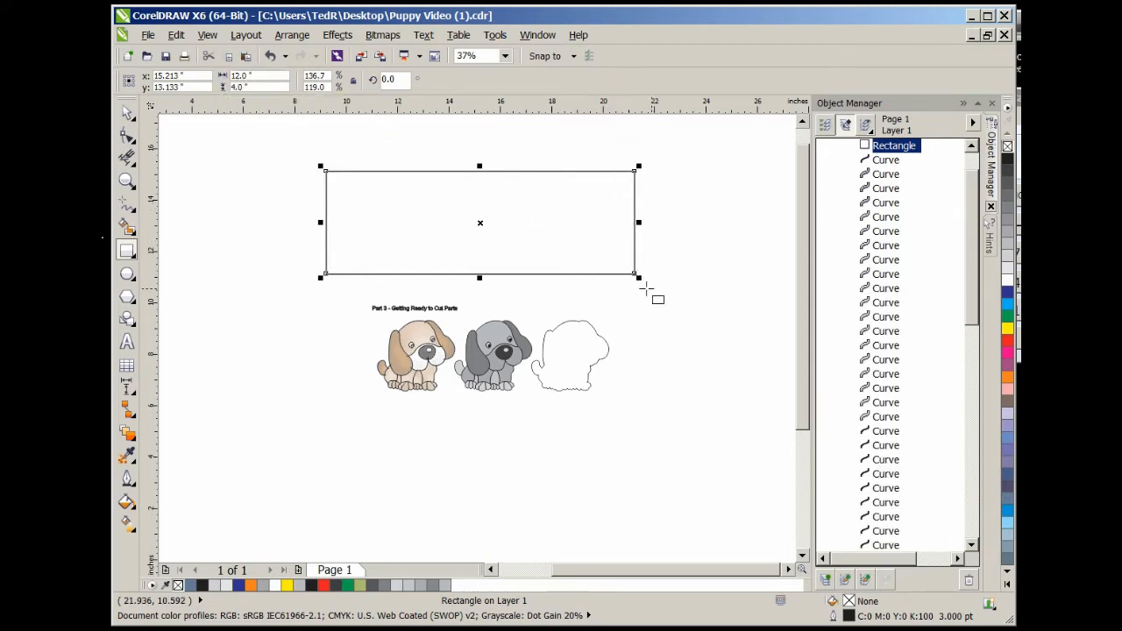
click(125, 113)
click(285, 162)
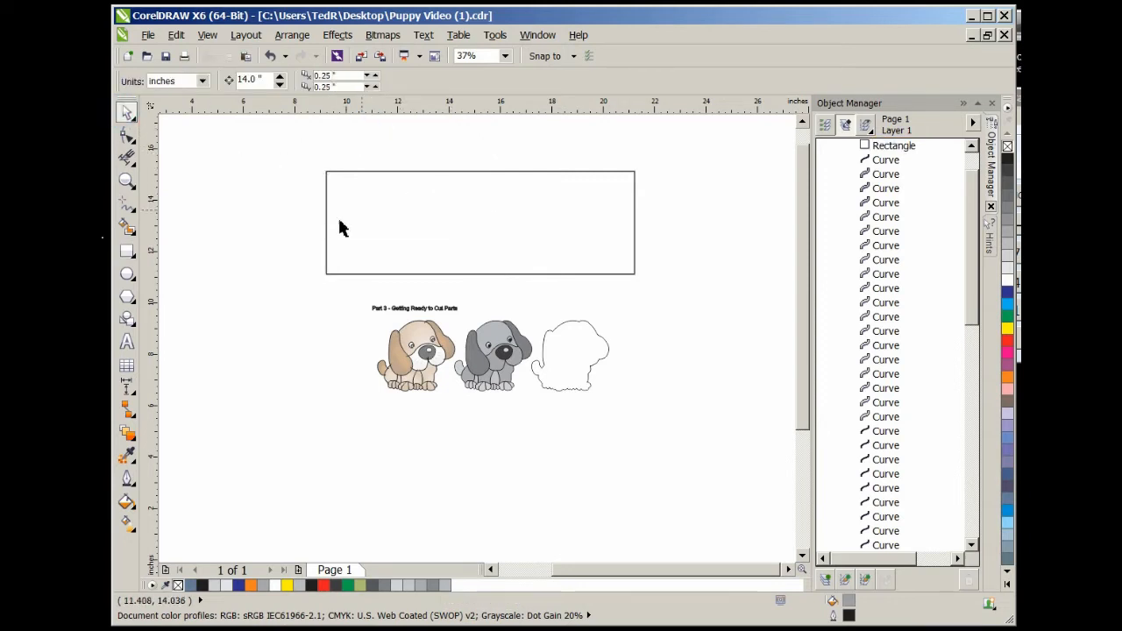
Add the 24 pt Arial text "Brown" and position it just inside the lower-left corner of the rectangle
click(127, 344)
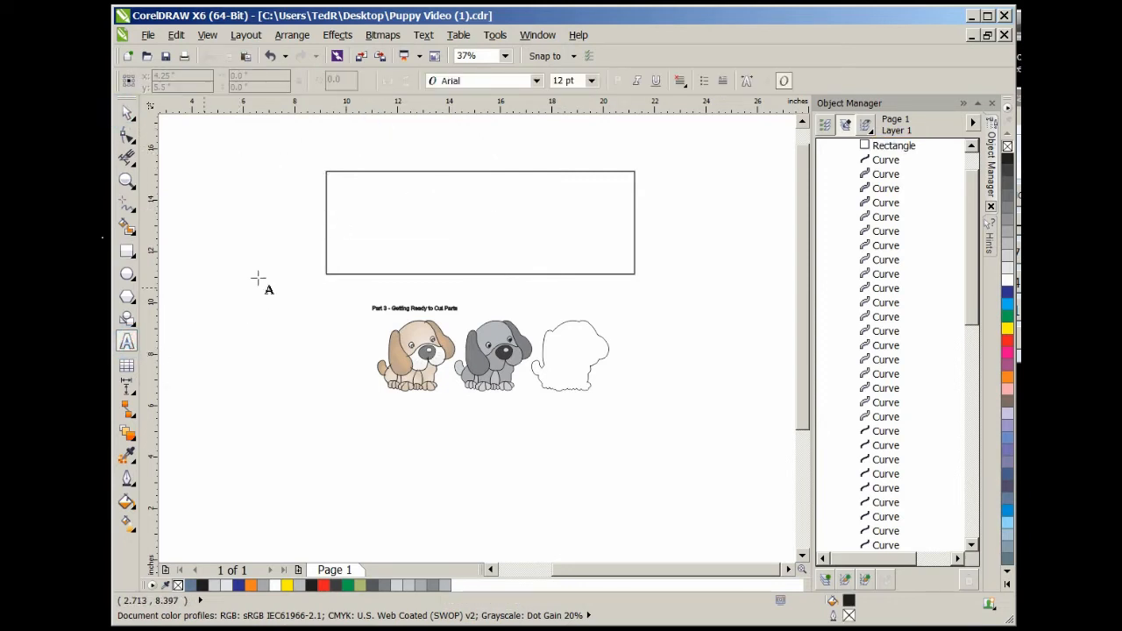
click(342, 268)
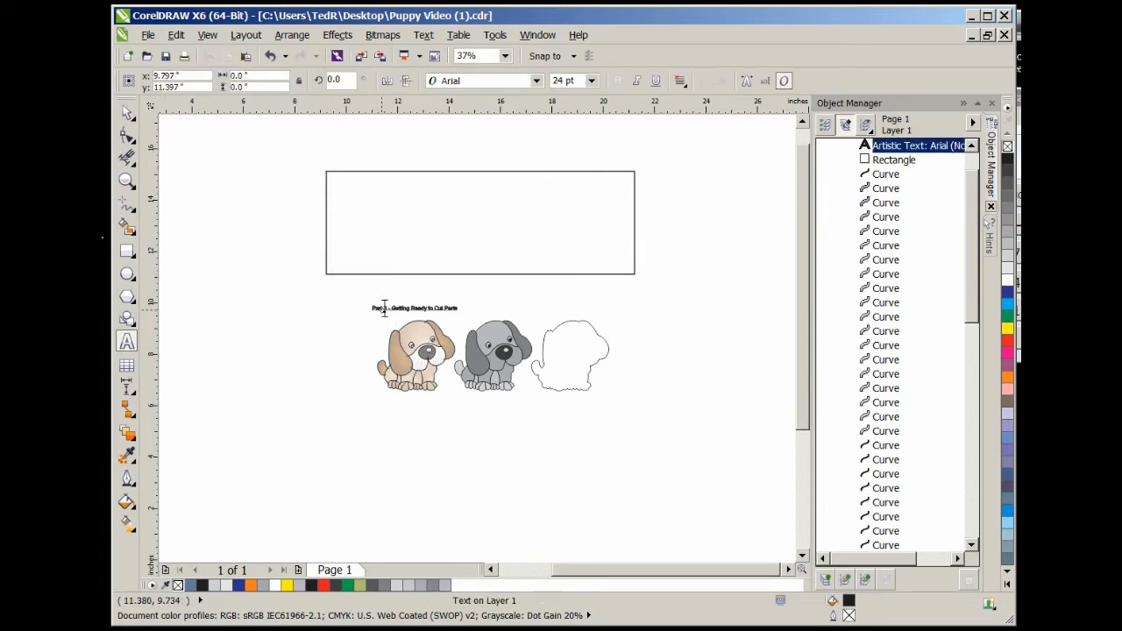
text(Brown)
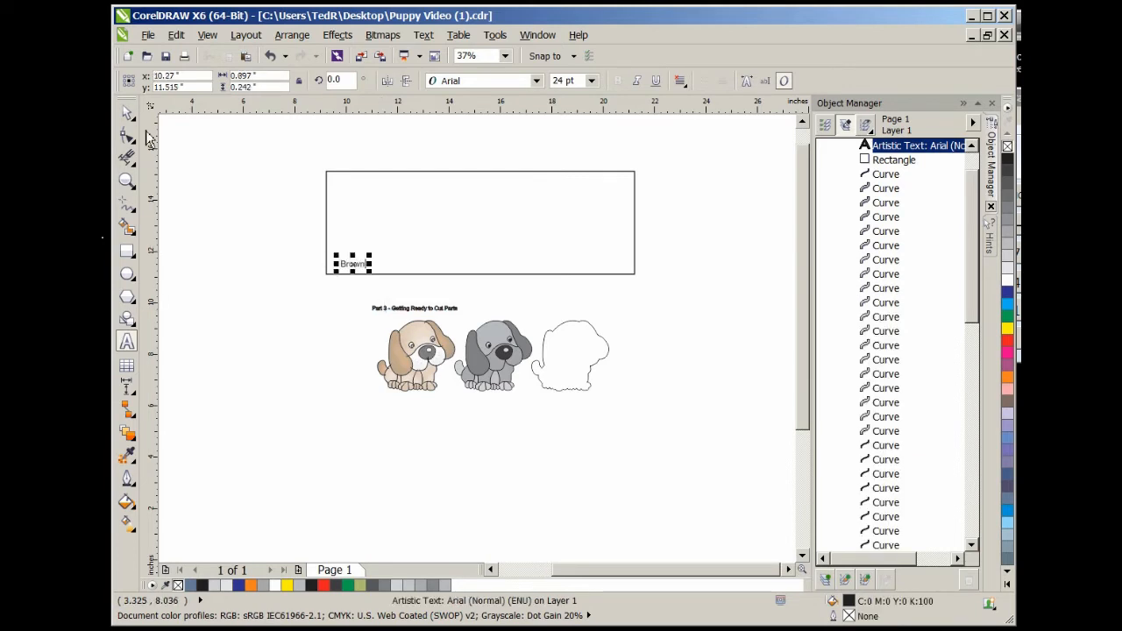
click(127, 113)
scroll(341, 273, up, 1)
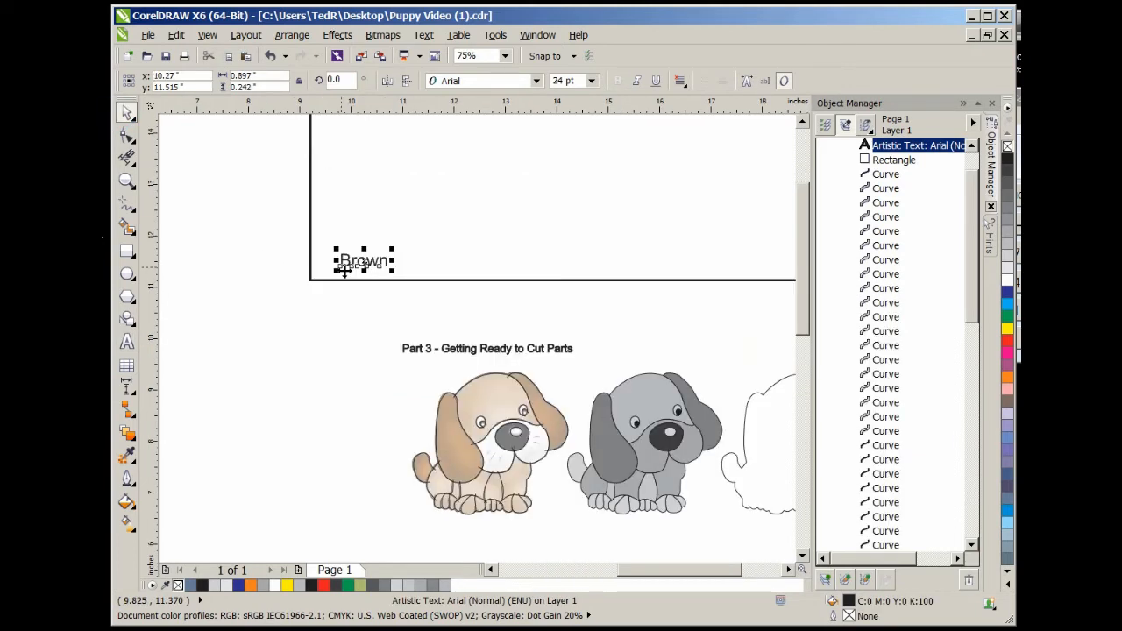
drag(357, 263, 338, 265)
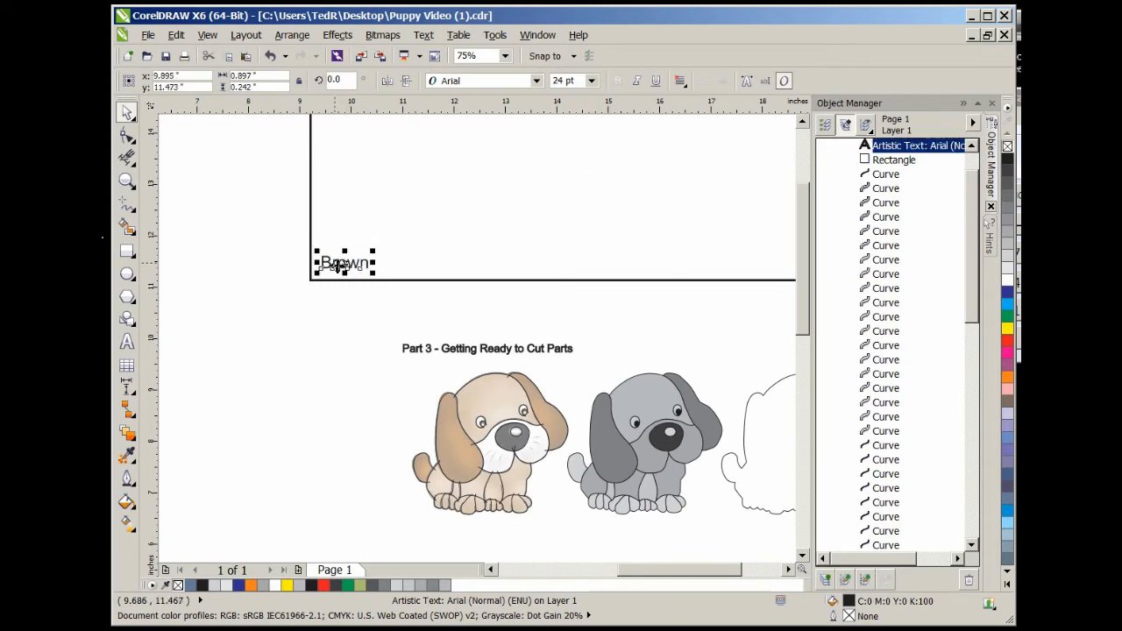
click(370, 323)
Set orange as the document's default fill for graphic objects only
scroll(434, 328, down, 2)
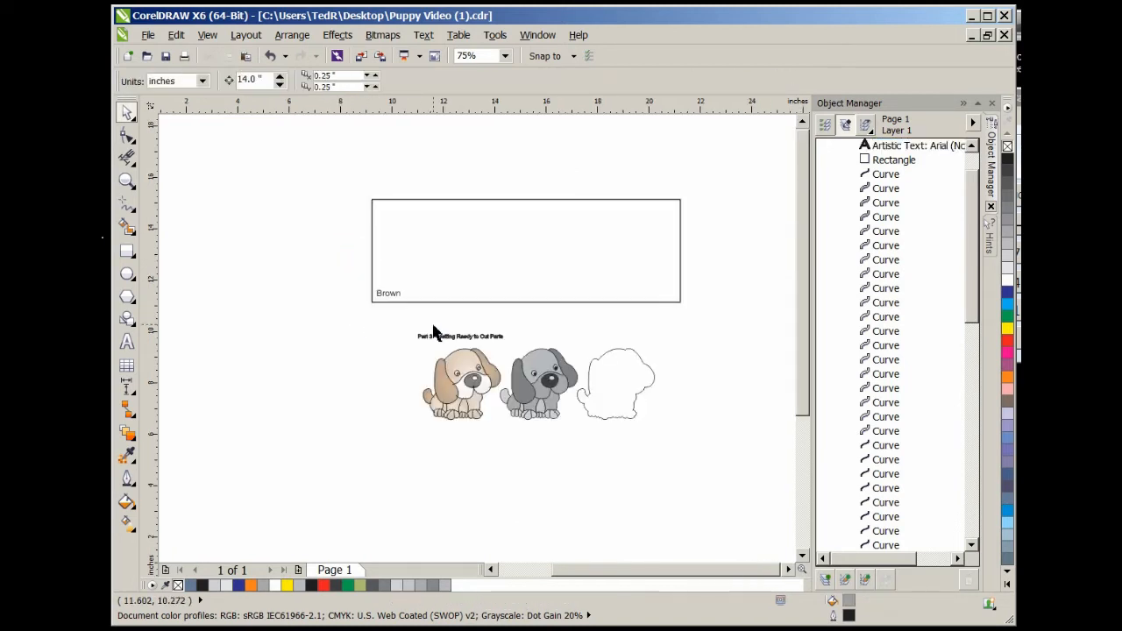
scroll(471, 291, up, 1)
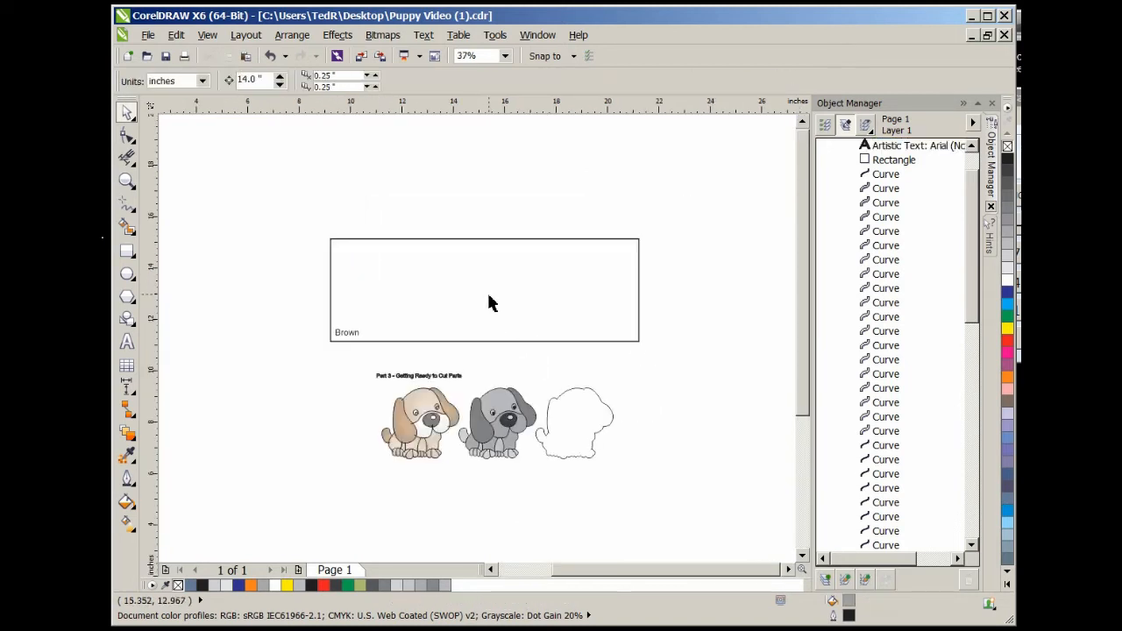
scroll(501, 307, up, 1)
scroll(503, 307, down, 1)
scroll(532, 393, up, 1)
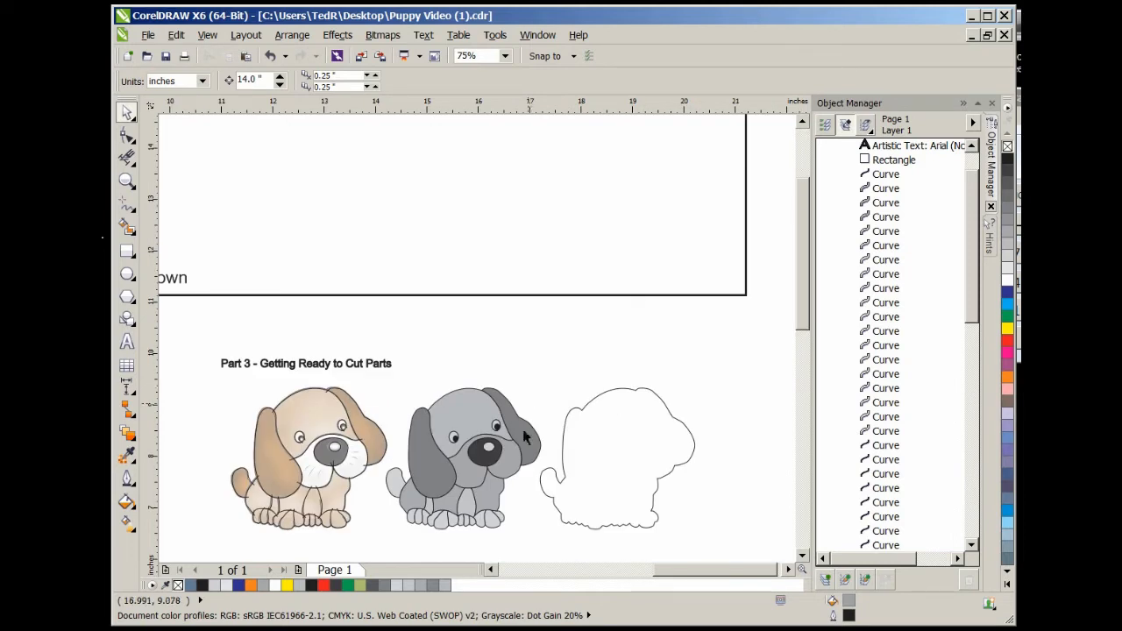
scroll(457, 529, up, 1)
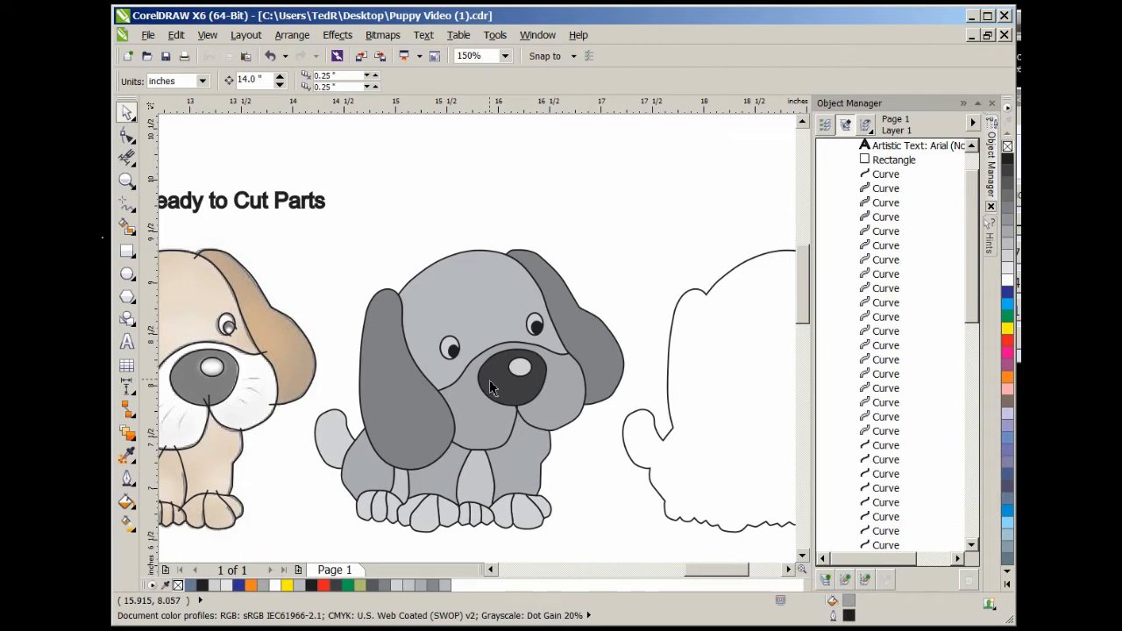
click(1009, 384)
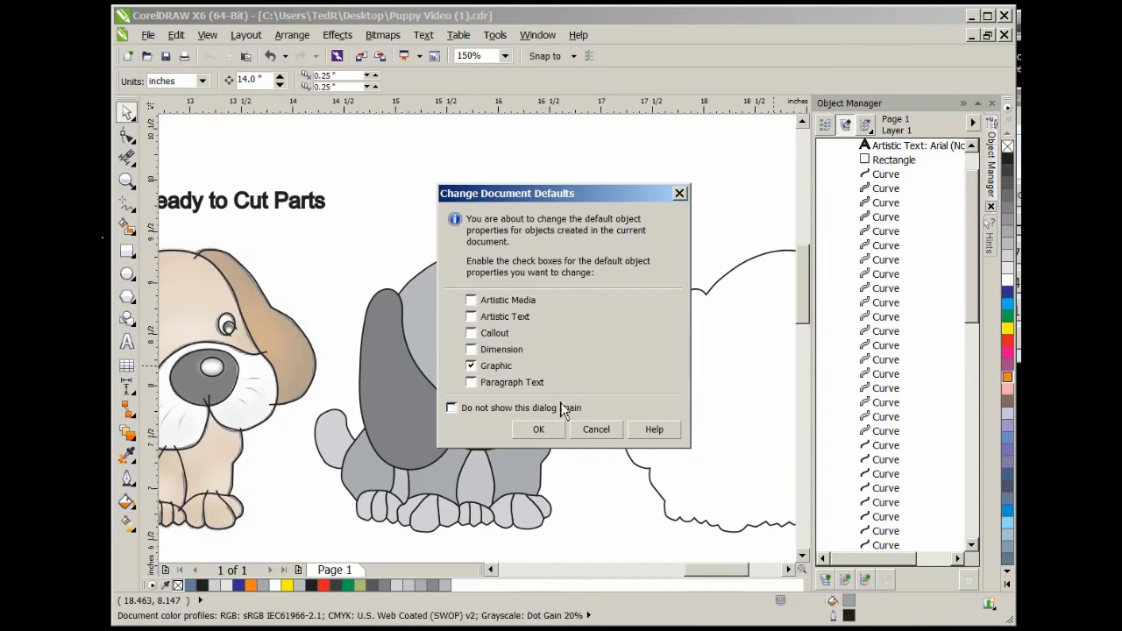
click(540, 429)
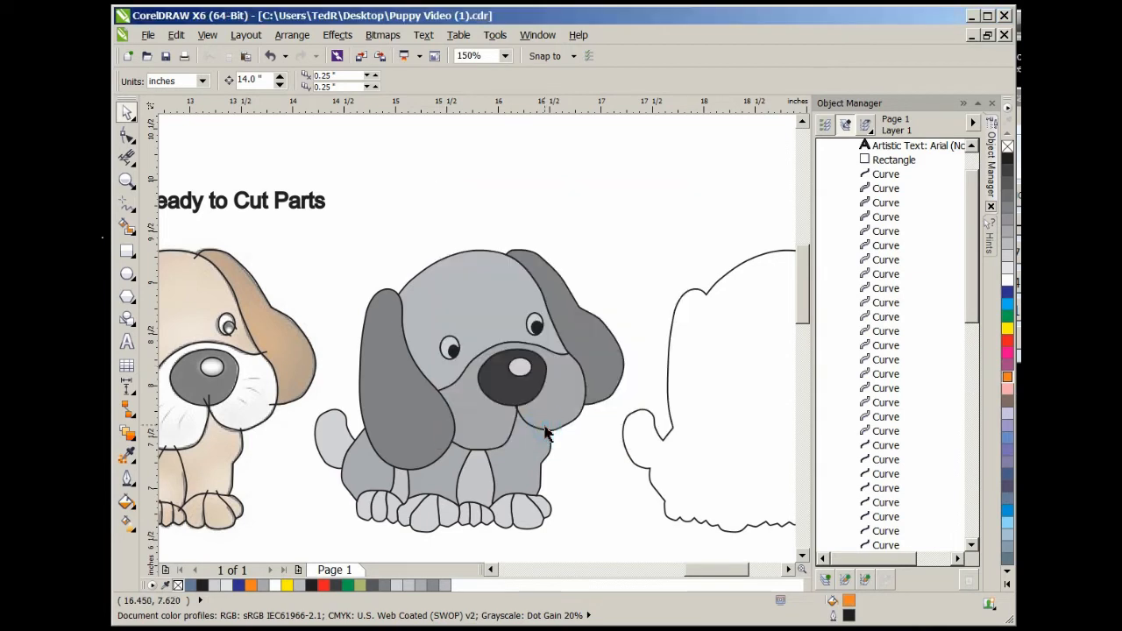
Fill both ears of the grey puppy and the two narrow body pieces between its legs with orange
click(584, 344)
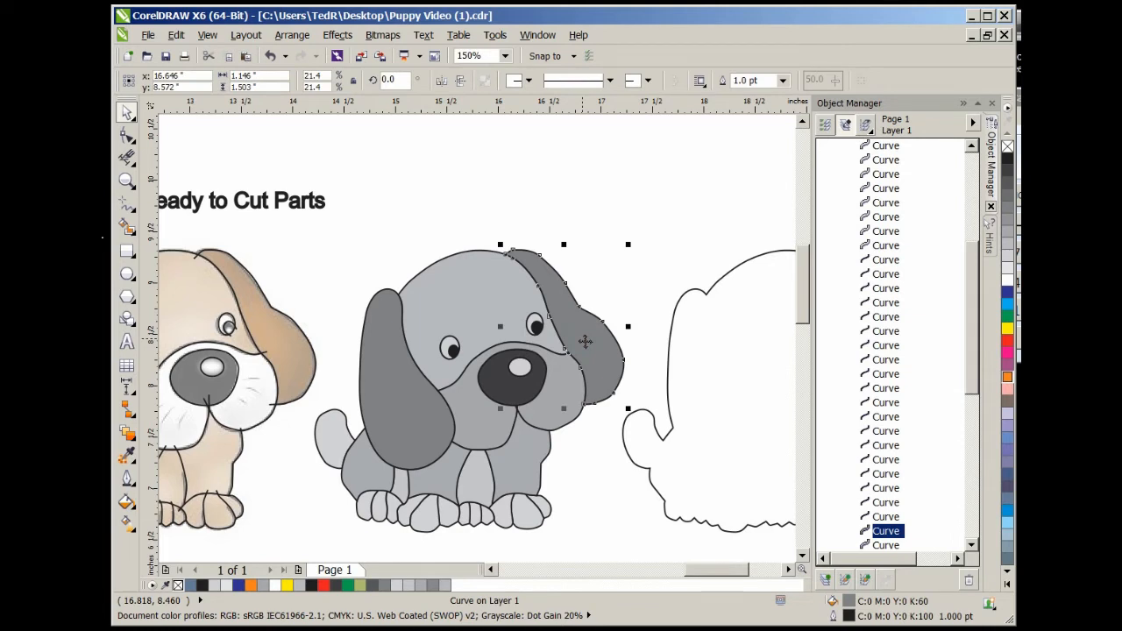
click(254, 586)
click(394, 400)
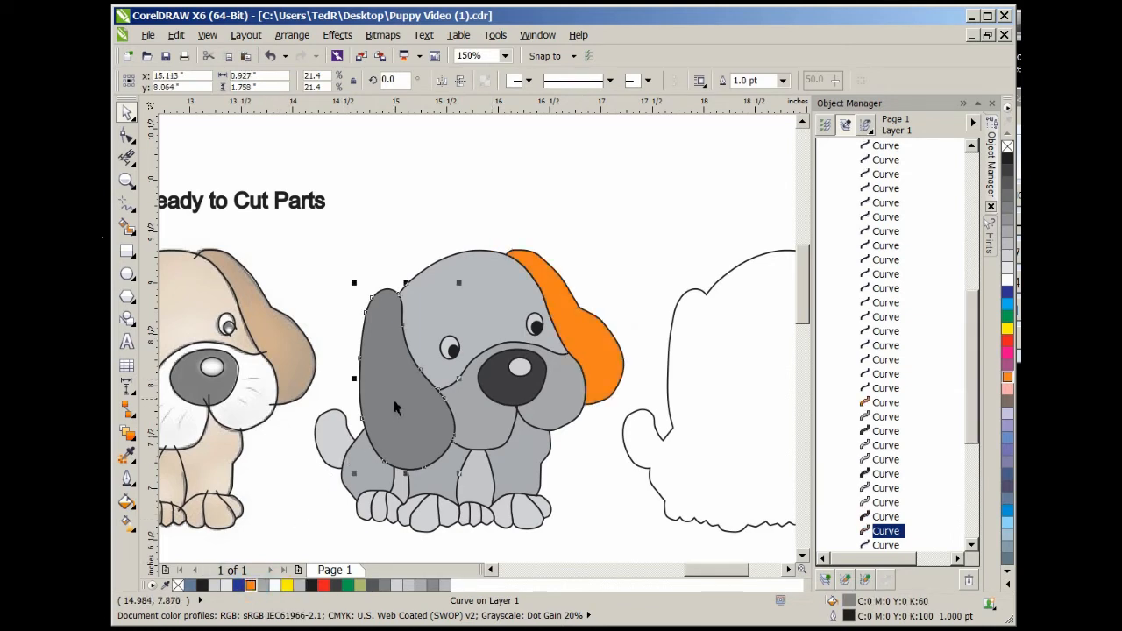
click(249, 587)
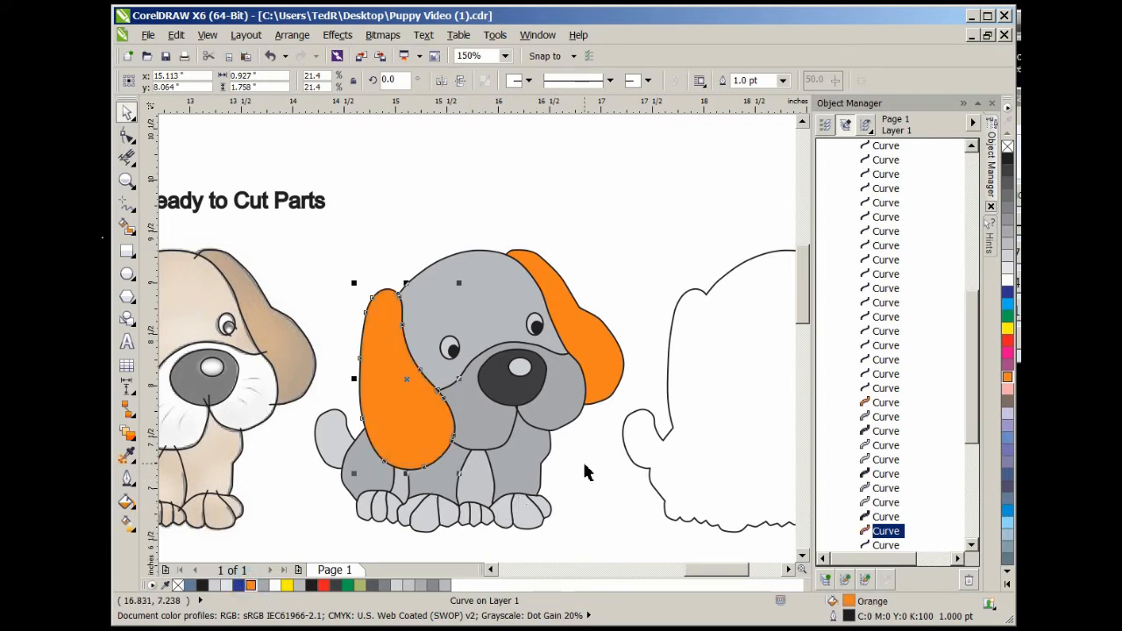
click(480, 487)
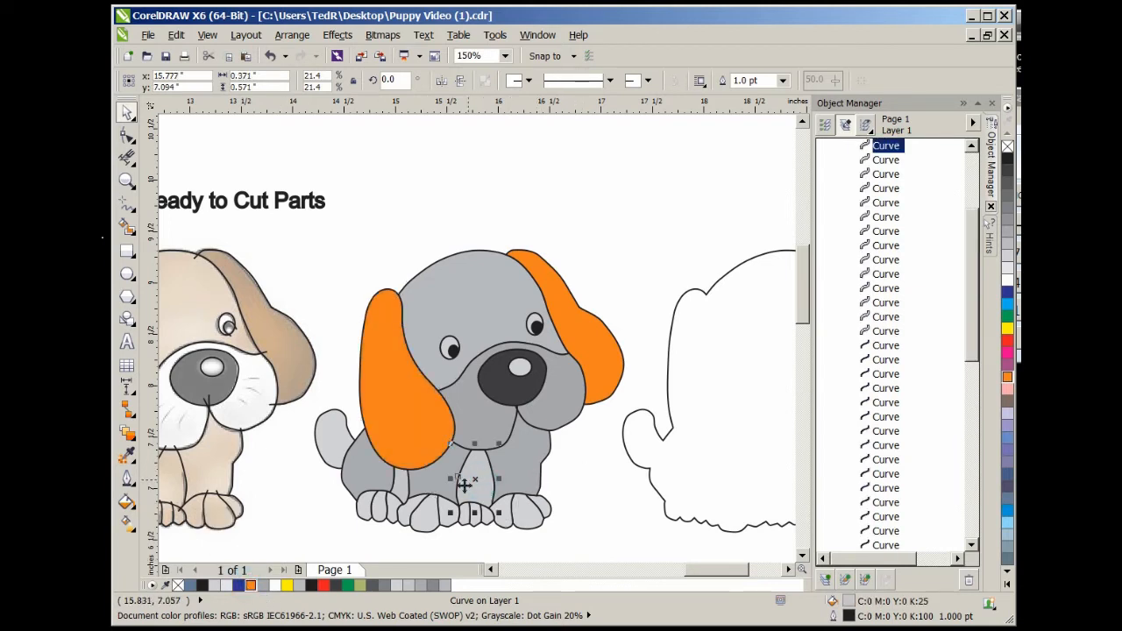
click(250, 585)
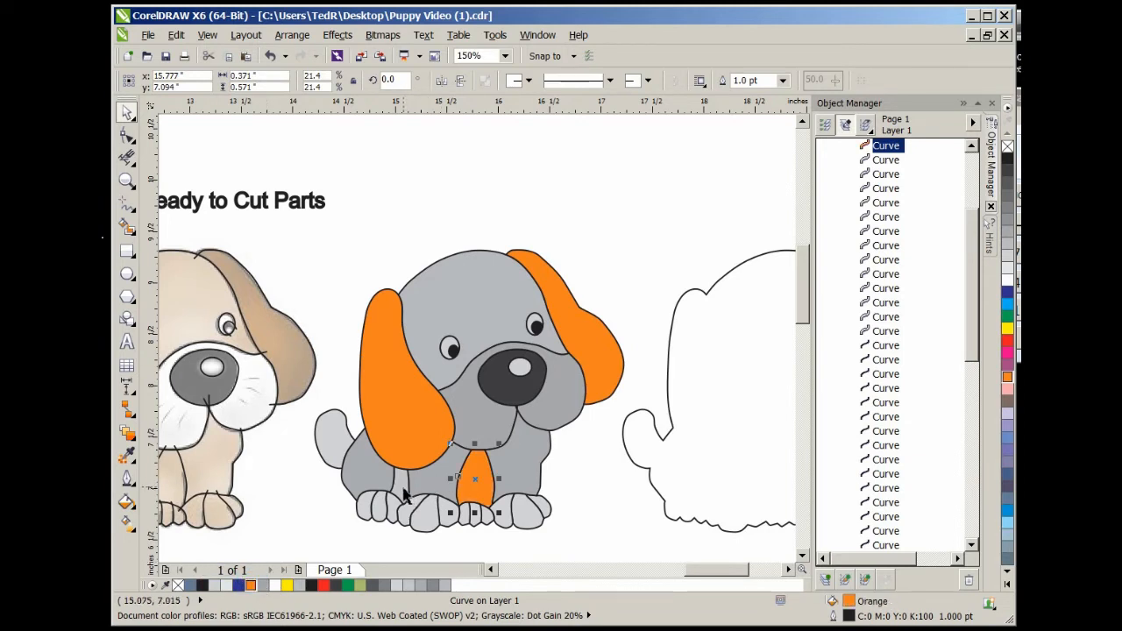
click(402, 493)
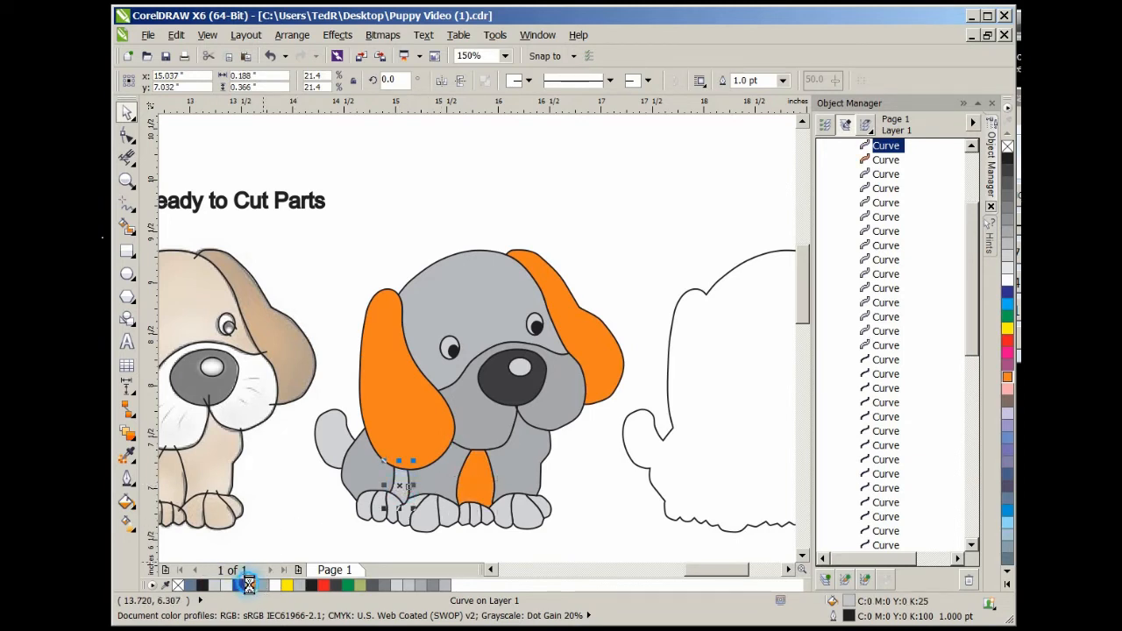
click(250, 586)
click(589, 493)
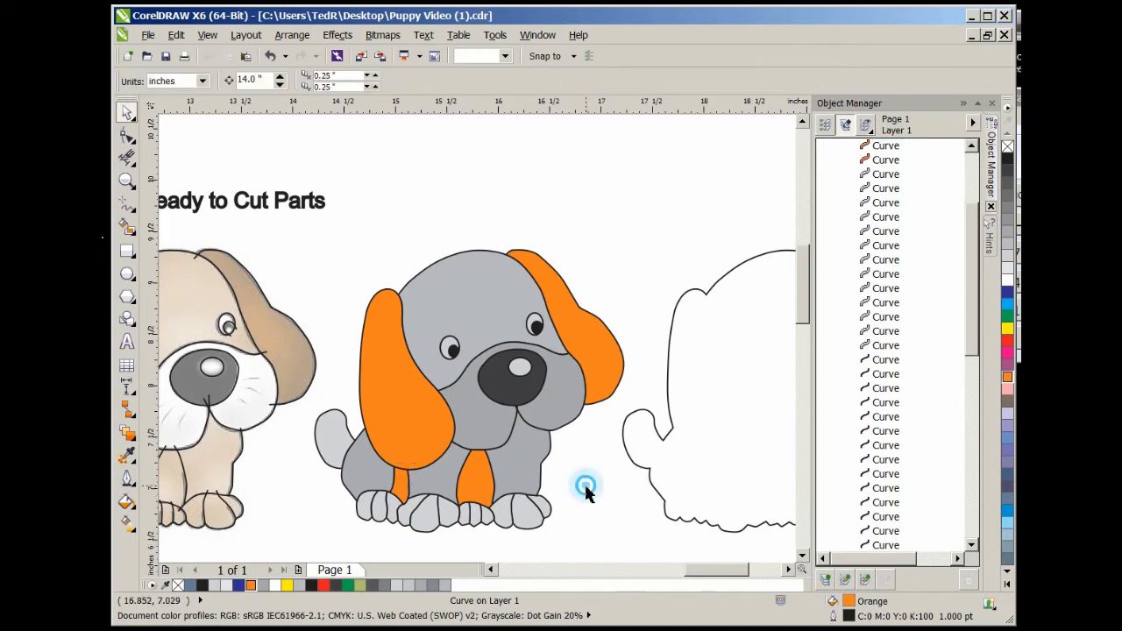
Fill the middle puppy's head and its three large body pieces with the light pink C:0 M:40 Y:20 K:0
click(487, 293)
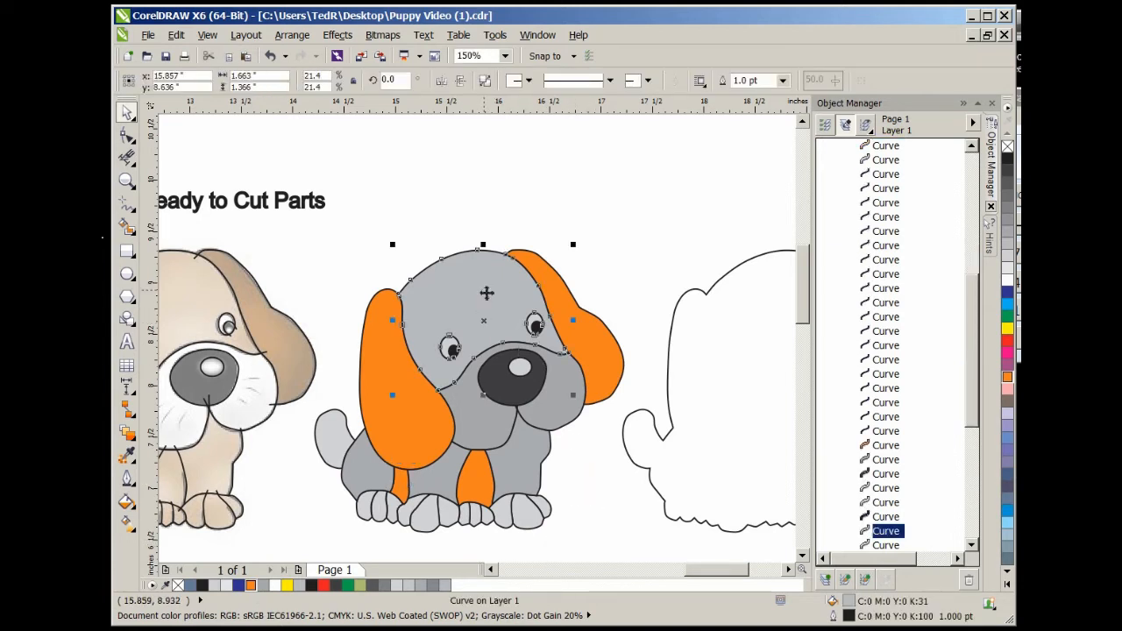
click(1007, 390)
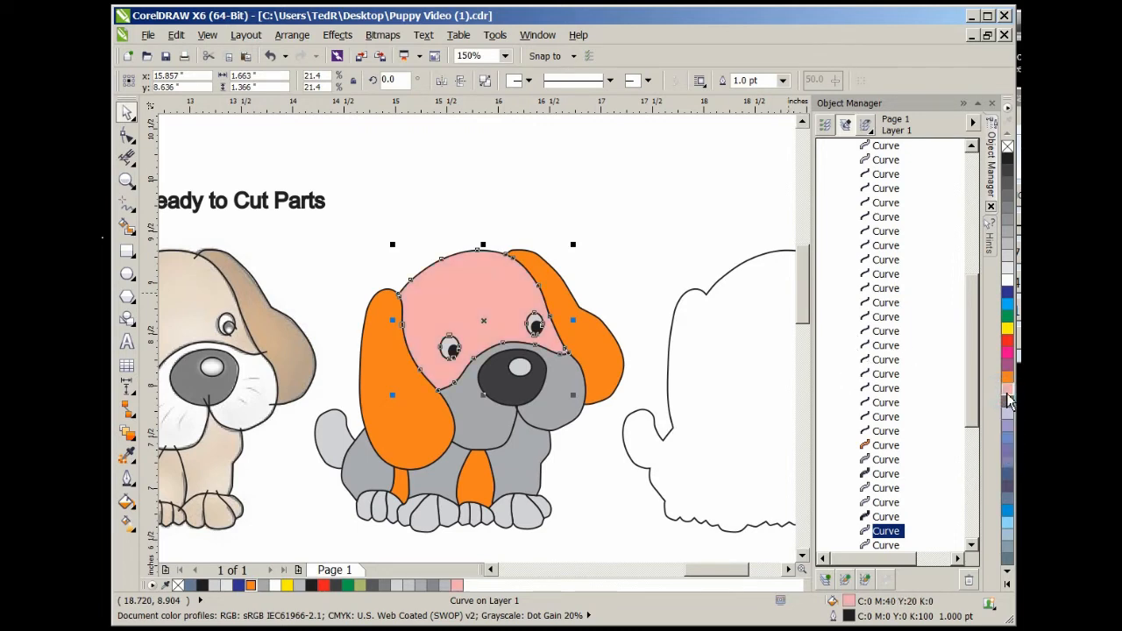
click(542, 454)
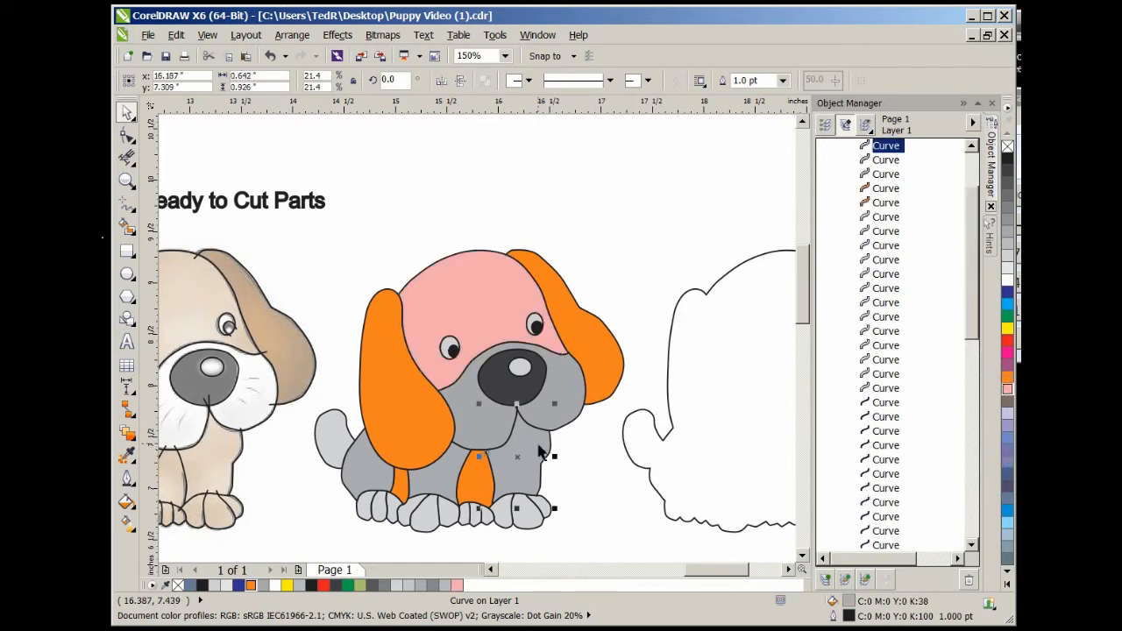
click(1008, 389)
click(452, 471)
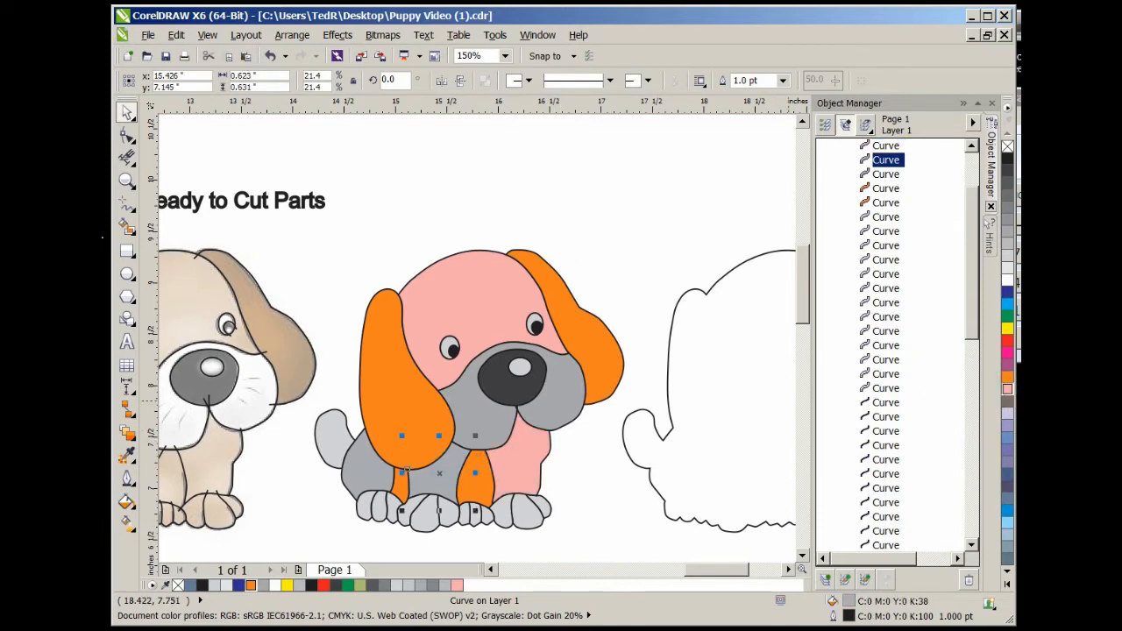
click(1008, 389)
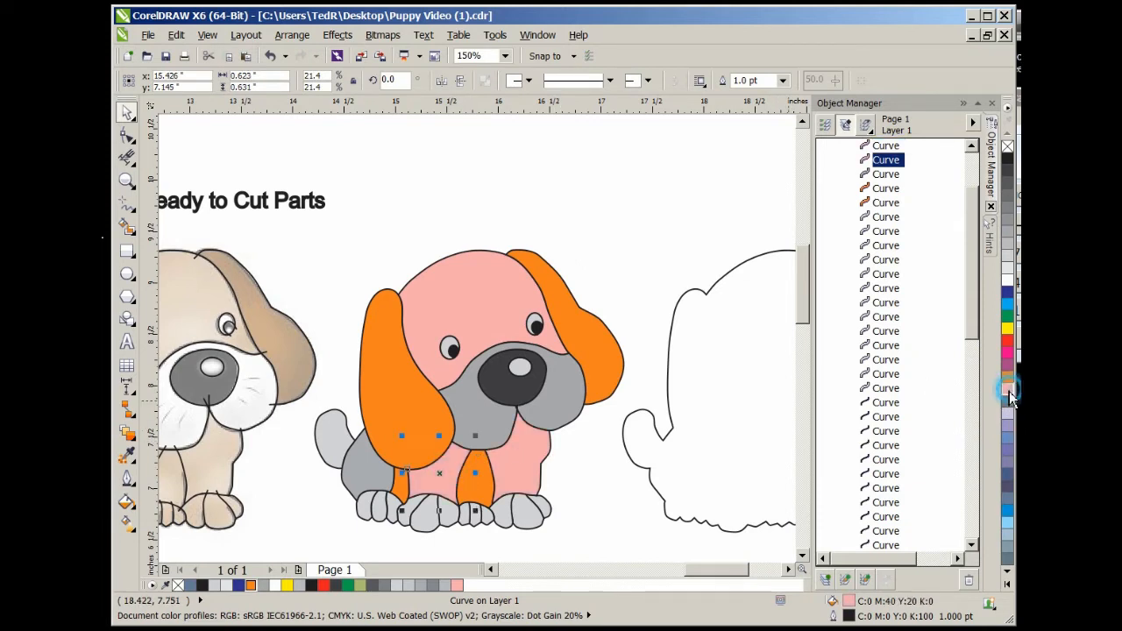
click(362, 470)
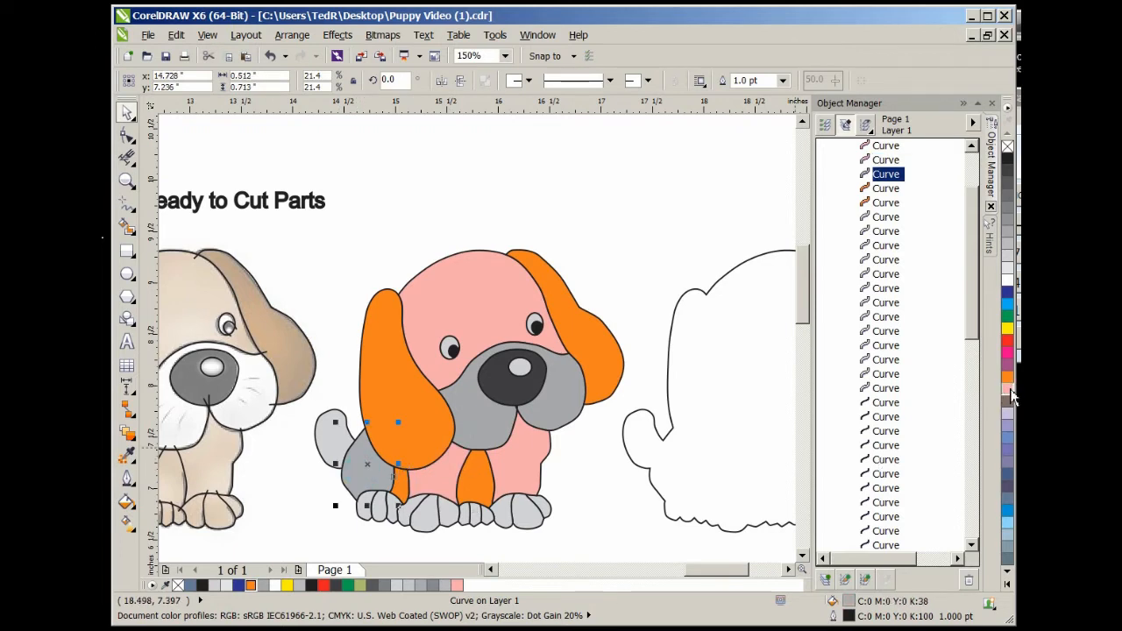
click(1008, 389)
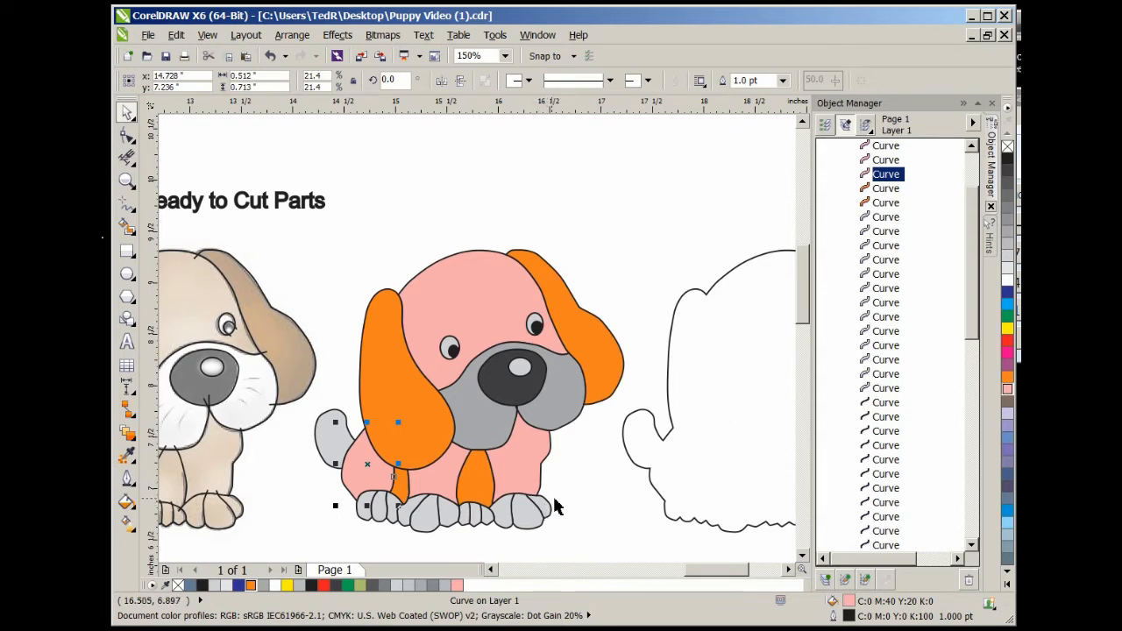
Fill all the paw pieces and the tail of the middle puppy with green
drag(577, 484, 336, 534)
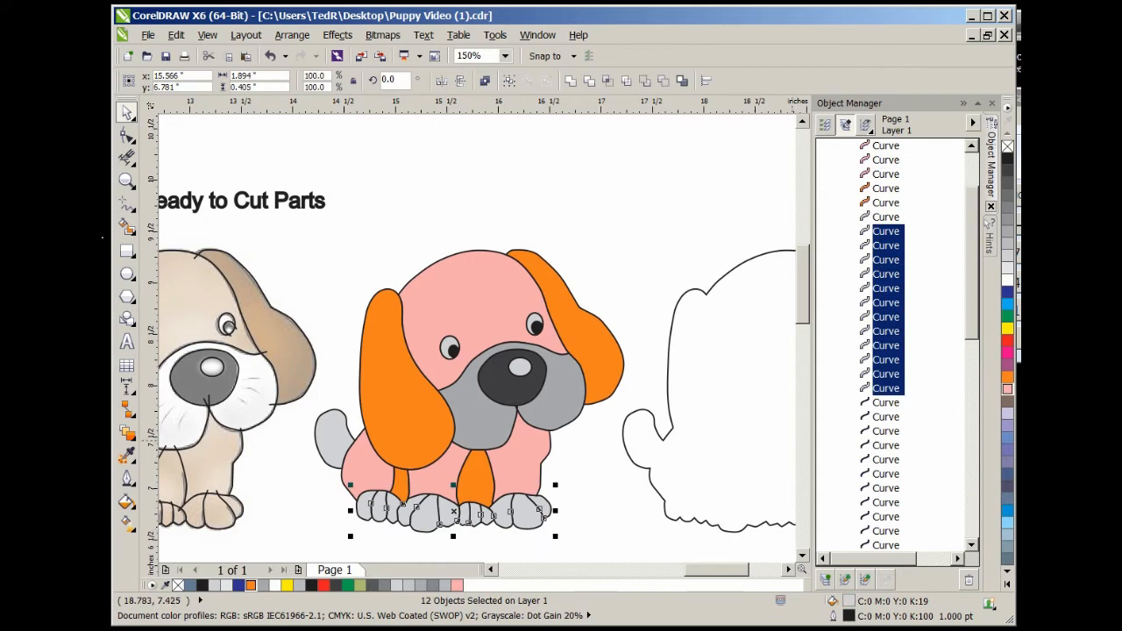
click(1007, 316)
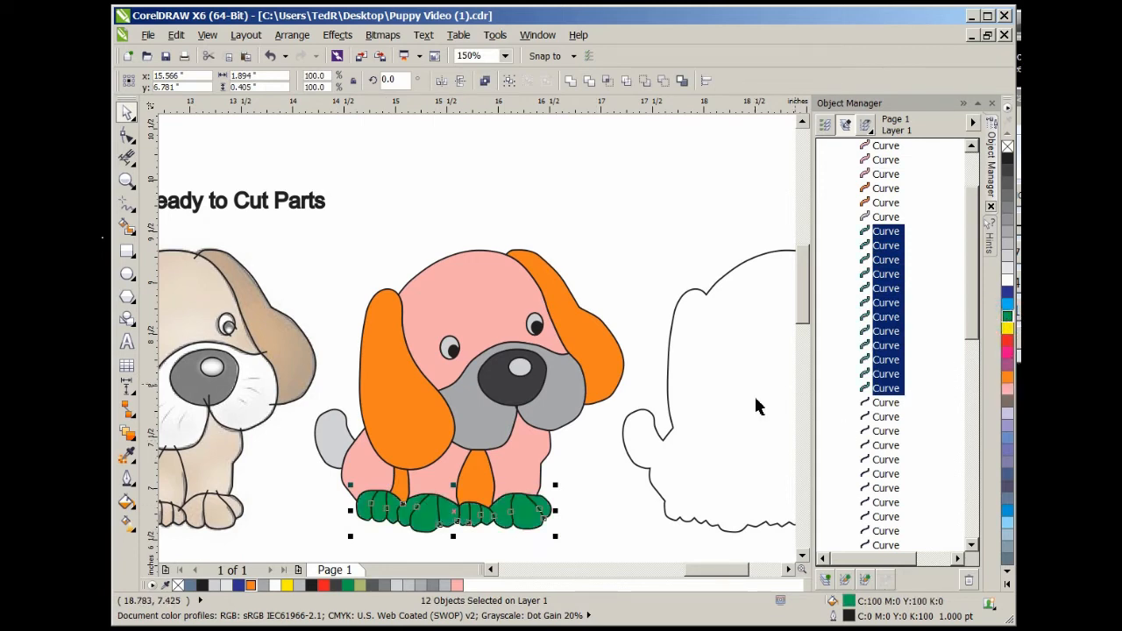
click(342, 437)
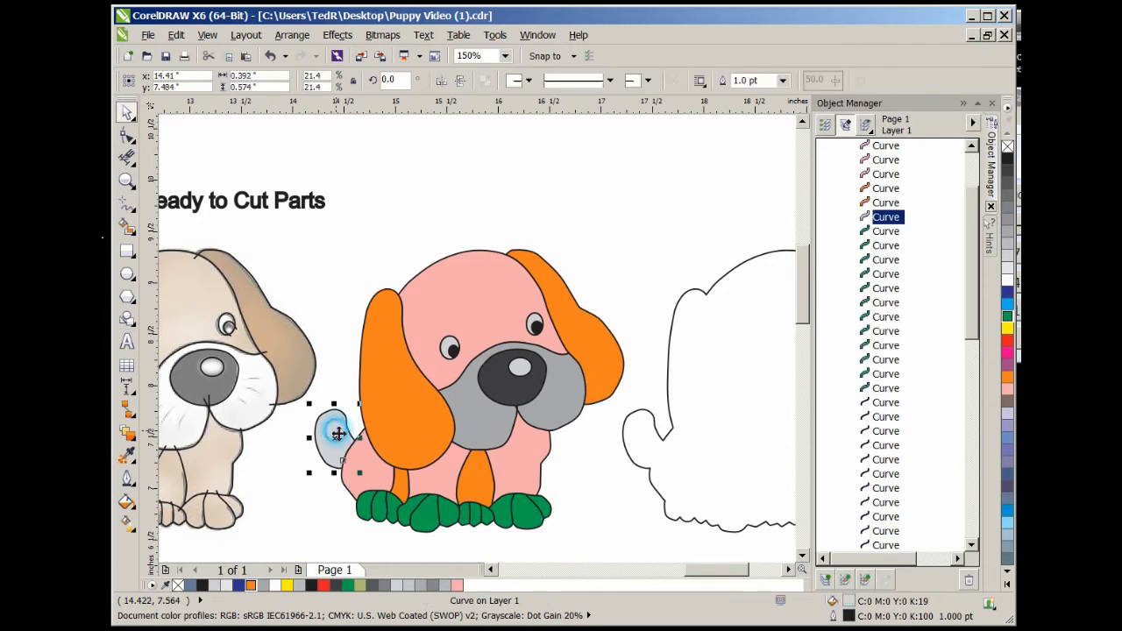
click(348, 585)
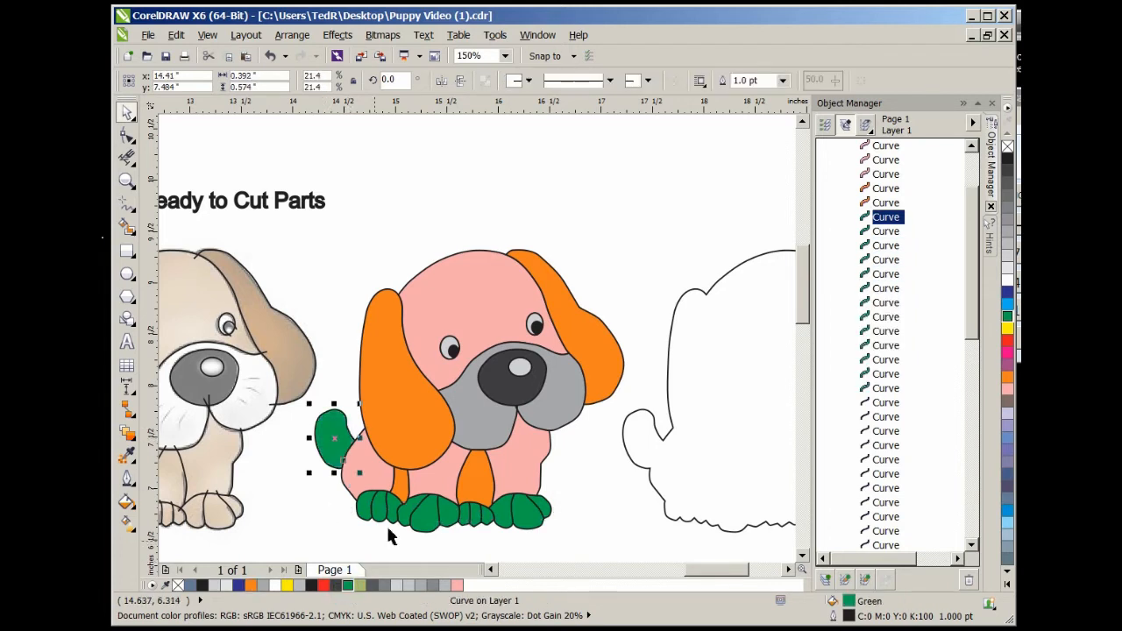
click(578, 467)
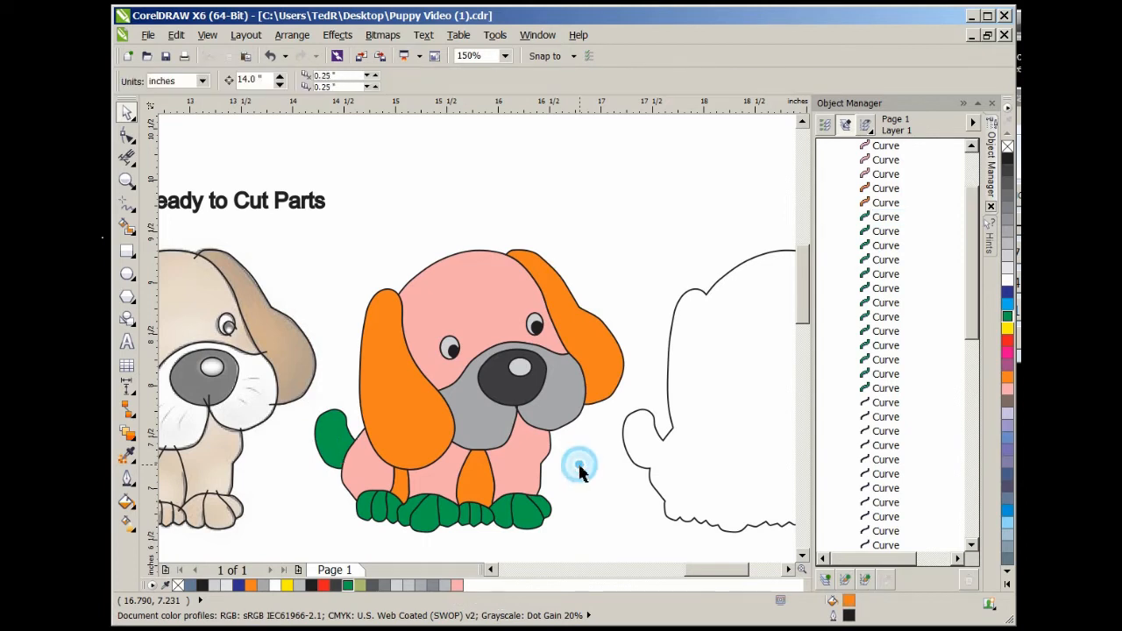
Duplicate the middle puppy's two ears and two orange body pieces, placing the copies inside the rectangle labelled "Brown"
scroll(579, 473, down, 2)
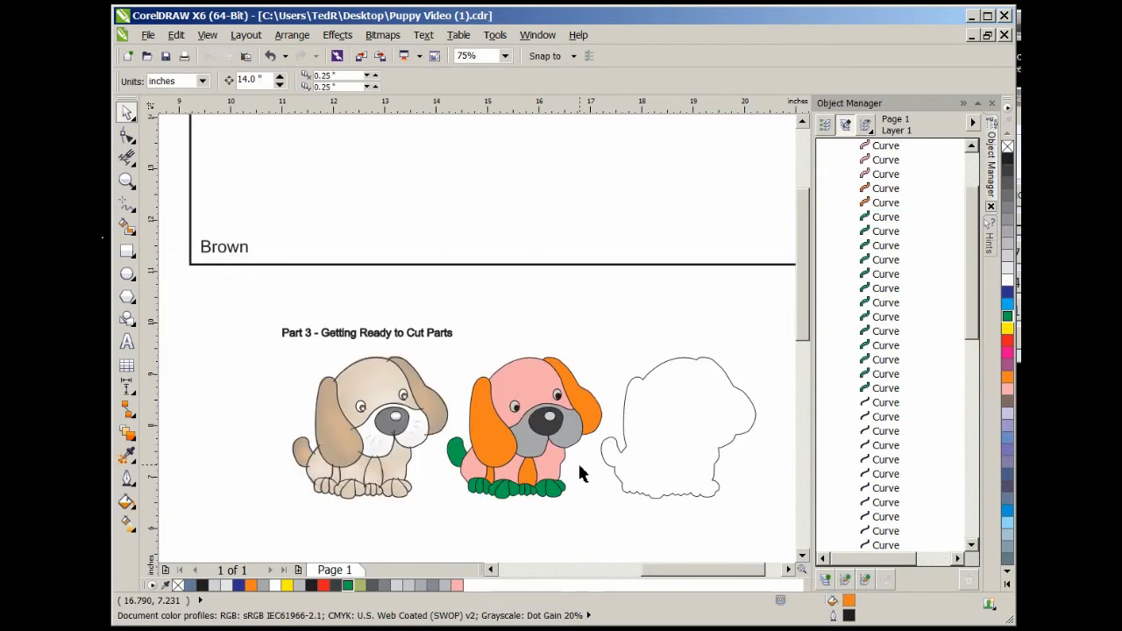
scroll(580, 474, down, 1)
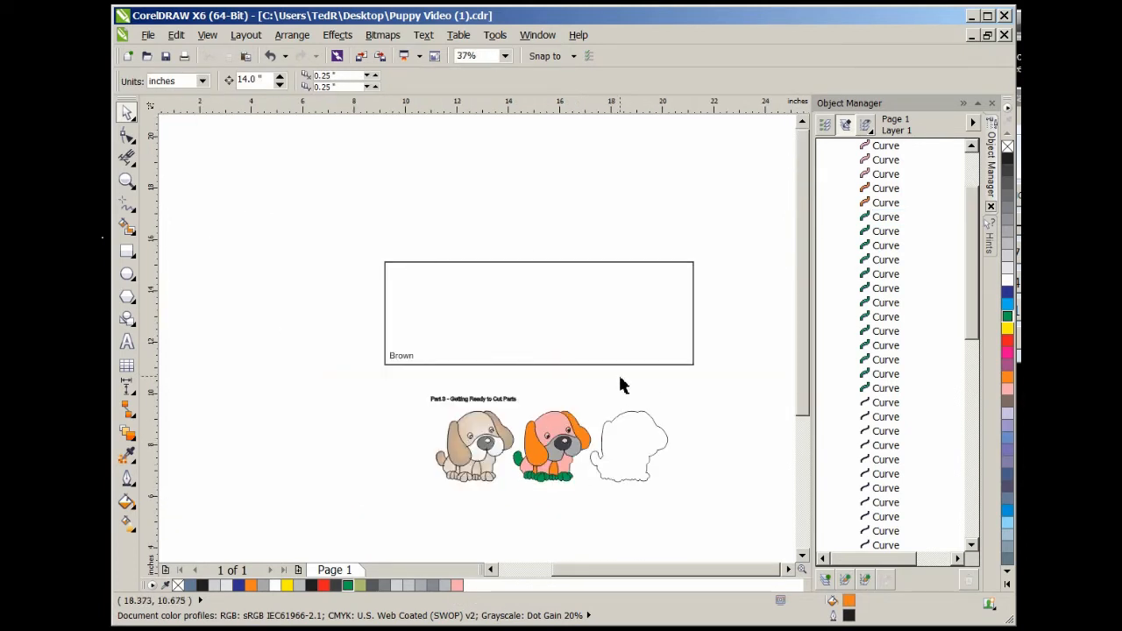
click(585, 442)
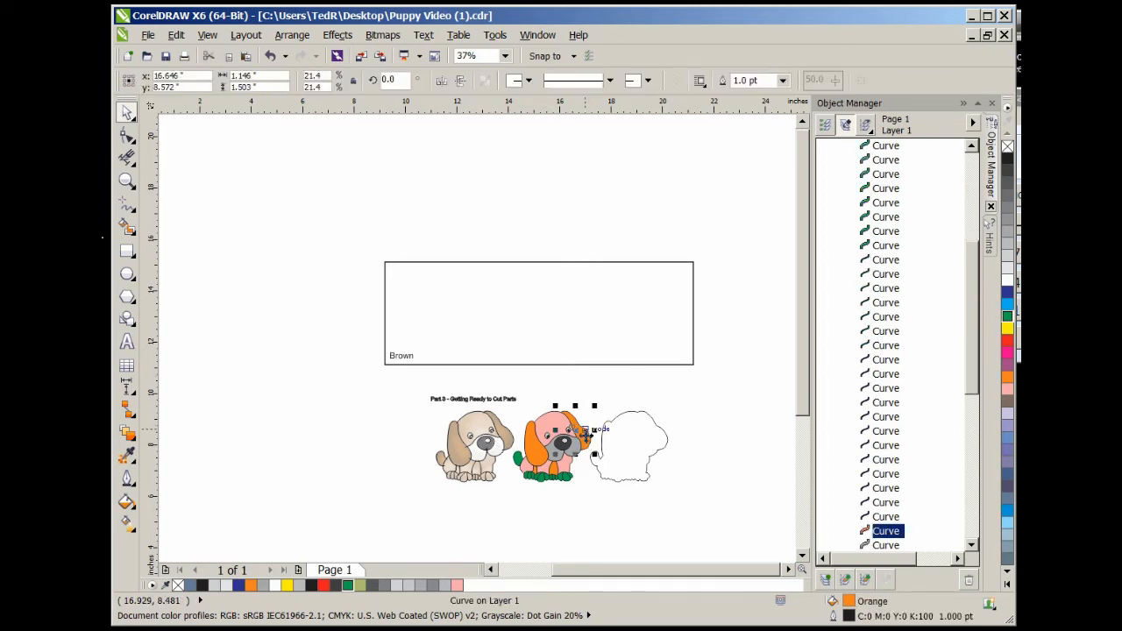
shift+click(536, 456)
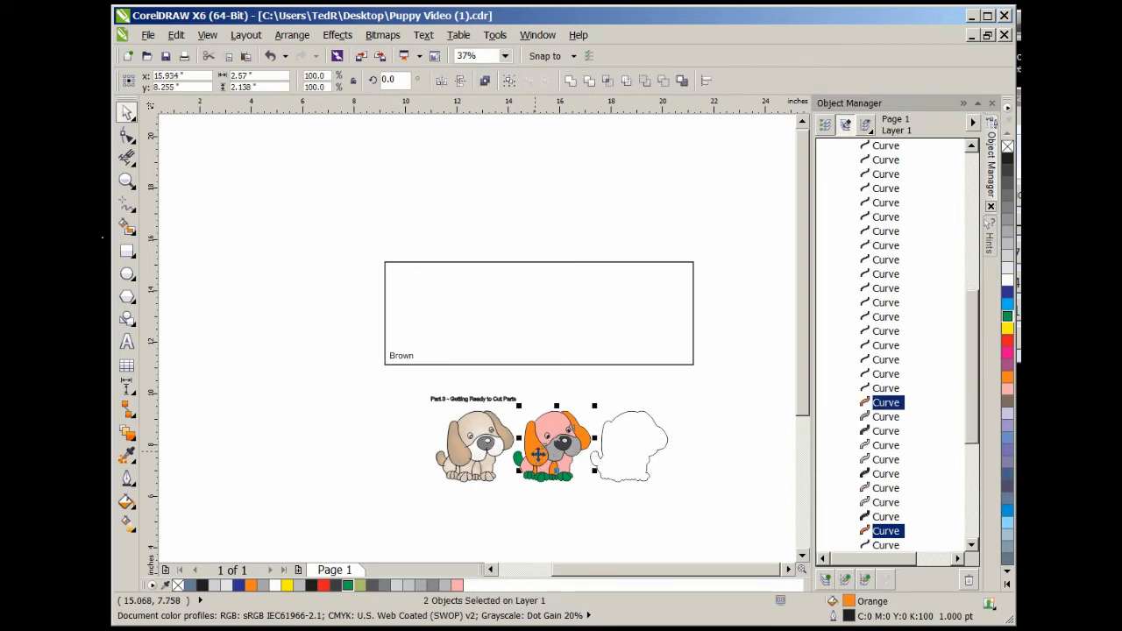
scroll(553, 487, up, 4)
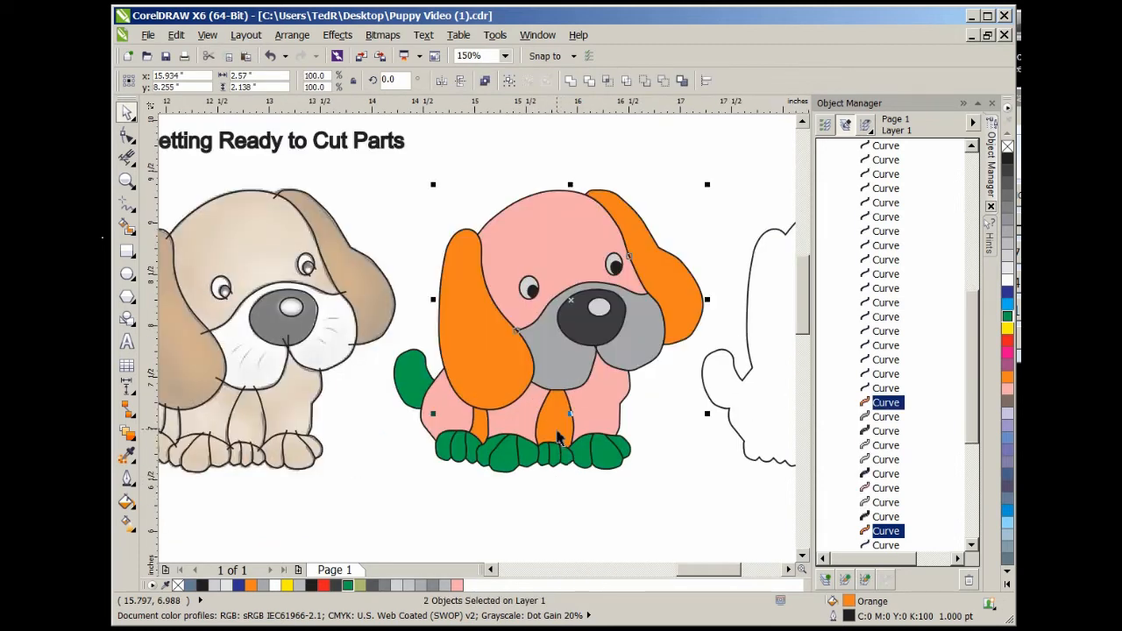
shift+click(561, 438)
shift+click(482, 423)
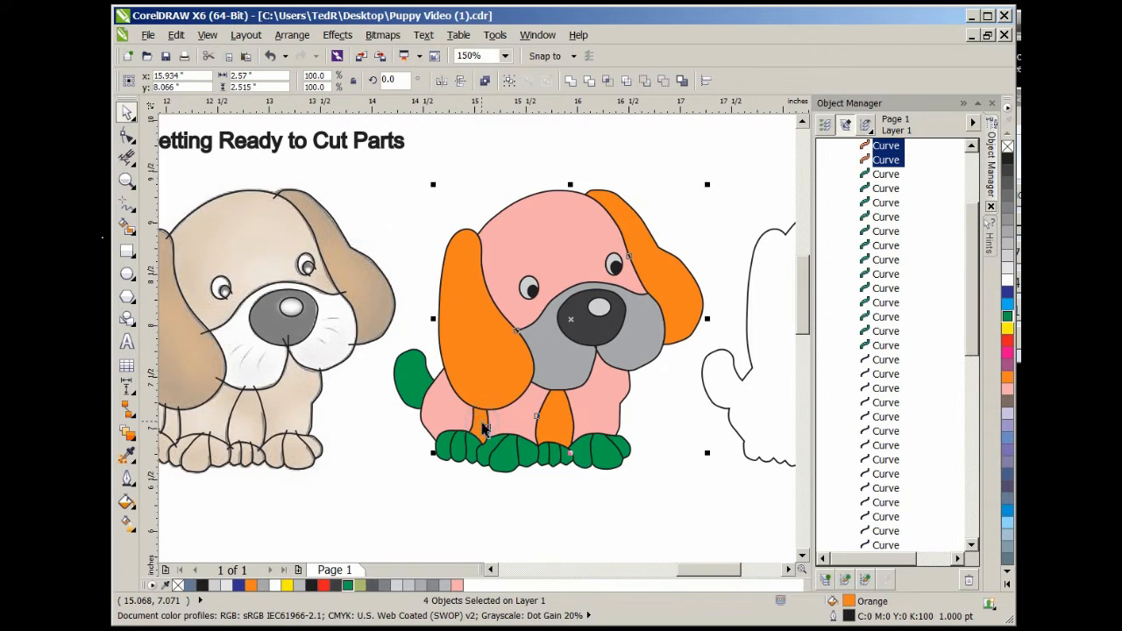
scroll(561, 443, down, 4)
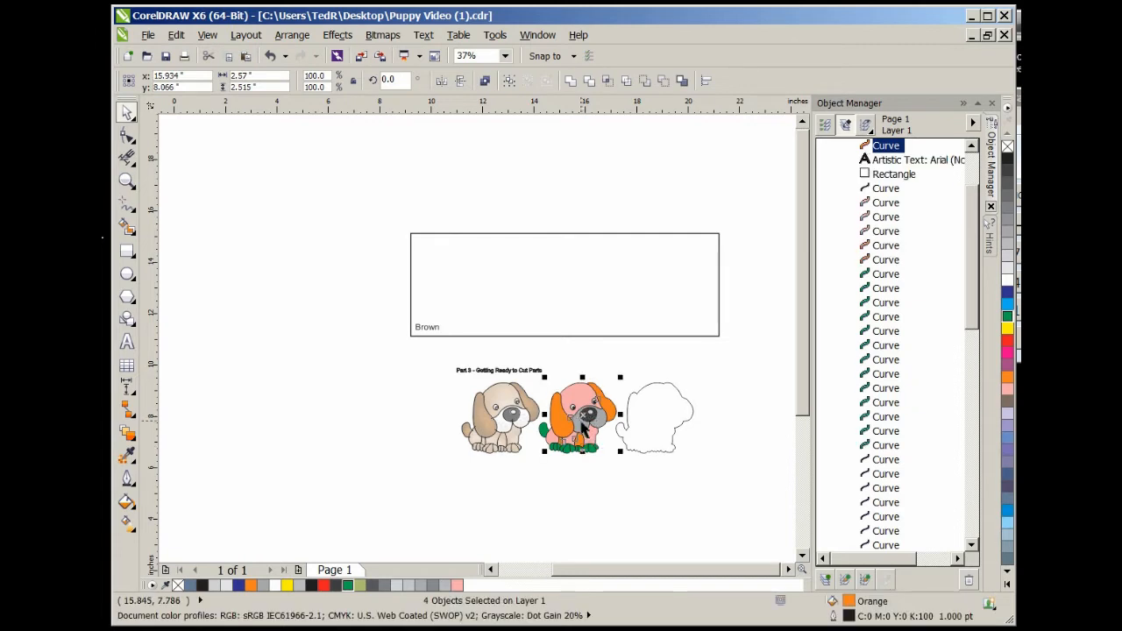
drag(580, 415, 613, 288)
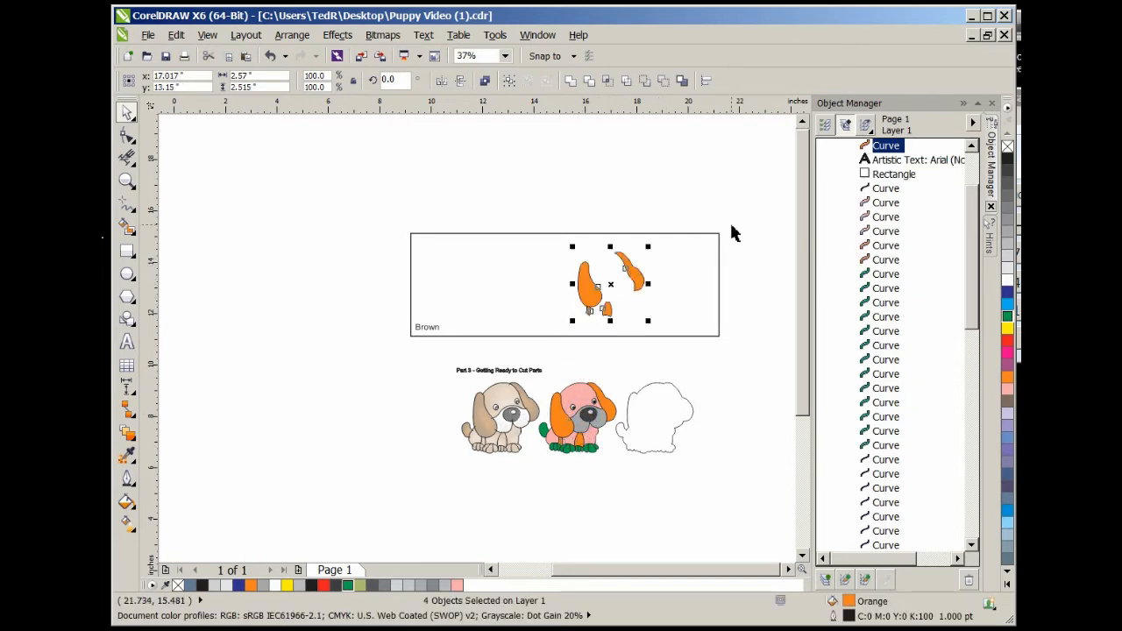
Rotate the slimmer ear copy about 61° so it lies flat and place it in the rectangle's upper-right corner
scroll(733, 232, up, 1)
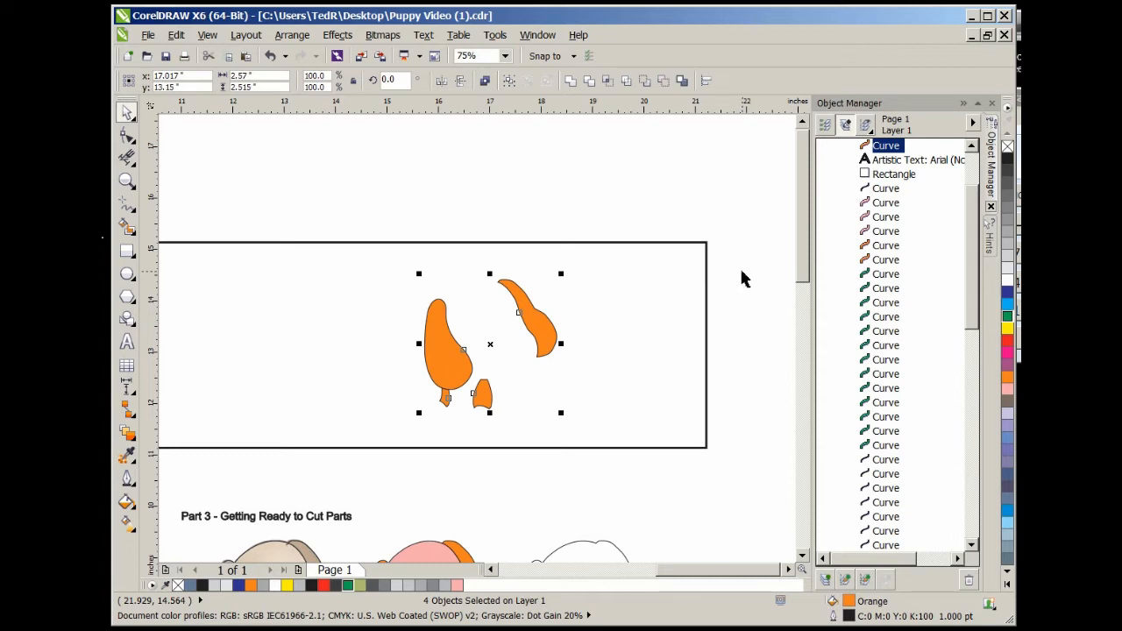
click(594, 192)
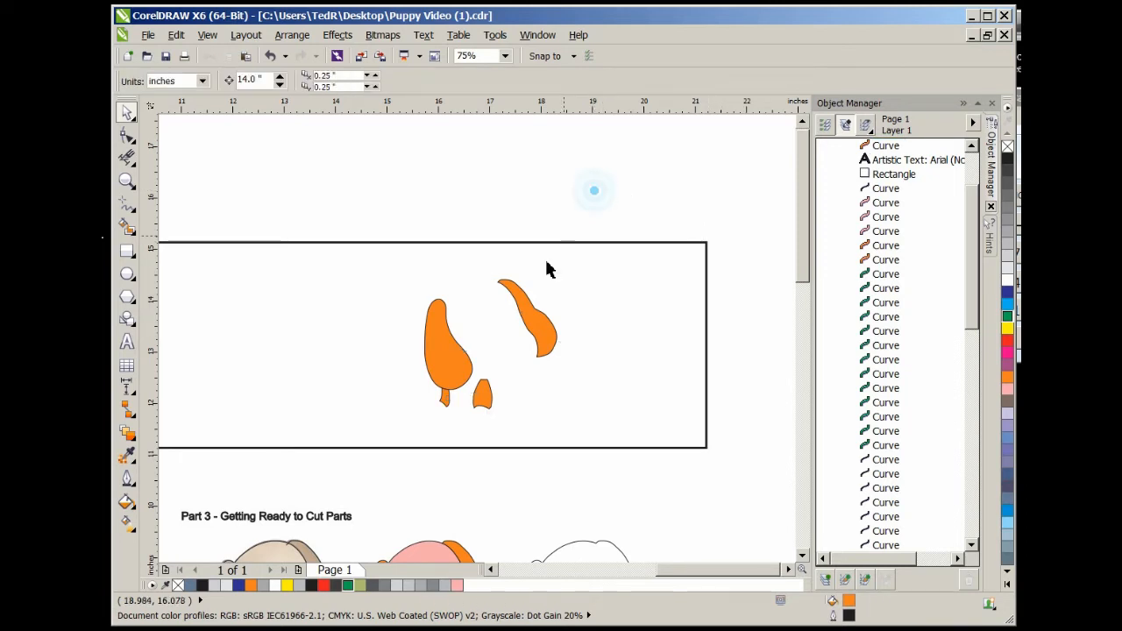
click(540, 324)
click(540, 324)
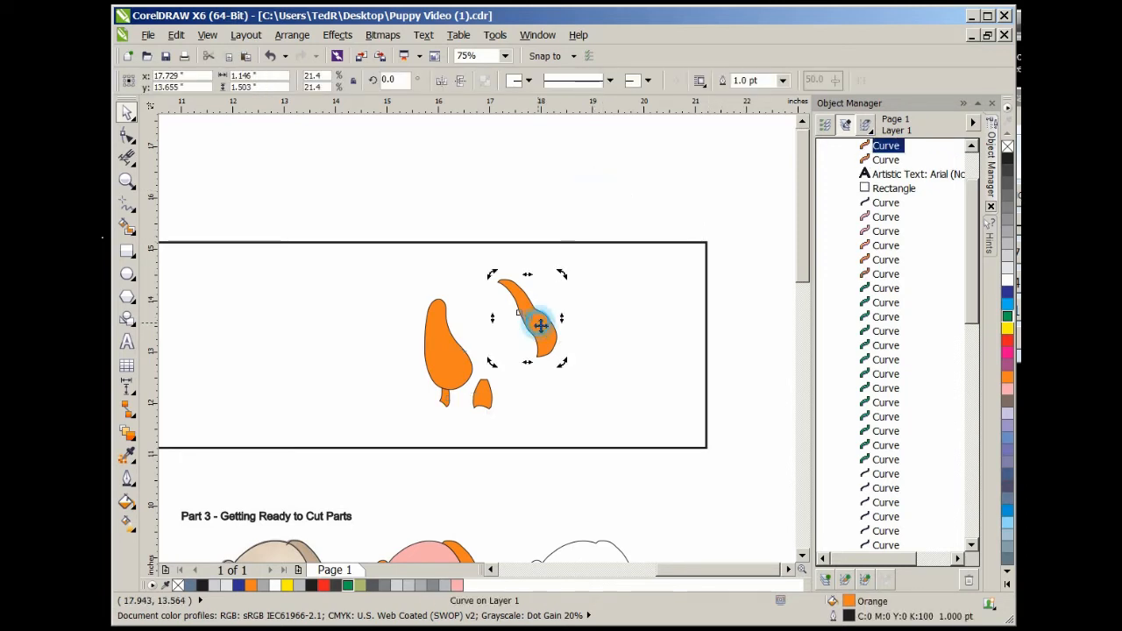
drag(587, 334, 672, 277)
click(544, 312)
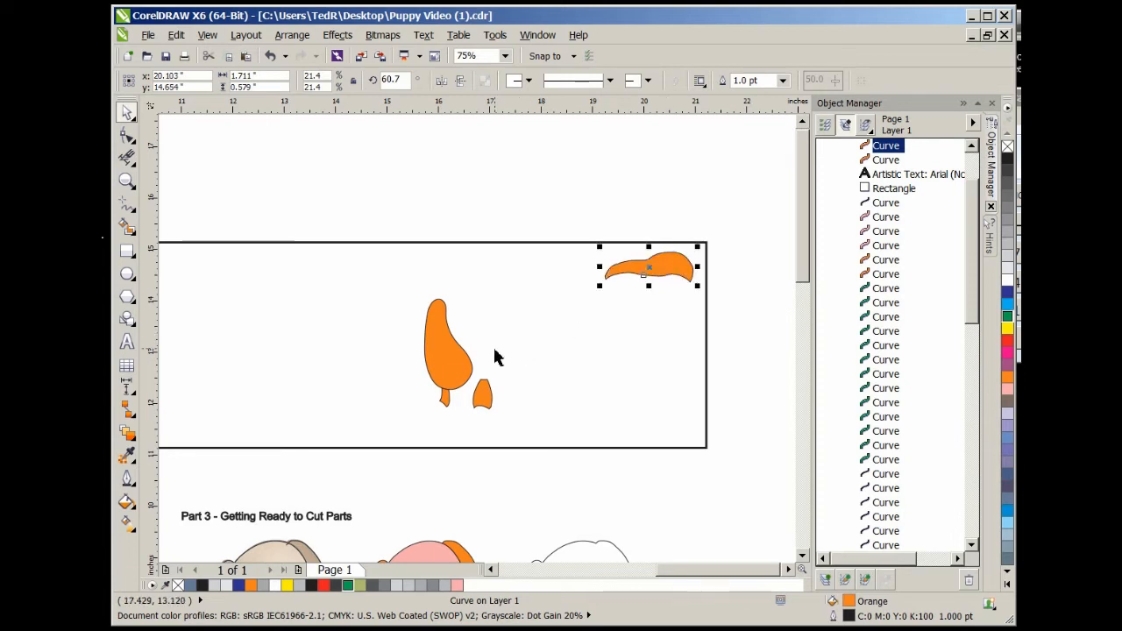
Rotate the larger ear copy about 82° and place it directly beneath the slimmer ear in the rectangle
click(460, 347)
click(455, 353)
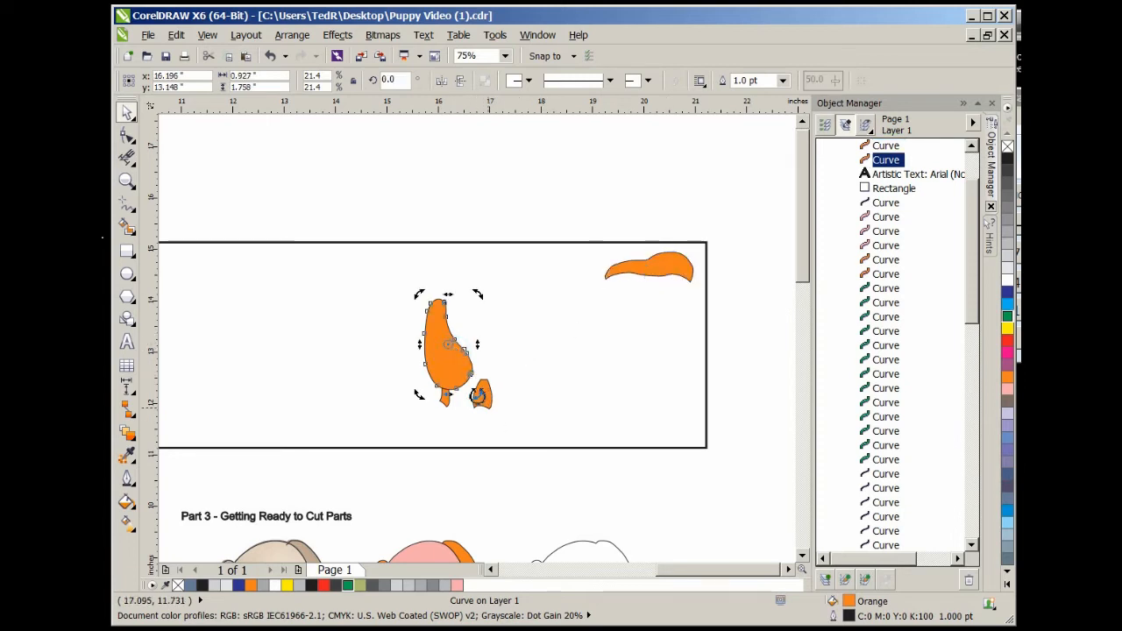
drag(478, 394, 503, 324)
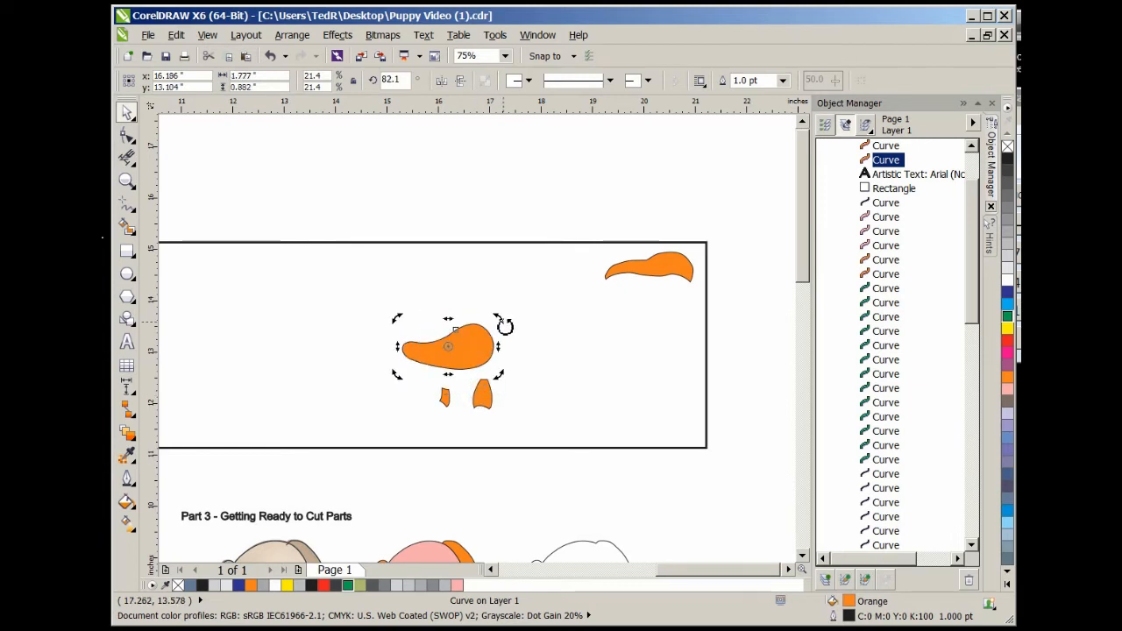
click(462, 355)
drag(451, 355, 649, 307)
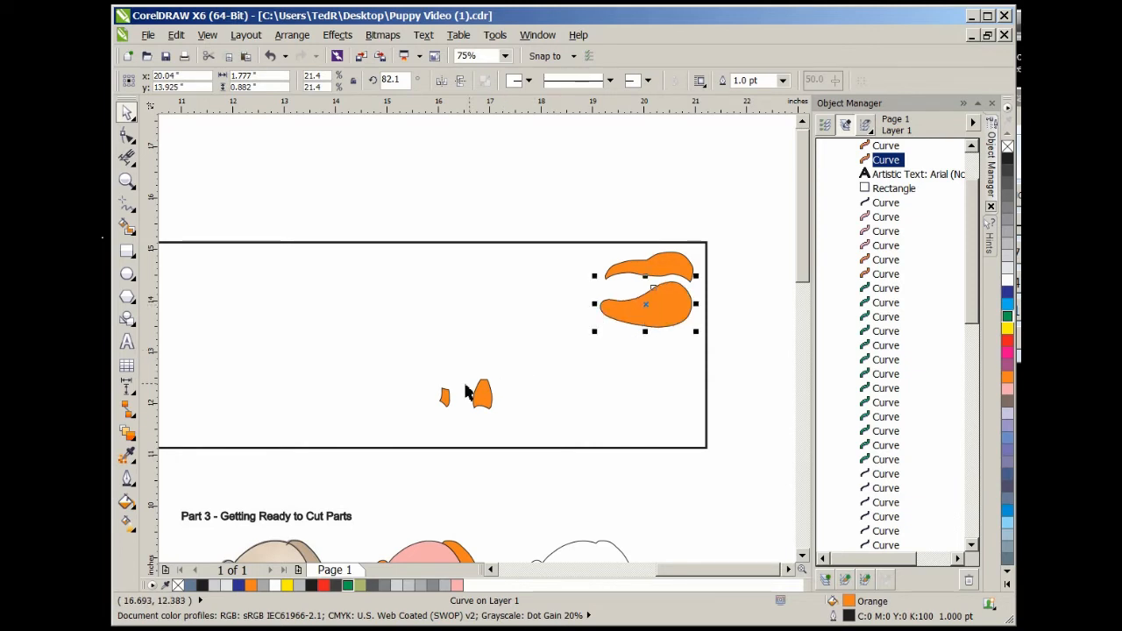
Turn the smallest orange piece on its side and fit it into the gap between the two ears
click(447, 399)
click(446, 399)
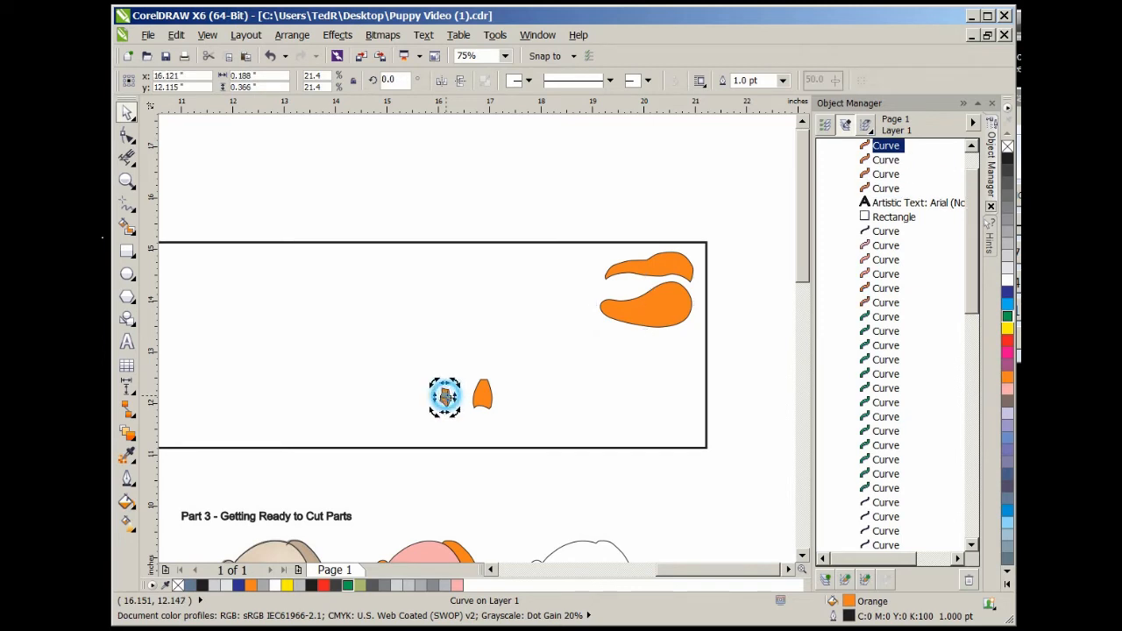
drag(456, 382, 624, 285)
Turn the remaining orange body piece on its side and place it just left of the slimmer ear
click(483, 395)
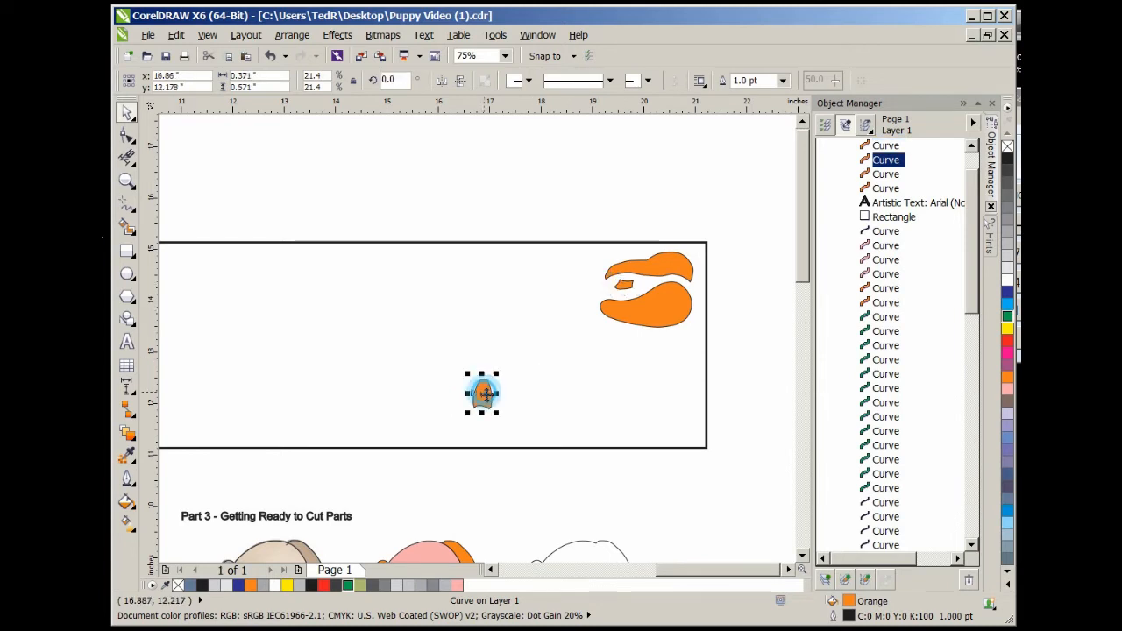
click(483, 396)
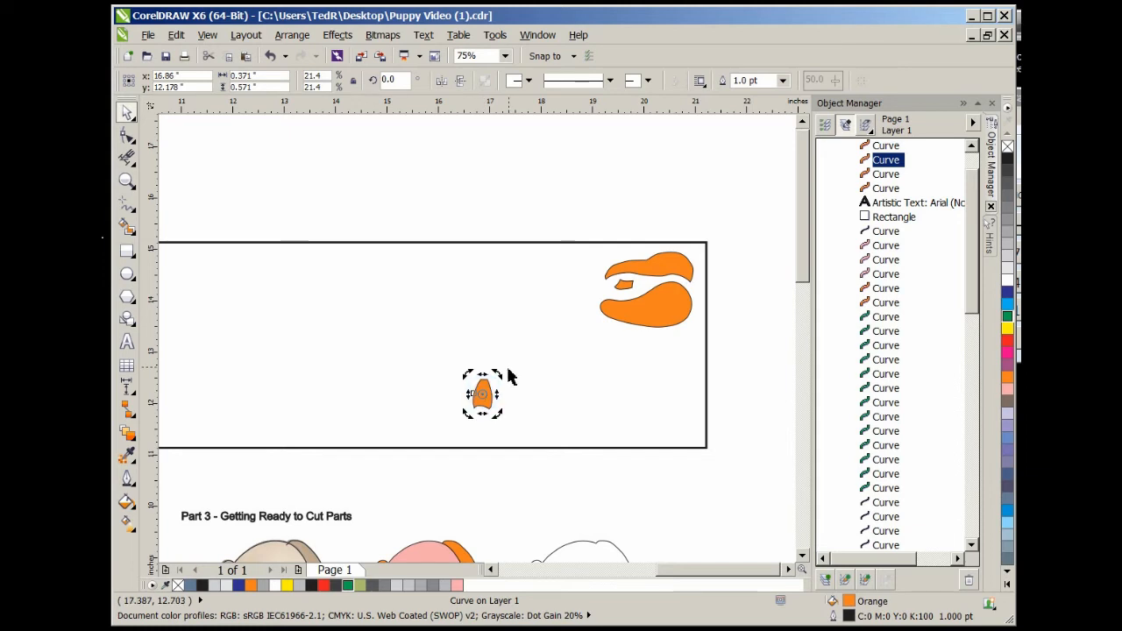
drag(501, 379, 512, 407)
click(537, 404)
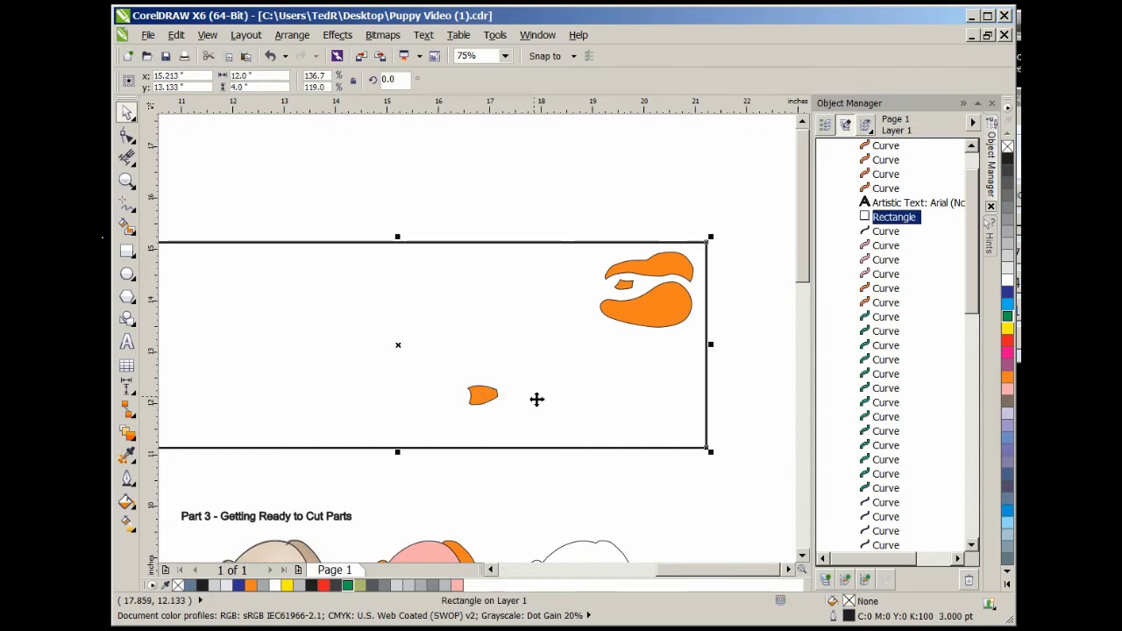
click(490, 395)
drag(485, 395, 588, 266)
click(552, 180)
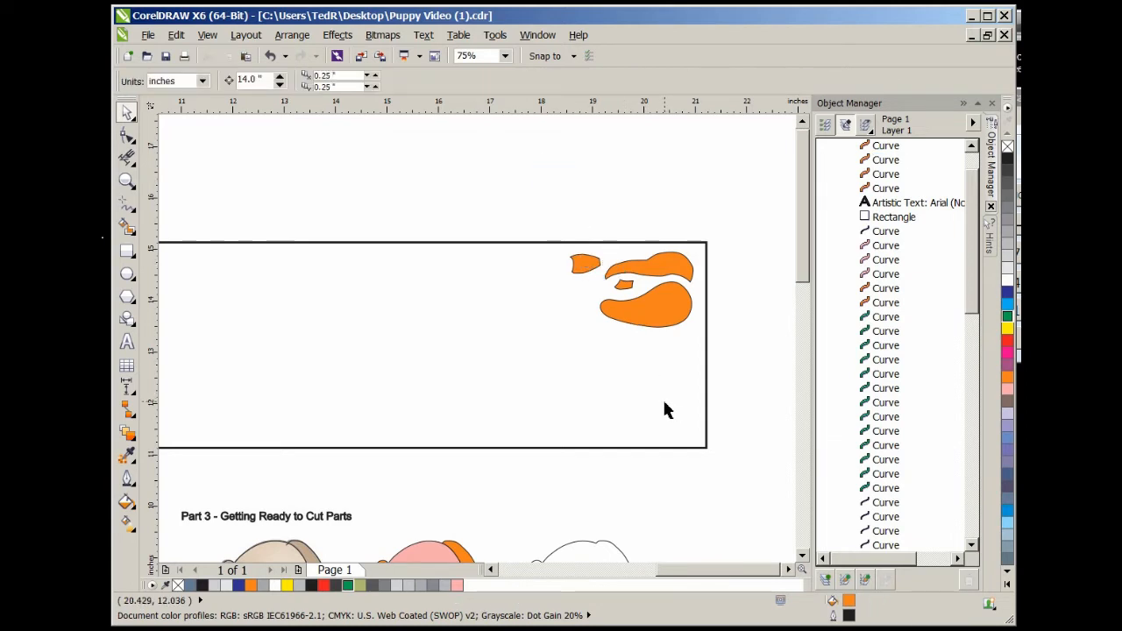
Move the "Brown" label out of the rectangle to just below its lower-left corner
scroll(663, 398, down, 1)
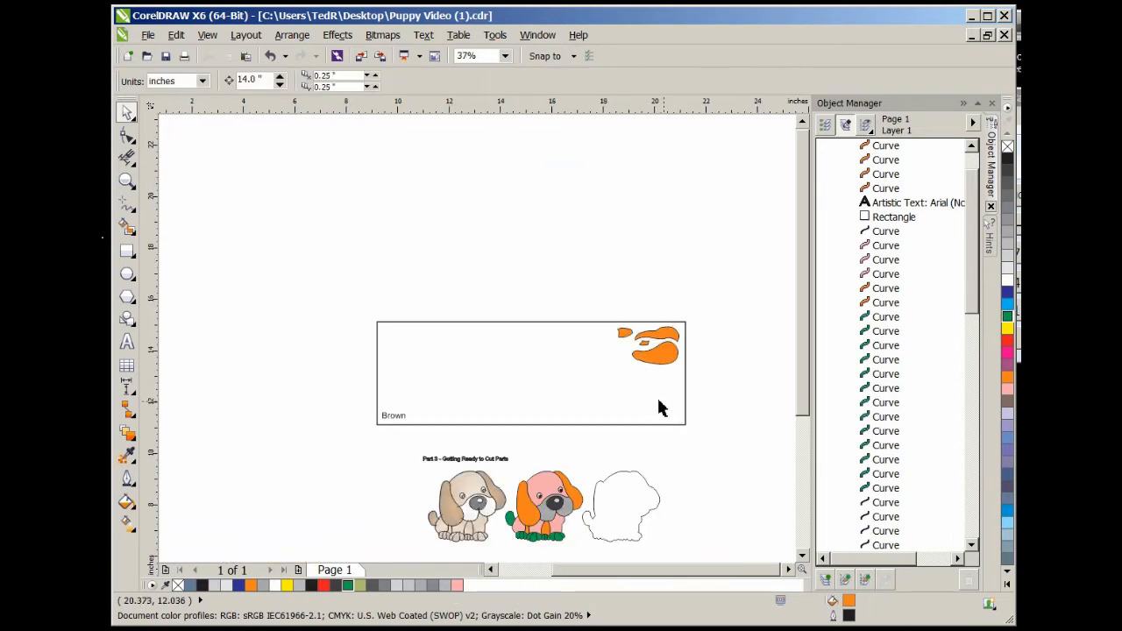
click(394, 417)
drag(389, 413, 396, 441)
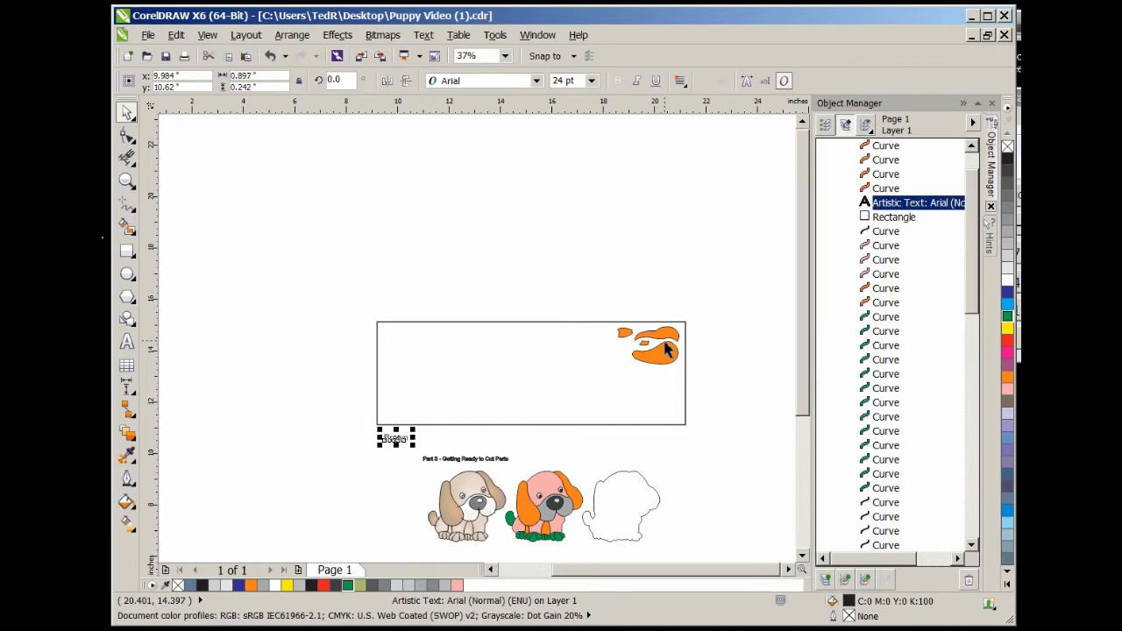
Duplicate the rectangle together with its four orange pieces and place the copy above the original
click(525, 268)
drag(351, 290, 704, 432)
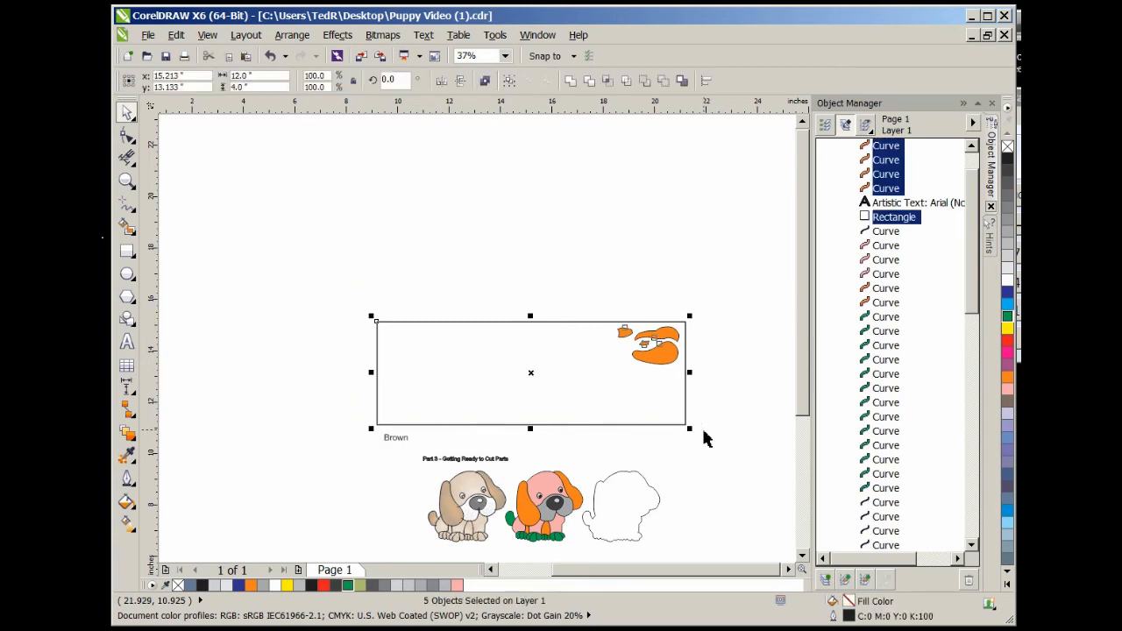
key(ctrl+c)
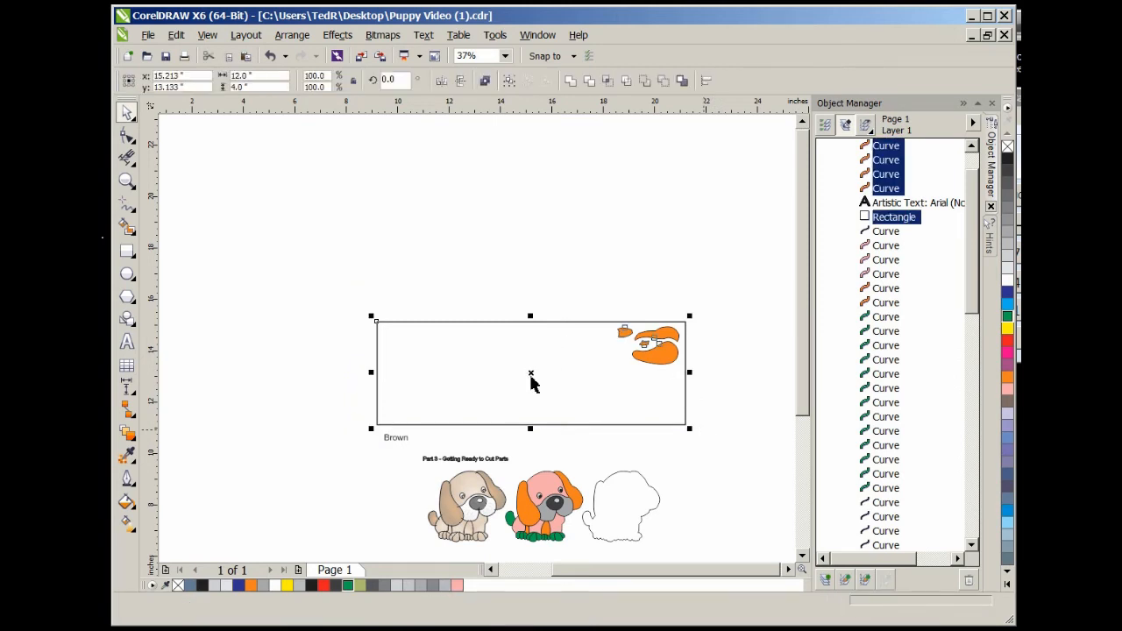
key(ctrl+v)
drag(531, 375, 536, 227)
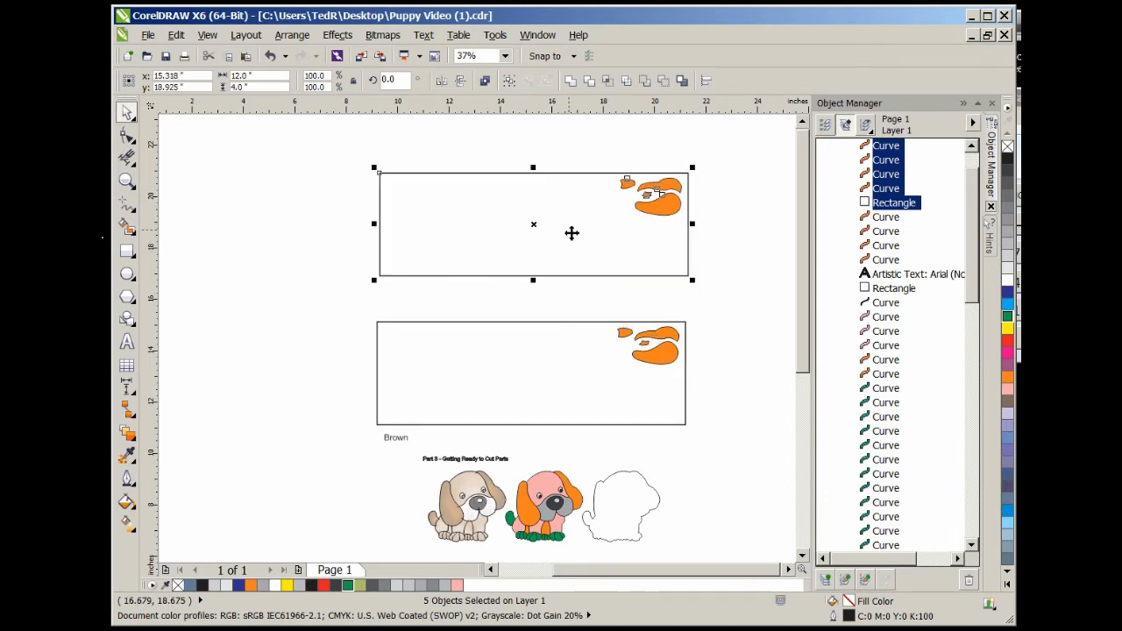
Combine the copied rectangle and its four pieces into a single curve and select it as one object
right_click(586, 174)
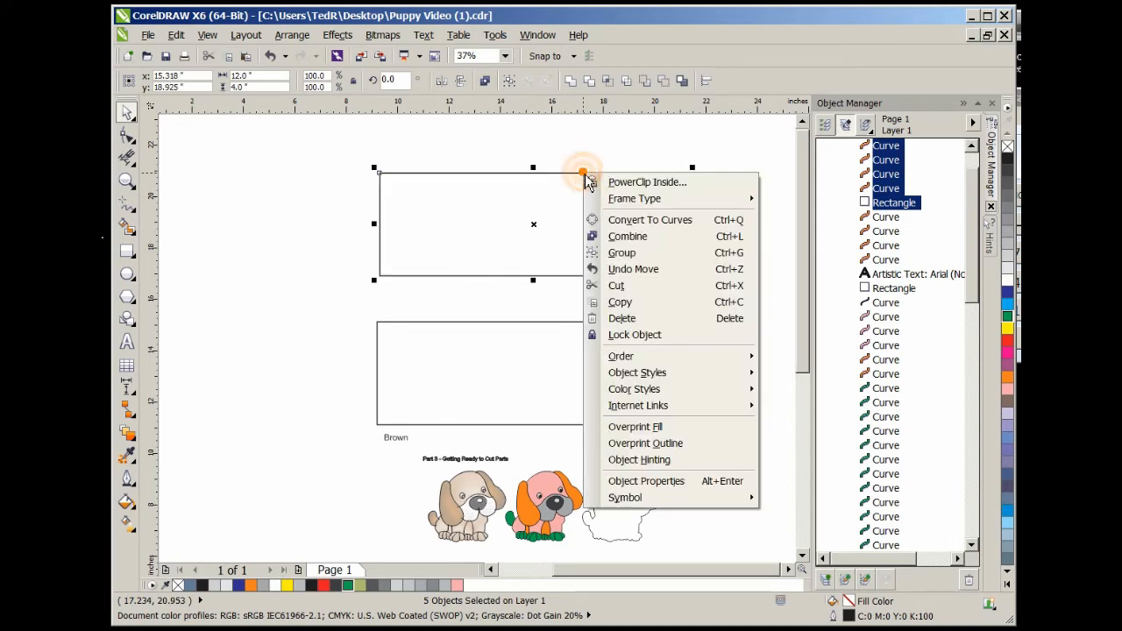
click(628, 236)
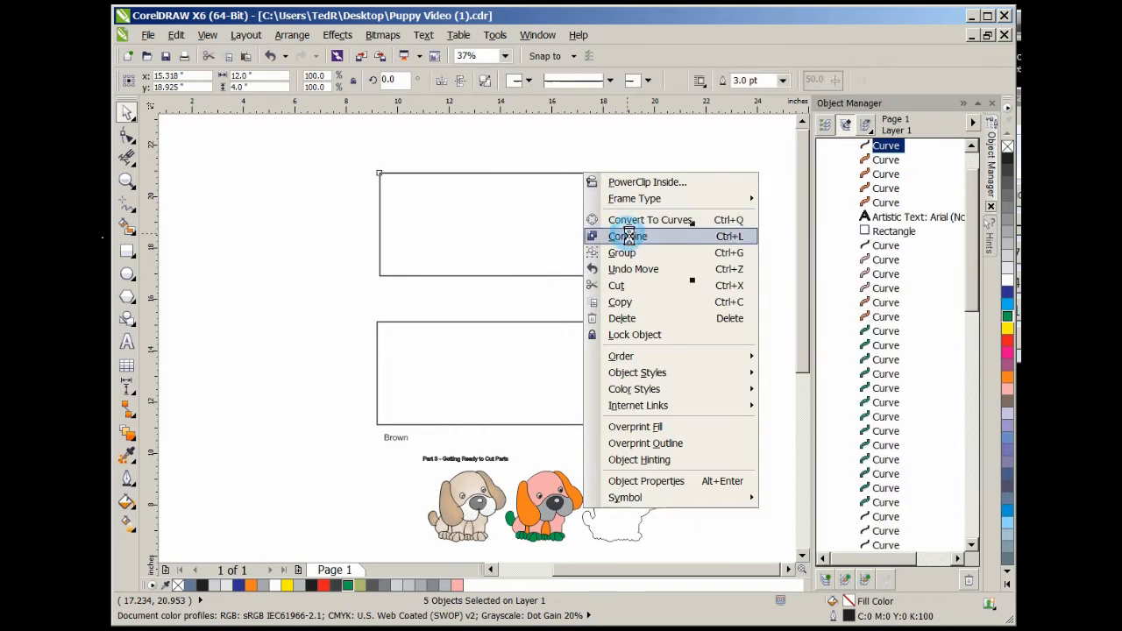
click(566, 150)
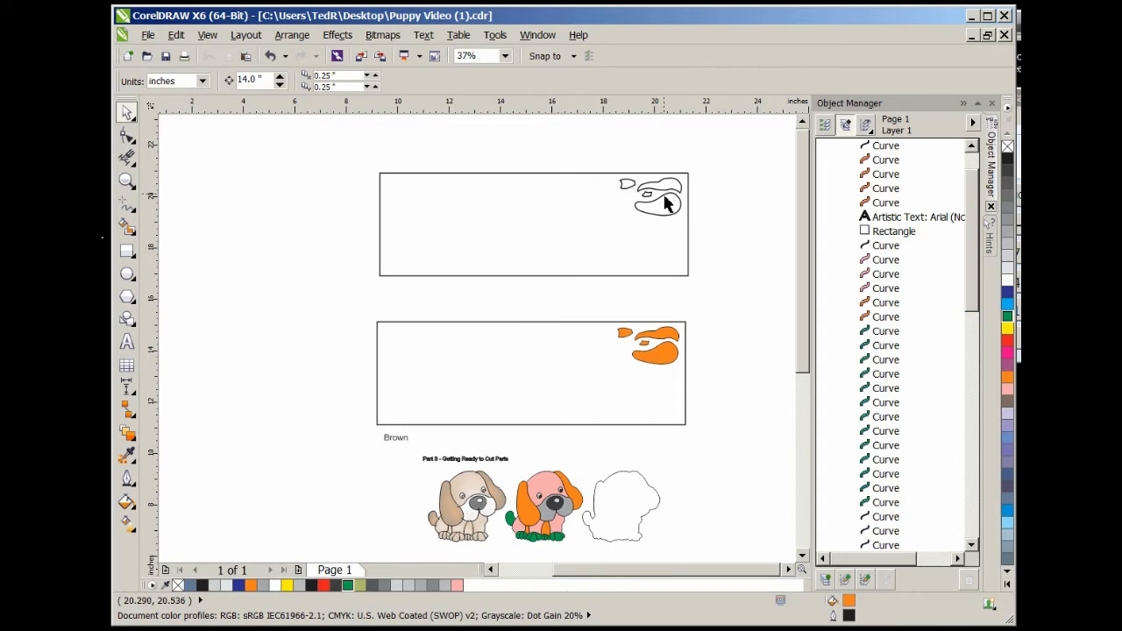
click(658, 182)
click(643, 137)
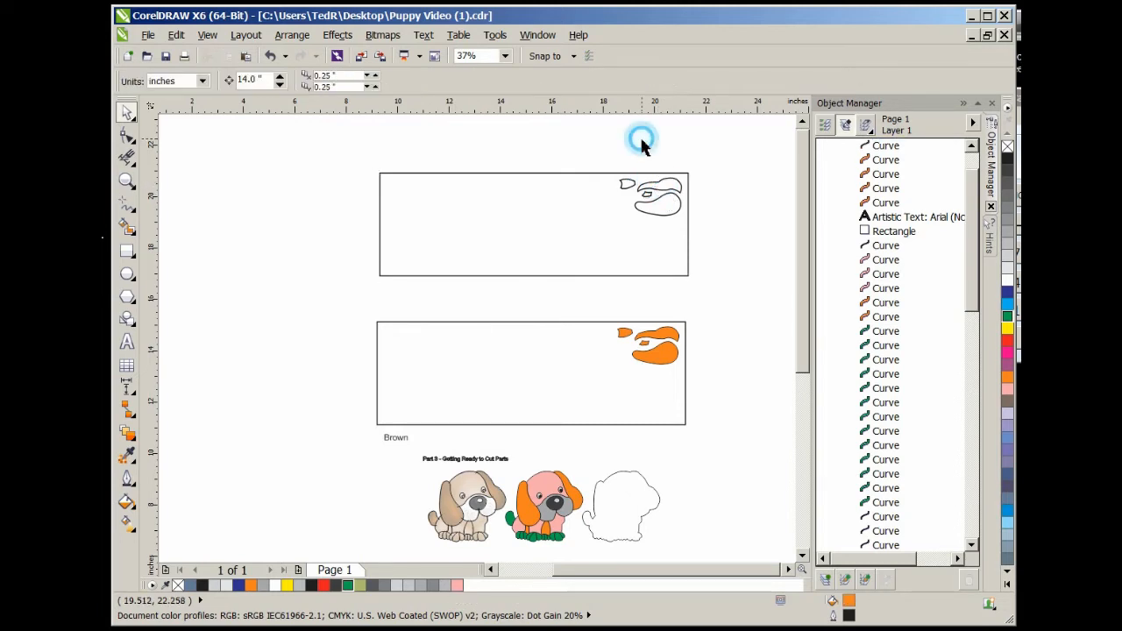
click(583, 175)
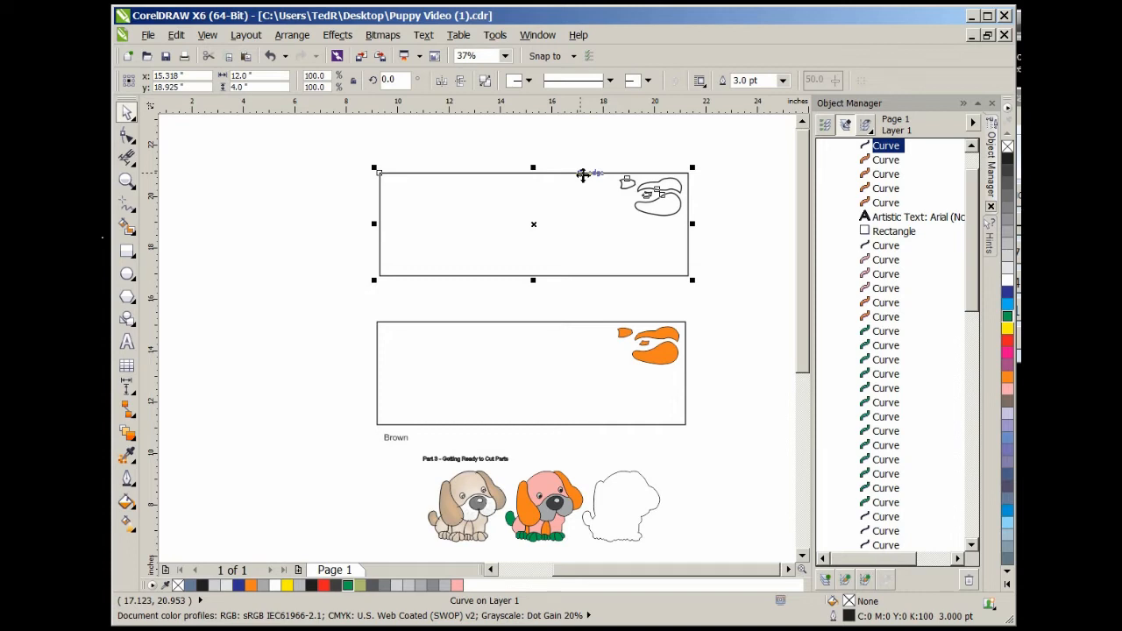
Delete the combined copy and place a duplicate of the empty 12 by 4 inch rectangle above the original
key(Delete)
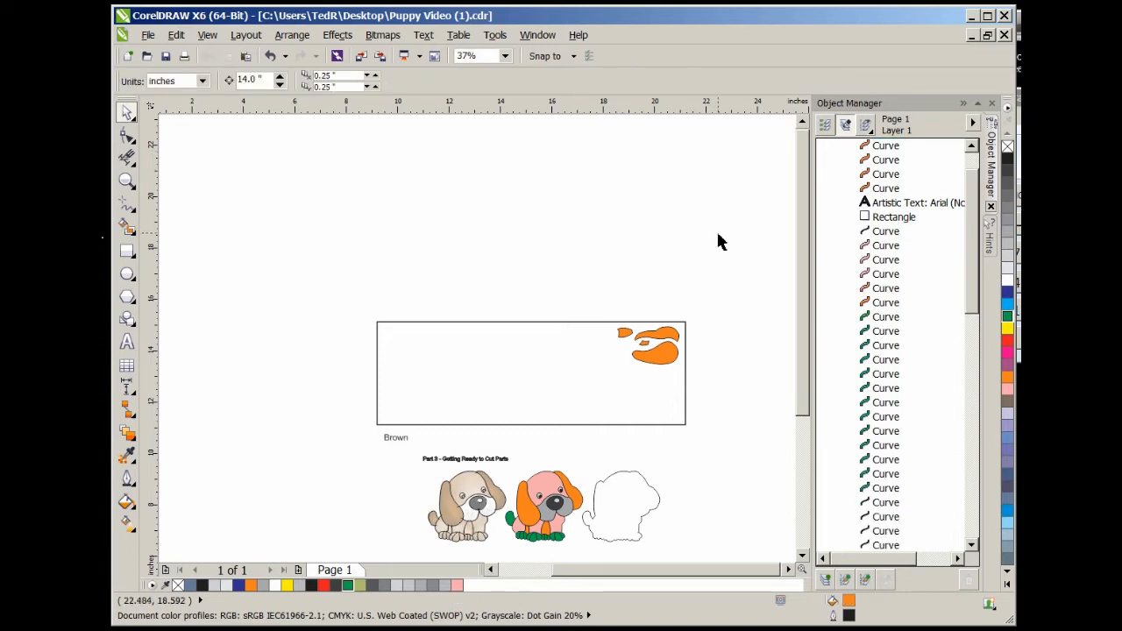
click(522, 323)
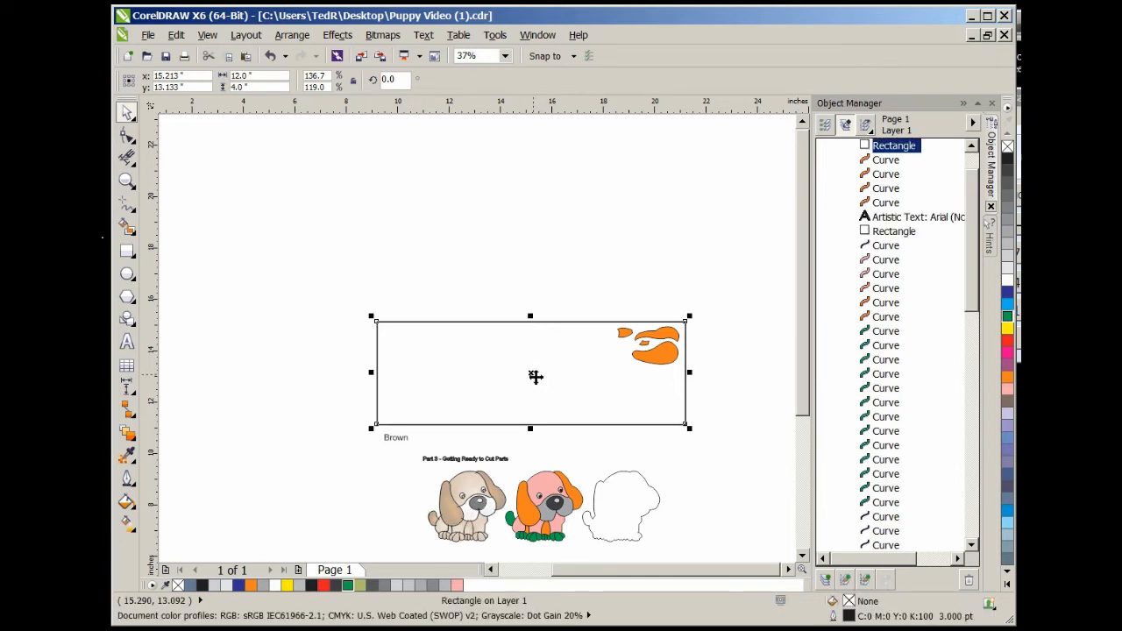
drag(535, 376, 523, 238)
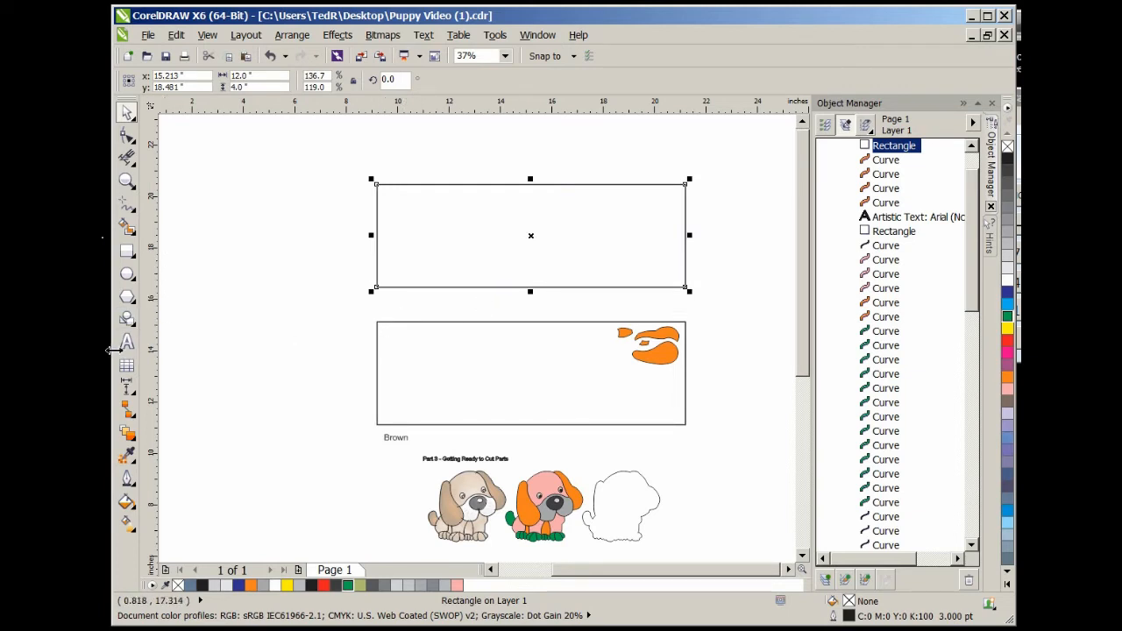
Add the text label "Pink" just below the lower-left corner of the upper rectangle
click(127, 342)
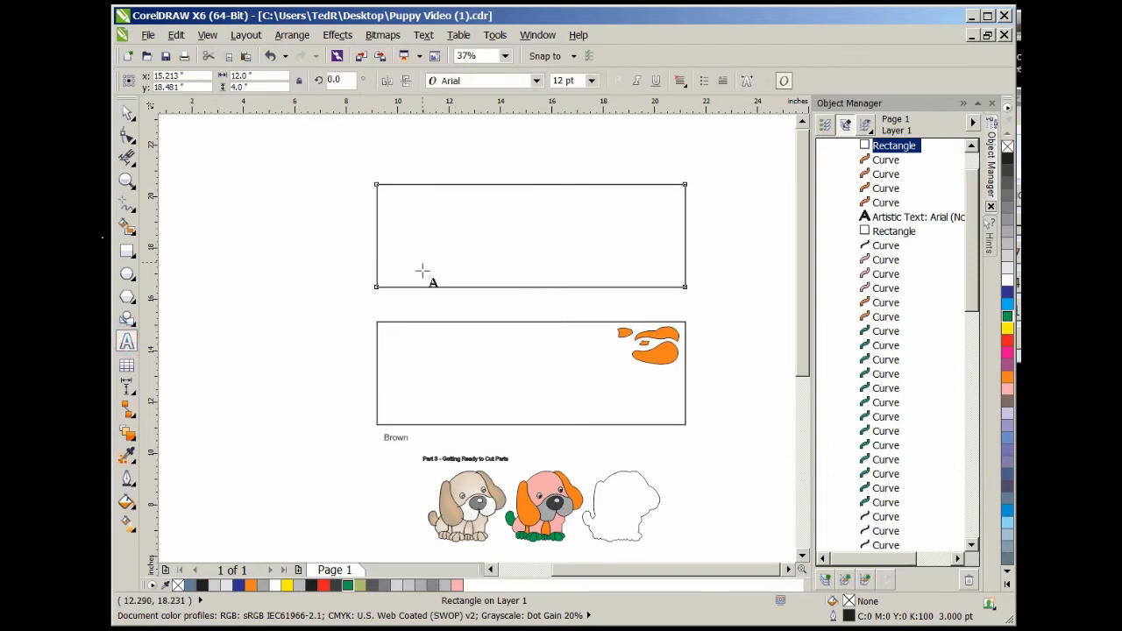
click(385, 299)
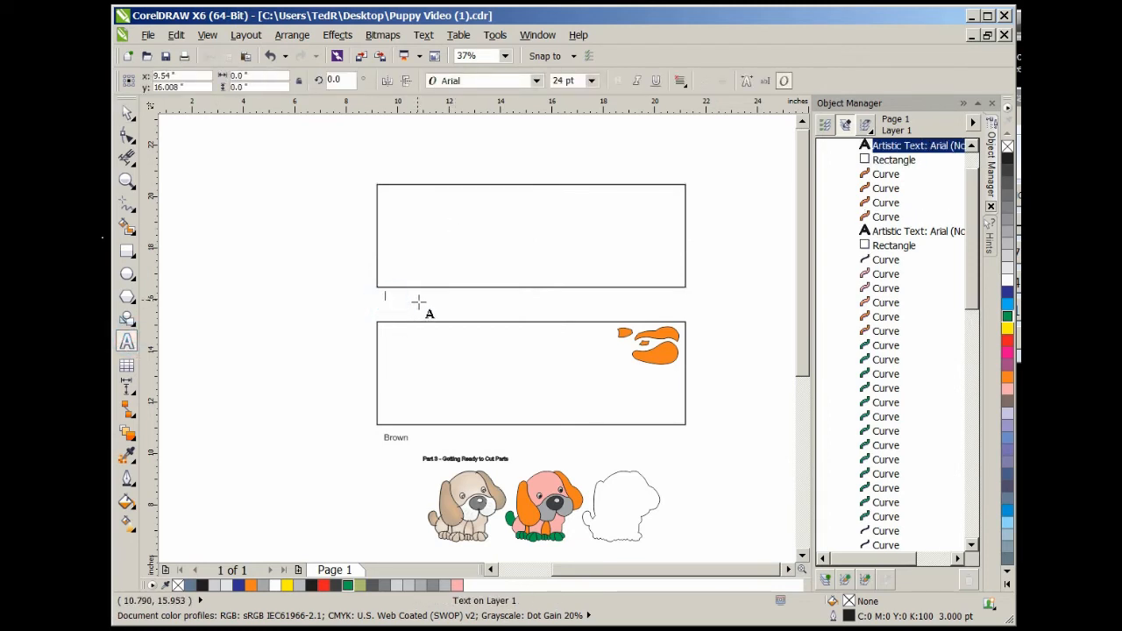
text(Pink)
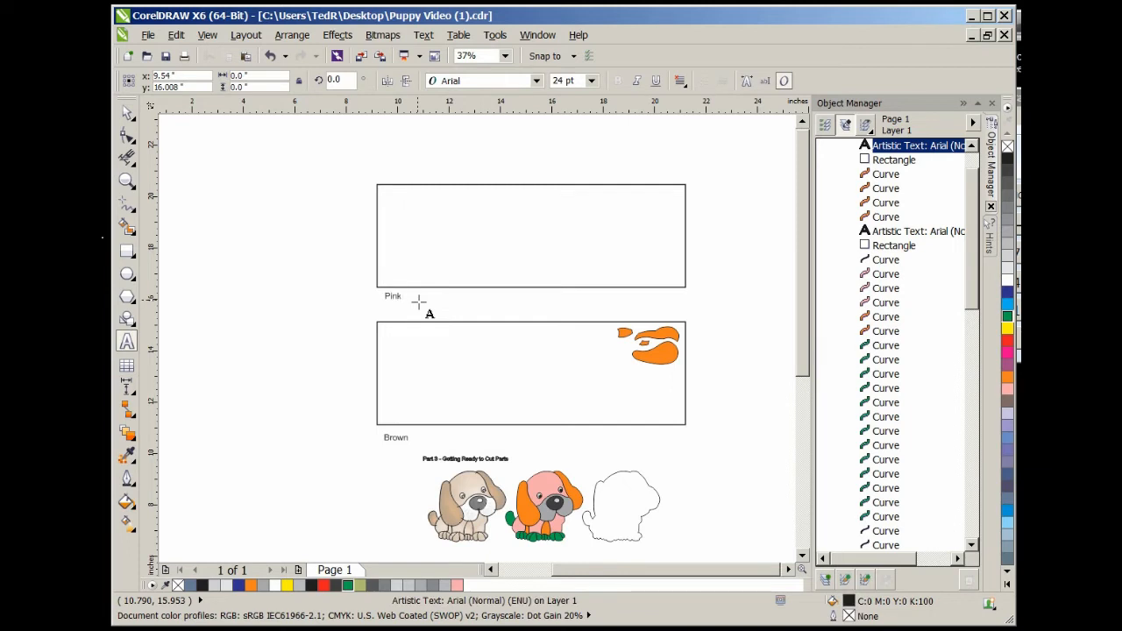
key(Escape)
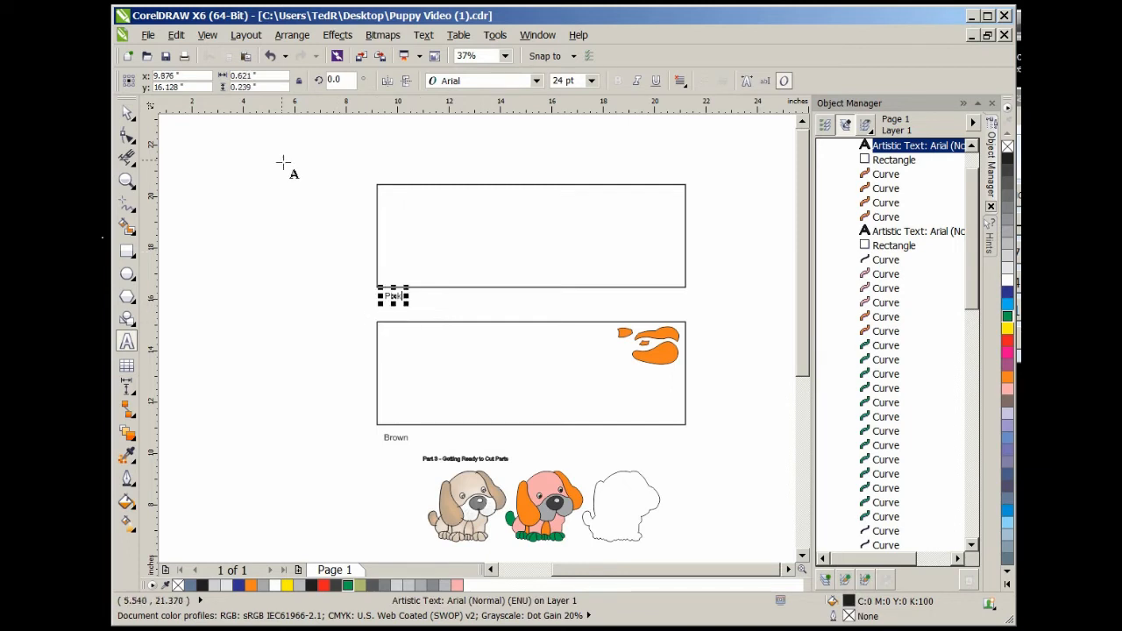
click(124, 118)
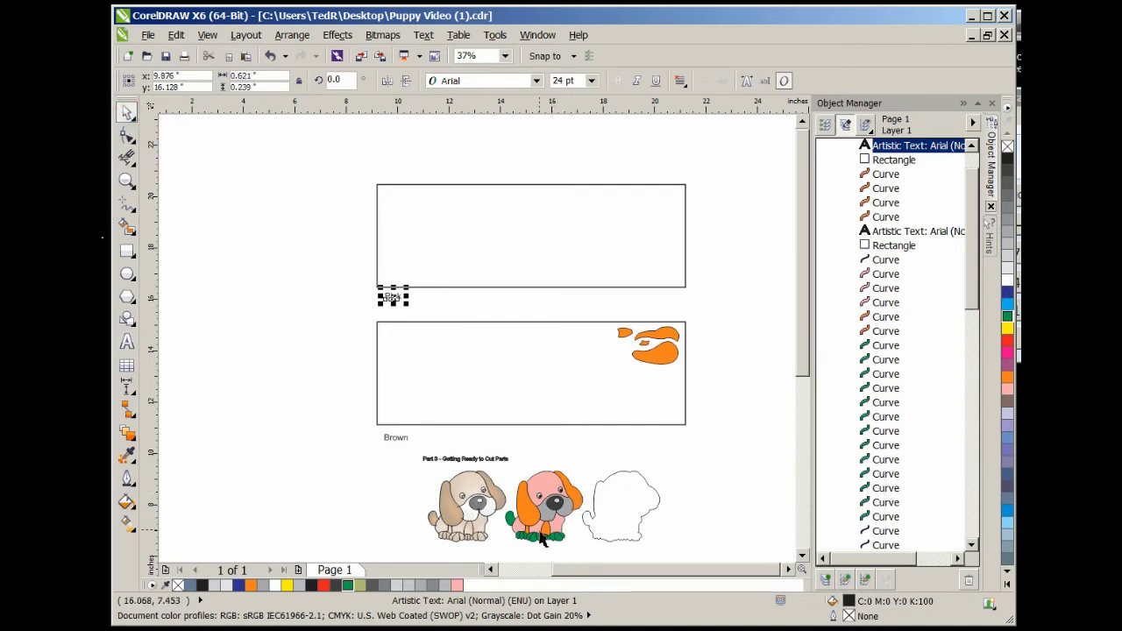
Copy the coloured puppy's three pink body pieces and pink head together into the right end of the Pink rectangle
scroll(542, 541, up, 2)
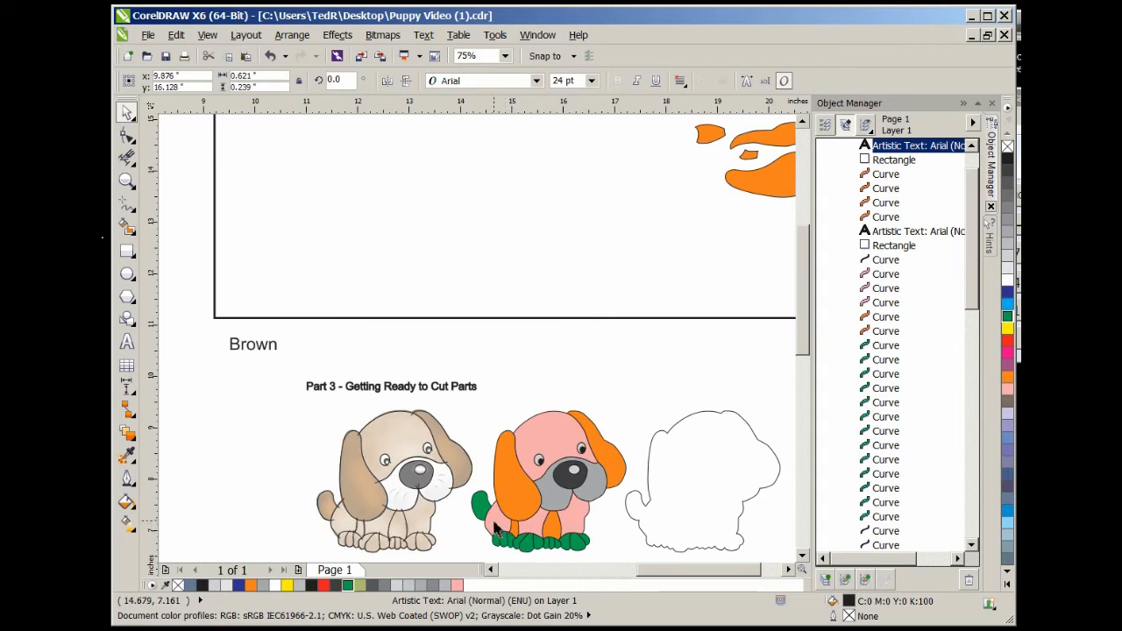
click(497, 524)
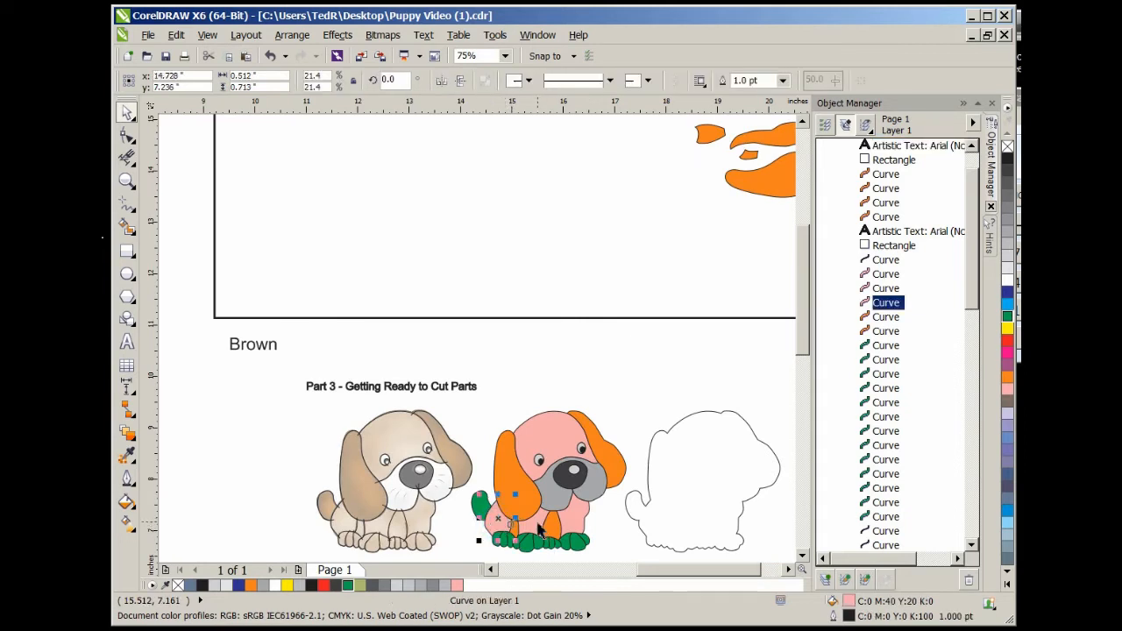
shift+click(539, 526)
shift+click(568, 519)
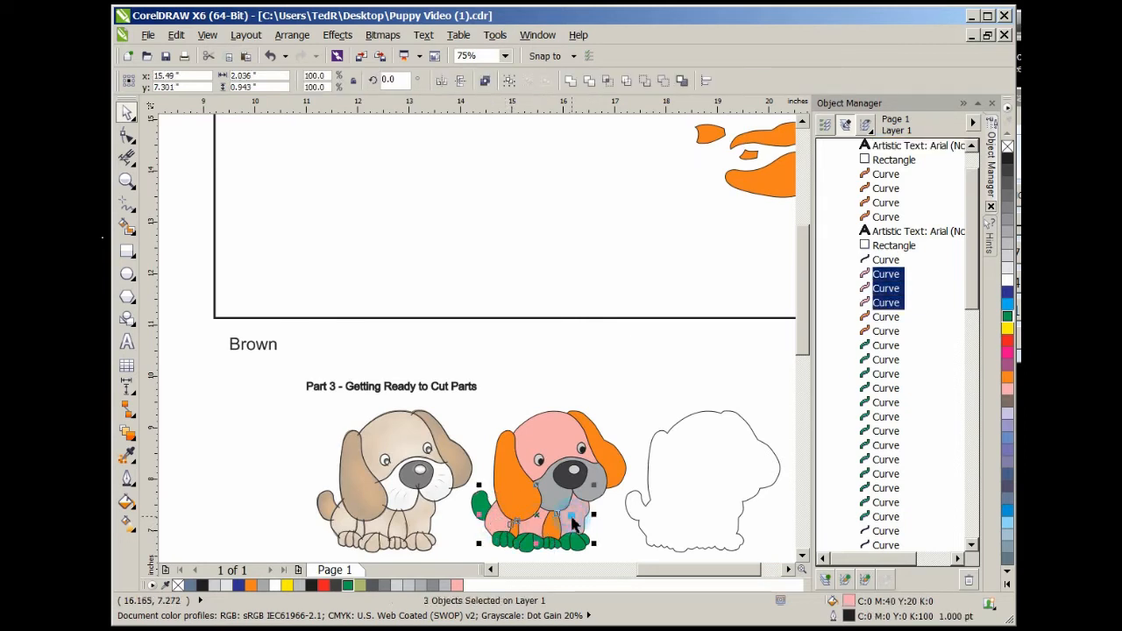
shift+click(554, 444)
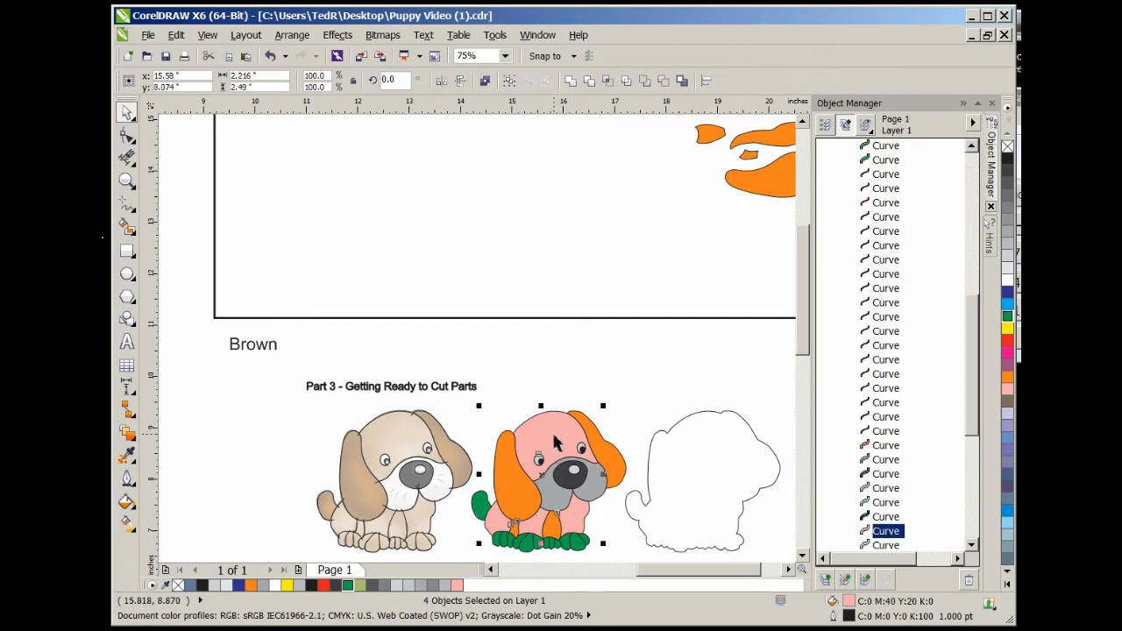
scroll(554, 443, down, 1)
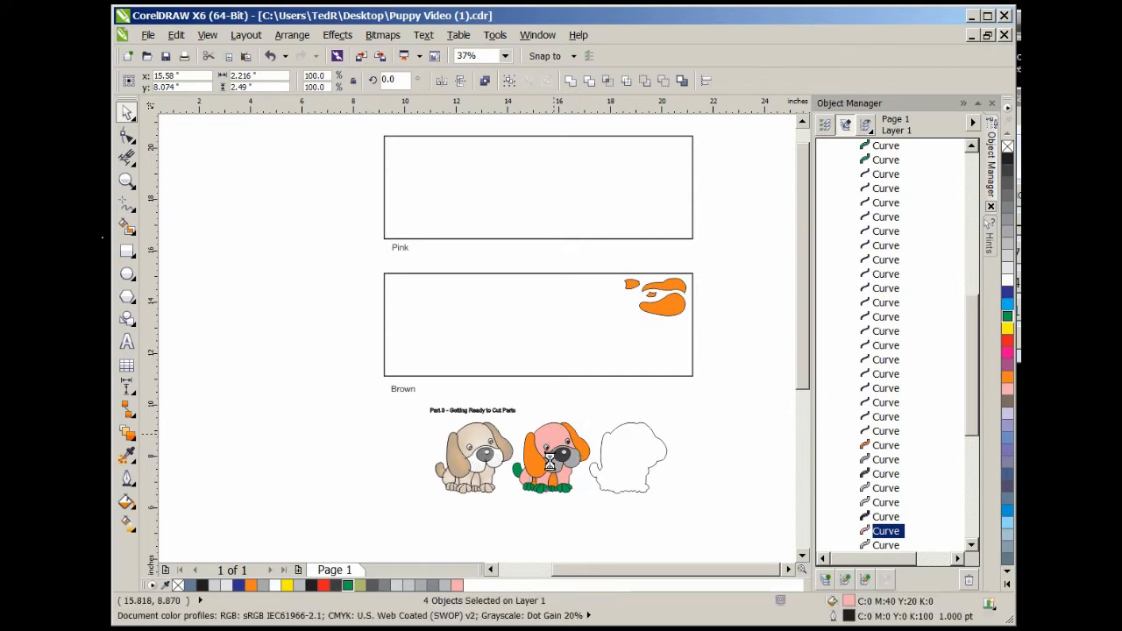
drag(553, 465, 650, 181)
click(720, 122)
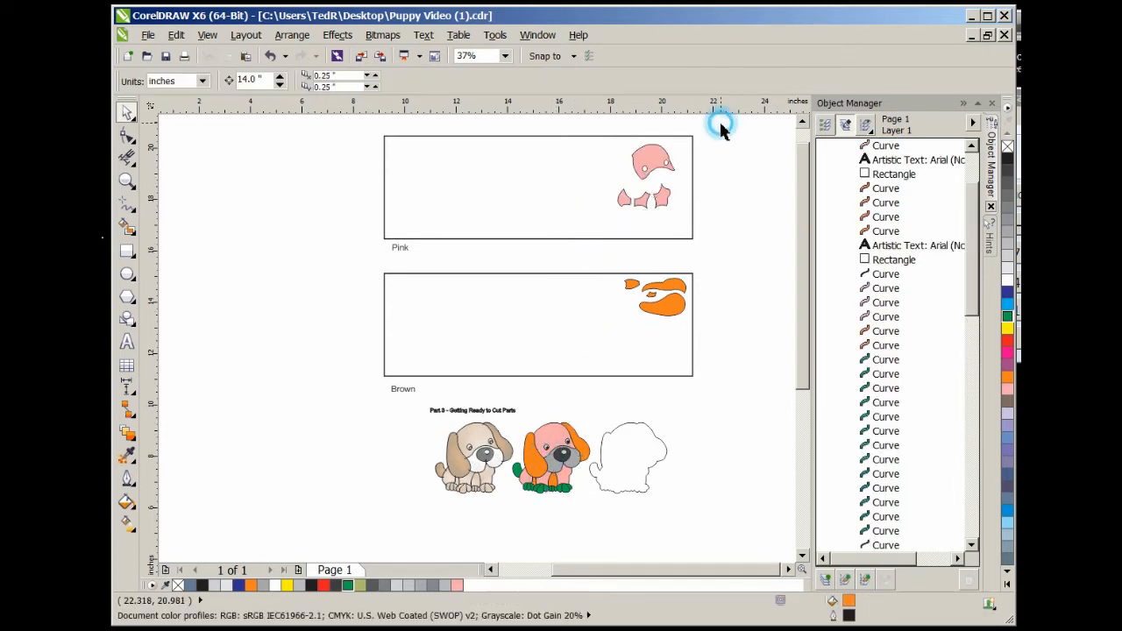
Rotate the pink head to about 247.3 degrees and place it close to the Pink rectangle's upper-right corner
scroll(721, 123, up, 2)
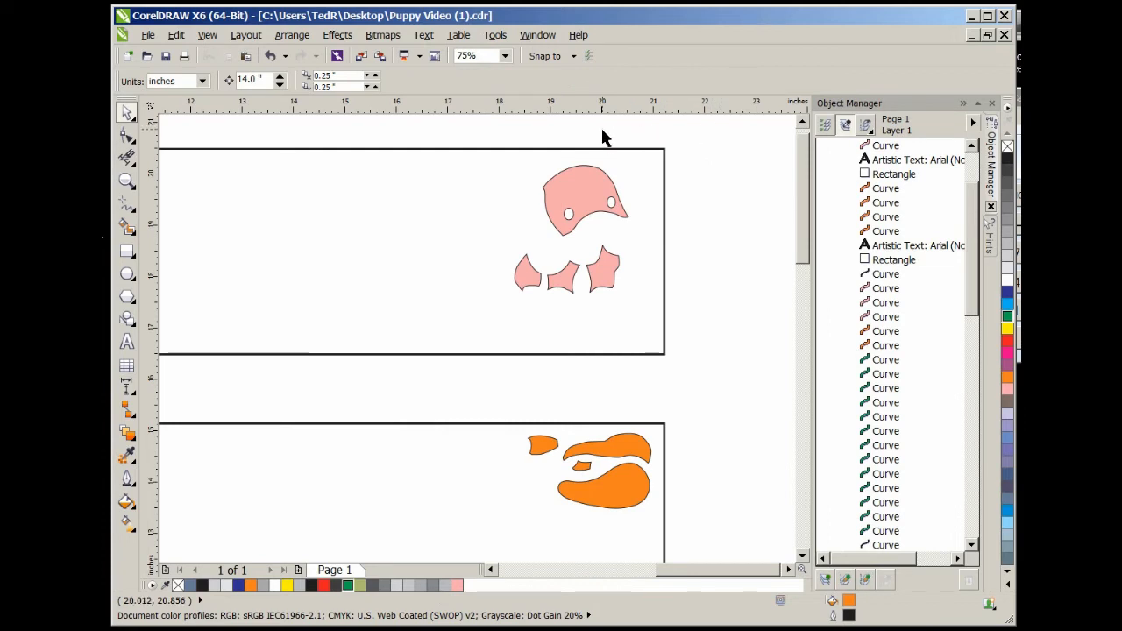
scroll(603, 137, up, 1)
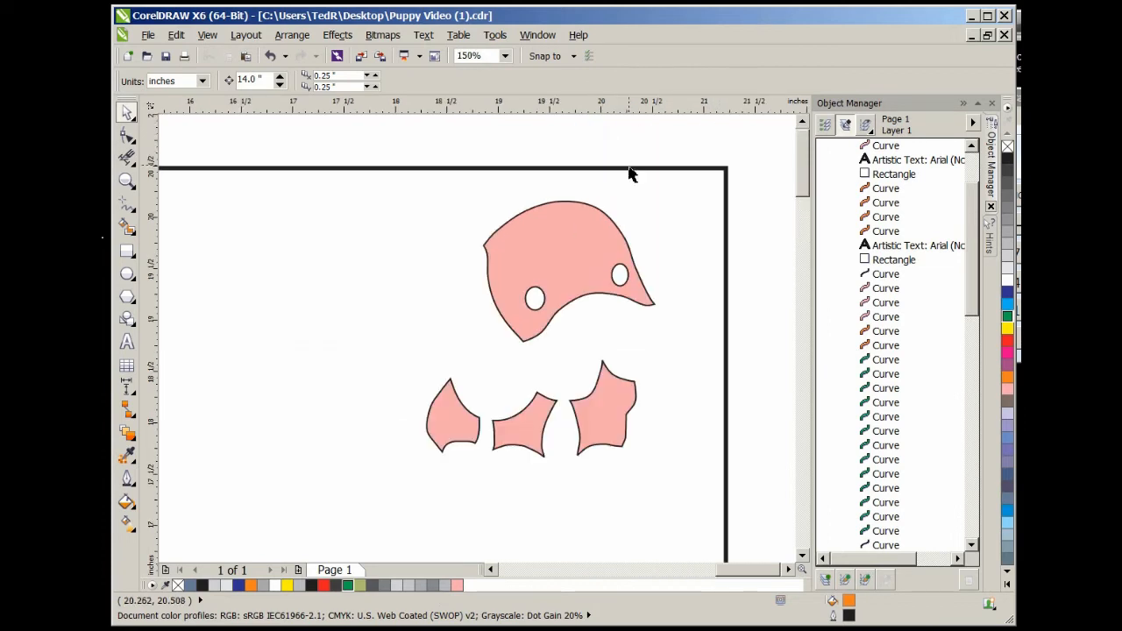
click(569, 261)
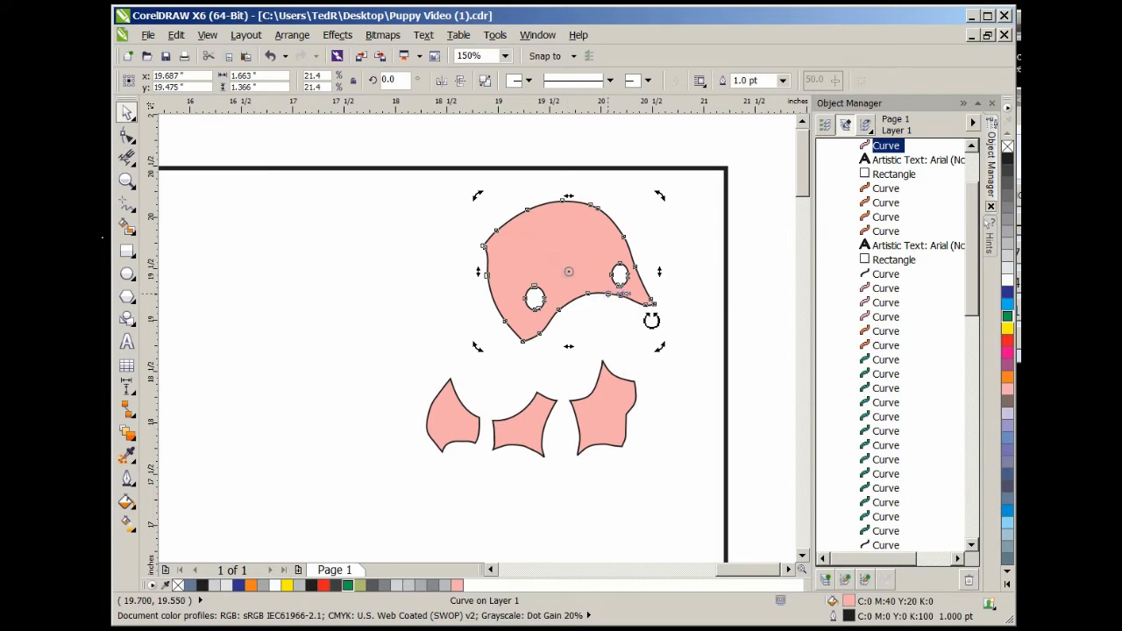
drag(660, 350, 470, 332)
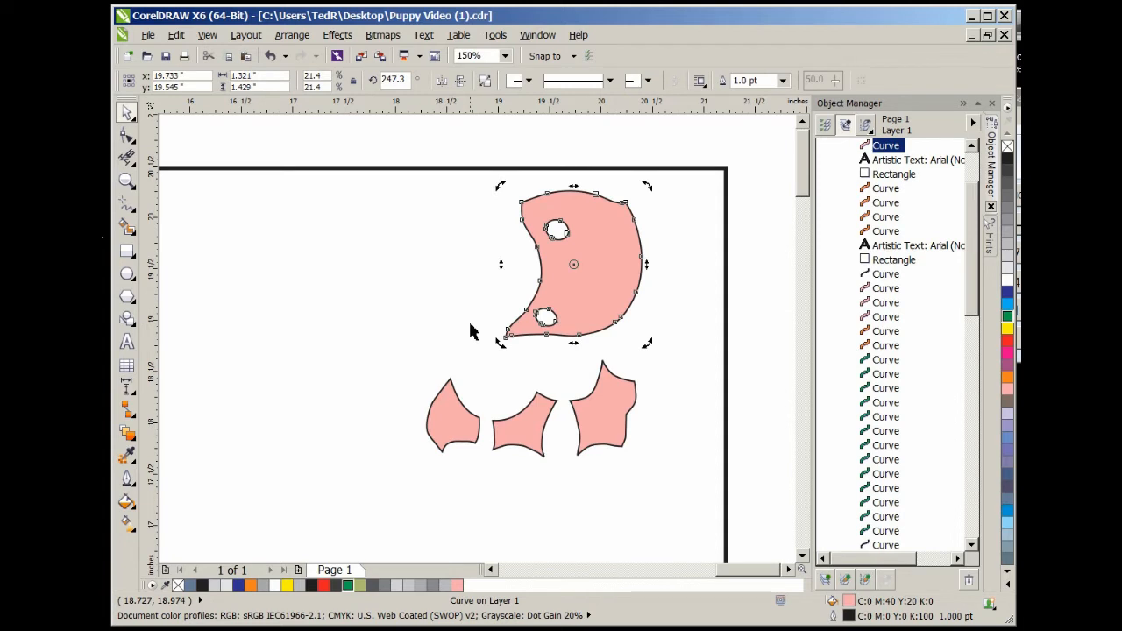
click(581, 268)
drag(581, 268, 647, 265)
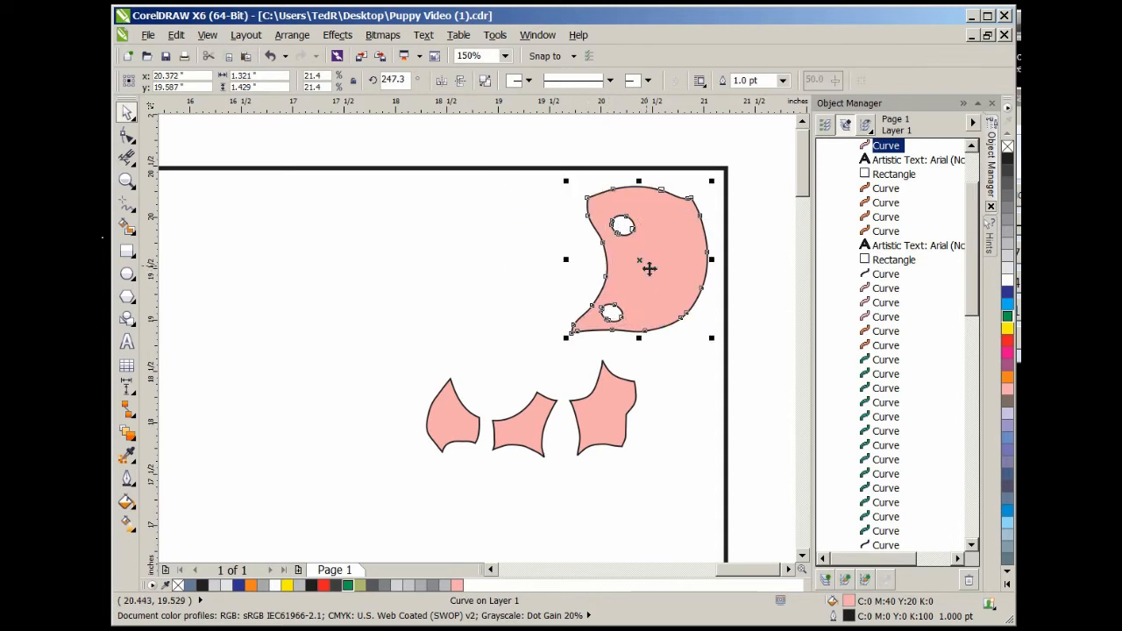
Rotate the three small pink body pieces together to about 267.8 degrees so they stand in a vertical column
scroll(642, 402, down, 4)
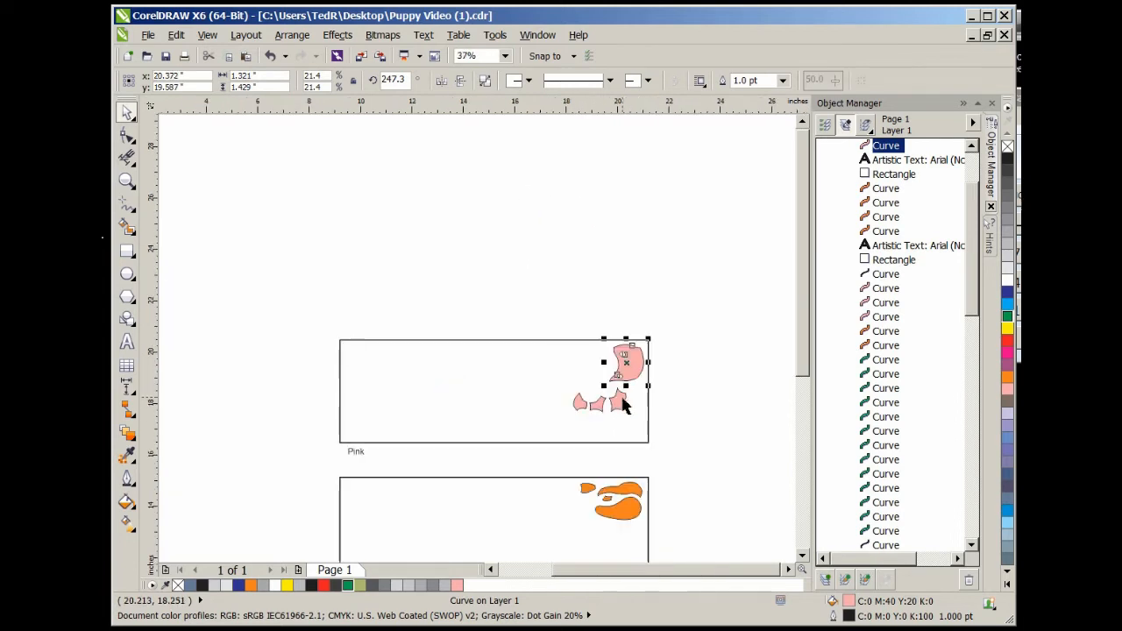
scroll(618, 414, down, 4)
scroll(593, 481, up, 4)
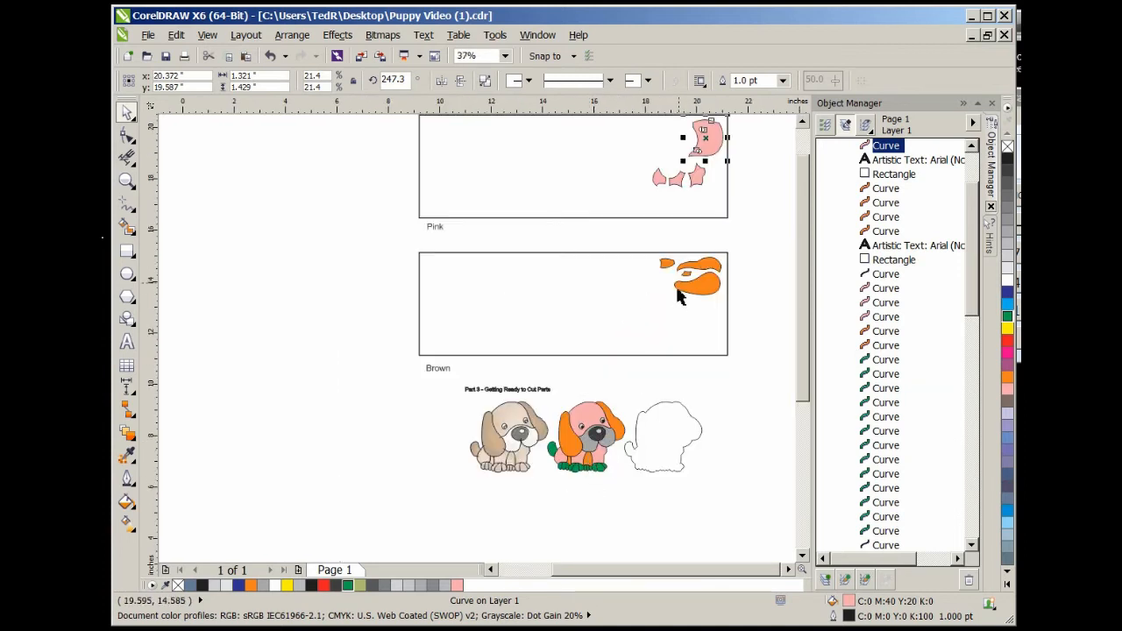
scroll(712, 151, up, 4)
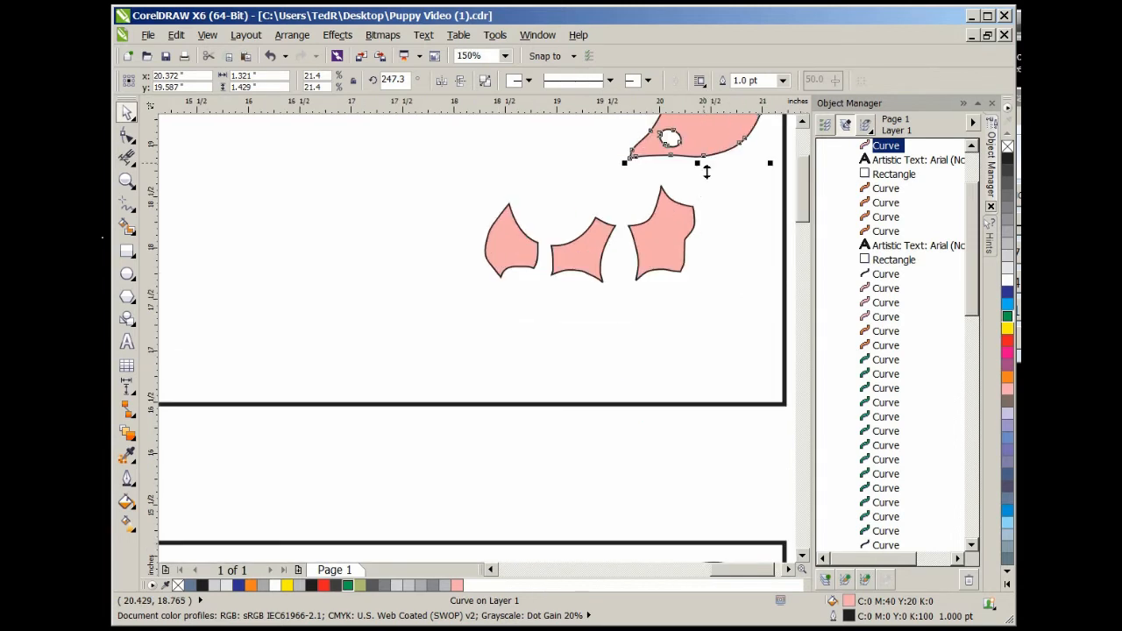
click(442, 179)
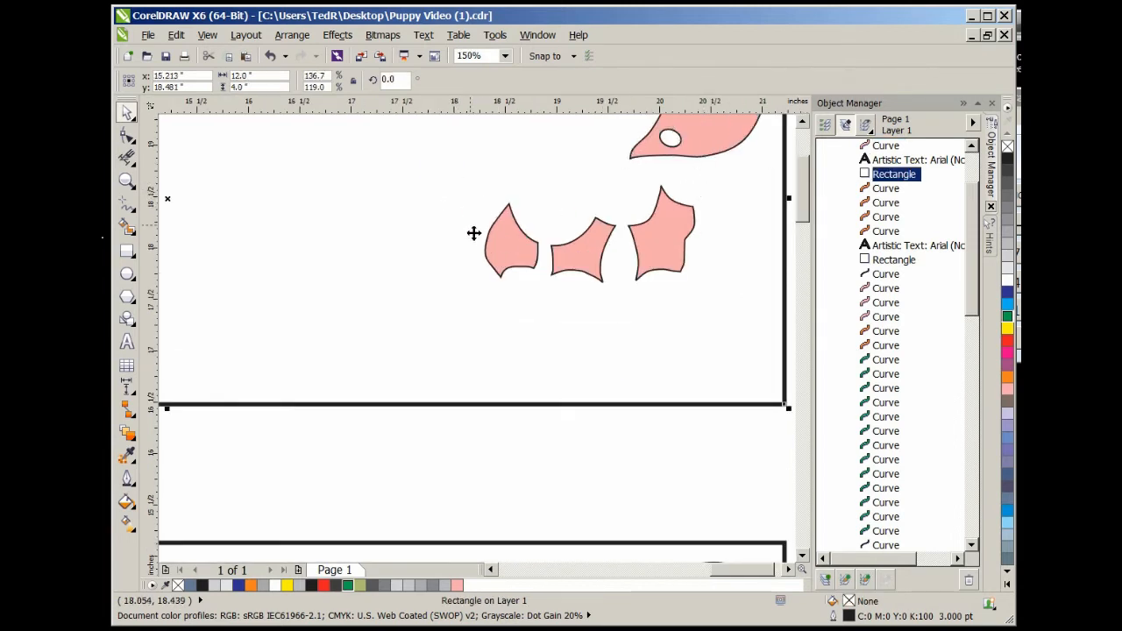
click(508, 250)
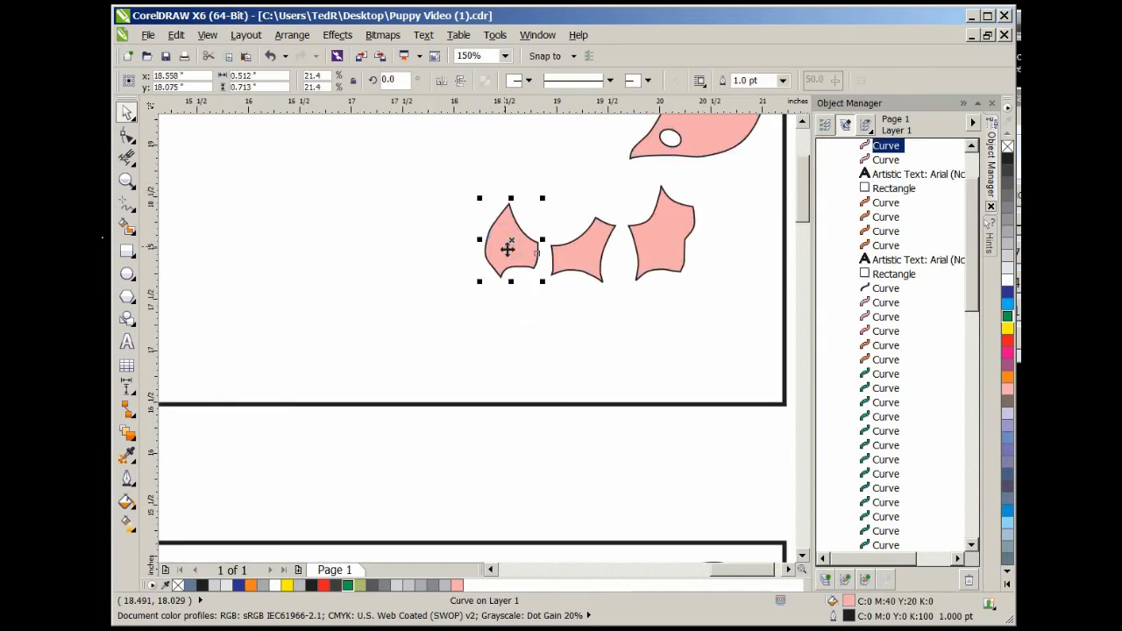
shift+click(594, 252)
shift+click(641, 239)
click(664, 239)
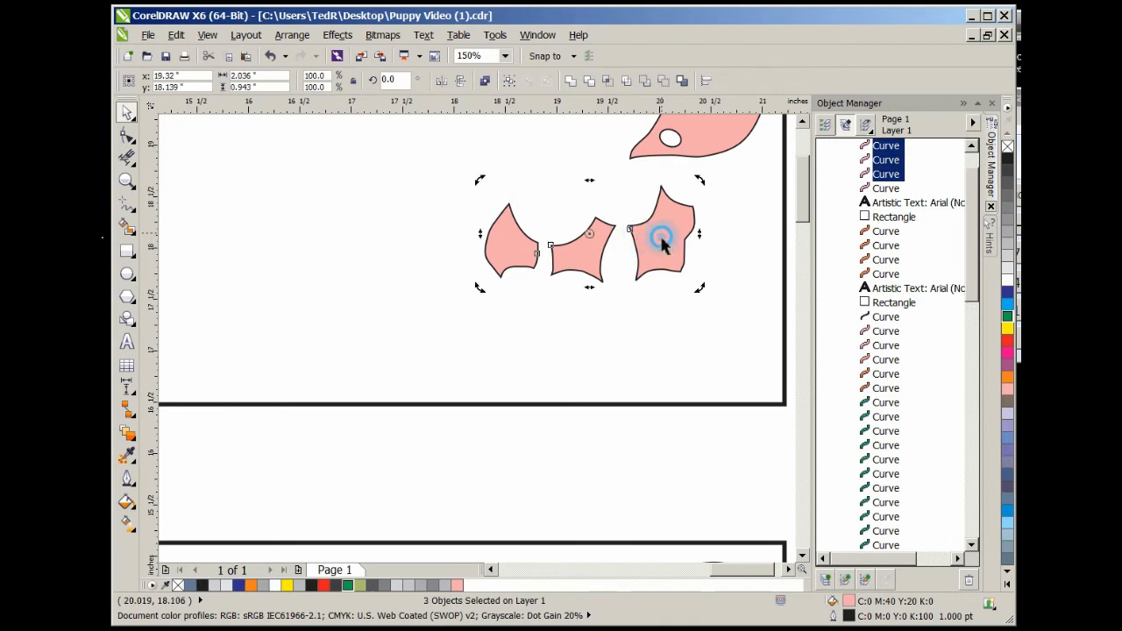
drag(702, 239, 634, 331)
scroll(653, 267, down, 2)
scroll(653, 268, up, 1)
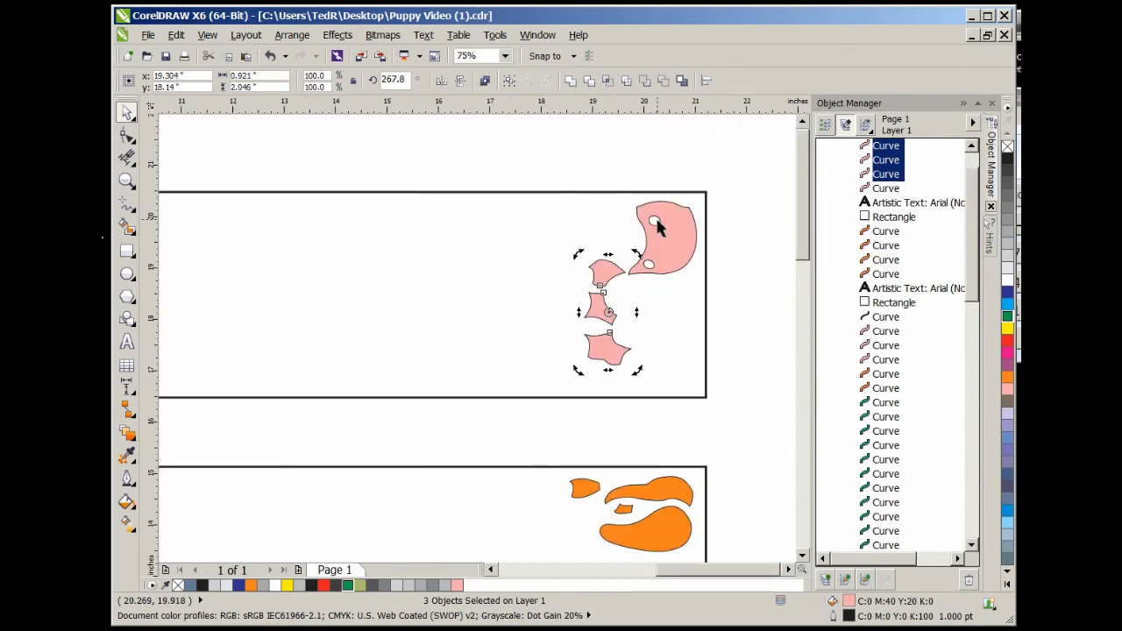
Nest the three small pink pieces one by one along the left side of the head, near the rectangle's upper edge
click(577, 167)
drag(605, 274, 609, 217)
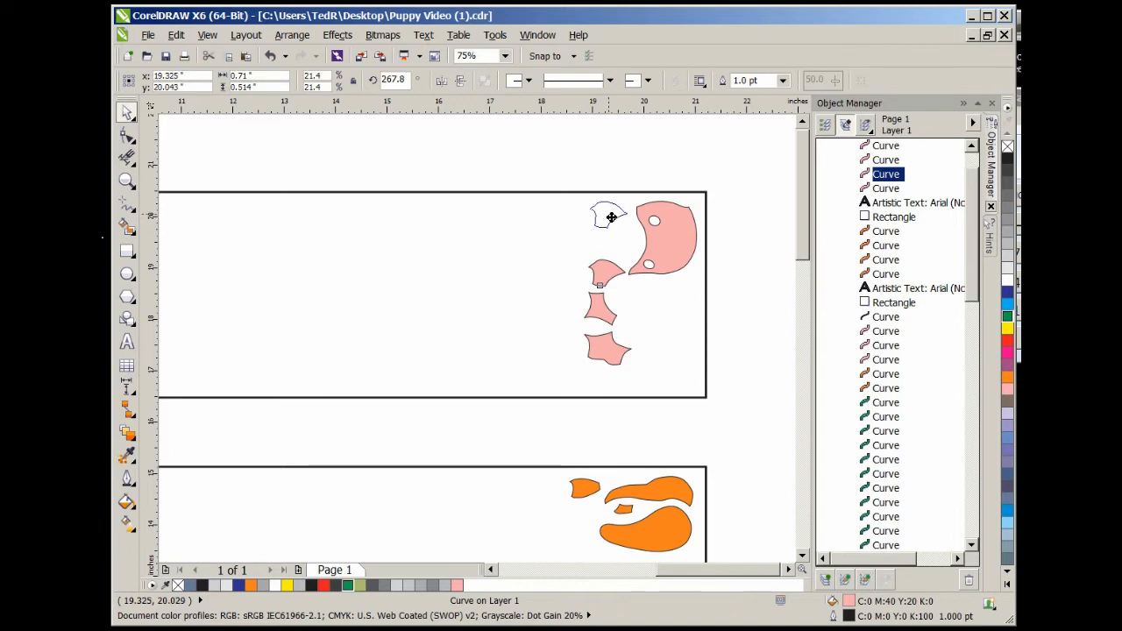
drag(597, 316, 575, 232)
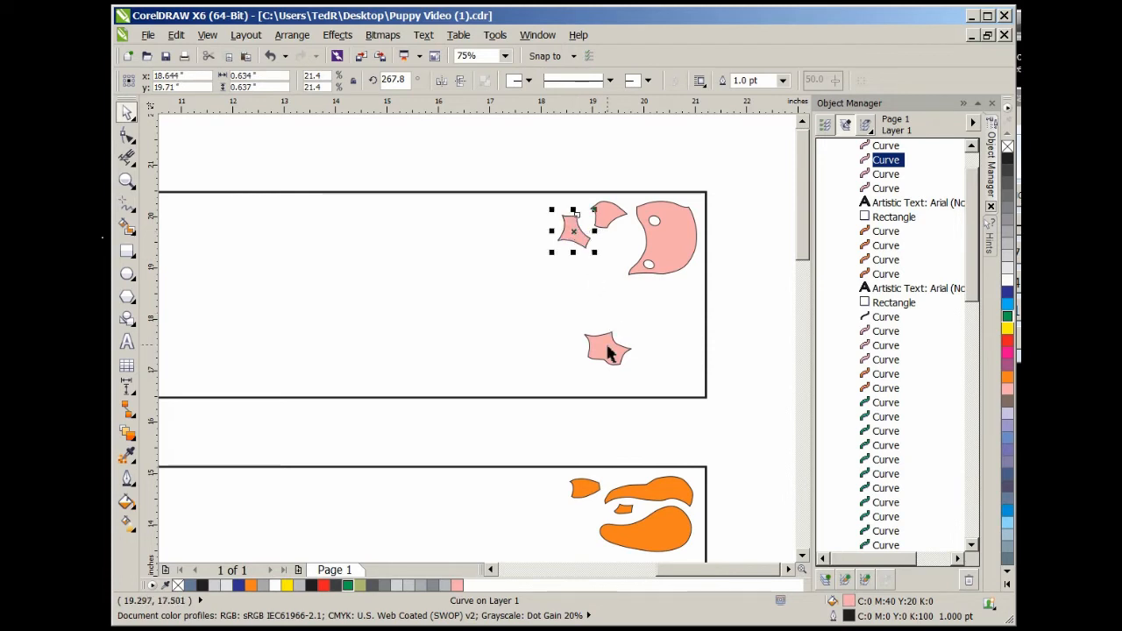
drag(608, 347, 621, 251)
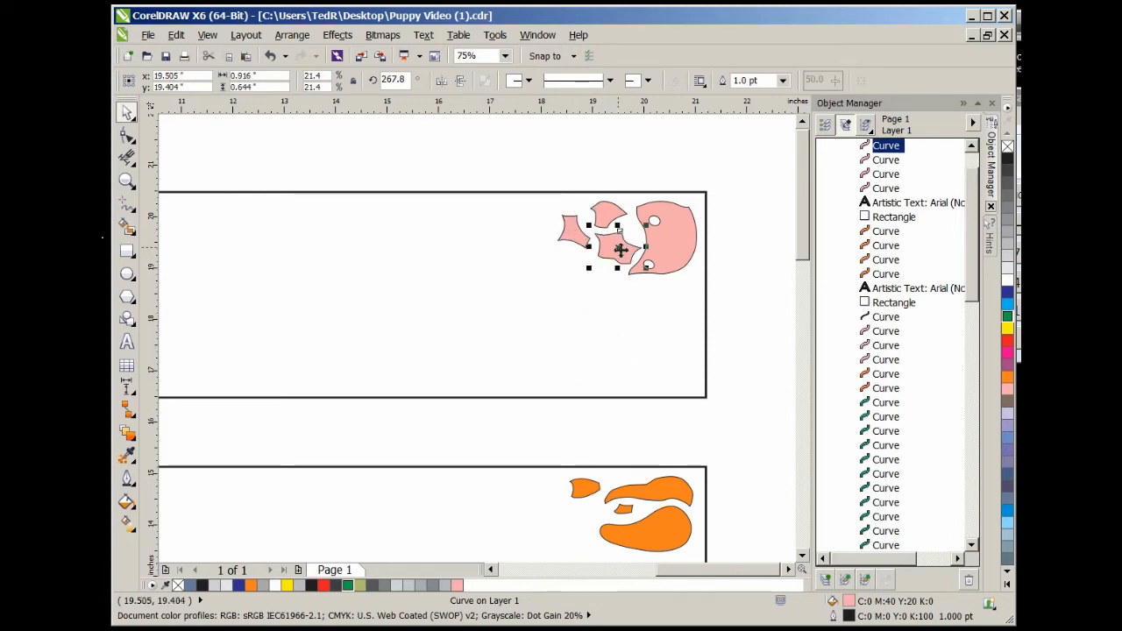
Shift the leftmost pink piece and the star-shaped piece slightly left to leave gaps between the nested parts
scroll(620, 253, up, 2)
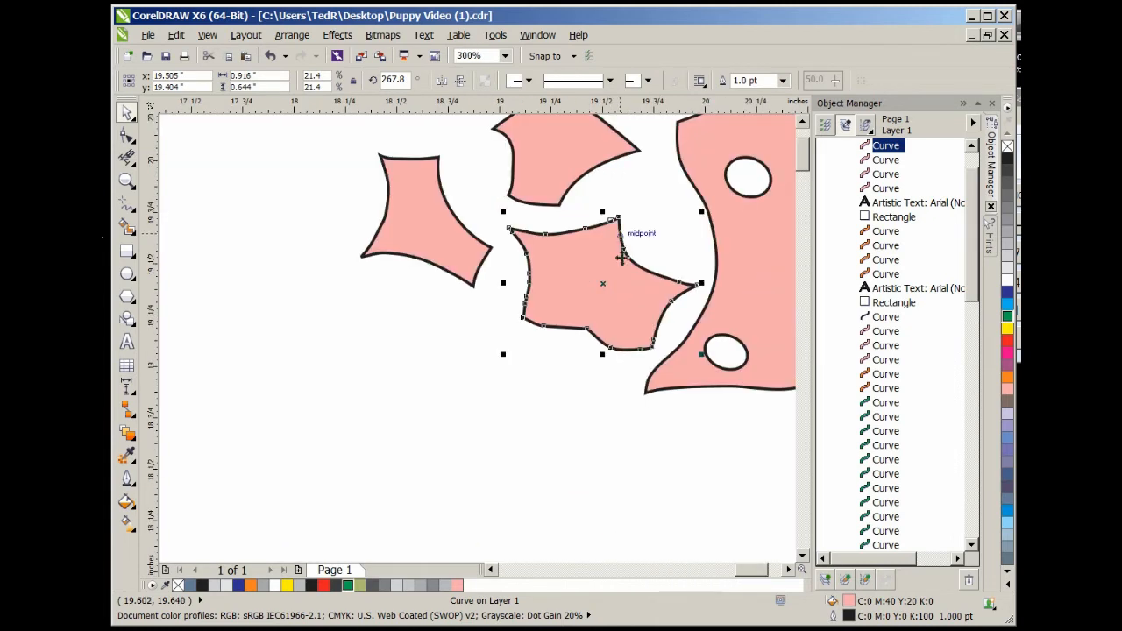
click(433, 230)
drag(429, 225, 400, 222)
click(592, 280)
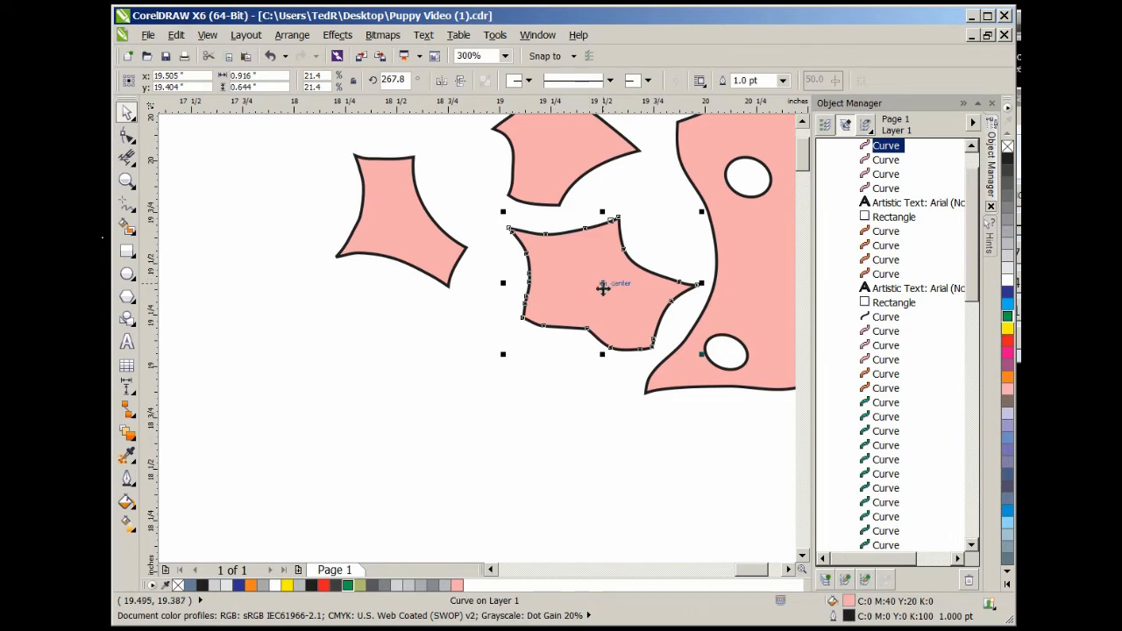
drag(608, 278, 591, 286)
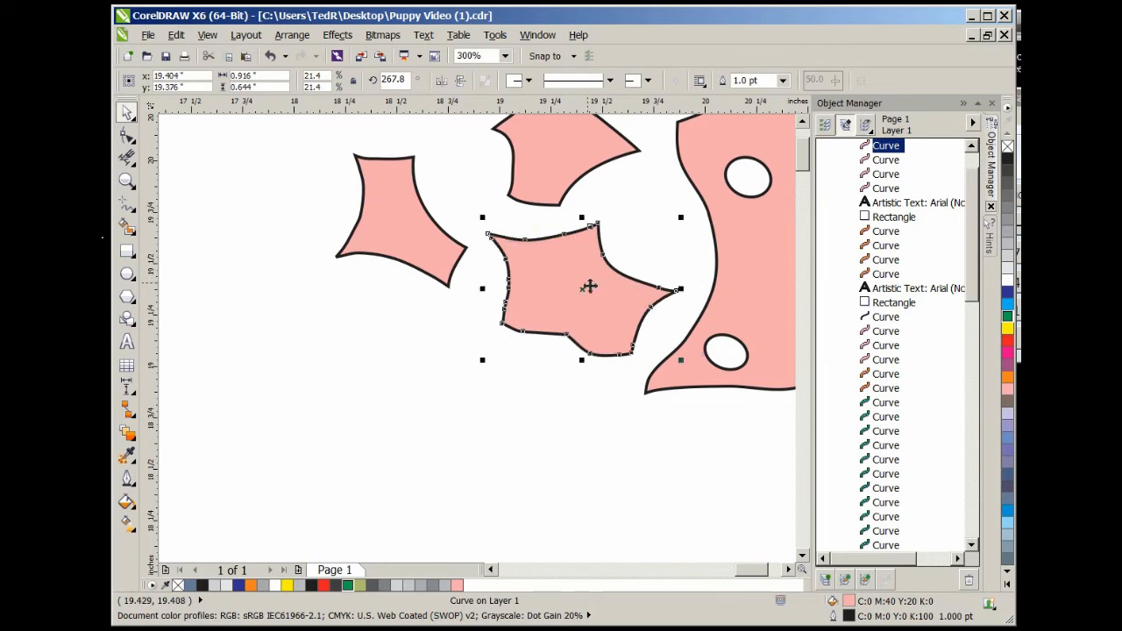
scroll(591, 287, down, 2)
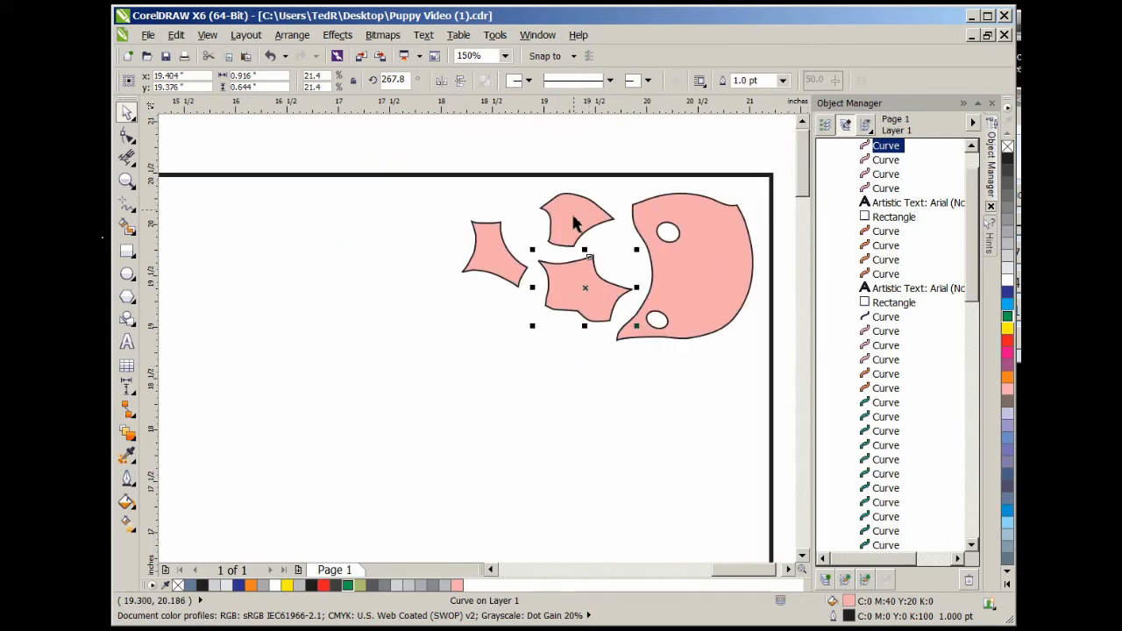
scroll(588, 321, down, 3)
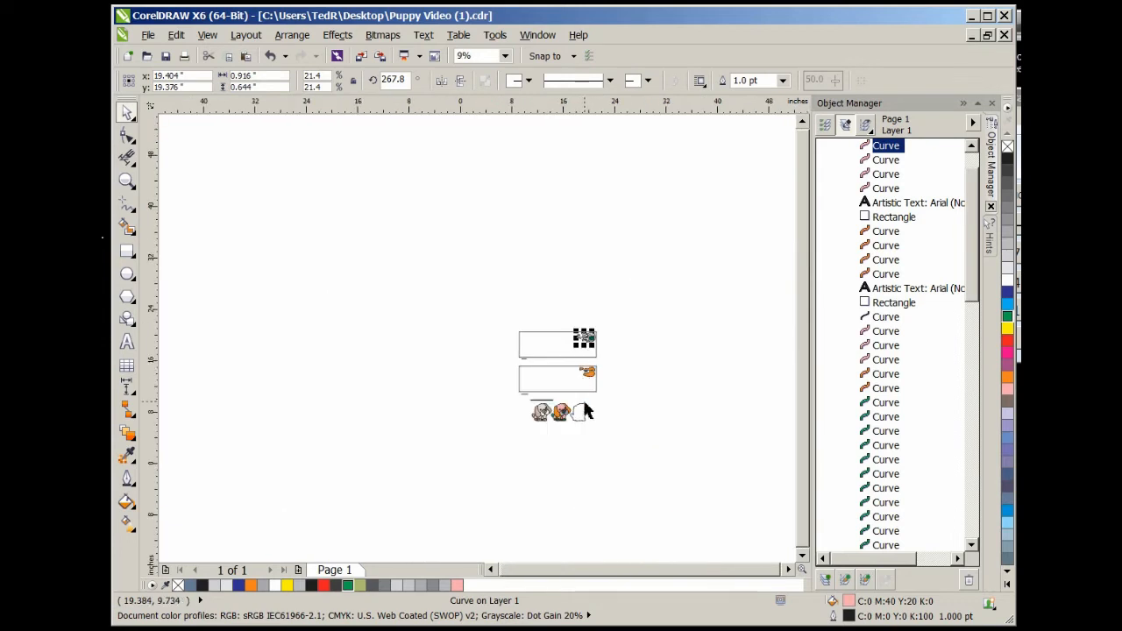
scroll(584, 412, up, 3)
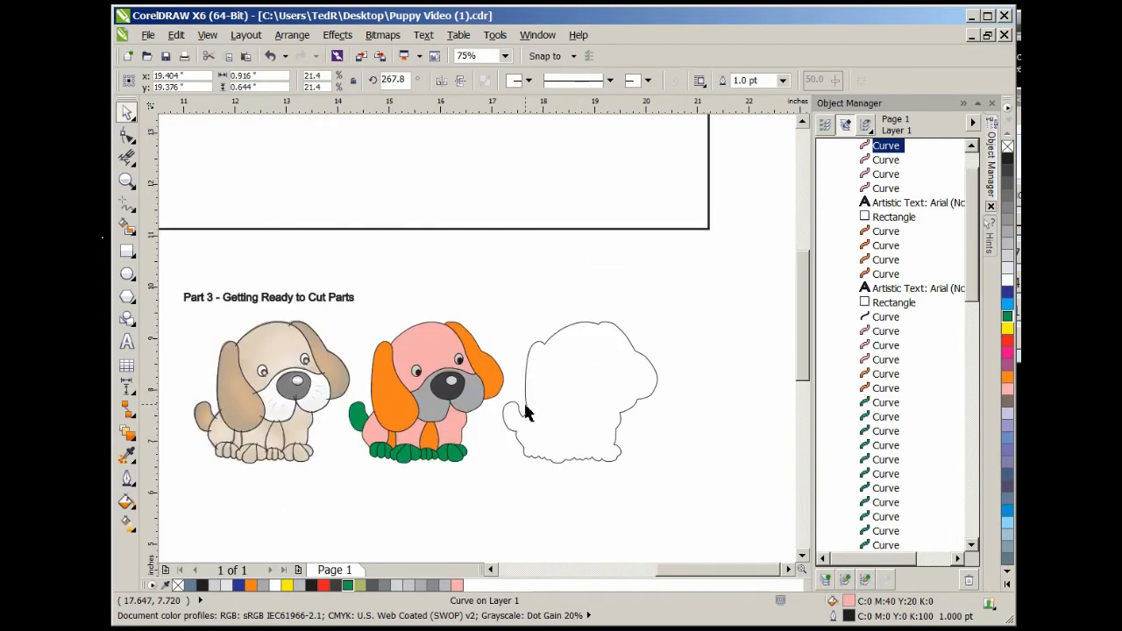
scroll(525, 408, down, 3)
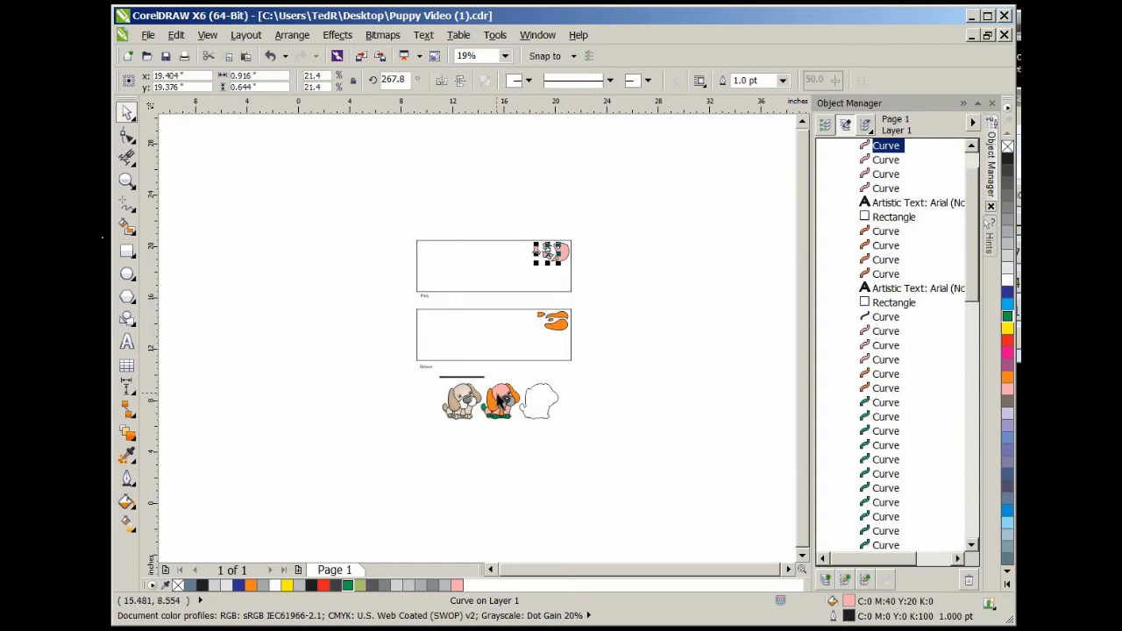
scroll(503, 401, up, 3)
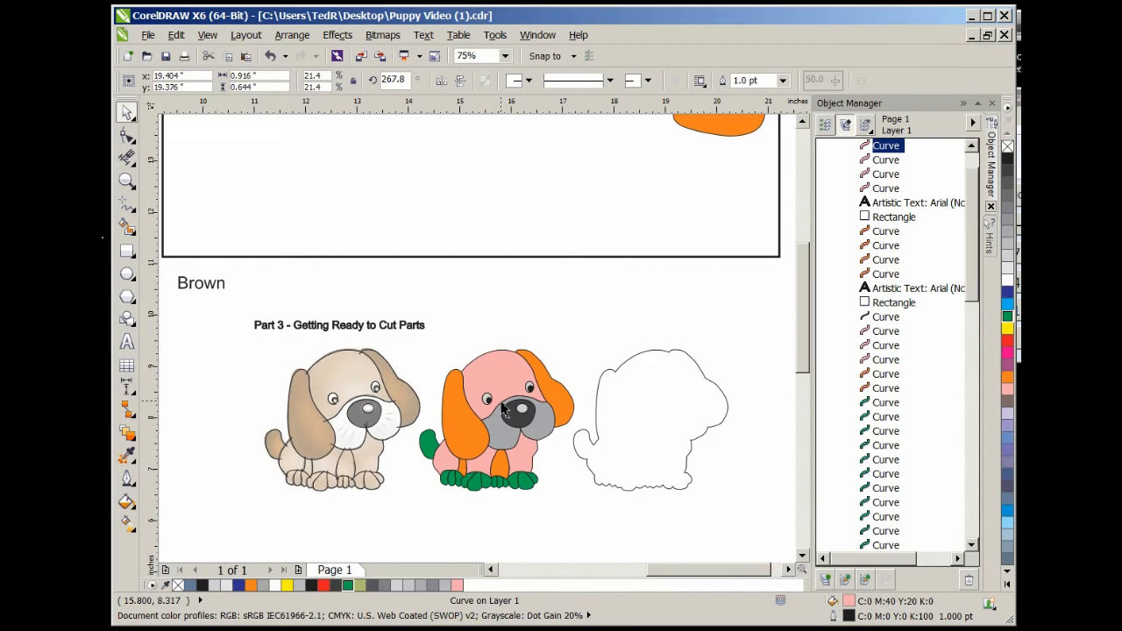
scroll(504, 408, down, 2)
click(771, 182)
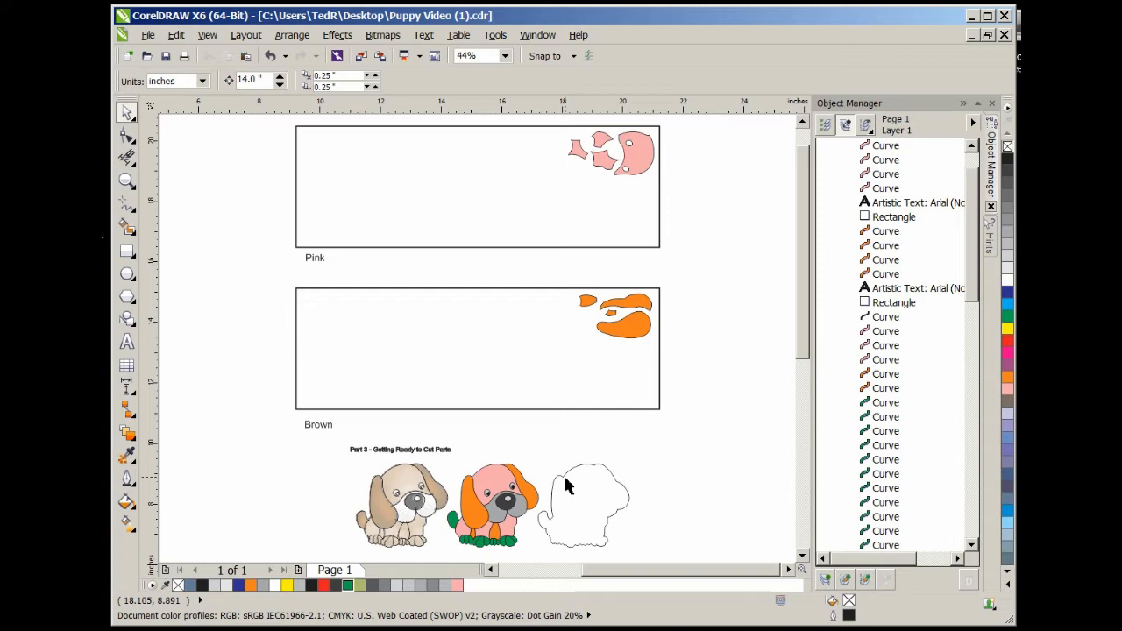
Draw a rectangle beside the puppy outline and set its size to 7 inches wide by 5 inches high
scroll(633, 508, down, 3)
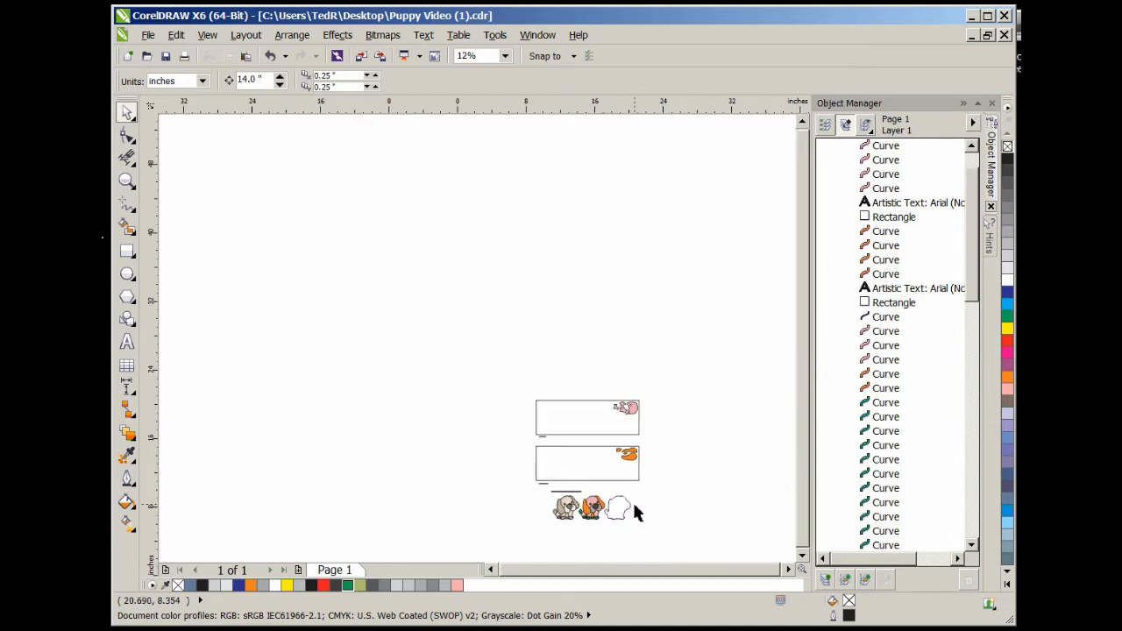
scroll(635, 526, up, 4)
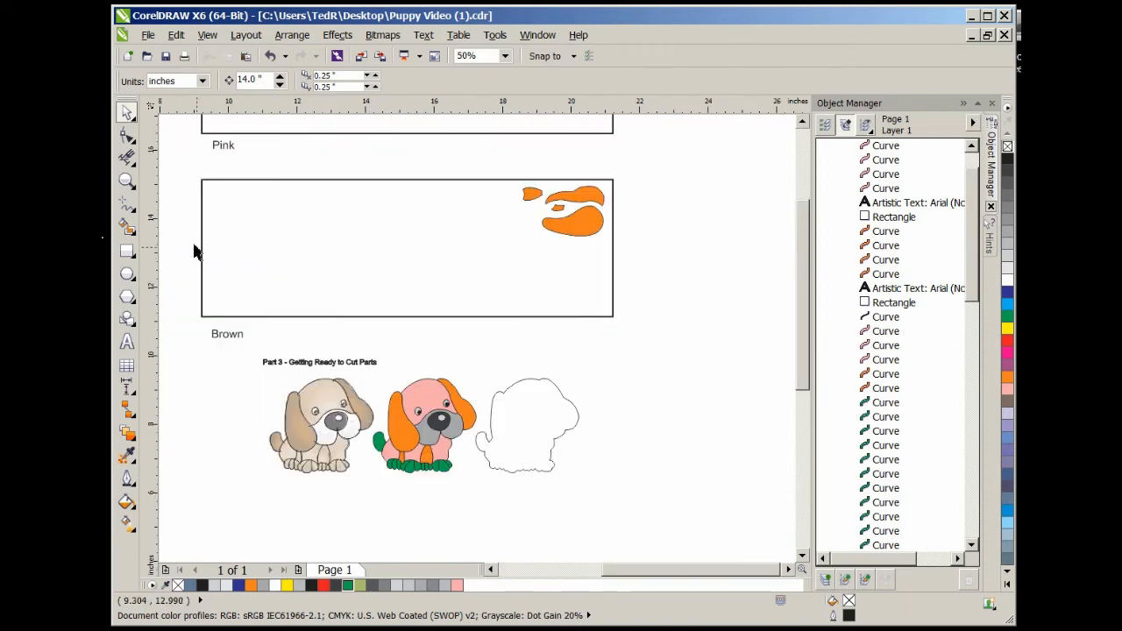
click(127, 251)
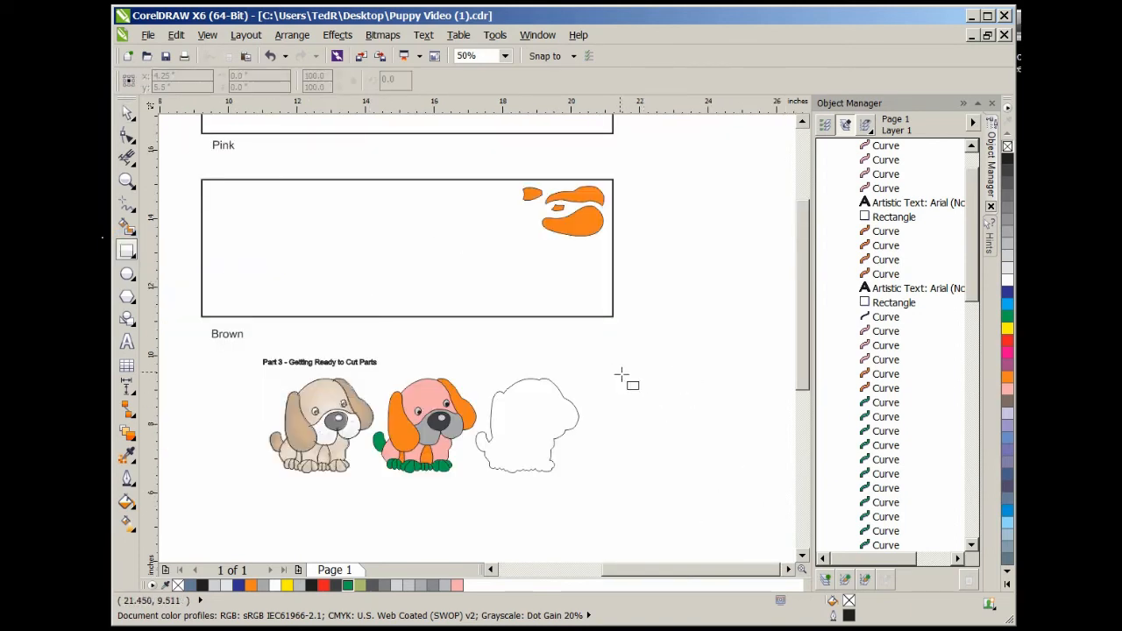
drag(617, 370, 767, 481)
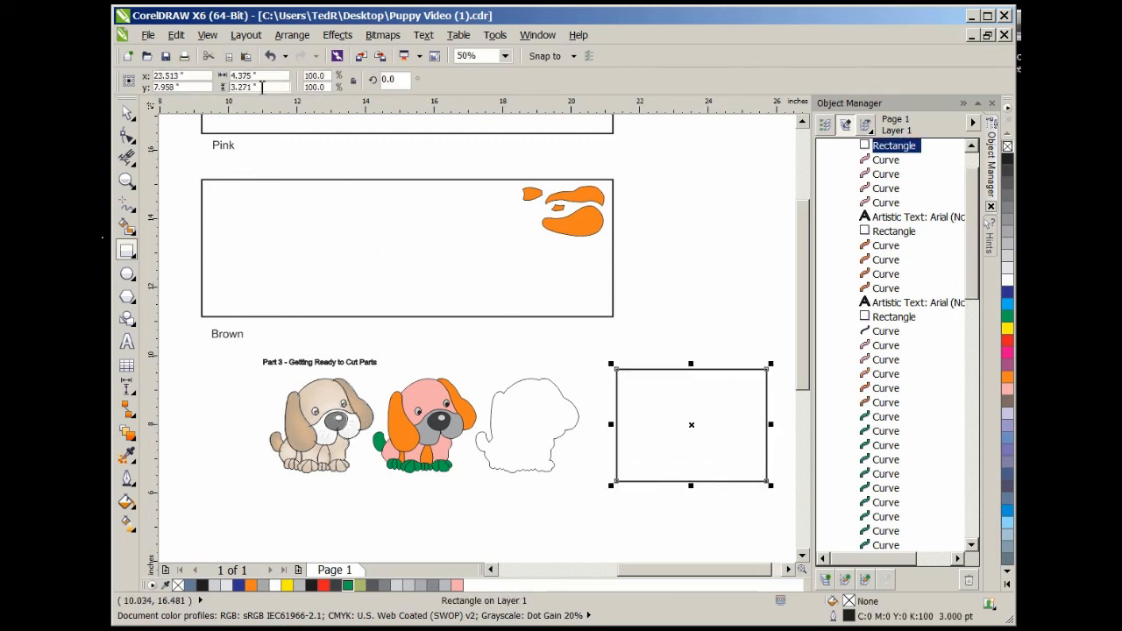
click(246, 76)
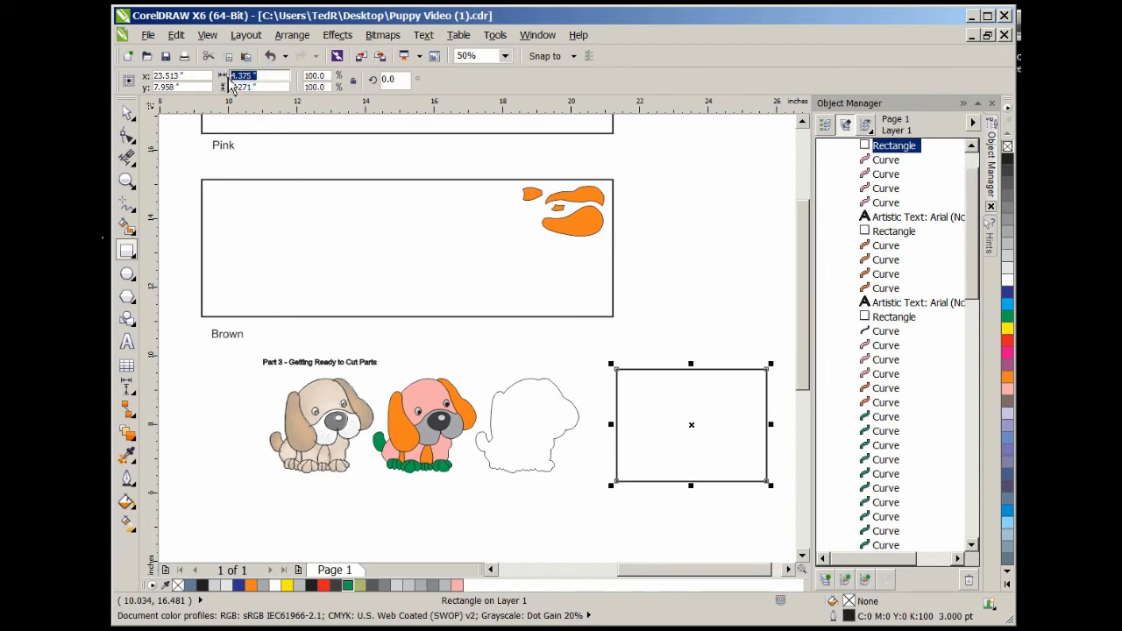
text(7)
click(263, 83)
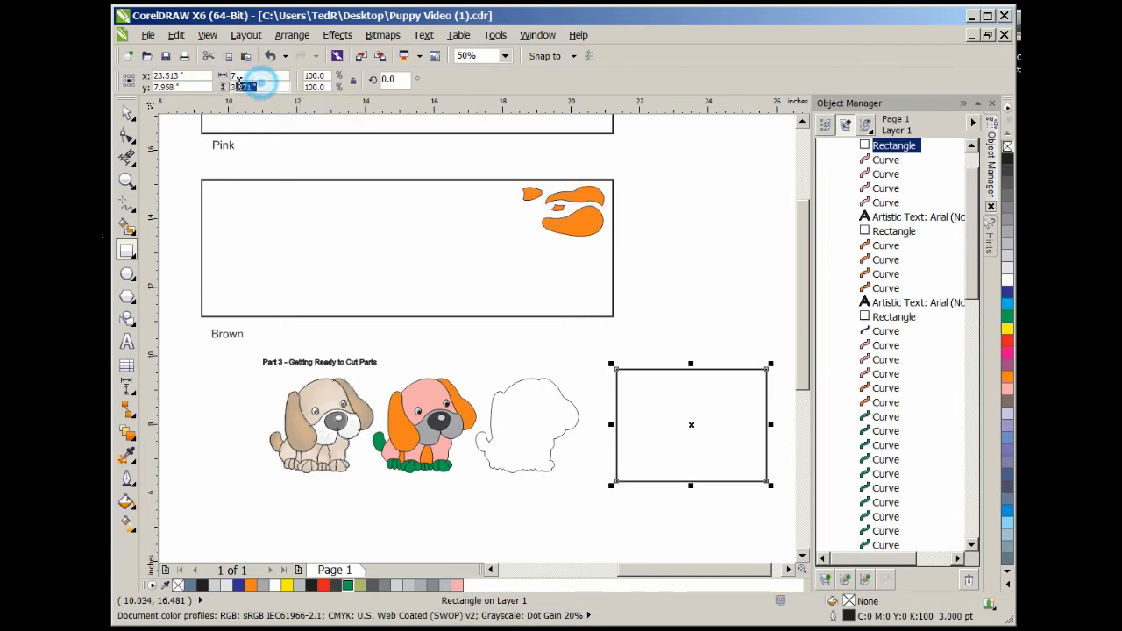
text(5)
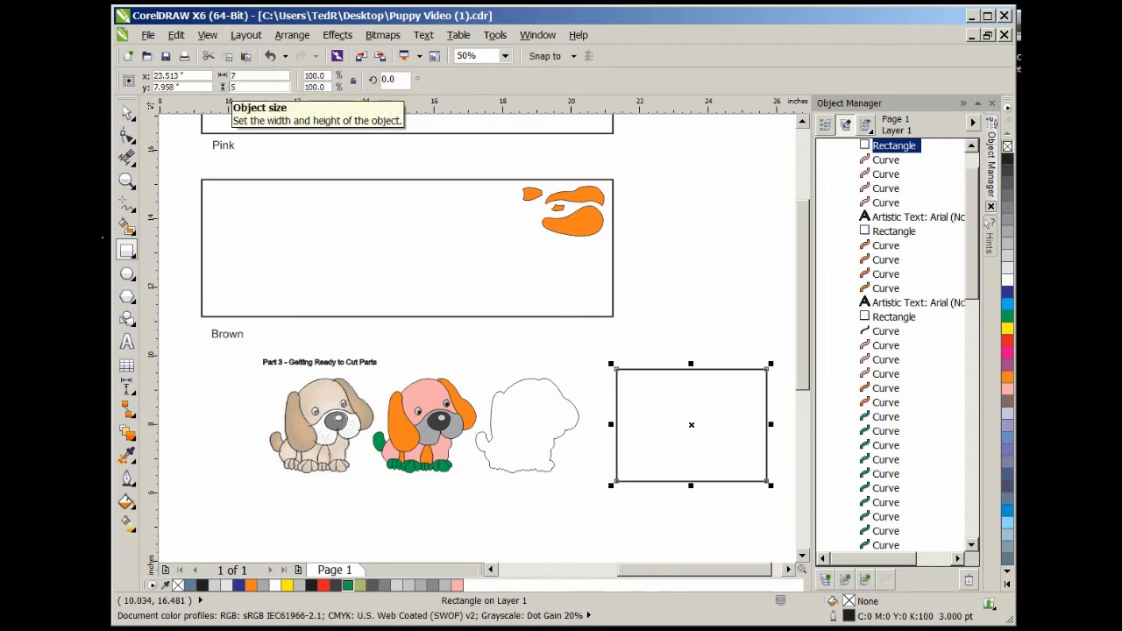
key(Return)
Move the 7 by 5 inch rectangle to the right so it clears the puppy outline
scroll(388, 232, down, 3)
scroll(390, 228, up, 3)
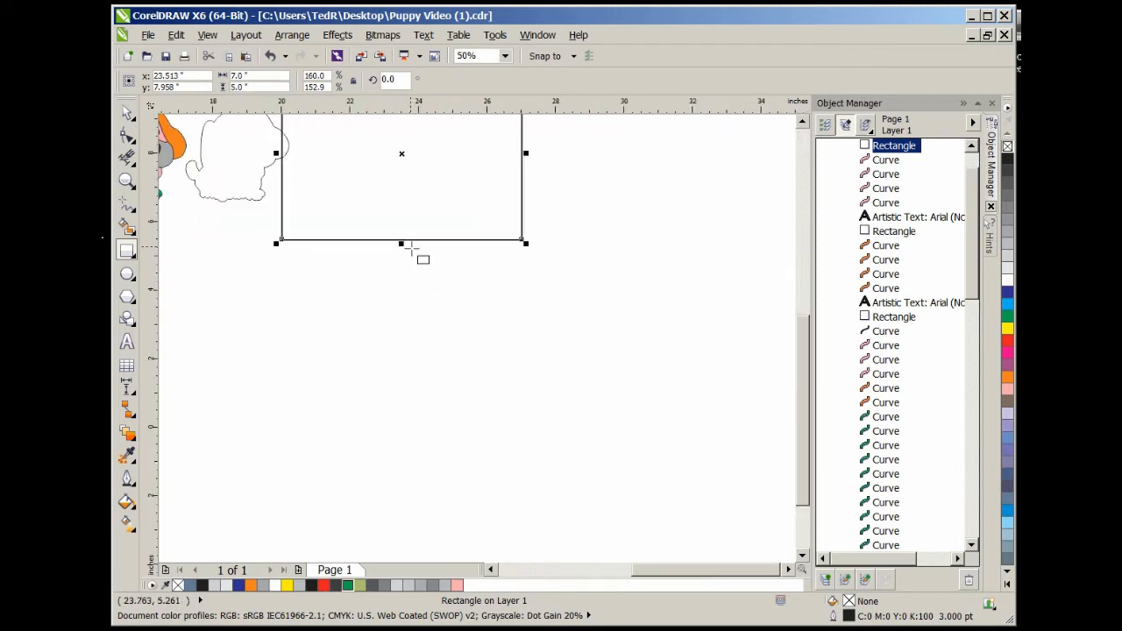
scroll(396, 196, down, 1)
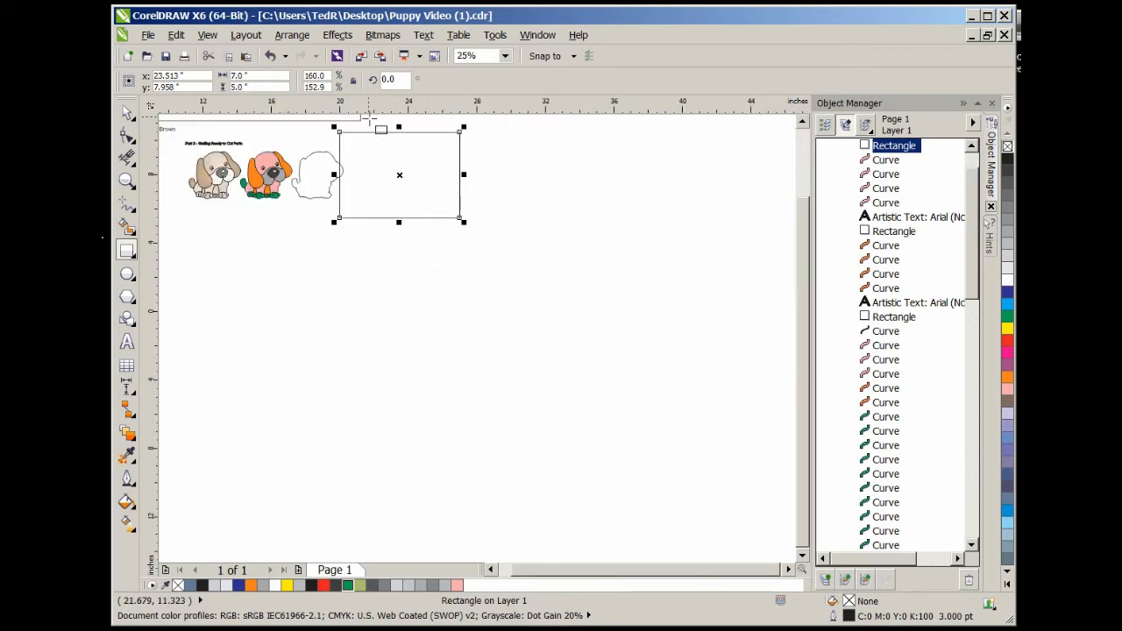
scroll(368, 126, up, 1)
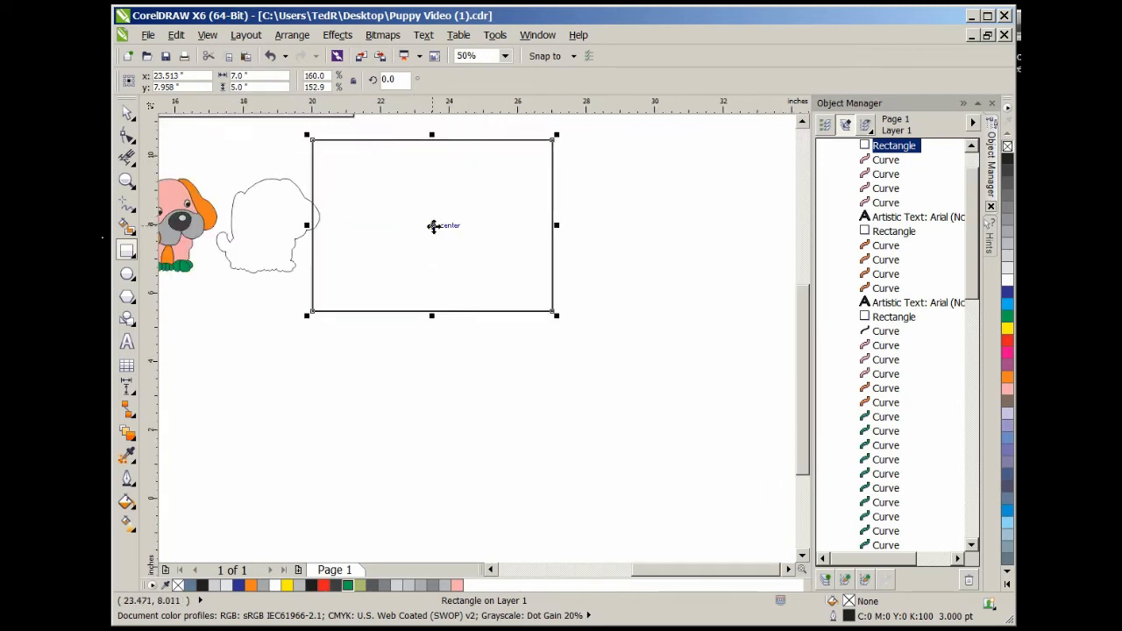
drag(432, 226, 493, 229)
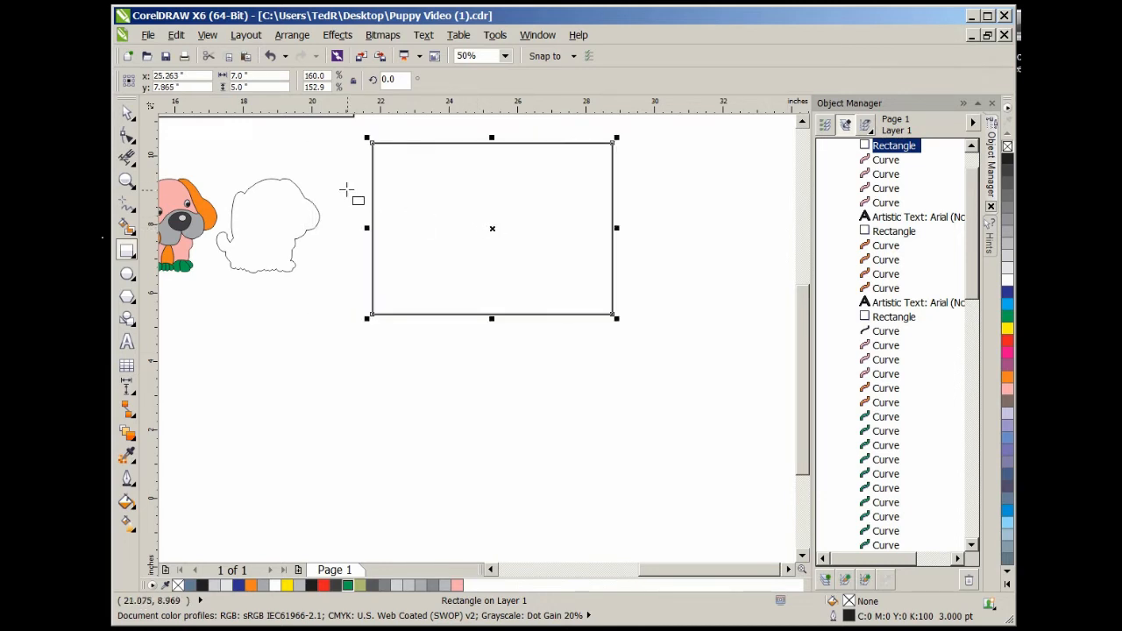
Copy the puppy outline and place the duplicate at the centre of the 7 by 5 inch rectangle
click(126, 112)
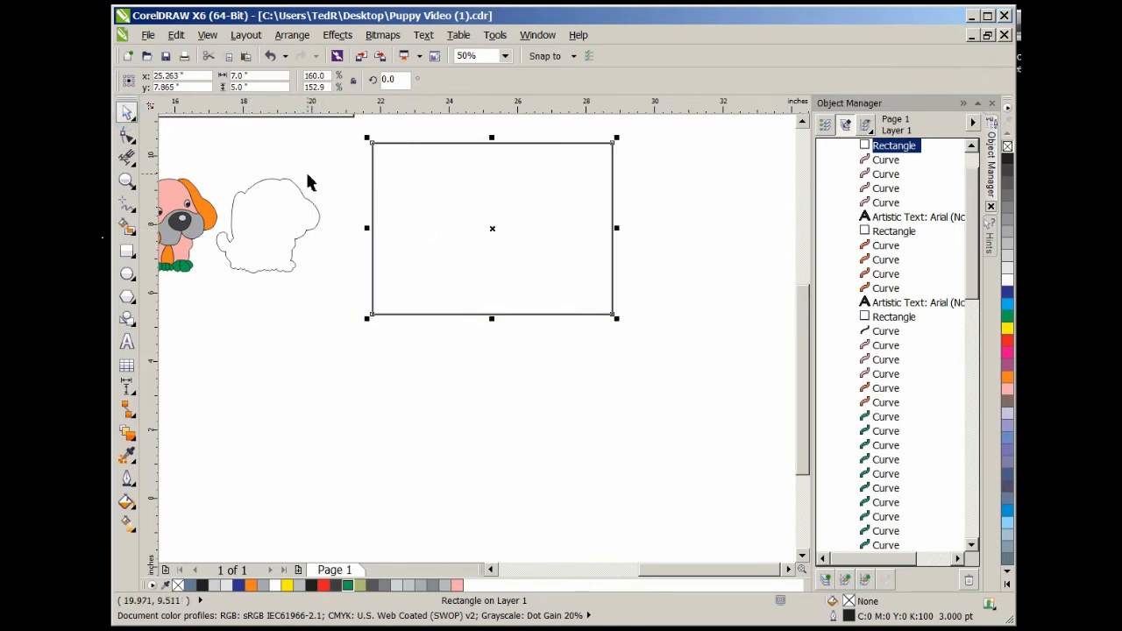
click(291, 181)
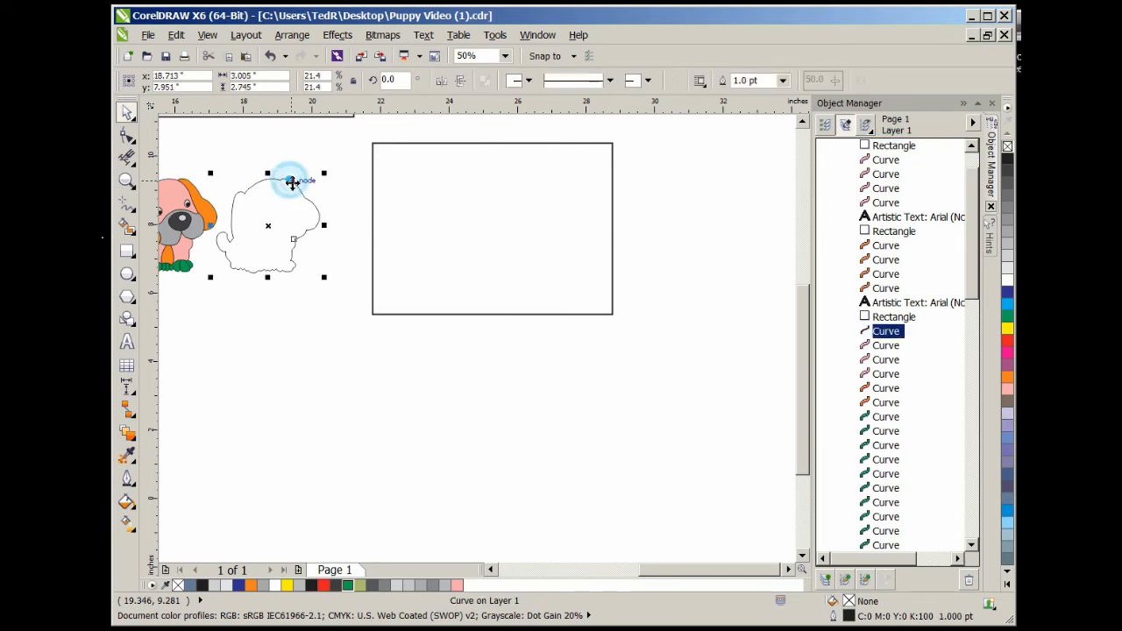
key(ctrl+c)
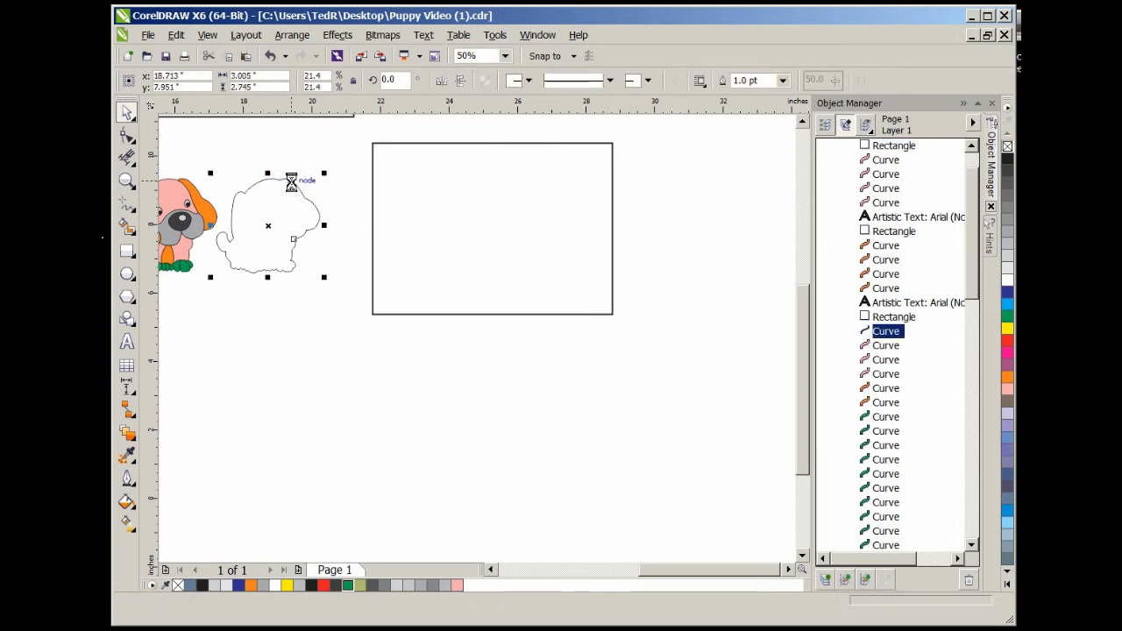
key(ctrl+v)
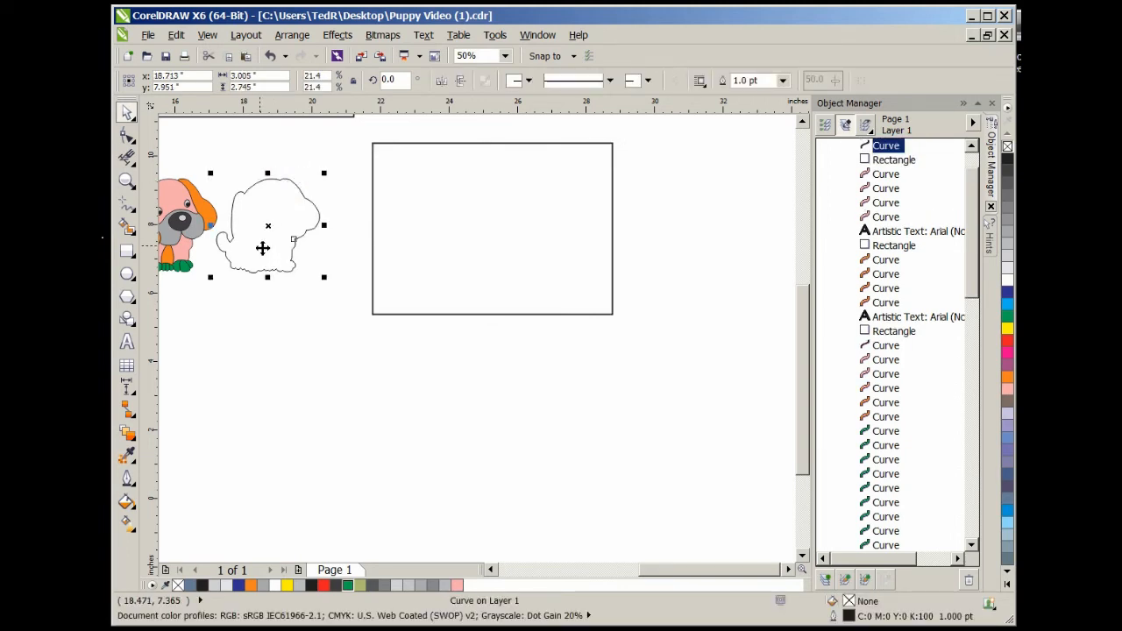
drag(267, 230, 496, 229)
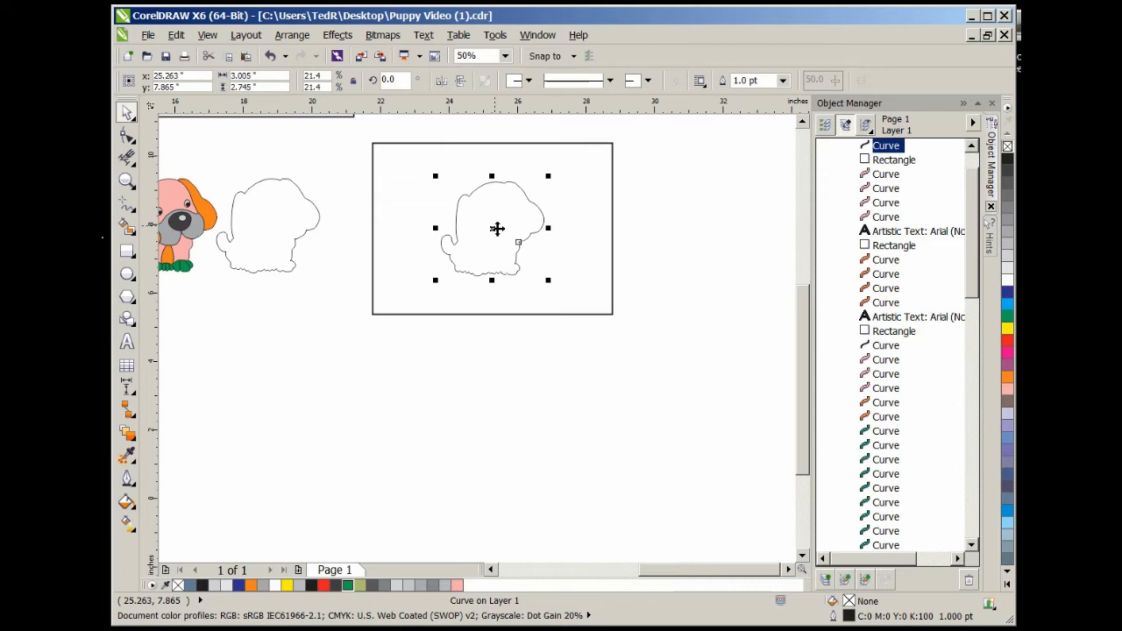
click(361, 202)
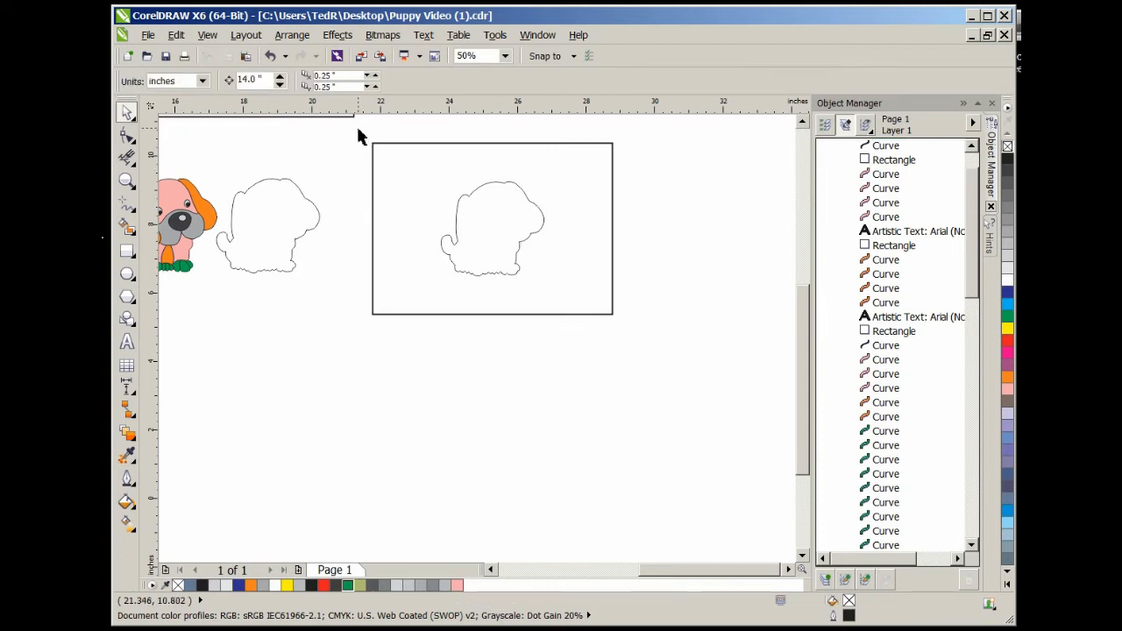
Export only the rectangle and the outline inside it to the Desktop as an EPS file named Puppy Boundary, keeping the default export settings
drag(357, 129, 641, 376)
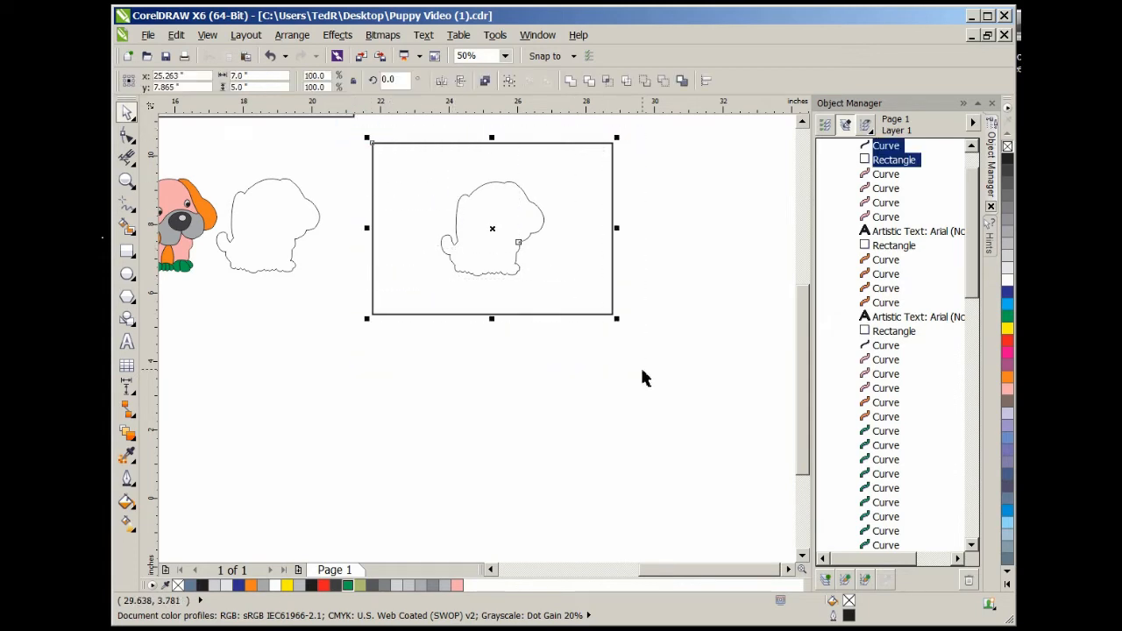
click(146, 39)
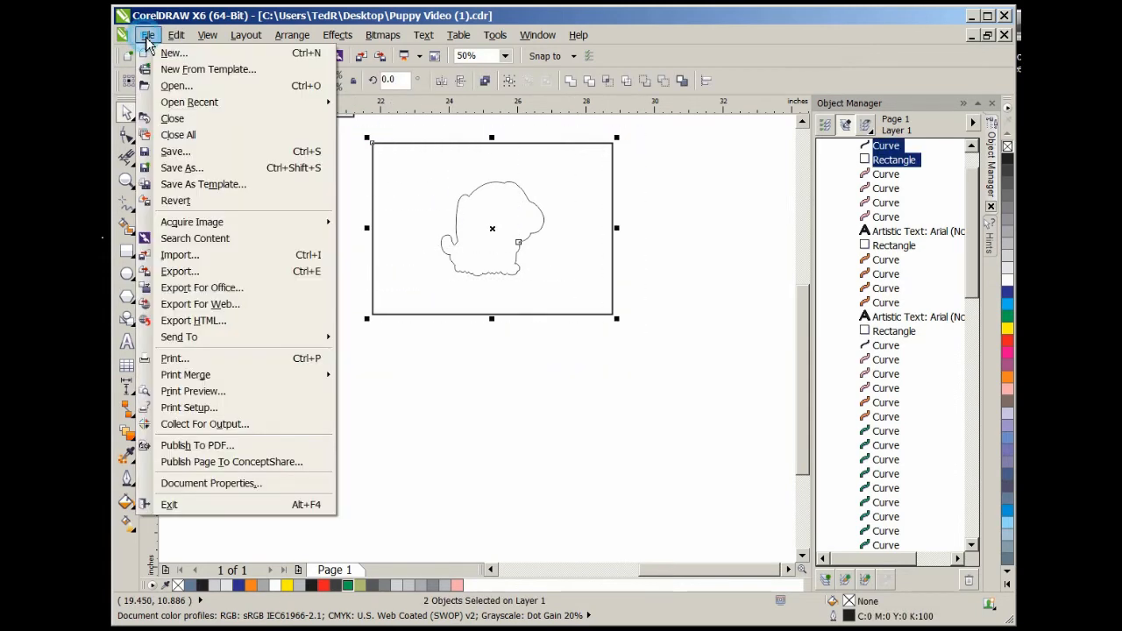
click(185, 272)
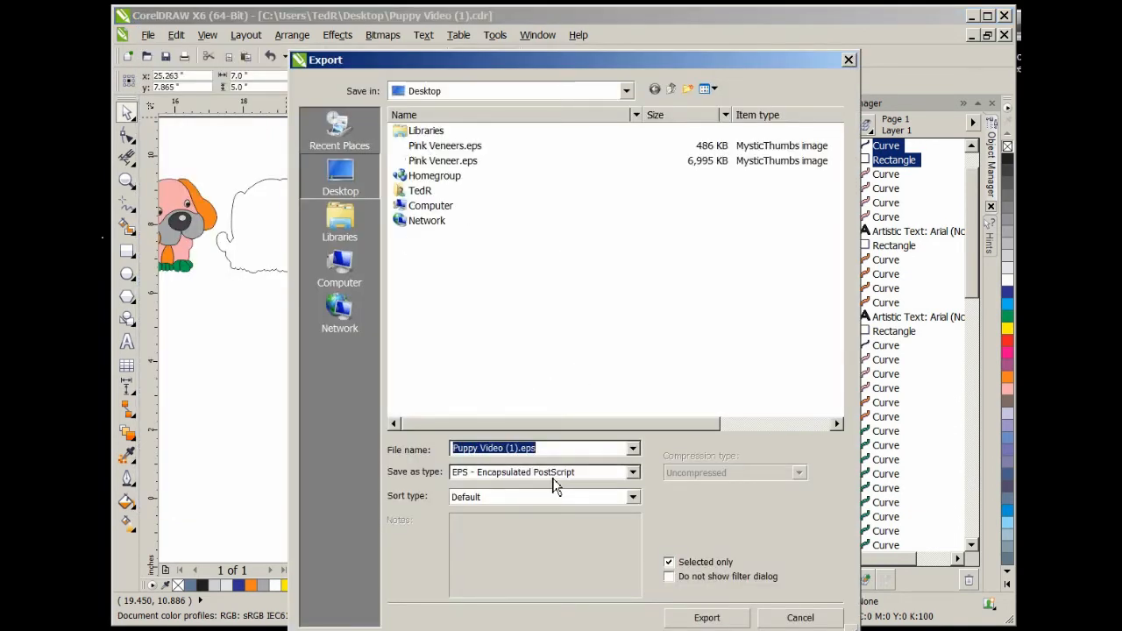
drag(550, 449, 453, 450)
text(Puppy)
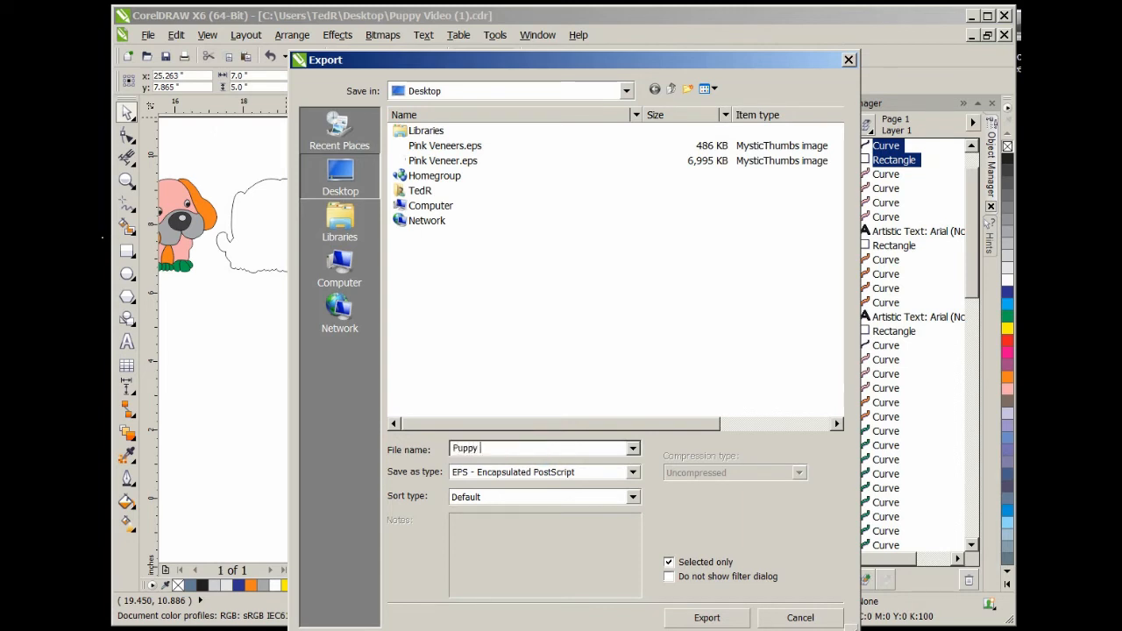
text( Boundary)
key(Return)
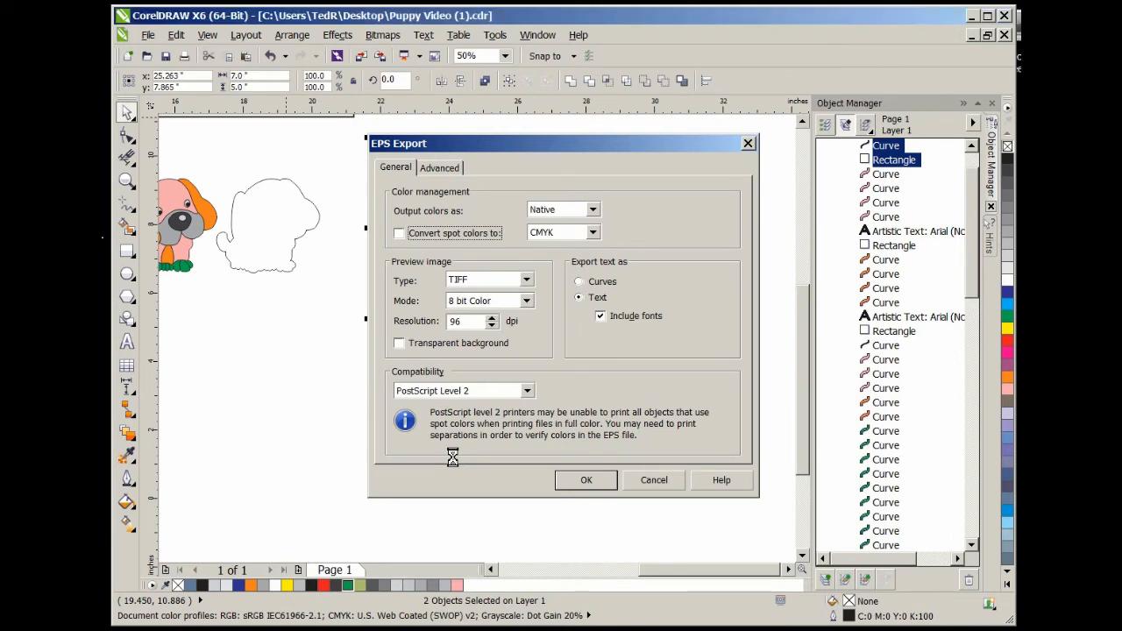
click(587, 478)
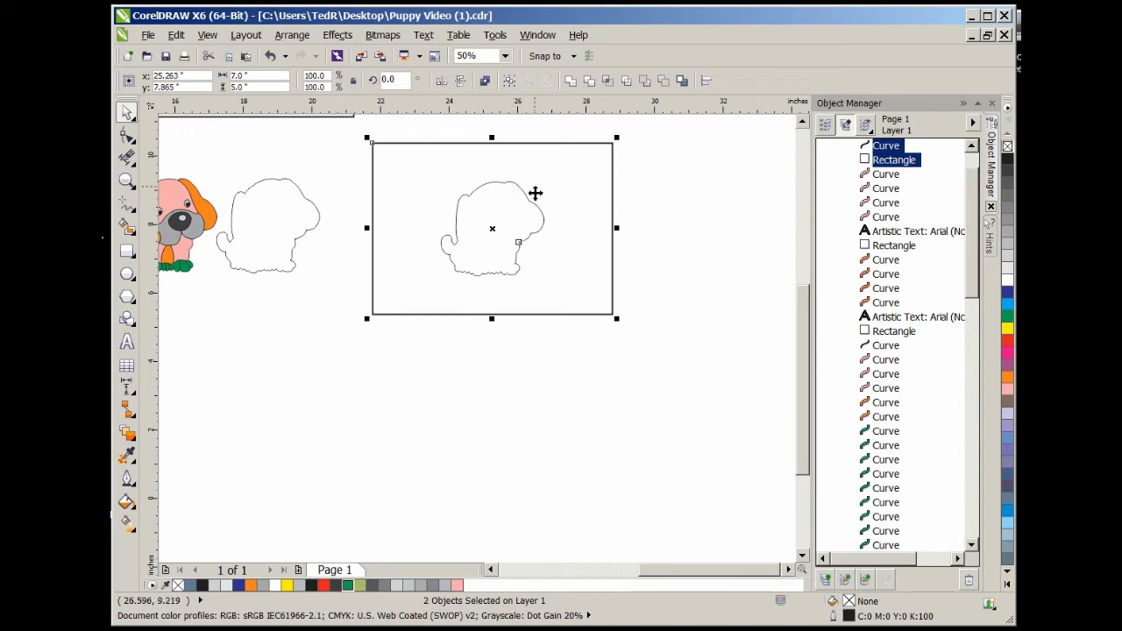
Switch to Aspire 4.5 from the desktop and create a new file
mouse_move(399, 628)
click(971, 15)
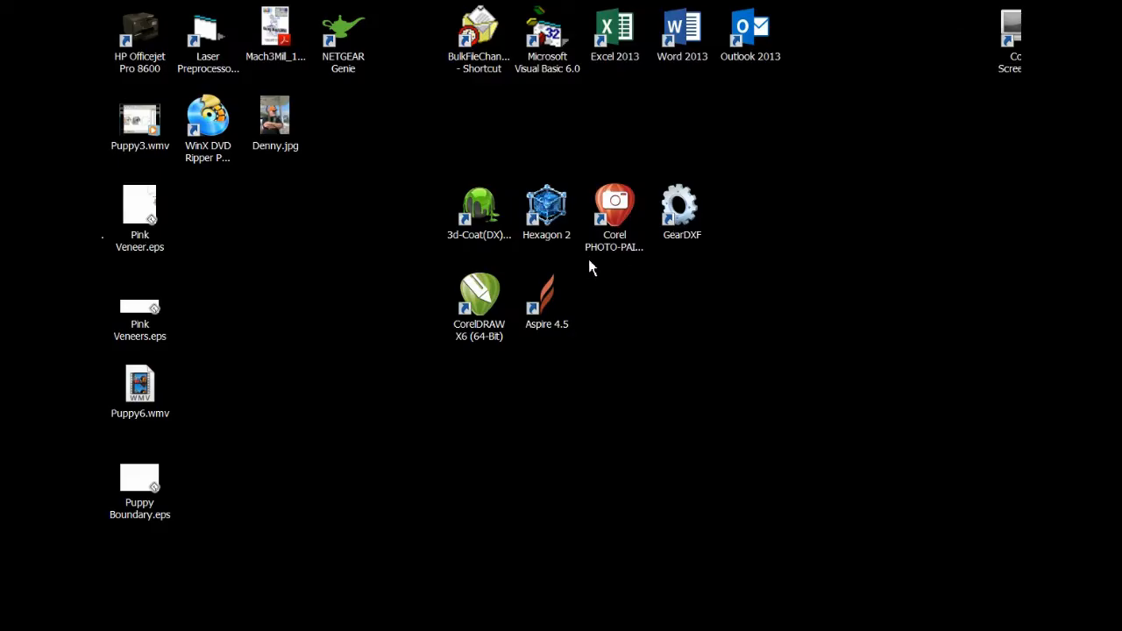
double_click(547, 304)
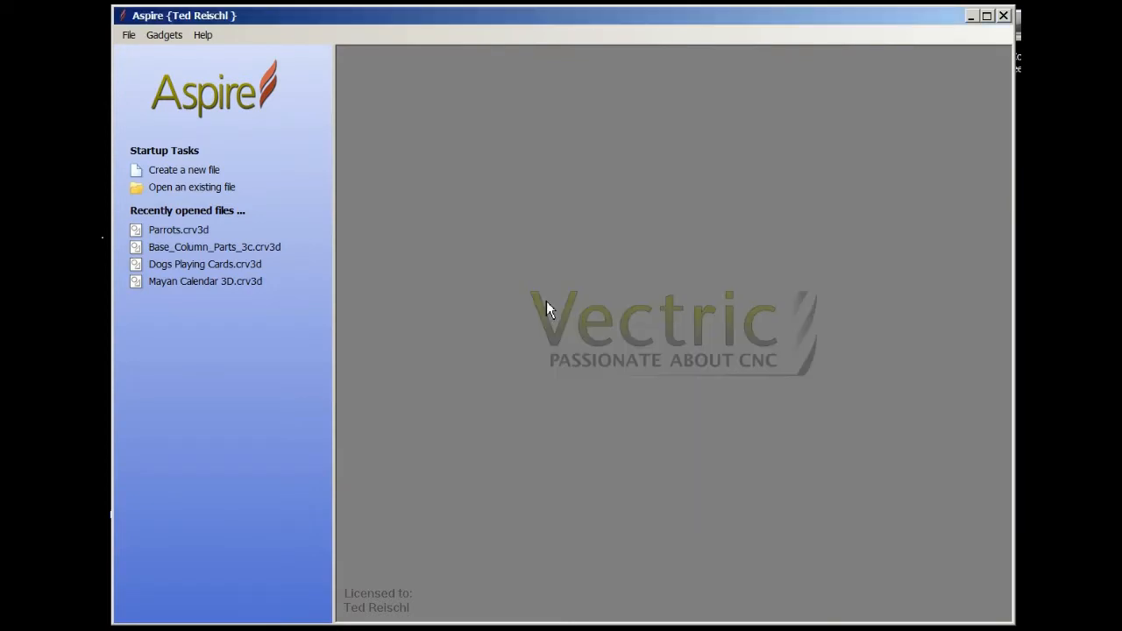
click(182, 170)
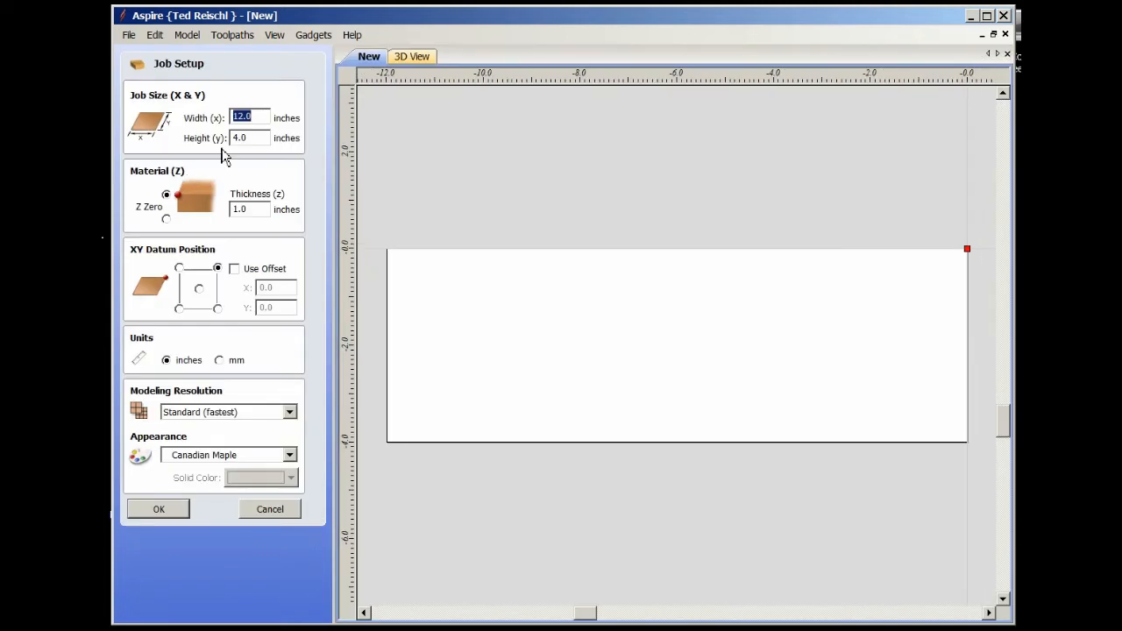
Set the job size to 7 inches wide by 5 inches high, enter a new material thickness, and accept the job setup
click(256, 115)
text(7)
click(257, 139)
click(257, 139)
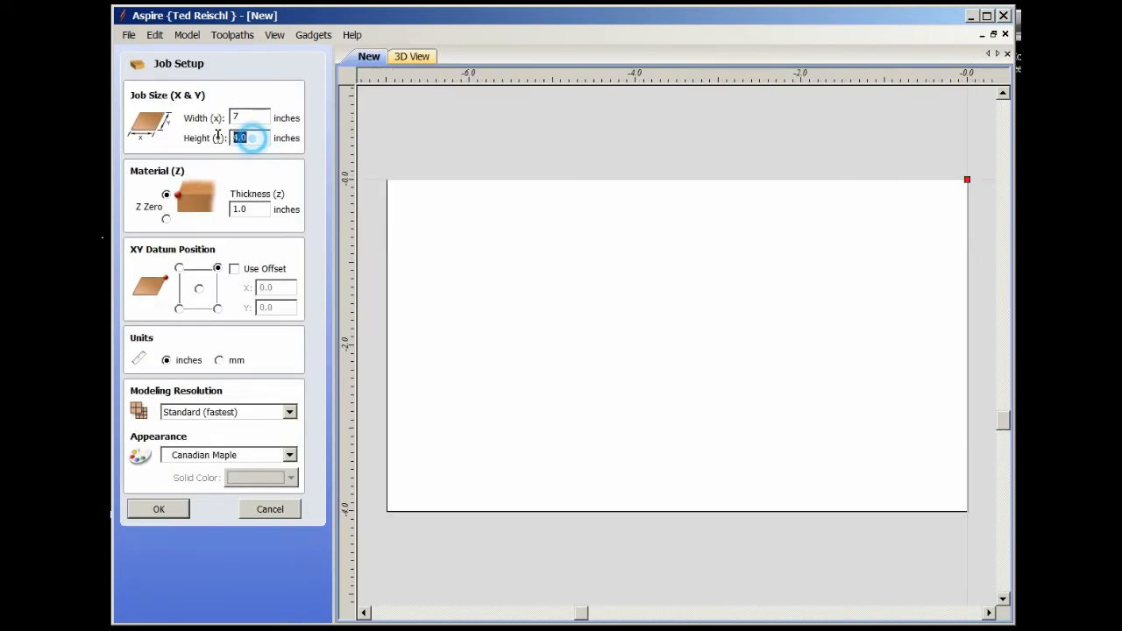
text(5)
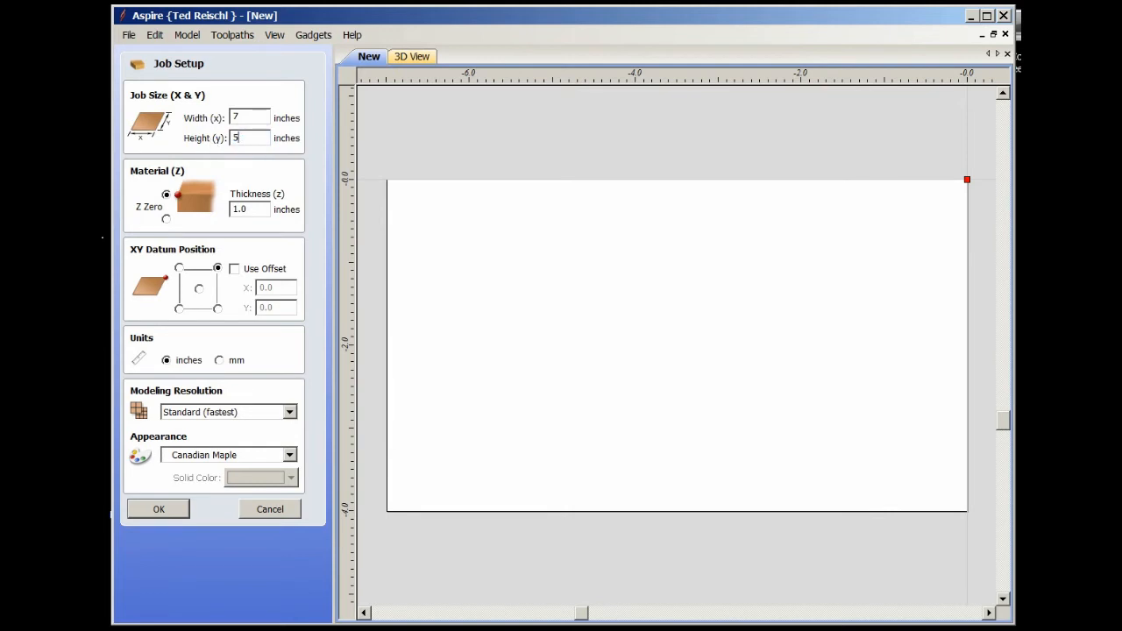
click(265, 210)
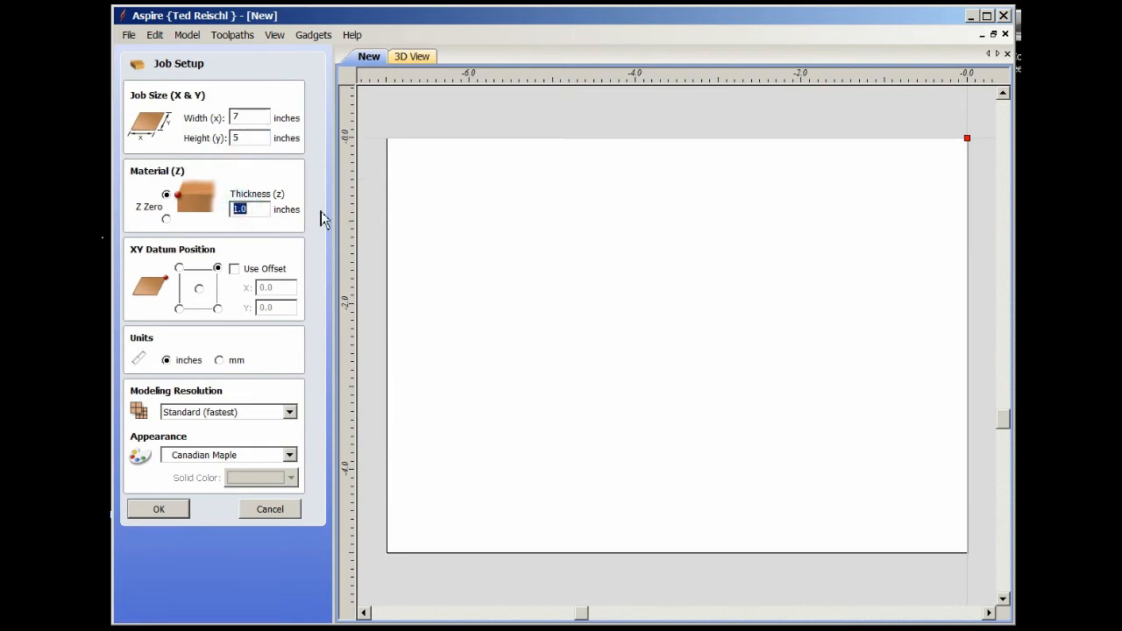
text(.0)
double_click(240, 209)
text(5)
click(164, 510)
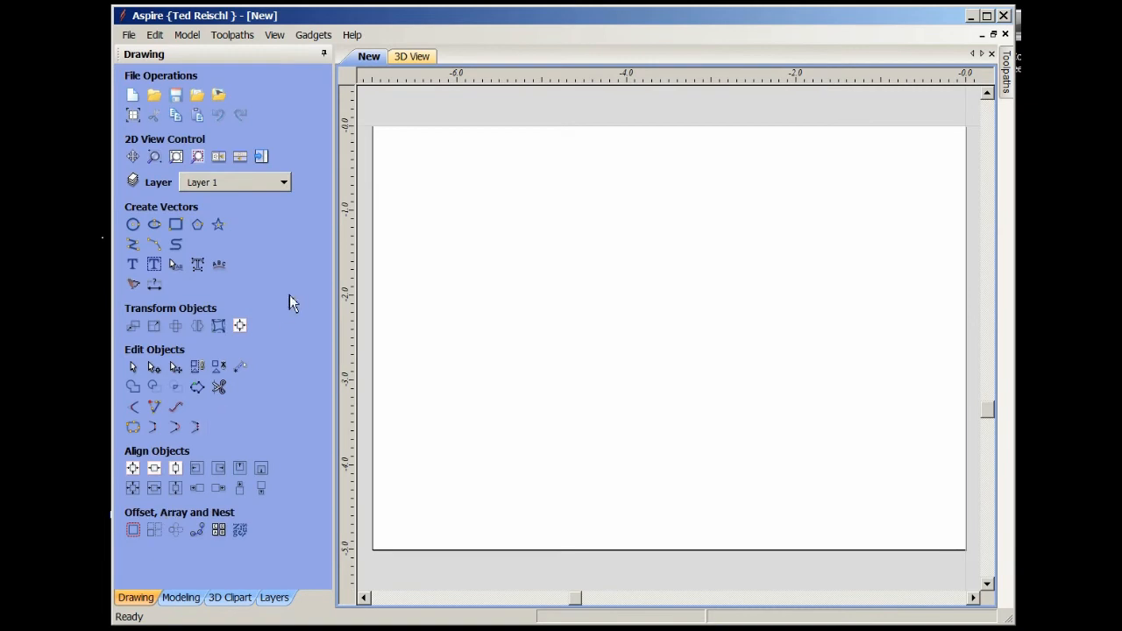
Import the vectors from Puppy Boundary.eps on the Desktop into the new job
click(198, 96)
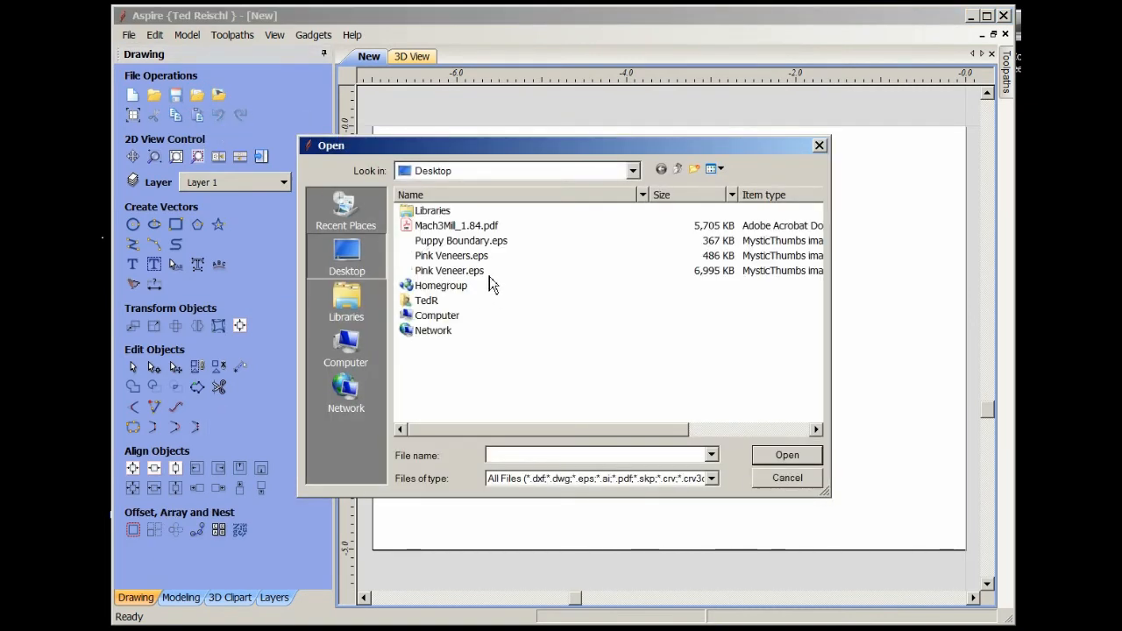
double_click(466, 242)
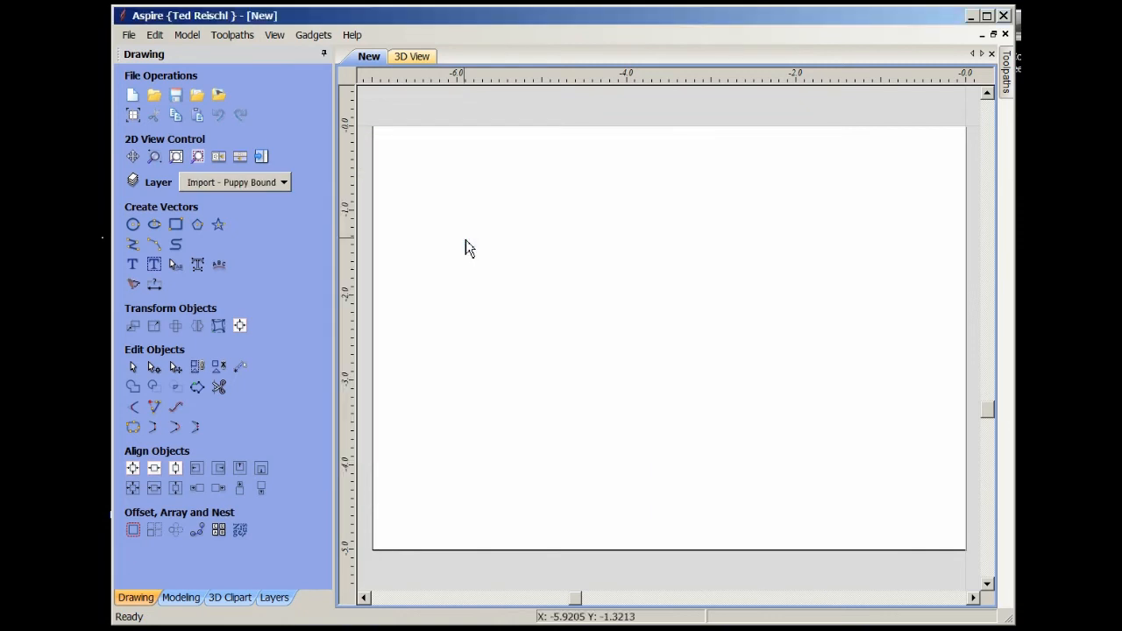
Center the imported rectangle and puppy outline in the material both horizontally and vertically, and deselect them
click(240, 327)
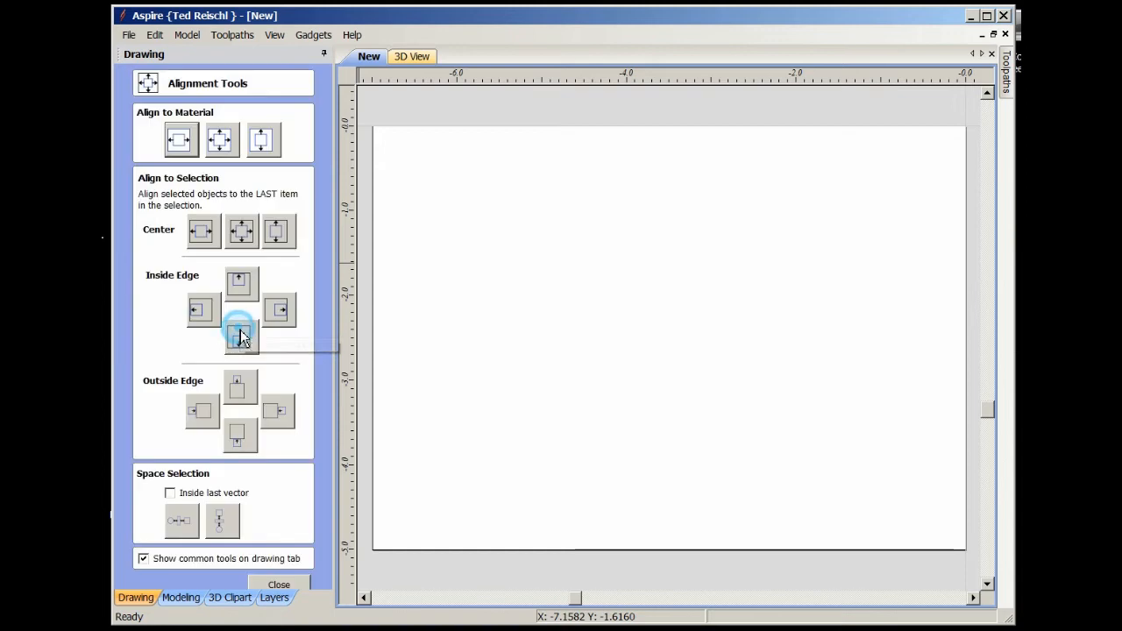
click(226, 147)
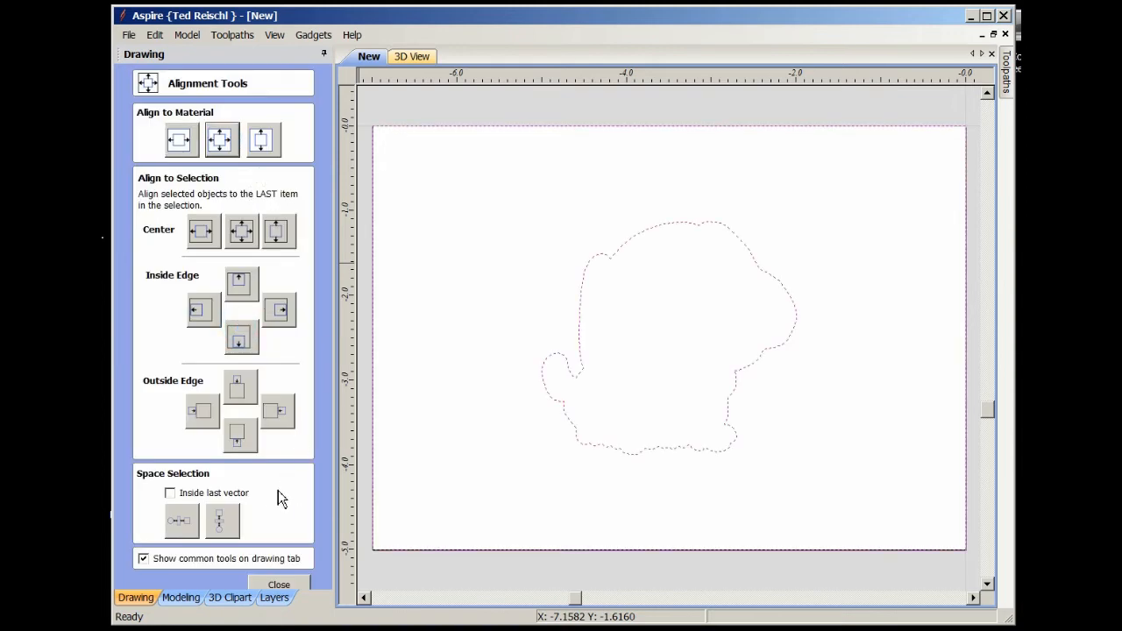
click(281, 585)
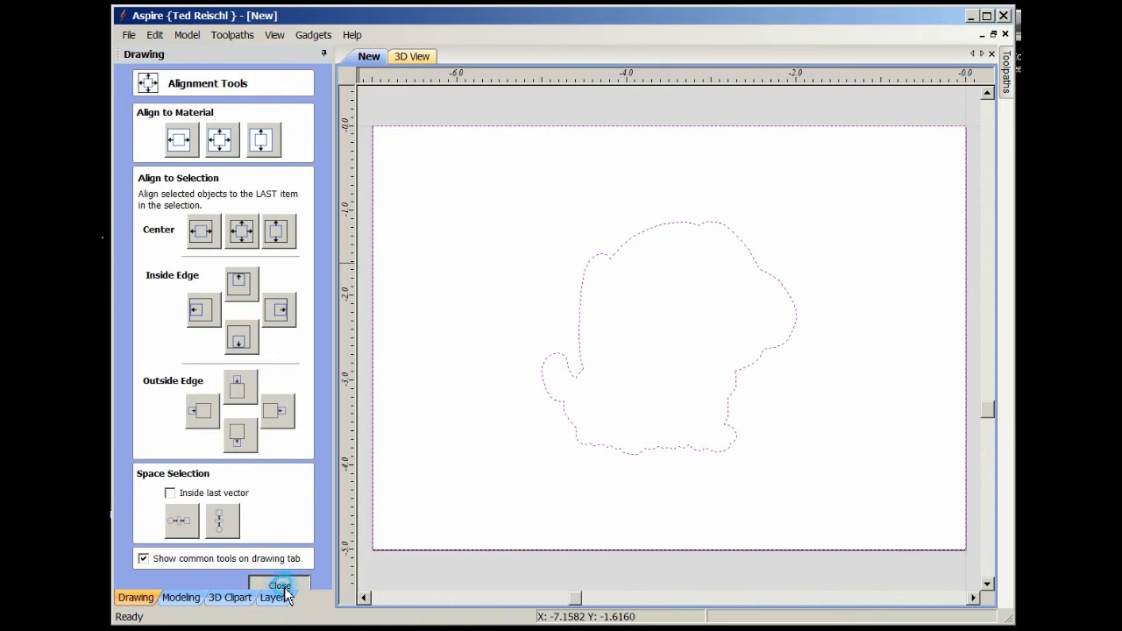
click(559, 281)
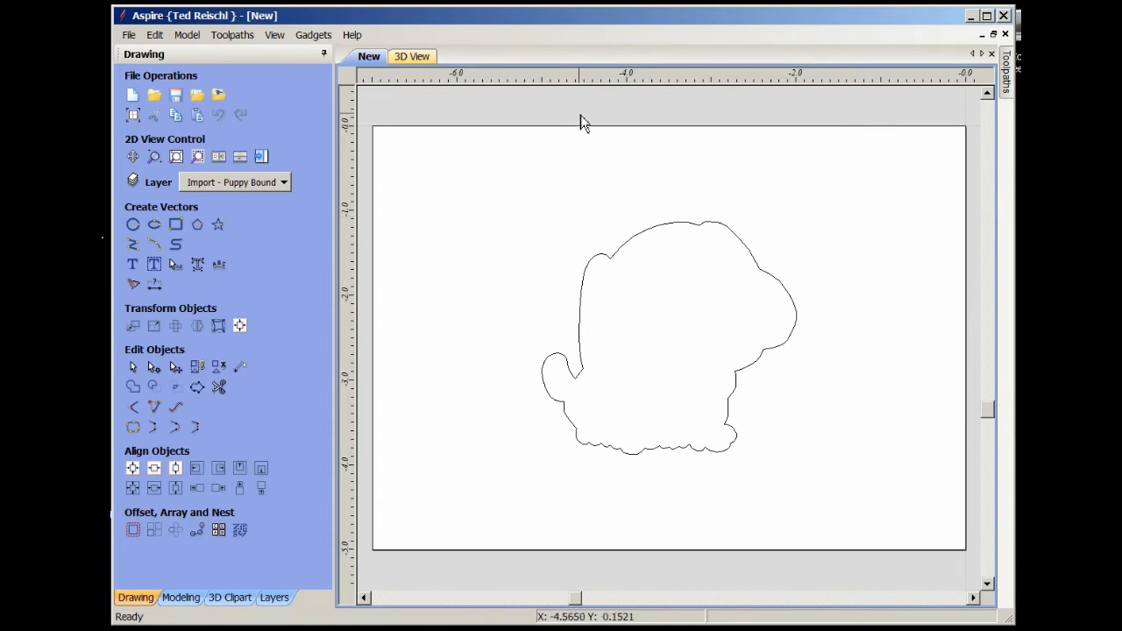
Start a 2D profile toolpath and set its cut depth to 0.02 inches
click(263, 158)
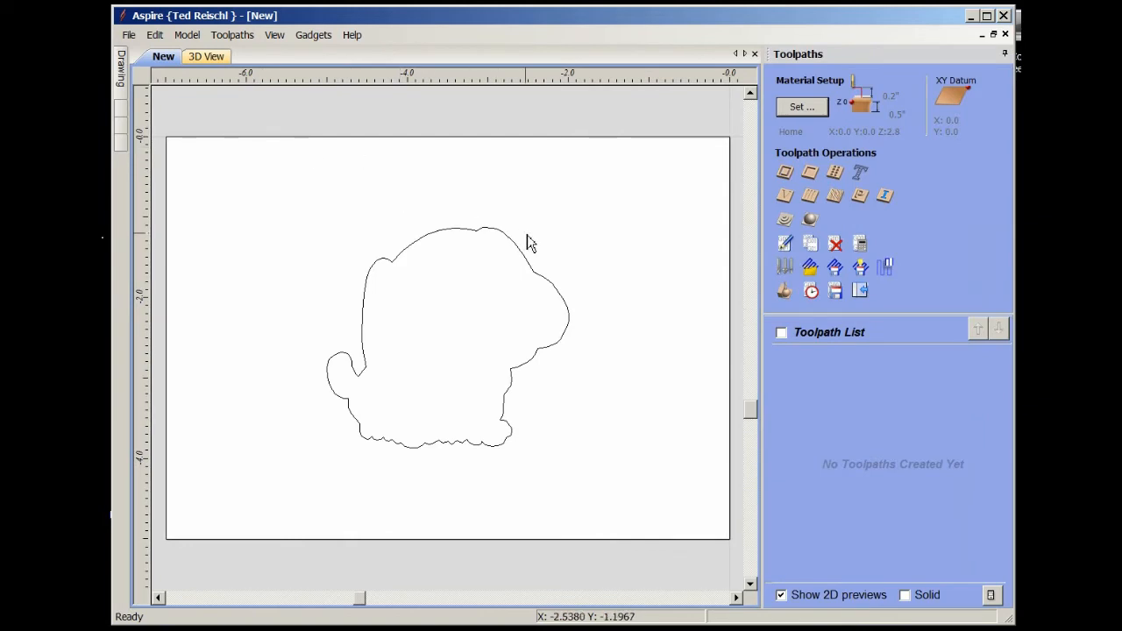
click(786, 172)
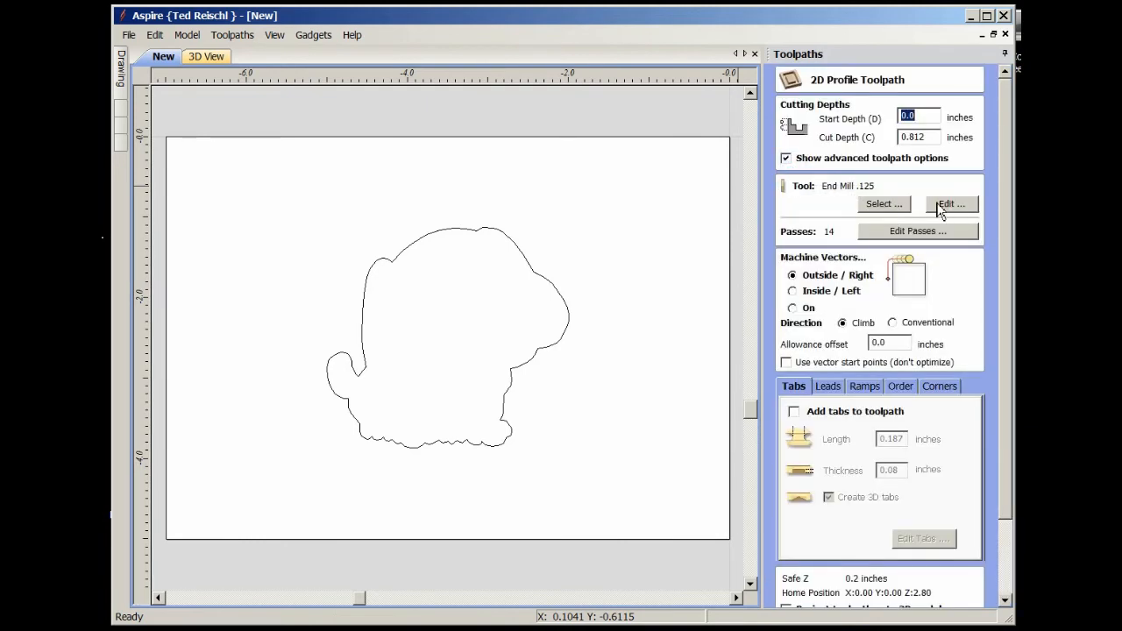
click(924, 138)
drag(925, 137, 914, 131)
double_click(914, 136)
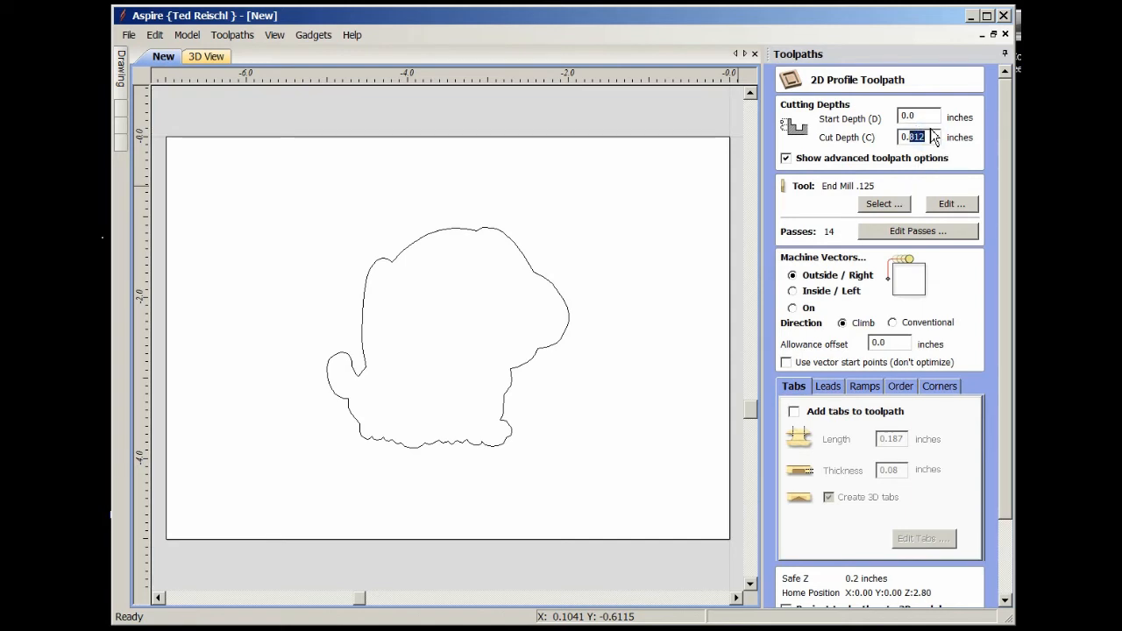
text(0.0)
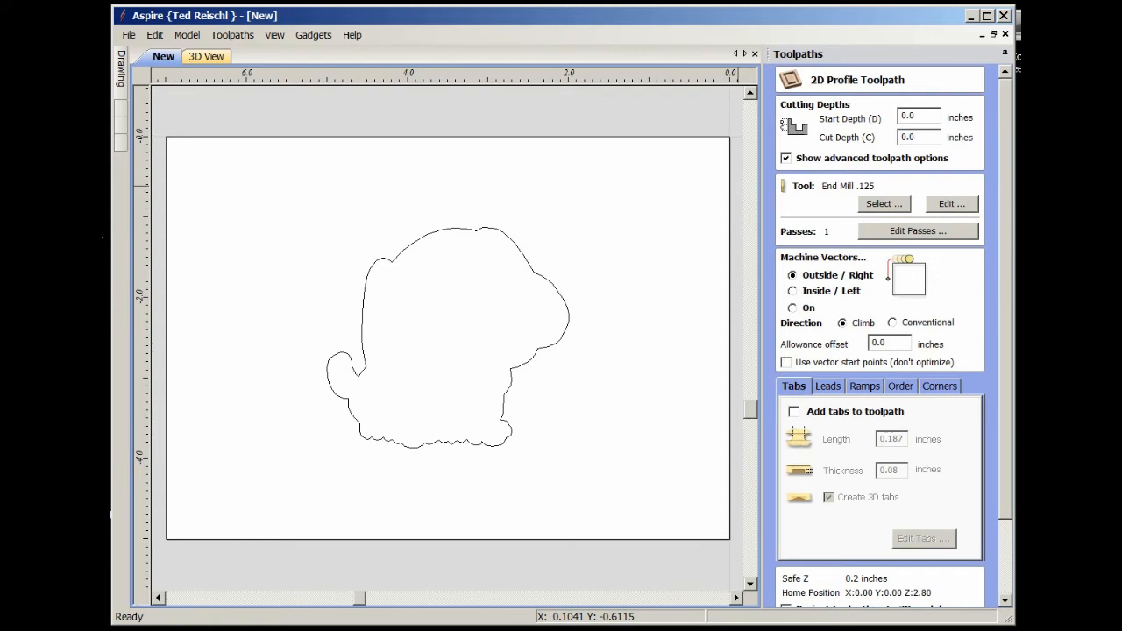
text(2)
Choose the 0.057-inch end mill for the profile toolpath and set its pass depth to 0.005 inches
click(873, 205)
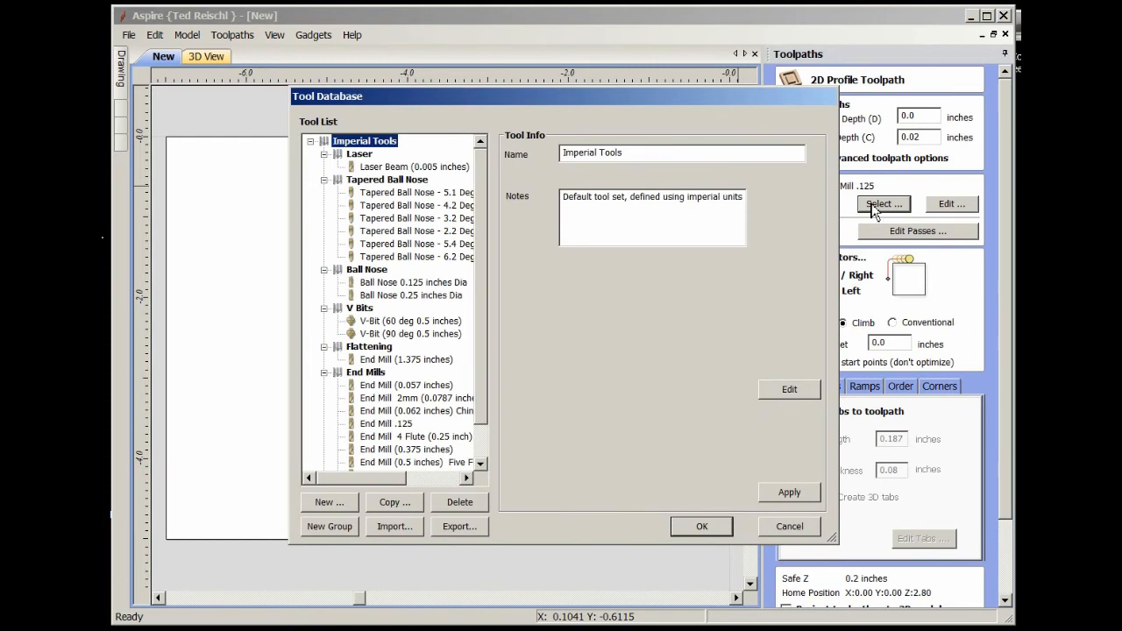
click(391, 386)
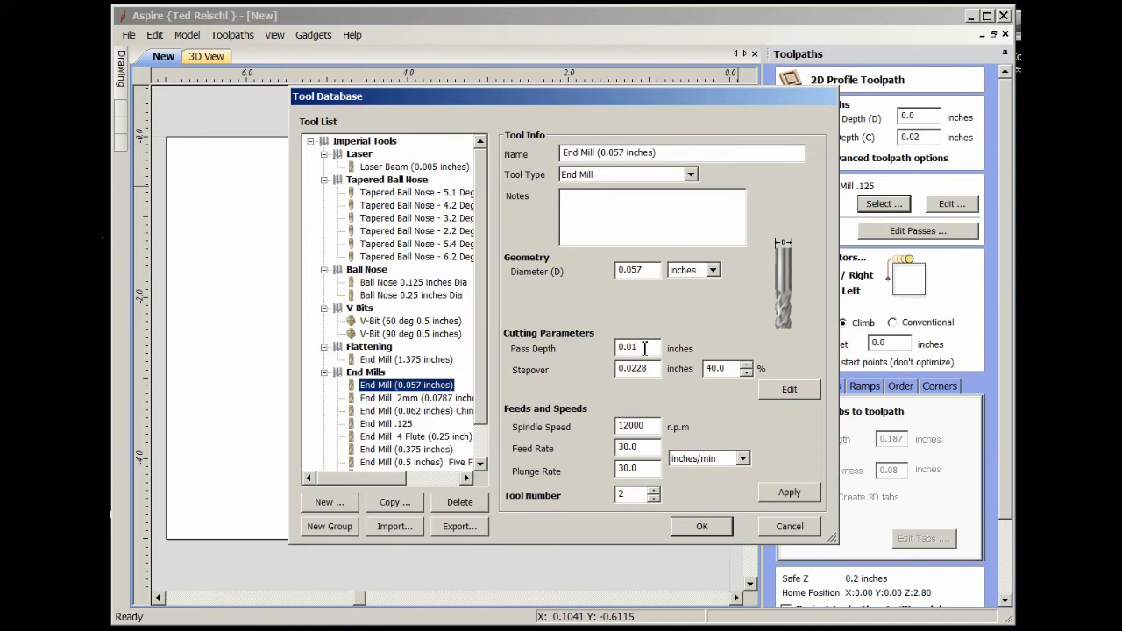
drag(644, 348, 634, 346)
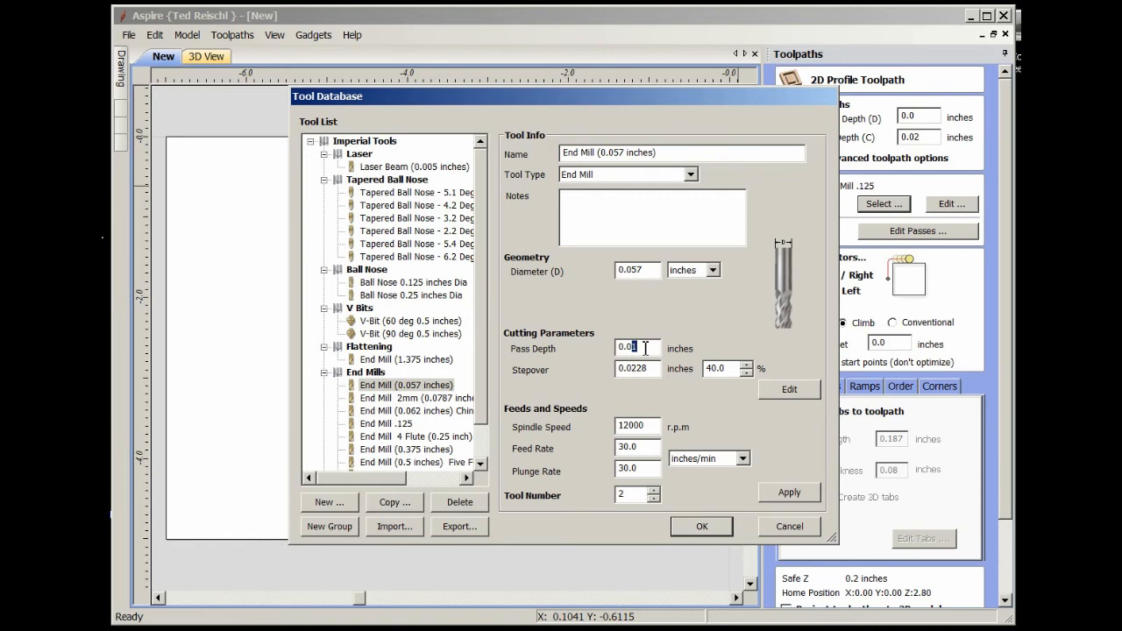
text(05)
click(787, 493)
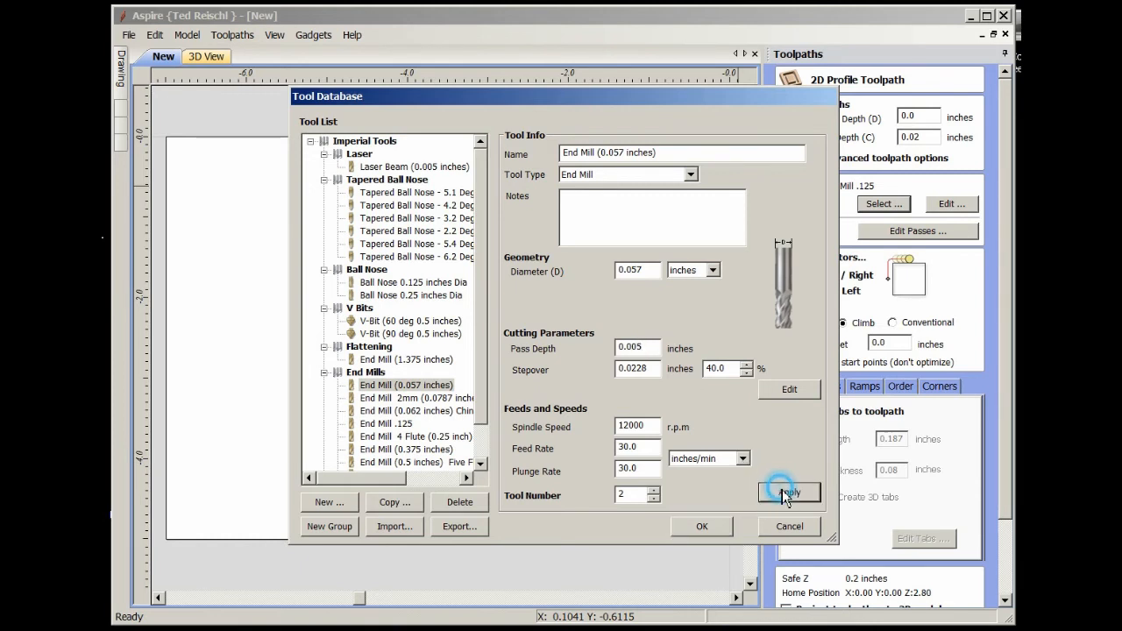
click(705, 527)
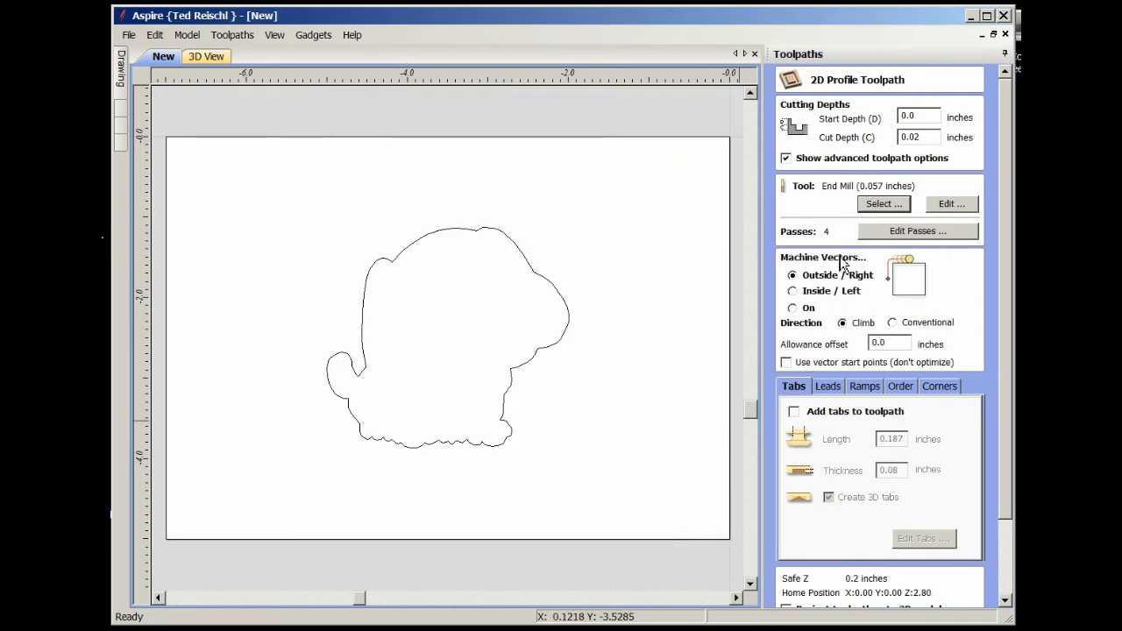
Set the profile to cut inside the puppy outline, select that outline, and add spiral ramps to the toolpath
click(794, 292)
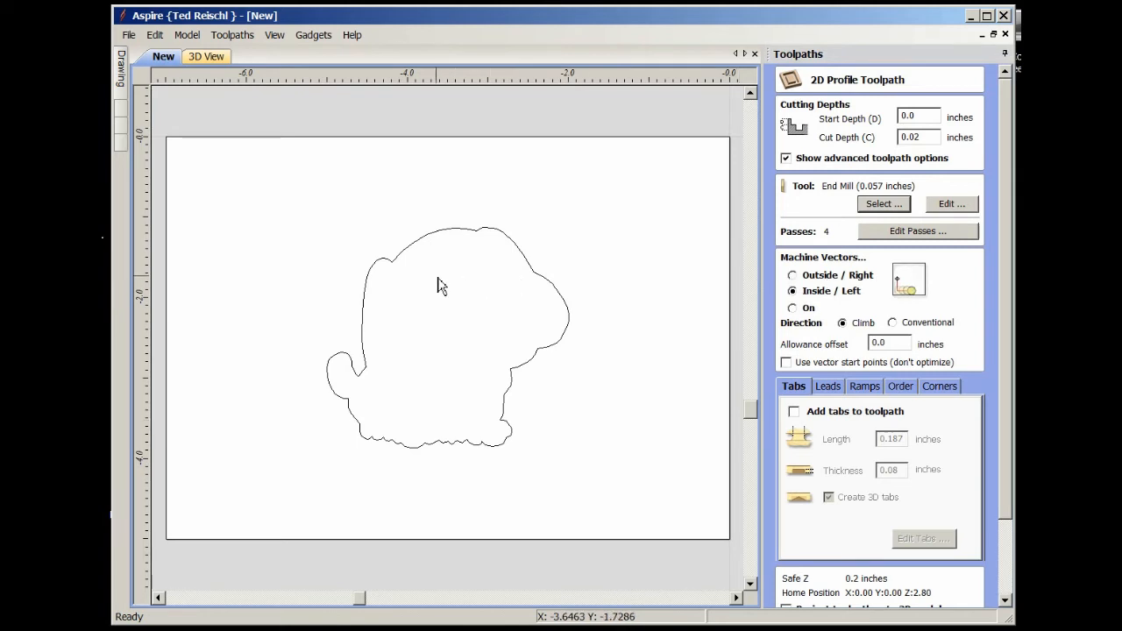
click(517, 255)
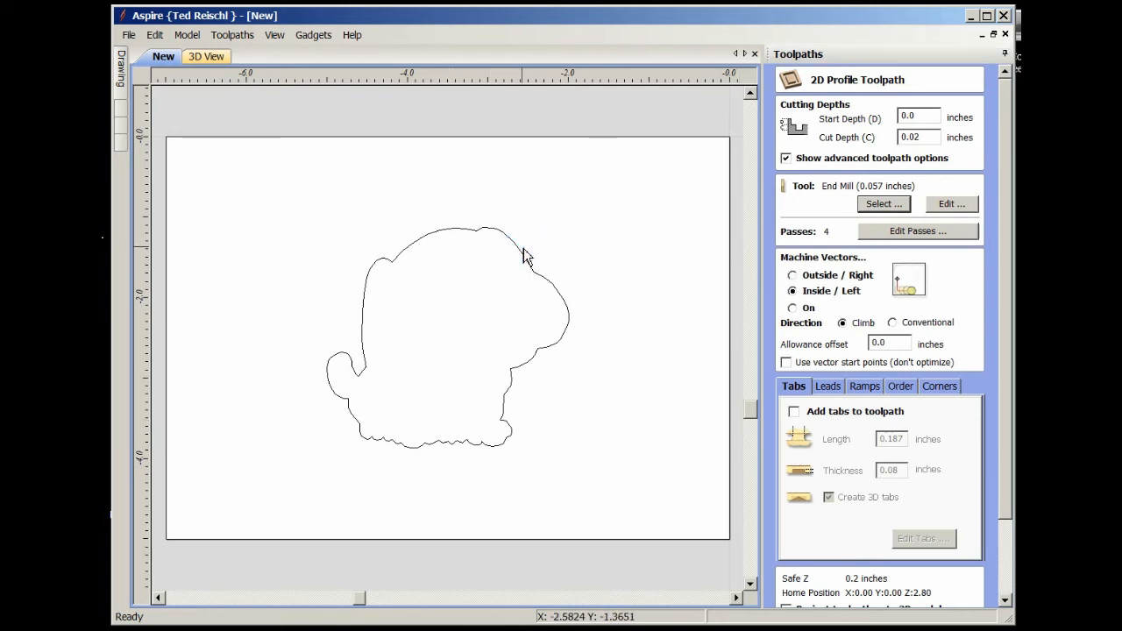
click(523, 254)
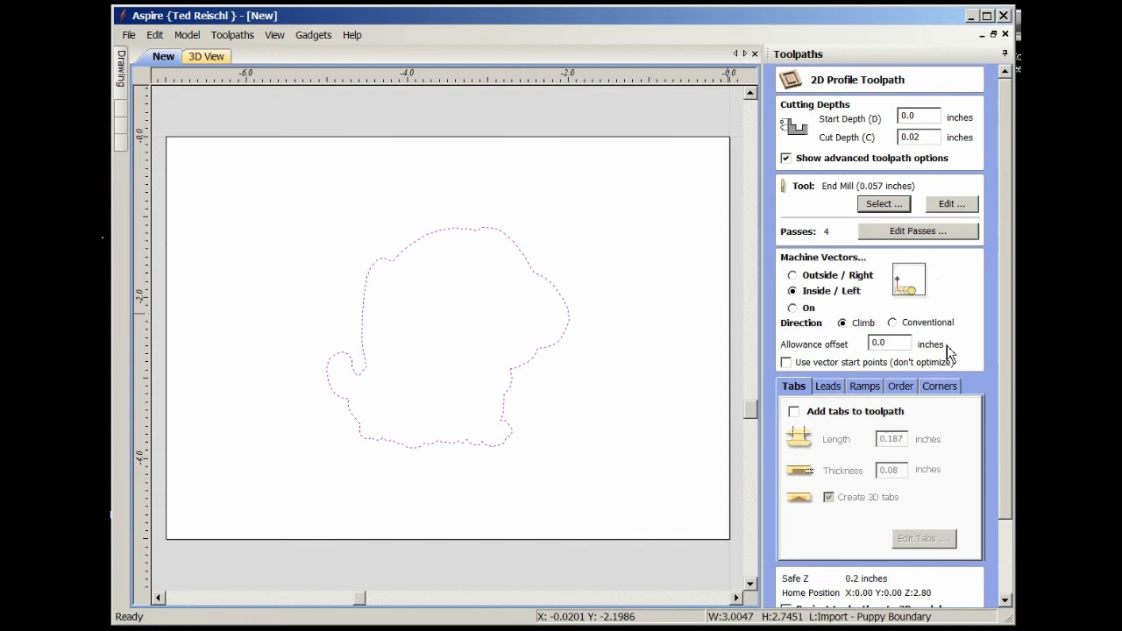
click(868, 393)
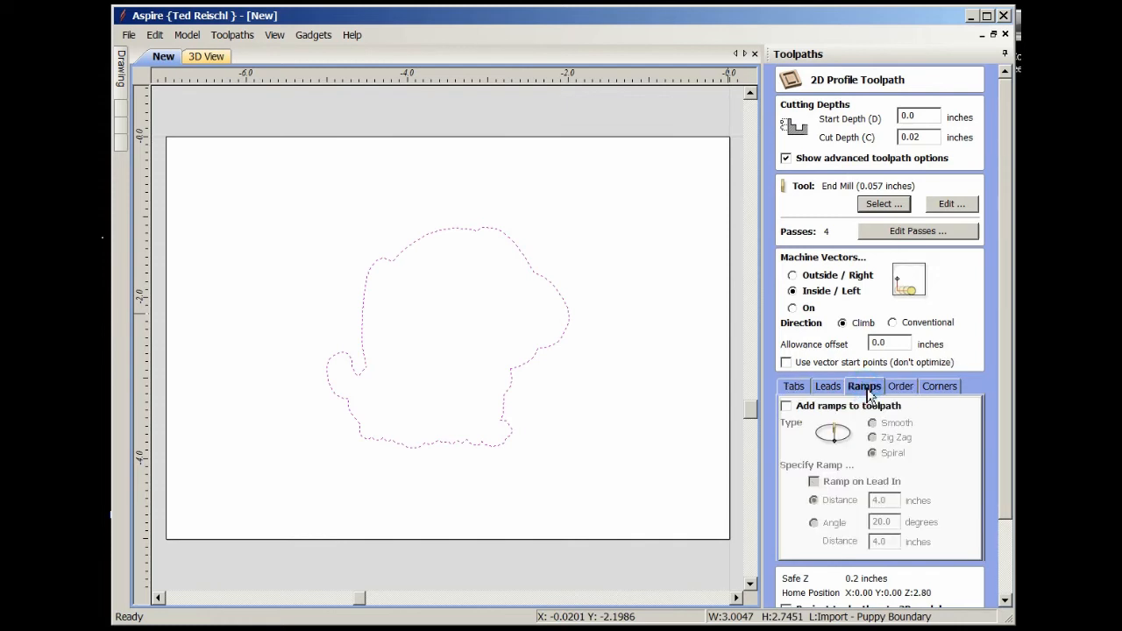
click(788, 406)
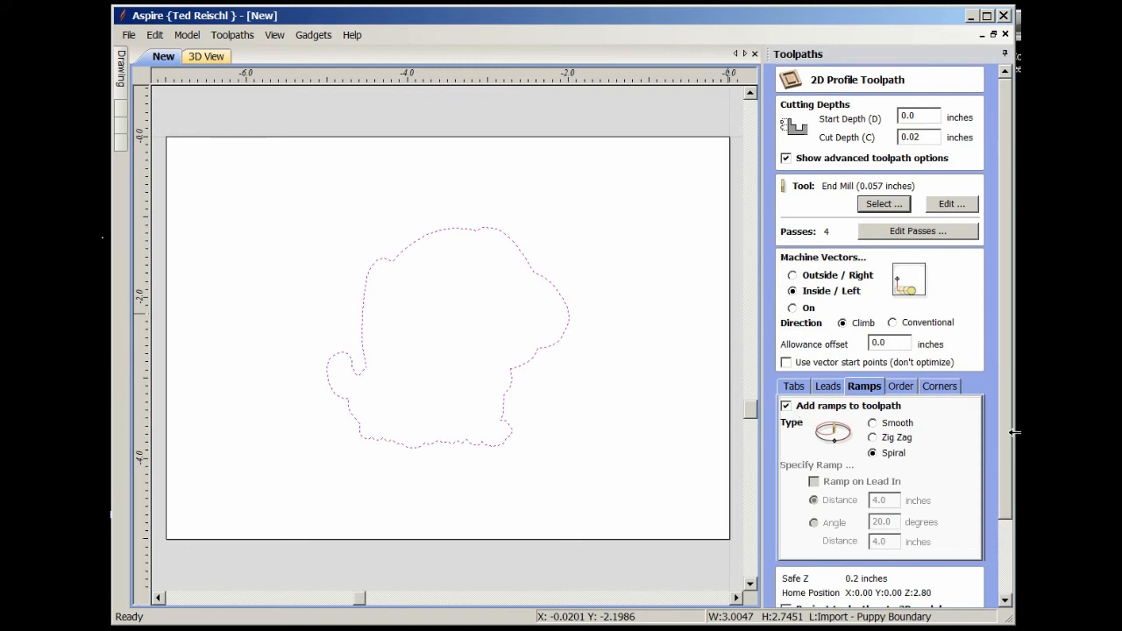
Name the profile toolpath Outer Boundary and calculate it
drag(1006, 429, 1020, 509)
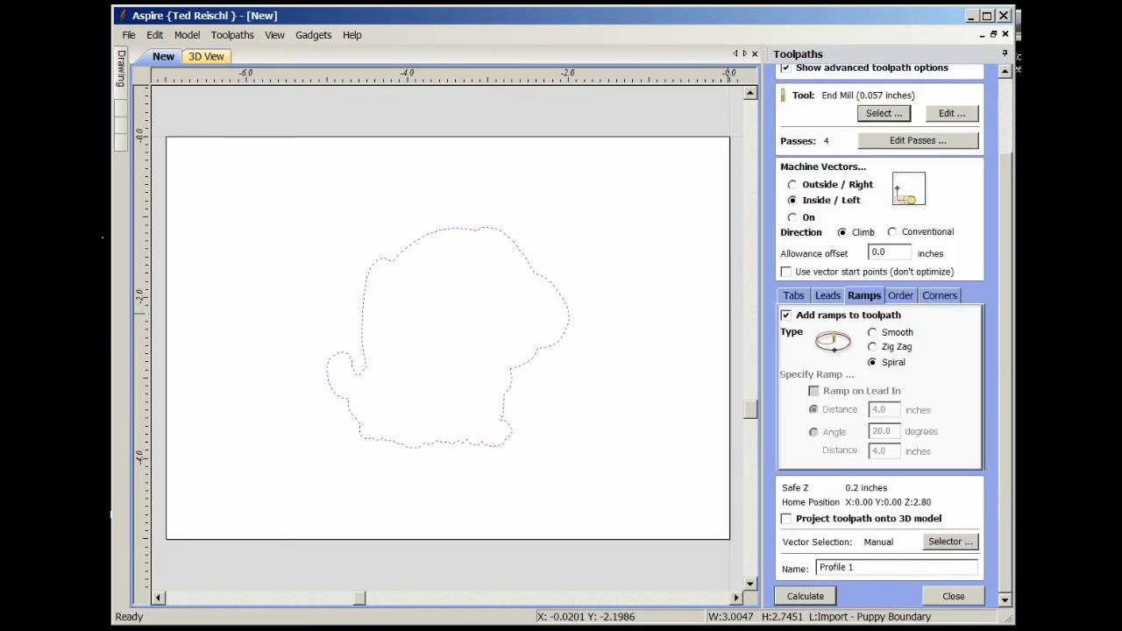
drag(871, 570, 799, 584)
text(Outer Boundary)
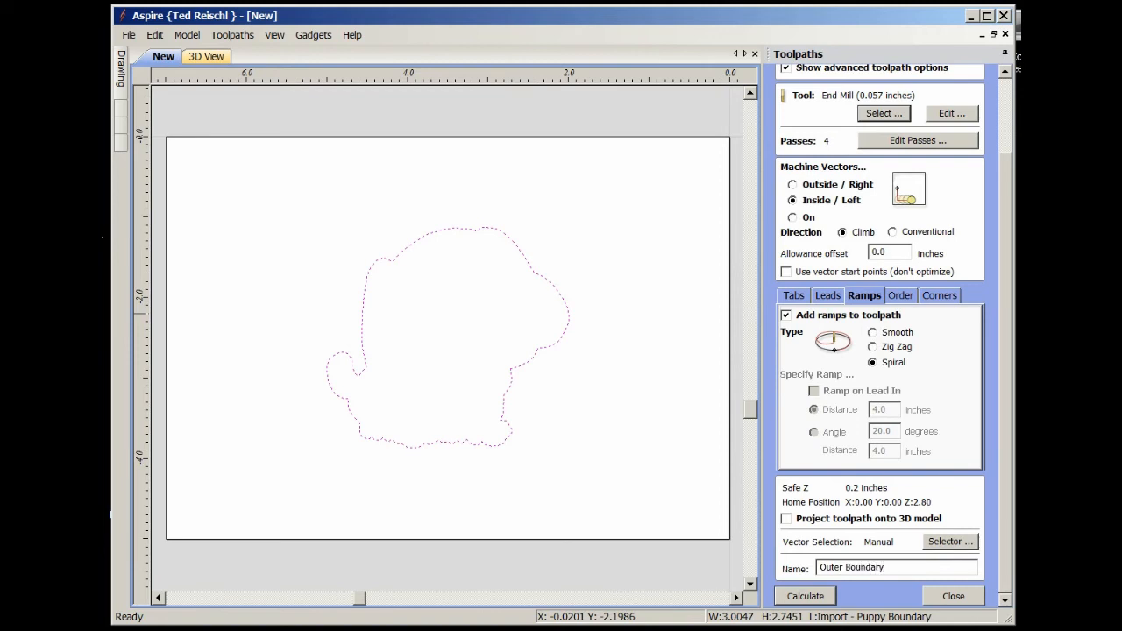
click(811, 600)
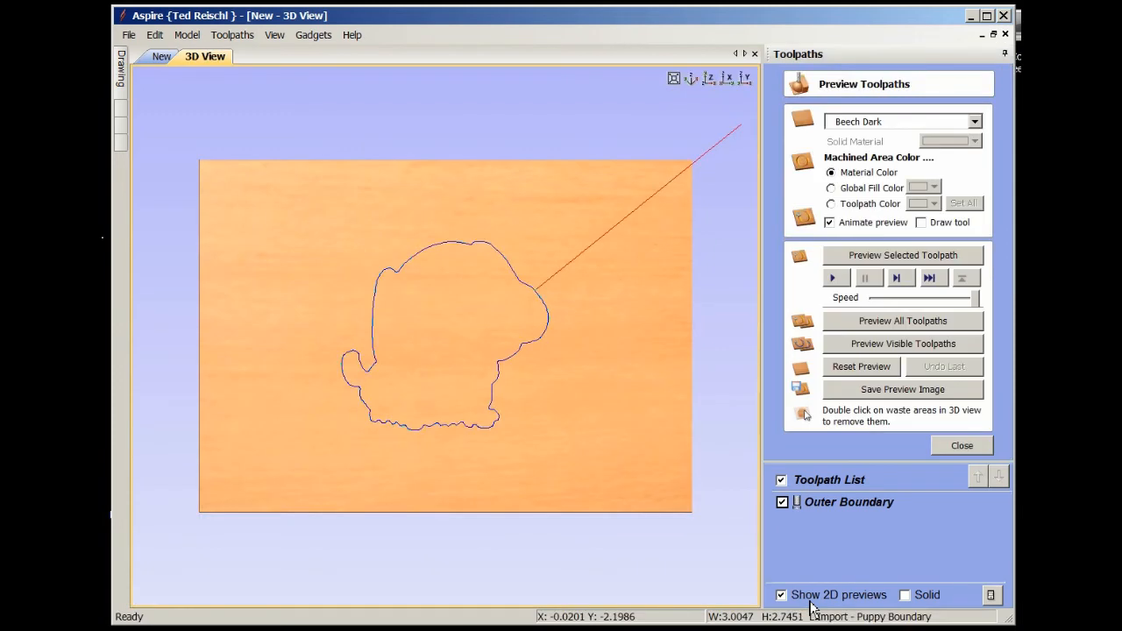
Preview the Outer Boundary toolpath on the material, inspect the cut from an angle, and close the preview
click(878, 259)
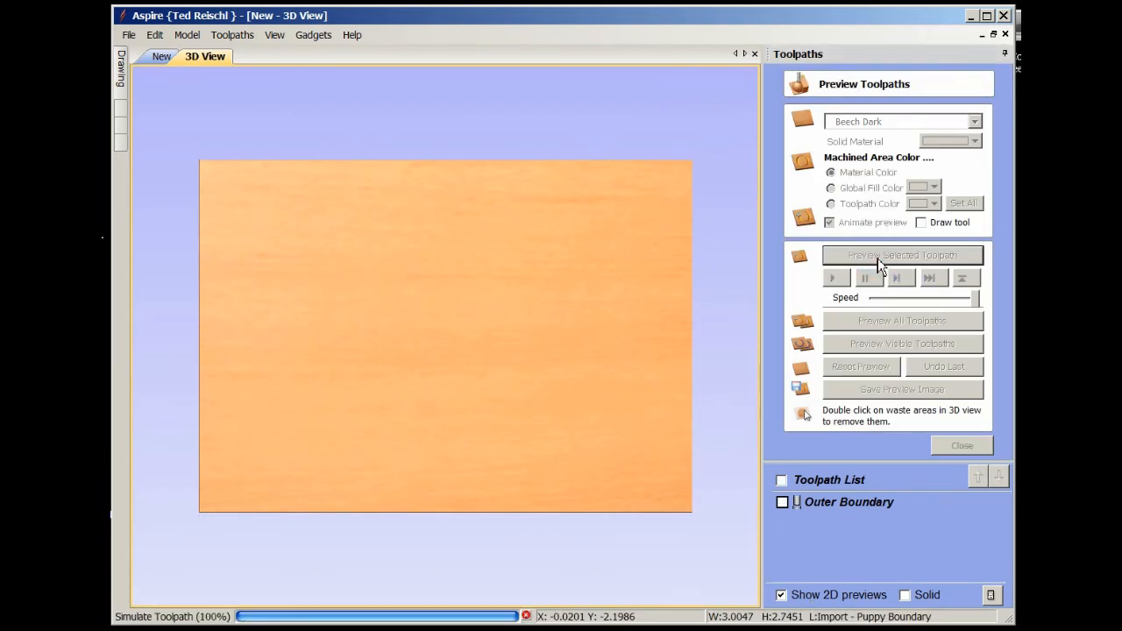
drag(667, 316, 518, 382)
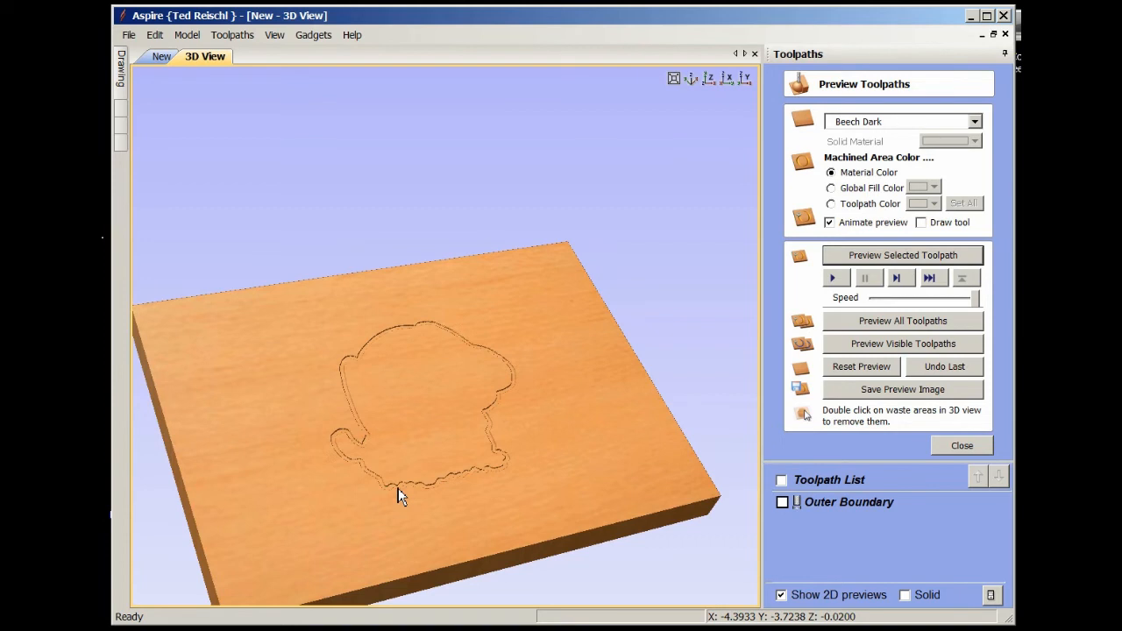
click(964, 447)
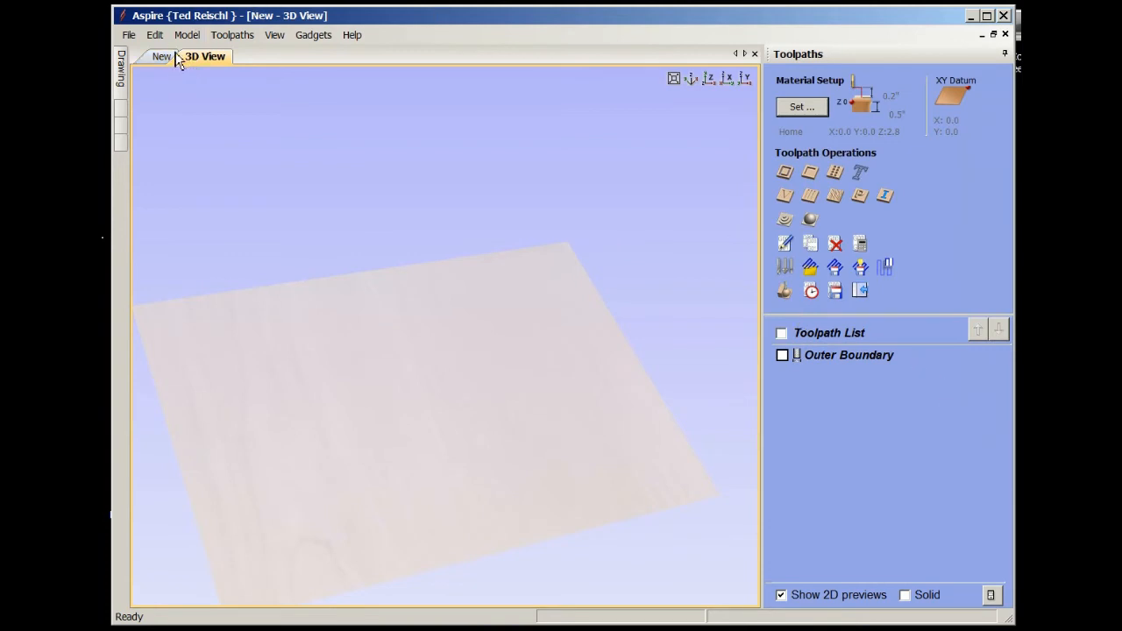
Start a pocket toolpath for the selected puppy outline with a 0.02-inch cut depth and a 0.005-inch pocket allowance
click(163, 57)
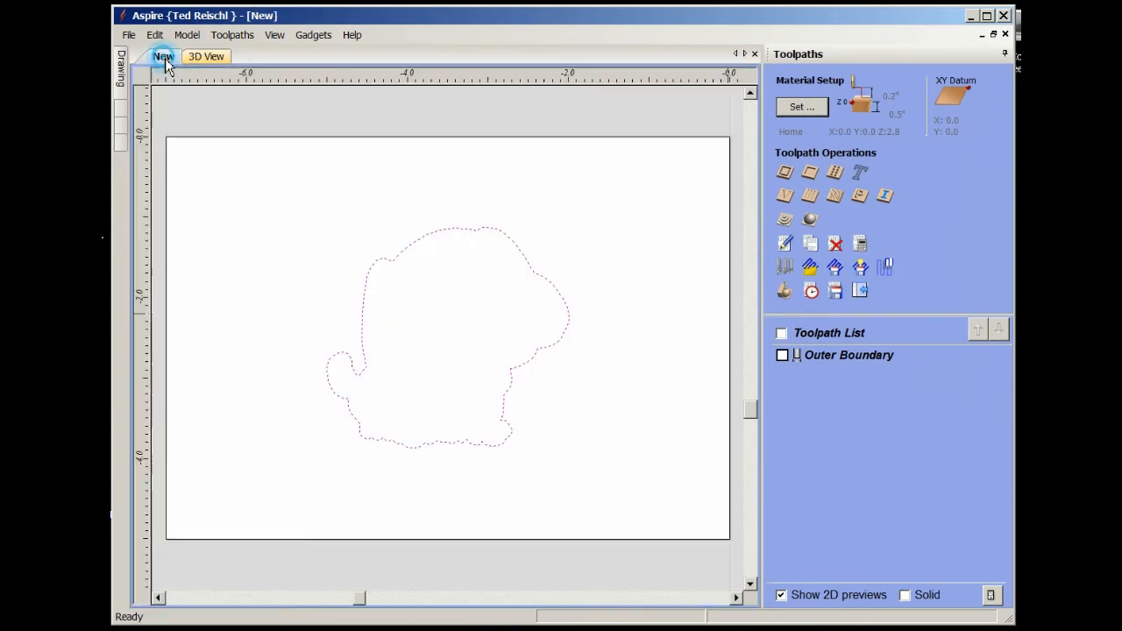
click(812, 175)
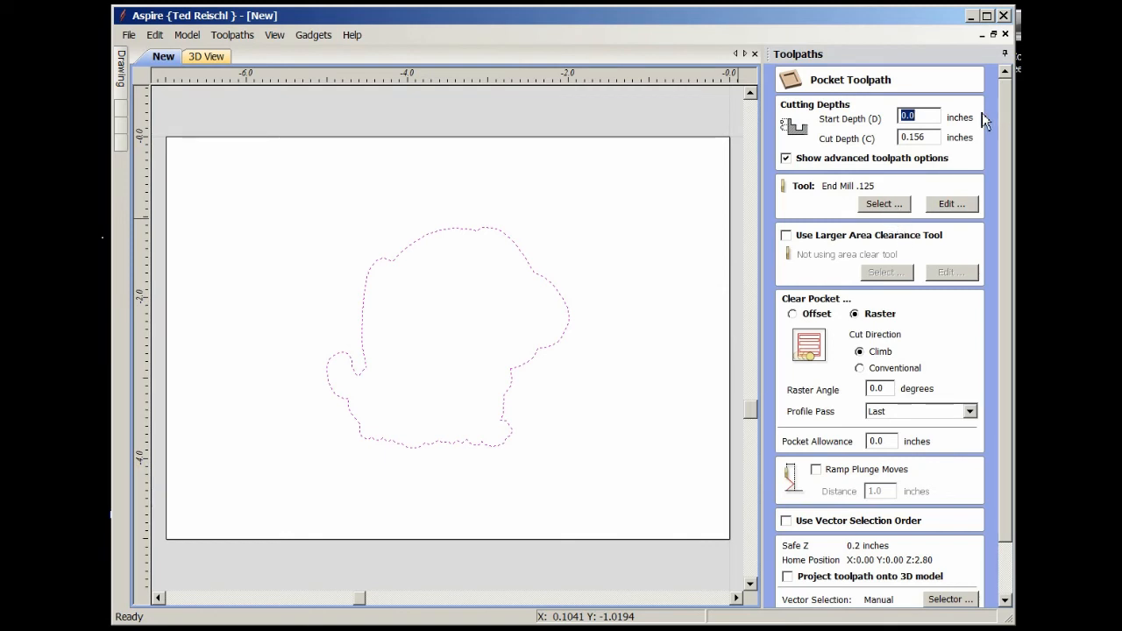
click(930, 136)
drag(912, 137, 946, 147)
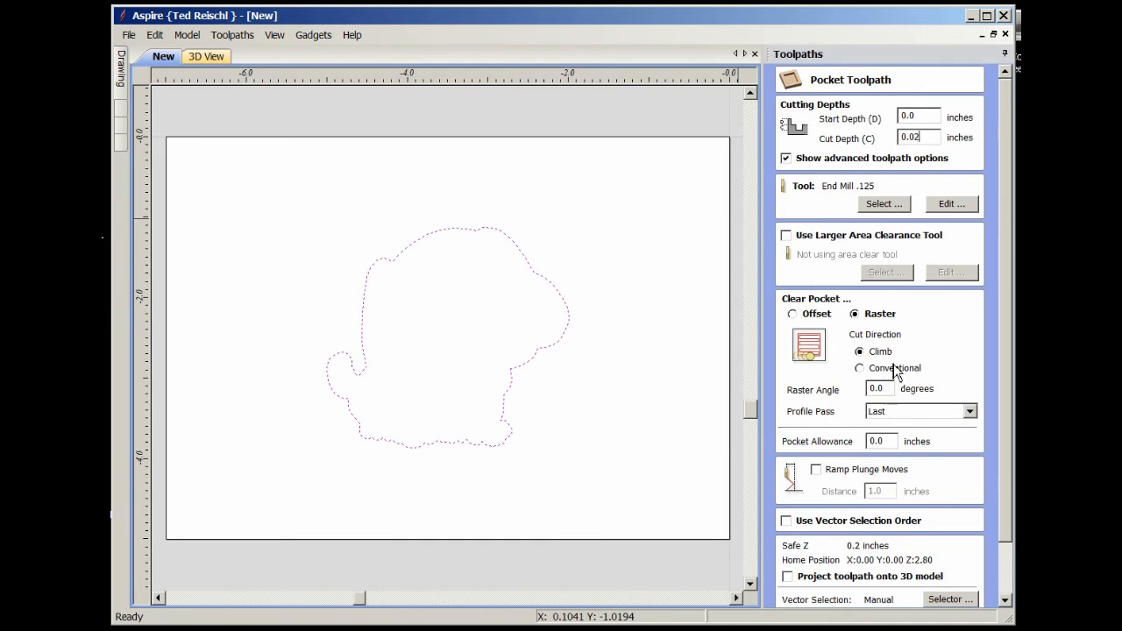
click(890, 441)
text(05)
scroll(916, 448, down, 3)
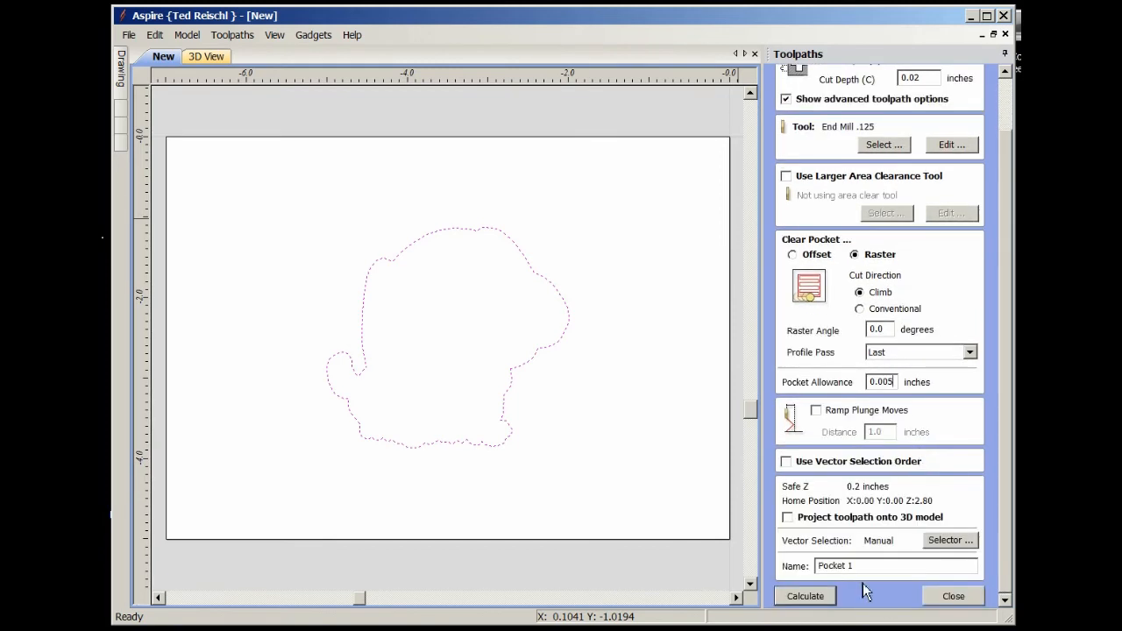
Name the pocket toolpath Puppy Pocket .125 em and check the .125 end mill's settings, accepting them as they are
drag(855, 566, 819, 568)
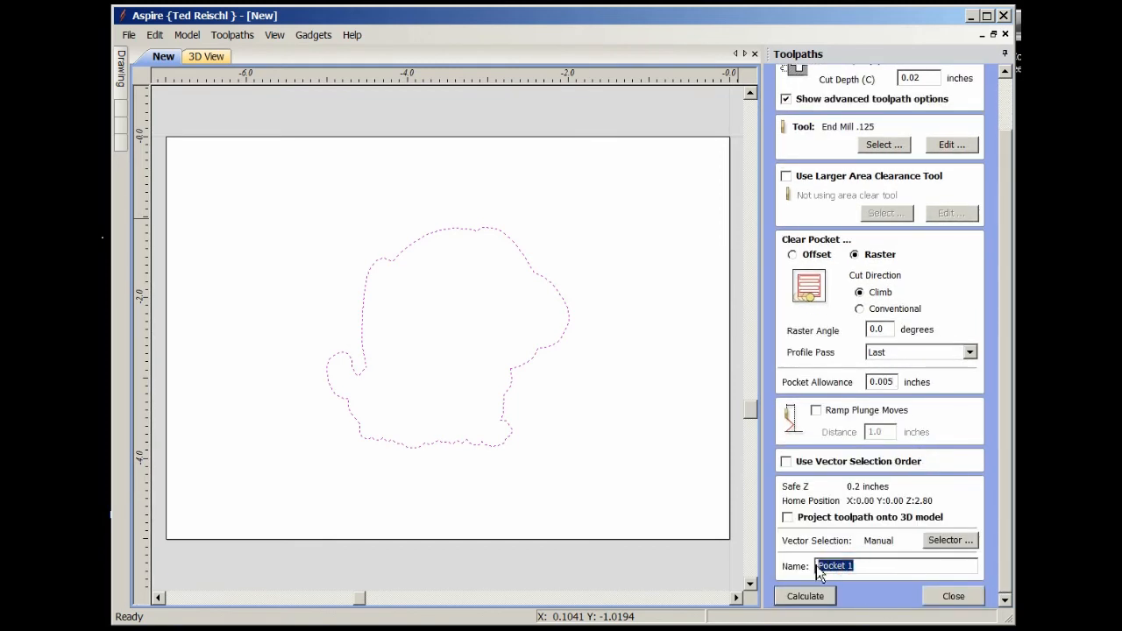
text(Puppy Po)
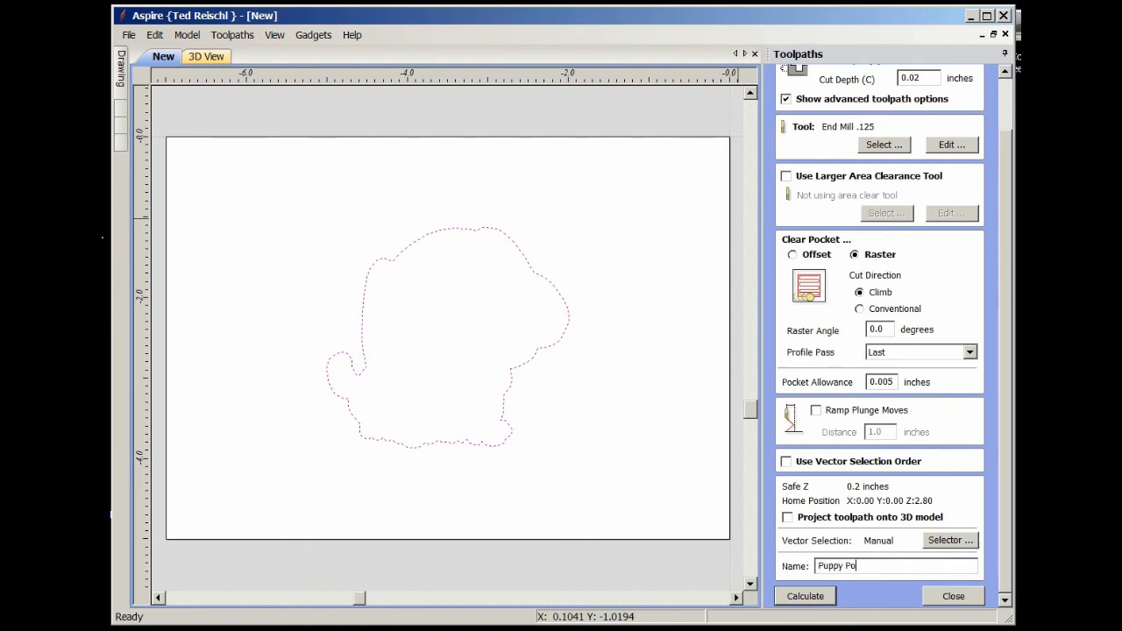
text(cket .125 em)
click(952, 144)
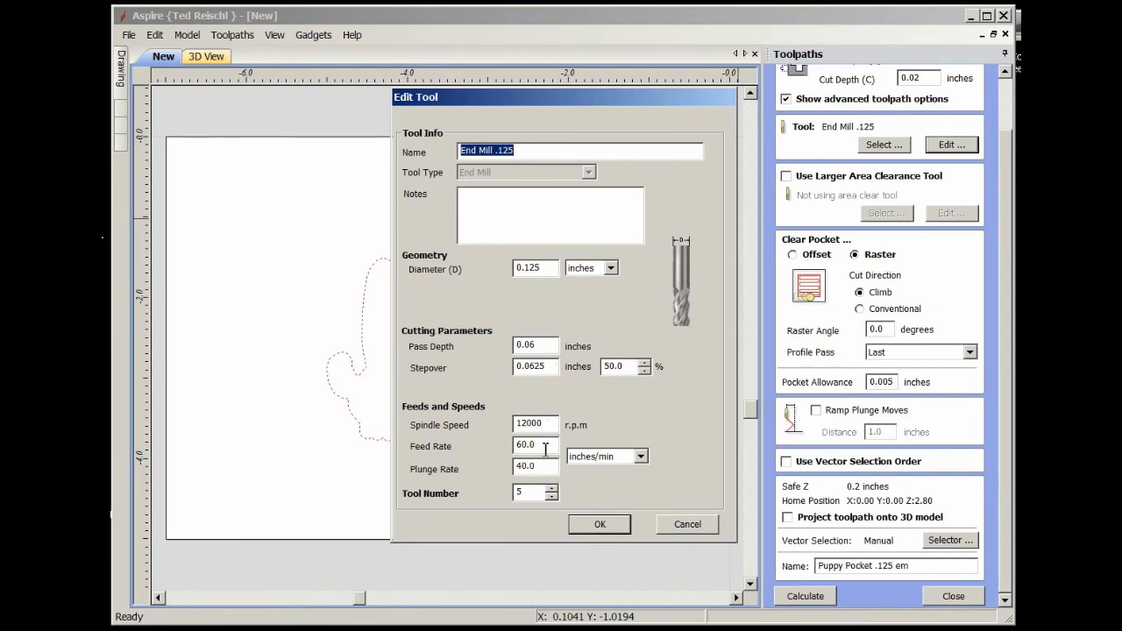
click(601, 524)
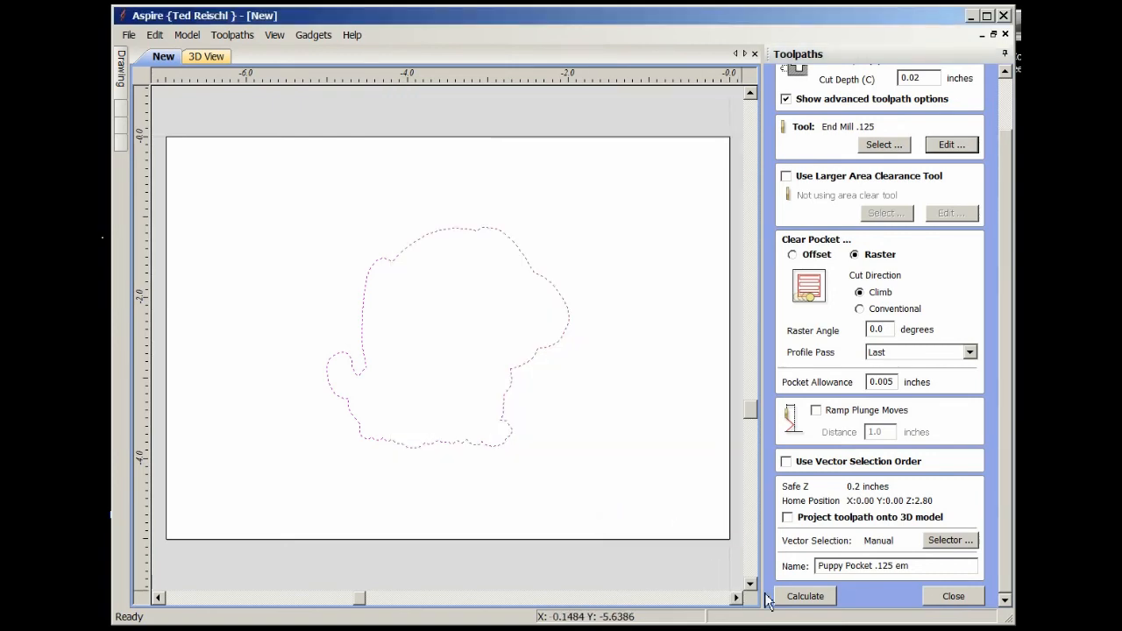
Calculate the puppy pocket toolpath, preview its cut on the material, and close the preview
click(797, 597)
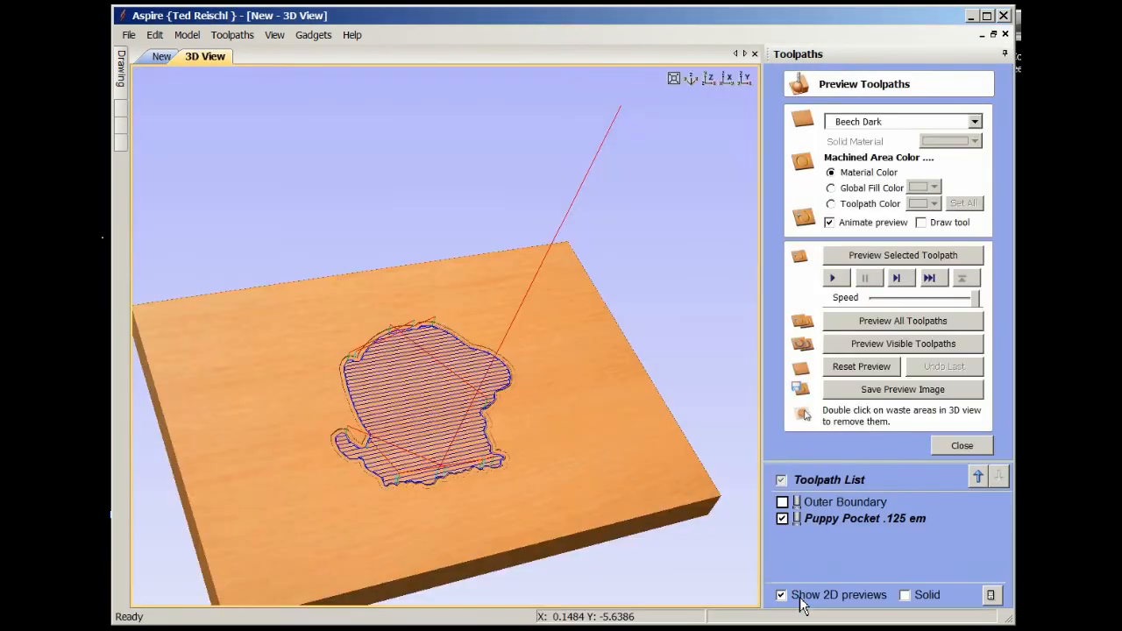
click(904, 254)
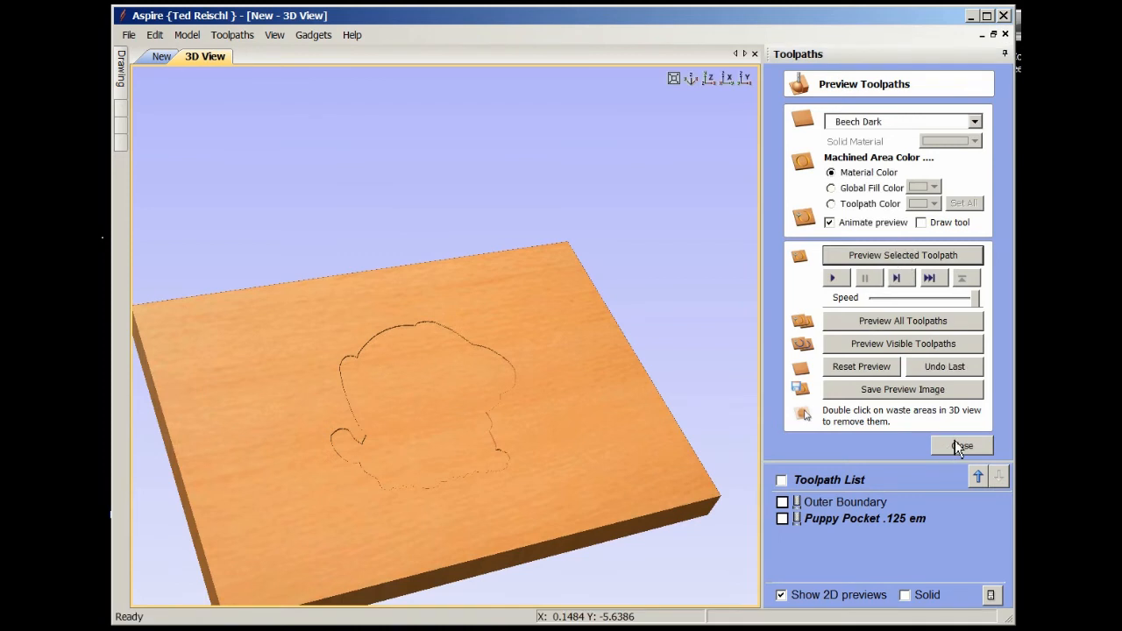
click(957, 445)
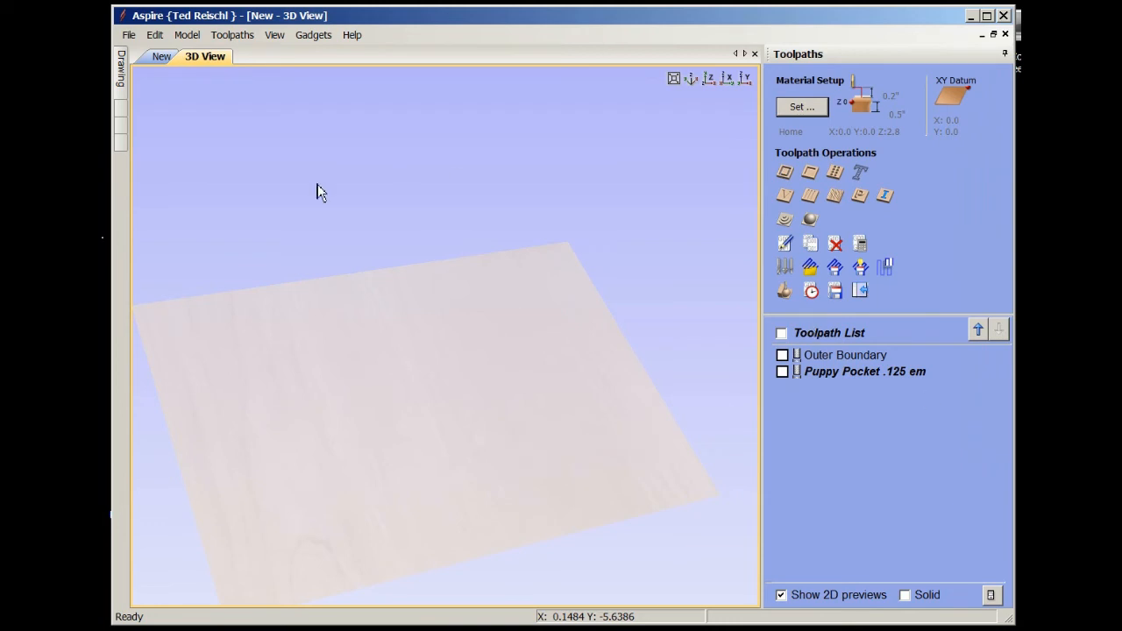
Save the job to the desktop as Puppy Veneer Fixture and return to its 2D view with nothing selected
click(128, 35)
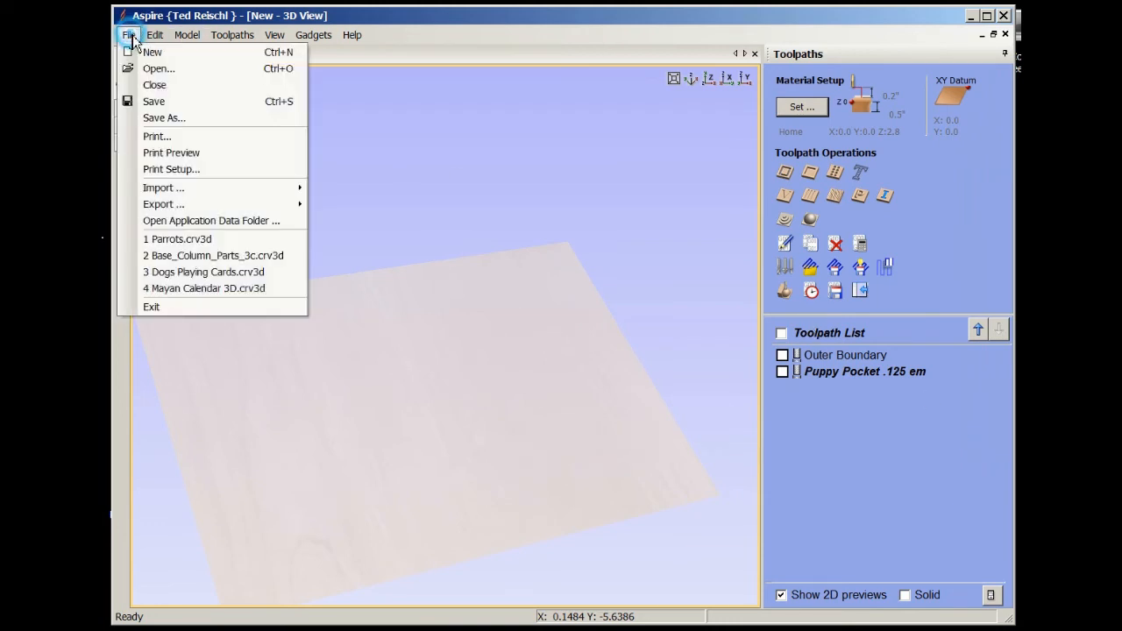
click(158, 118)
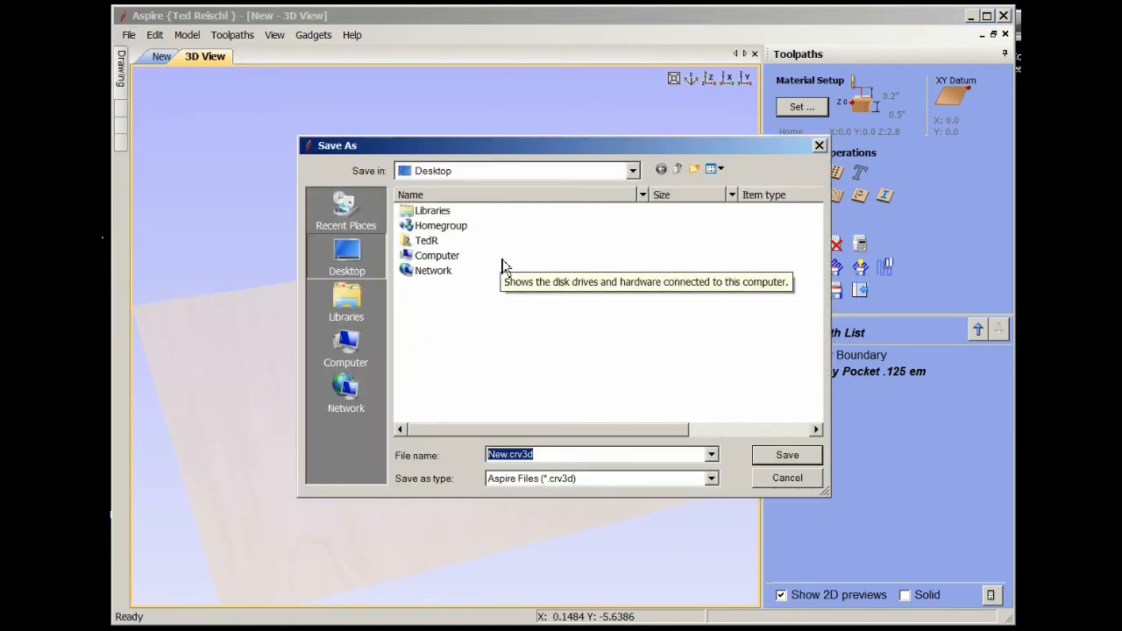
text(Pu)
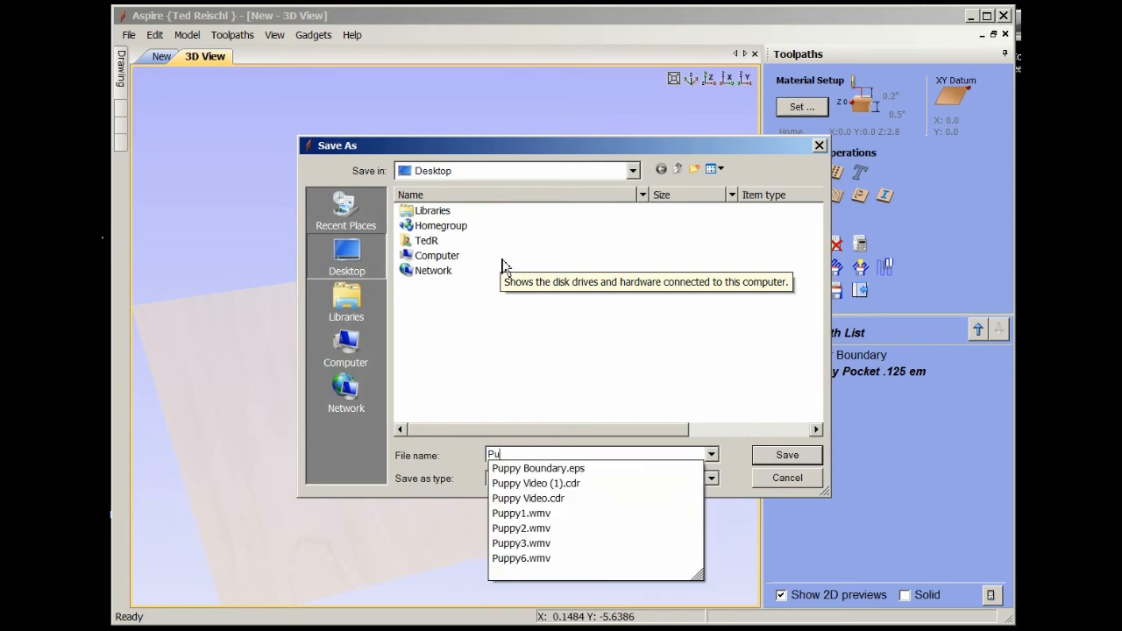
text(ppy )
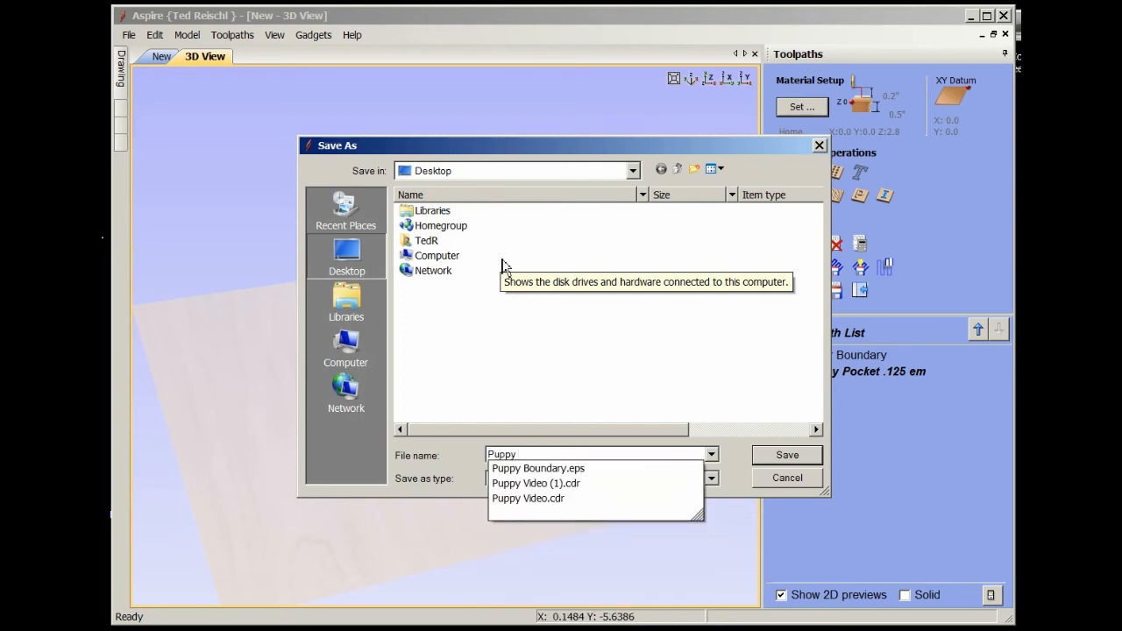
text(Ven)
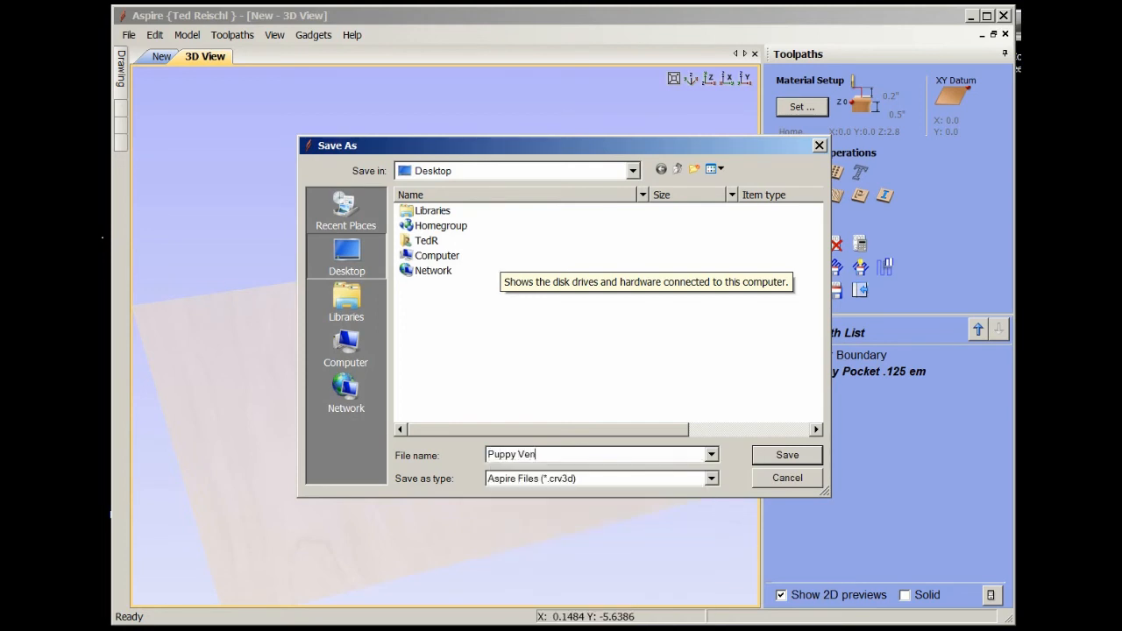
text(eer Fixture)
click(788, 455)
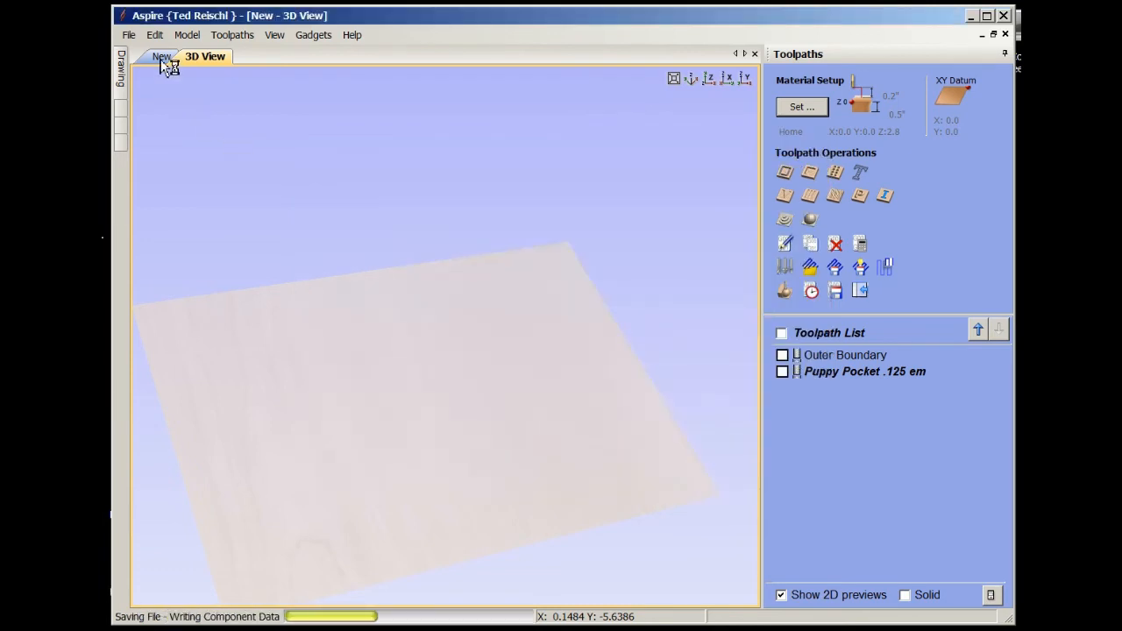
click(163, 59)
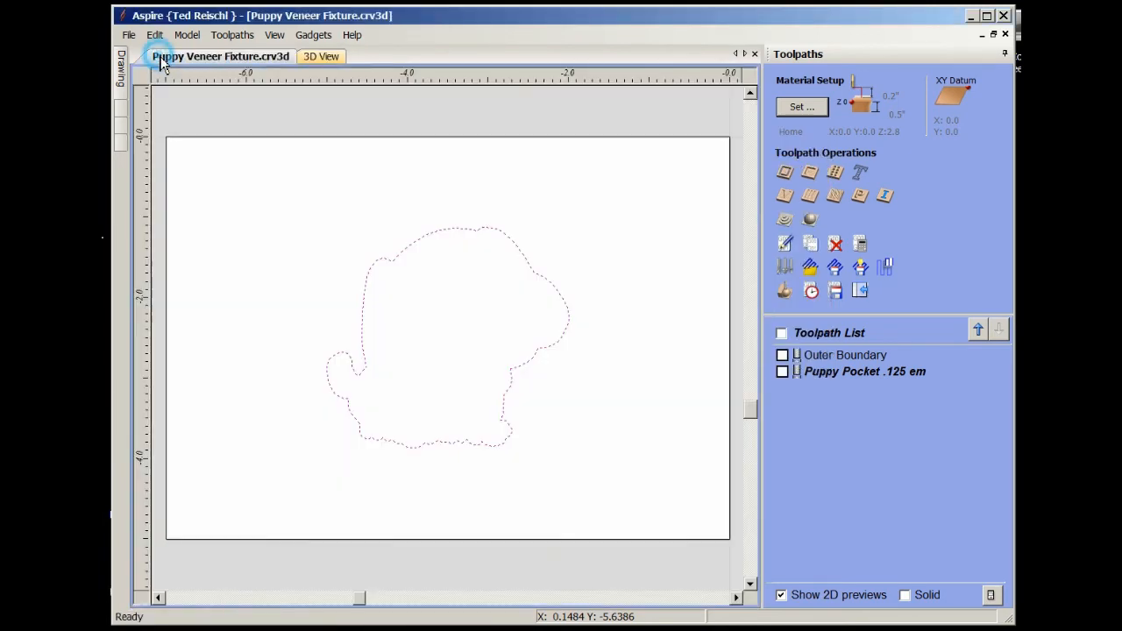
click(456, 166)
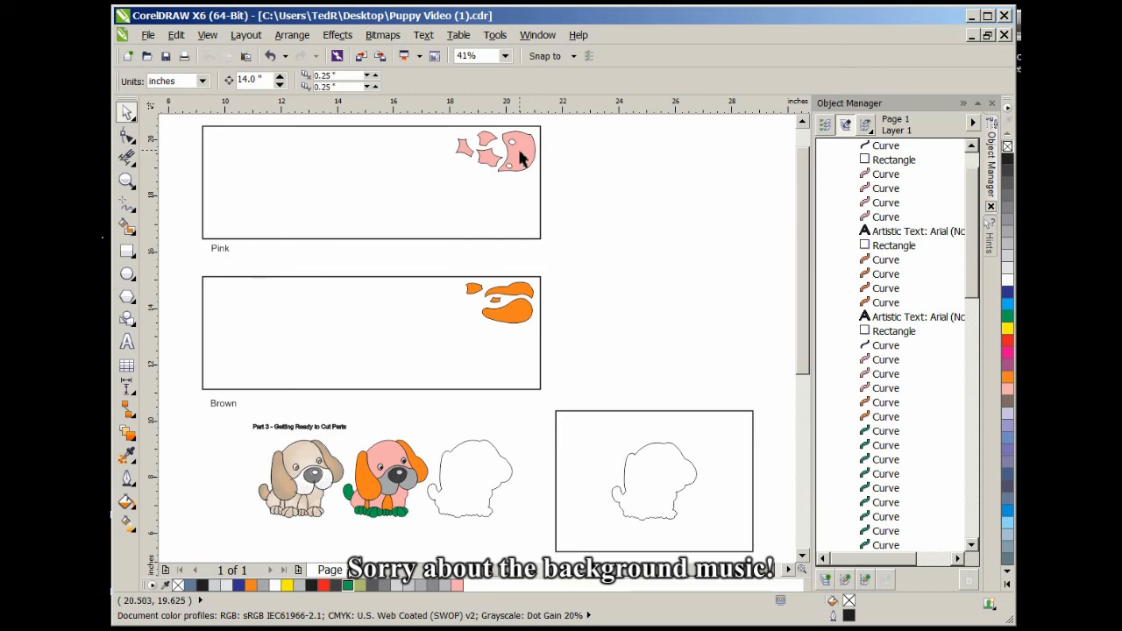
In CorelDRAW, remove the fill from the pink parts and export them with their frame as Pink Veneers EPS, replacing the existing file
drag(558, 121, 183, 250)
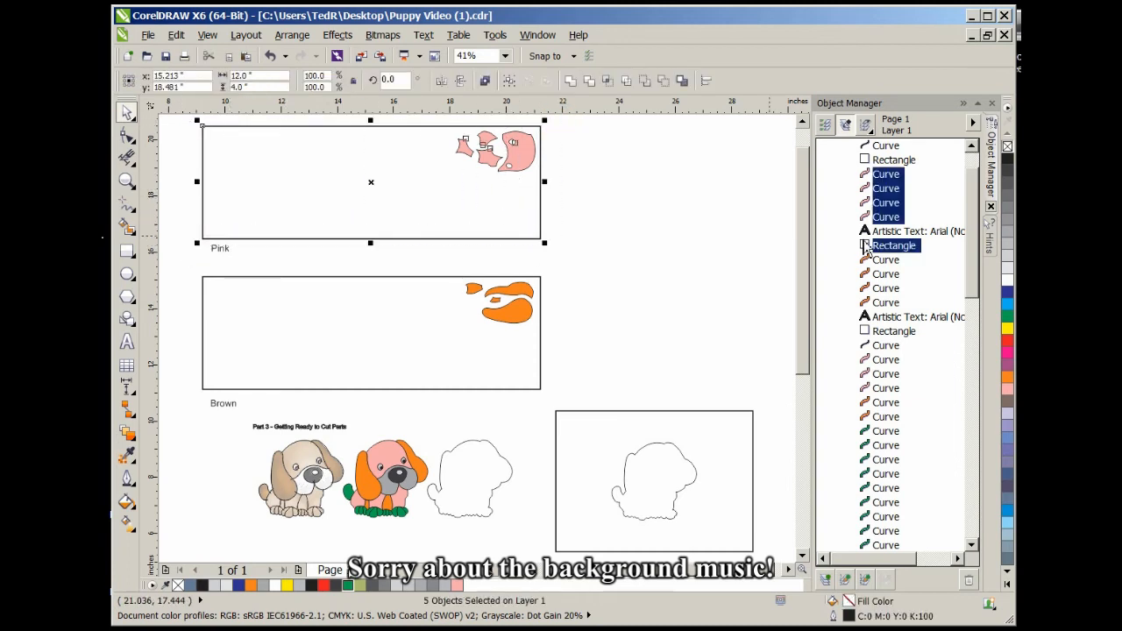
click(1007, 147)
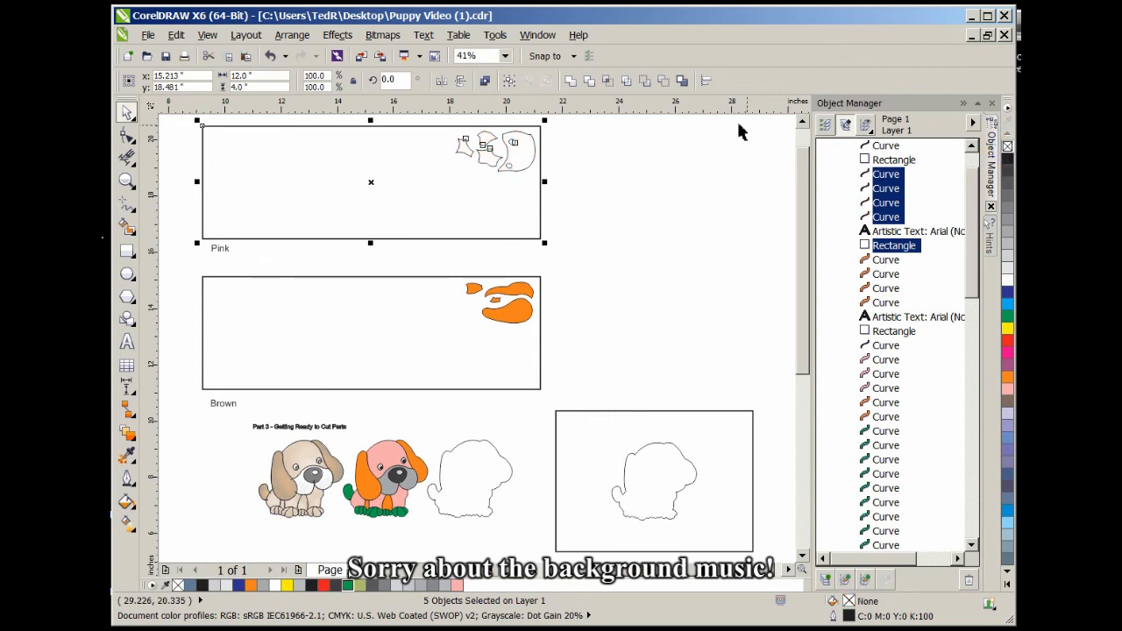
click(151, 35)
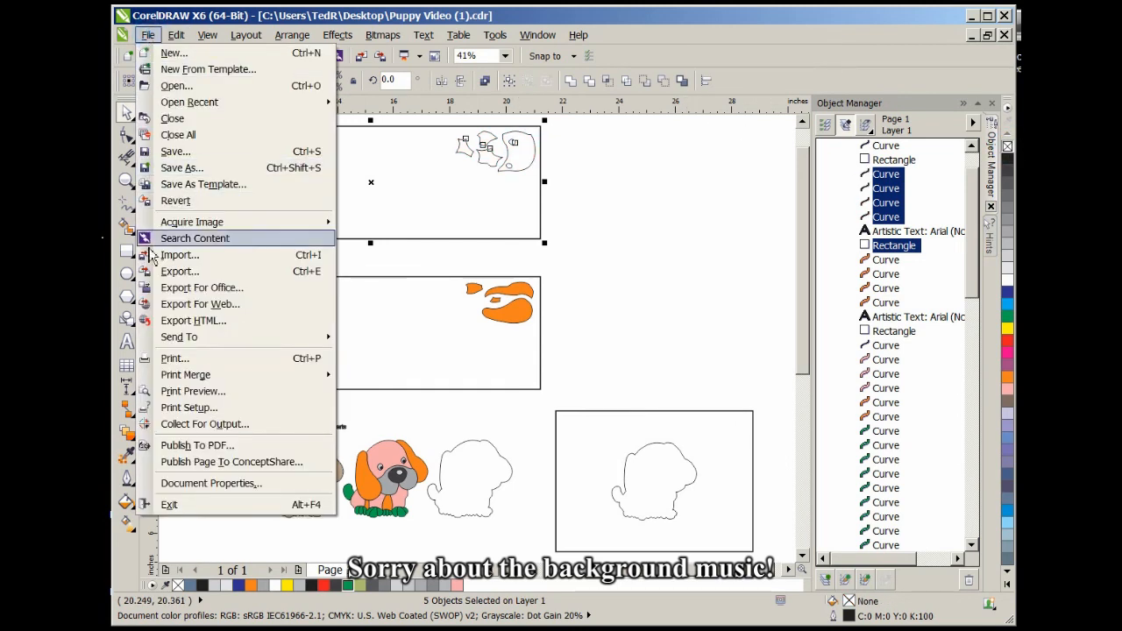
click(175, 272)
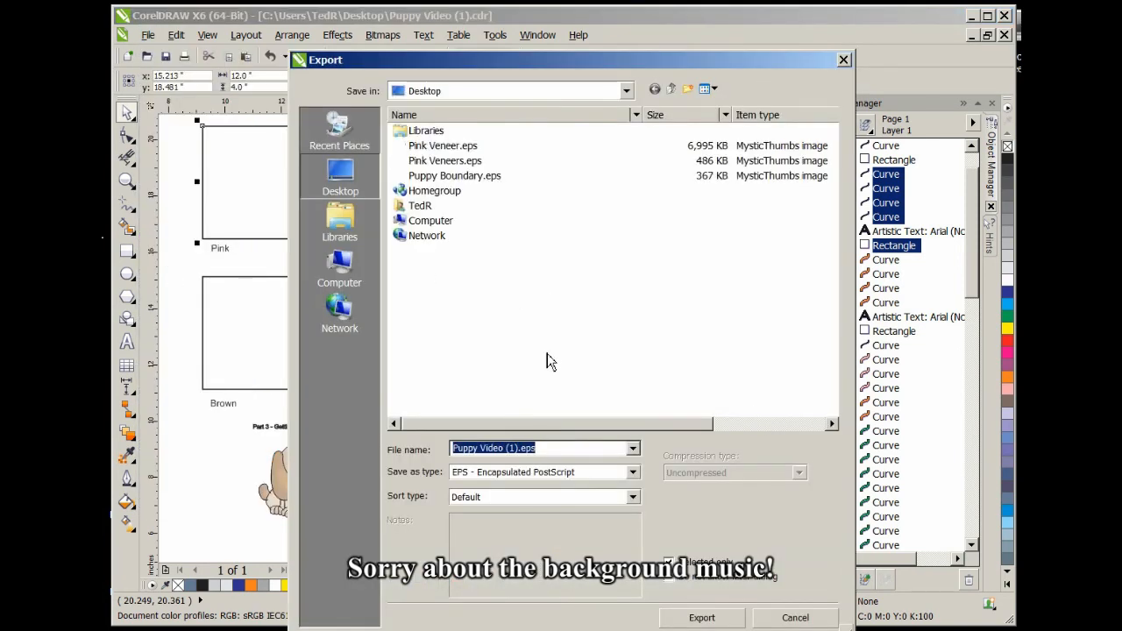
text(Pink V)
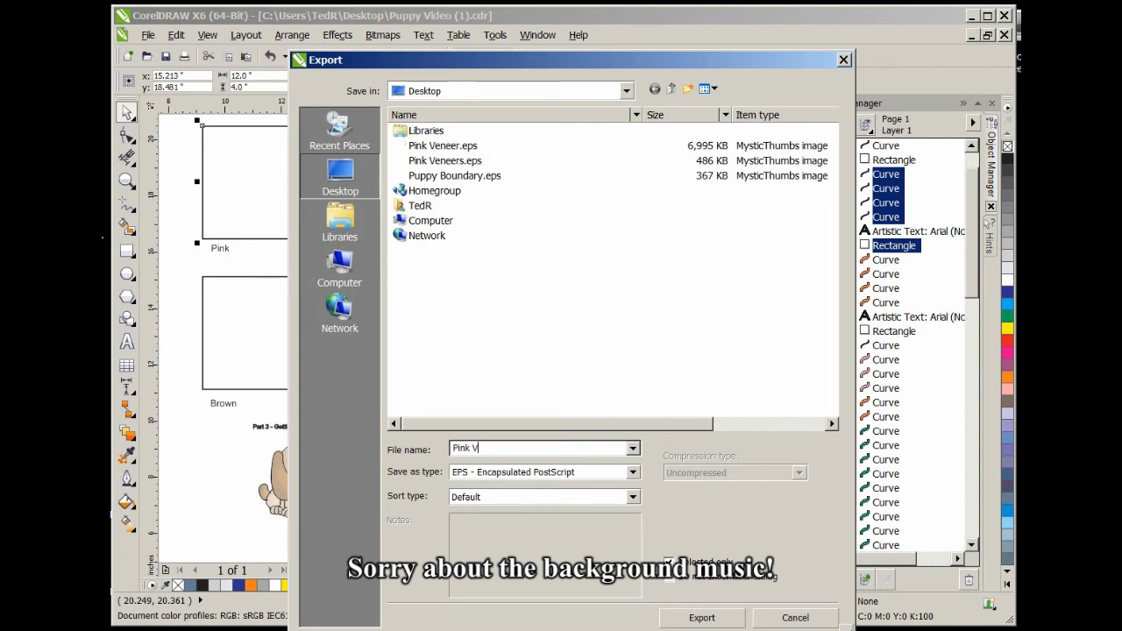
text(eneers)
key(Return)
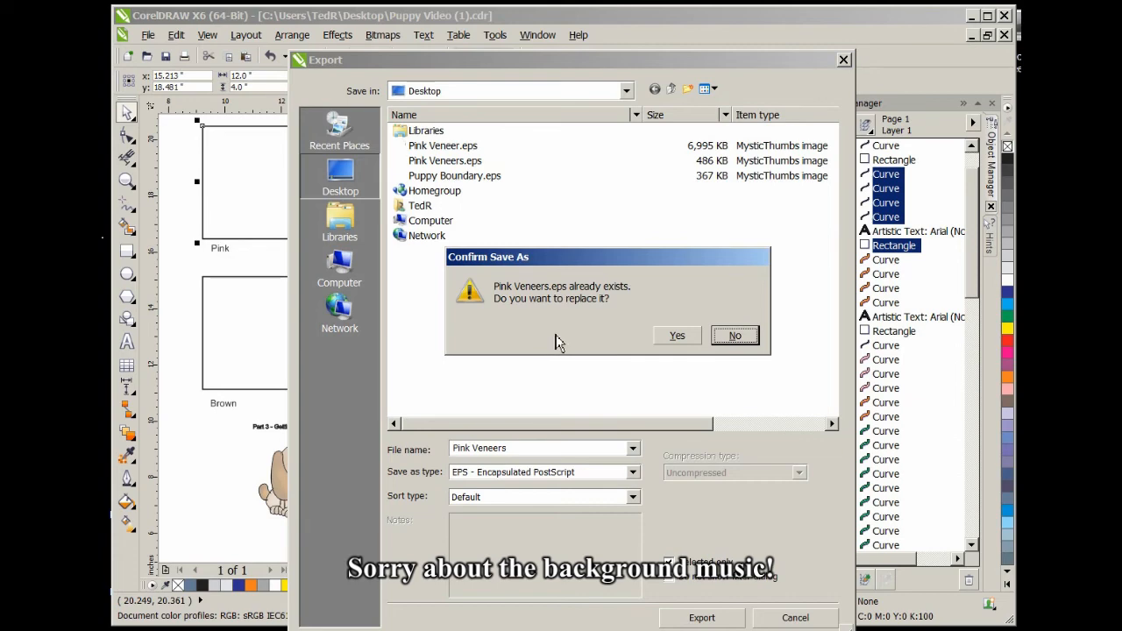
click(681, 337)
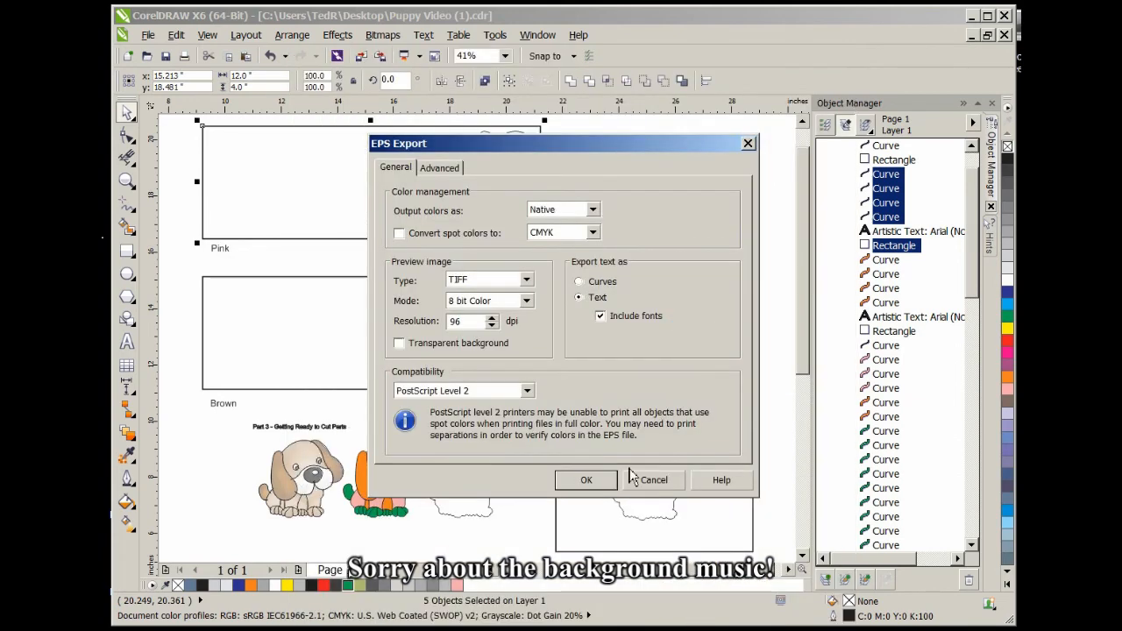
click(598, 483)
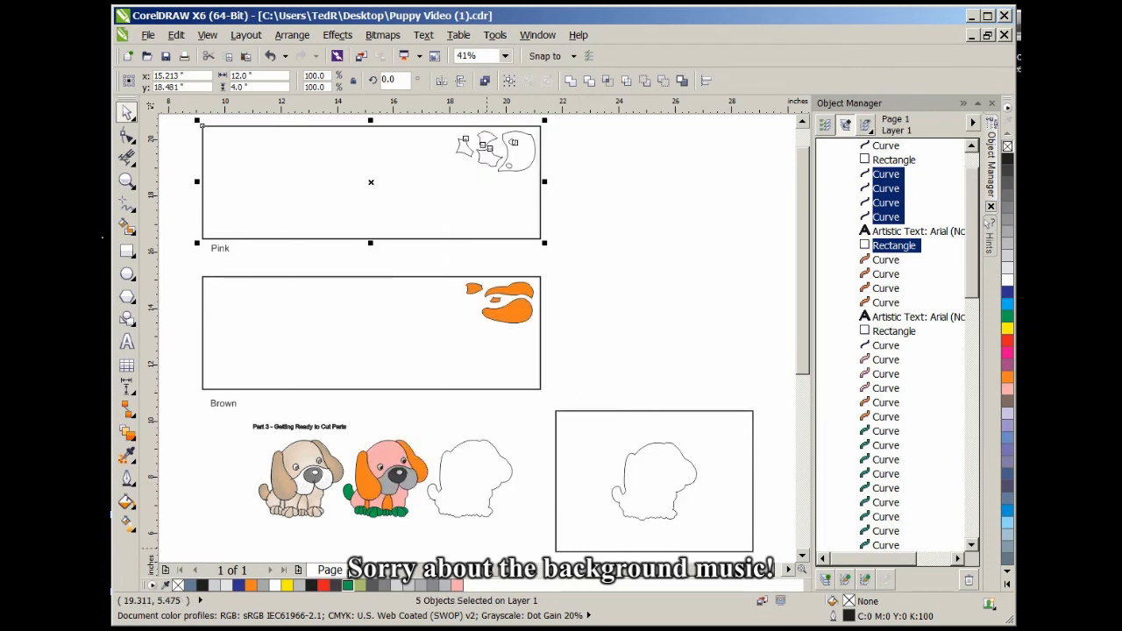
Switch from CorelDRAW to a fresh Aspire session and create a new file
mouse_move(390, 624)
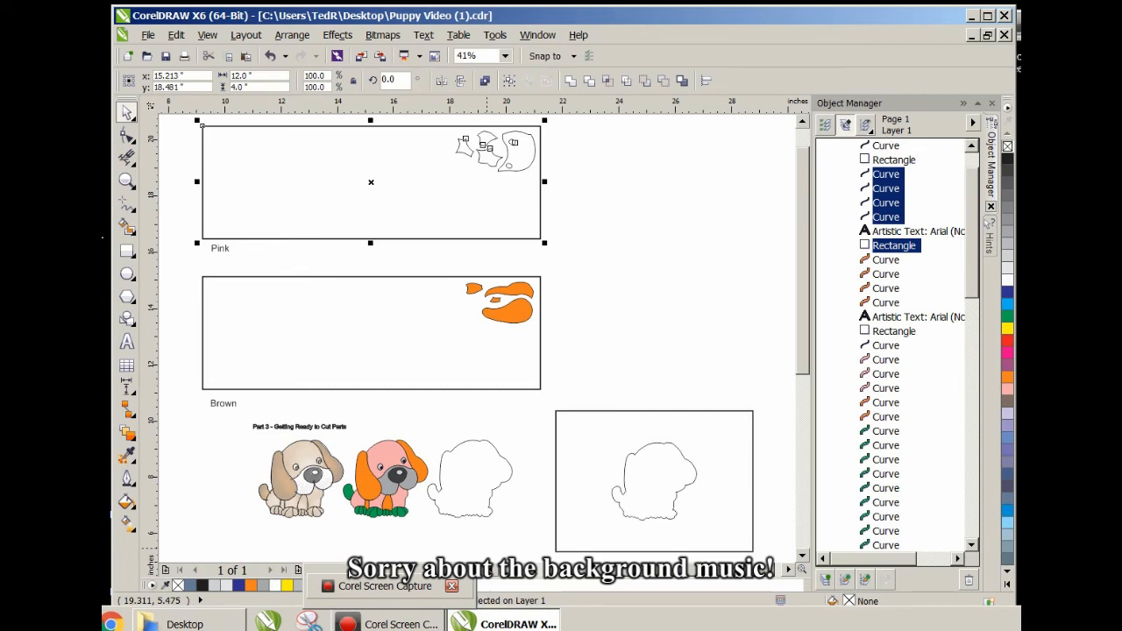
click(973, 16)
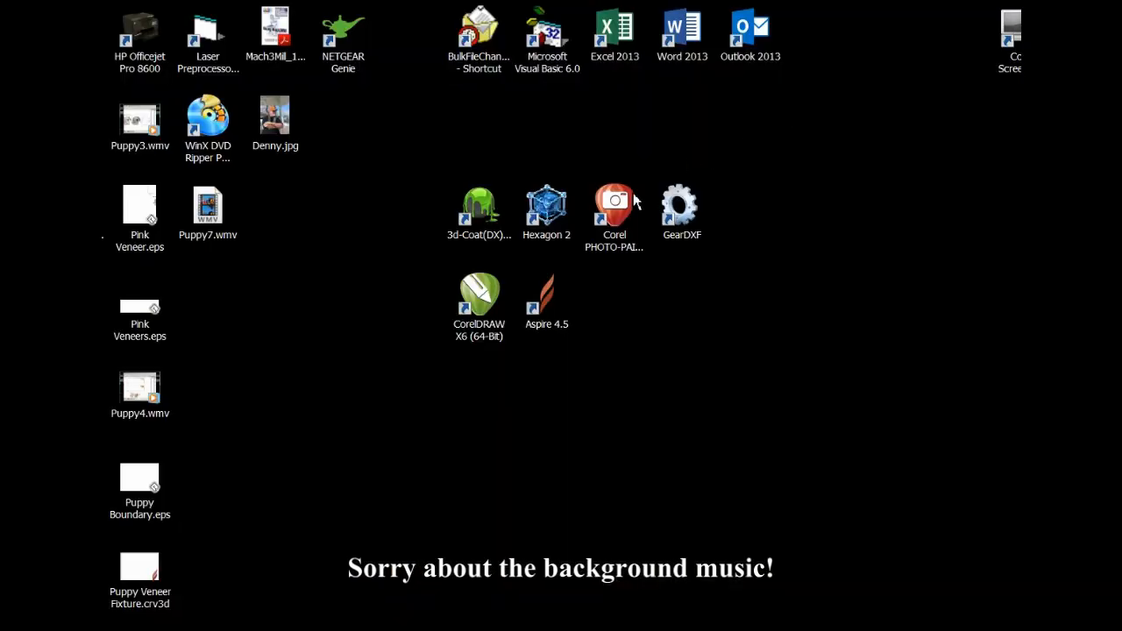
double_click(556, 293)
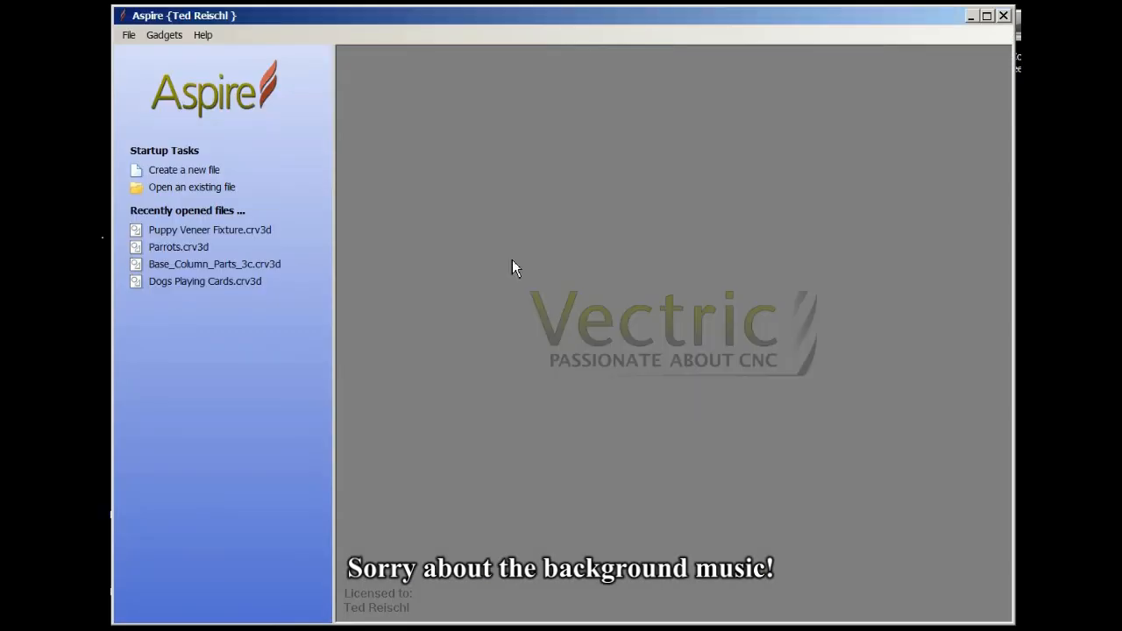
click(172, 173)
Set up the job as 12 inches wide, 4 inches high and 0.02 inch thick
double_click(248, 114)
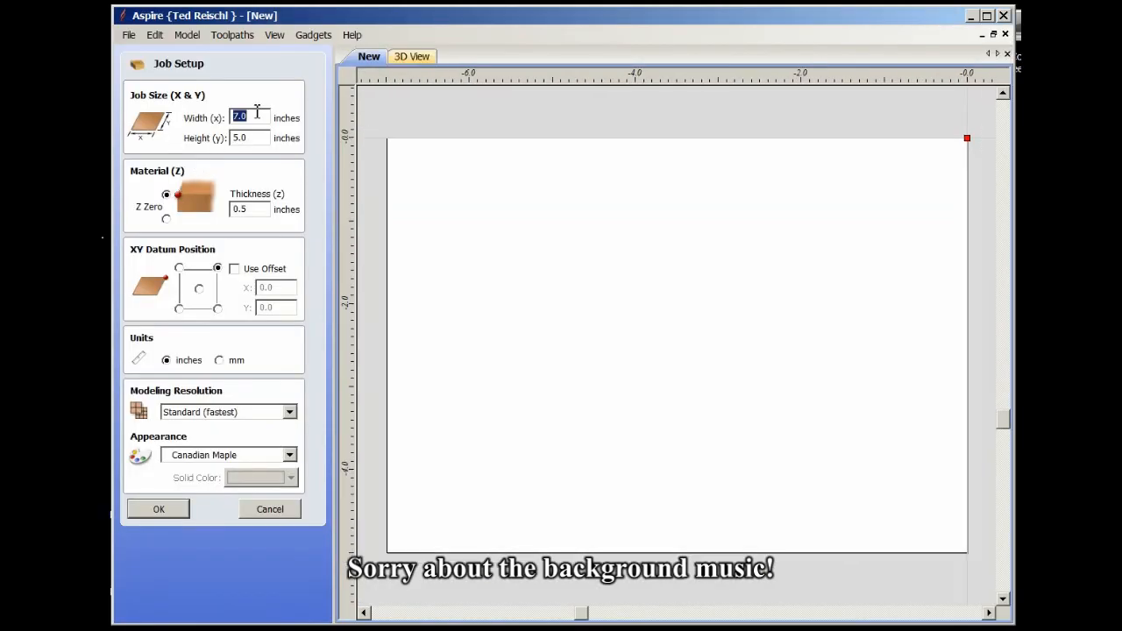
text(12)
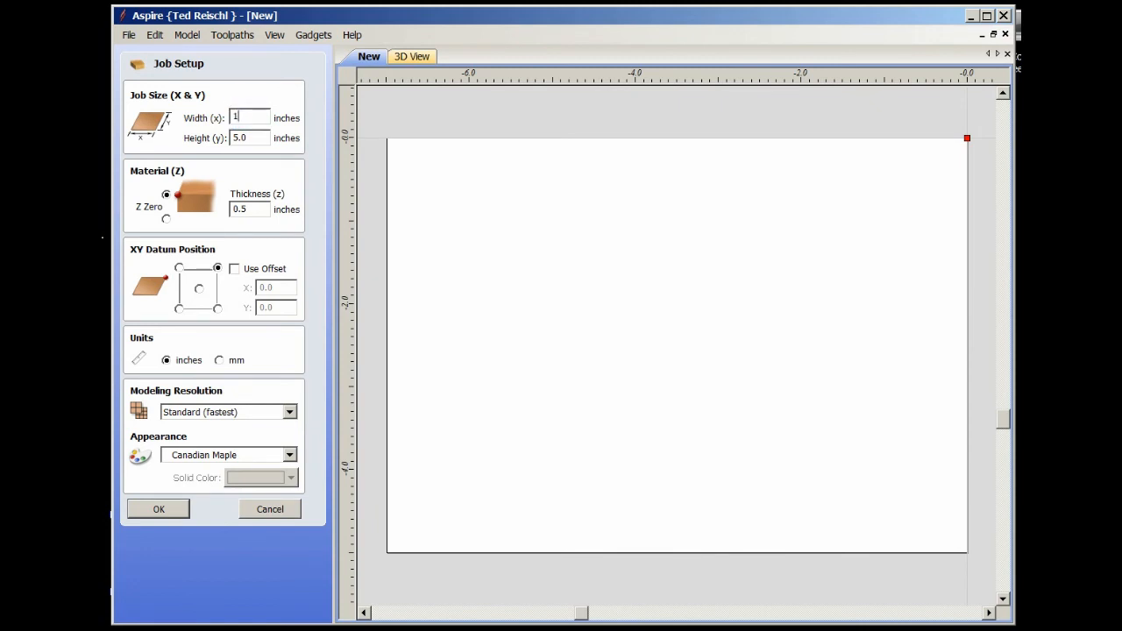
double_click(247, 137)
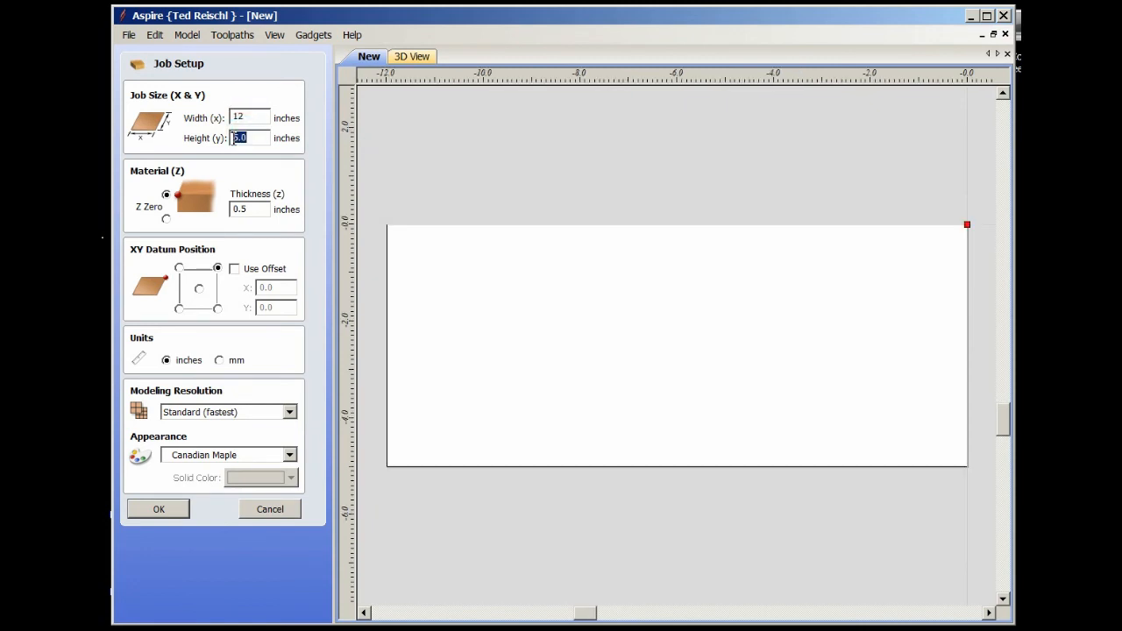
text(4)
click(248, 209)
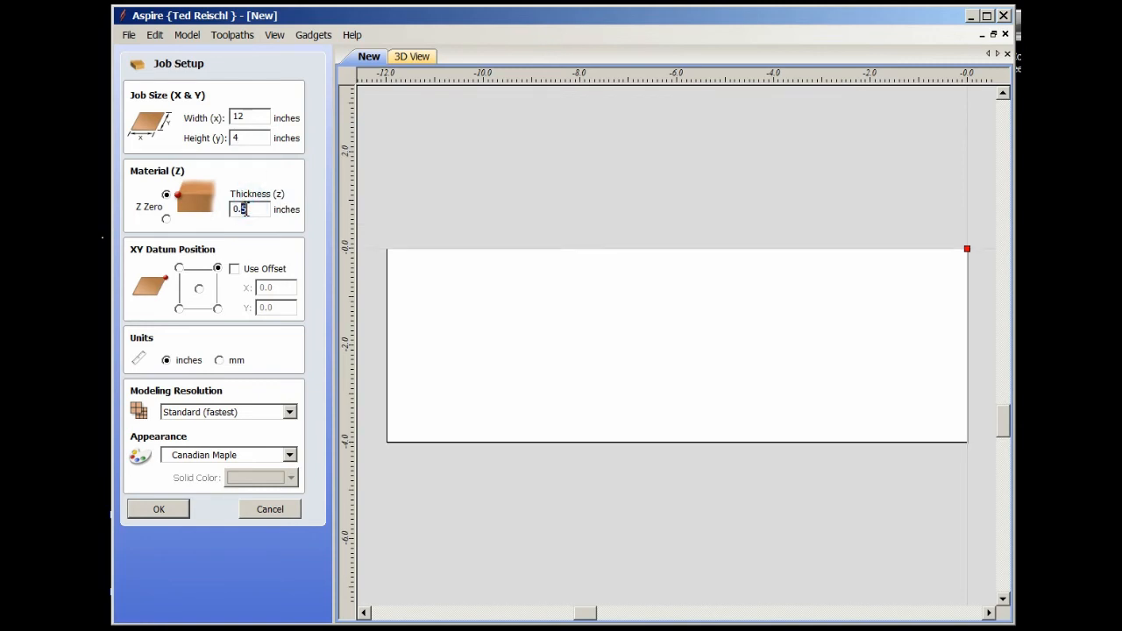
key(BackSpace)
text(02)
click(173, 512)
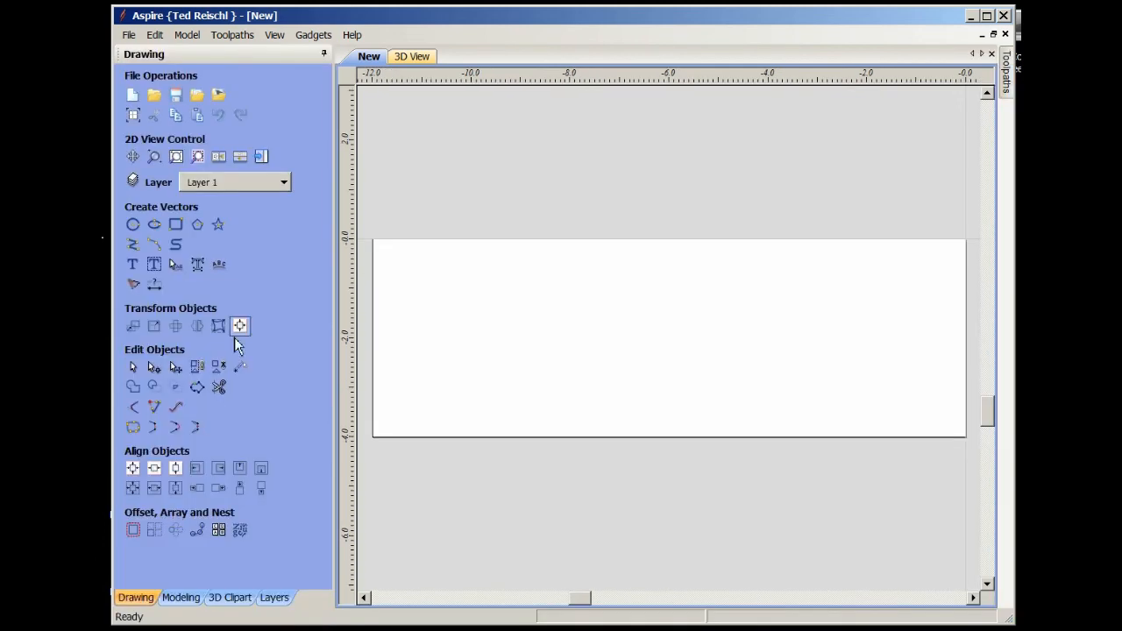
Import the vectors from Pink Veneers.eps, centre them on the material, and clear the selection
click(200, 95)
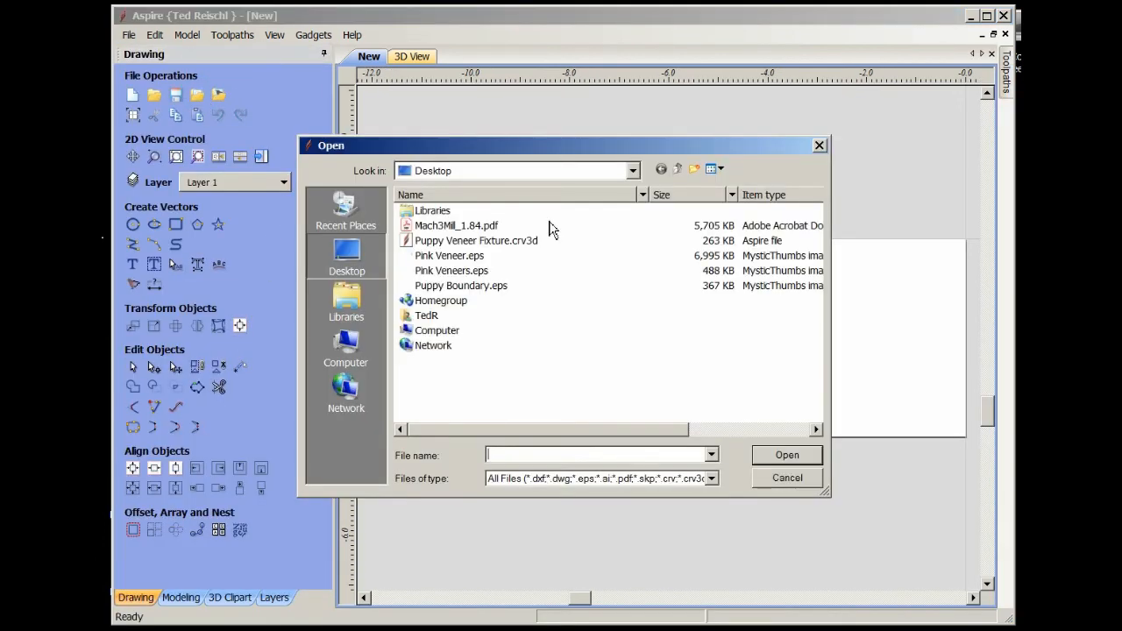
click(465, 274)
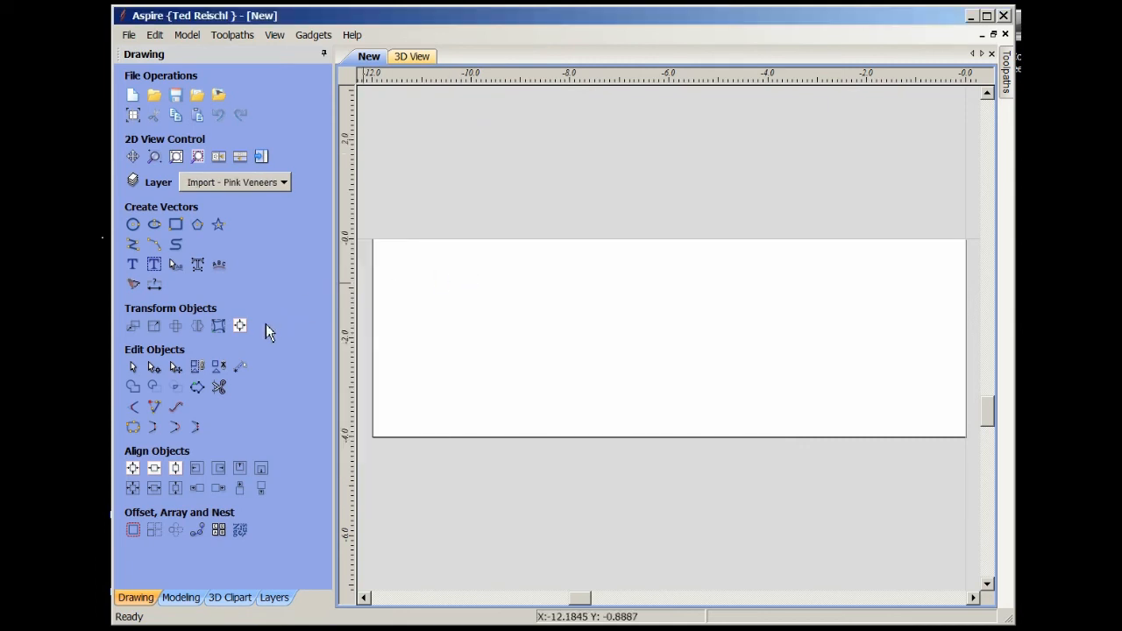
click(240, 326)
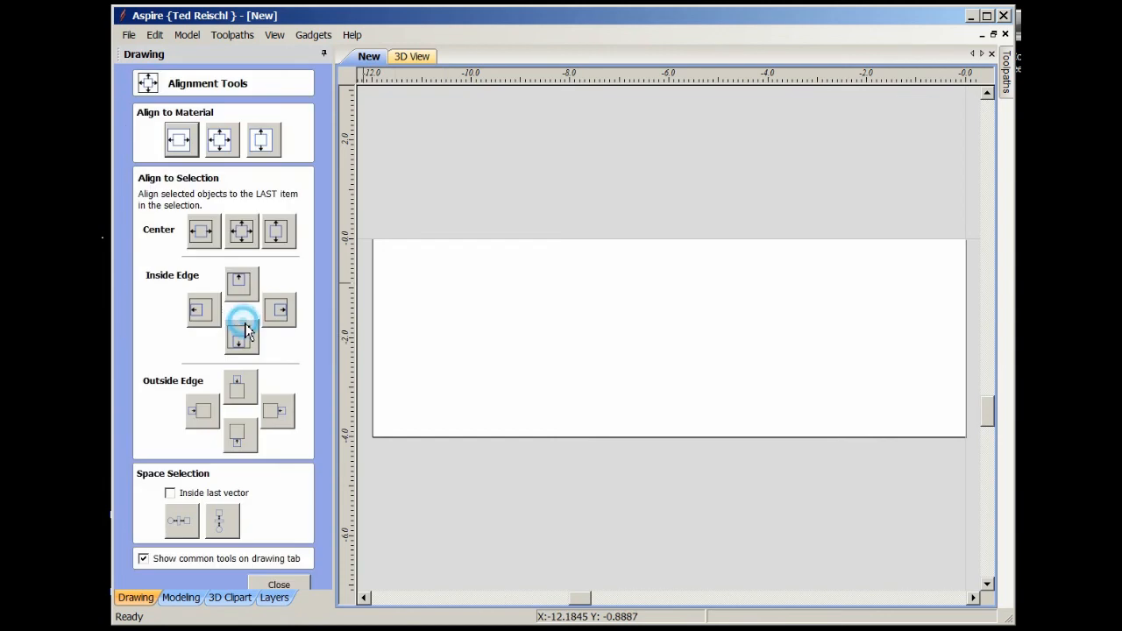
click(220, 140)
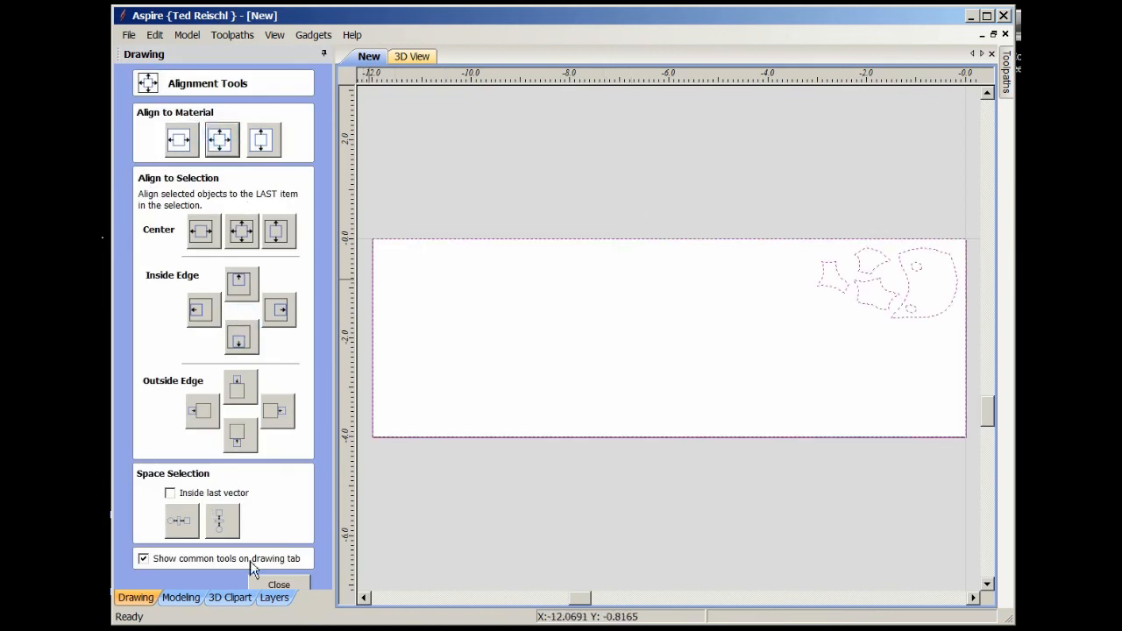
click(286, 585)
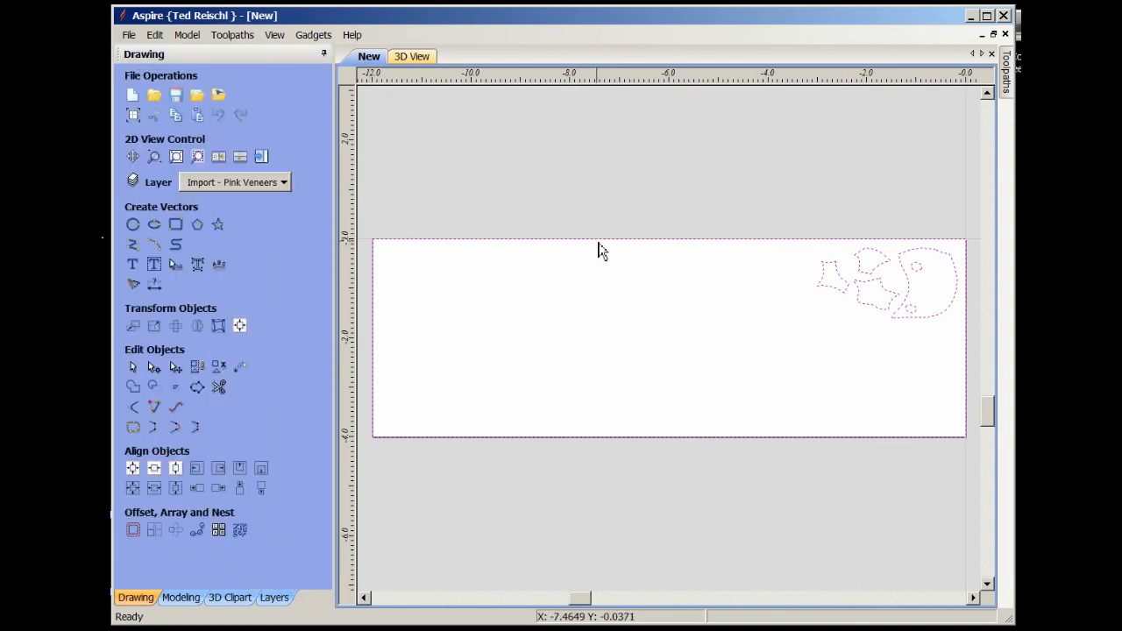
click(596, 241)
click(591, 219)
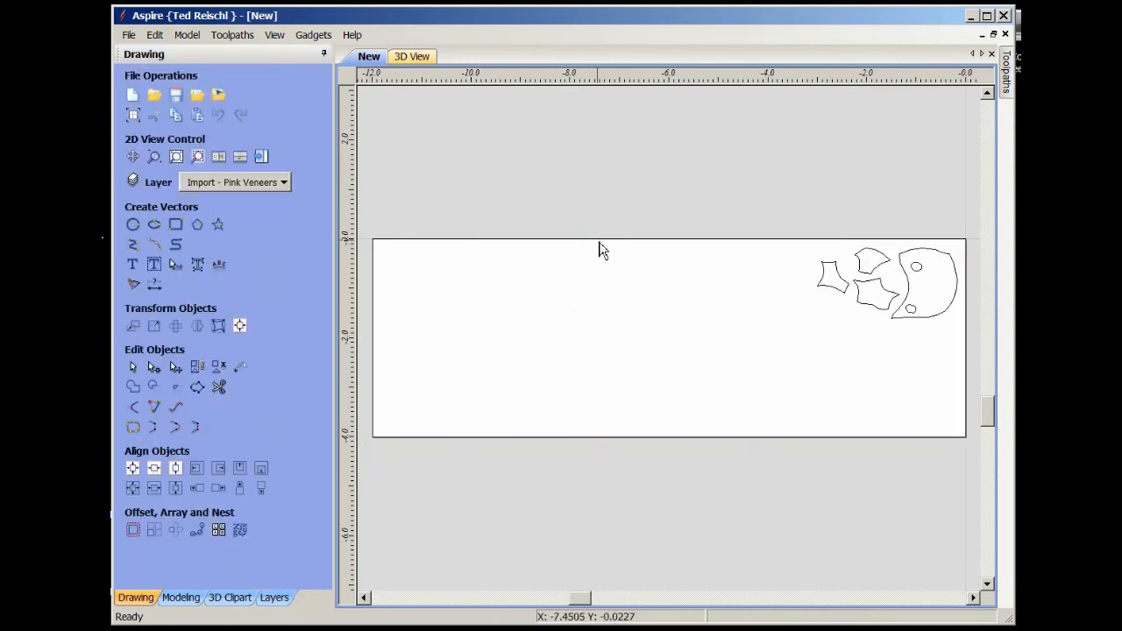
Check the imported frame against the material outline, clear the selection, and switch to the toolpath operations
click(596, 242)
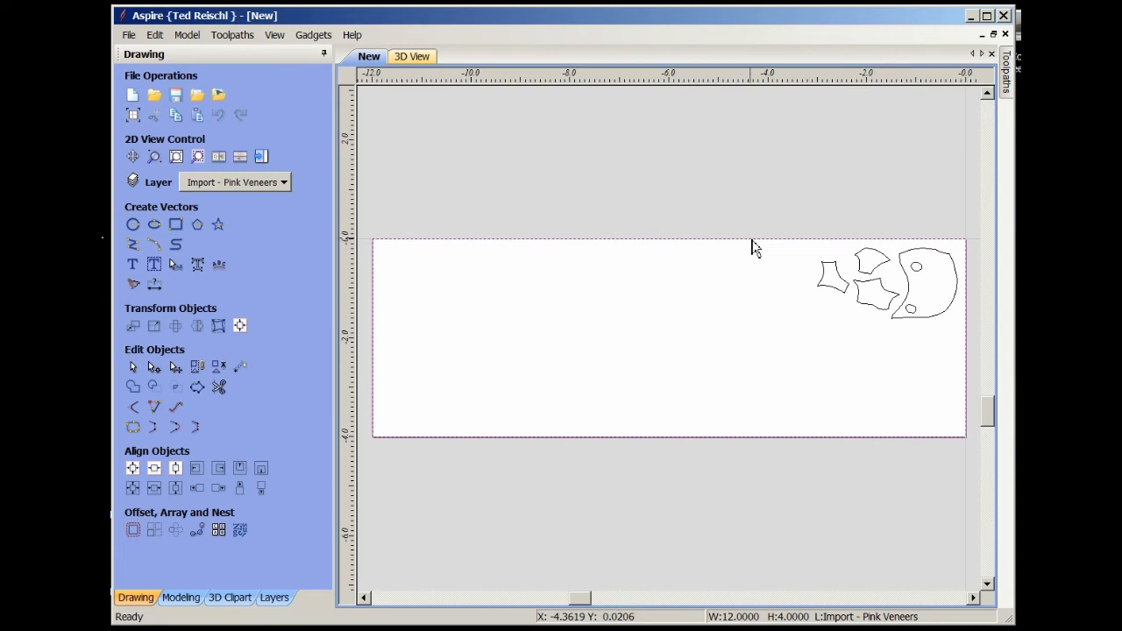
click(734, 190)
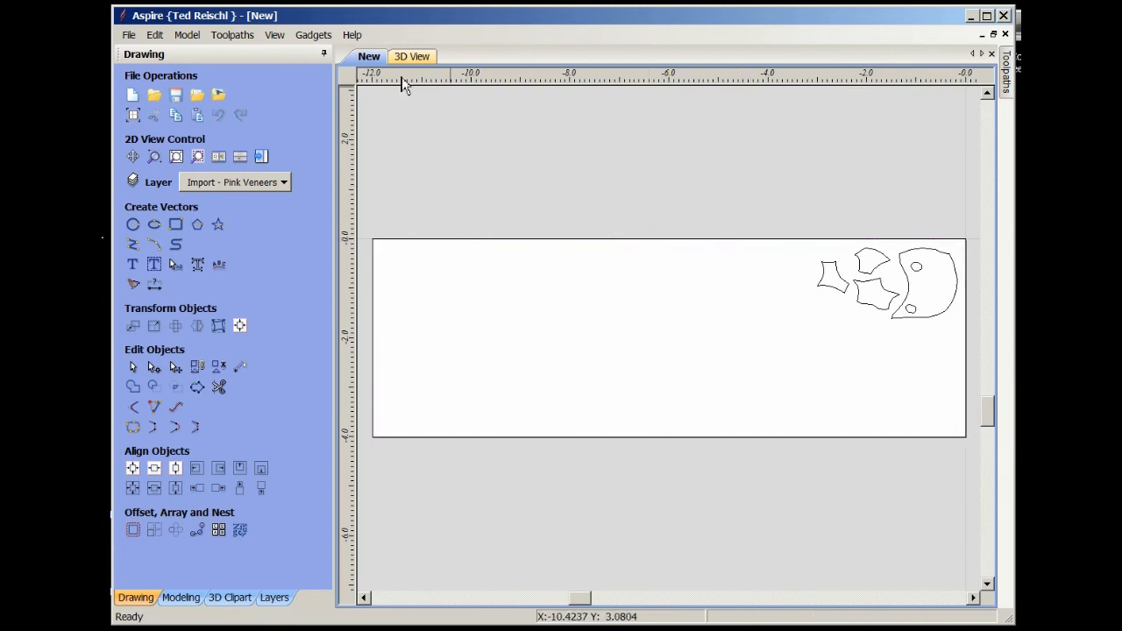
click(261, 158)
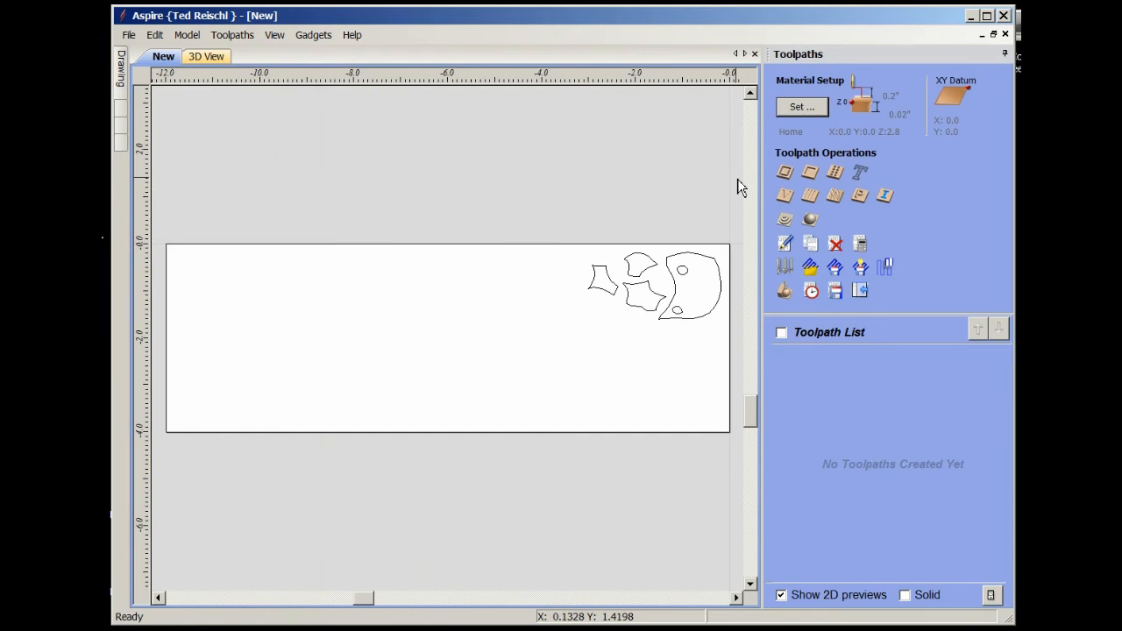
Start a 2D profile toolpath for both eye holes using the Laser Beam (0.005 inches) tool with its pass depth set to 0.02 inch
click(689, 278)
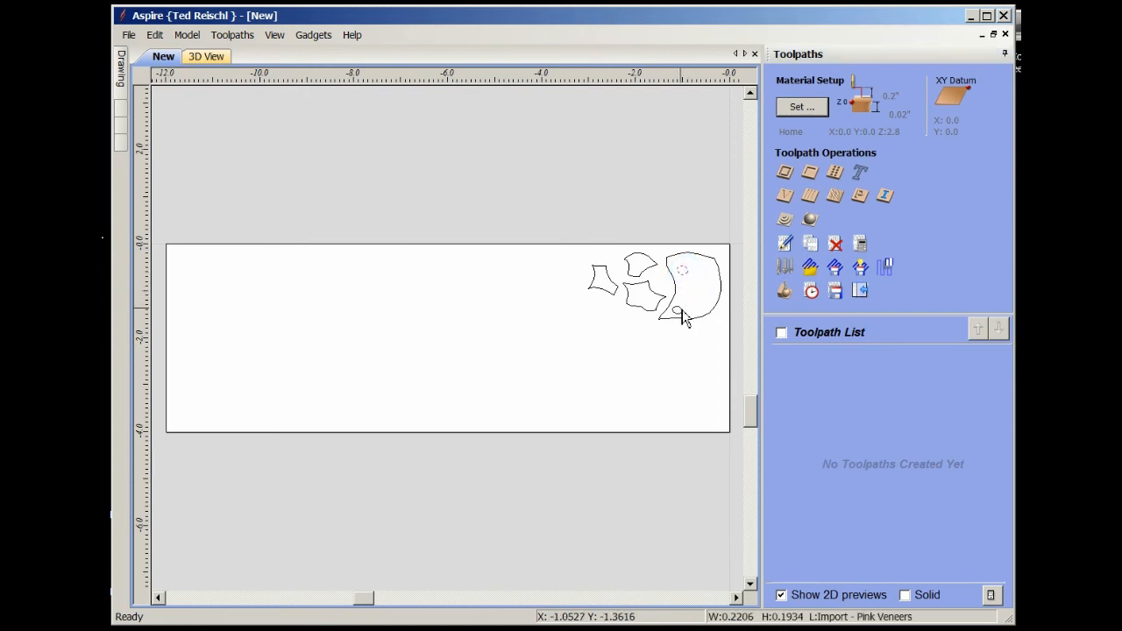
shift+click(681, 310)
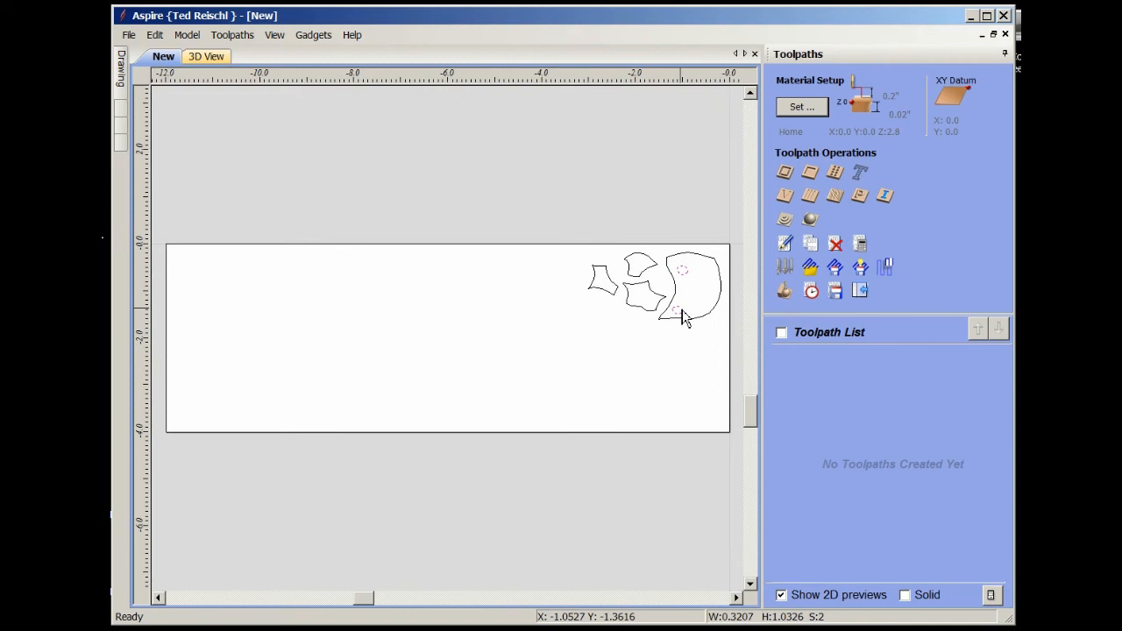
click(795, 173)
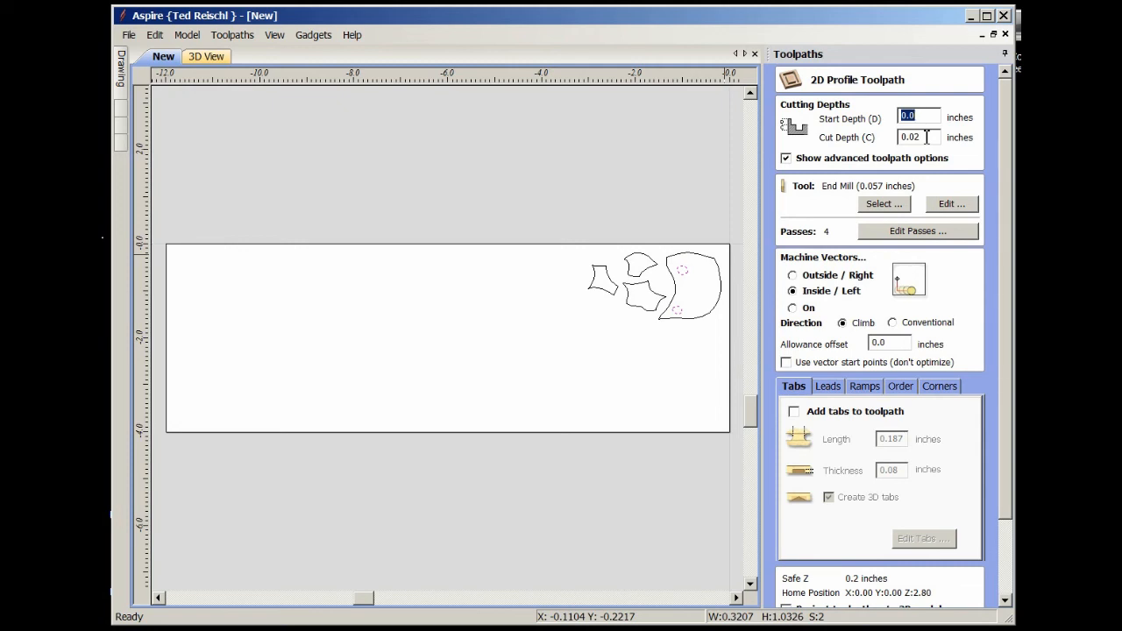
click(884, 204)
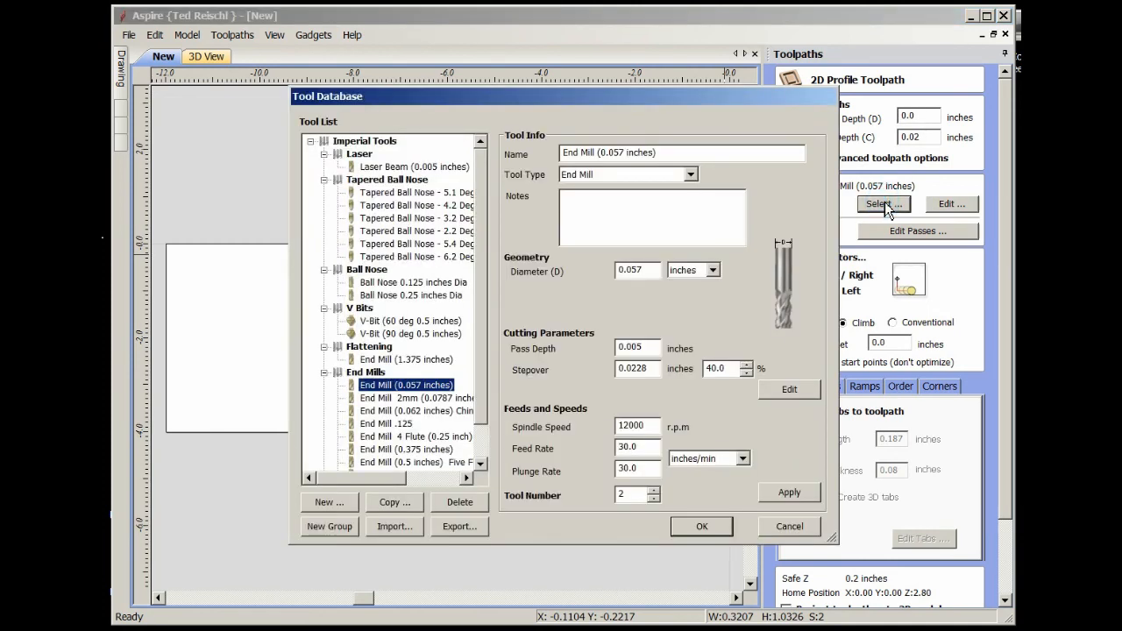
click(426, 167)
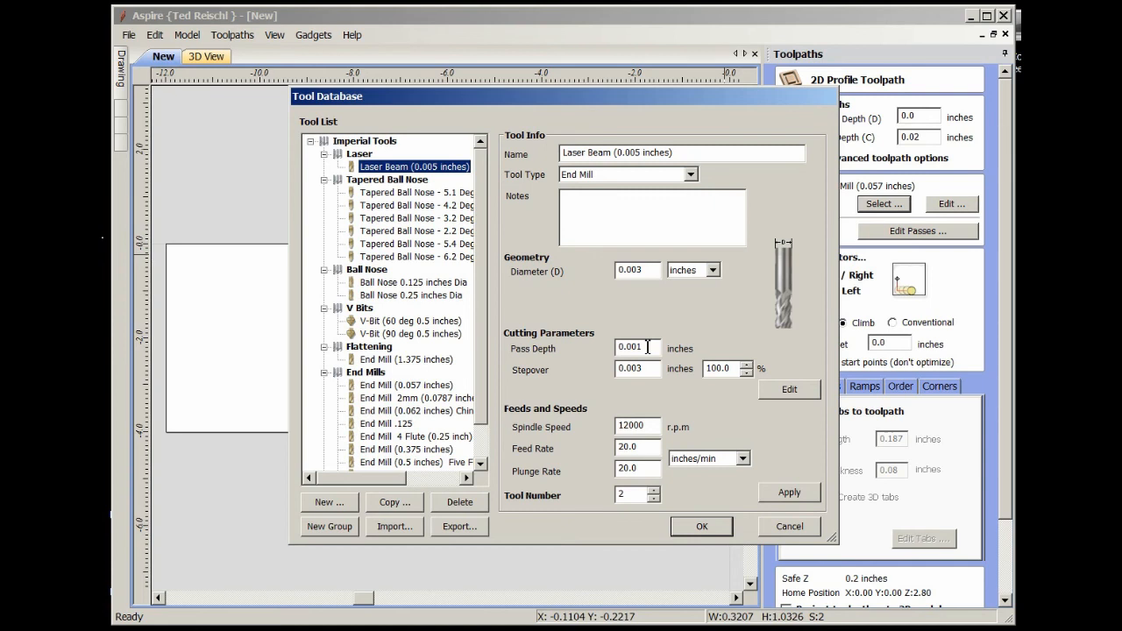
drag(647, 347, 634, 348)
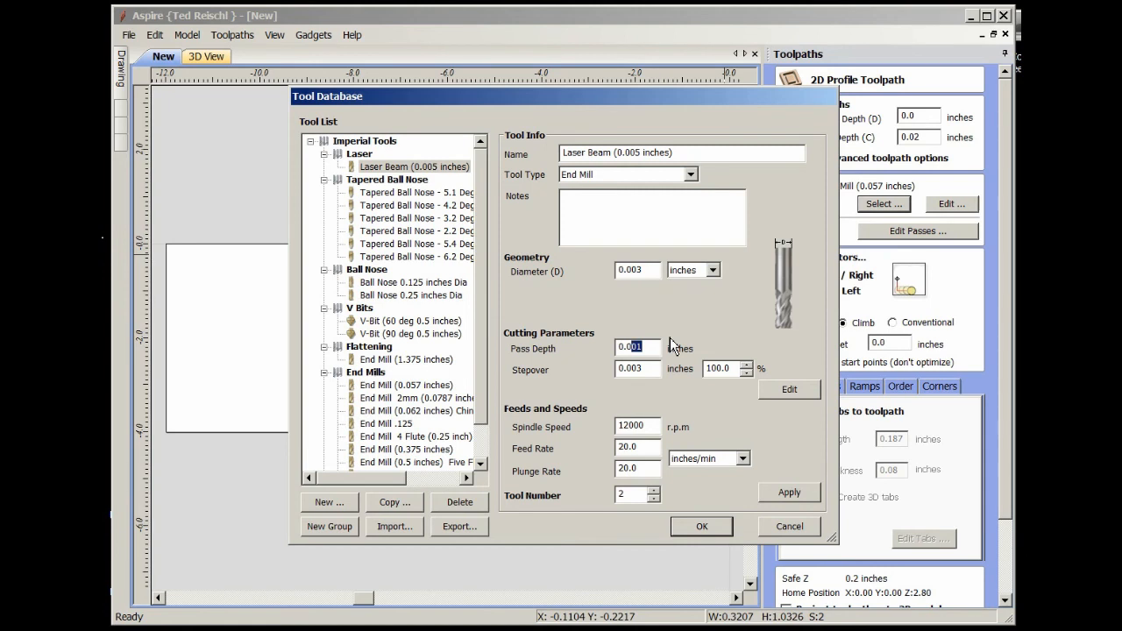
text(2)
click(779, 491)
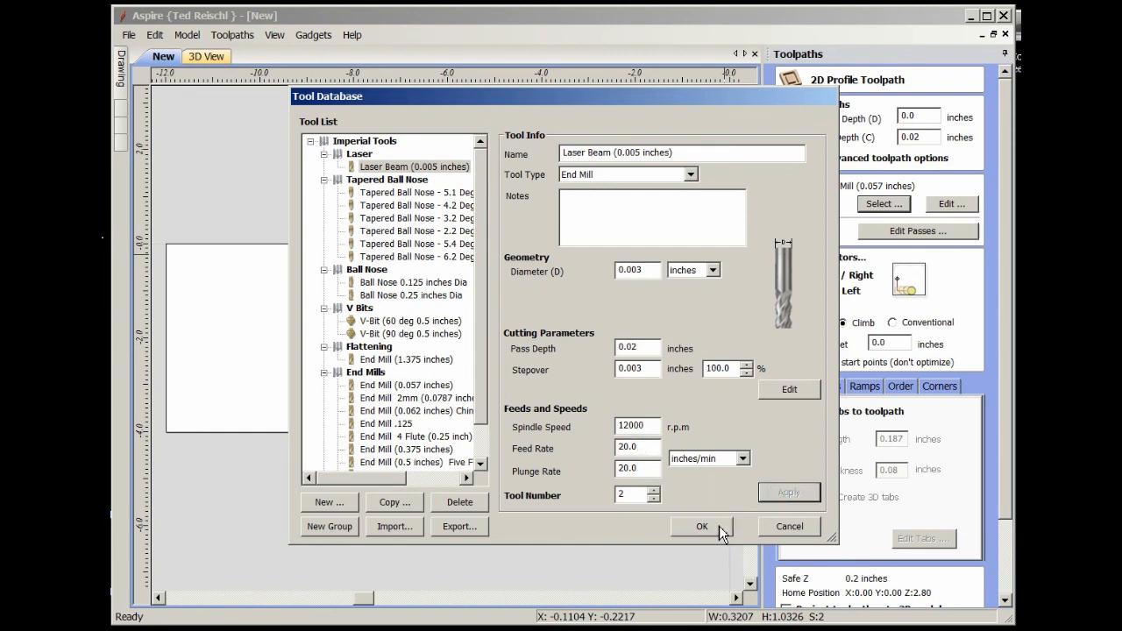
click(701, 526)
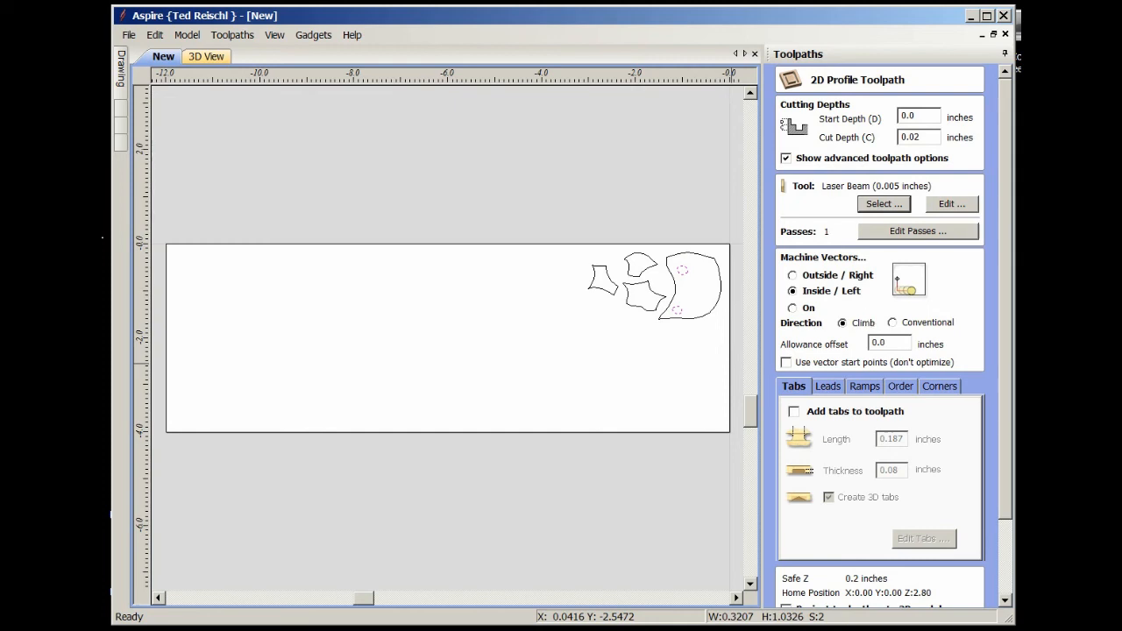
Name the inside profile toolpath Eyes and calculate it
scroll(1006, 394, down, 3)
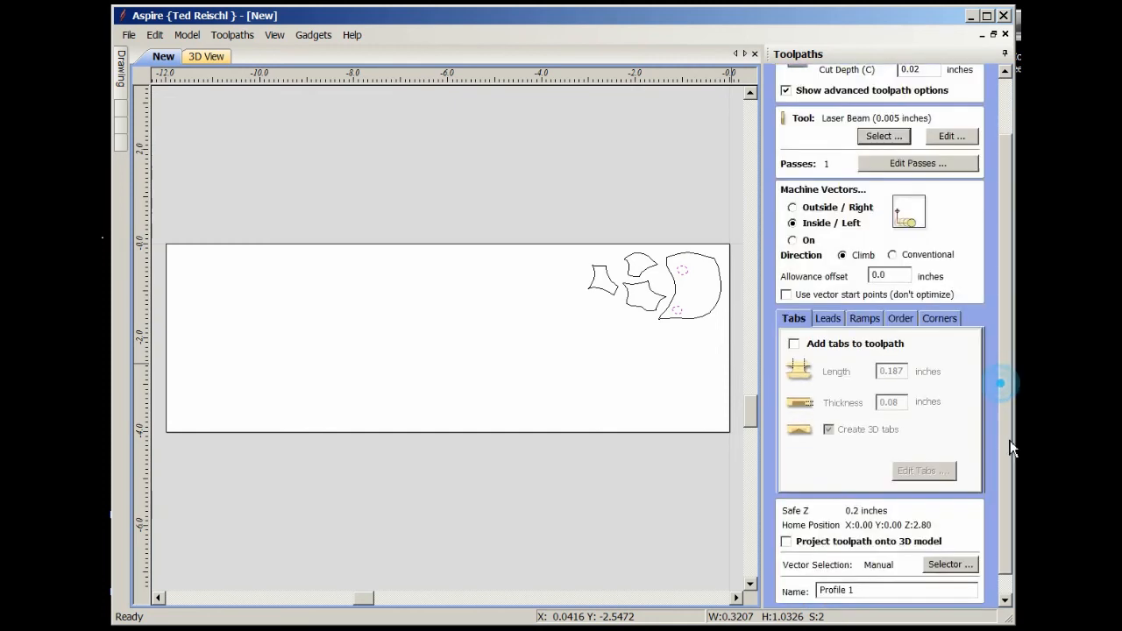
drag(866, 571, 817, 577)
text(Eyes)
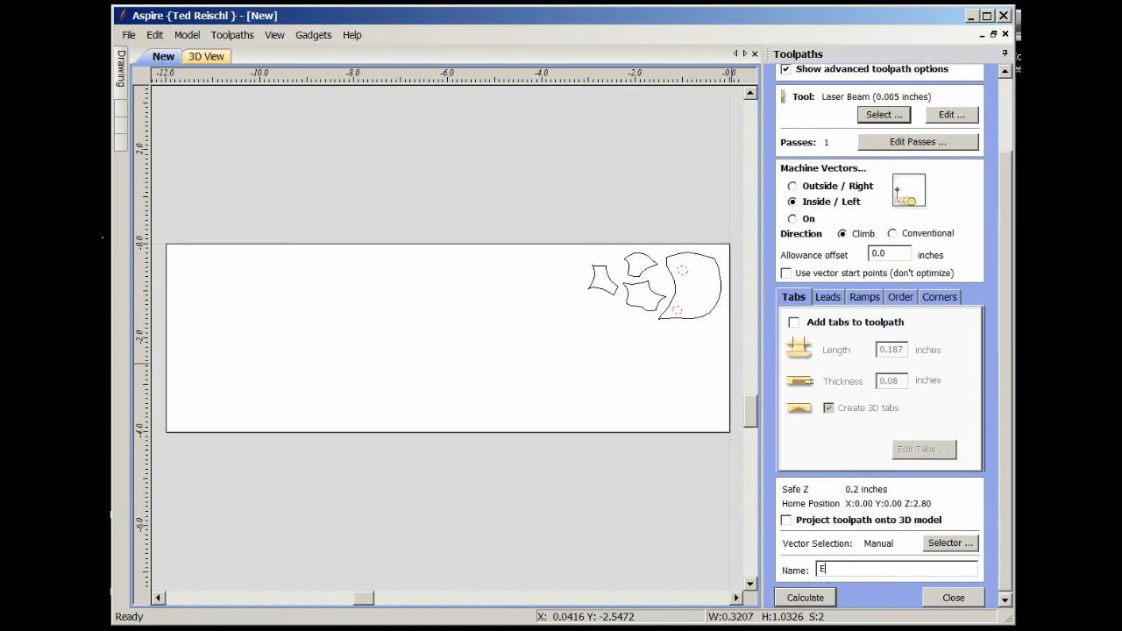
click(808, 596)
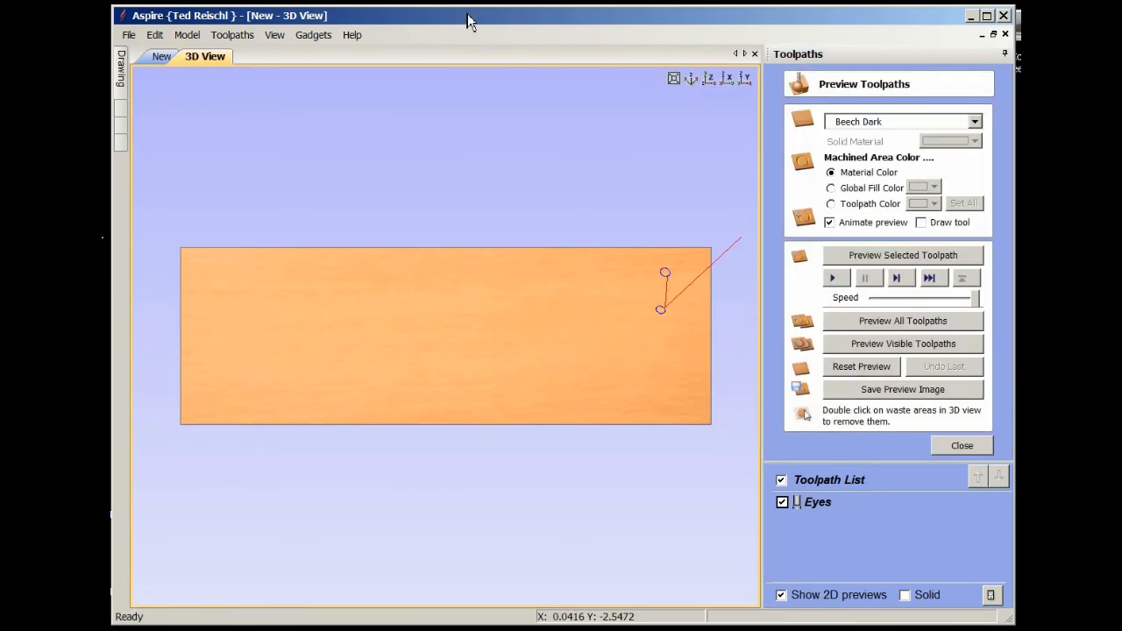
Return to the 2D view, review the Eyes toolpath's settings, and close them without changes
click(162, 56)
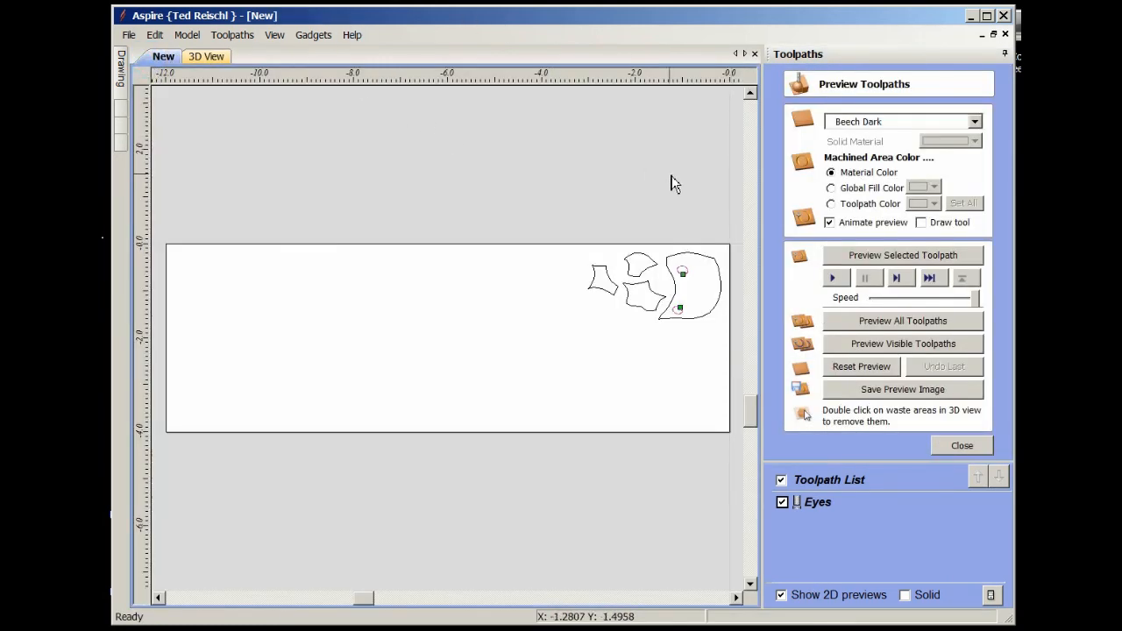
click(807, 500)
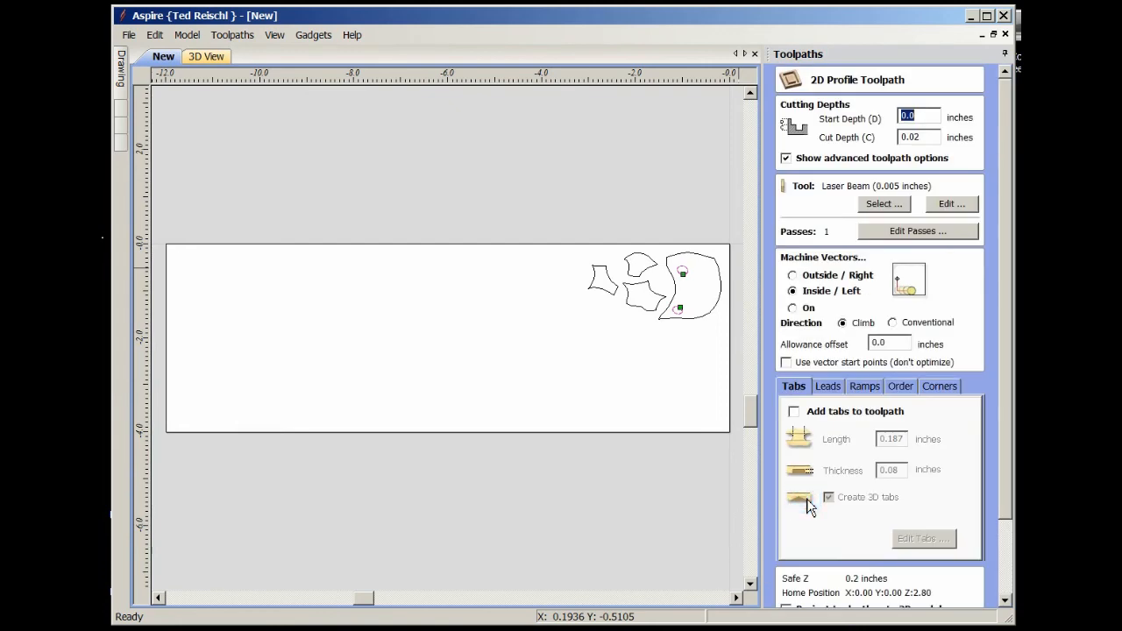
scroll(1005, 440, down, 2)
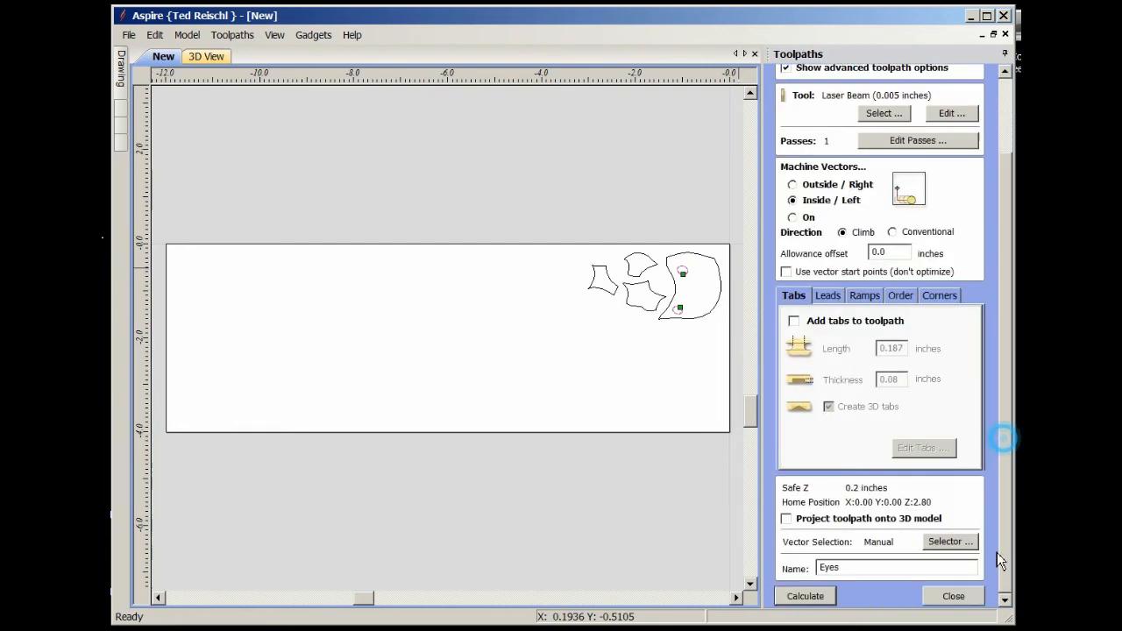
click(953, 596)
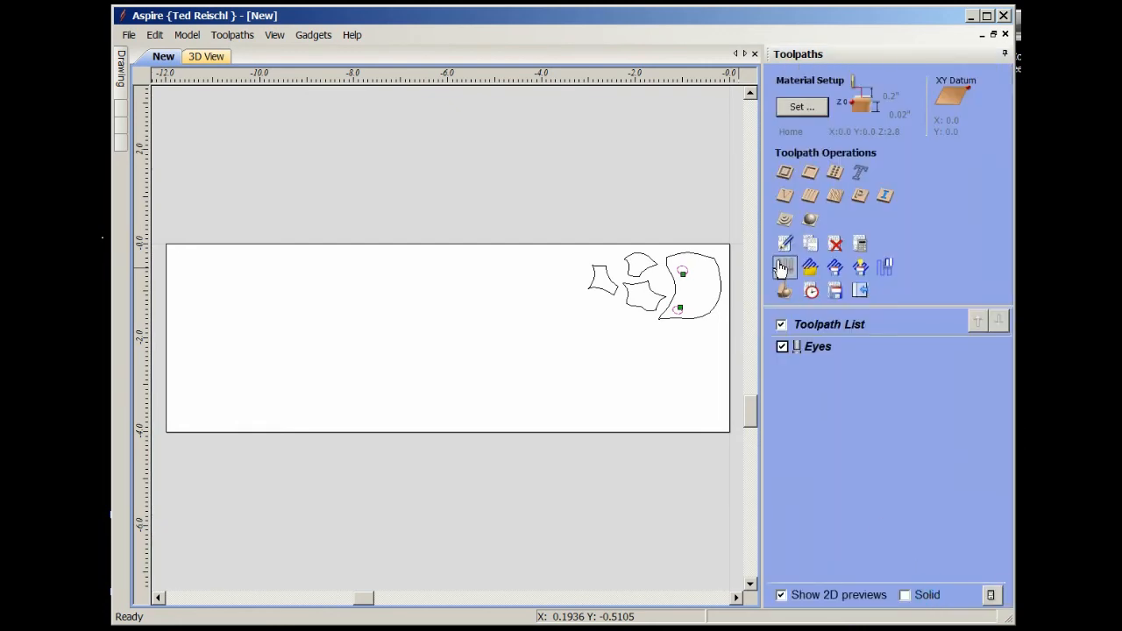
Select the four outer part outlines and set up a 2D profile toolpath that machines outside / right of them
click(688, 256)
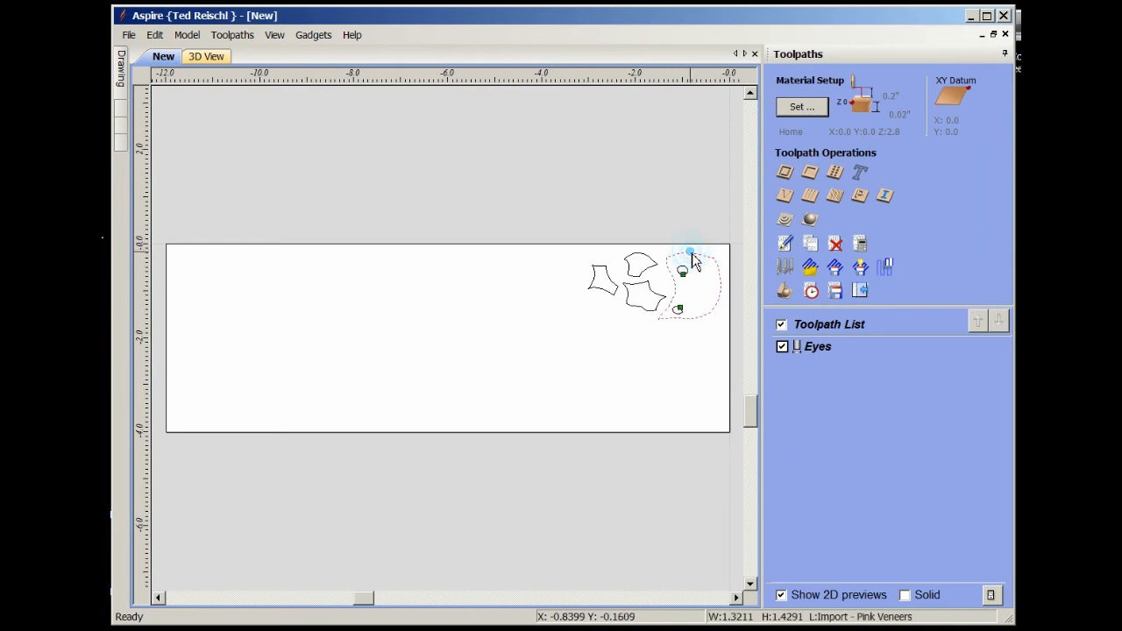
shift+click(642, 272)
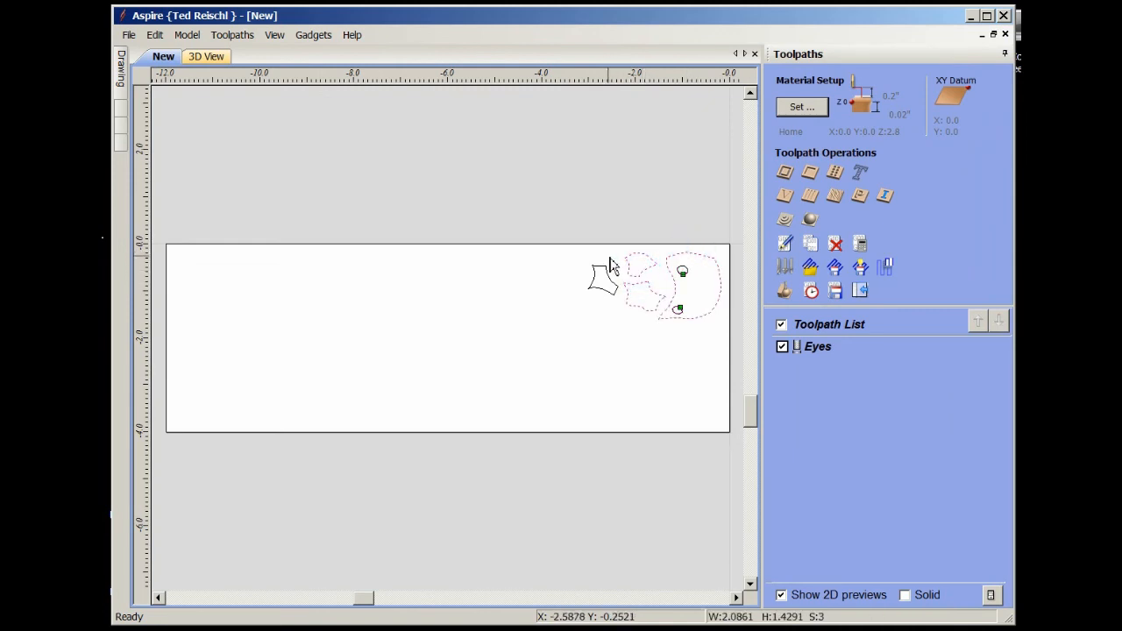
shift+click(604, 273)
click(786, 173)
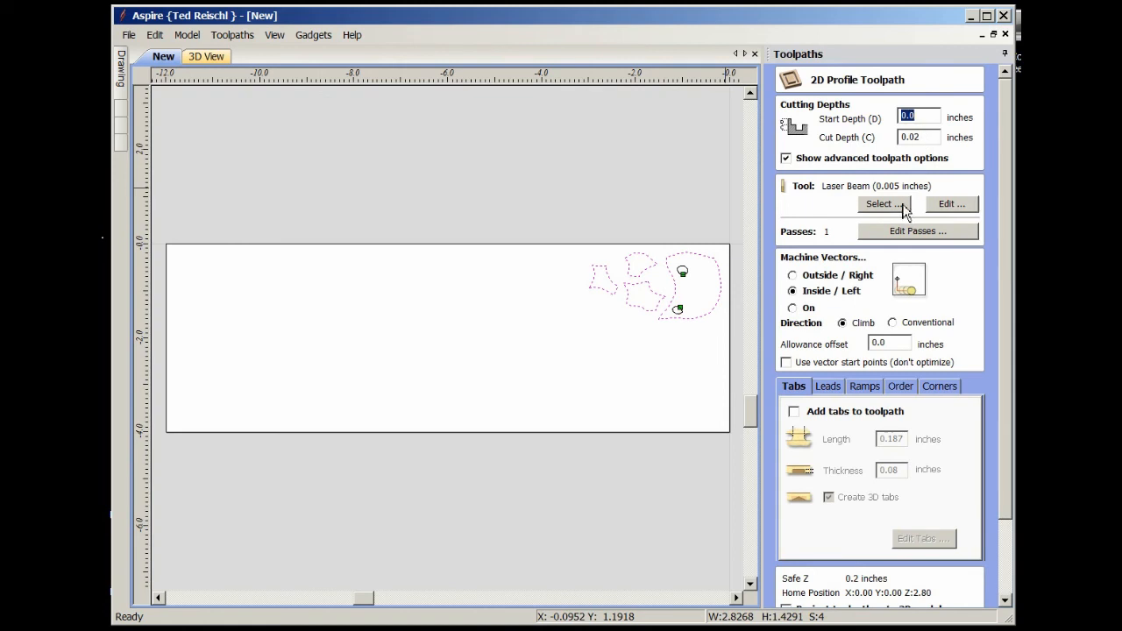
click(801, 278)
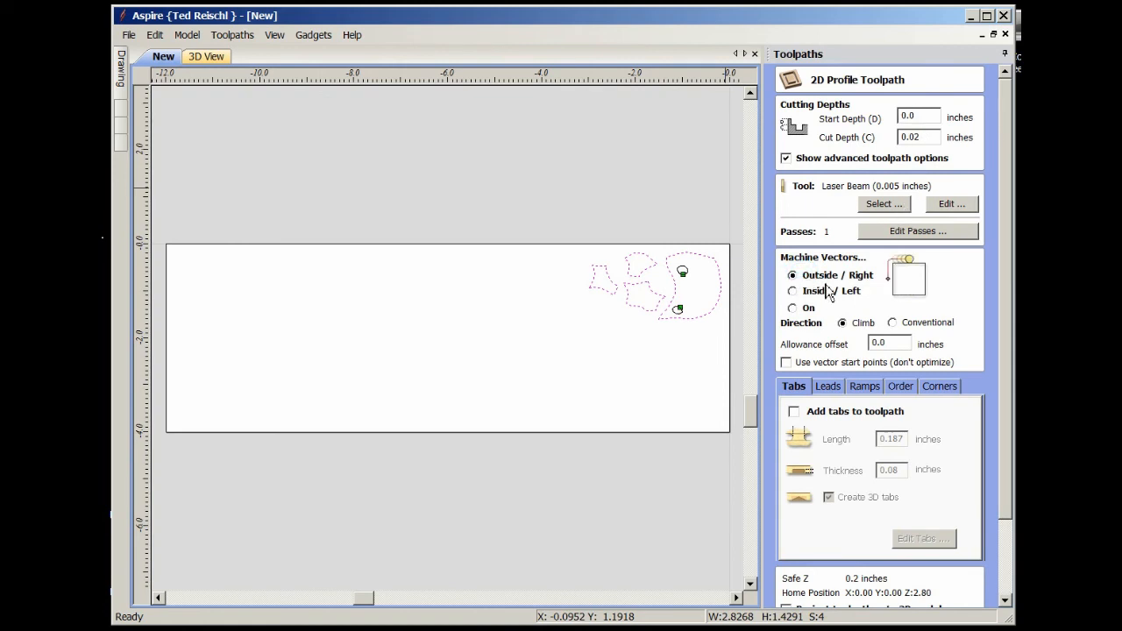
Name the outside profile toolpath Pink Outer Shapes and calculate it
click(1005, 368)
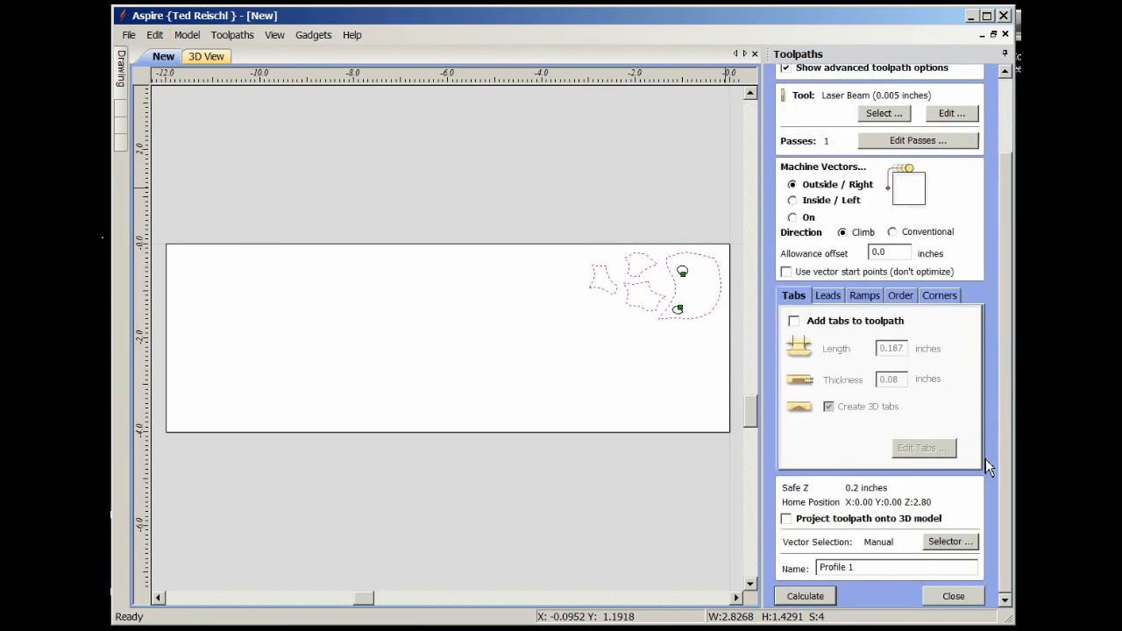
double_click(850, 568)
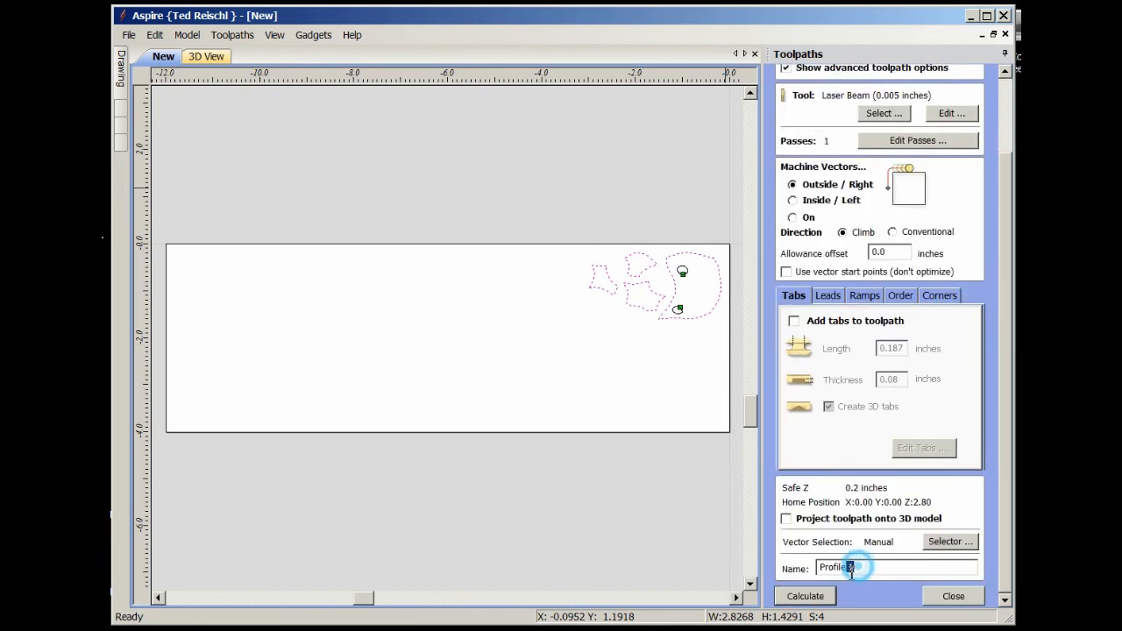
drag(850, 568, 819, 568)
text(Pink)
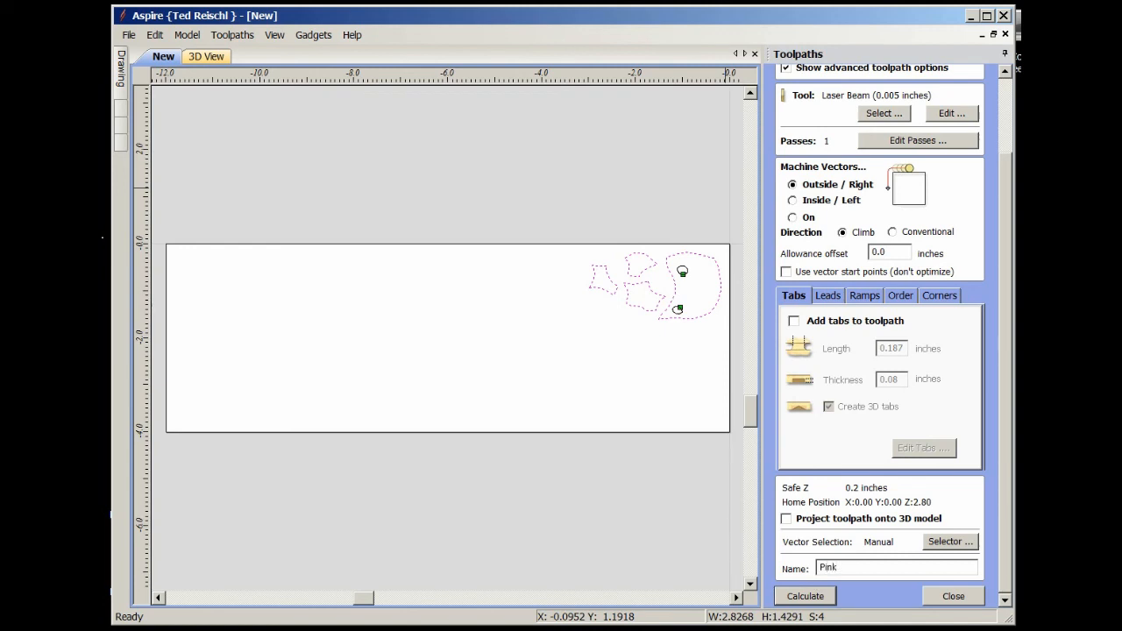
text( Outer Shapes)
click(807, 595)
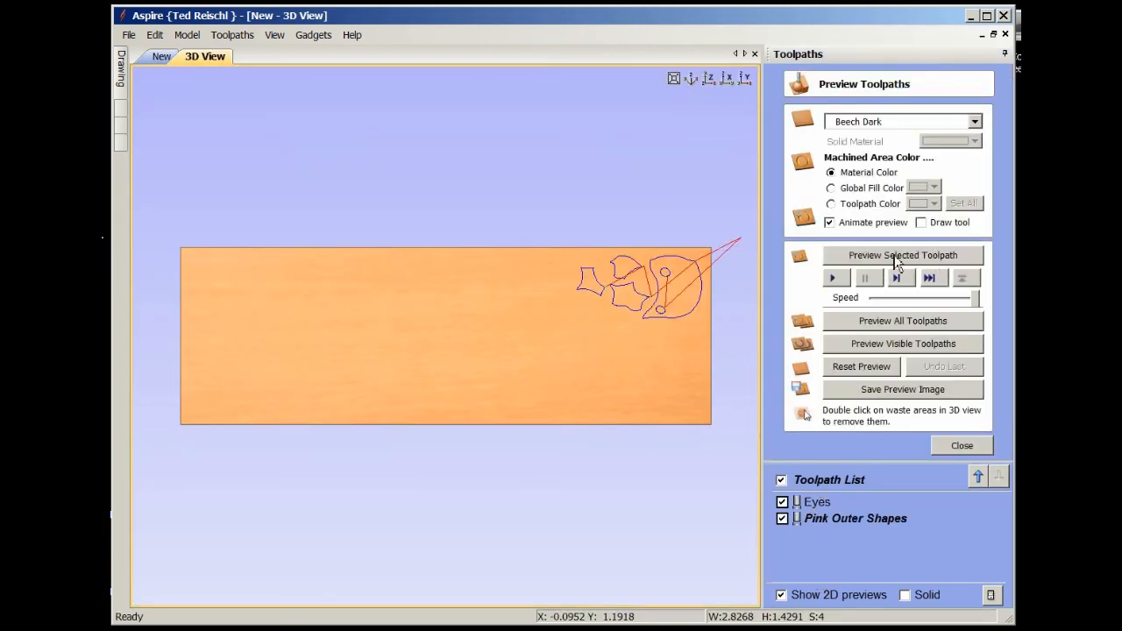
Preview all toolpaths, inspect the simulated cuts in the 3D view, and try to remove the waste material
click(892, 320)
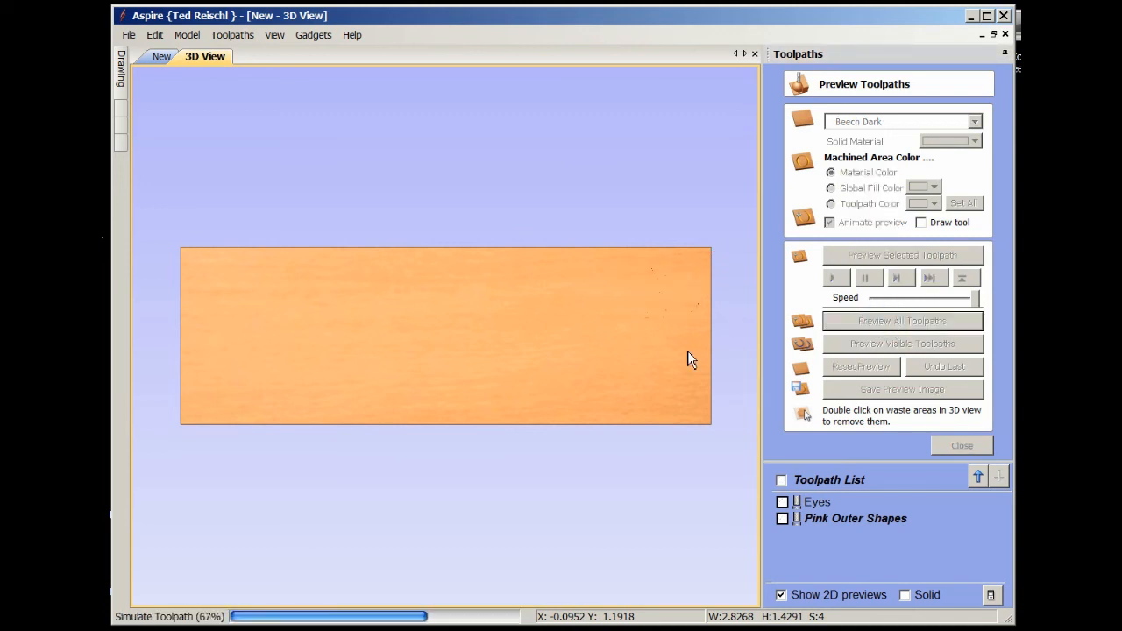
drag(687, 350, 634, 243)
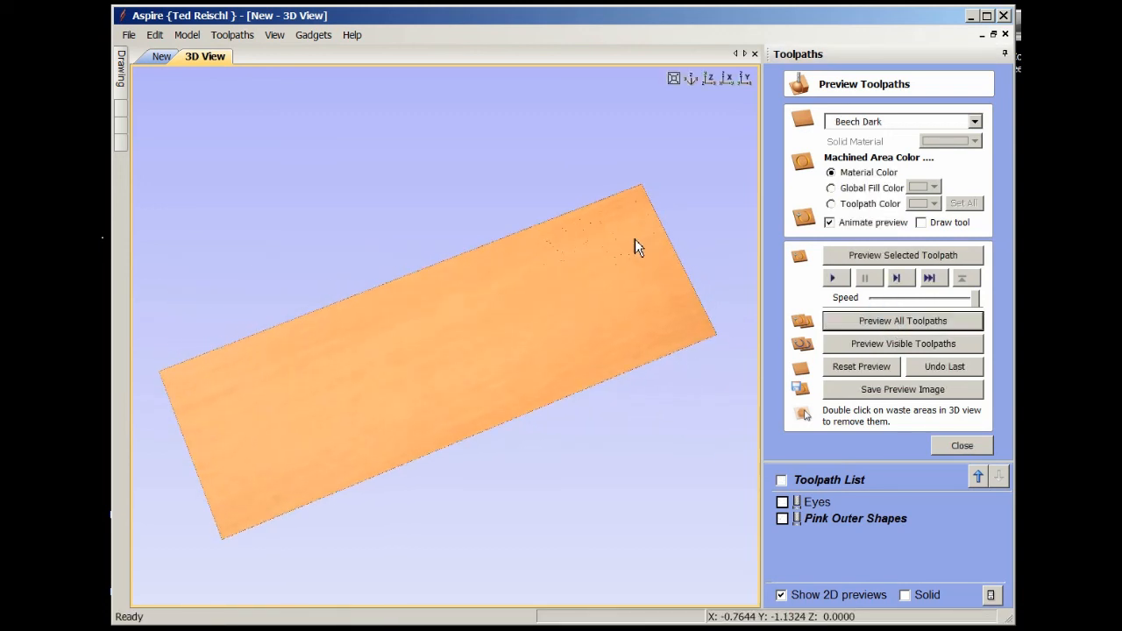
scroll(608, 225, up, 2)
scroll(609, 225, up, 5)
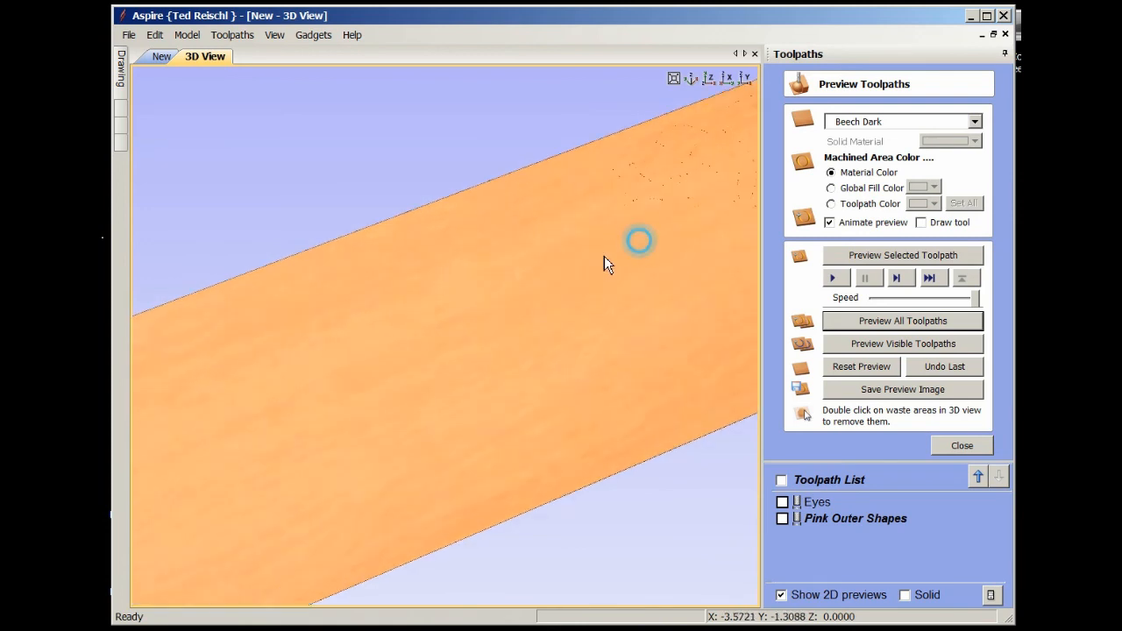
scroll(531, 310, down, 3)
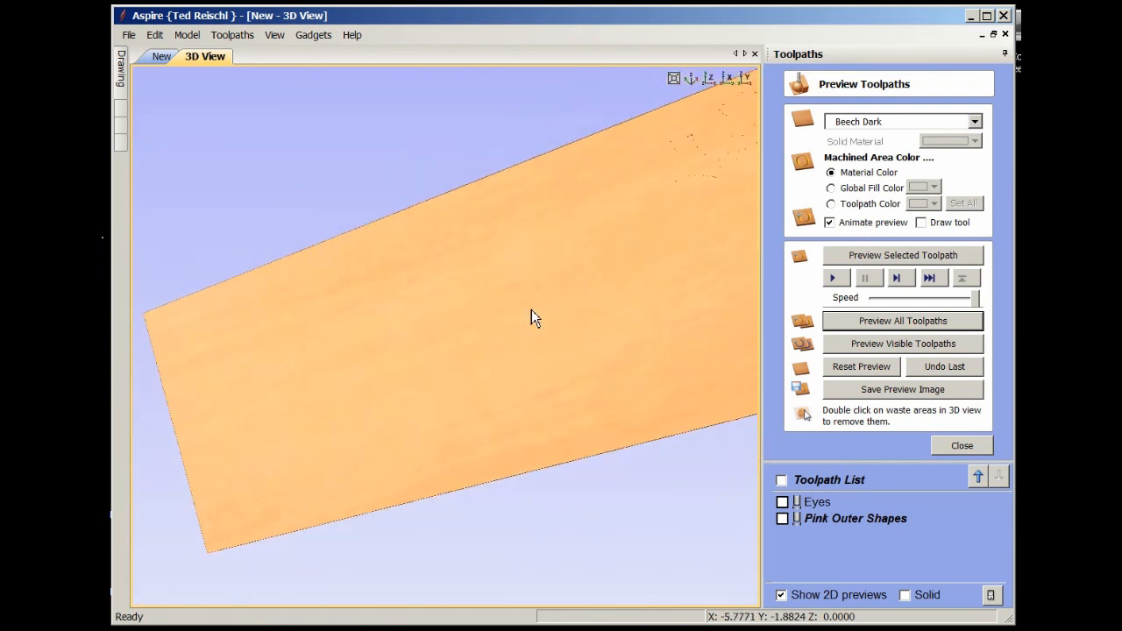
scroll(582, 312, down, 1)
scroll(582, 320, down, 1)
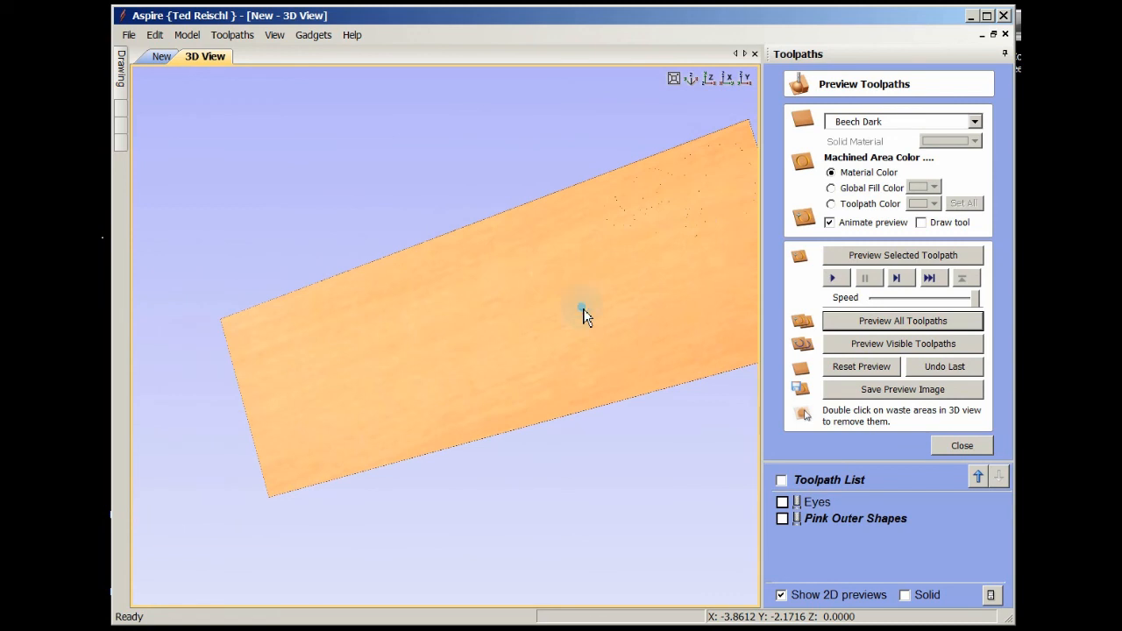
double_click(583, 315)
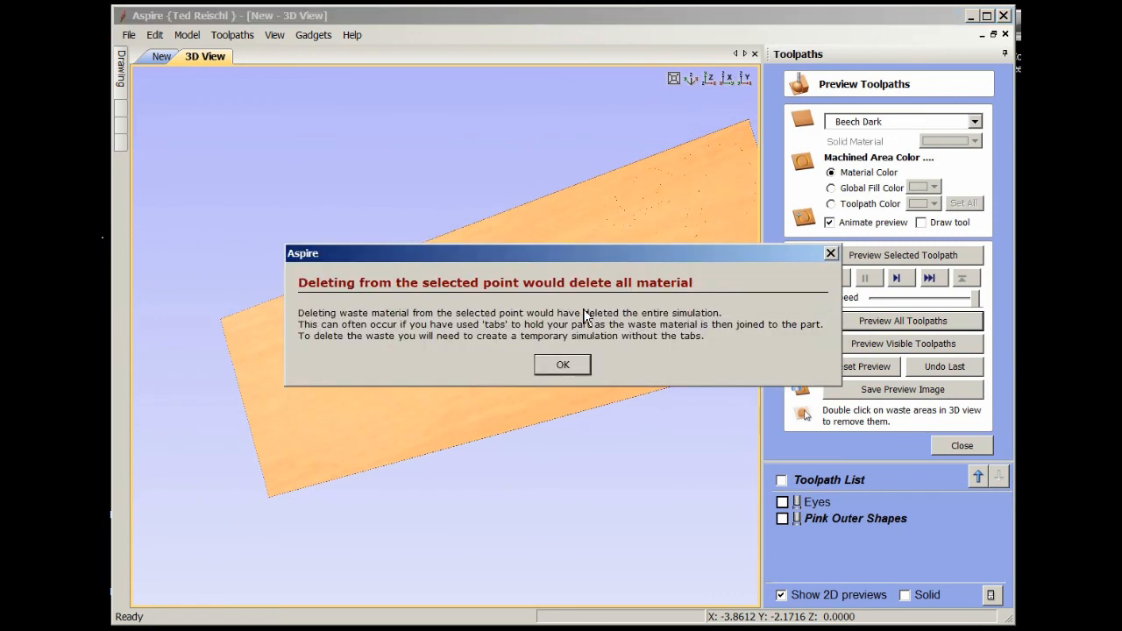
click(563, 366)
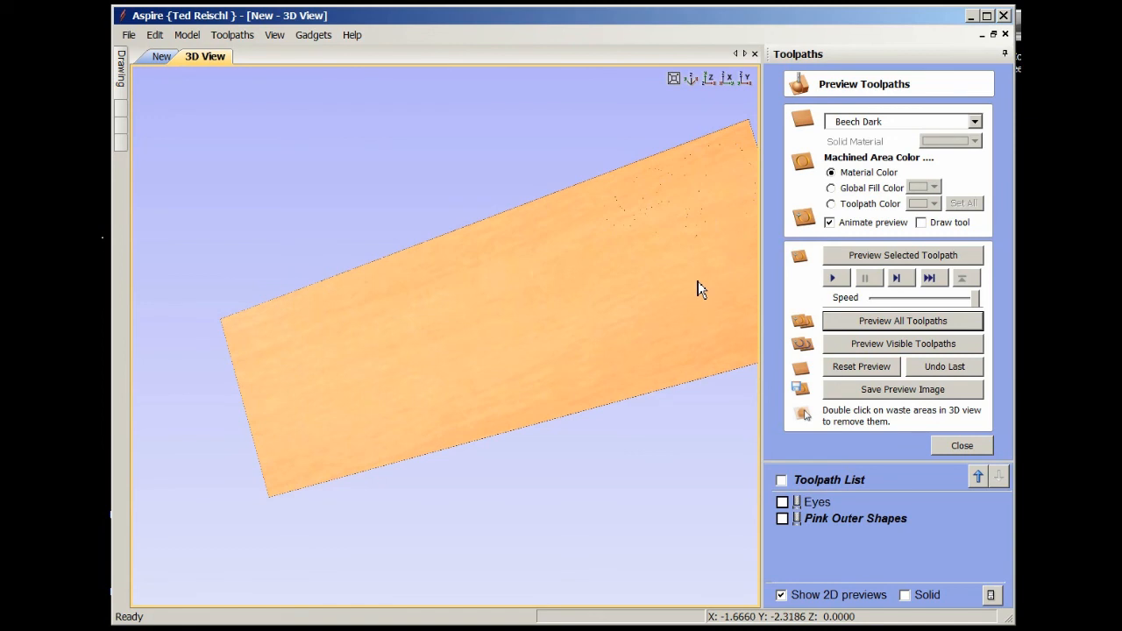
Recalculate the Pink Outer Shapes toolpath with a 0.03-inch cut depth, accepting the cut through the material, and try to remove the waste
double_click(836, 519)
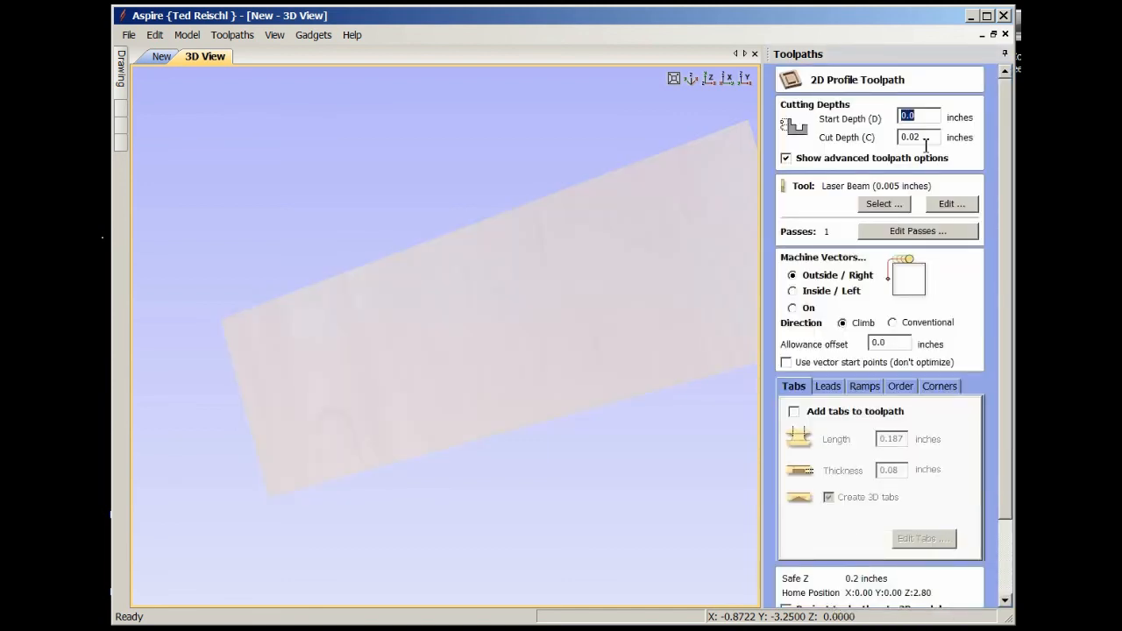
drag(928, 136, 925, 137)
text(3)
scroll(1010, 386, down, 3)
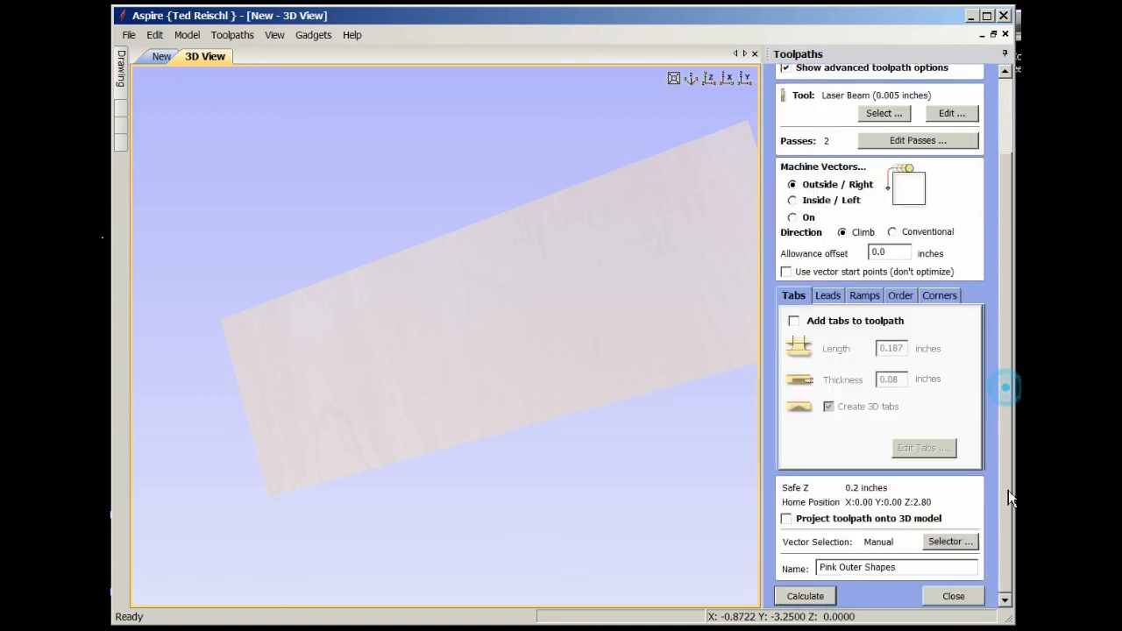
click(833, 596)
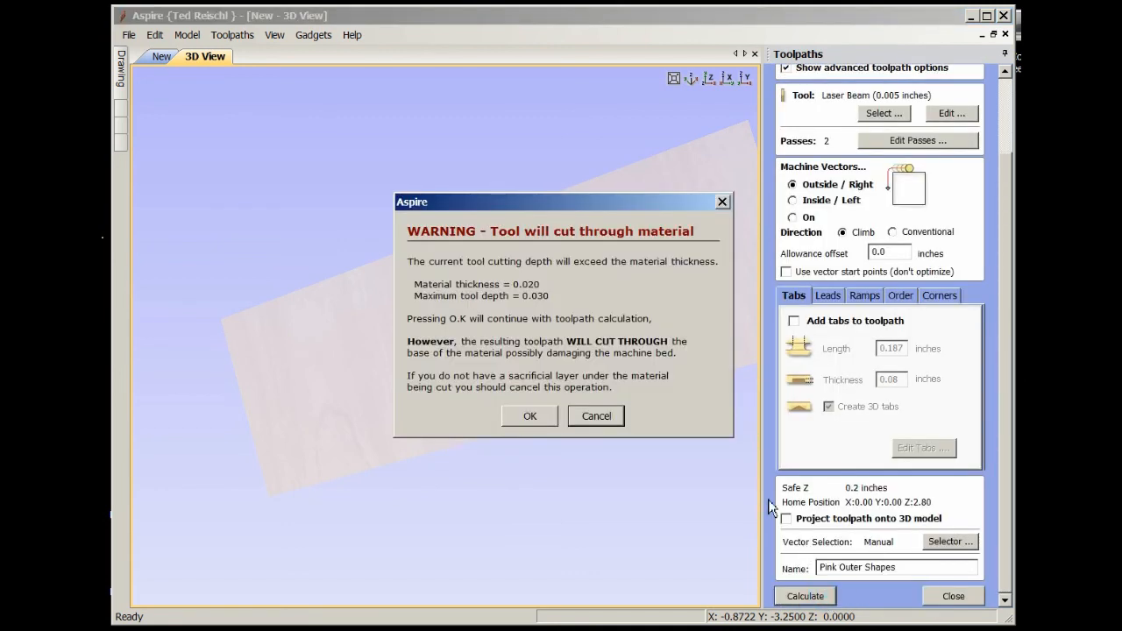
click(530, 418)
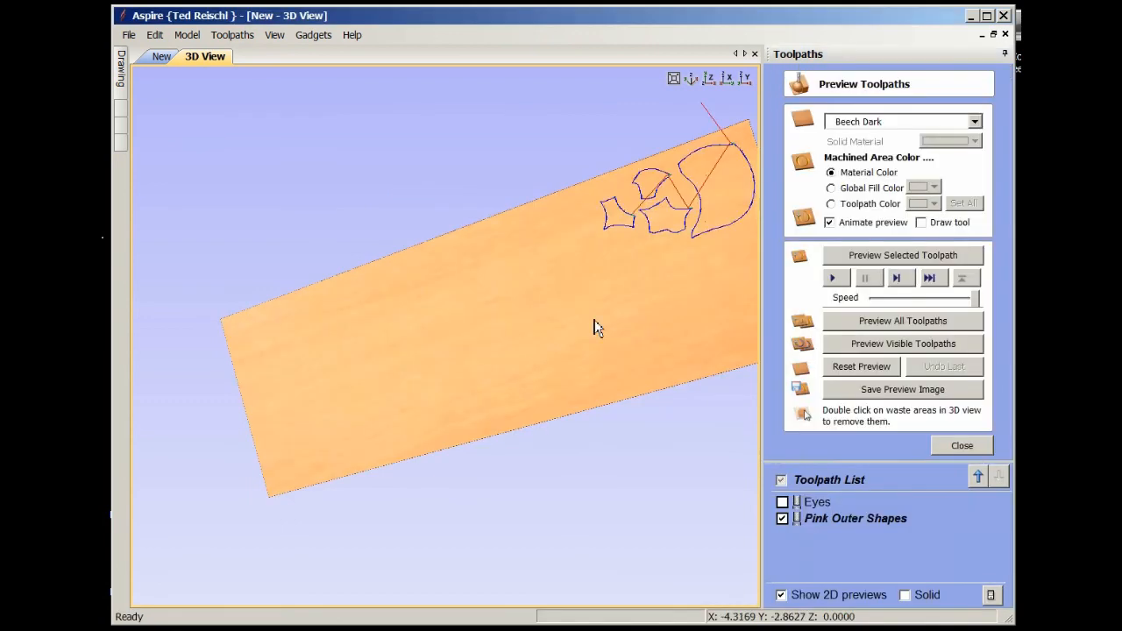
double_click(638, 265)
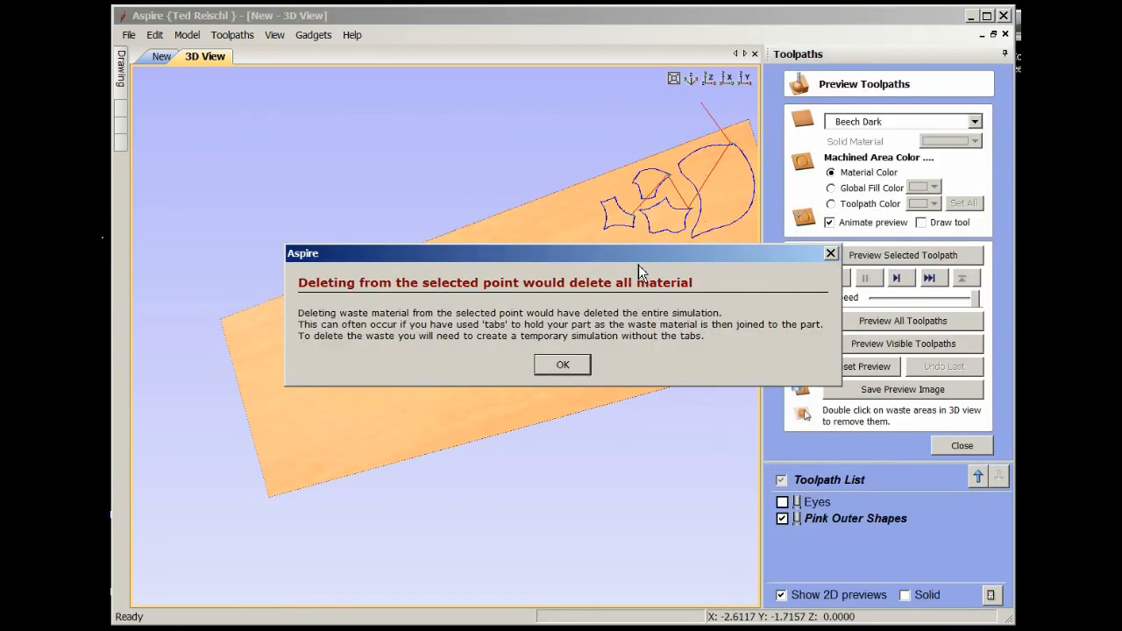
click(566, 366)
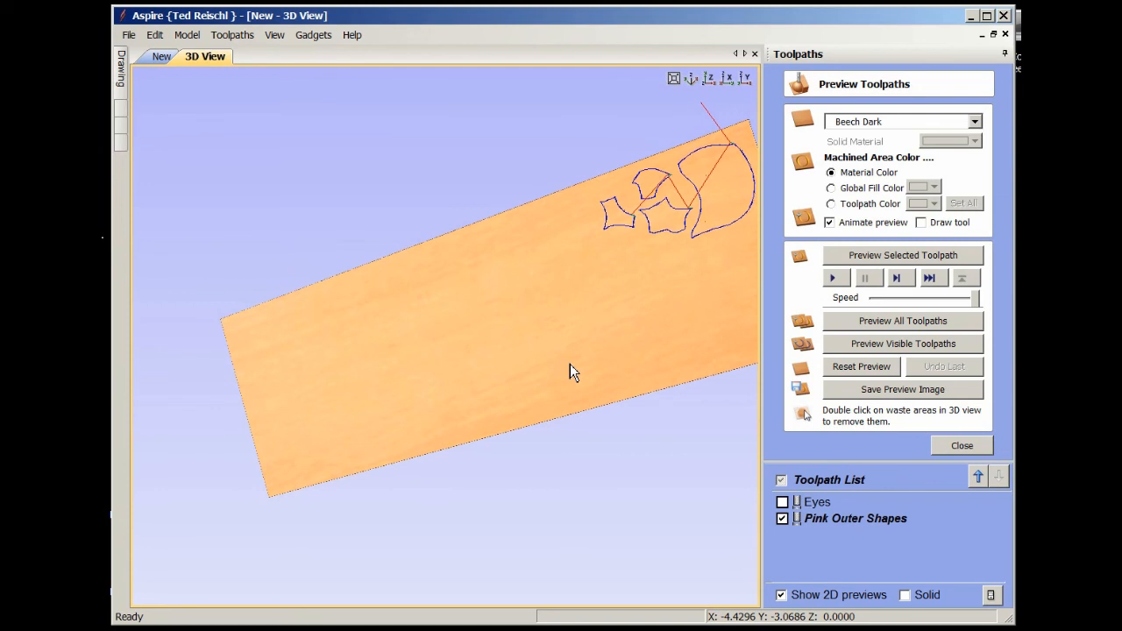
Show the Eyes toolpath in the 3D view, set its cut depth to 0.001 inches, and recalculate it
drag(639, 233, 562, 325)
click(782, 503)
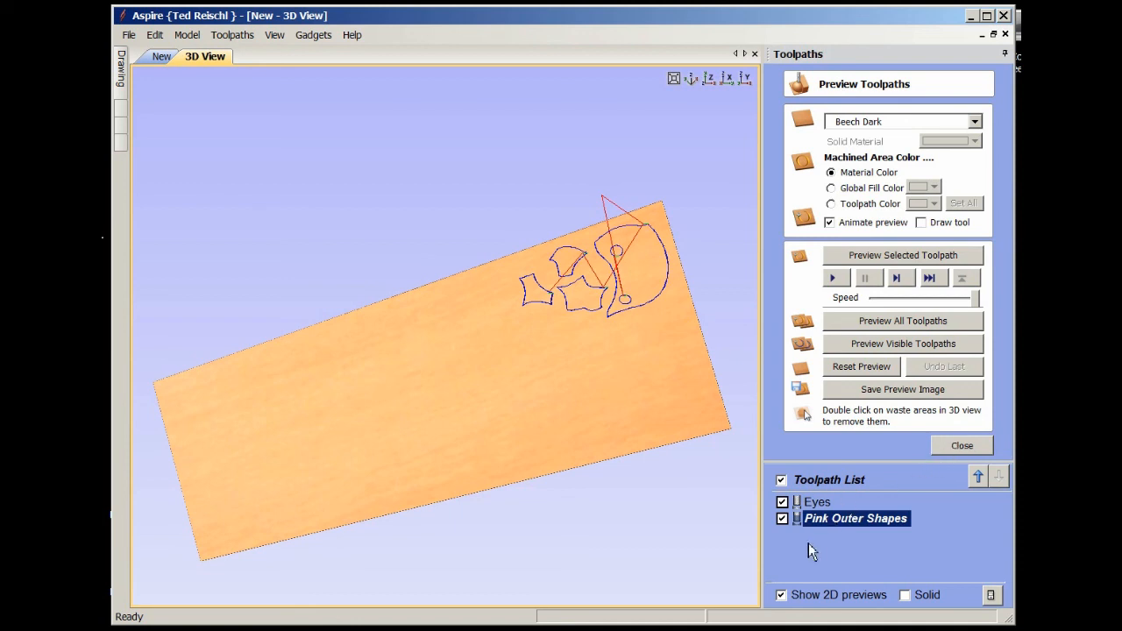
double_click(828, 504)
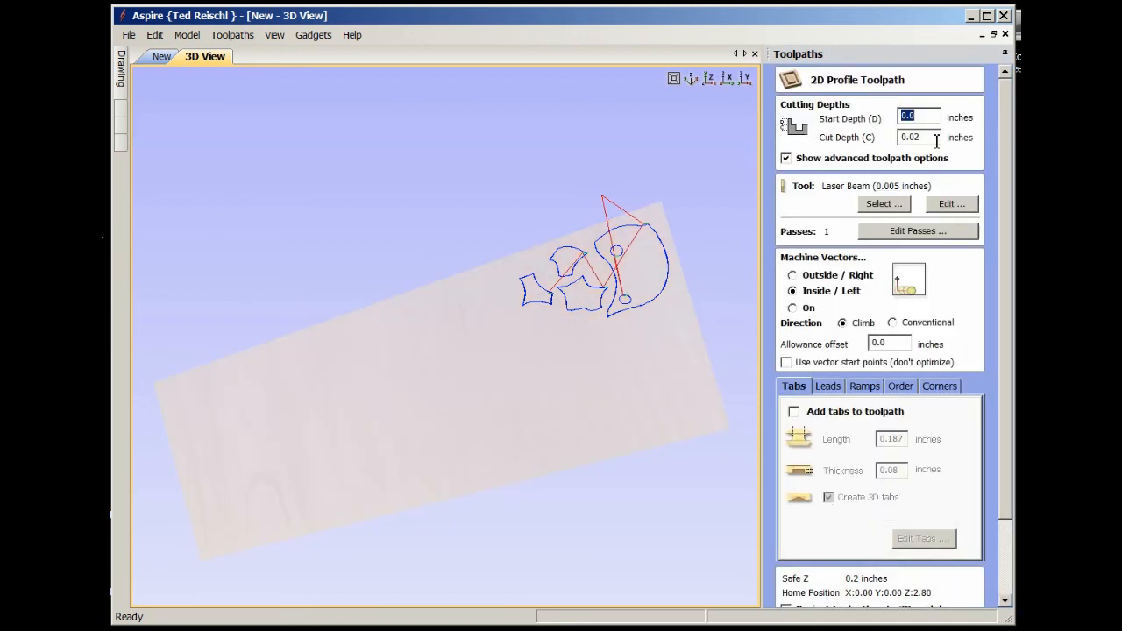
drag(916, 138, 932, 143)
text(01)
scroll(1007, 337, down, 3)
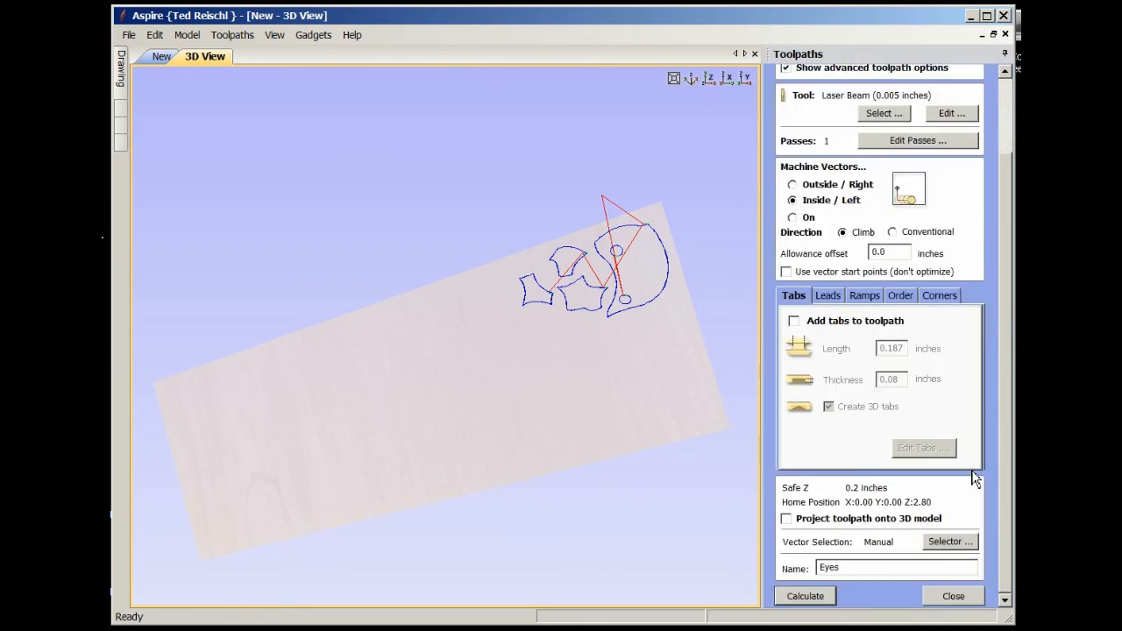
click(816, 596)
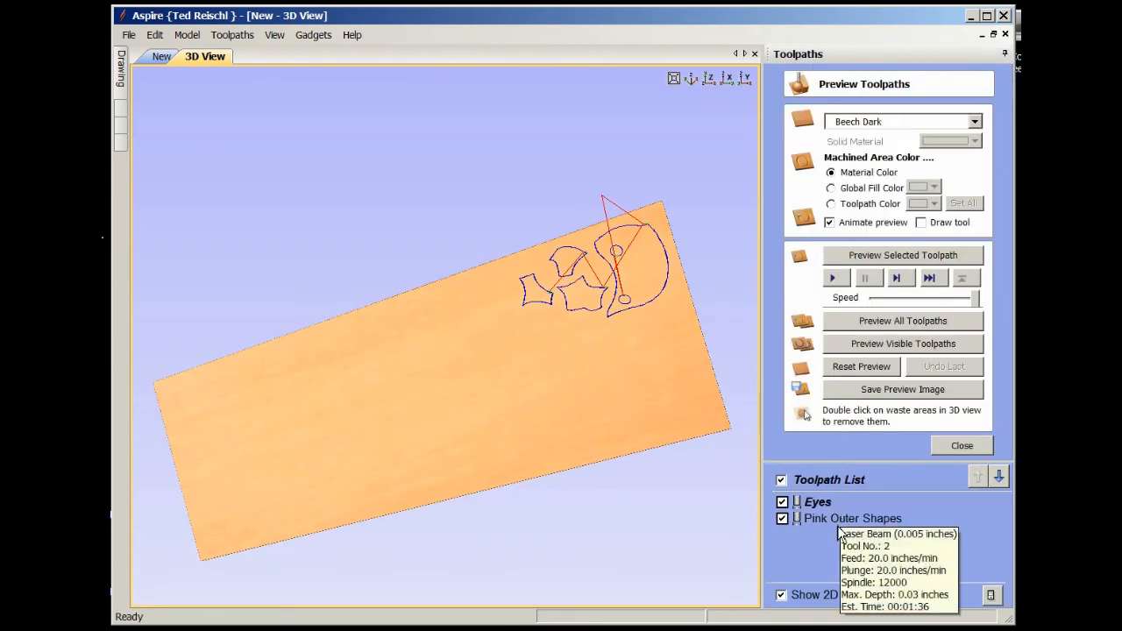
Set the Pink Outer Shapes toolpath's cut depth to 0.001 inches, recalculate it, and close the toolpath preview
double_click(841, 517)
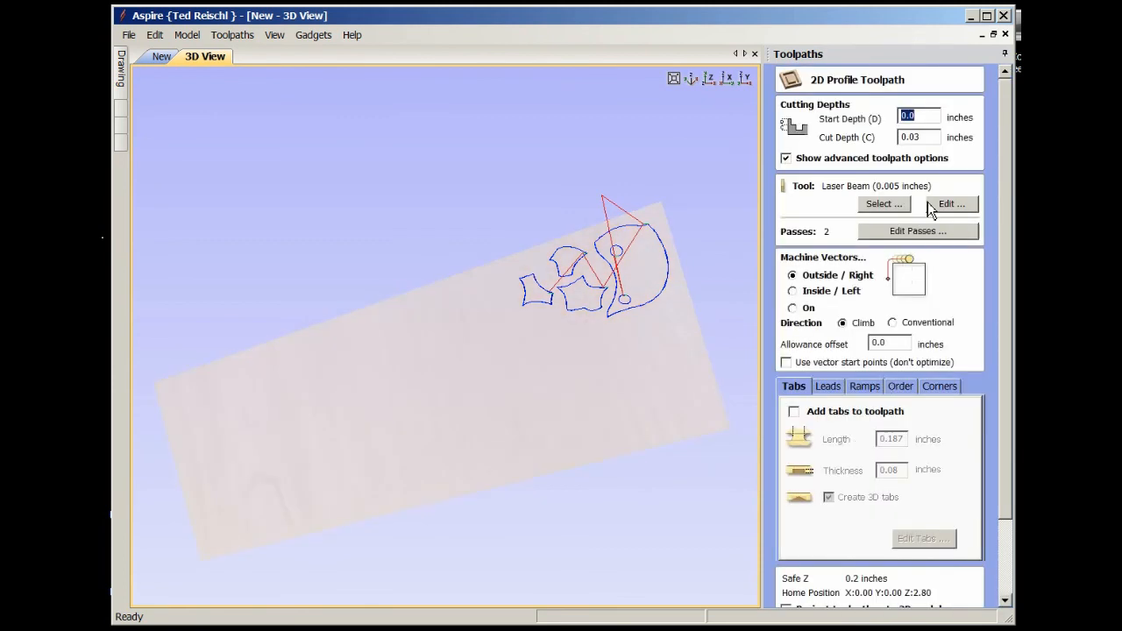
double_click(931, 138)
text(0.001)
drag(1003, 365, 1000, 451)
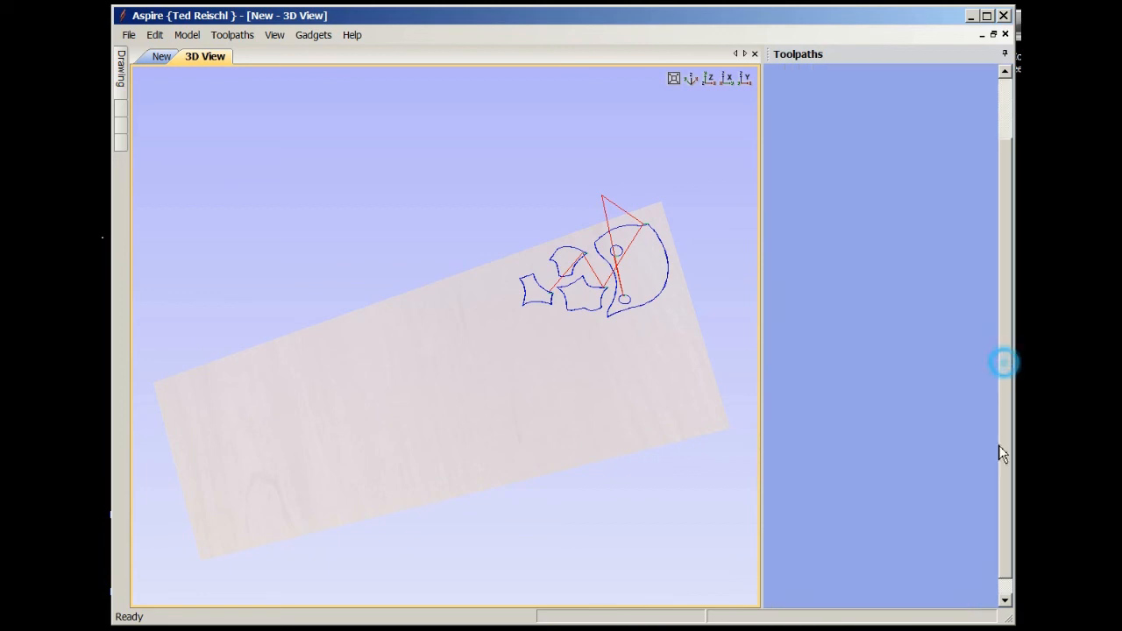
click(805, 596)
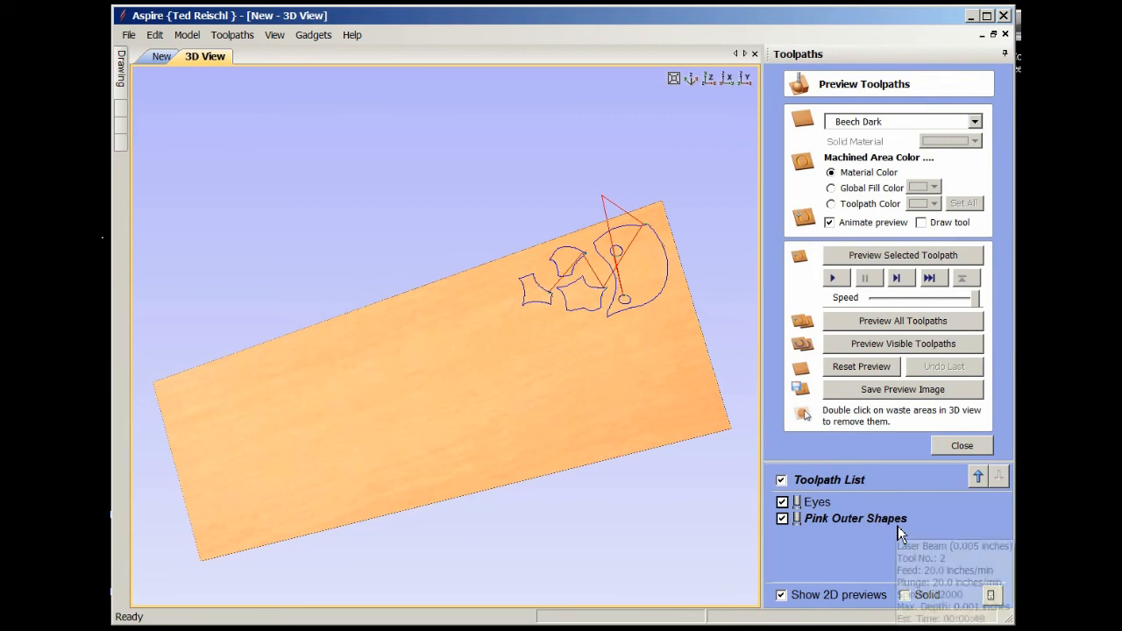
click(965, 445)
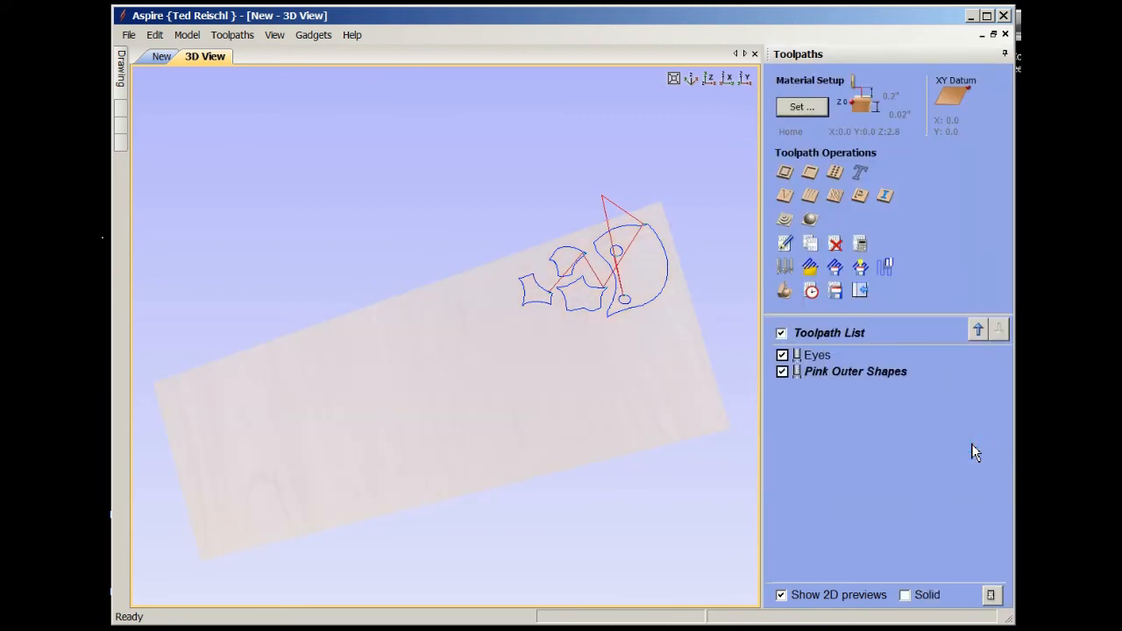